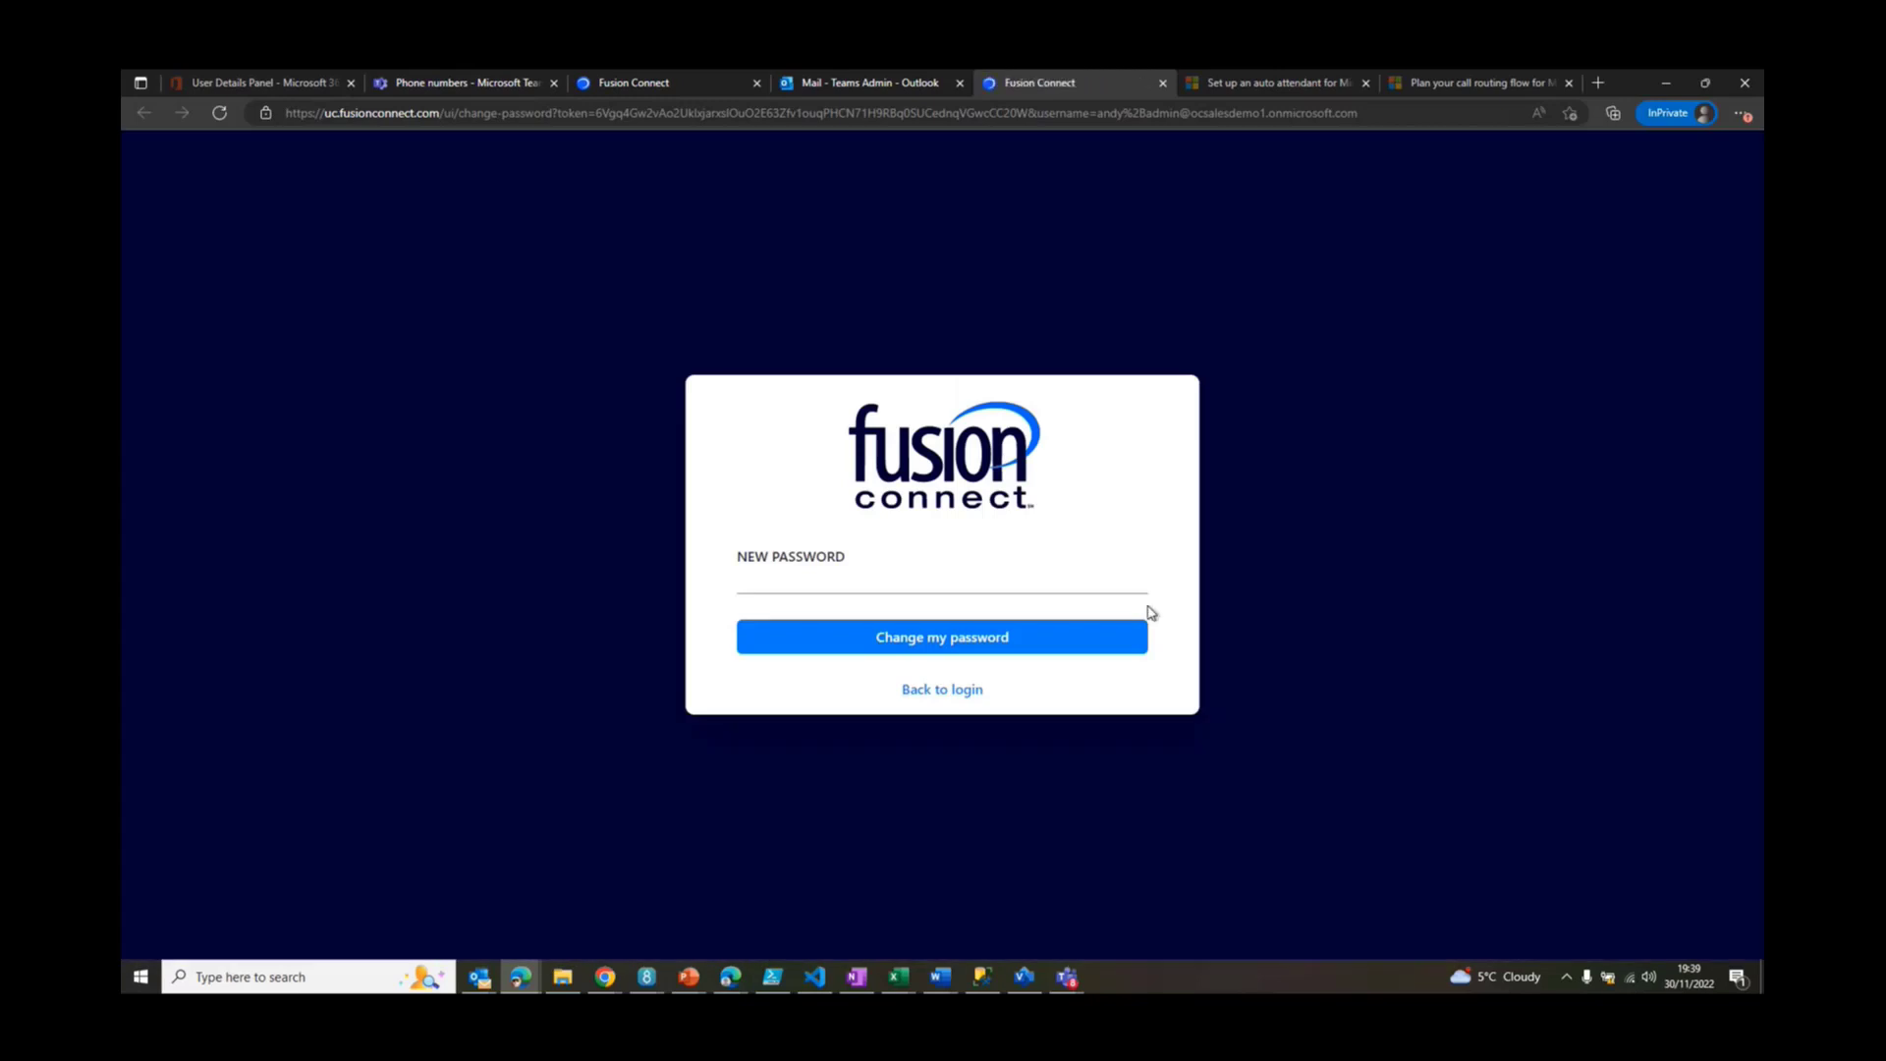
# Set a new password, then log back in with the saved email and the new password
pyautogui.click(902, 588)
pyautogui.write('•••••••••••')
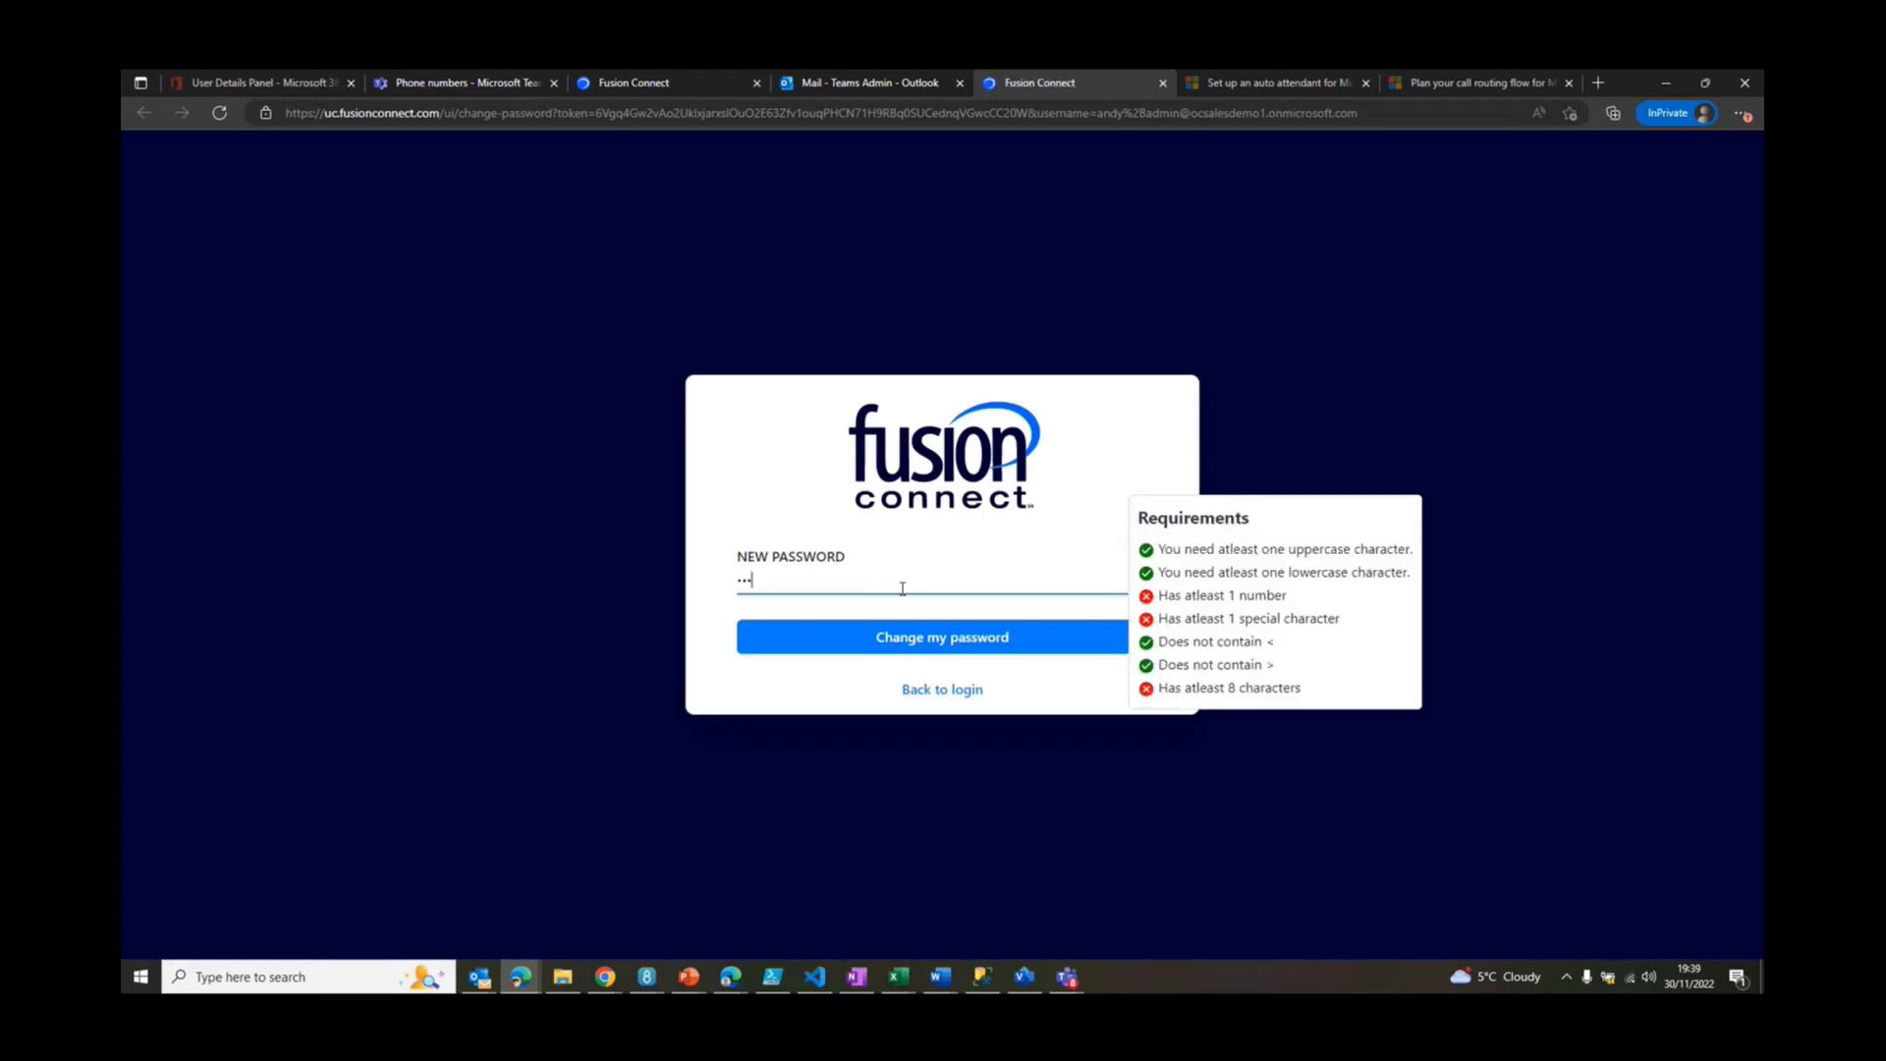
pyautogui.write('•')
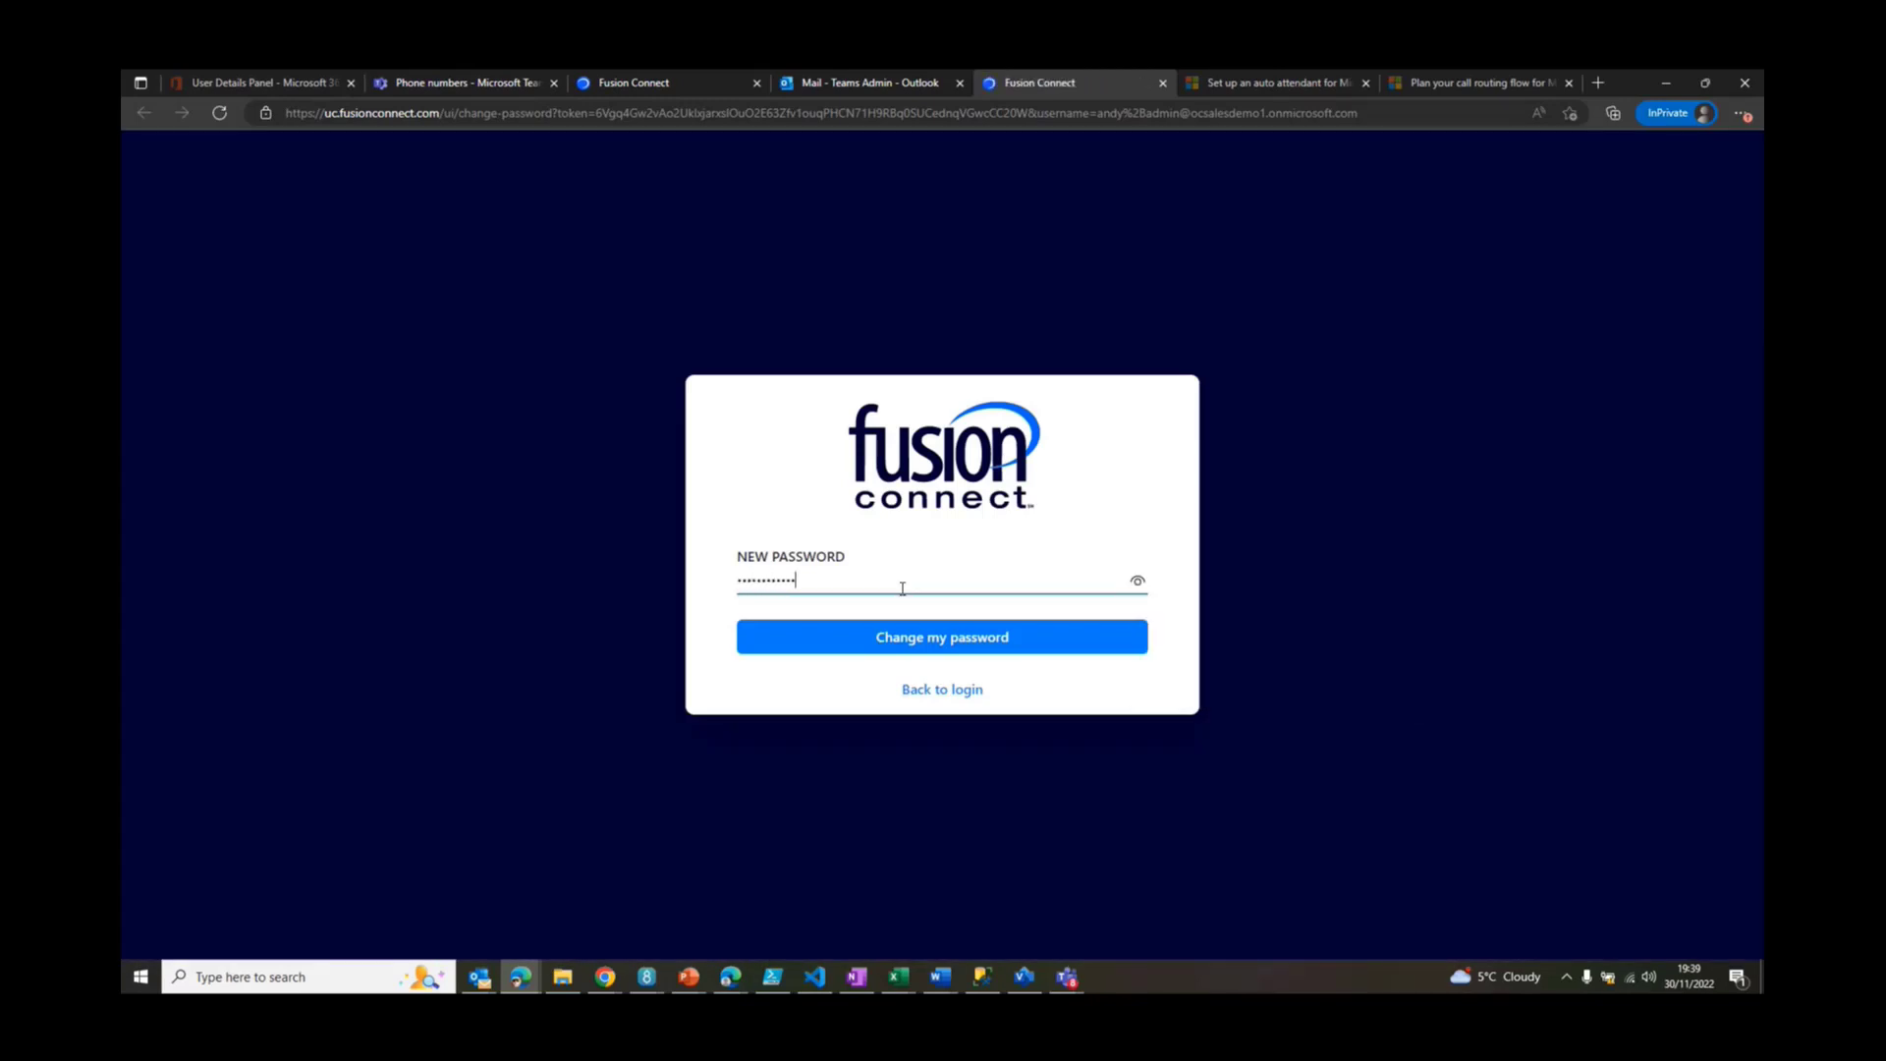
pyautogui.press('Return')
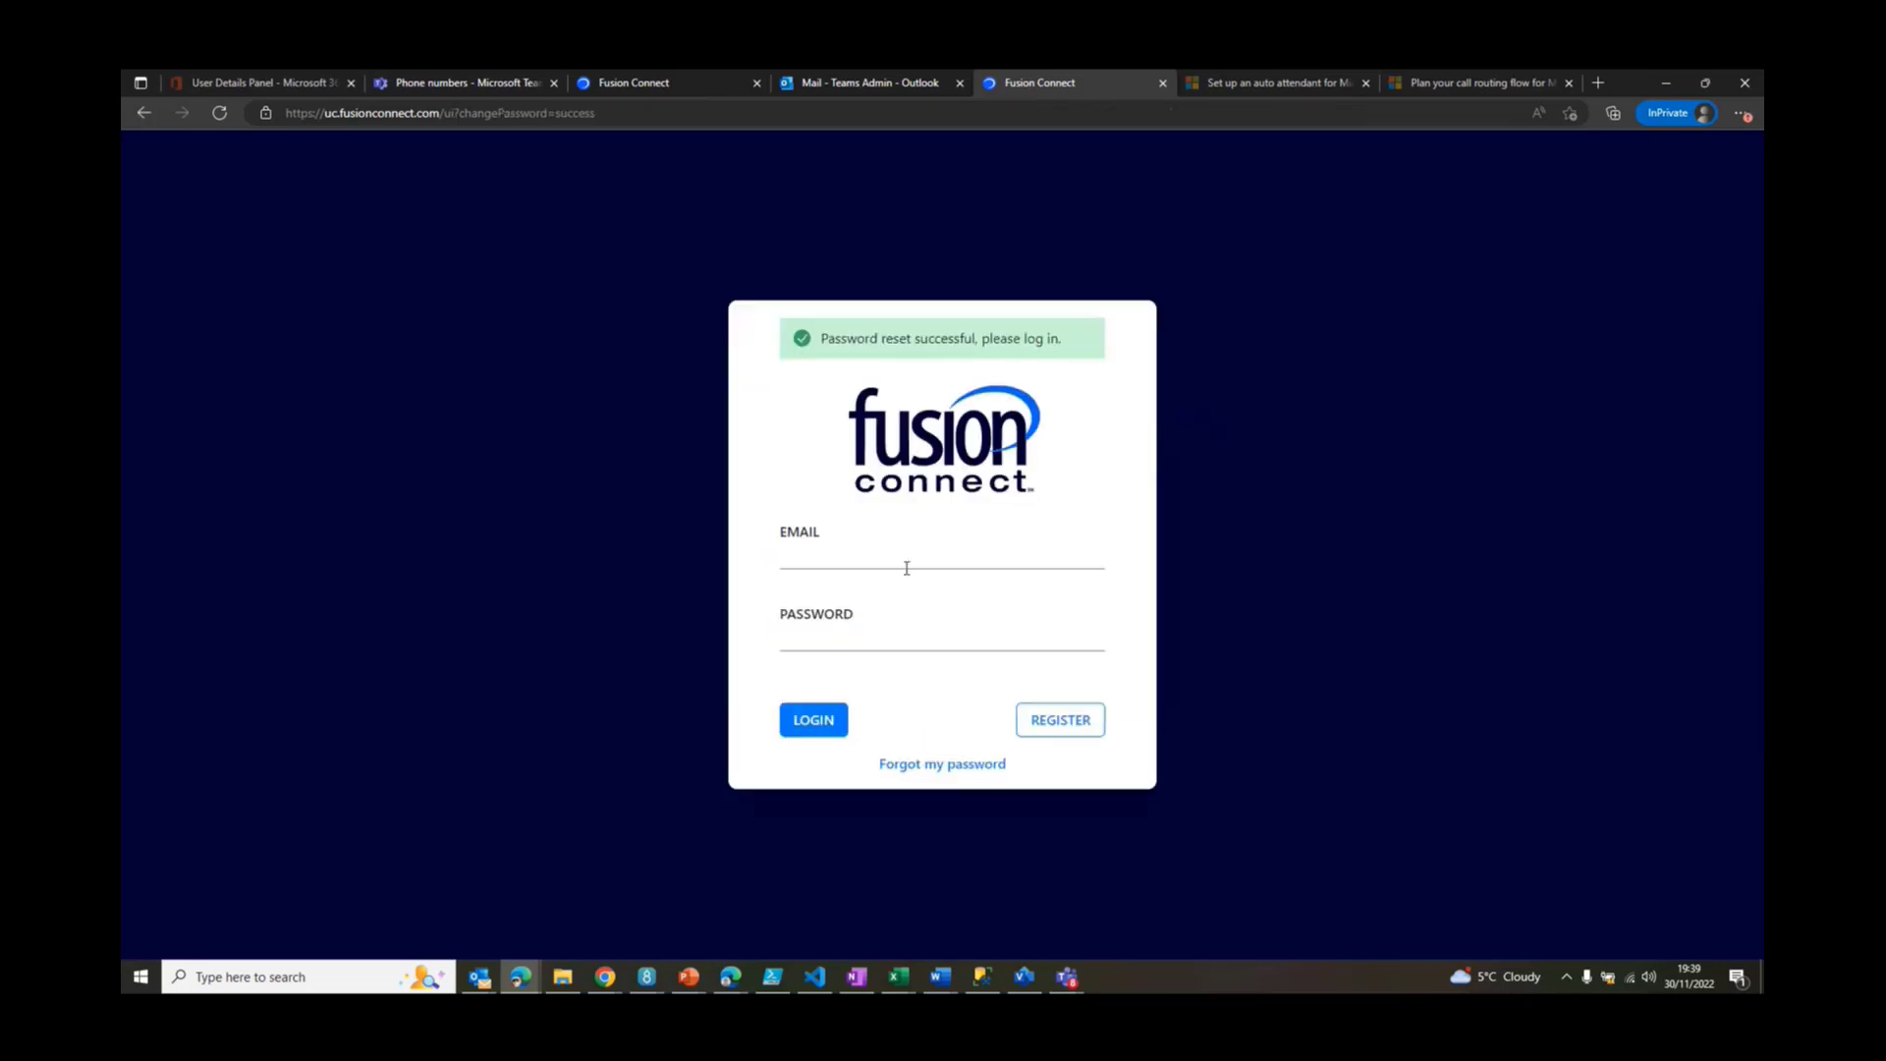
pyautogui.click(911, 551)
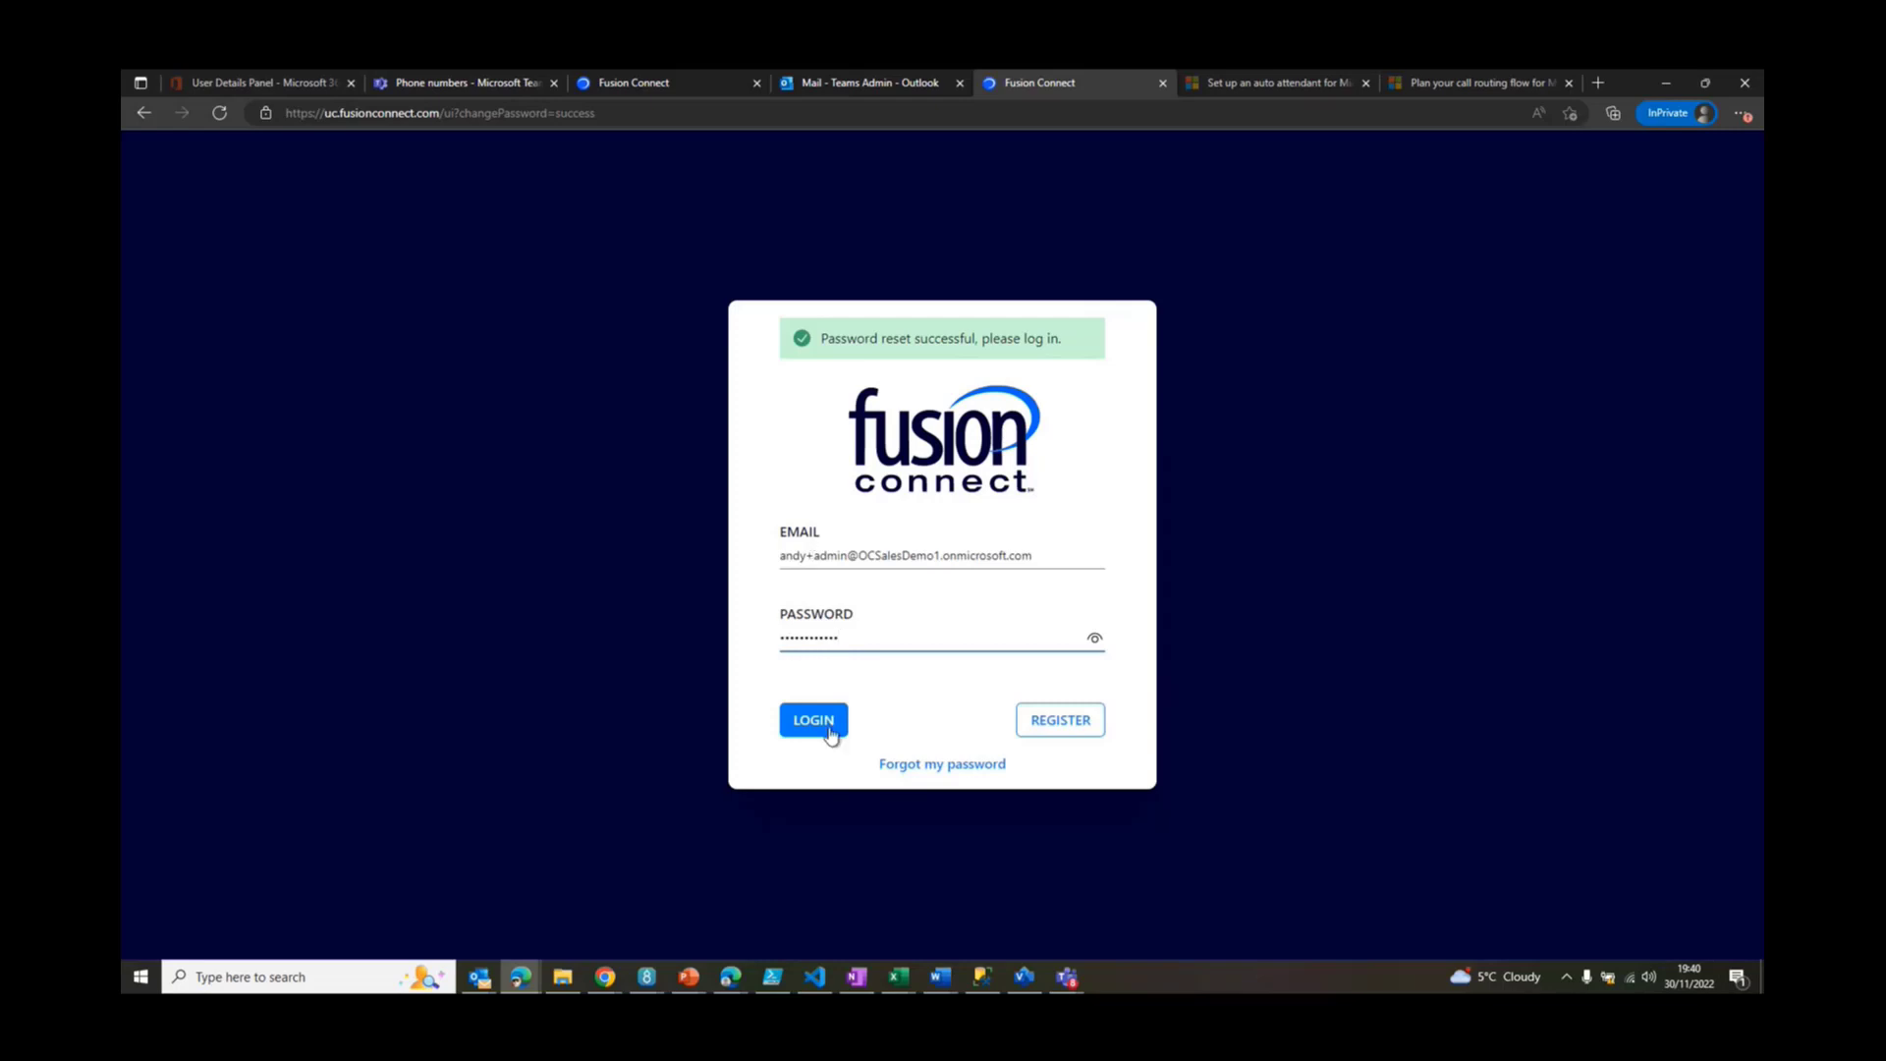
pyautogui.click(830, 724)
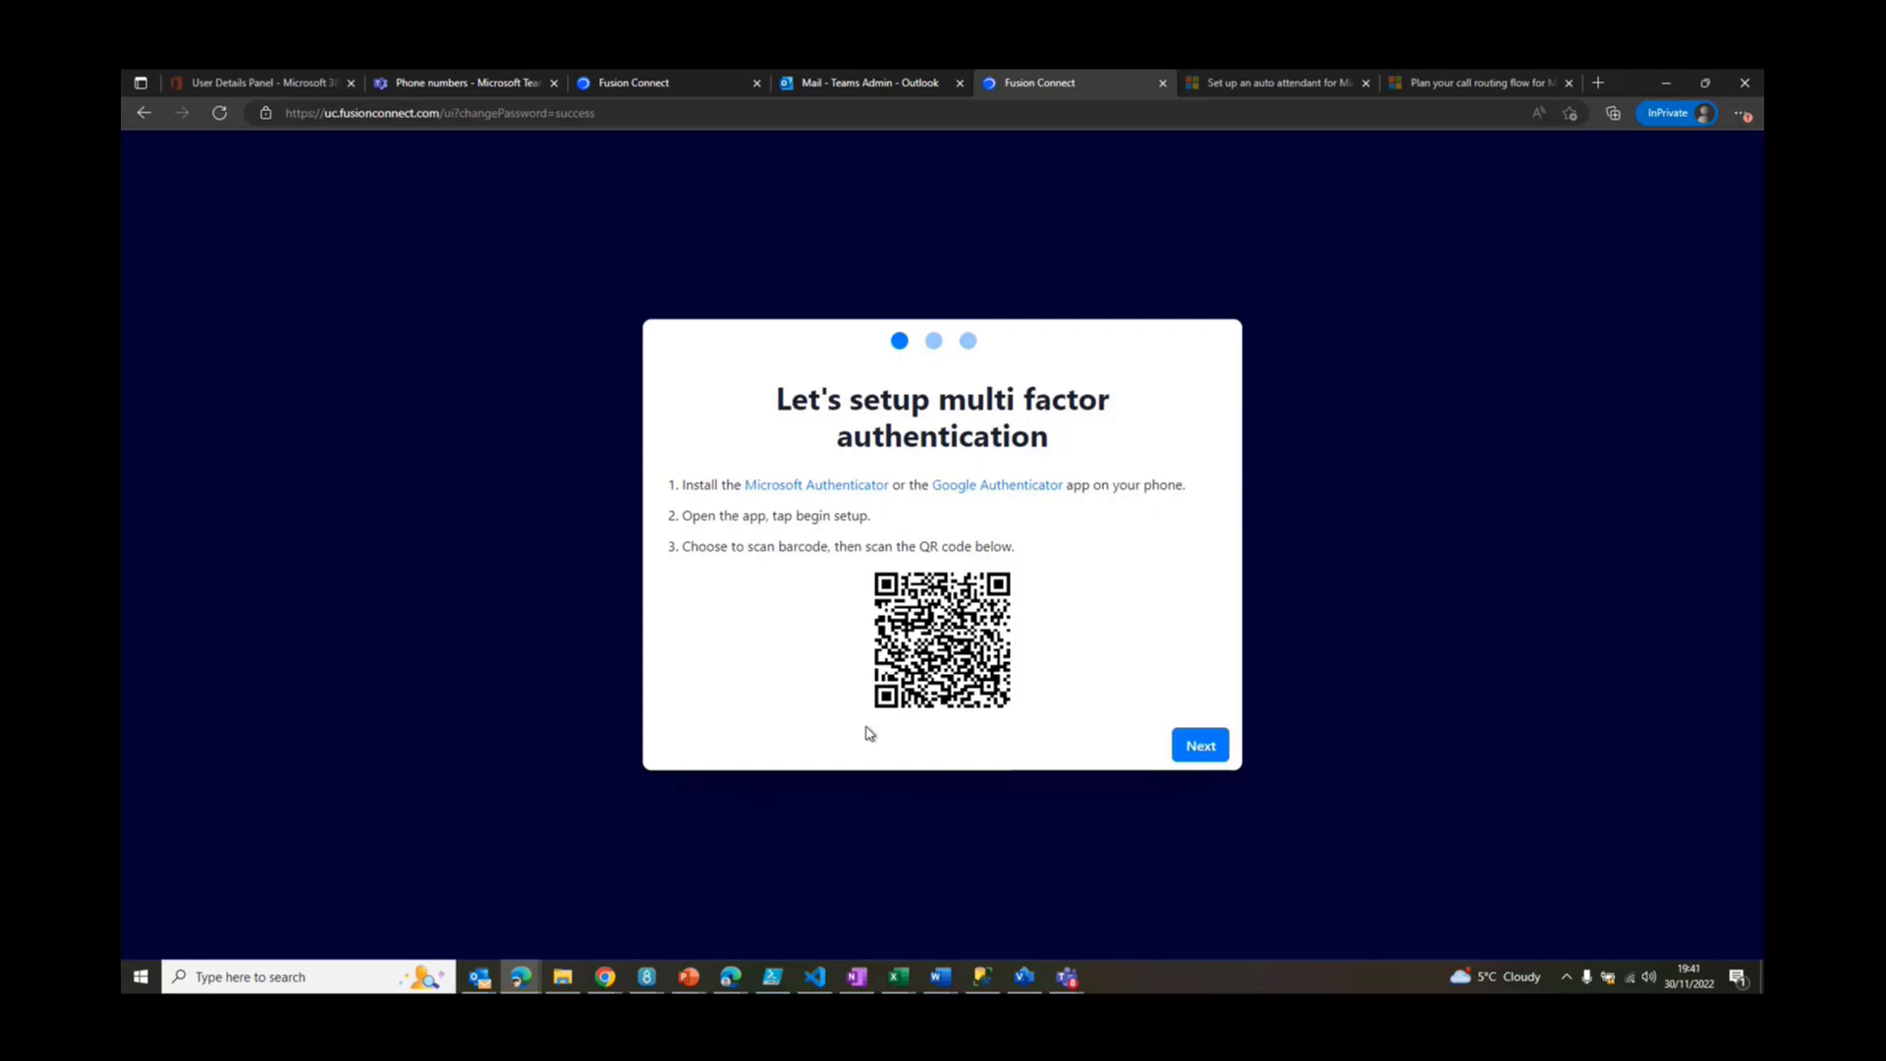
# Enter the six-digit authenticator code and confirm that multi-factor authentication is enabled
pyautogui.click(1200, 747)
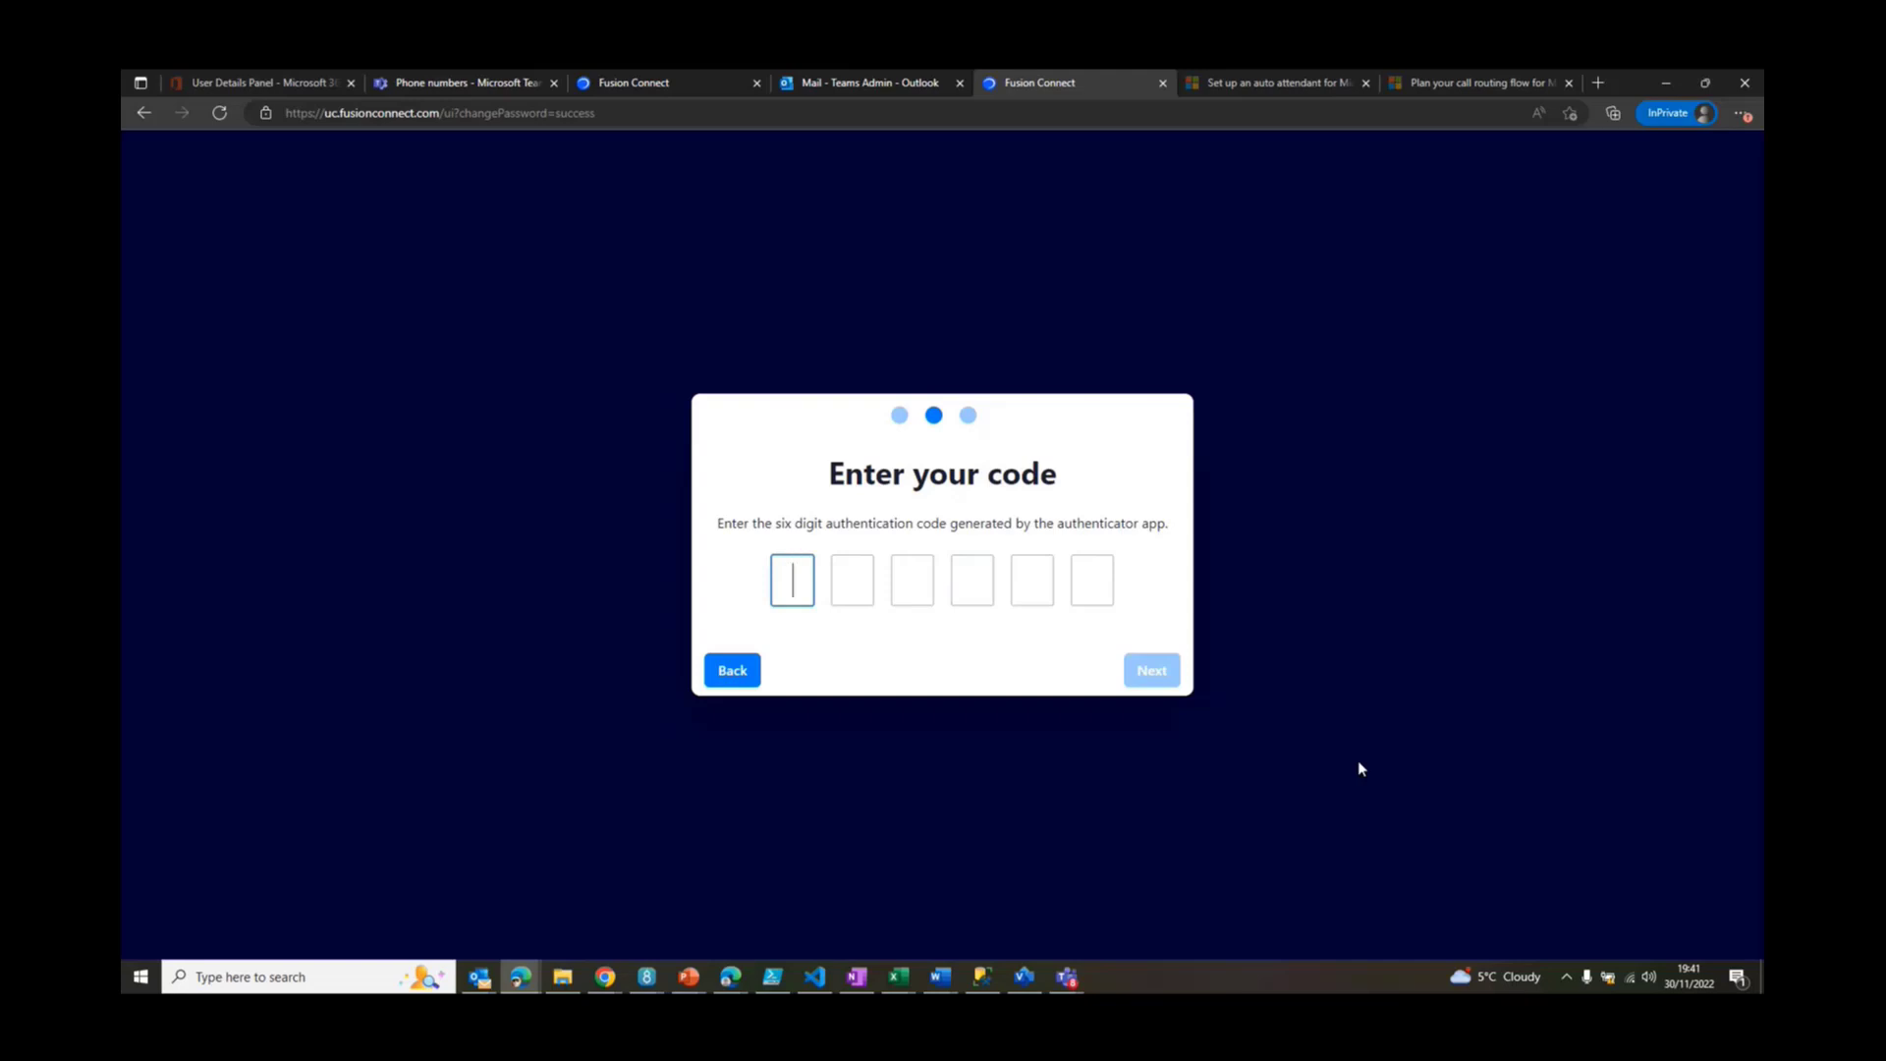
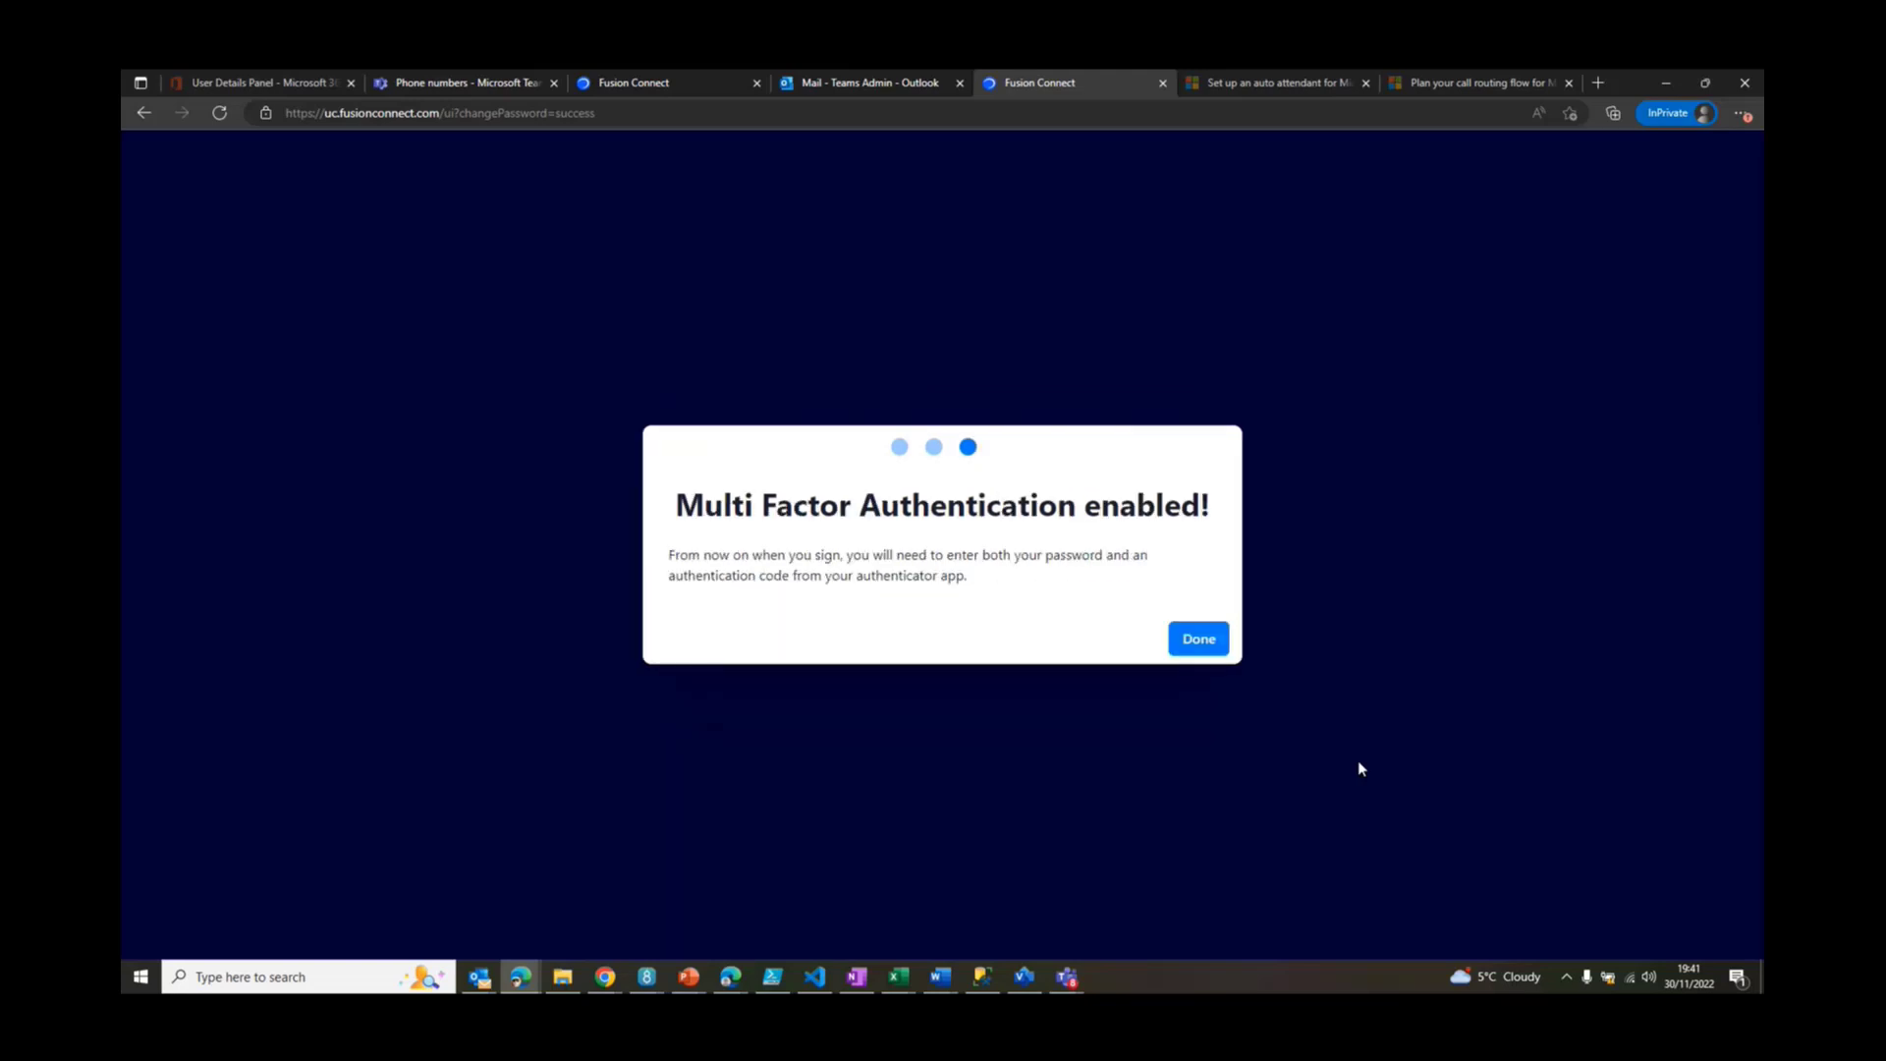
pyautogui.click(1208, 644)
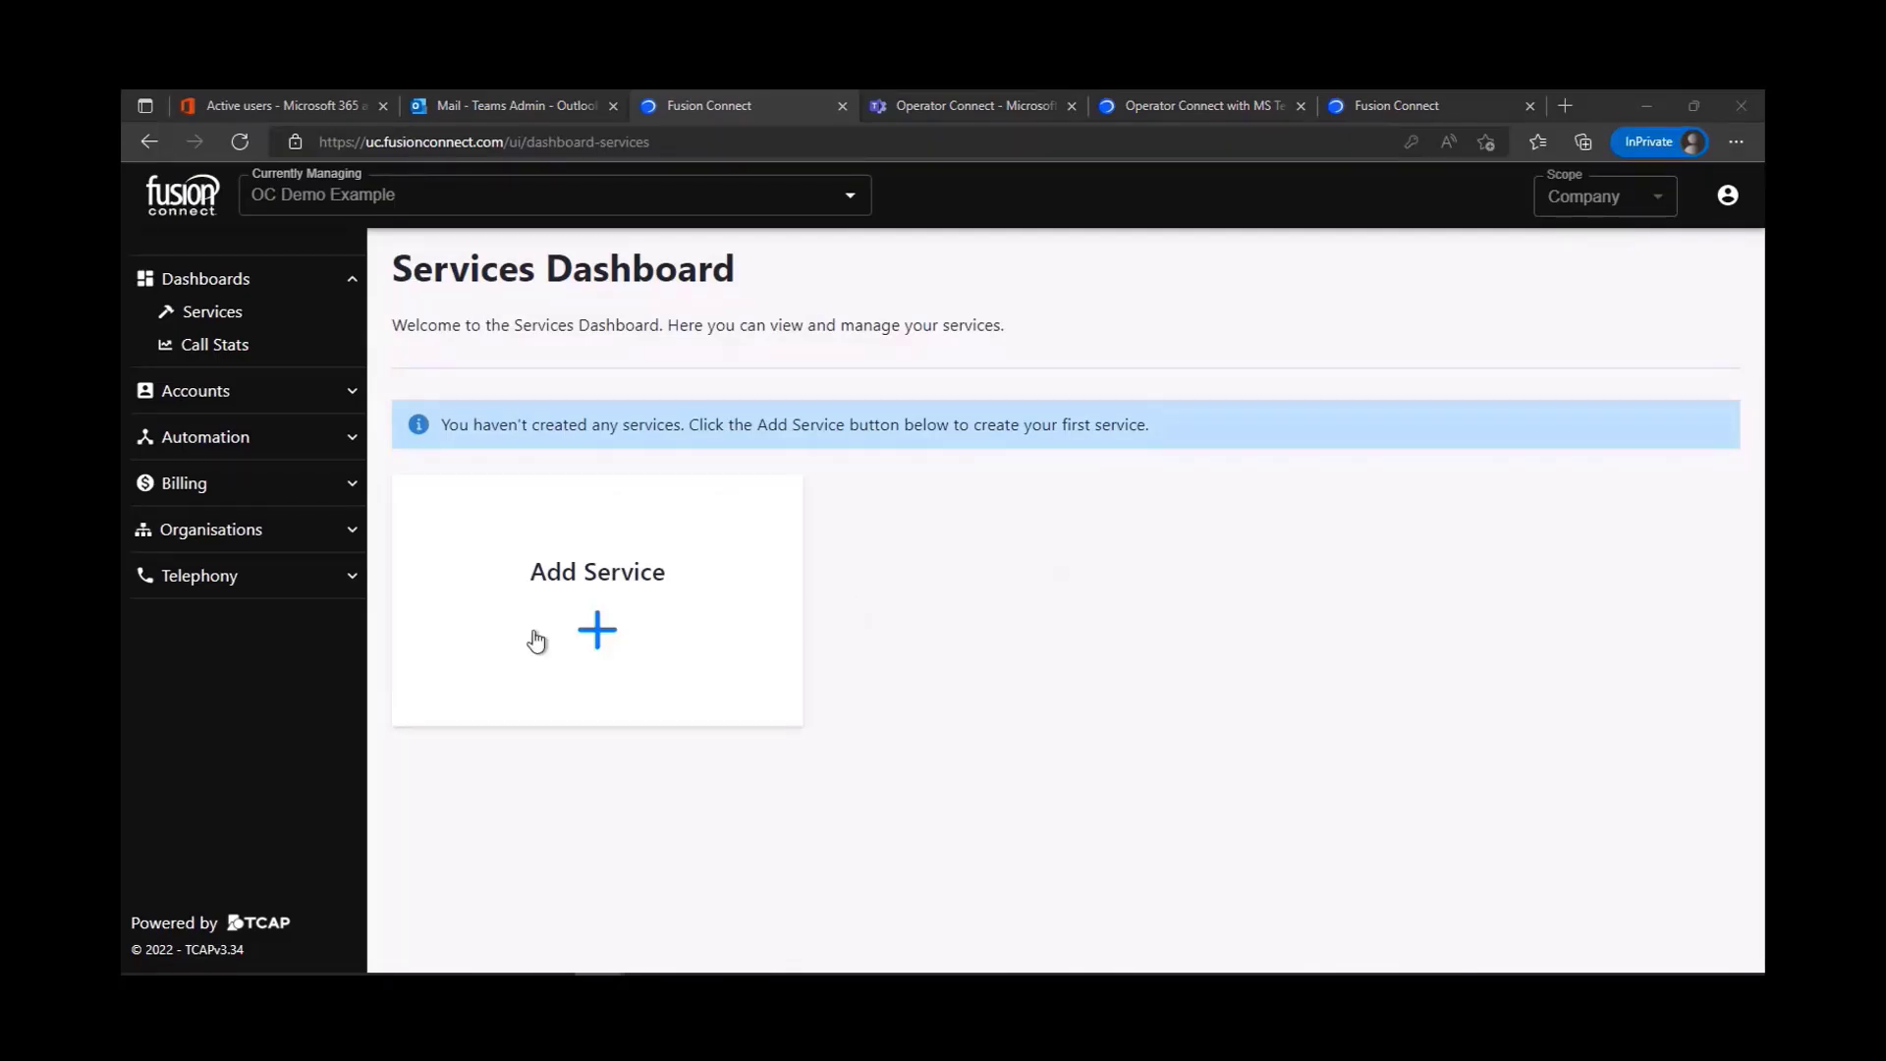
# Add the Operator Connect service and choose Provide Access from its card menu
pyautogui.click(670, 616)
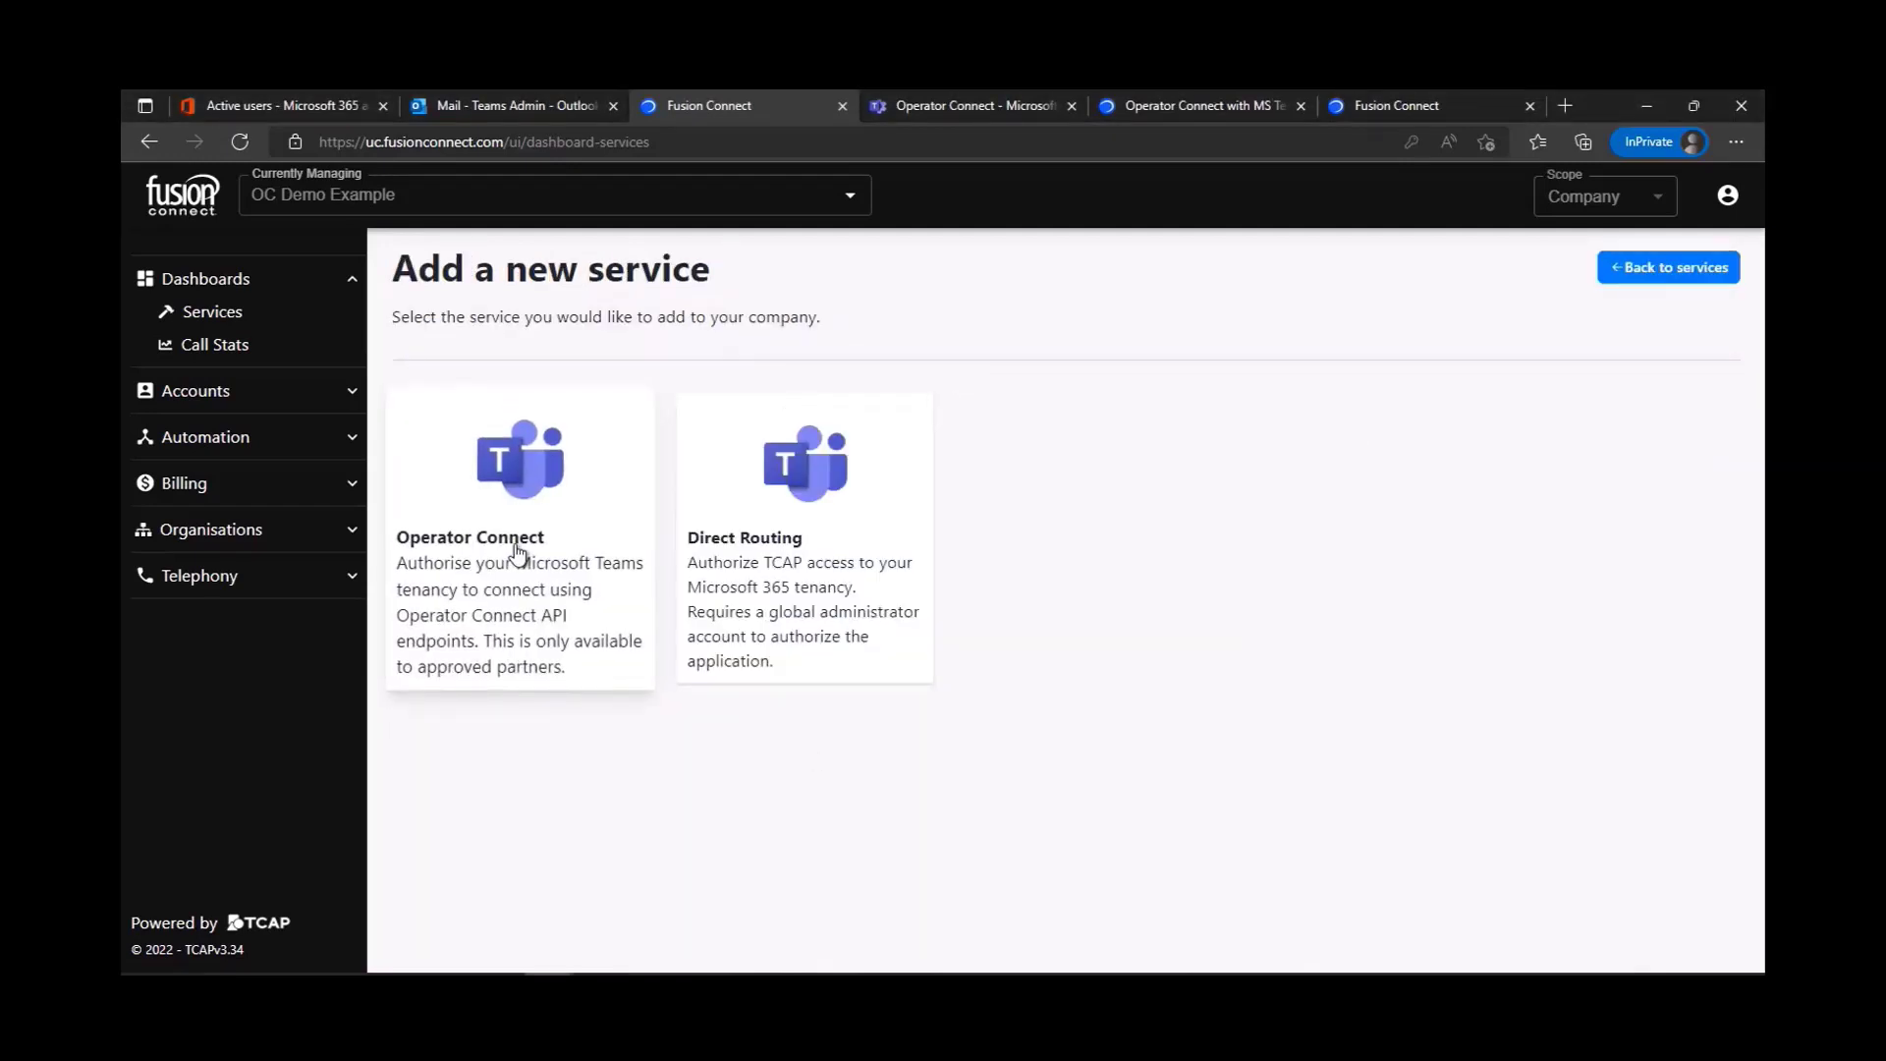
pyautogui.click(518, 552)
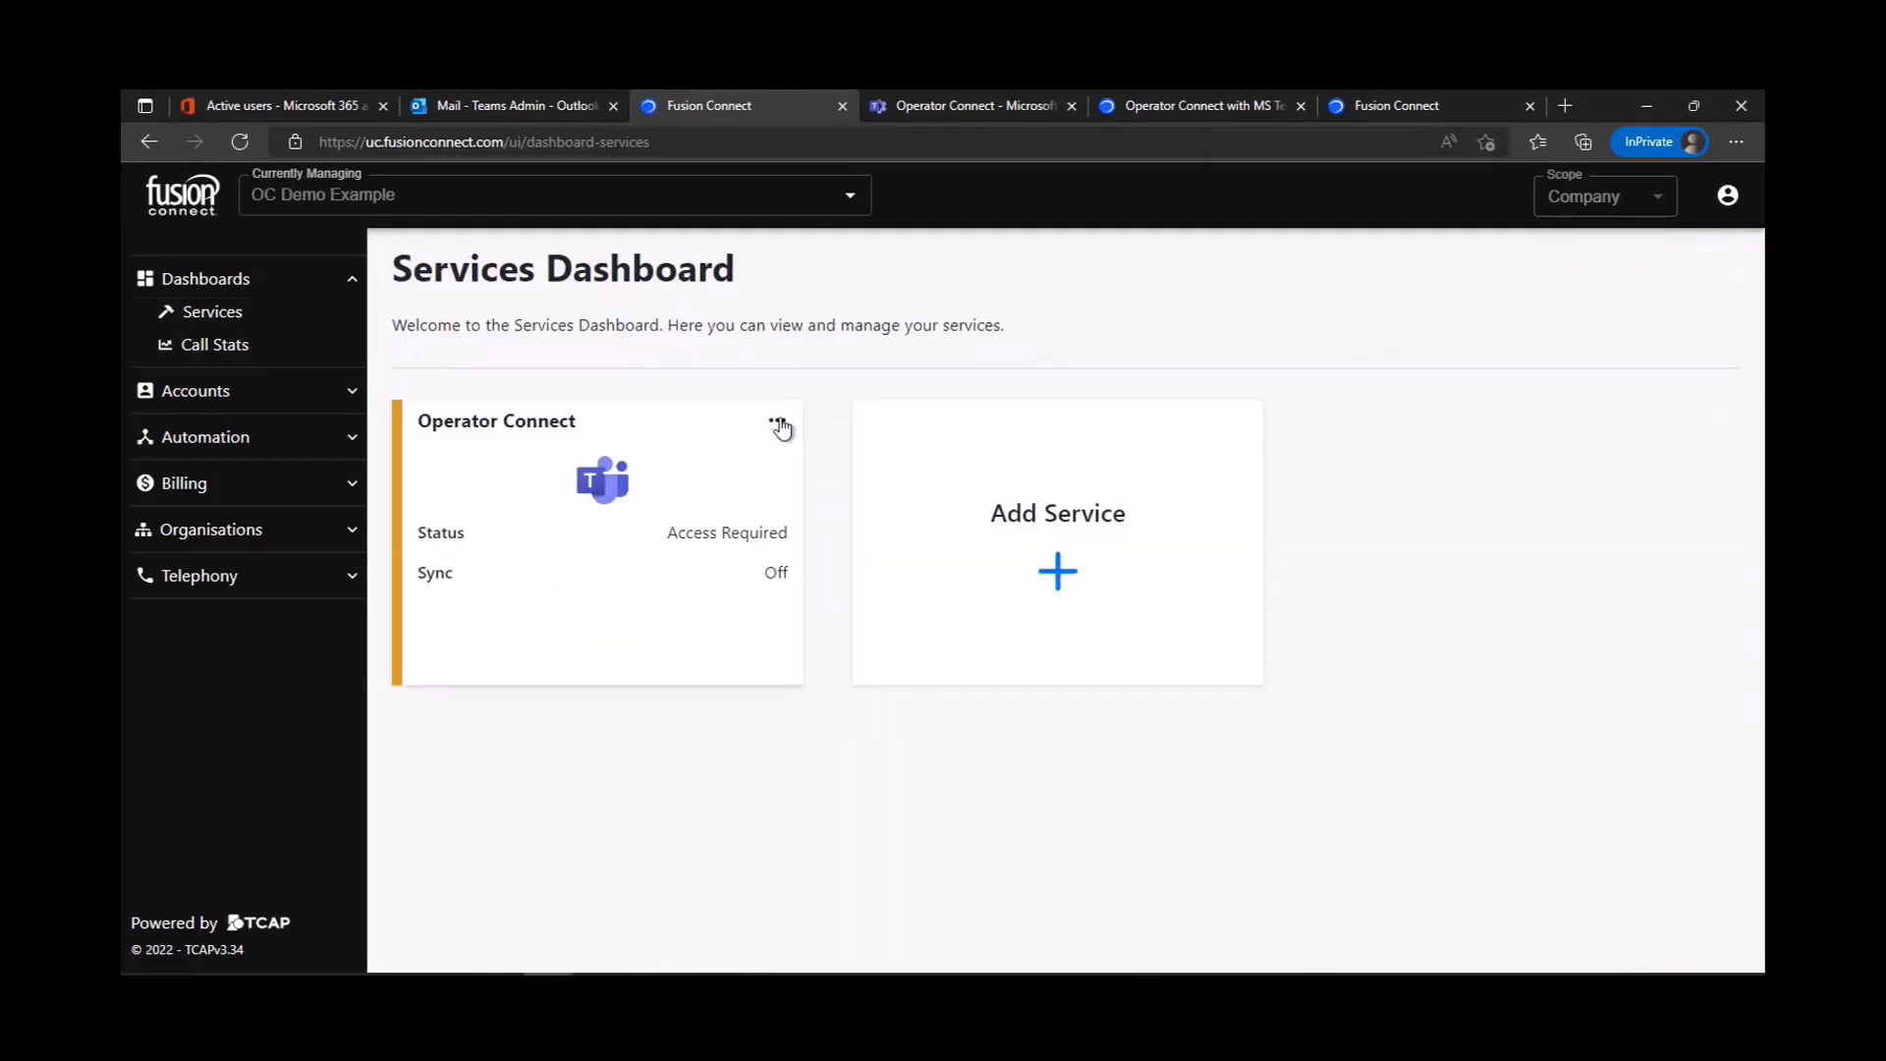
pyautogui.click(778, 421)
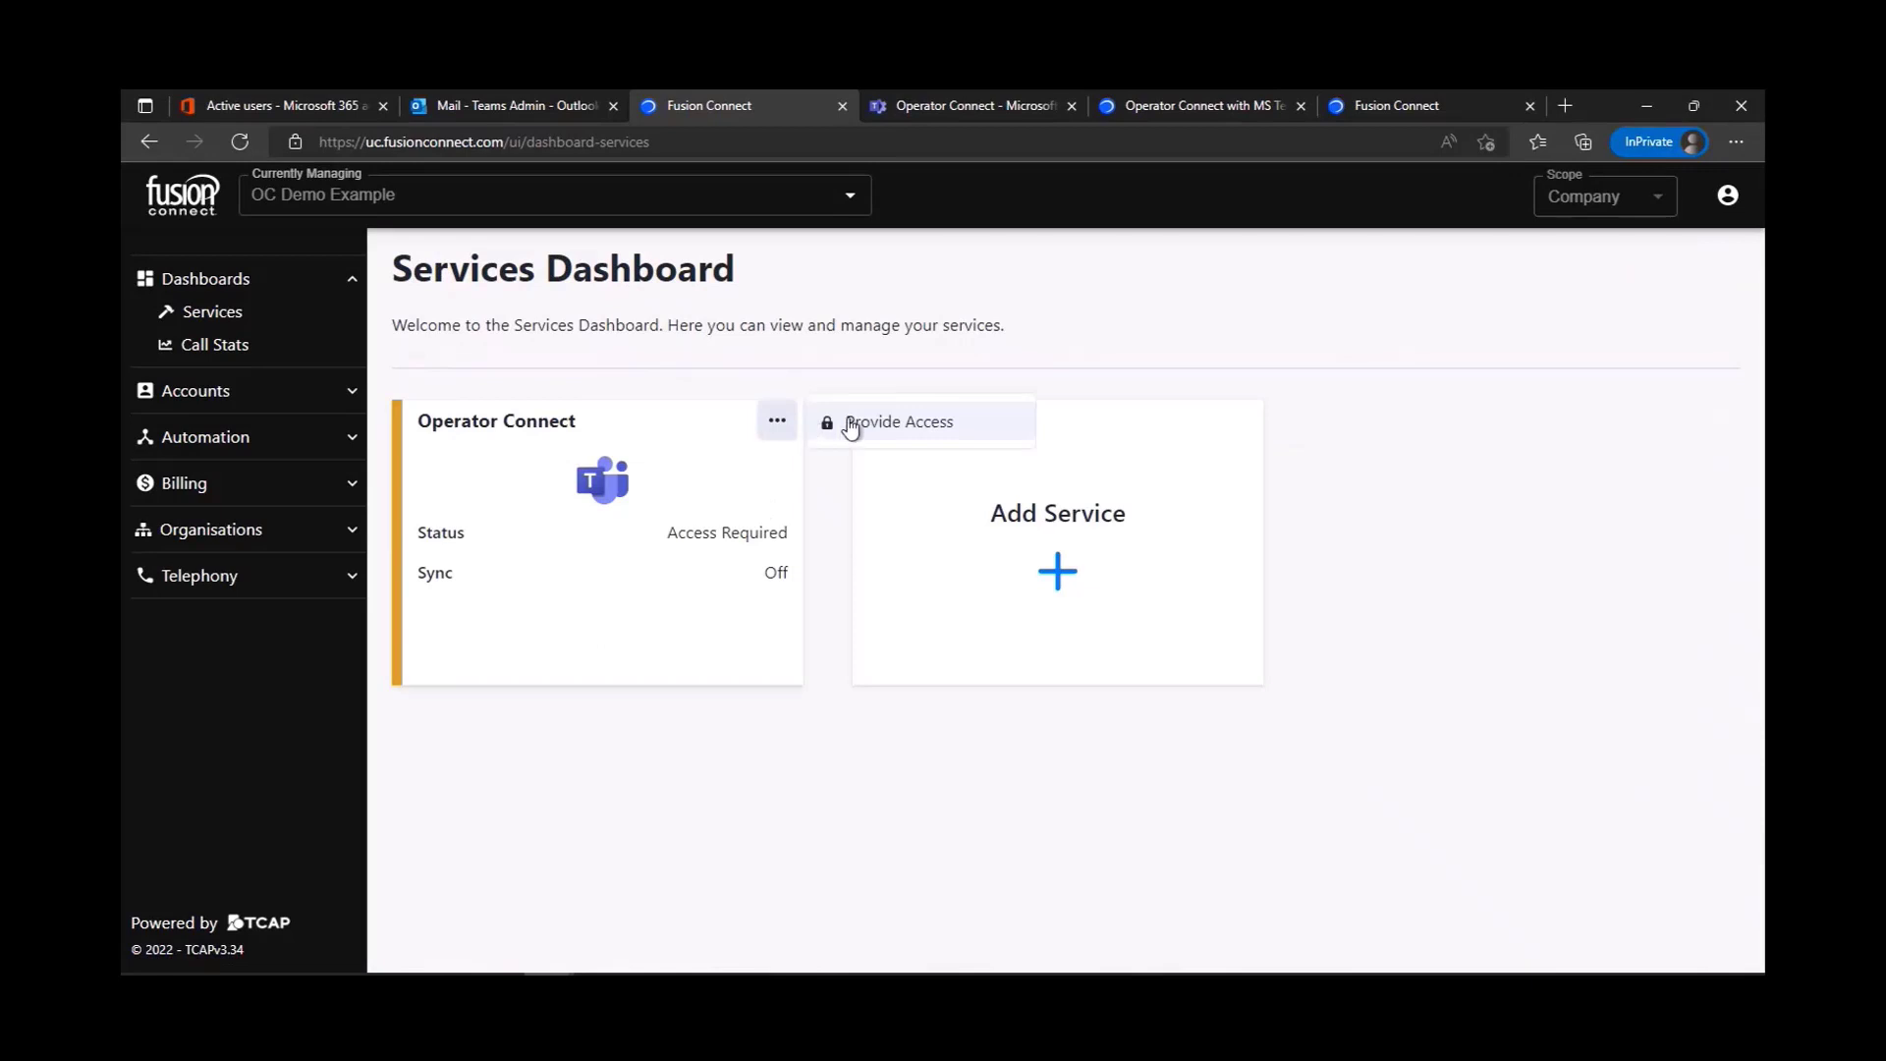
pyautogui.click(850, 423)
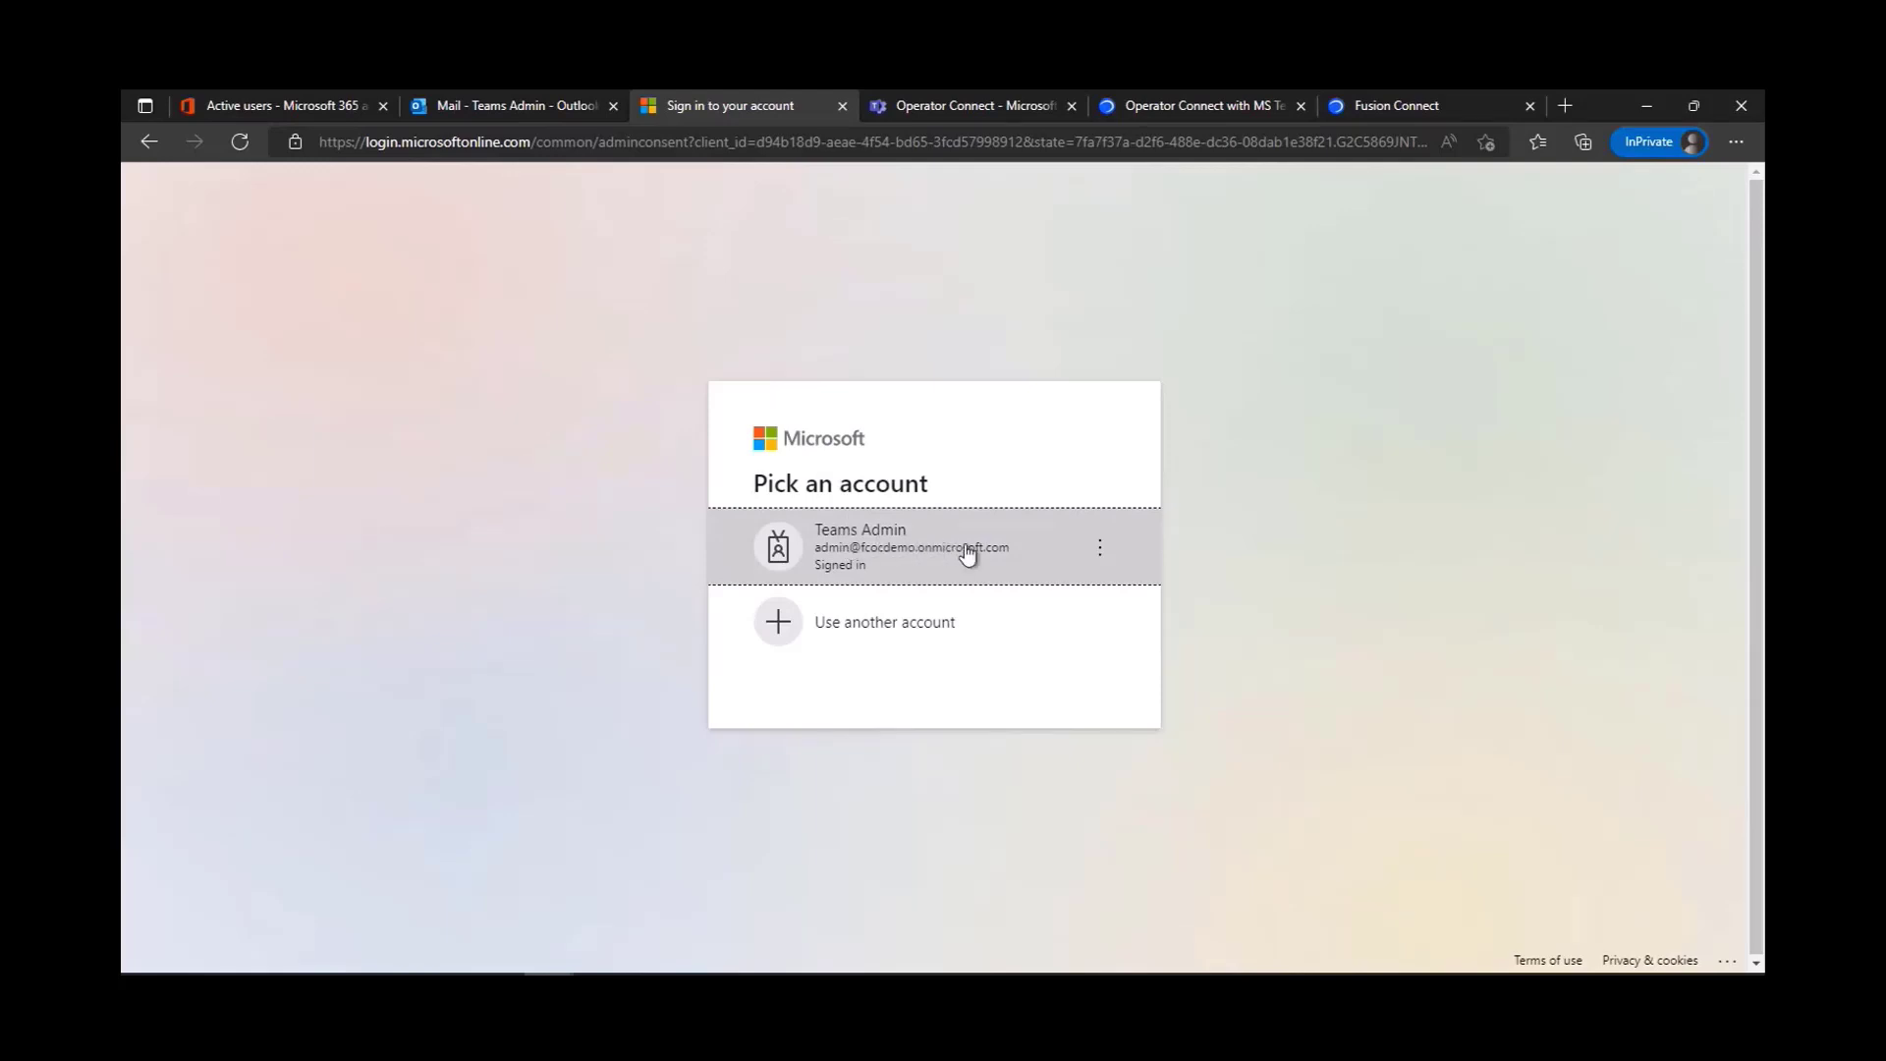
# Sign in with the Teams Admin account and accept Fusion Connect's requested permissions
pyautogui.click(926, 549)
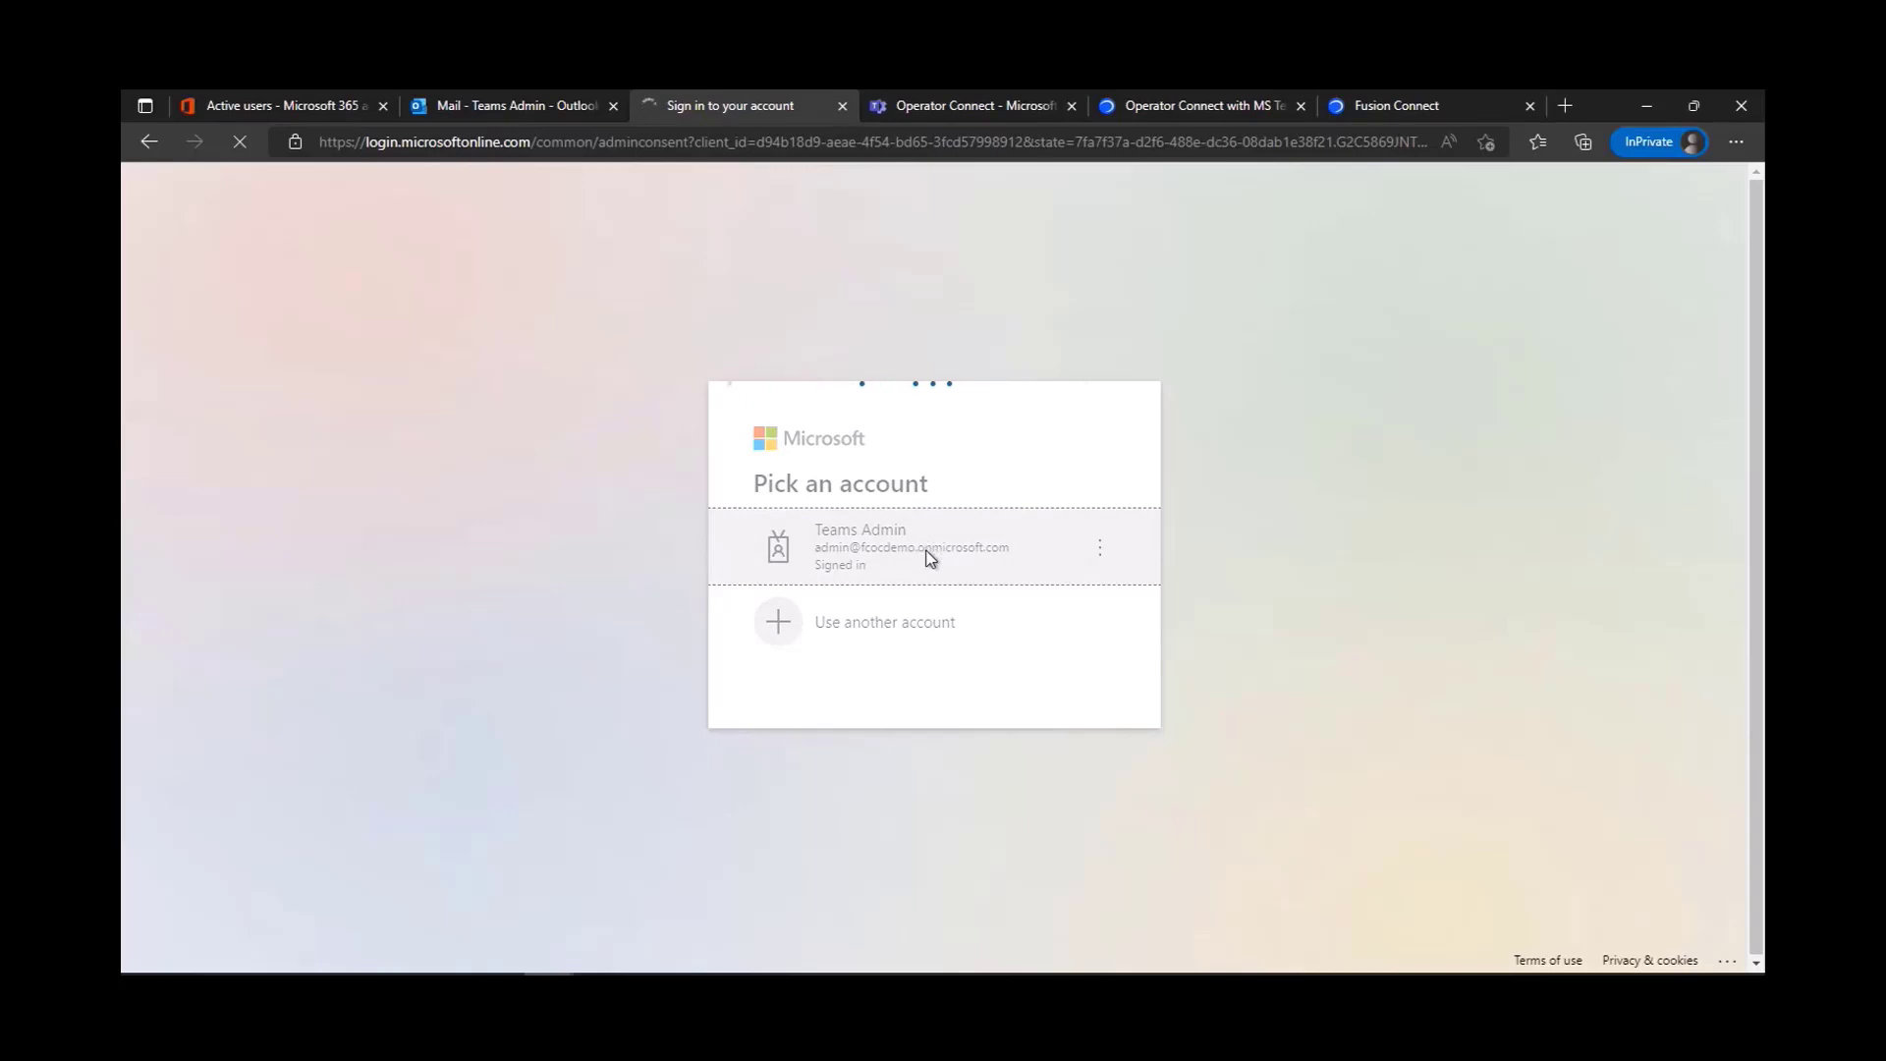
pyautogui.scroll(-3, 983, 786)
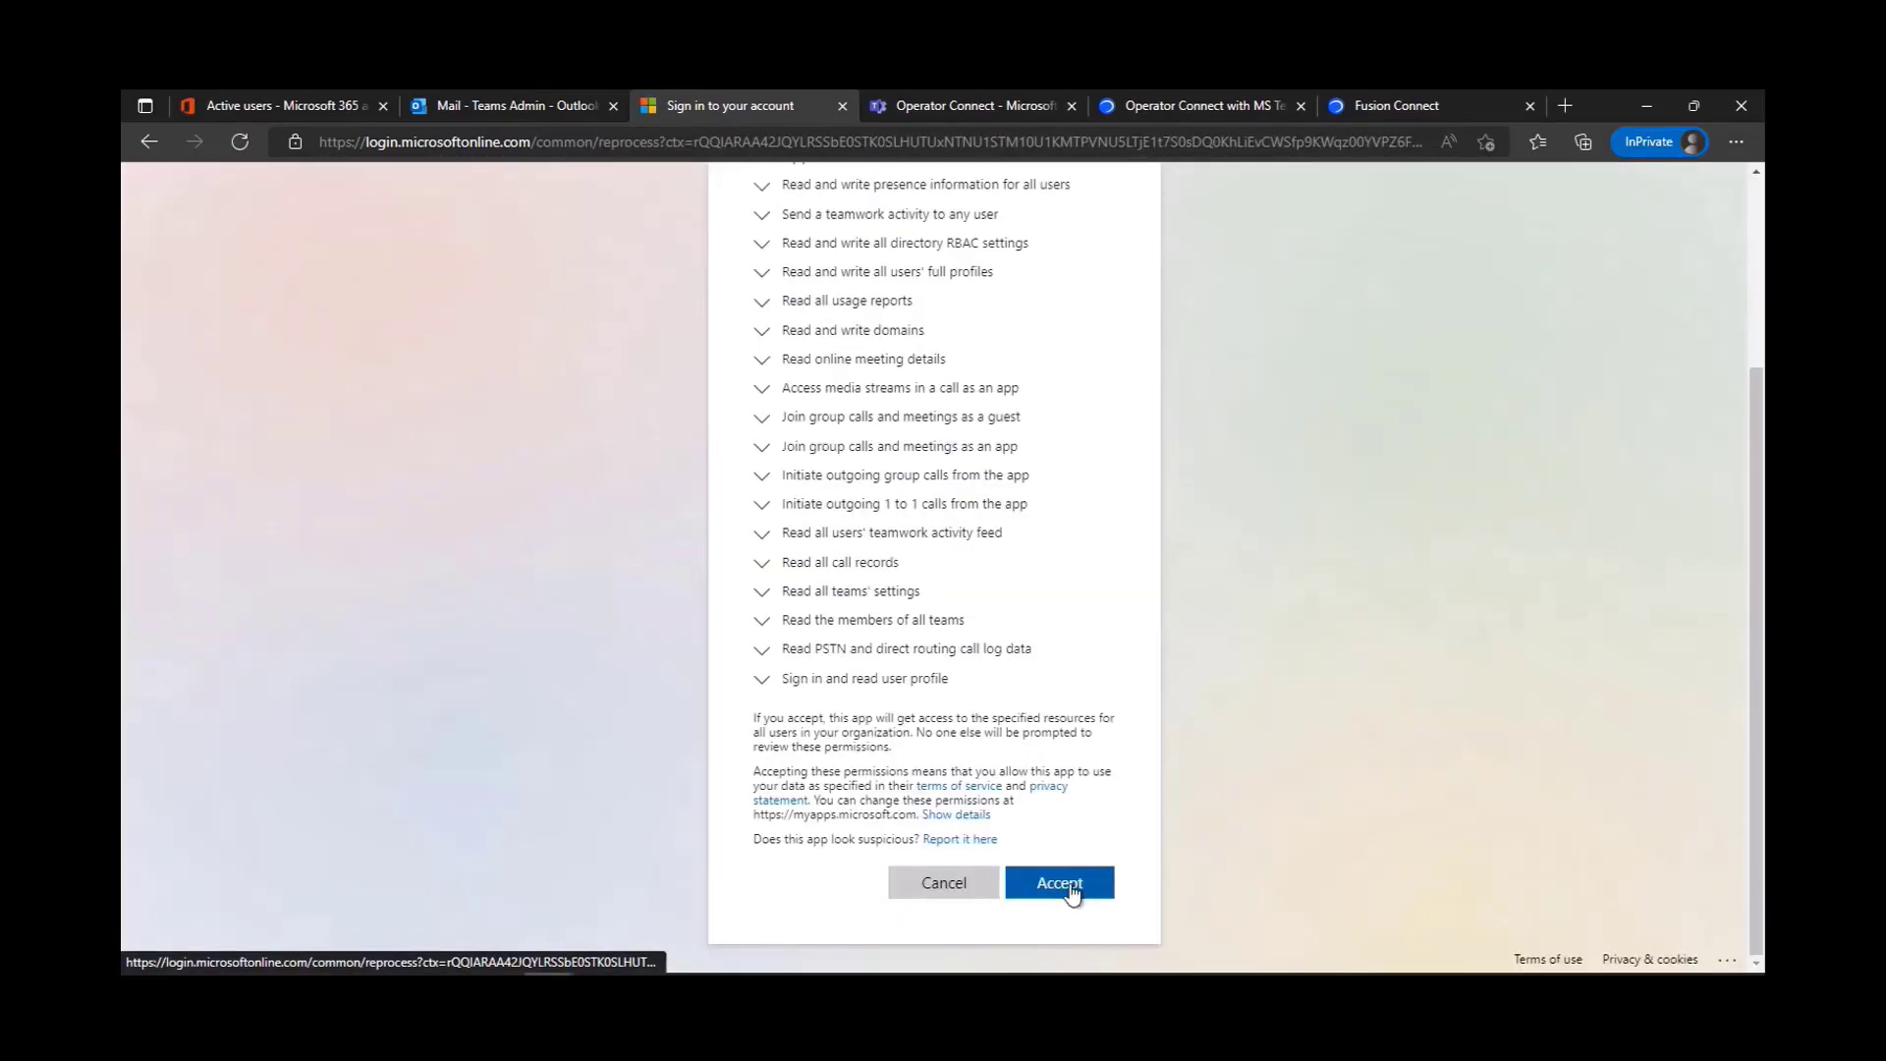
pyautogui.click(1071, 886)
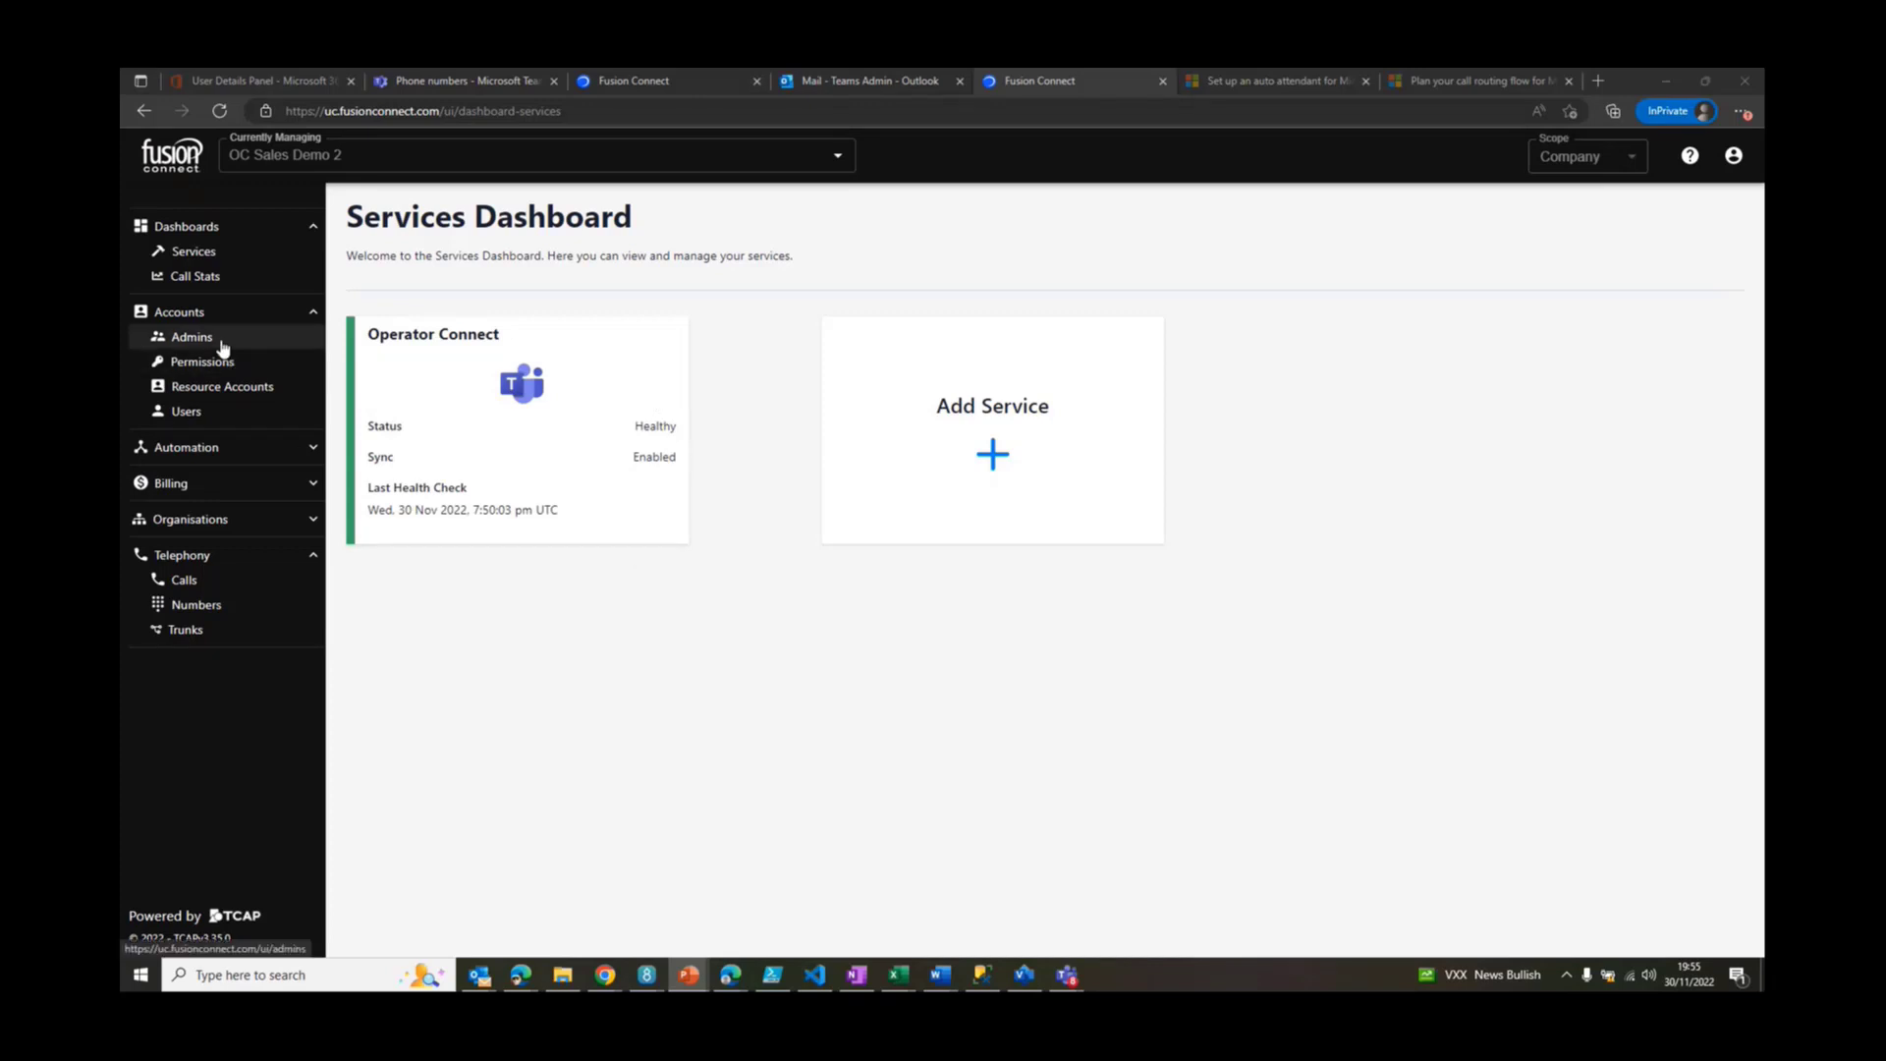
pyautogui.click(208, 412)
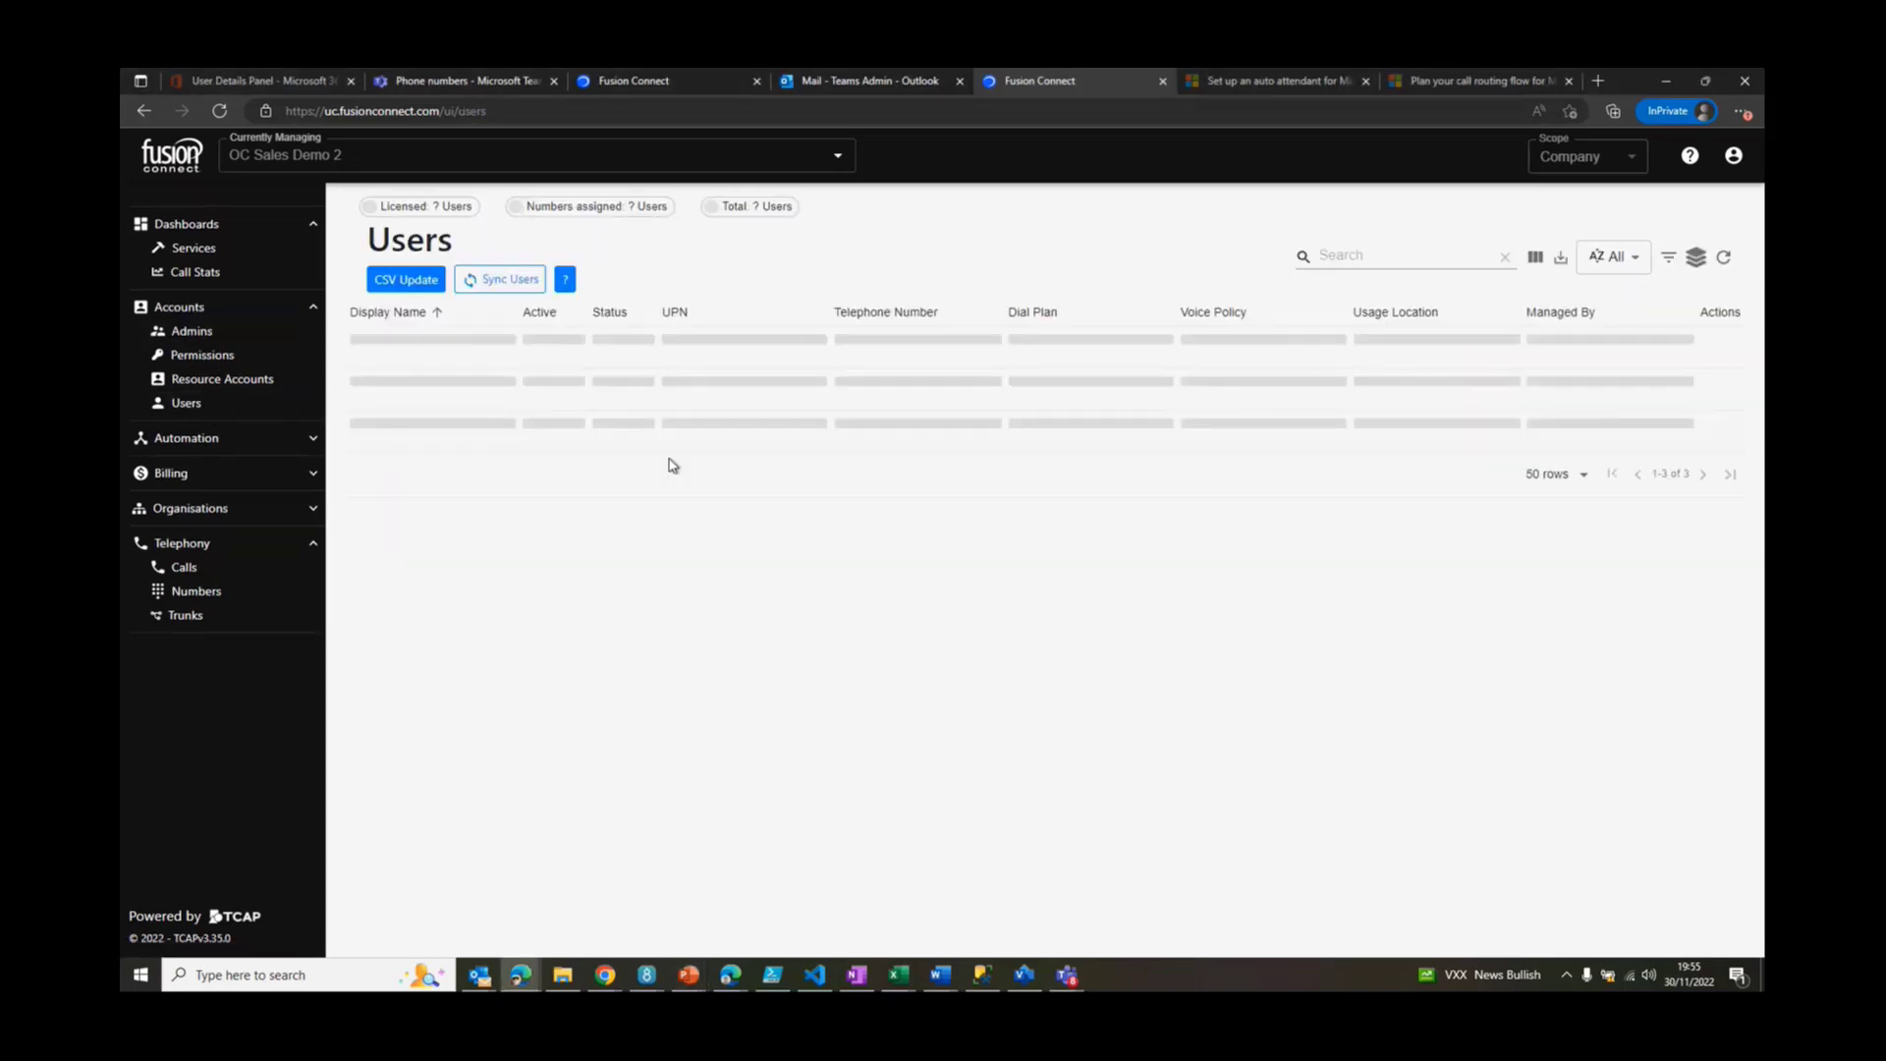
pyautogui.write('admin')
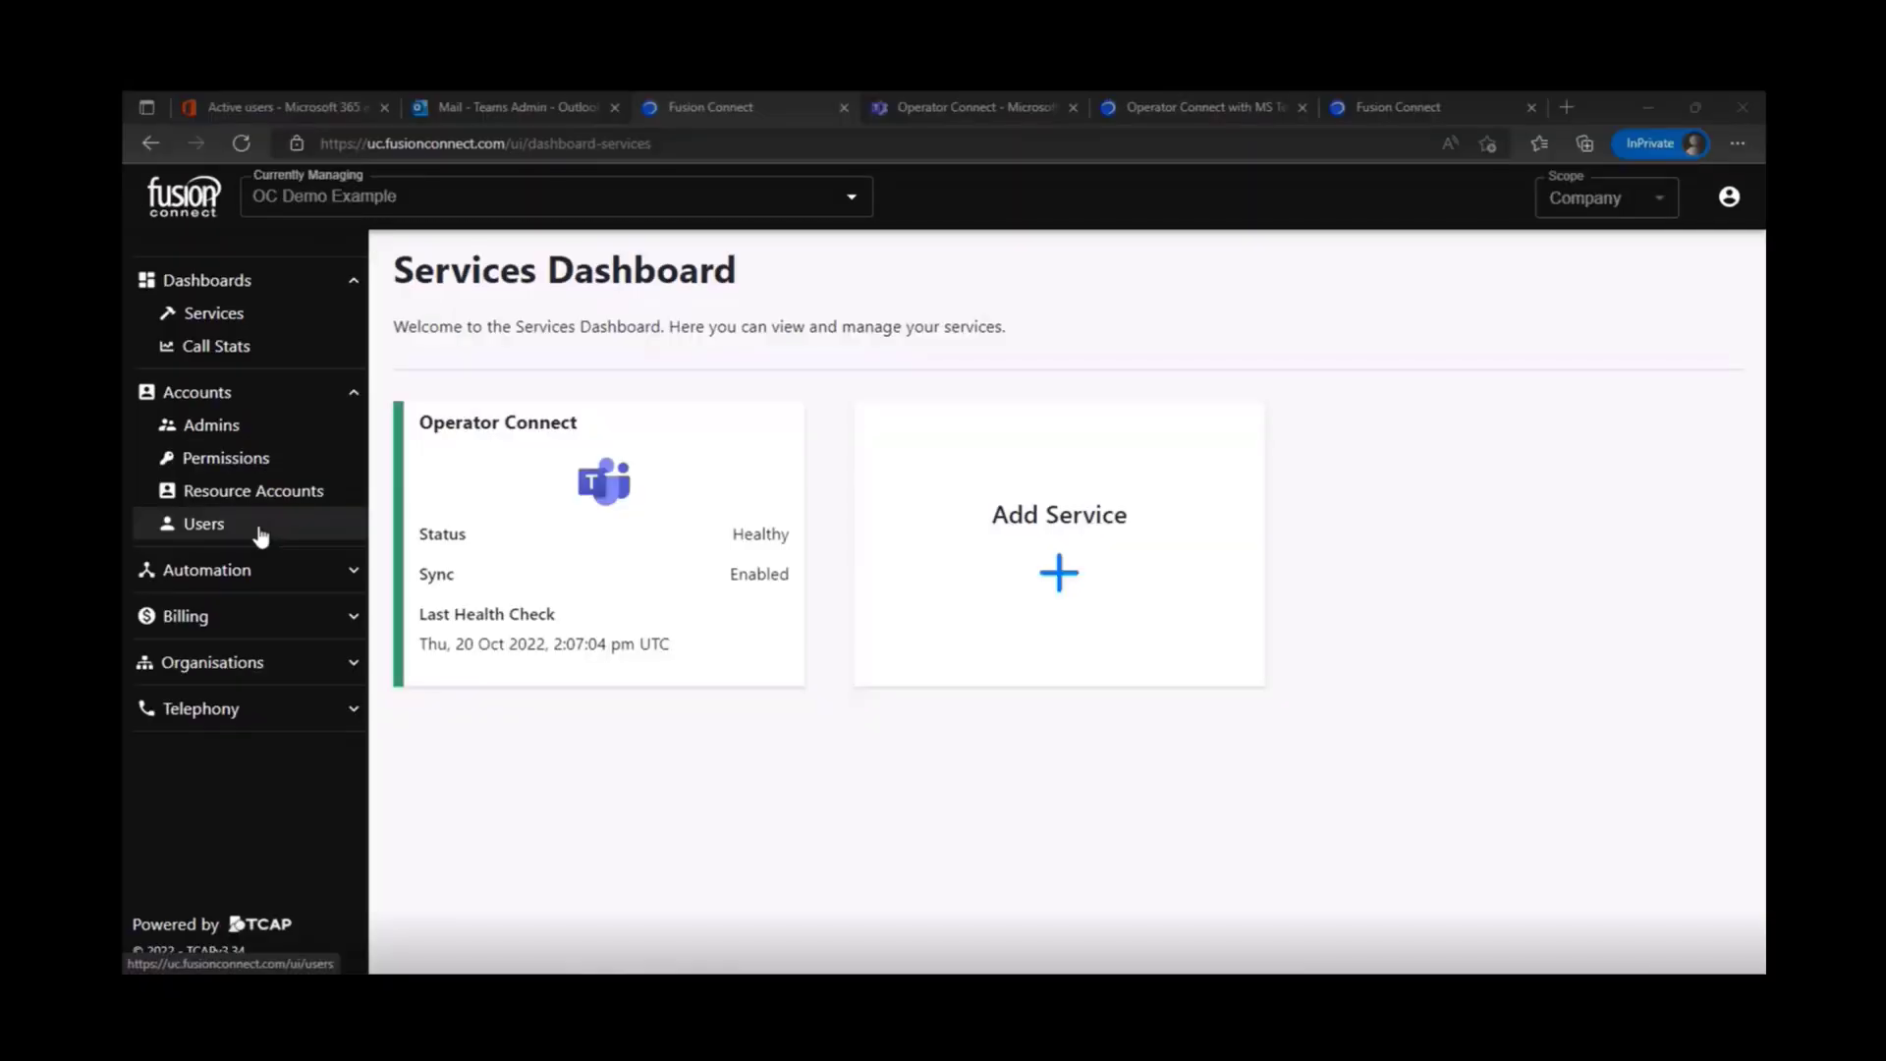
# Open Users under Accounts to list the seven synced tenant users
pyautogui.click(261, 531)
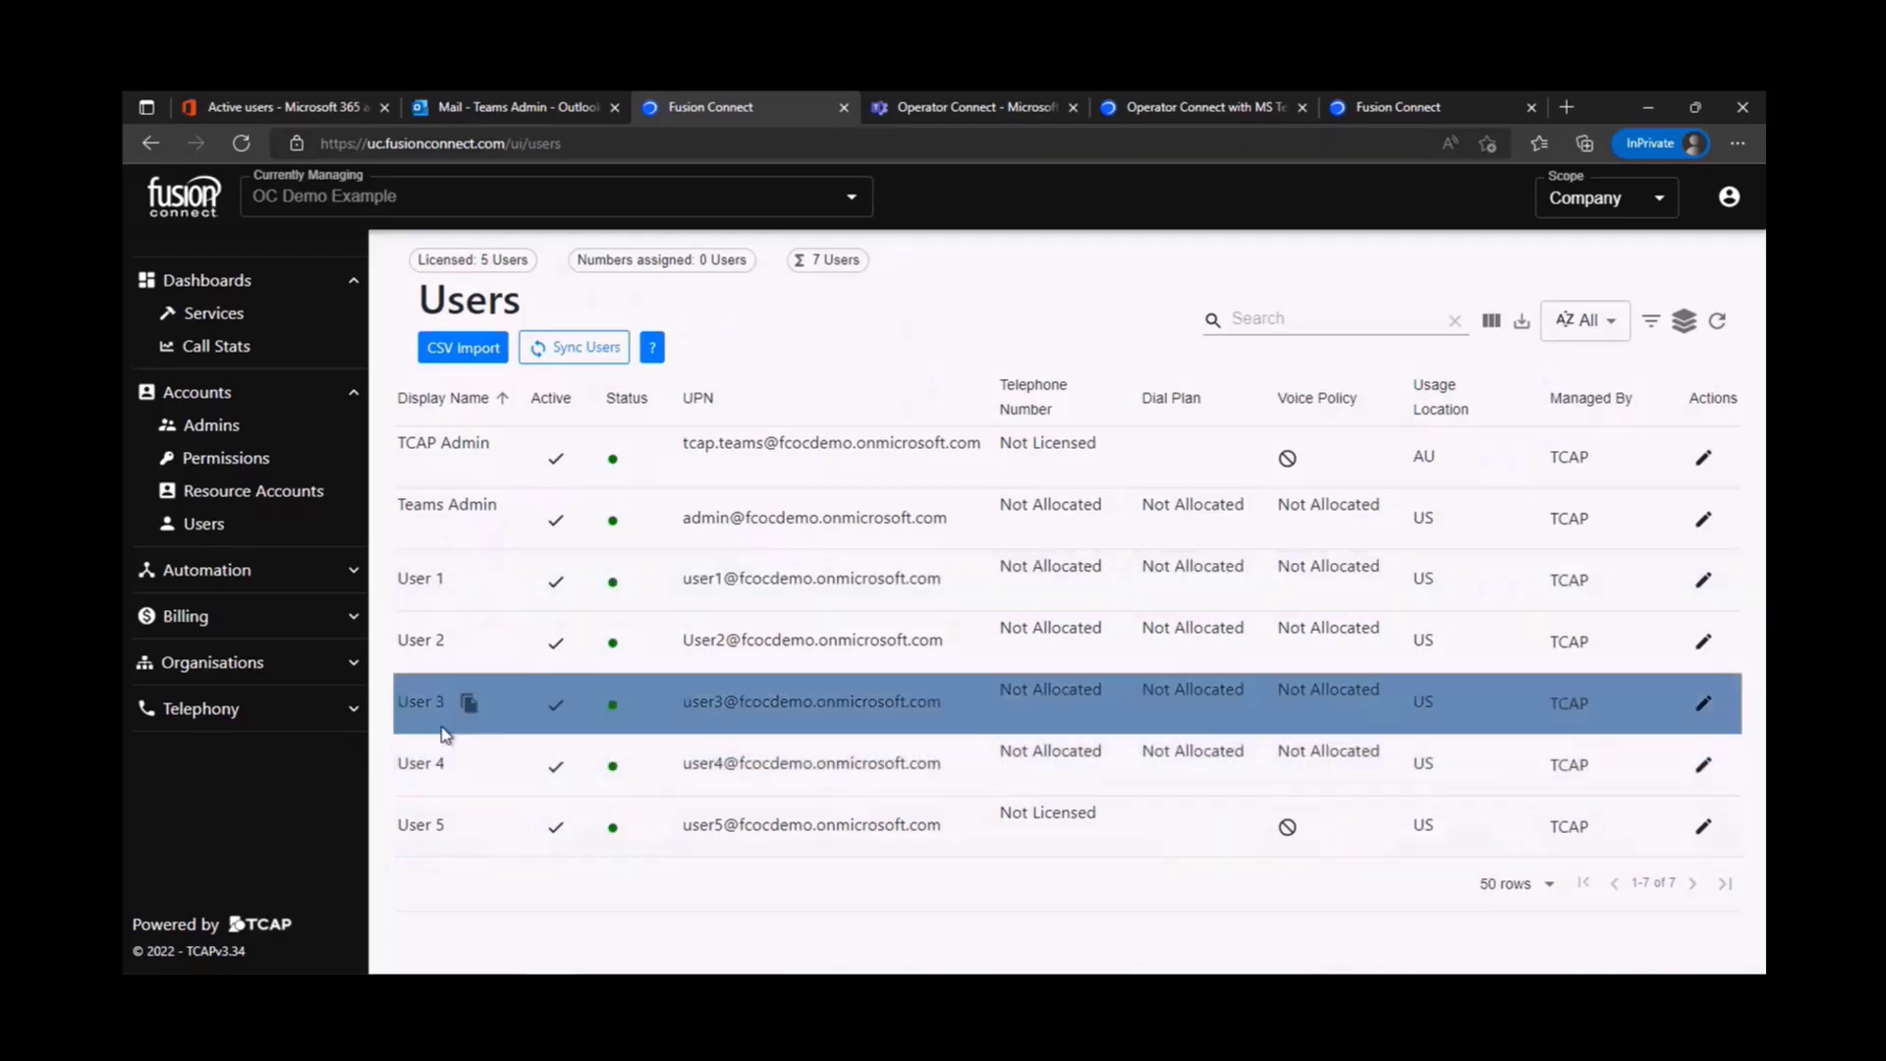
pyautogui.click(354, 715)
pyautogui.click(225, 779)
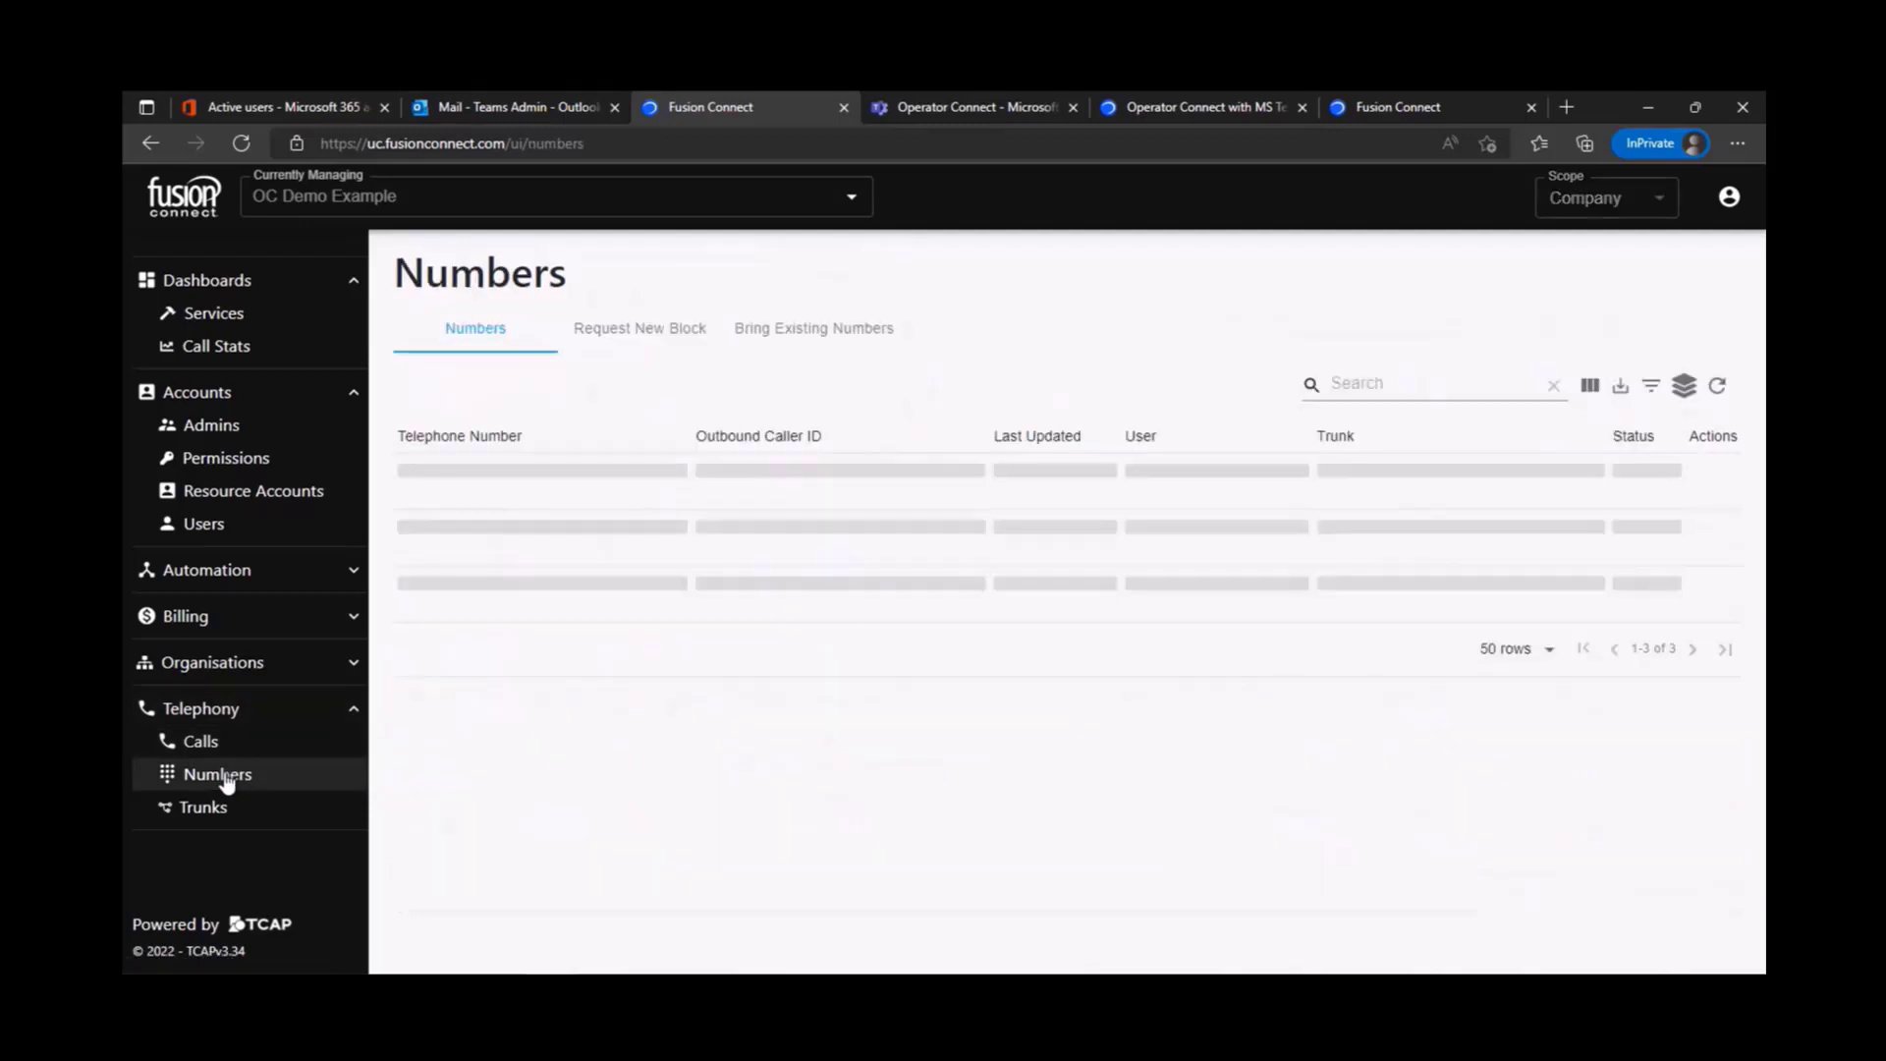
pyautogui.click(652, 334)
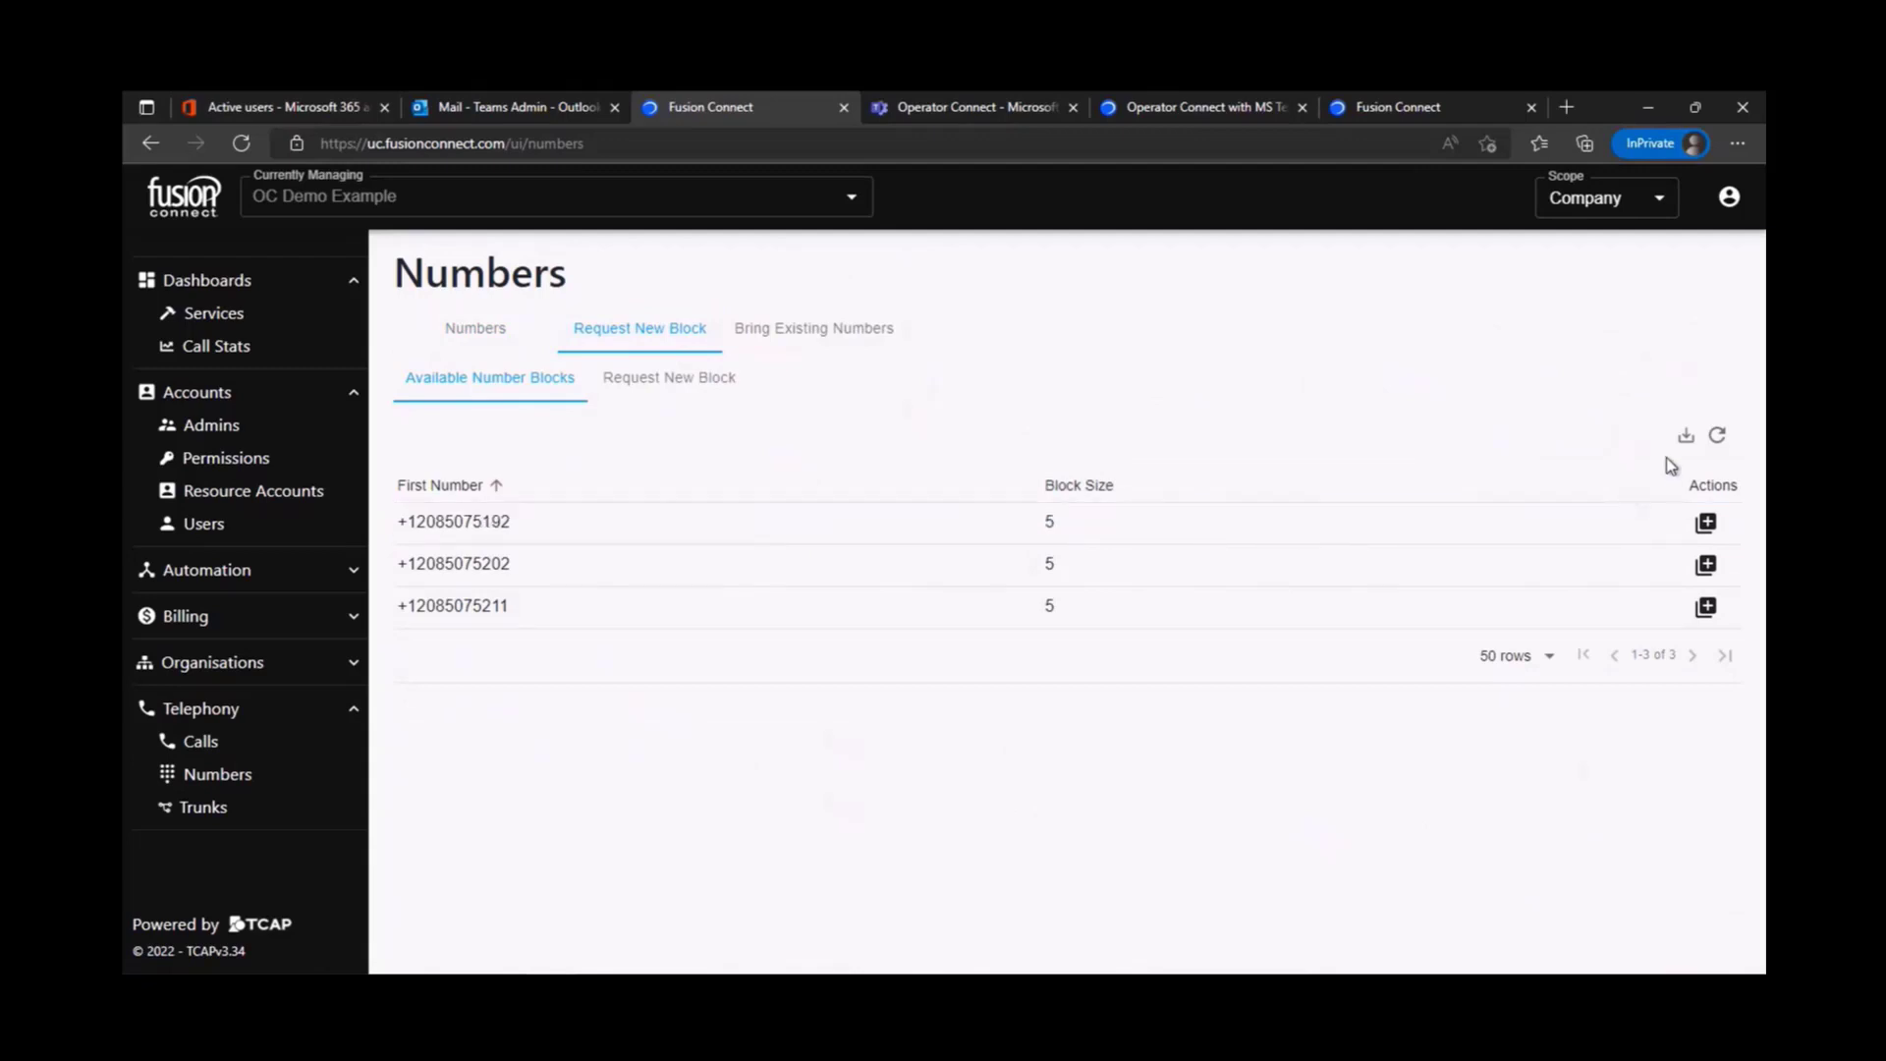
pyautogui.click(1712, 528)
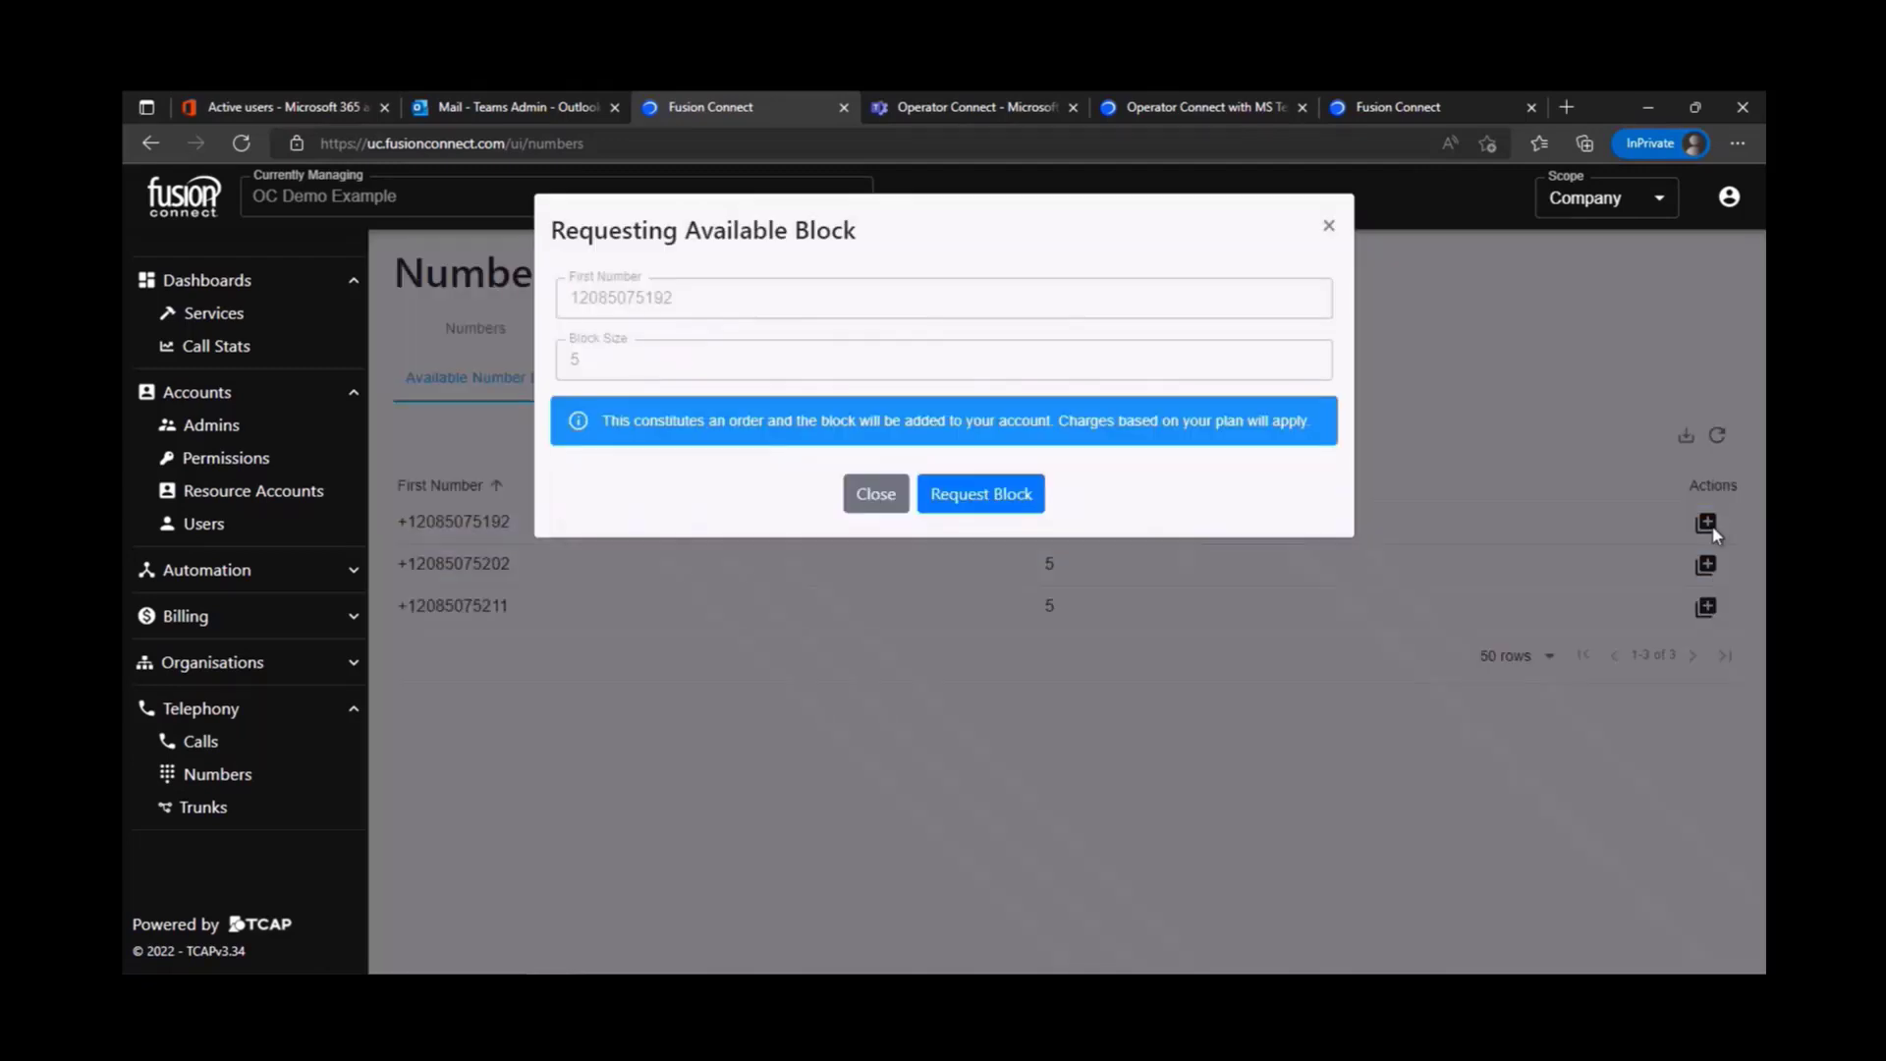
pyautogui.click(1006, 496)
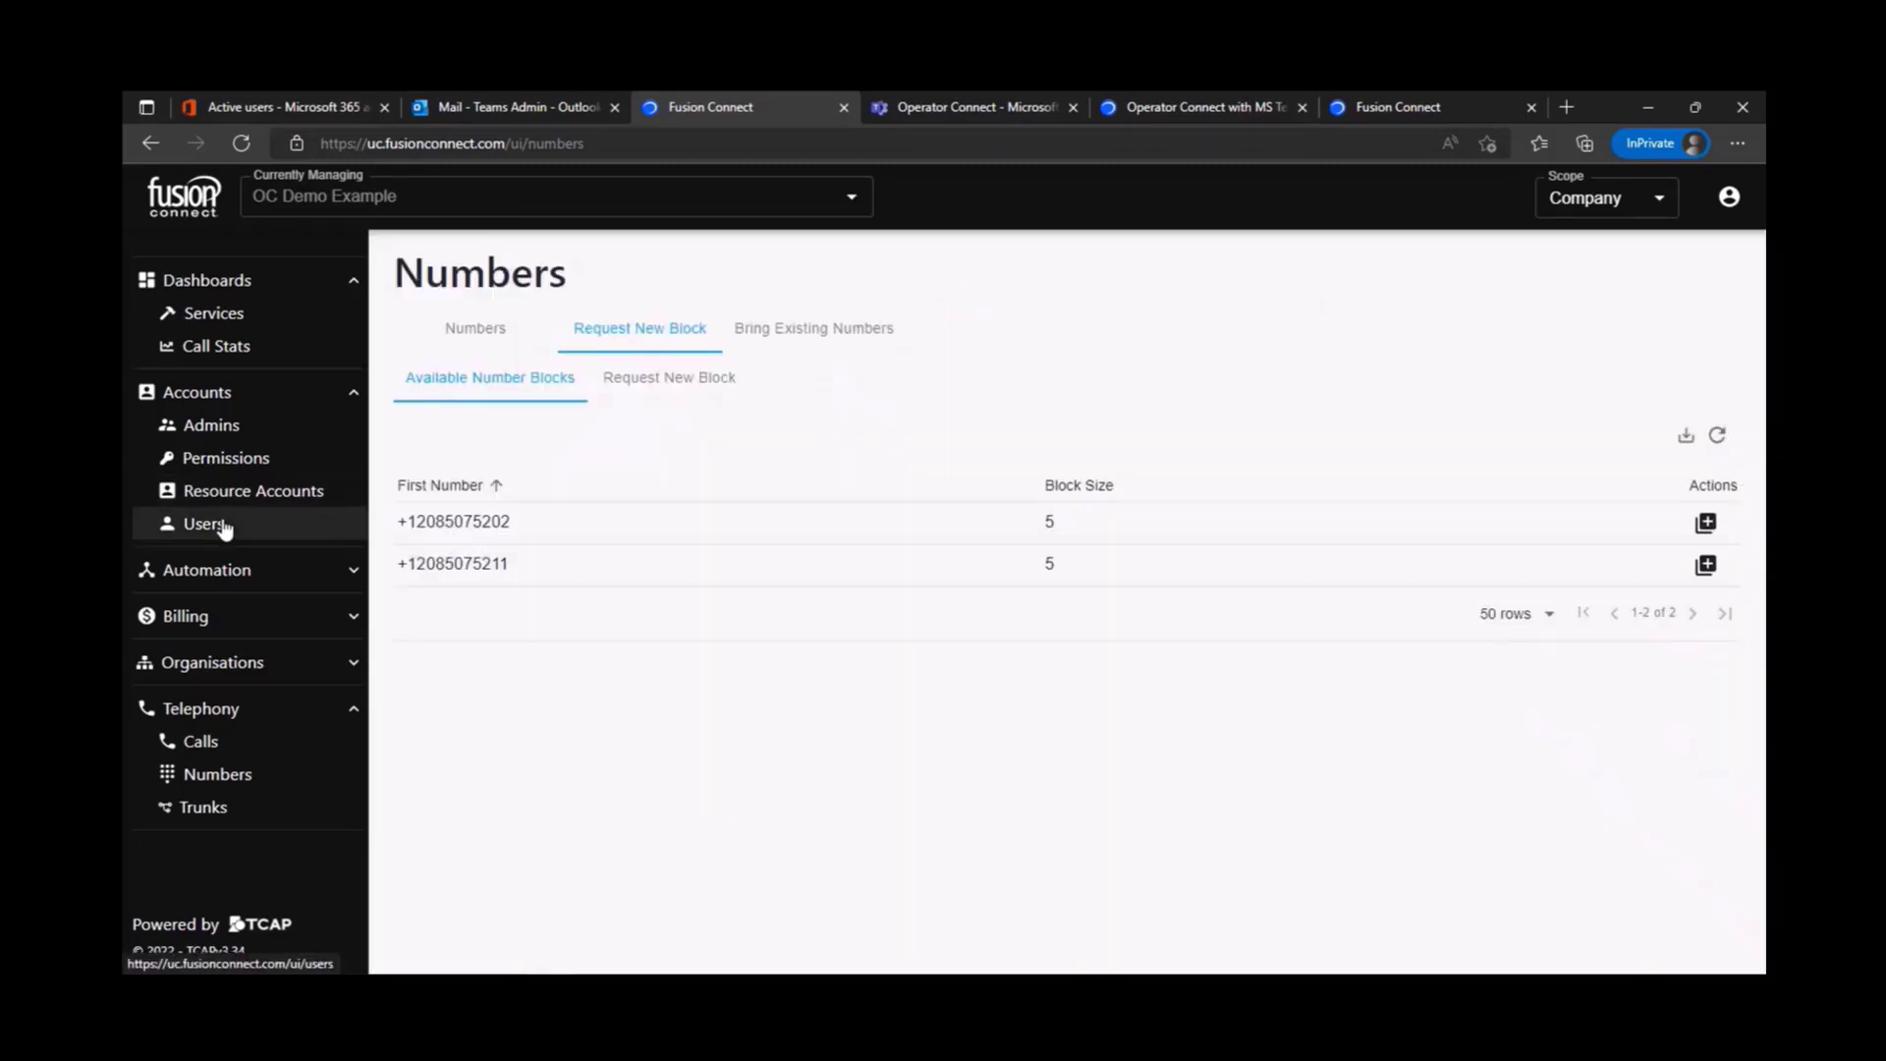
# Open User 1's edit form, then switch over to the Teams admin center
pyautogui.click(224, 525)
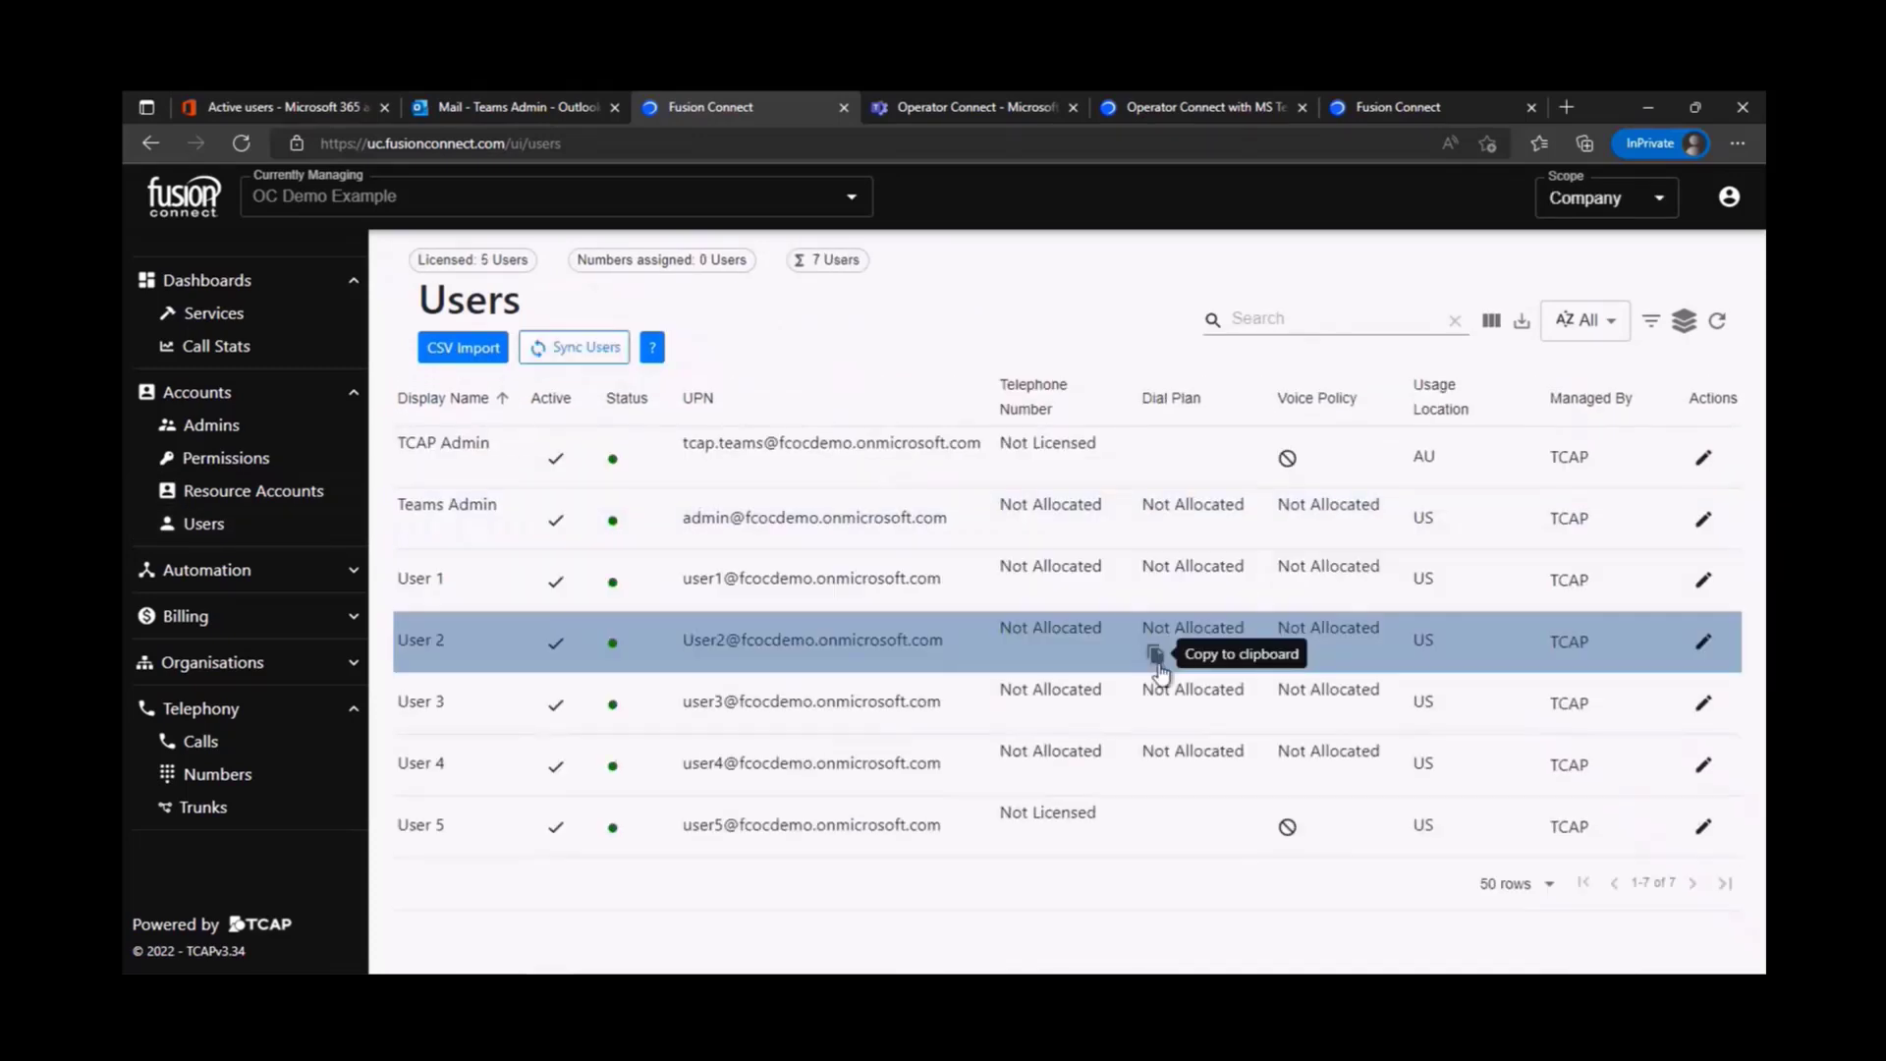
pyautogui.click(1706, 584)
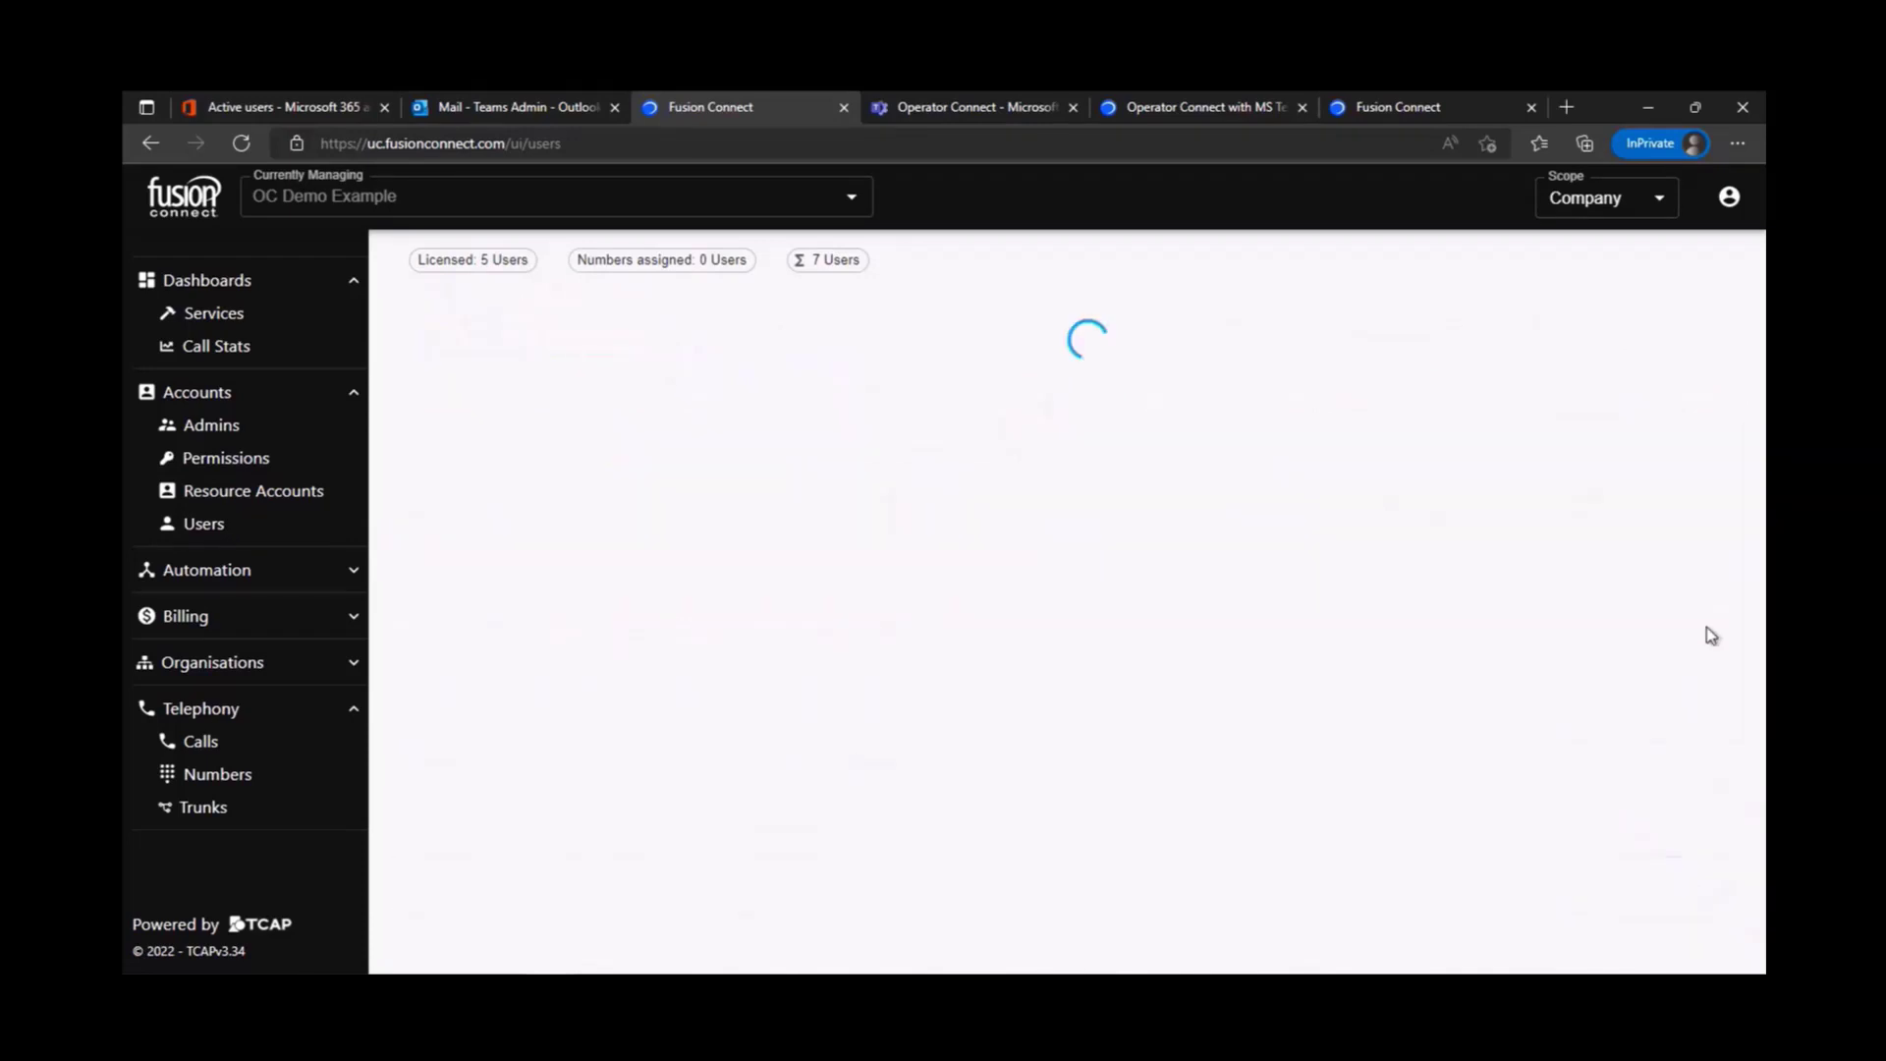
pyautogui.click(983, 110)
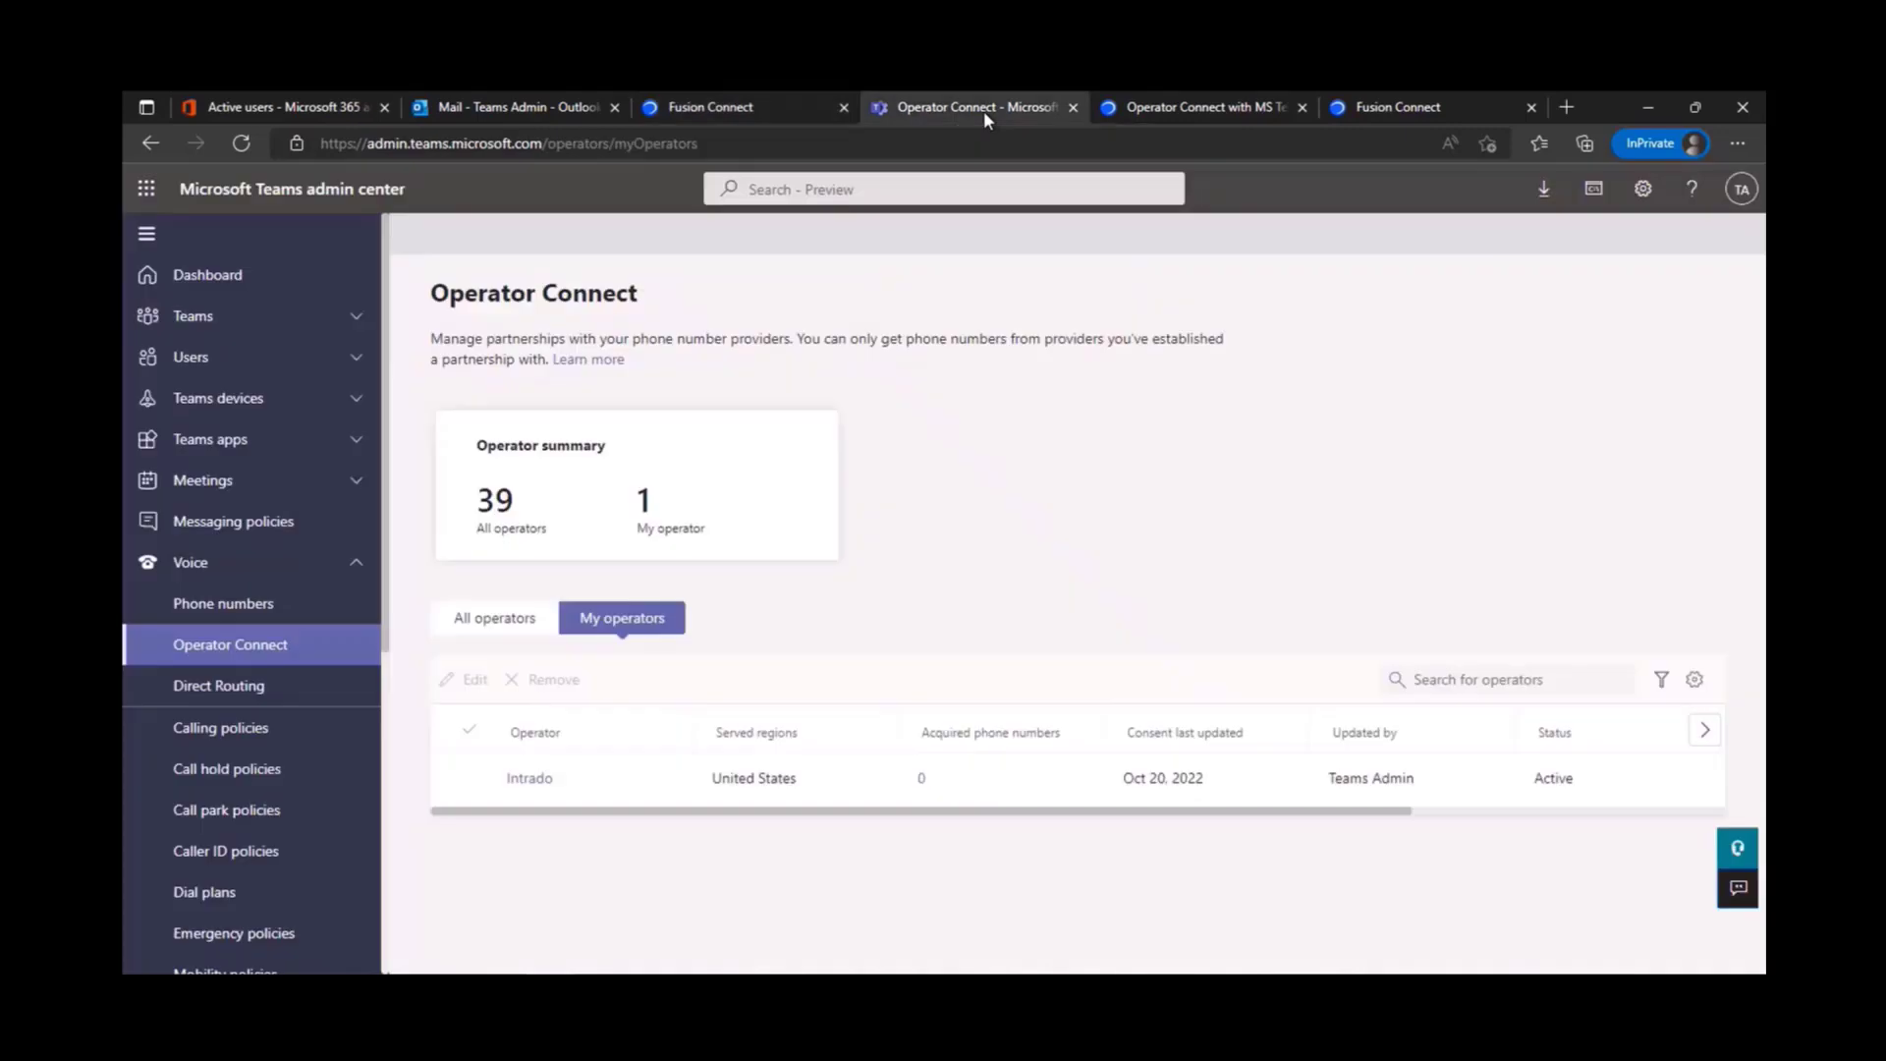
# Confirm in Manage users that User 1 has no assigned phone number, then return to Fusion Connect
pyautogui.click(206, 357)
pyautogui.click(255, 397)
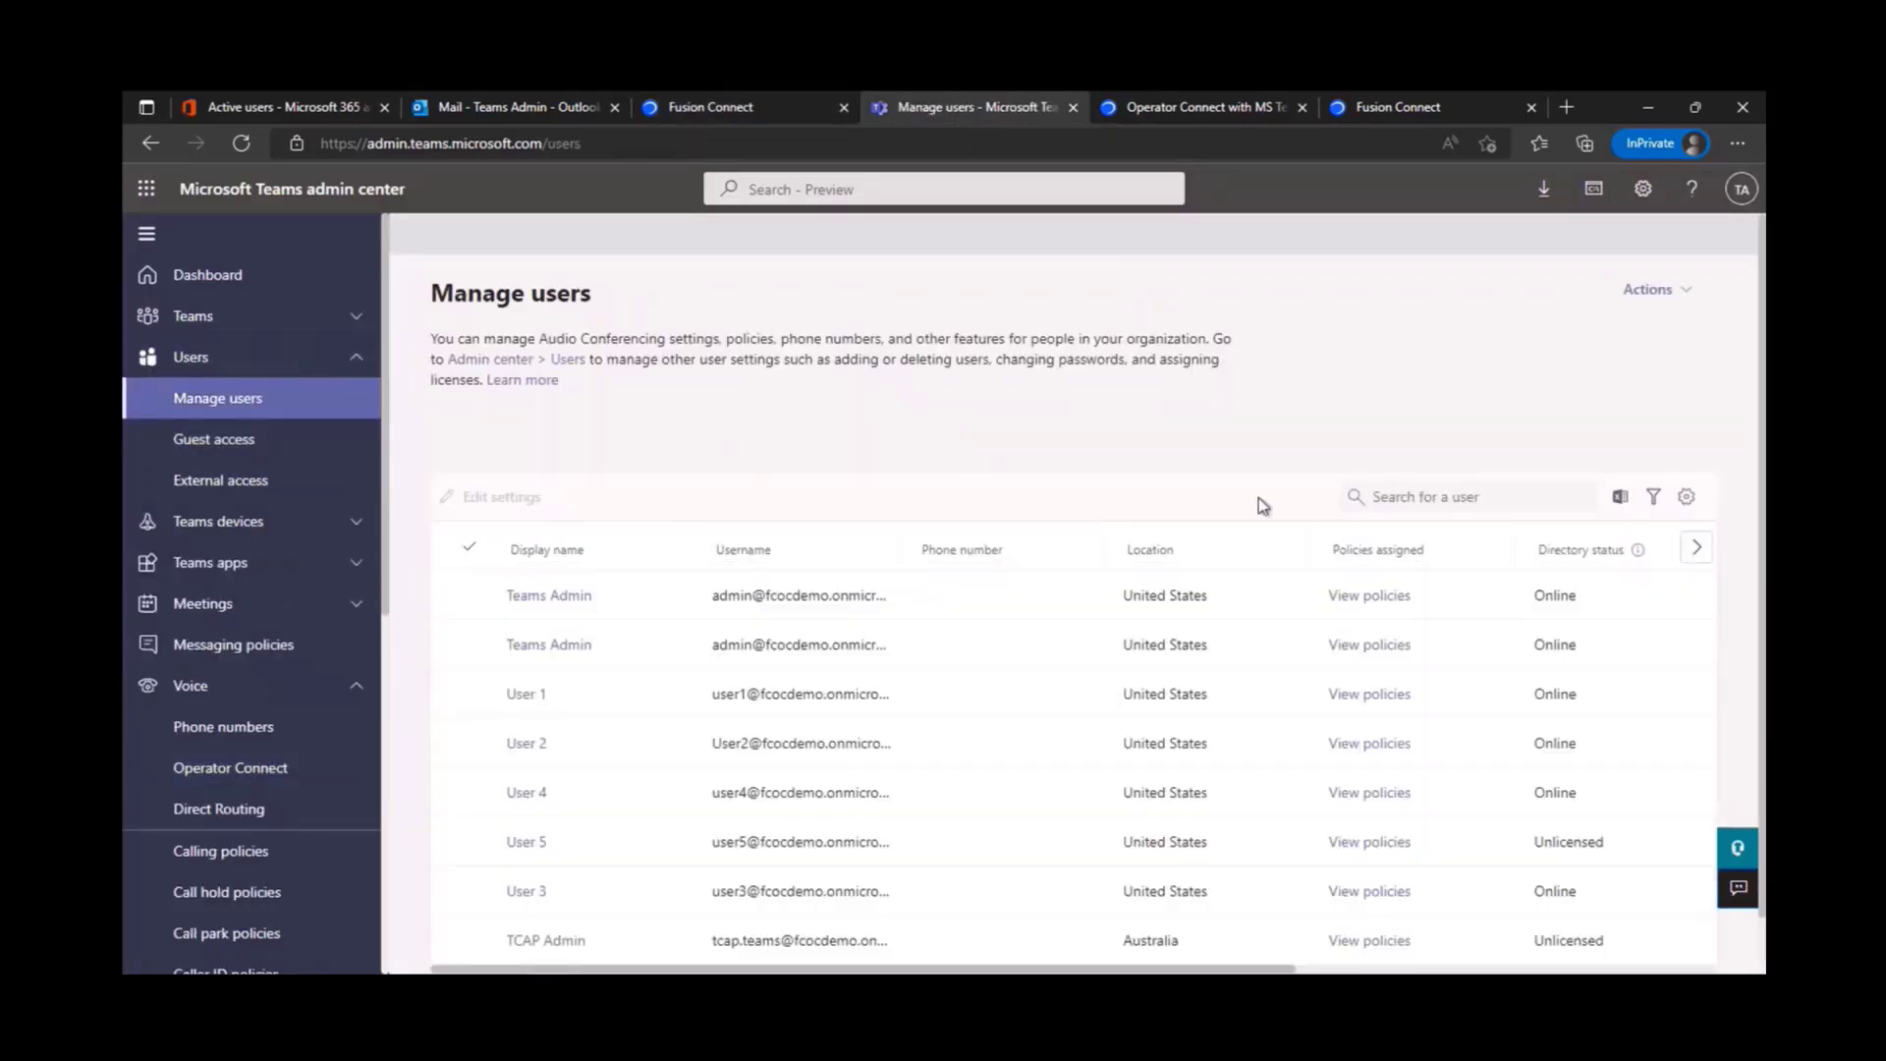
pyautogui.click(525, 695)
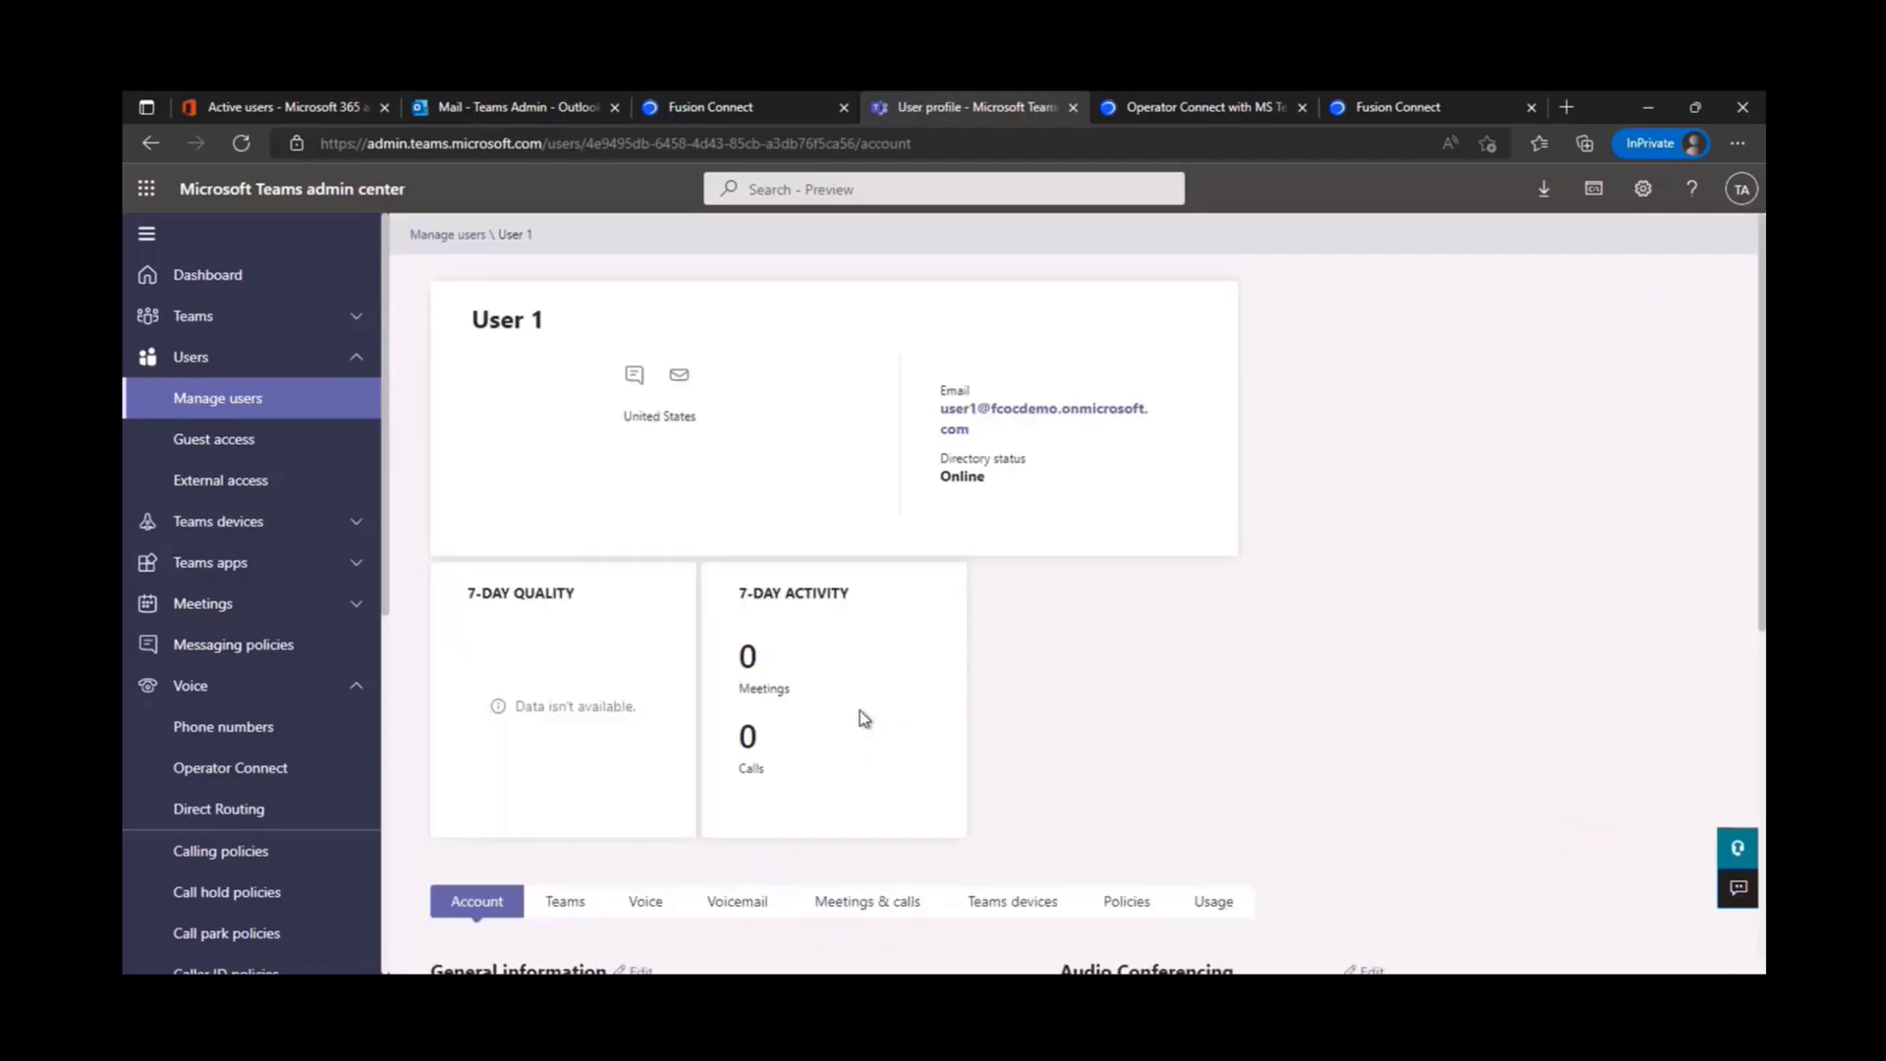
pyautogui.scroll(-5, 859, 716)
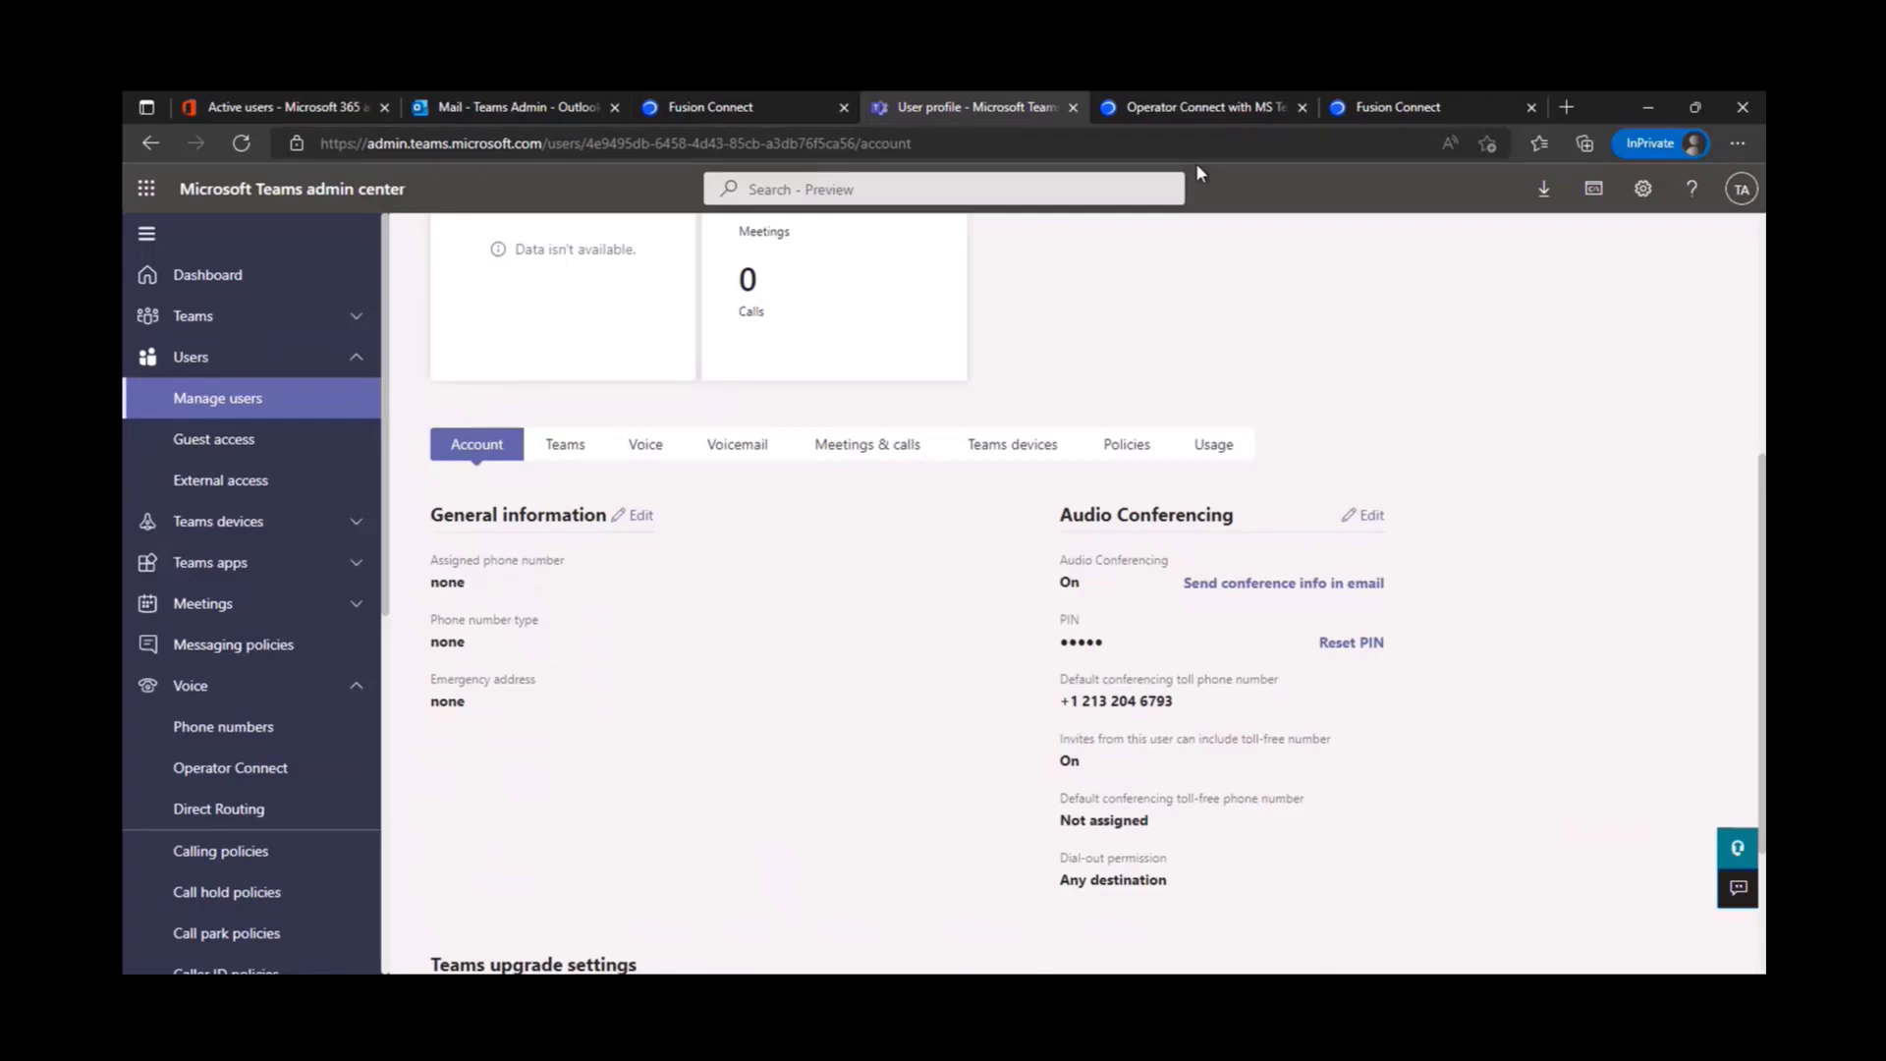
pyautogui.click(751, 108)
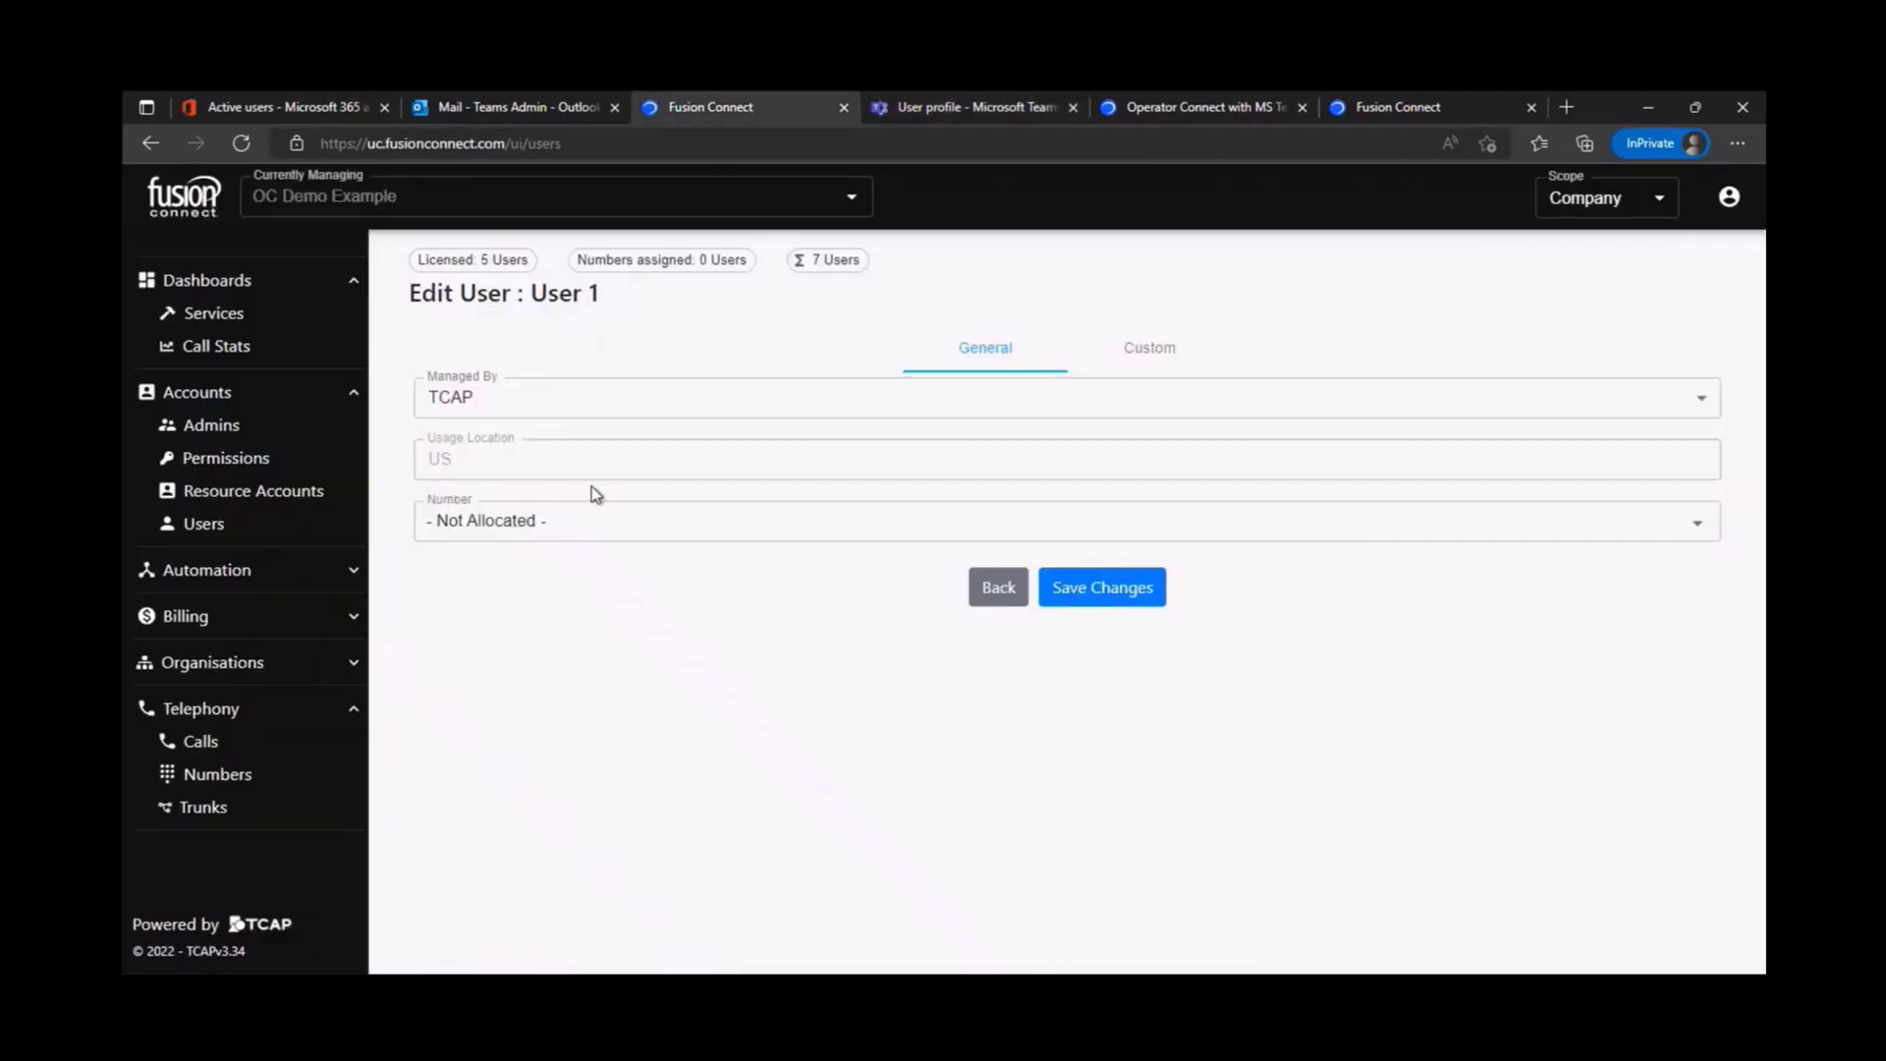
# Assign User 1 the first MS Operator Connect number from the requested block and save
pyautogui.click(590, 521)
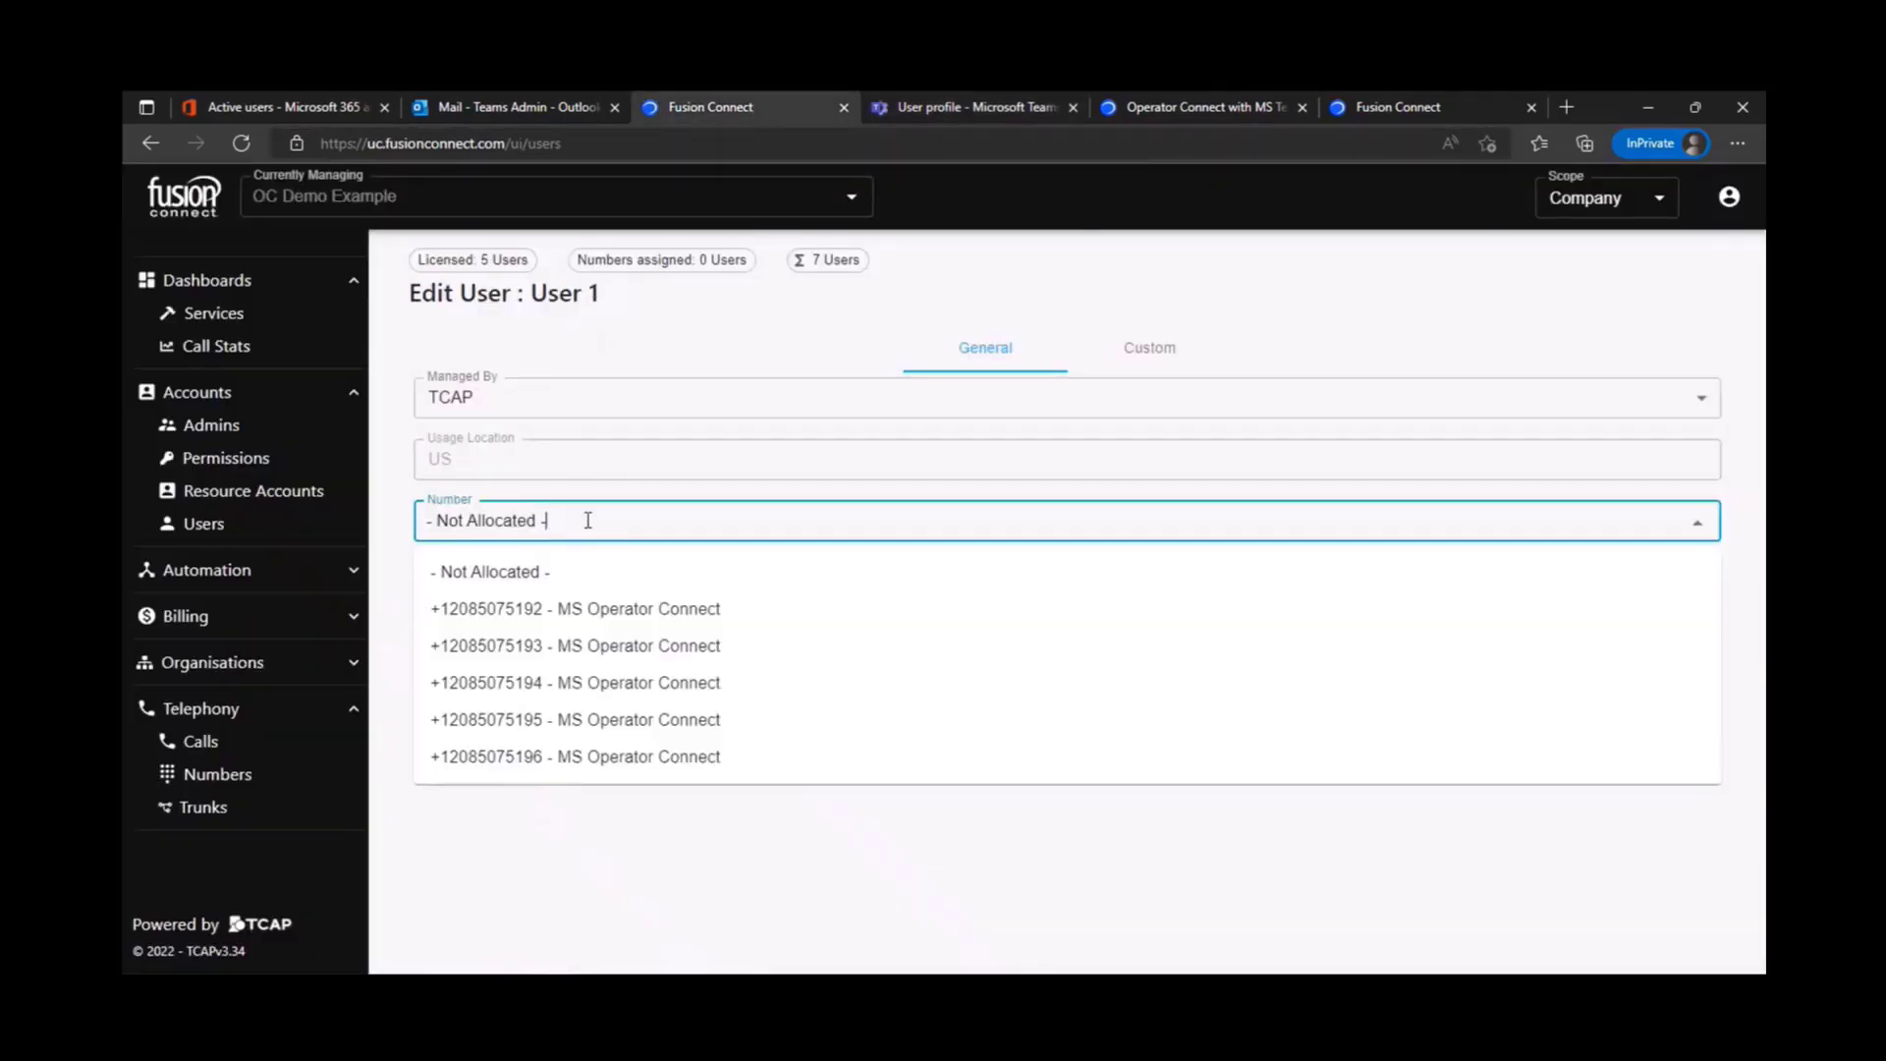
pyautogui.click(636, 614)
pyautogui.click(1108, 589)
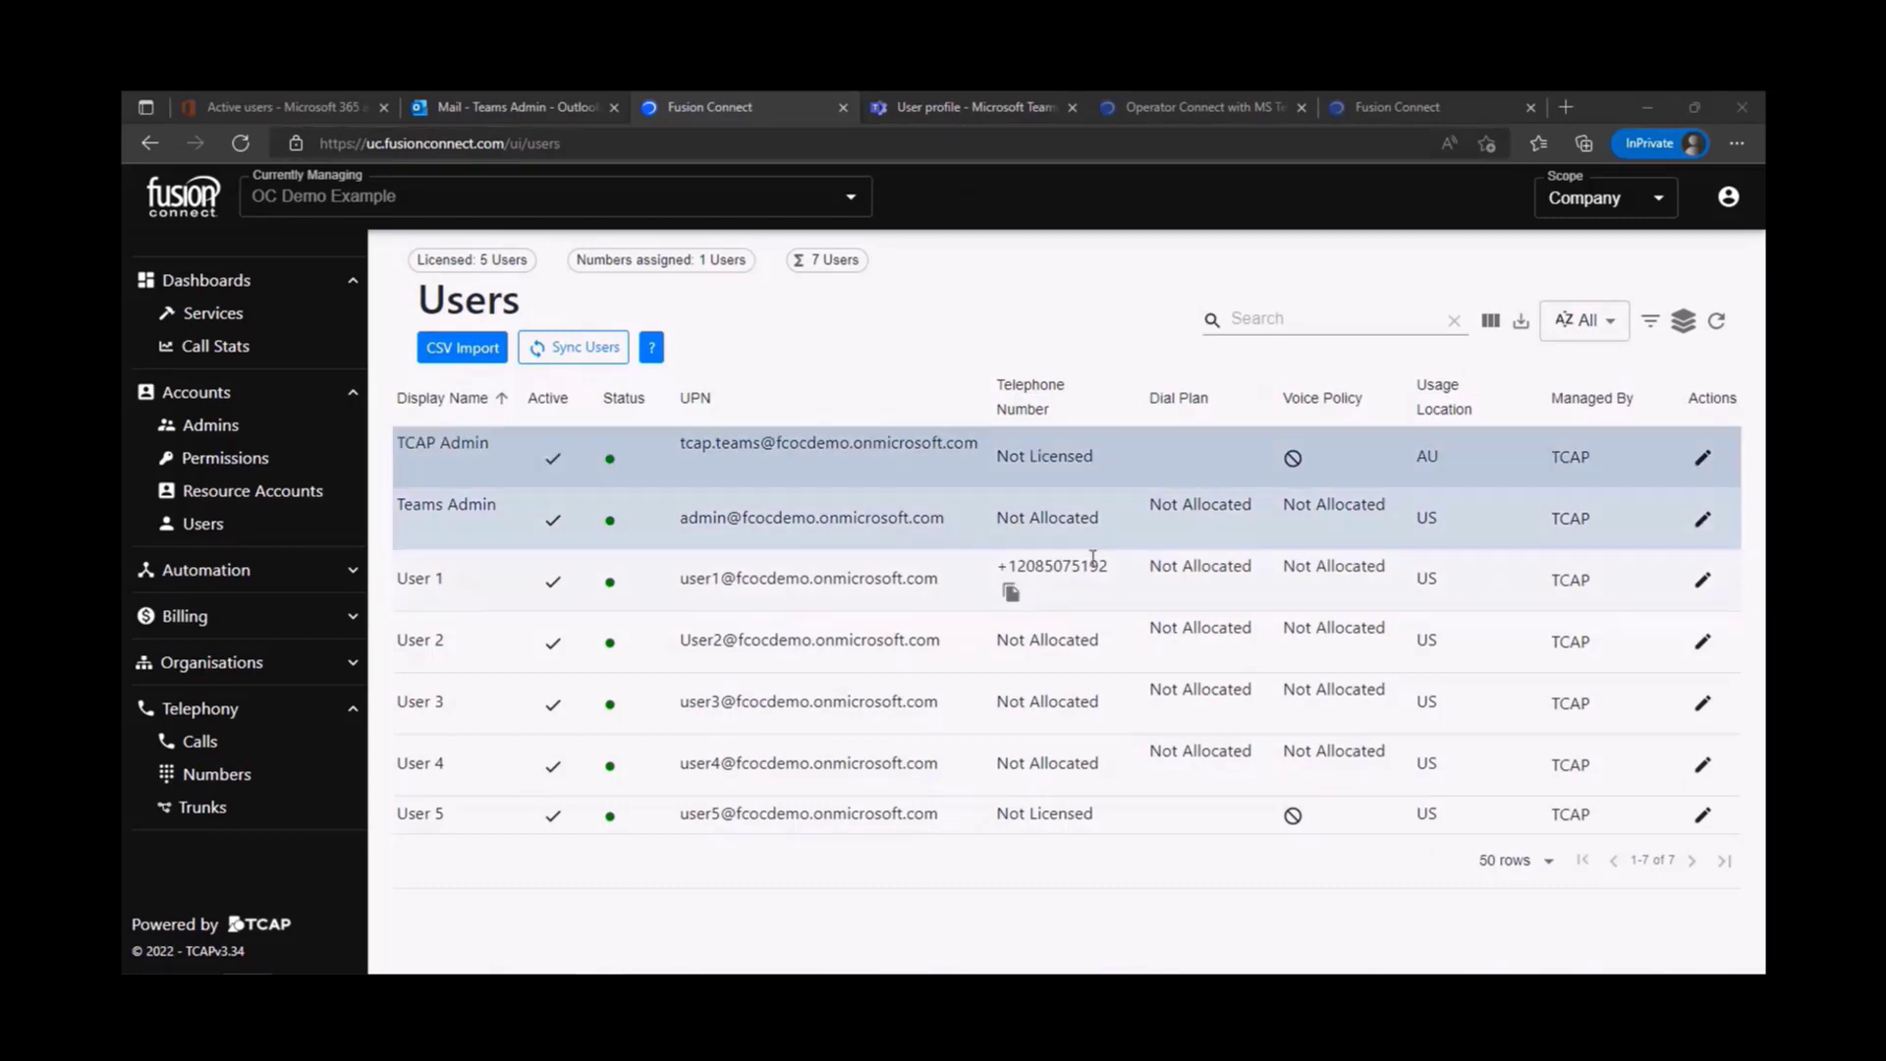
# Reload User 1's Teams profile to verify the new Operator Connect number, then reopen User 1 in Fusion Connect
pyautogui.click(965, 106)
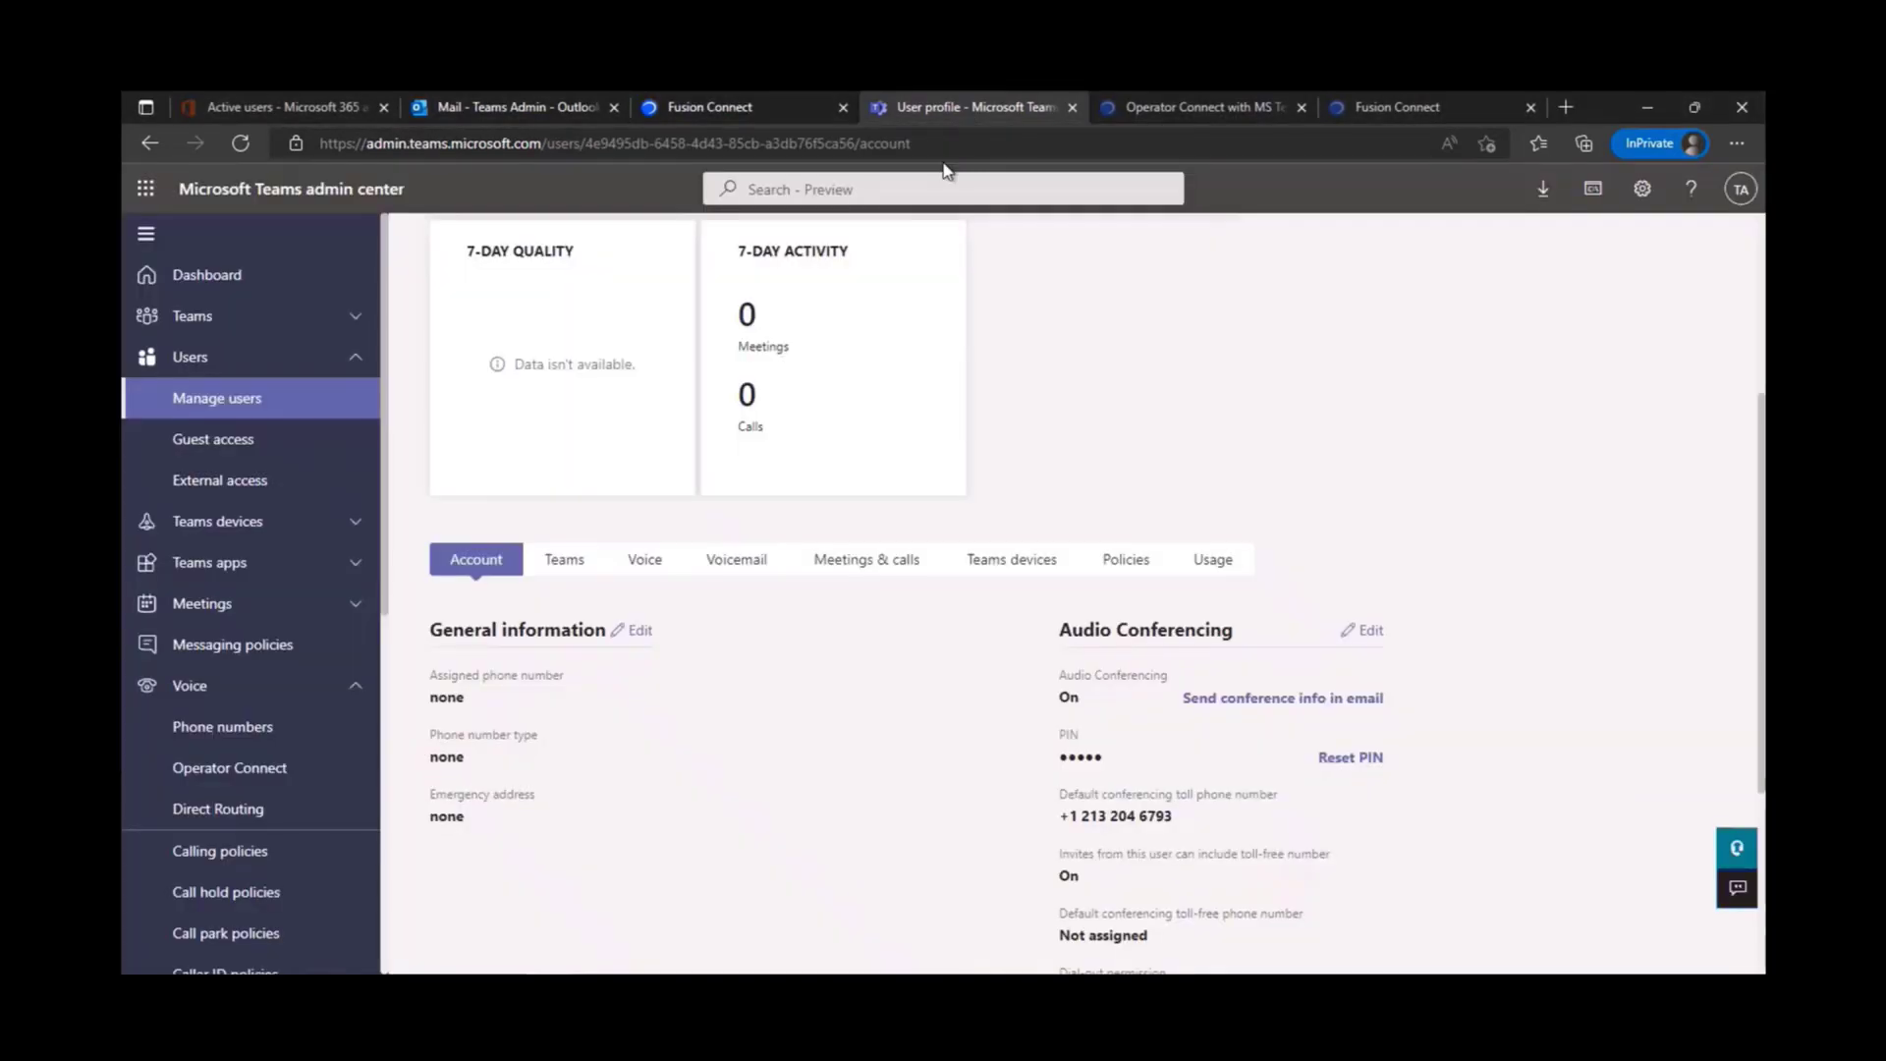
pyautogui.scroll(4, 790, 730)
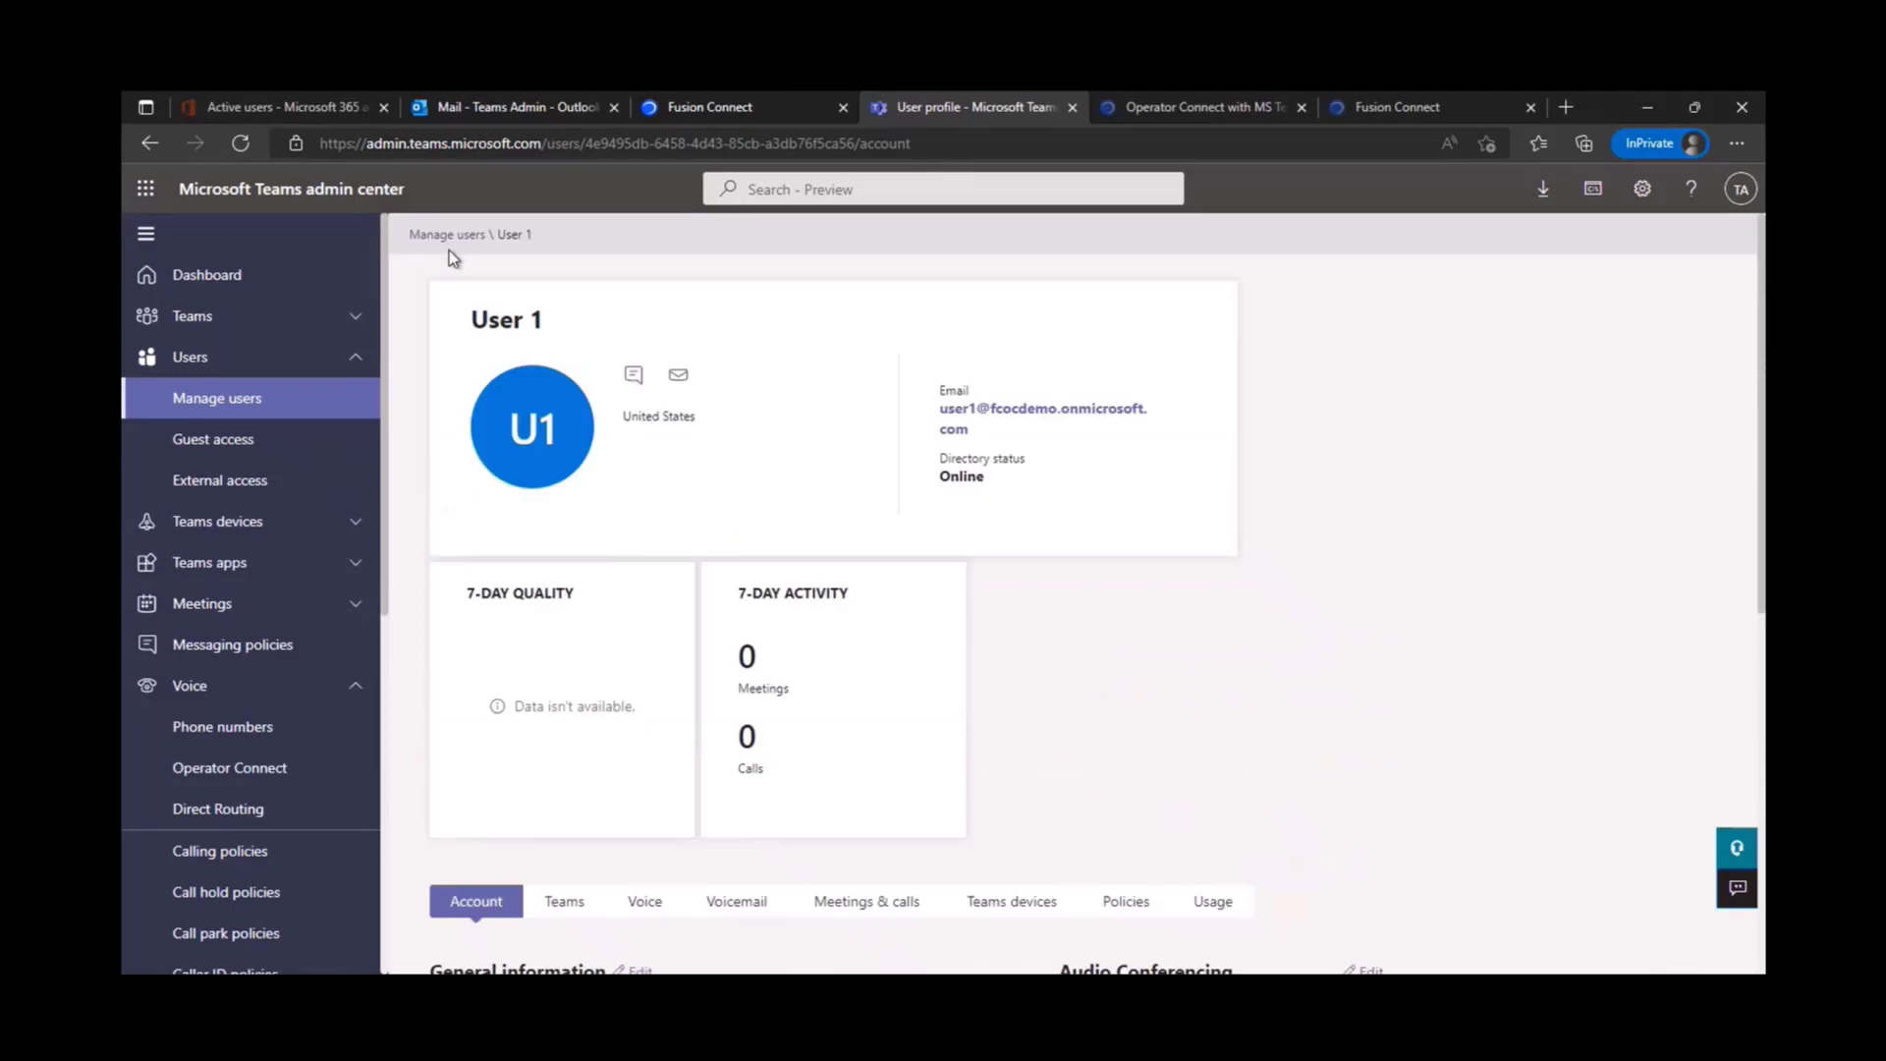
pyautogui.click(245, 145)
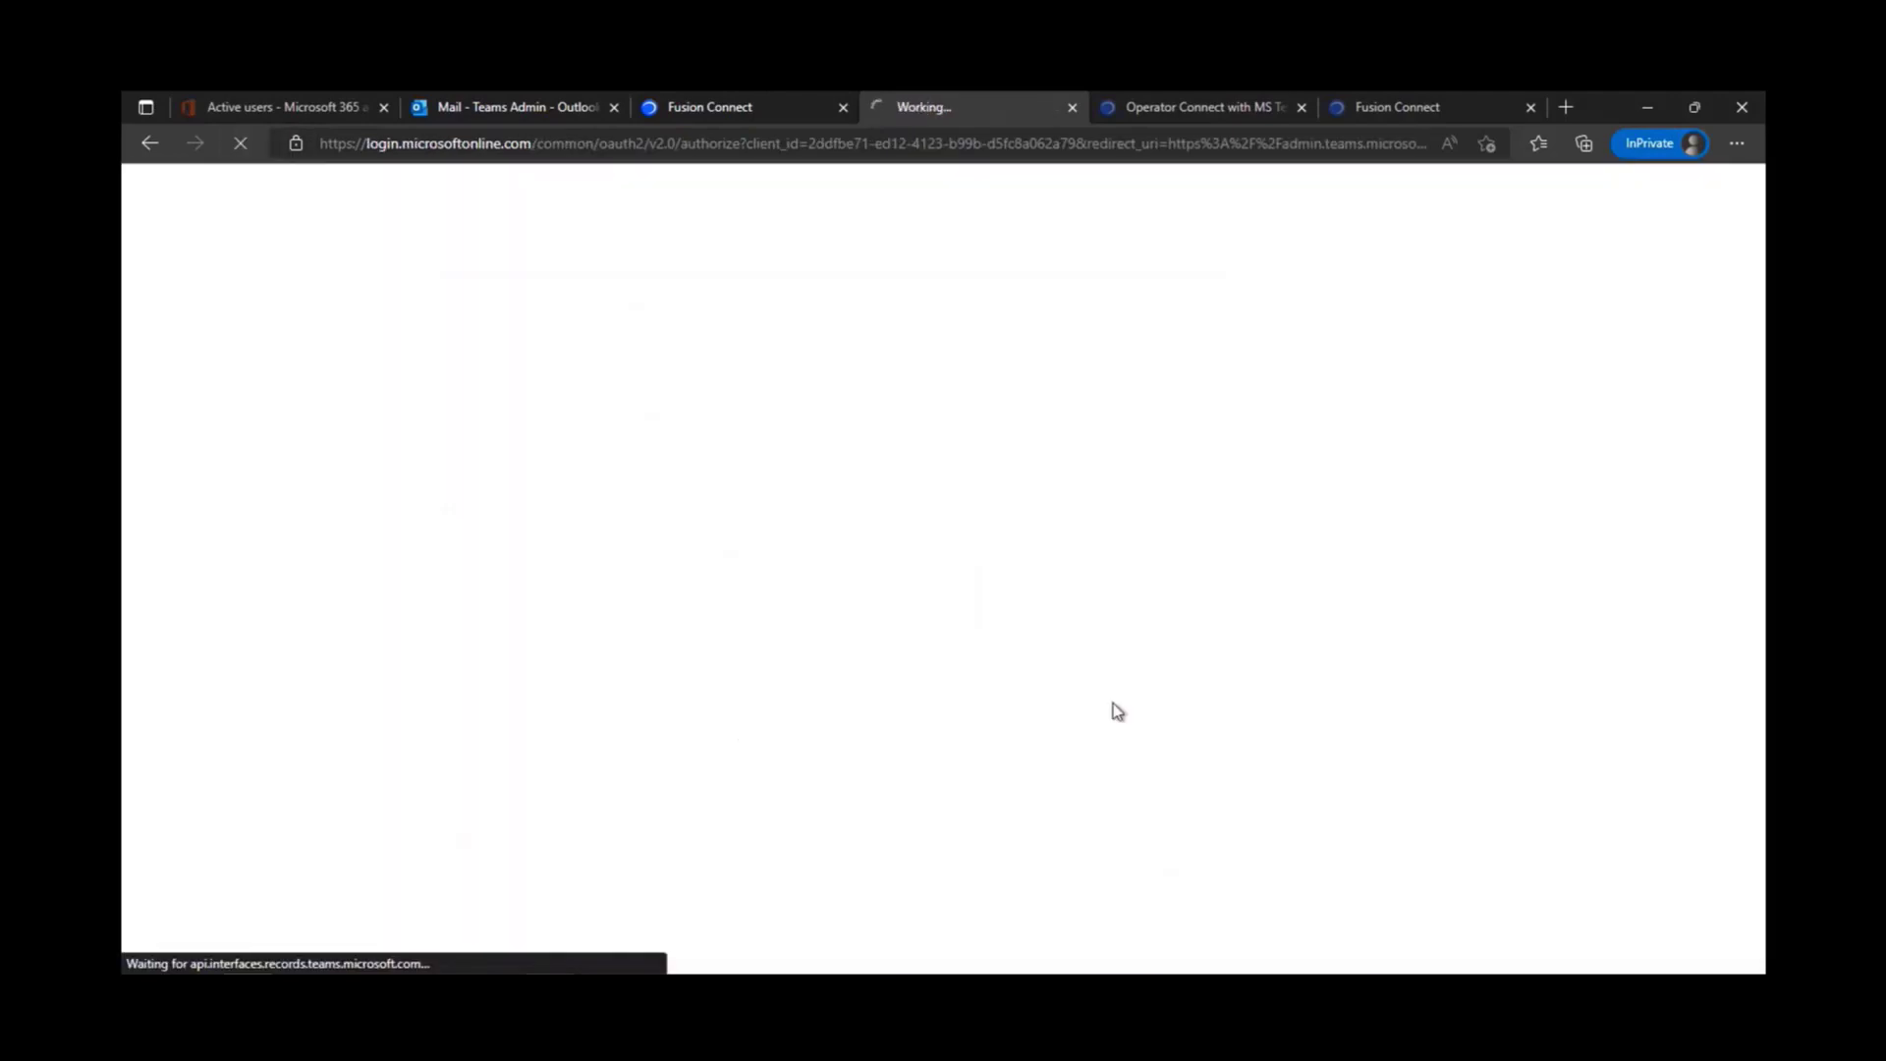
pyautogui.scroll(-4, 1073, 700)
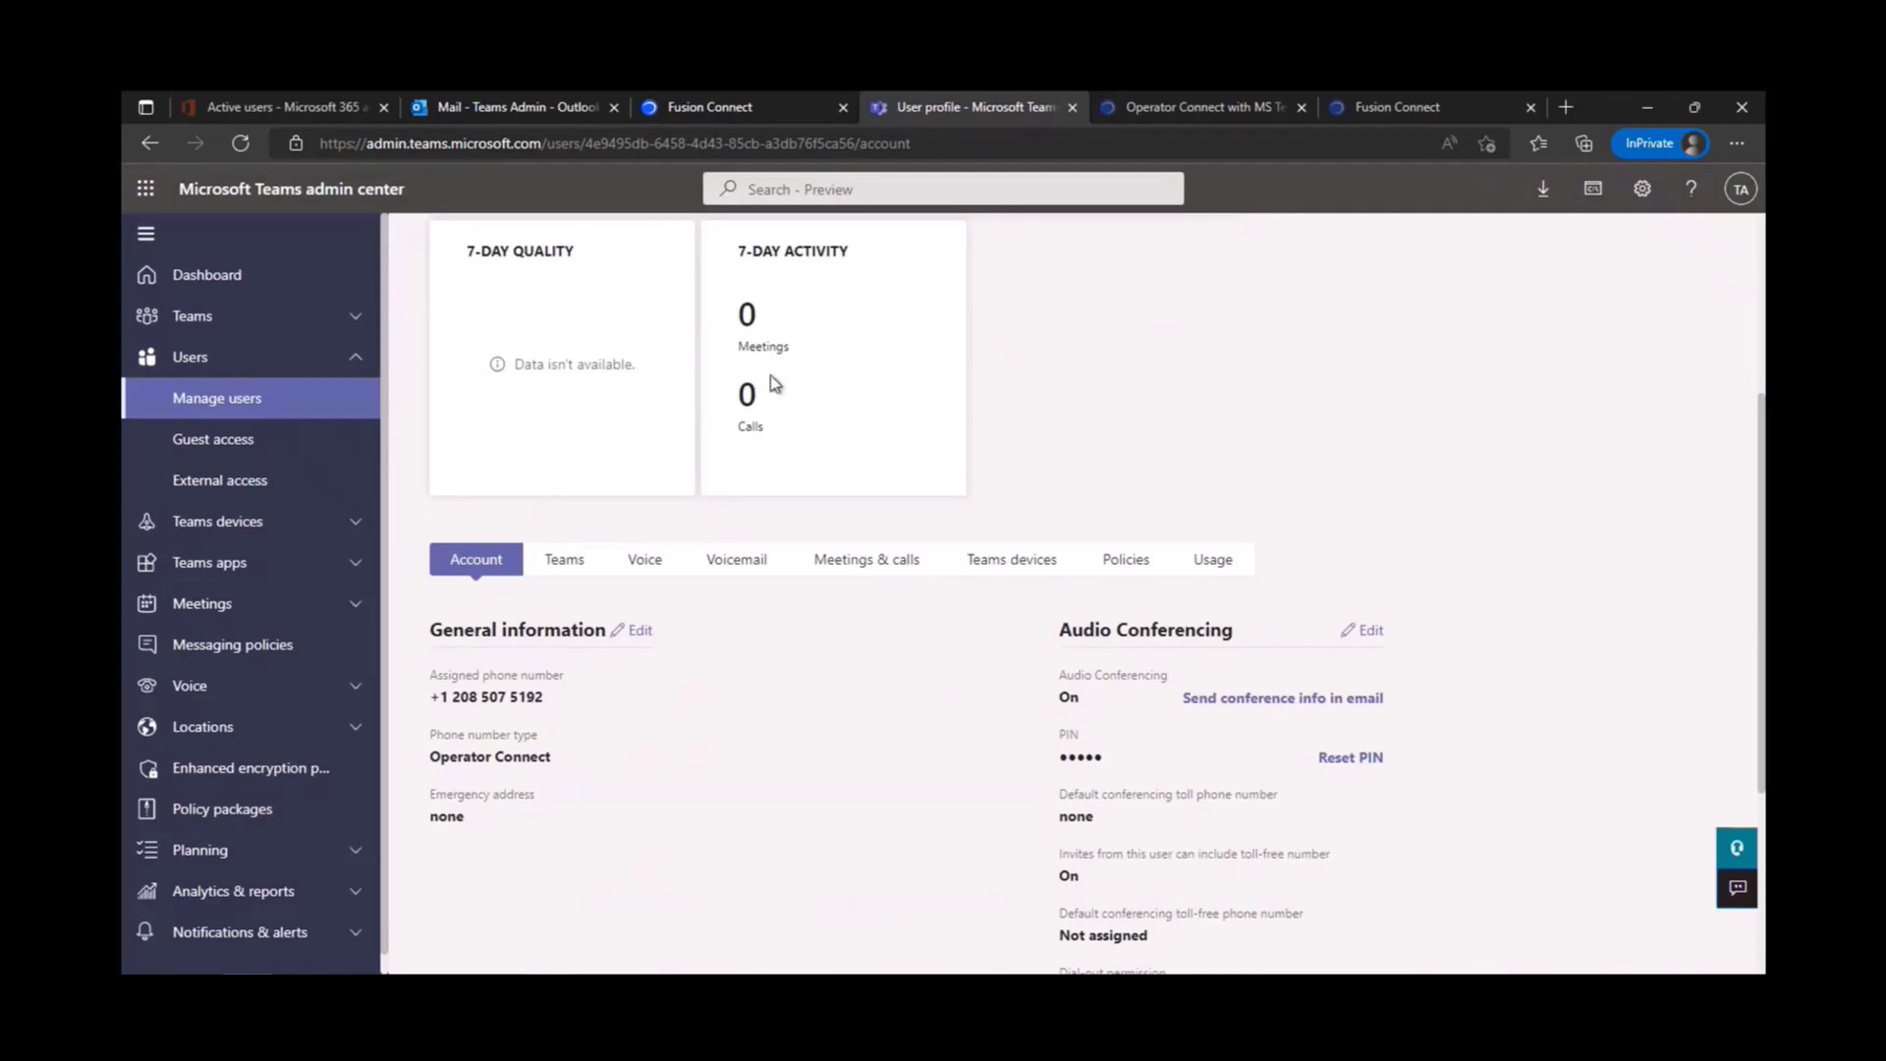
pyautogui.click(723, 110)
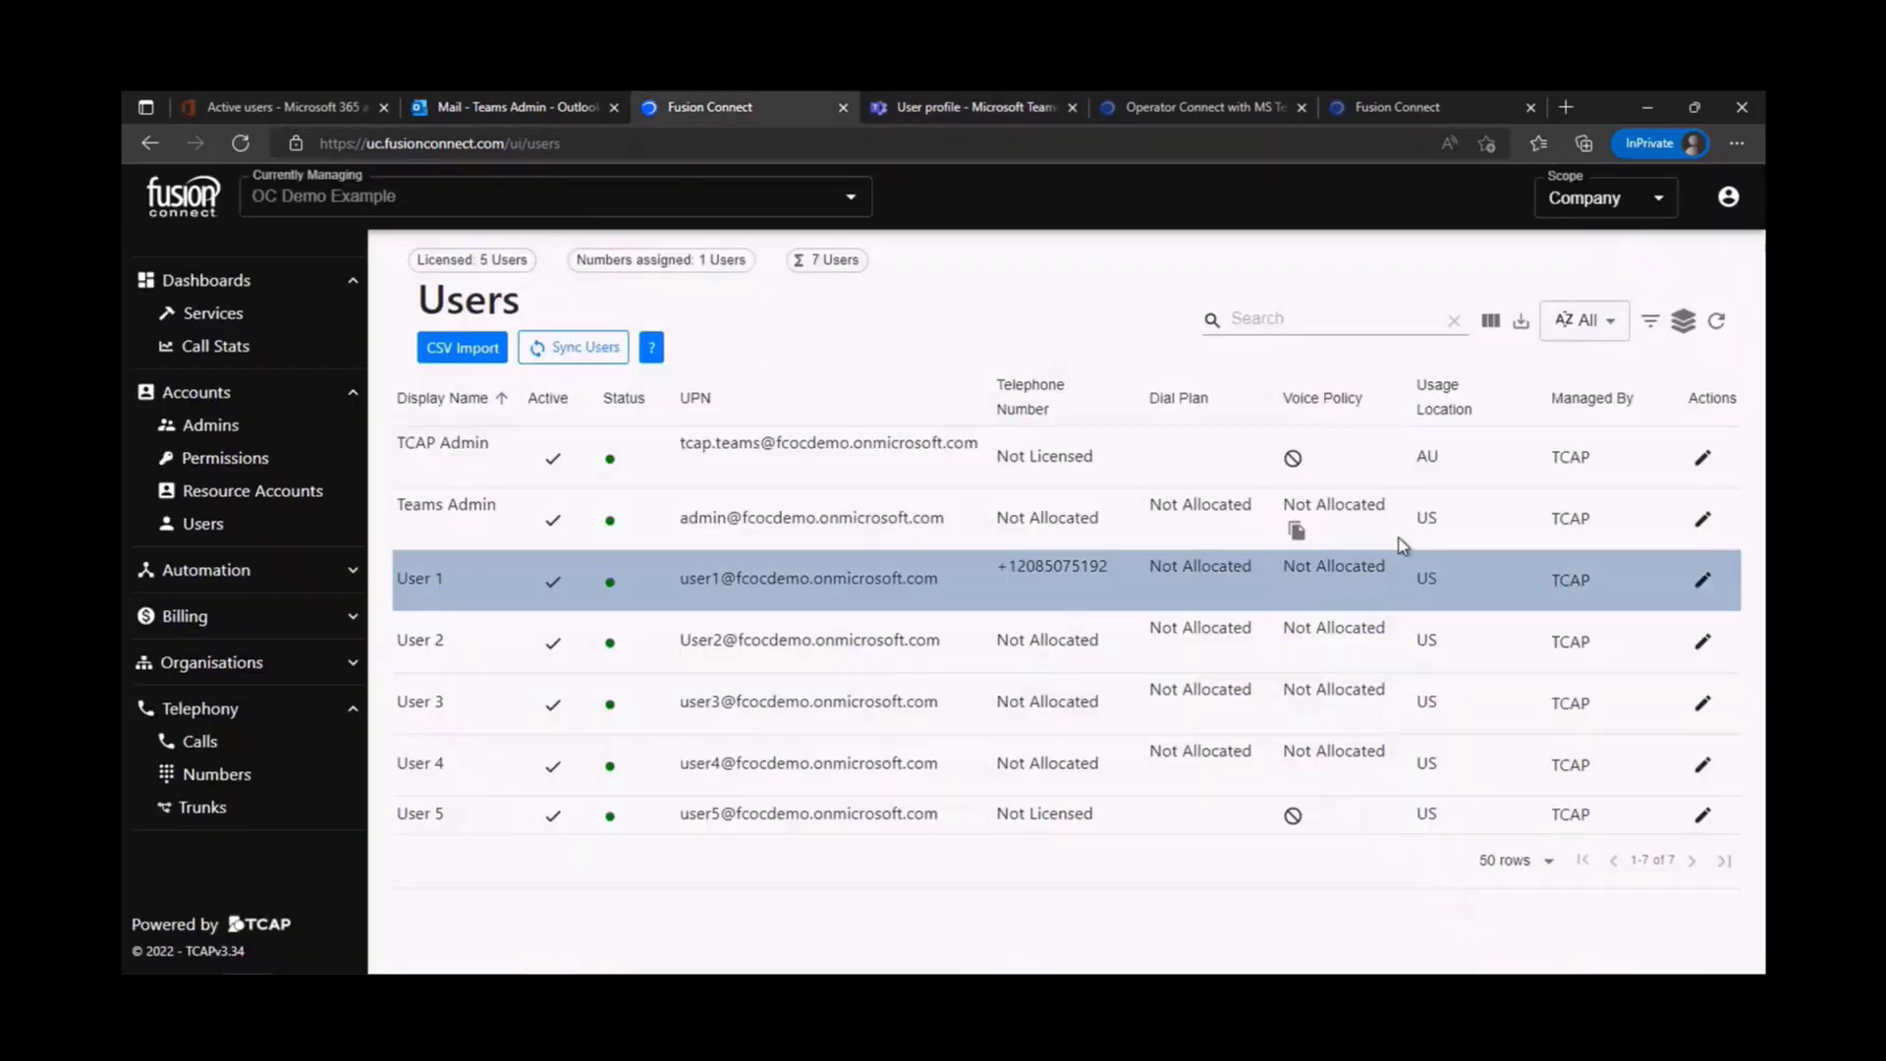
pyautogui.click(1704, 584)
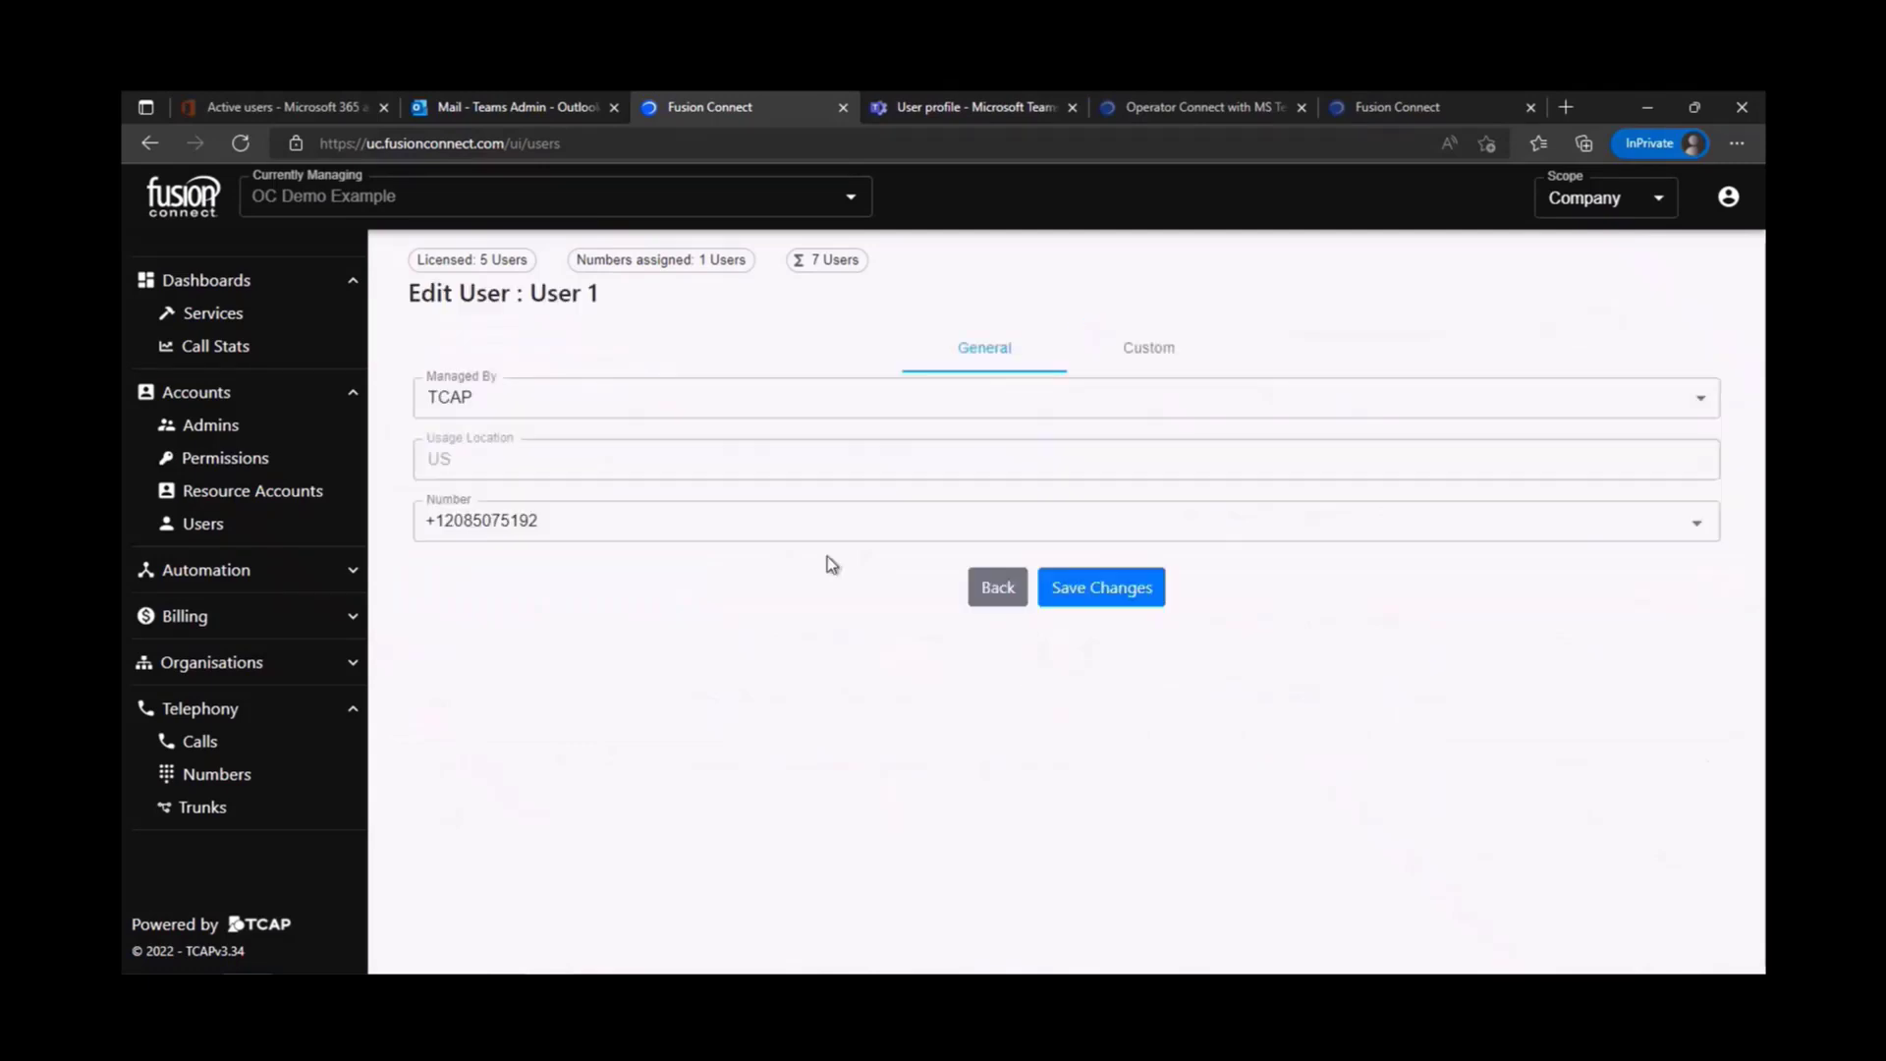
pyautogui.click(800, 531)
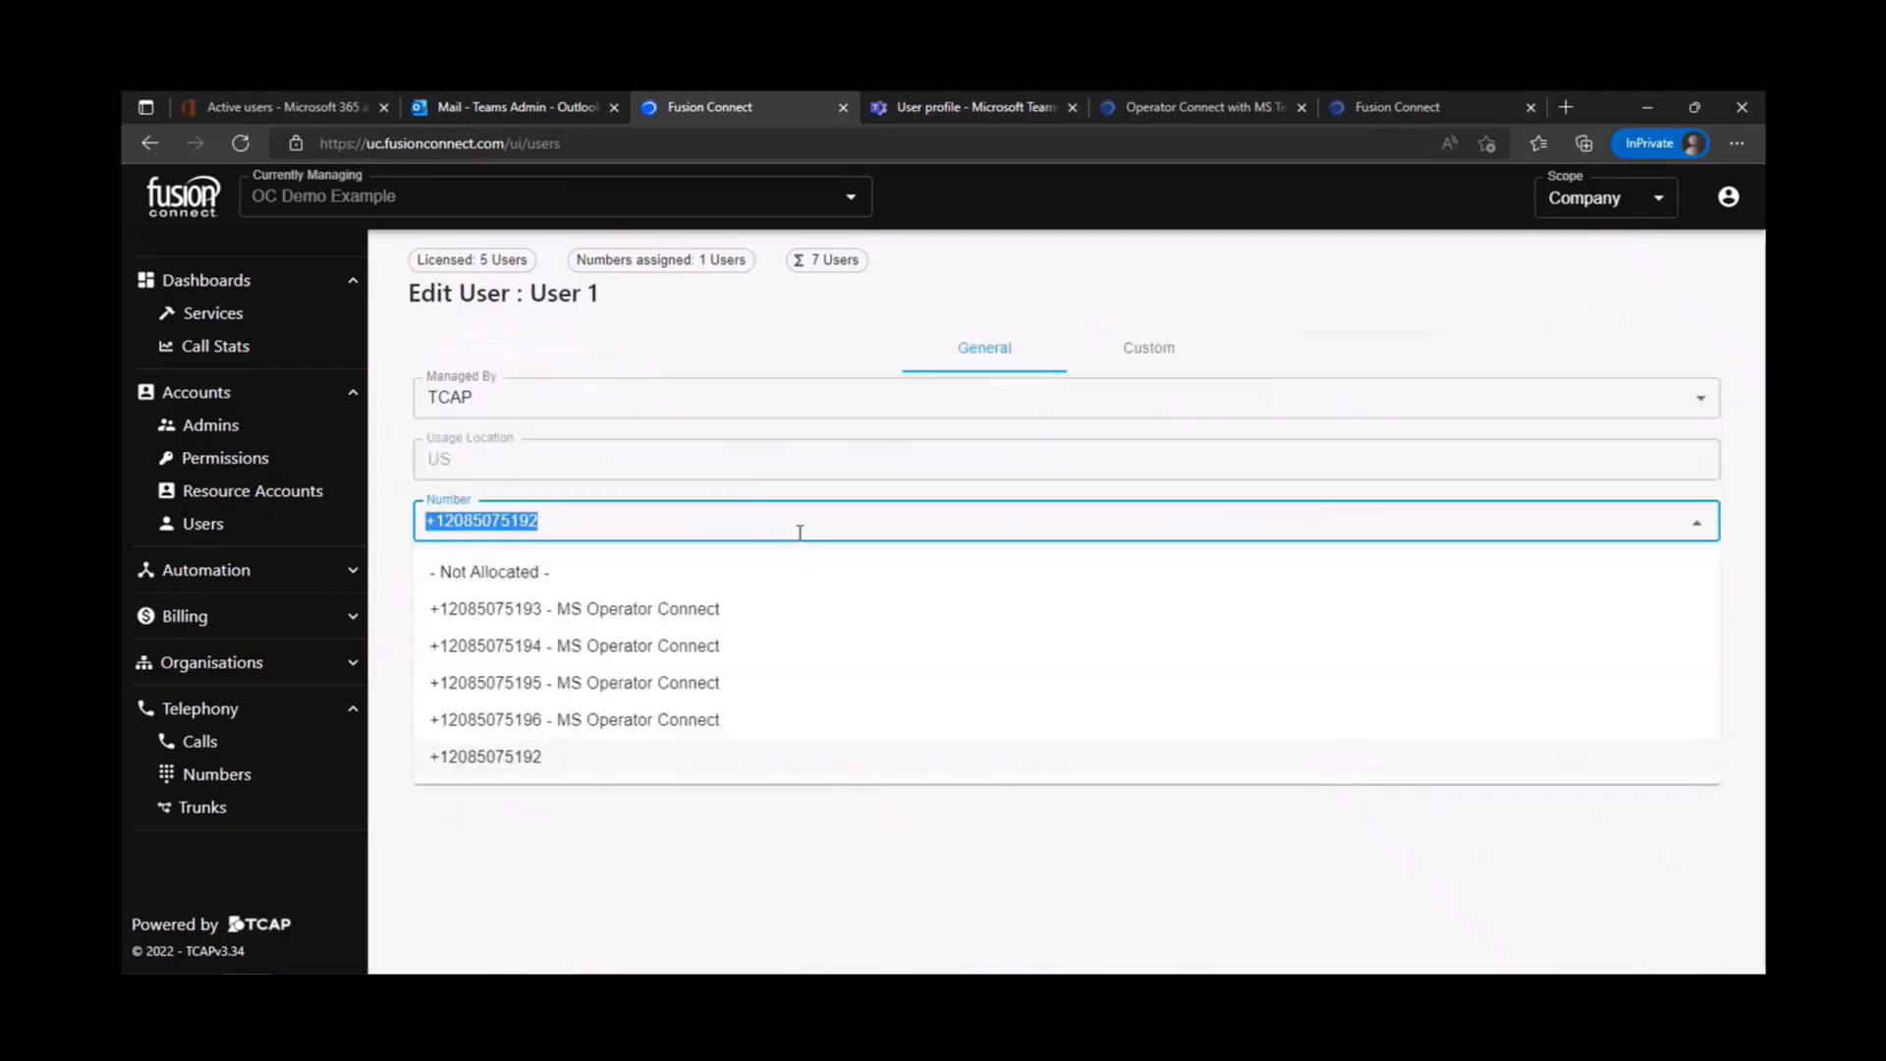
pyautogui.click(676, 613)
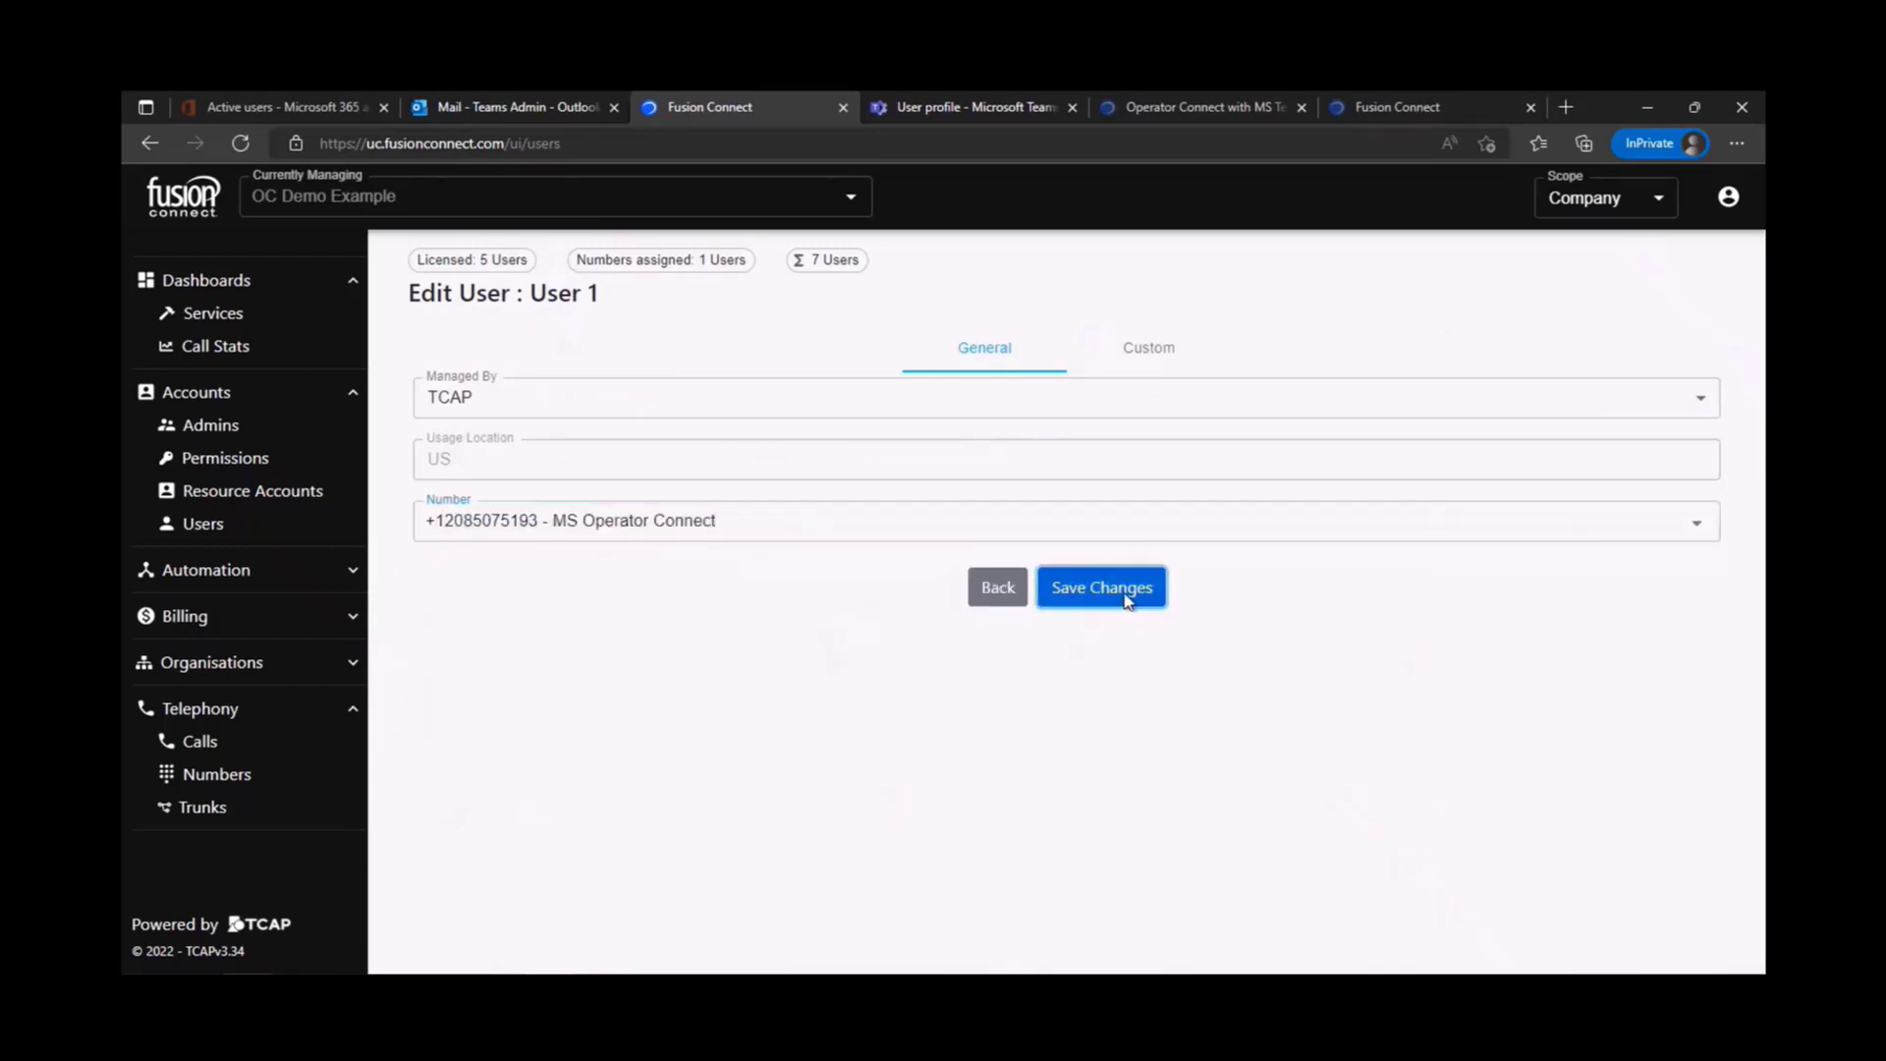
pyautogui.click(1127, 596)
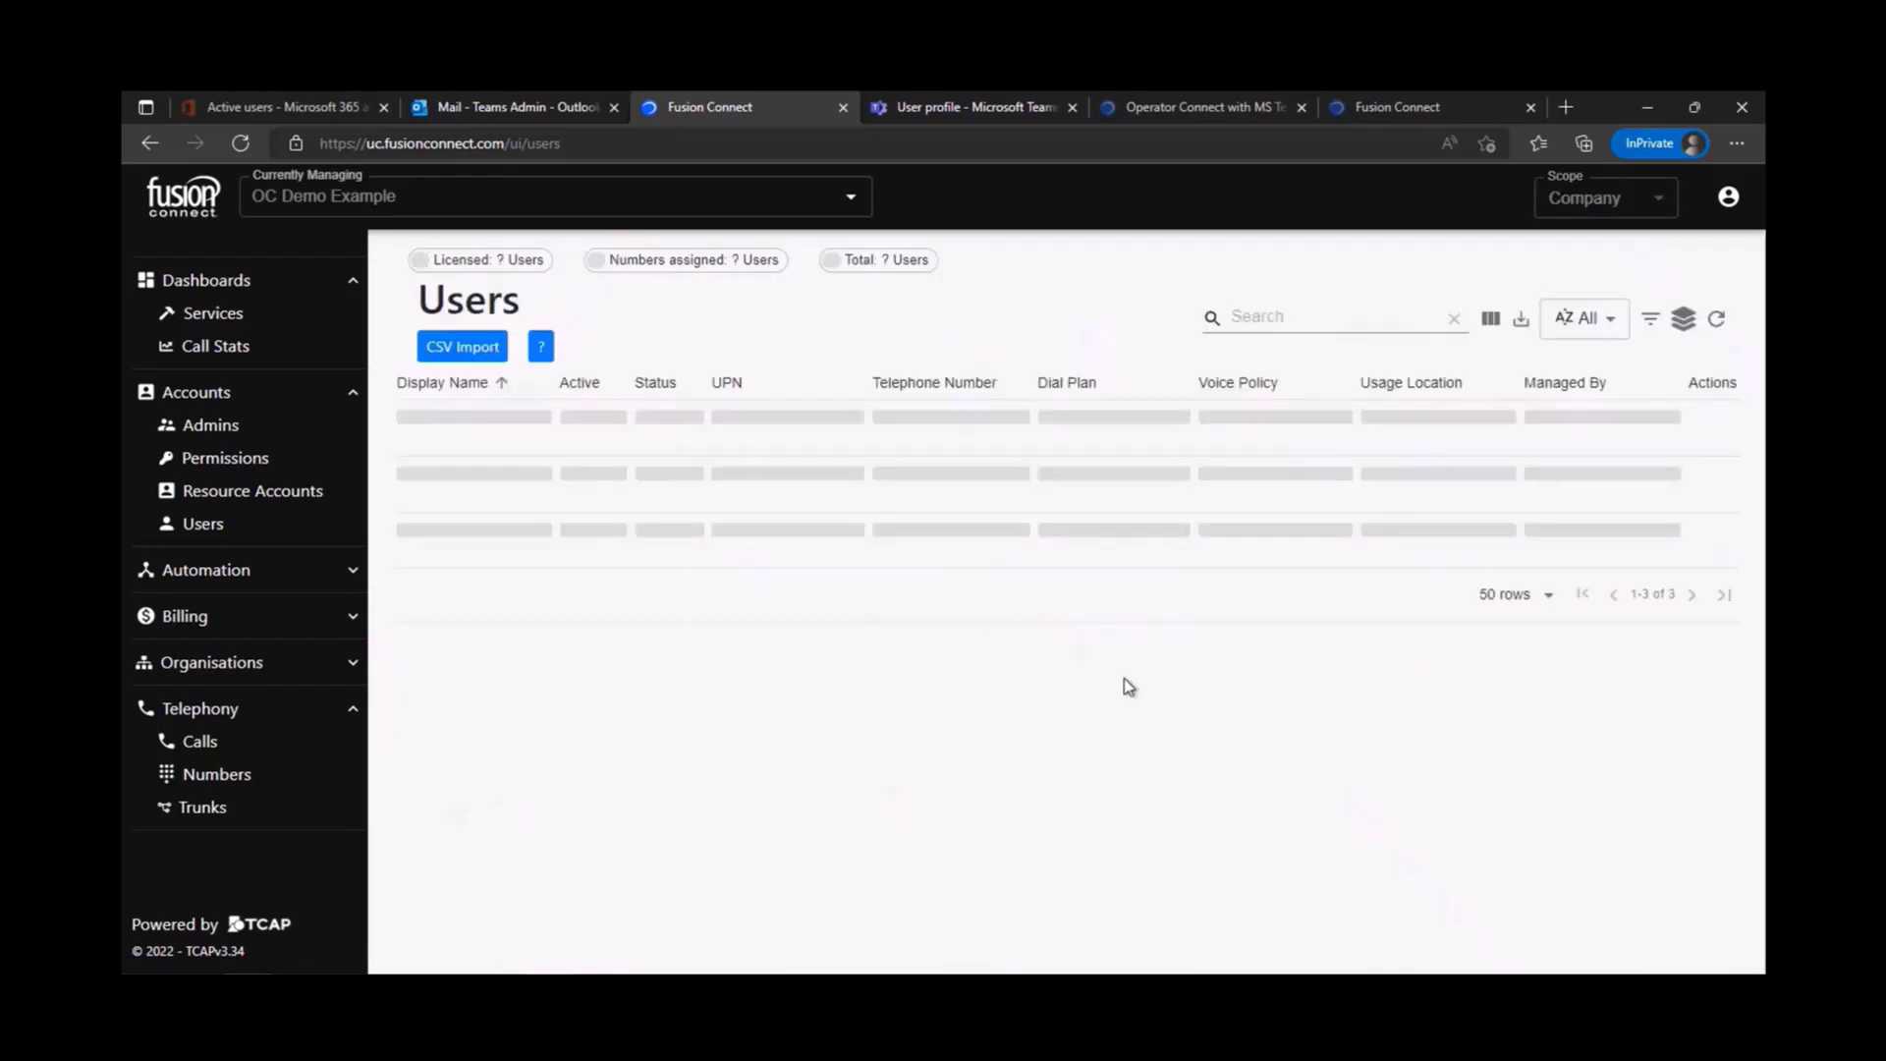
pyautogui.moveTo(610, 585)
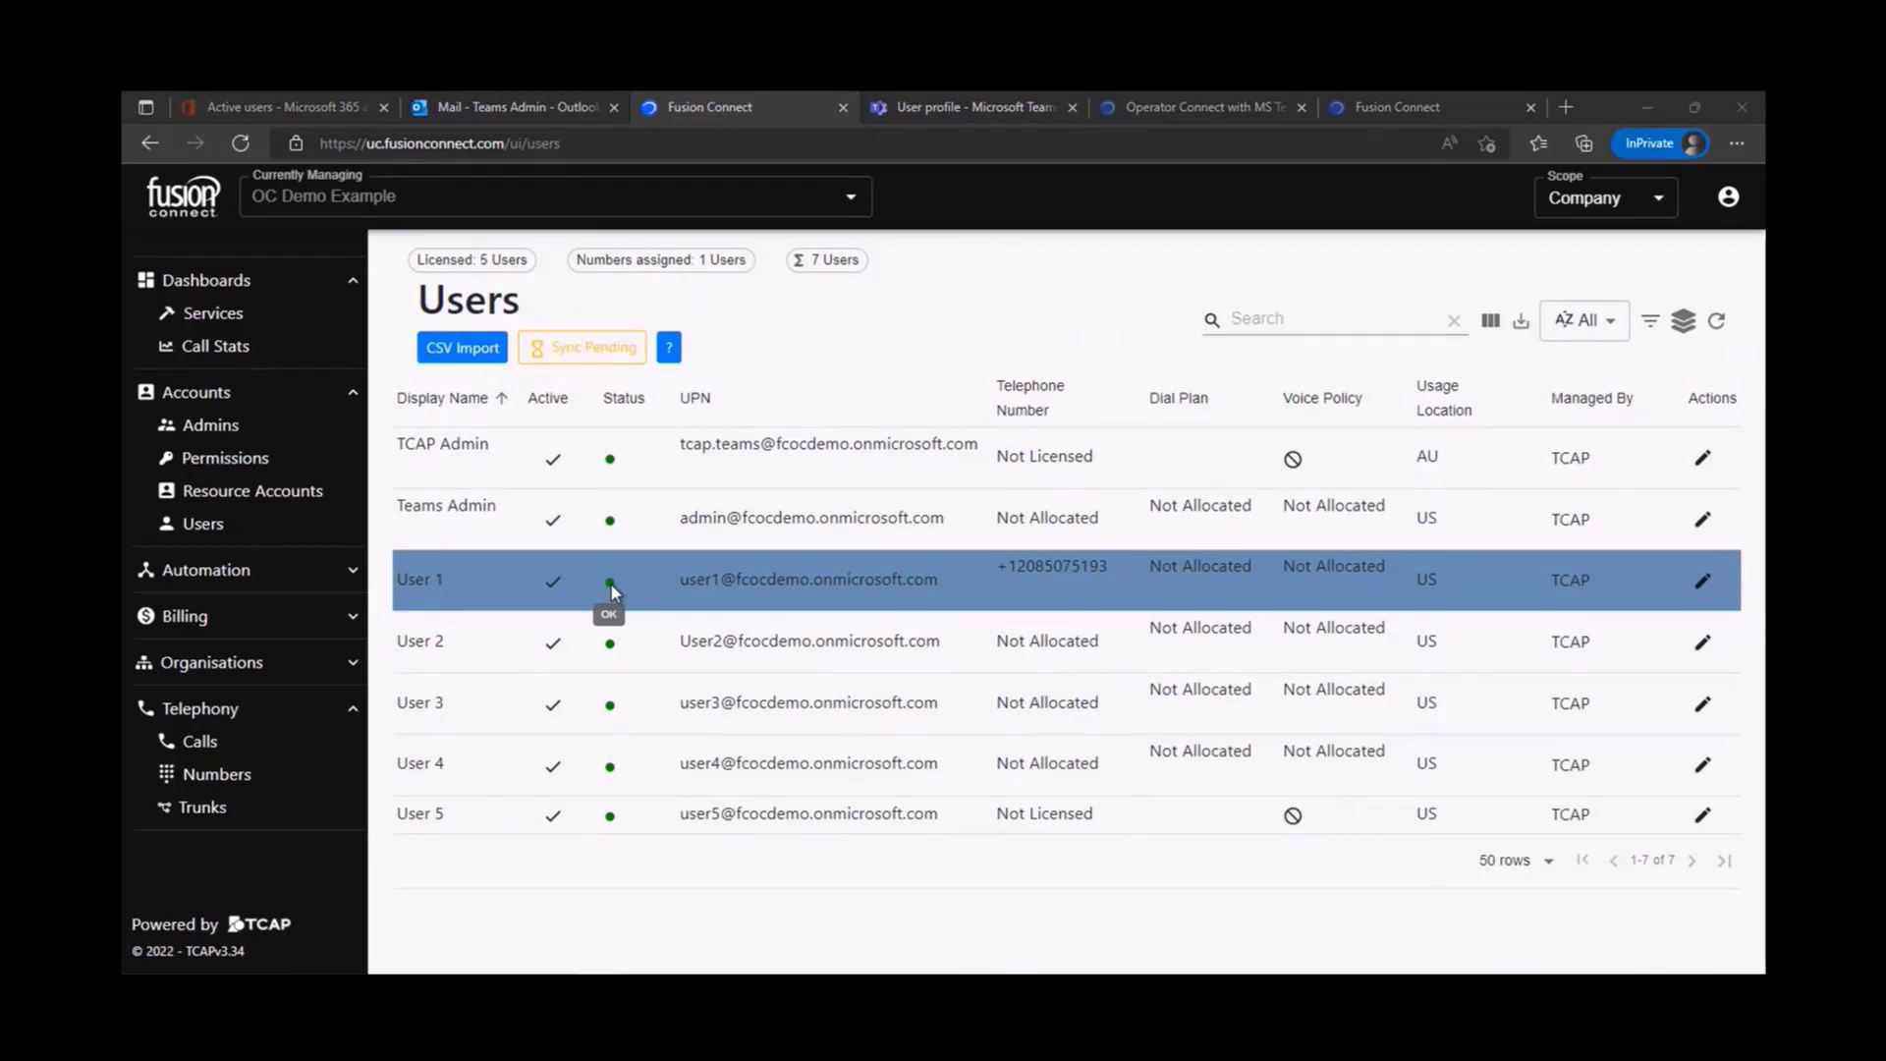
pyautogui.click(941, 108)
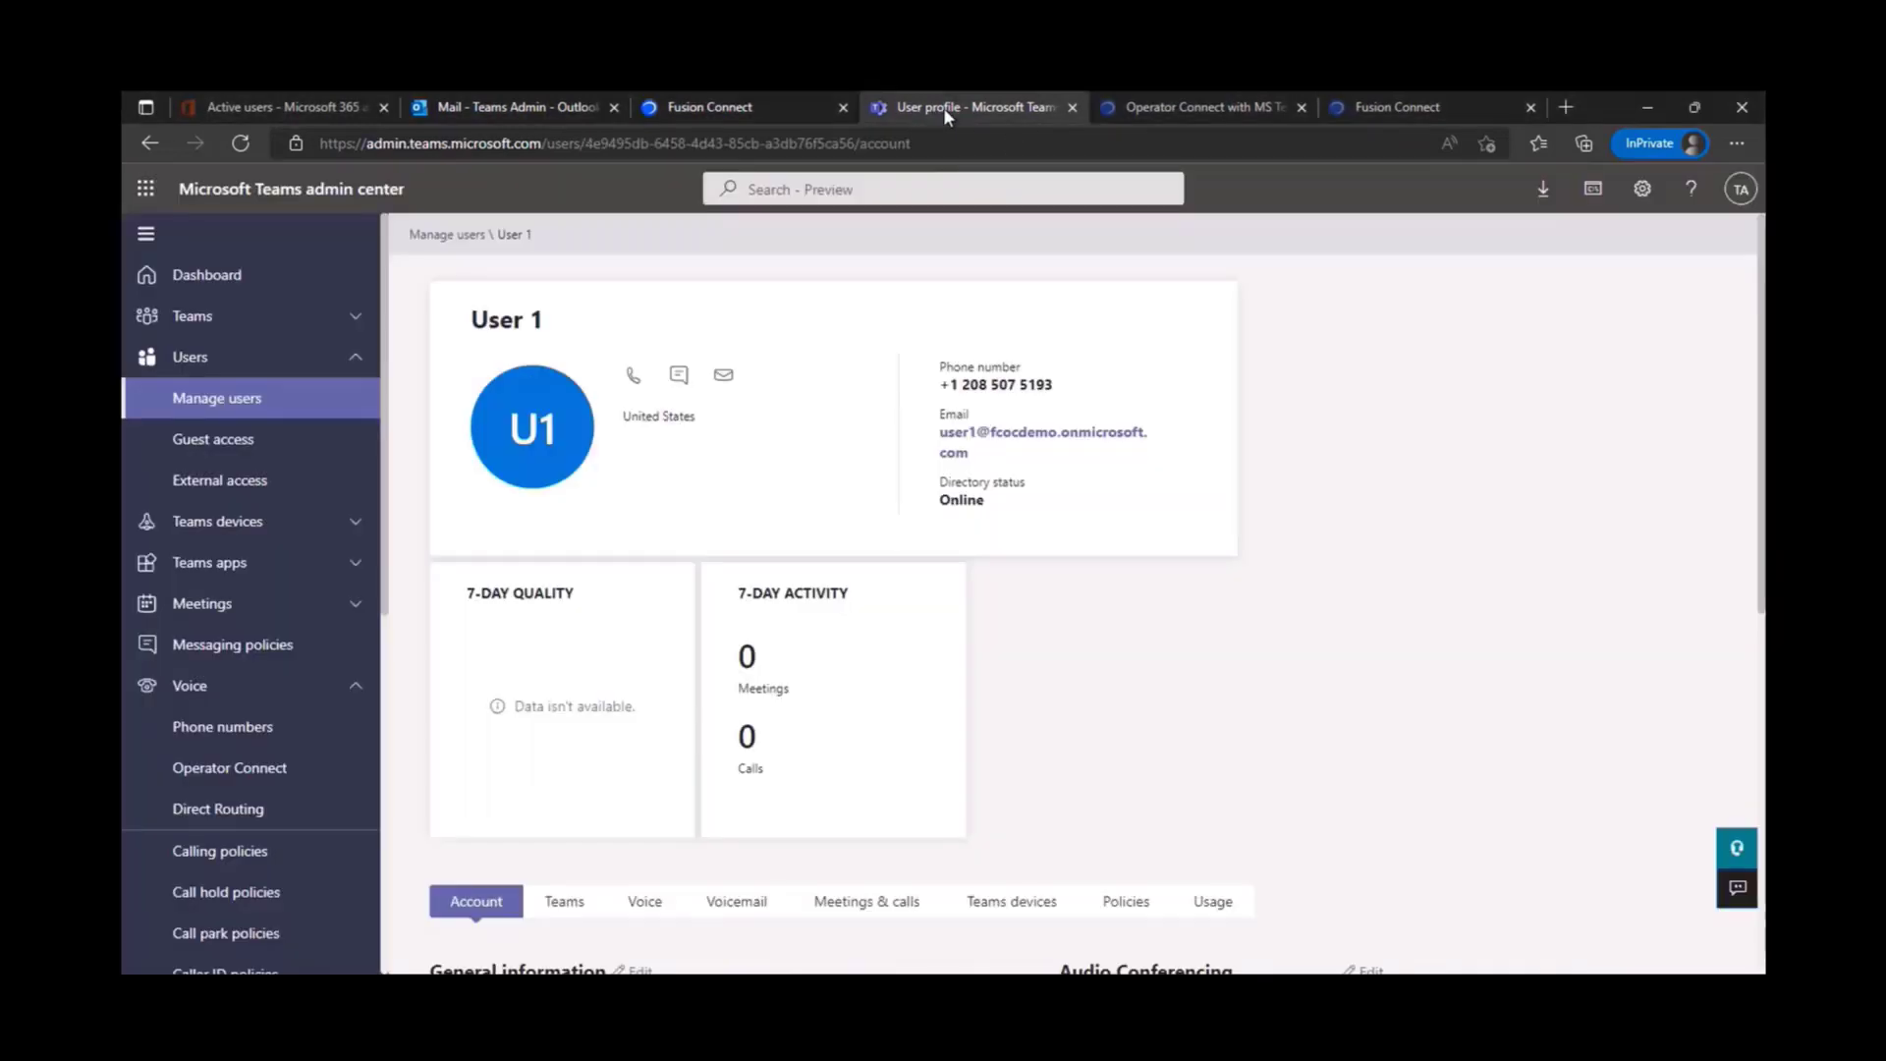
pyautogui.scroll(-3, 821, 706)
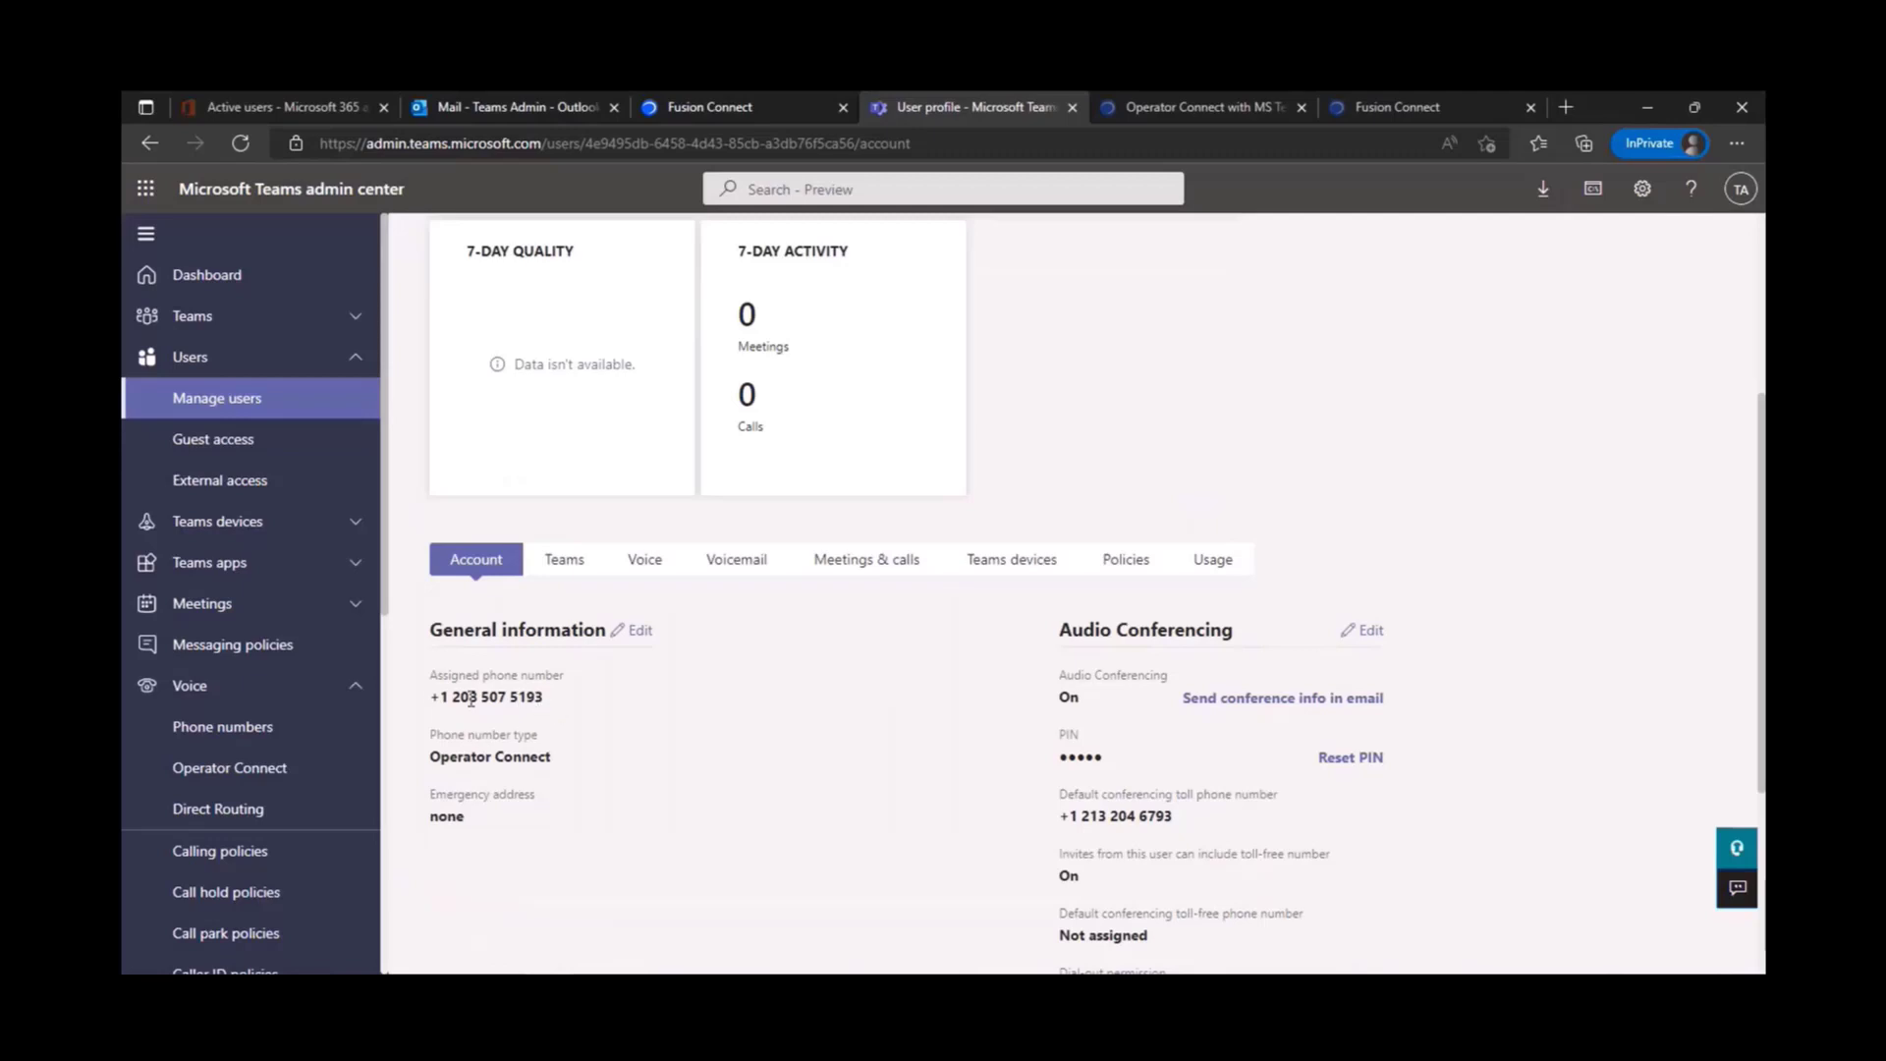
pyautogui.click(735, 109)
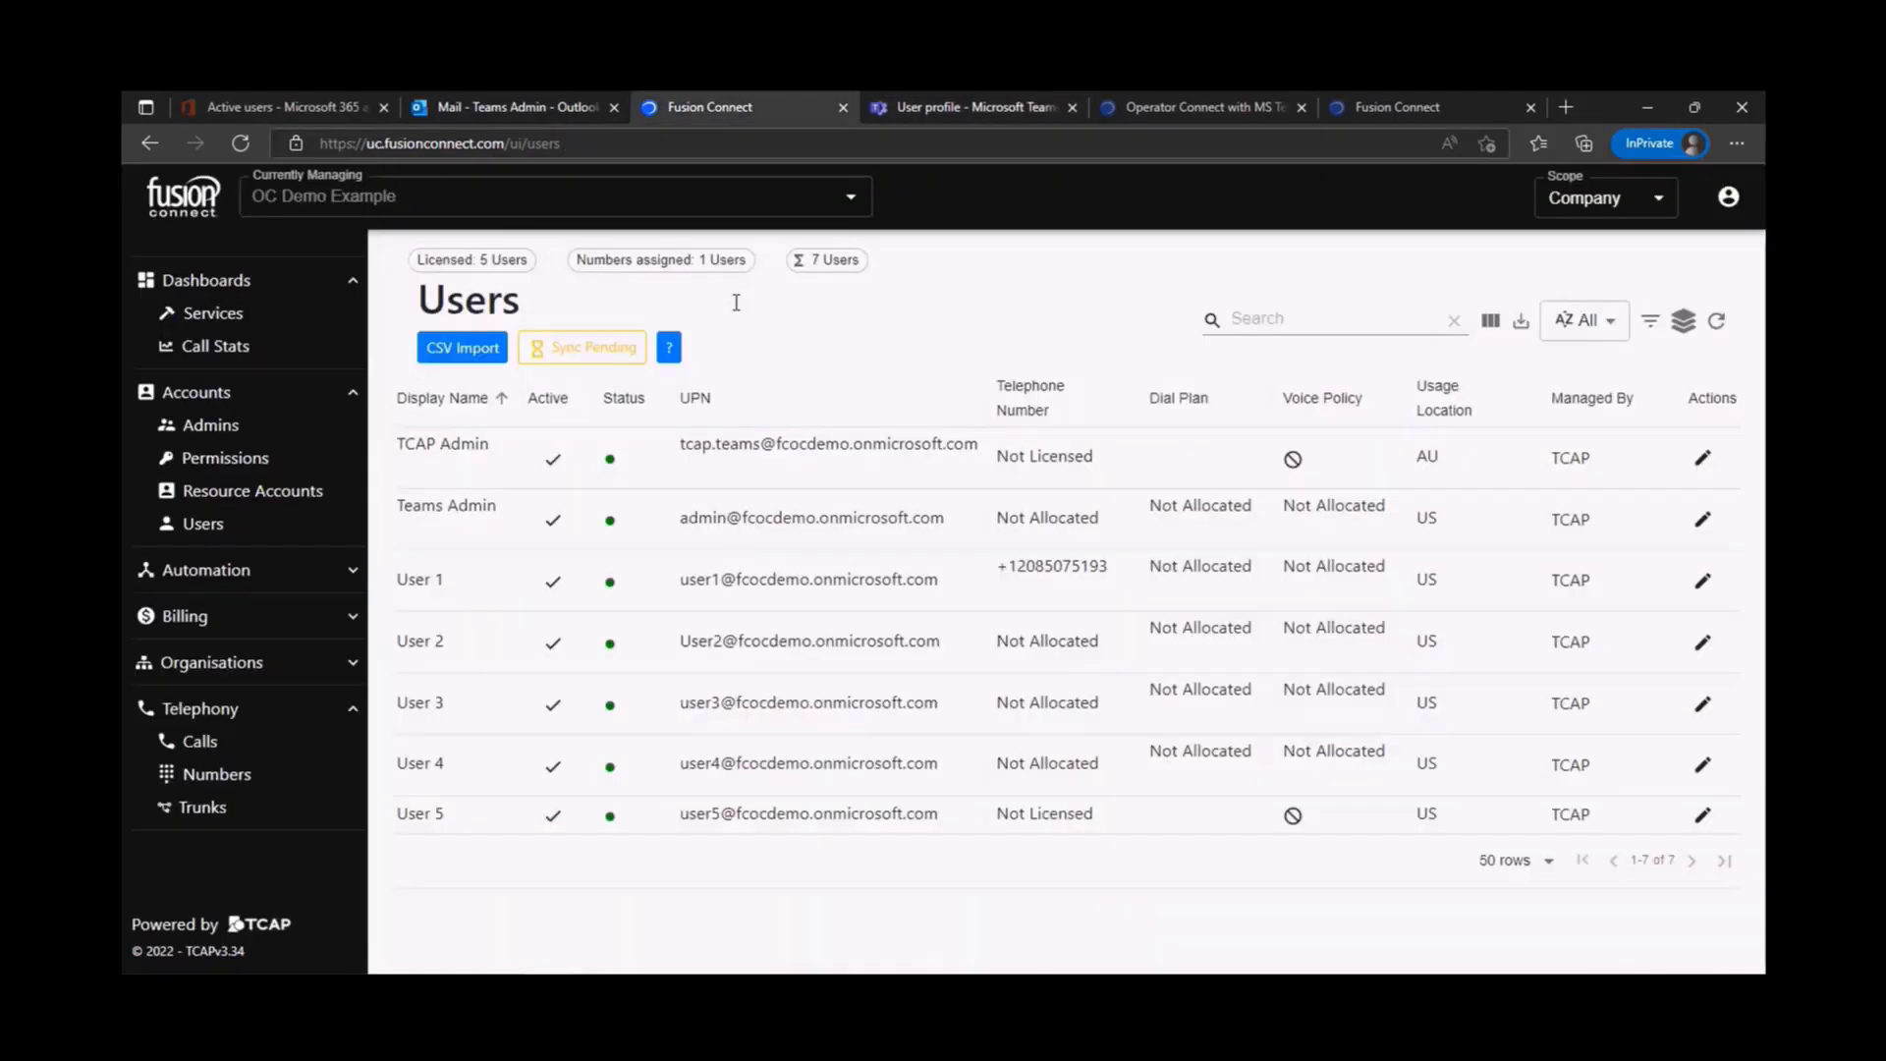
# Upload UsersTemplate.csv through CSV Import and review its validation results
pyautogui.click(466, 349)
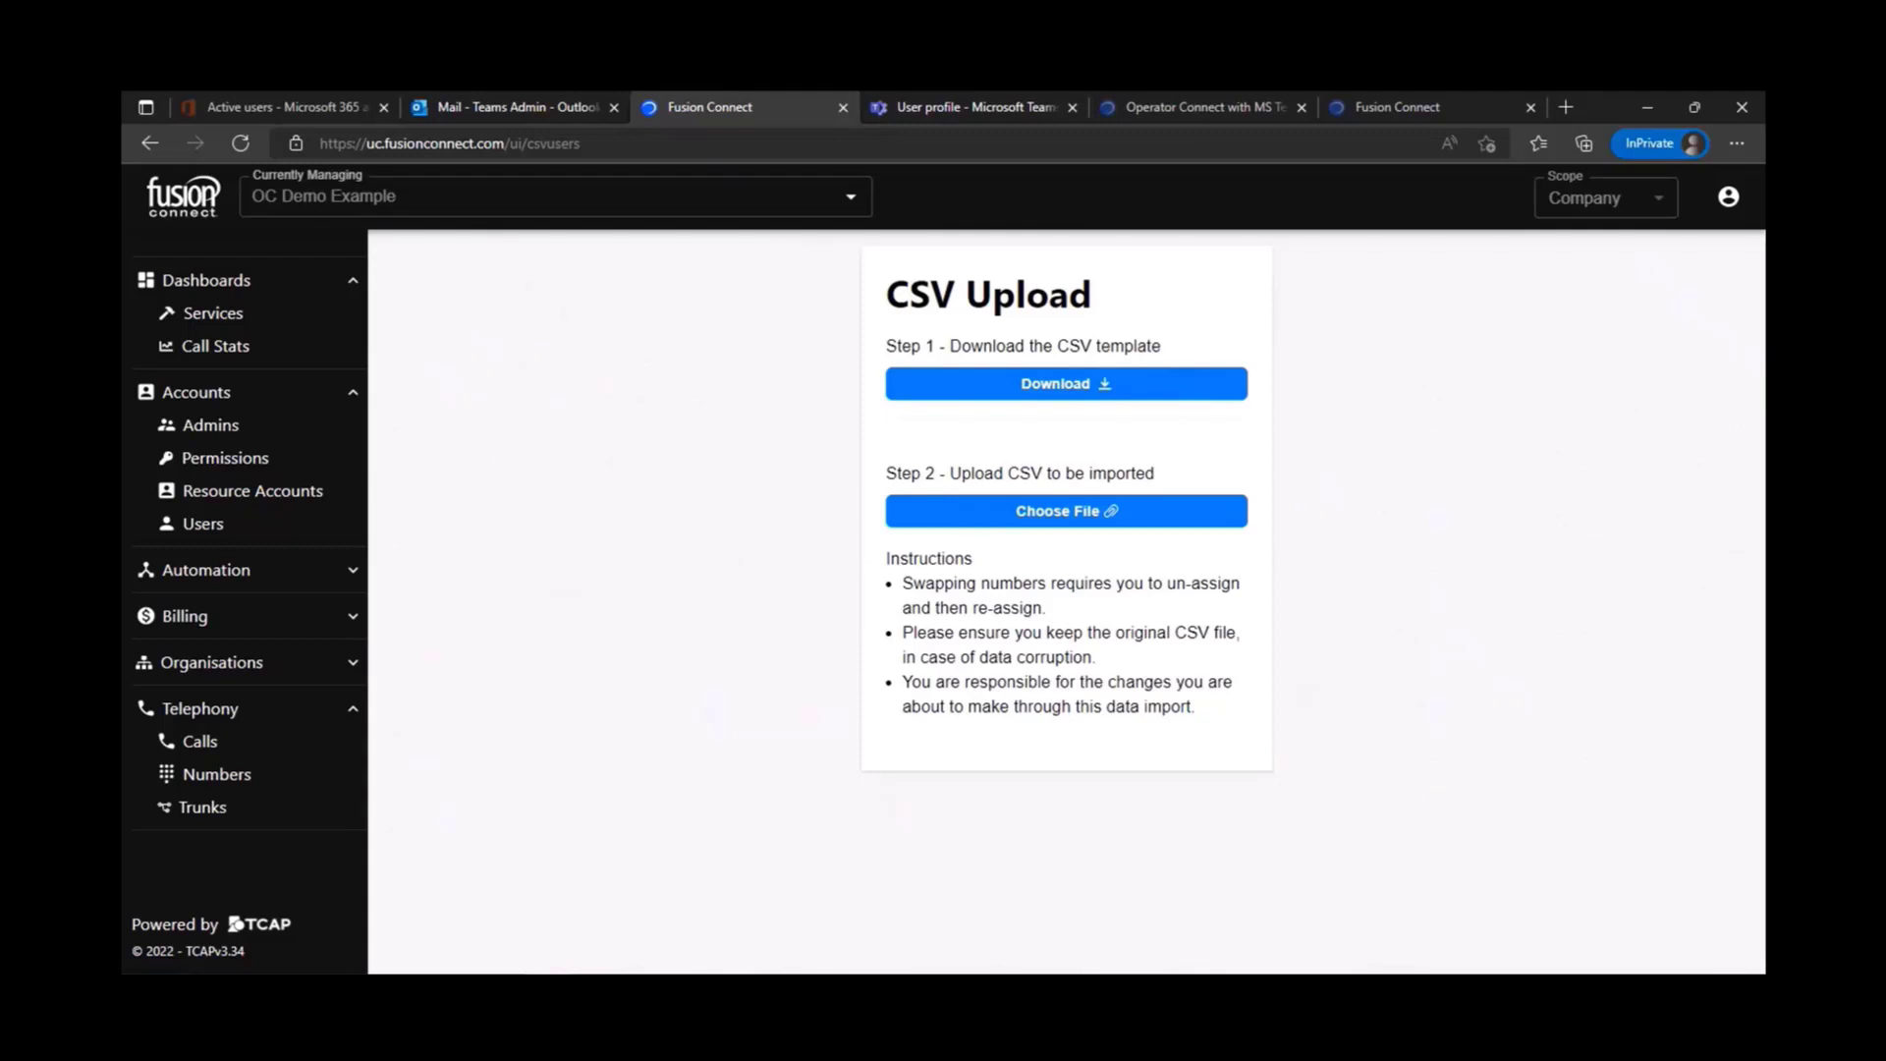
pyautogui.moveTo(123, 324); pyautogui.dragTo(1271, 214)
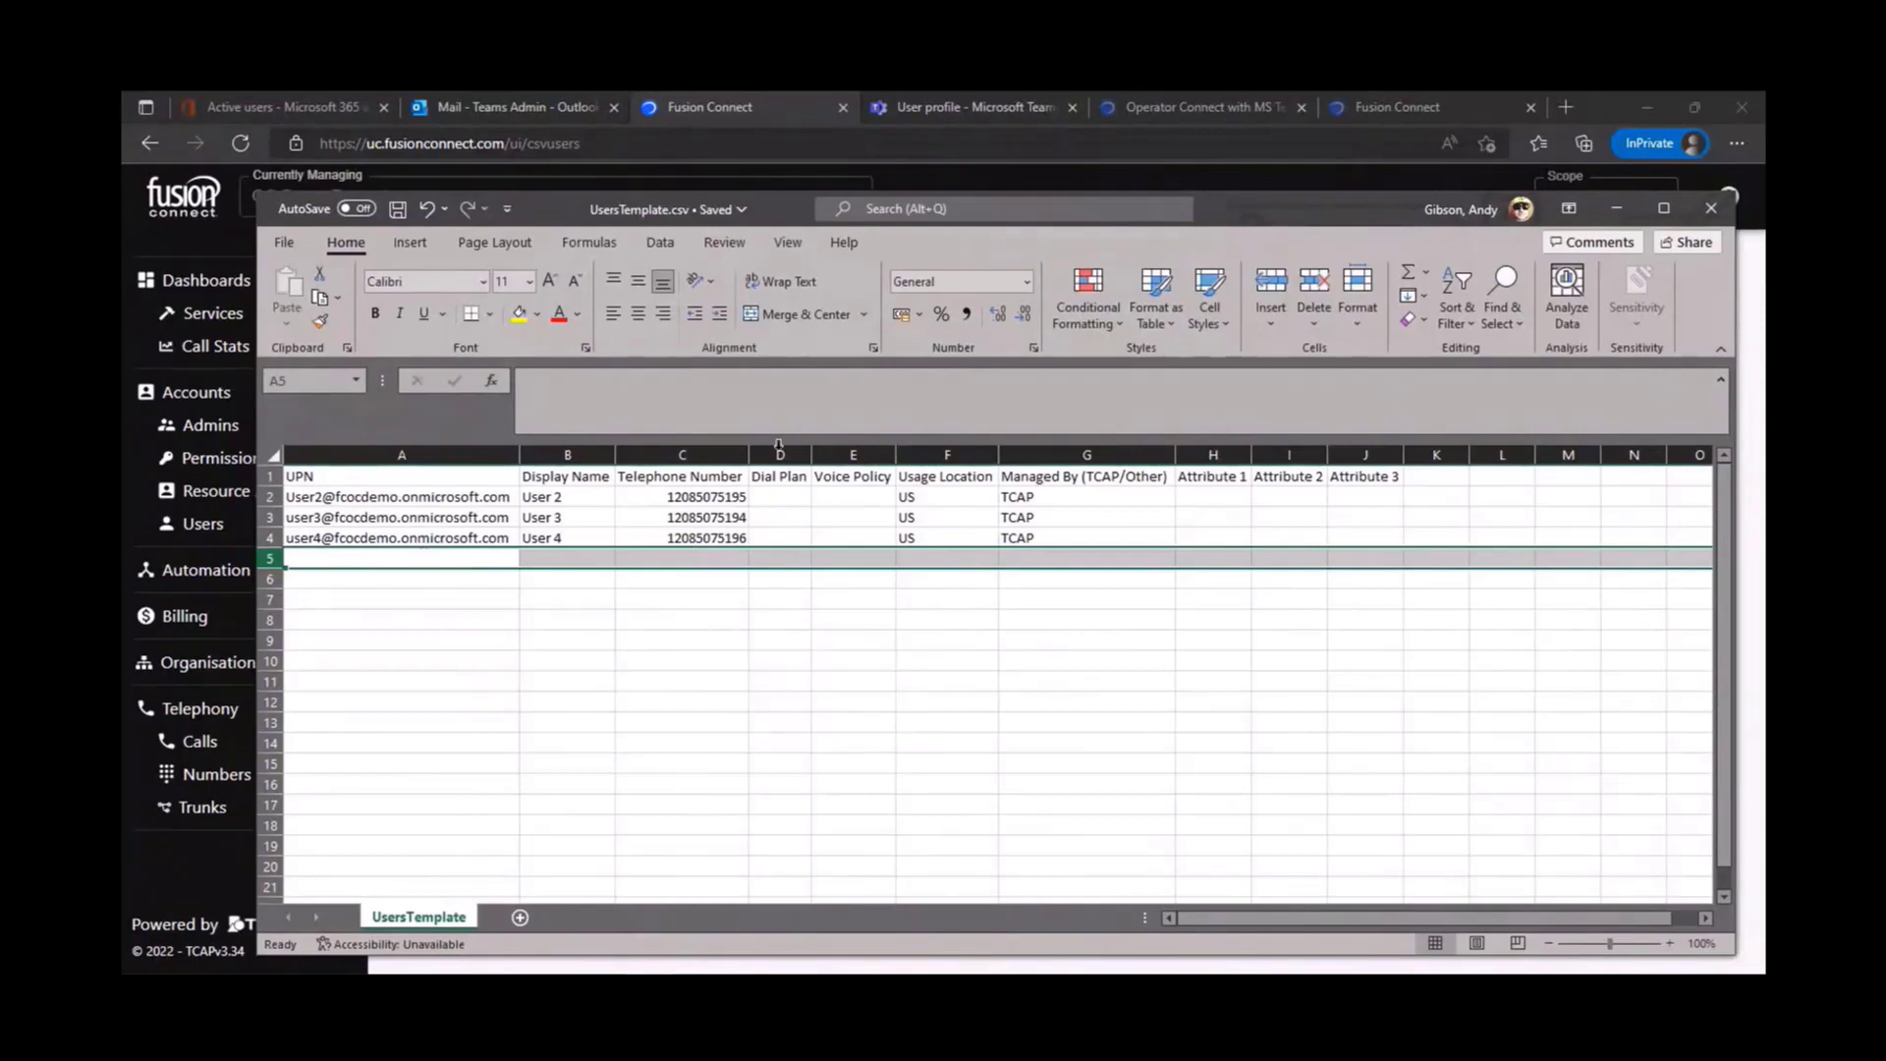
pyautogui.click(1616, 209)
pyautogui.click(1068, 521)
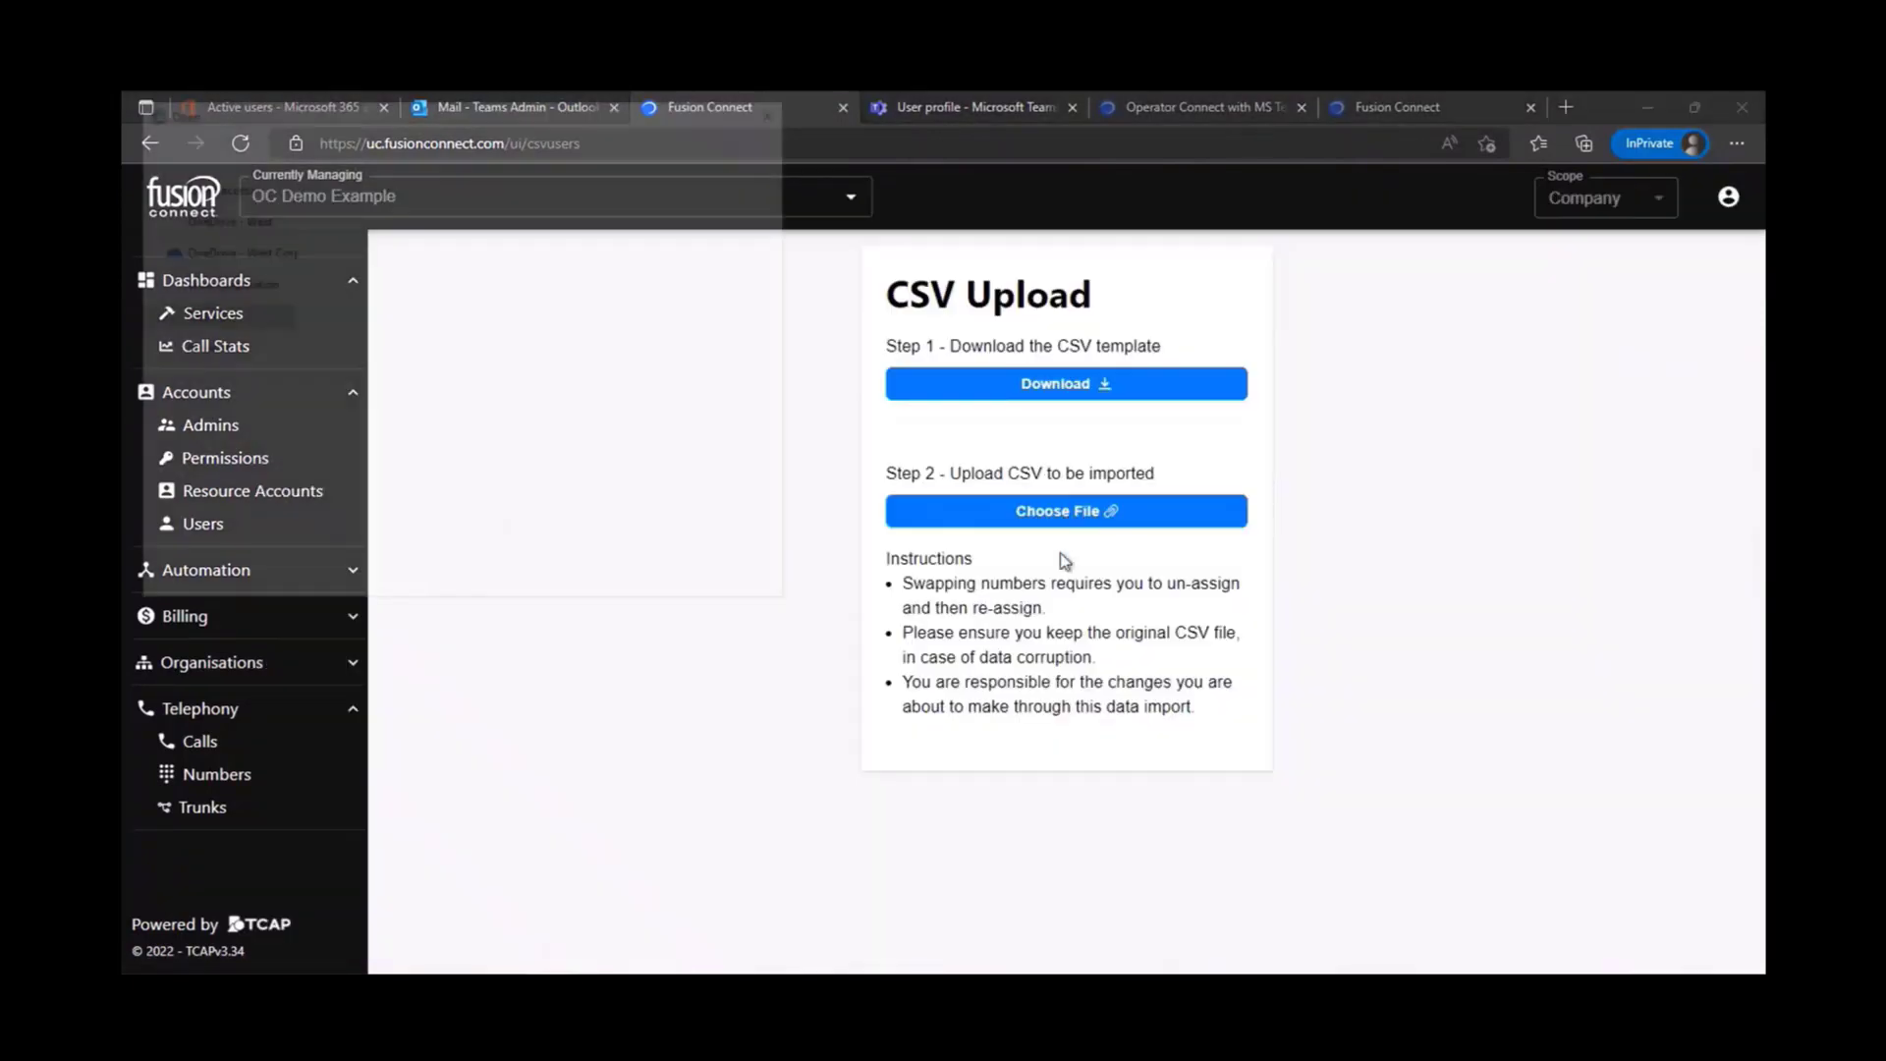
pyautogui.click(402, 275)
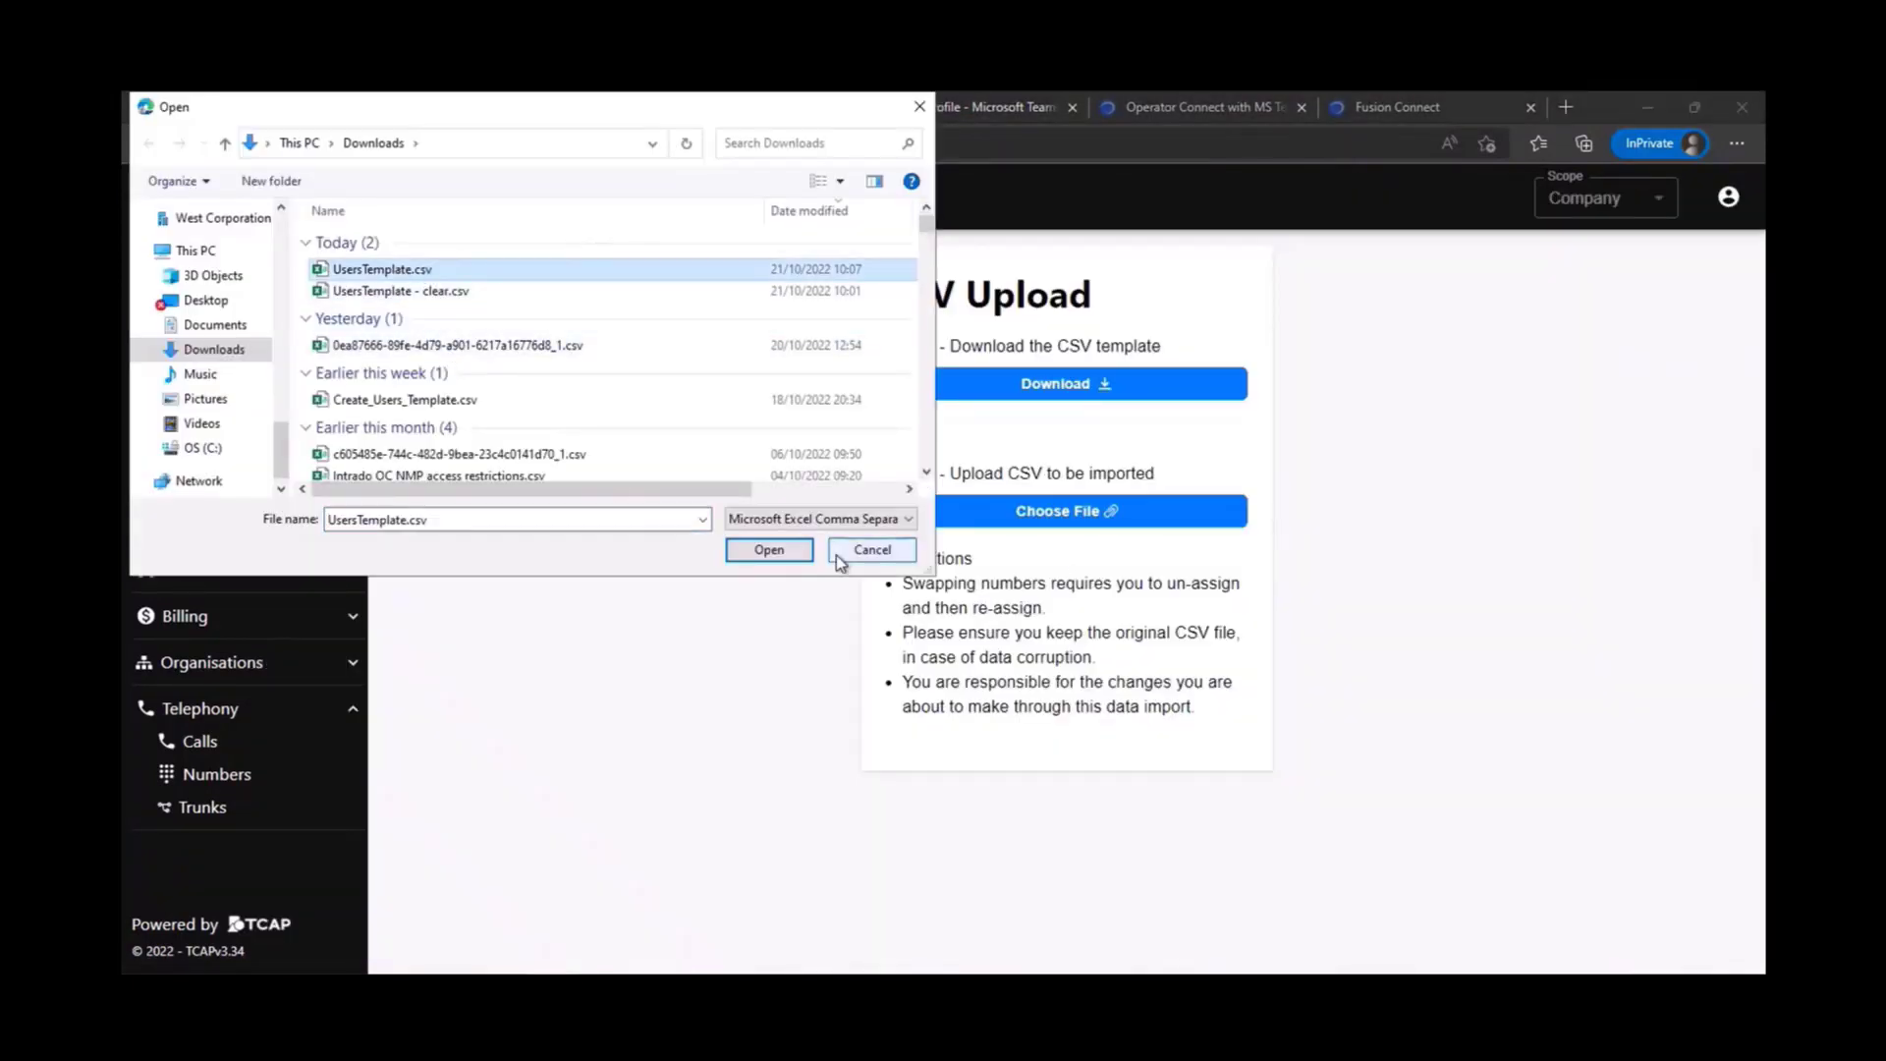
pyautogui.click(798, 556)
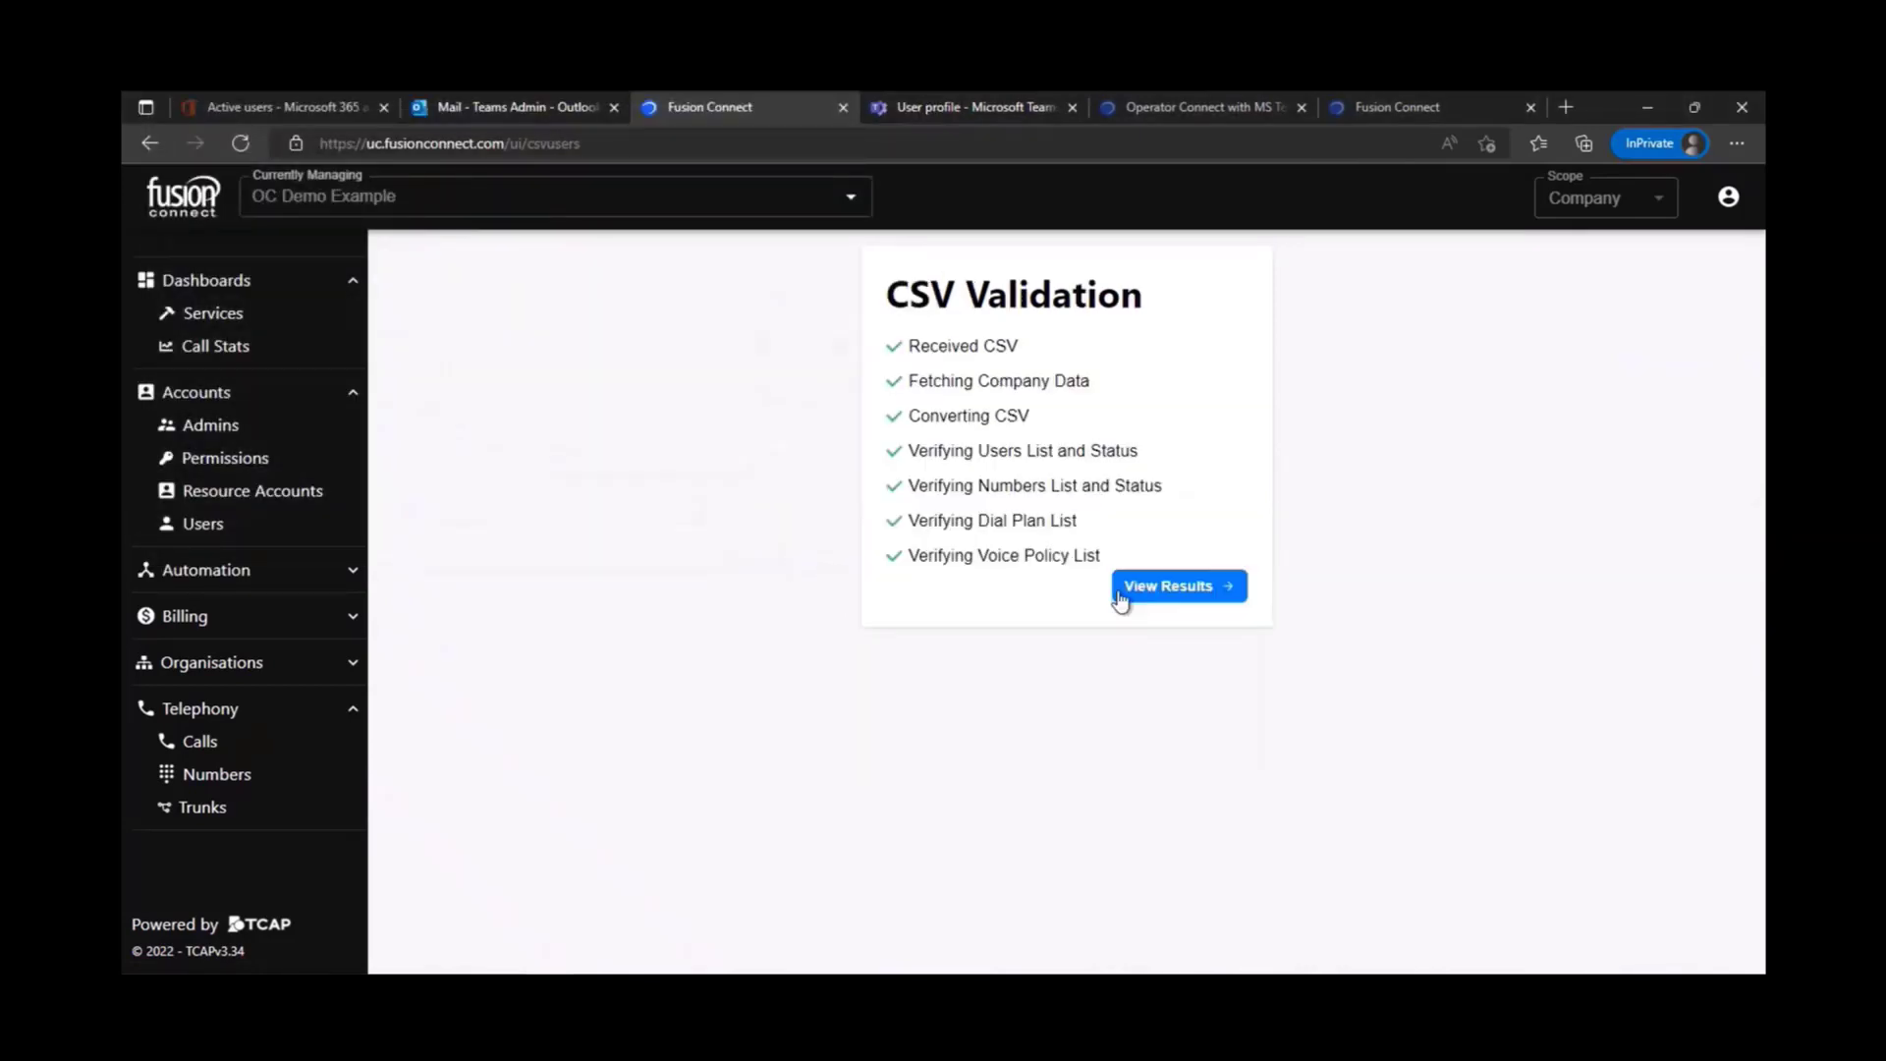
pyautogui.click(1217, 590)
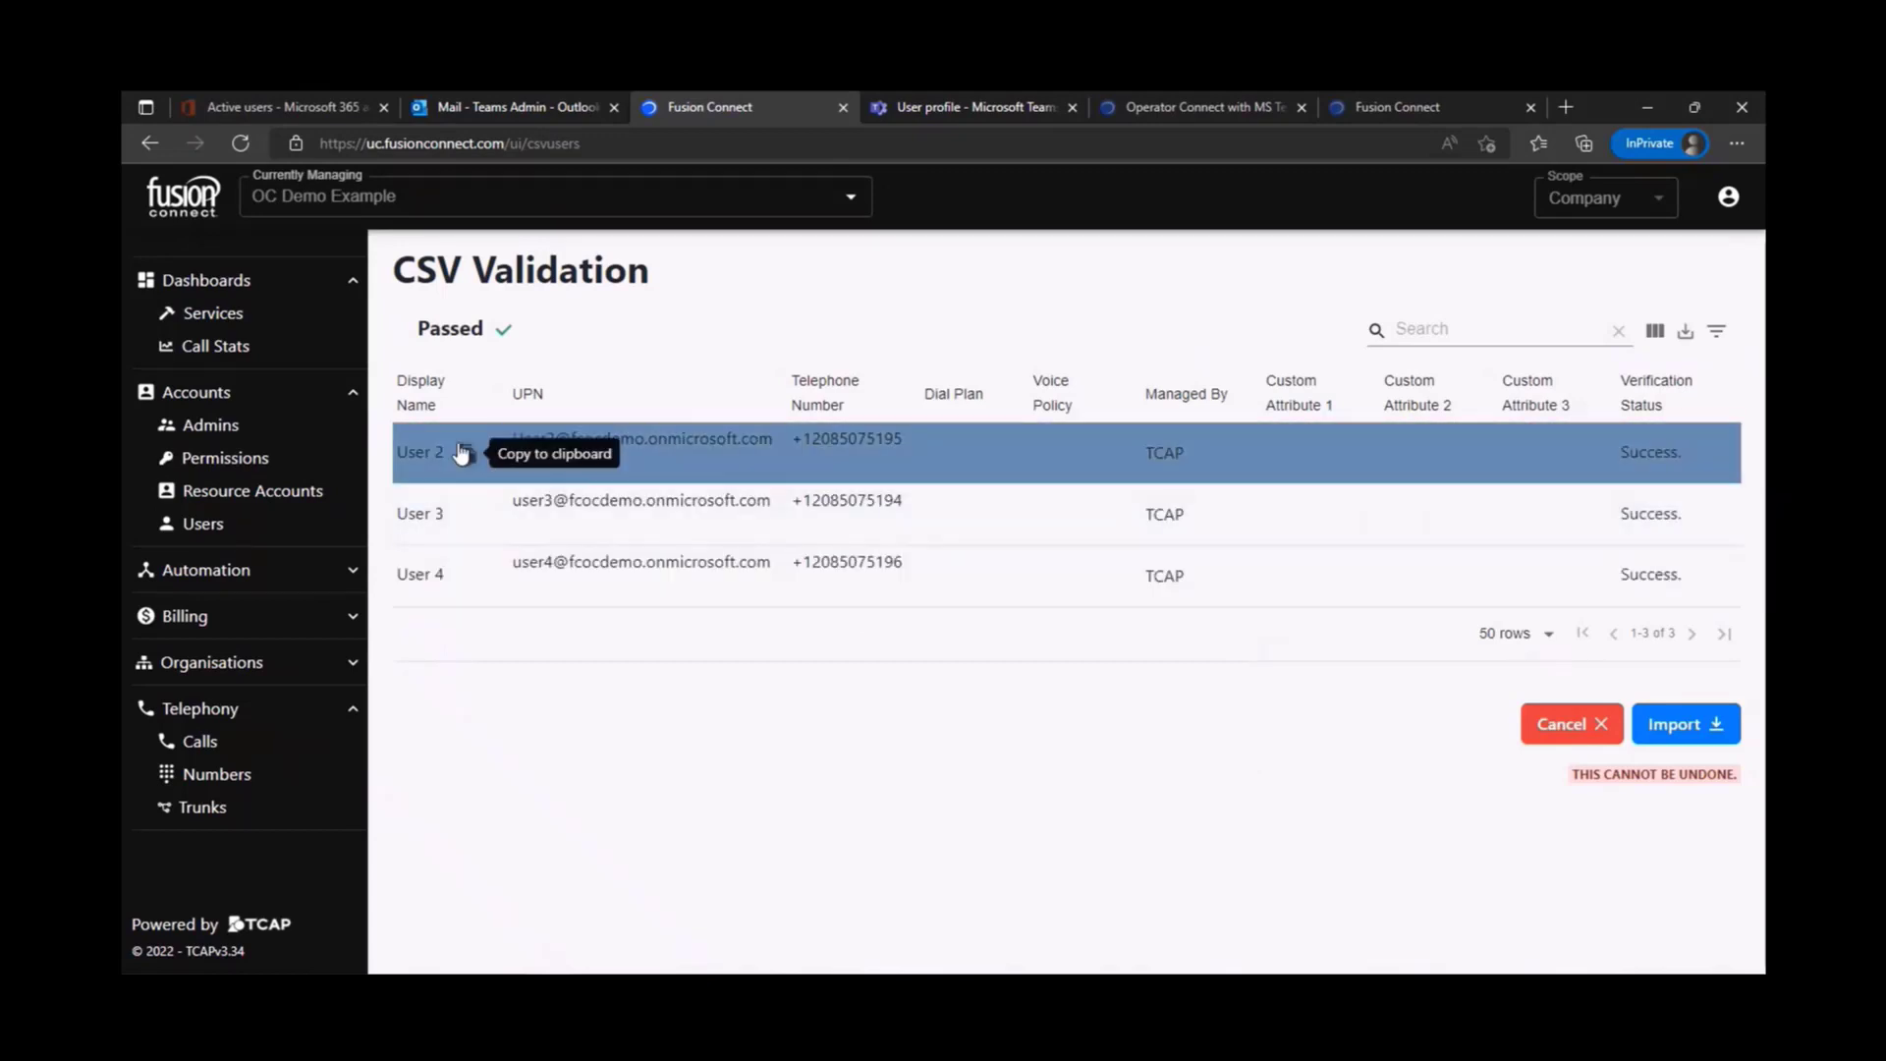
pyautogui.click(1661, 726)
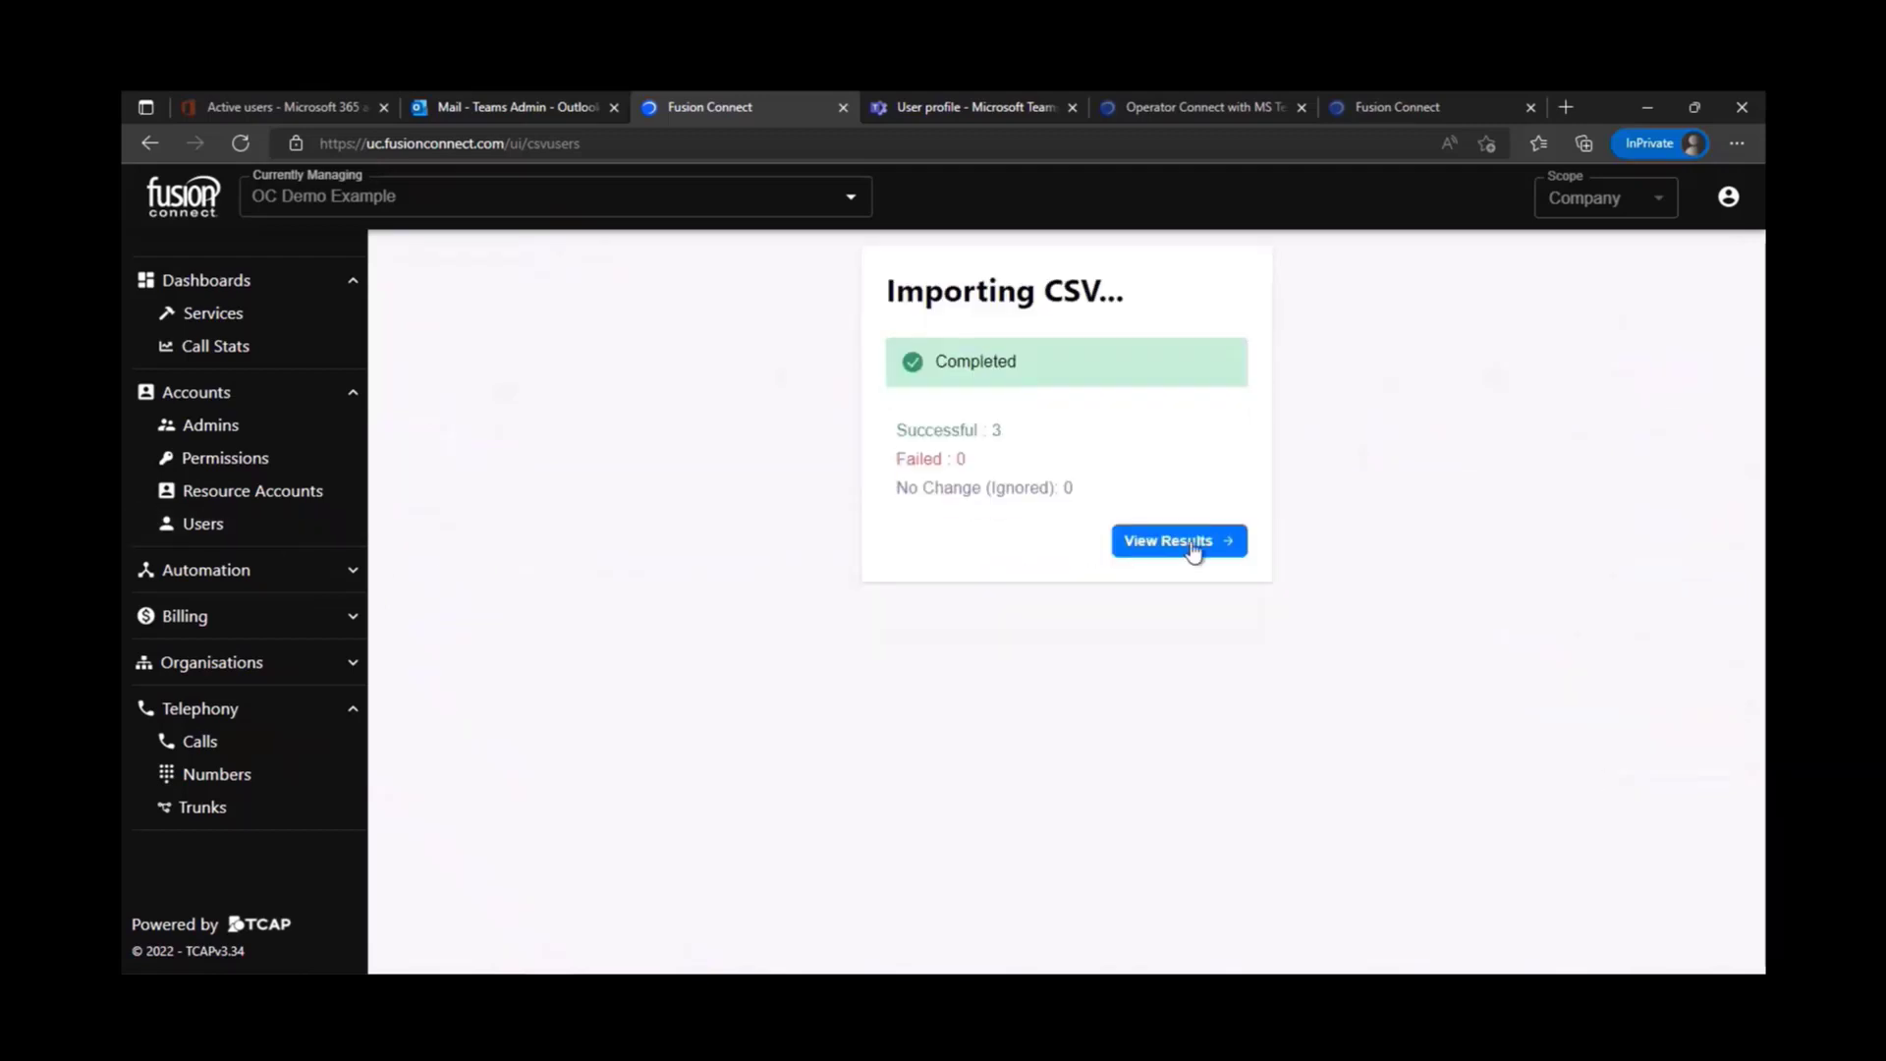
pyautogui.click(1201, 550)
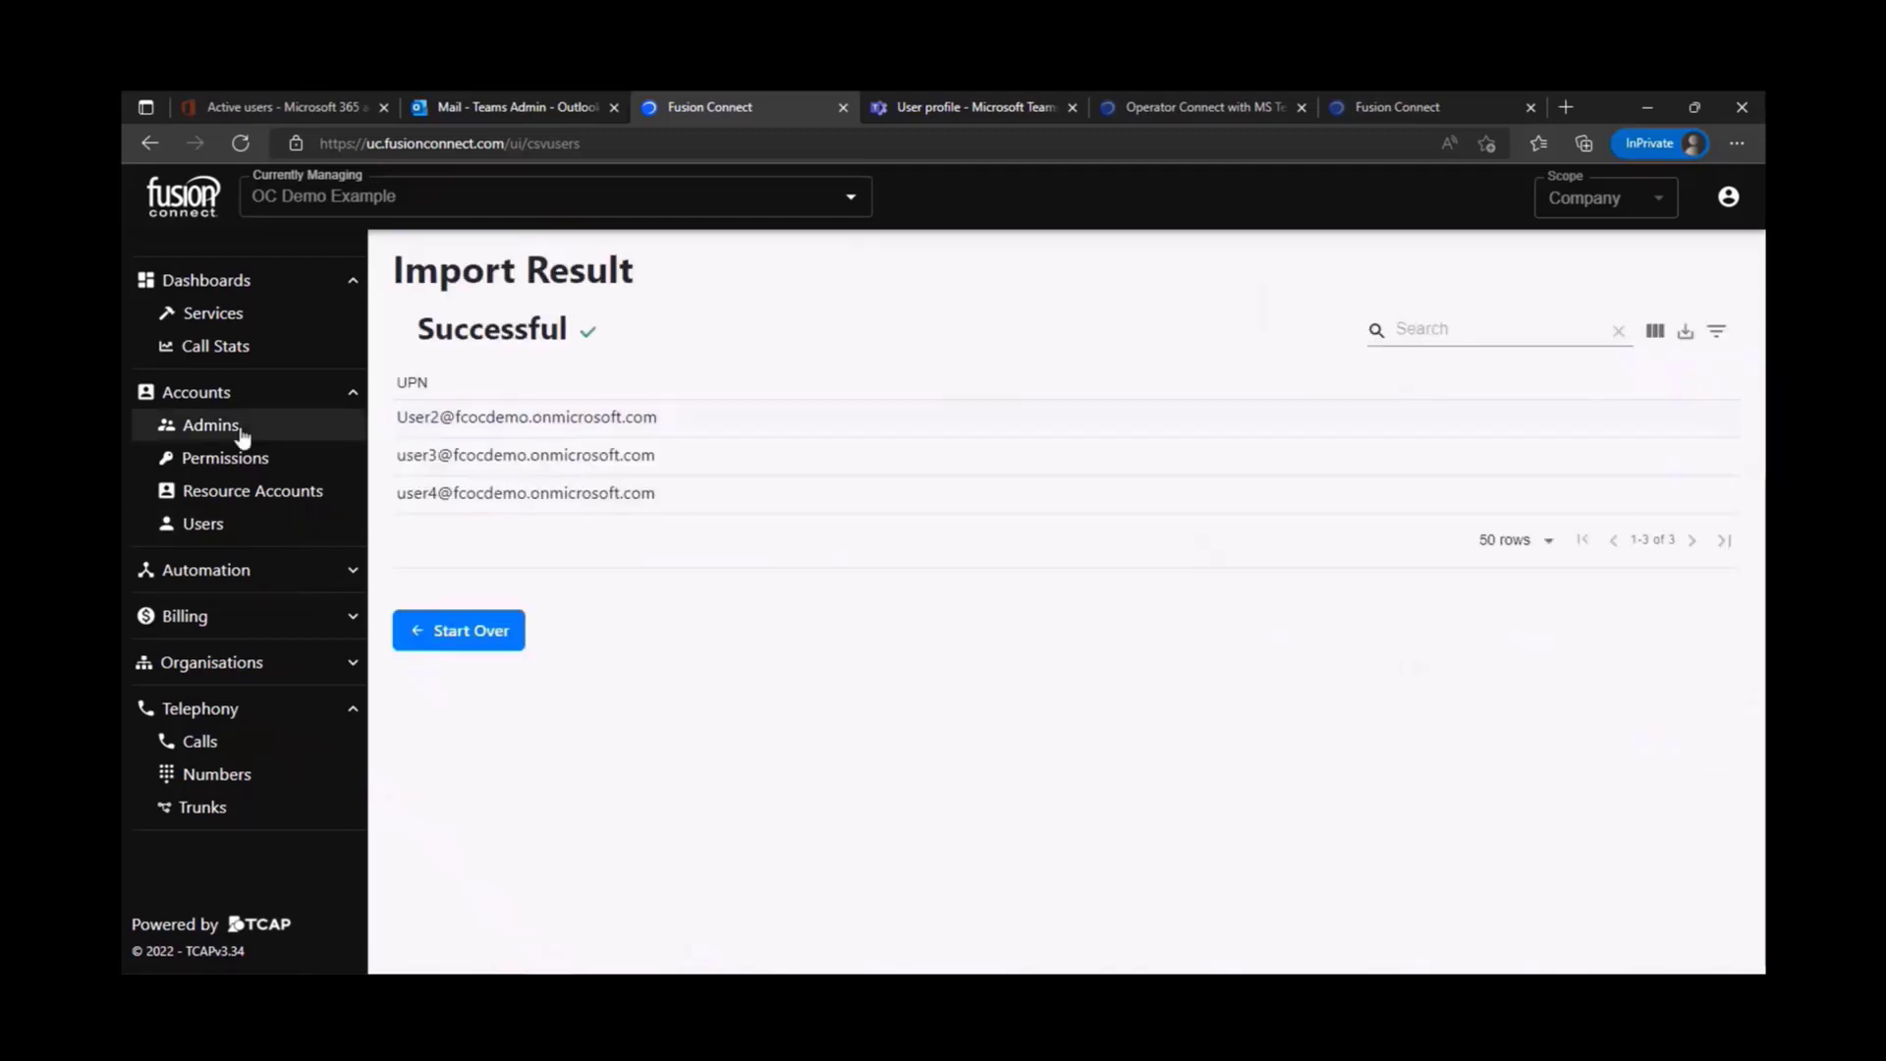
pyautogui.click(212, 526)
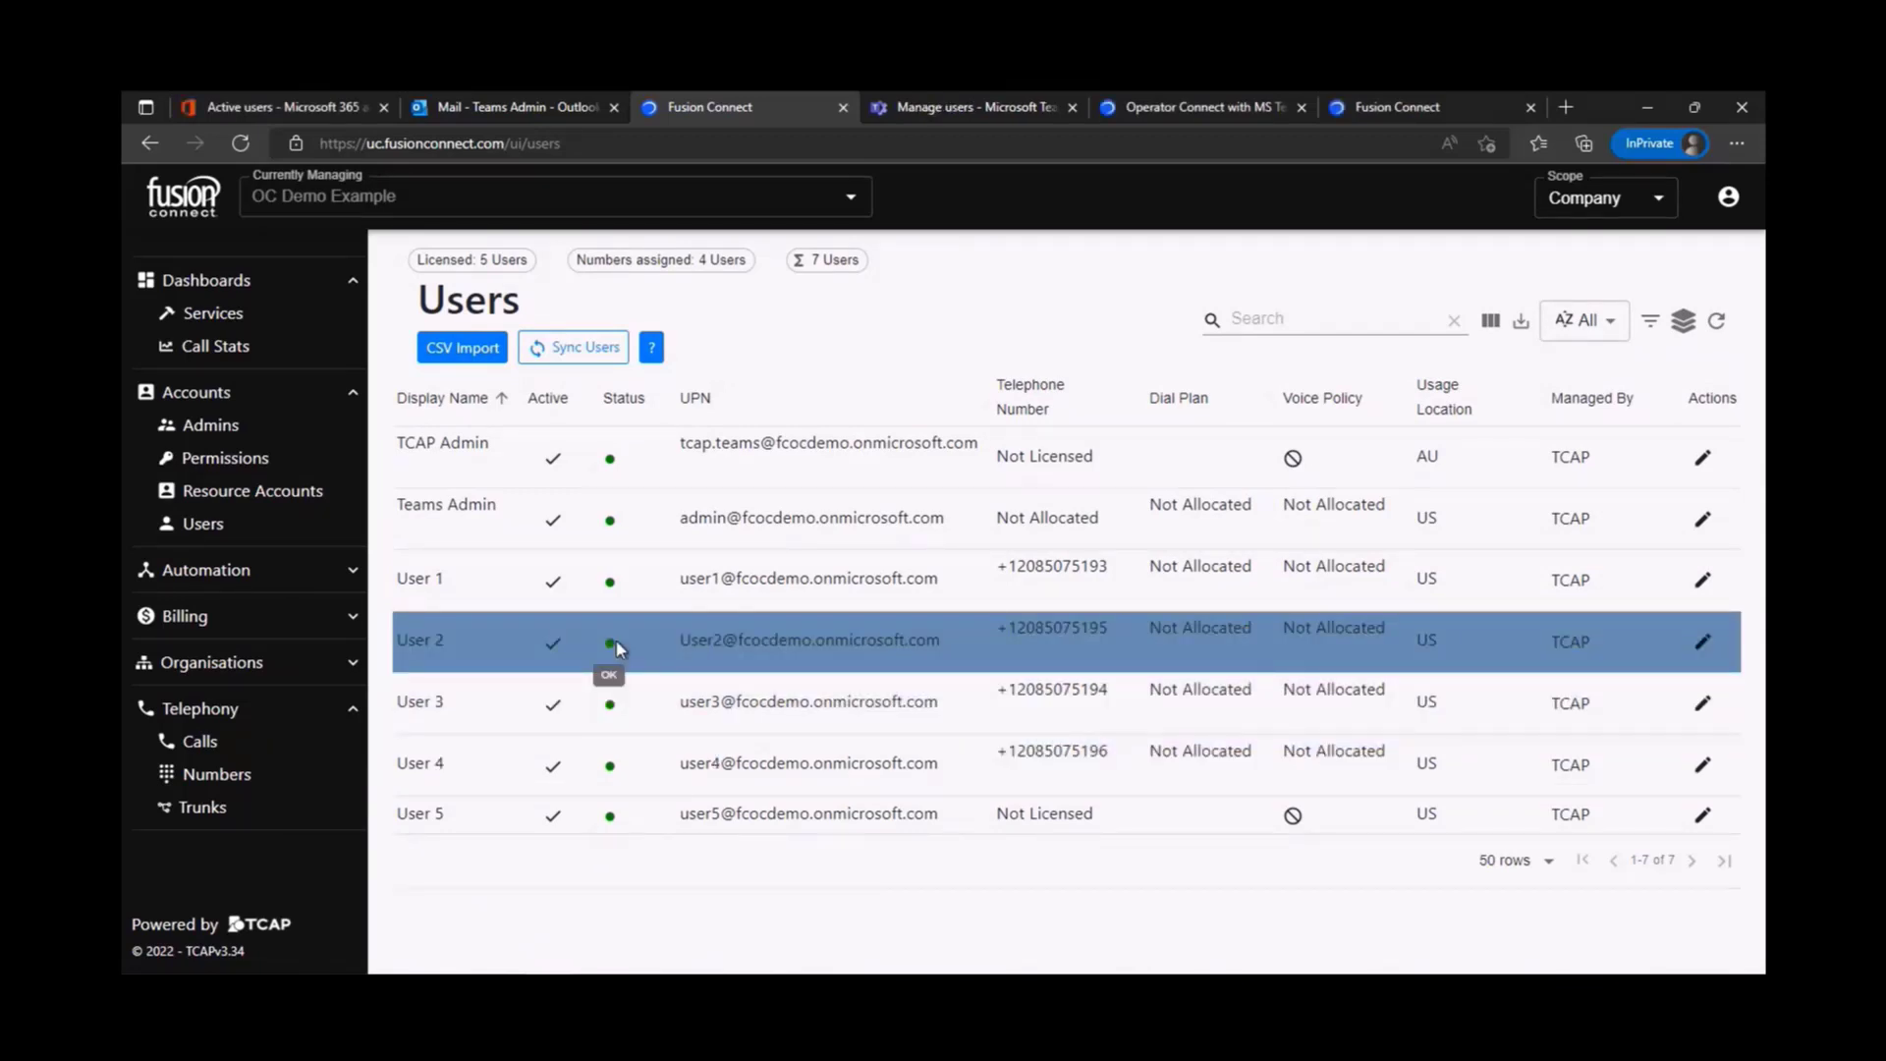
pyautogui.click(995, 106)
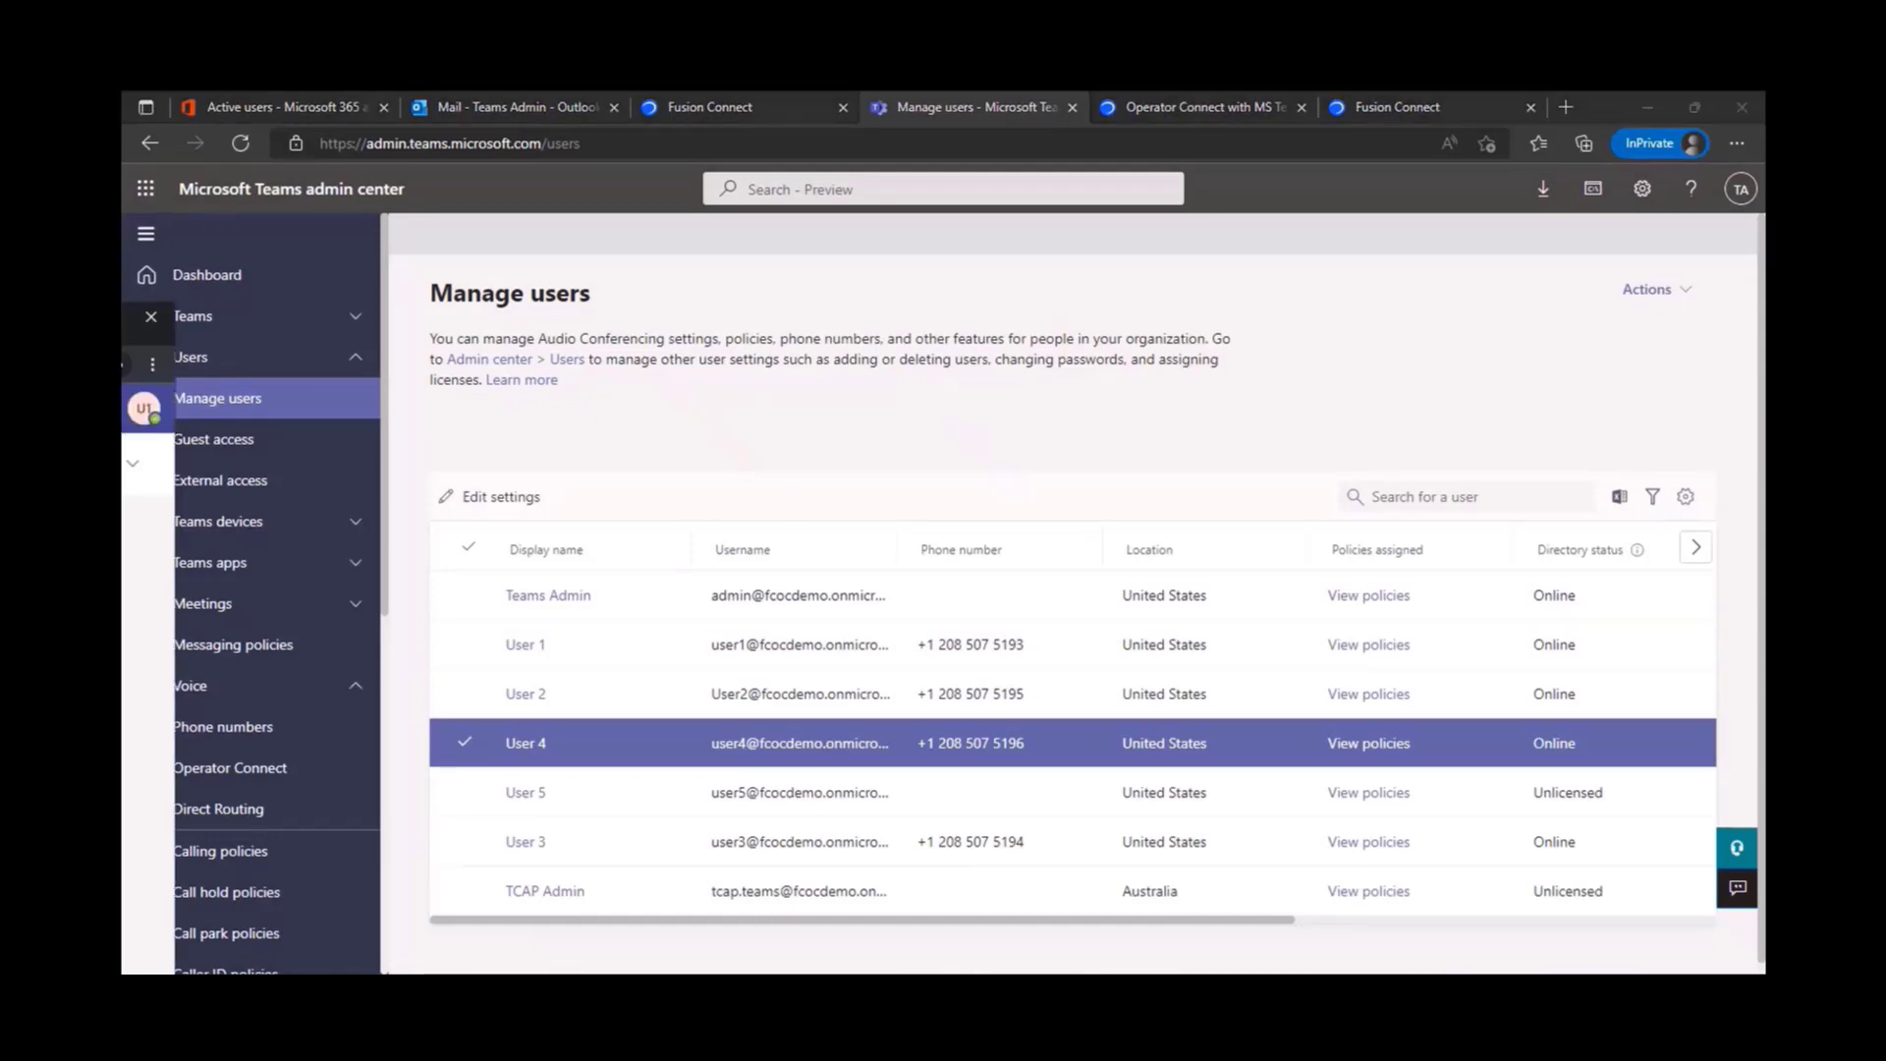
# Bring User 1's Teams web window into view and maximise it
pyautogui.moveTo(122, 332); pyautogui.dragTo(959, 251)
pyautogui.doubleClick(958, 252)
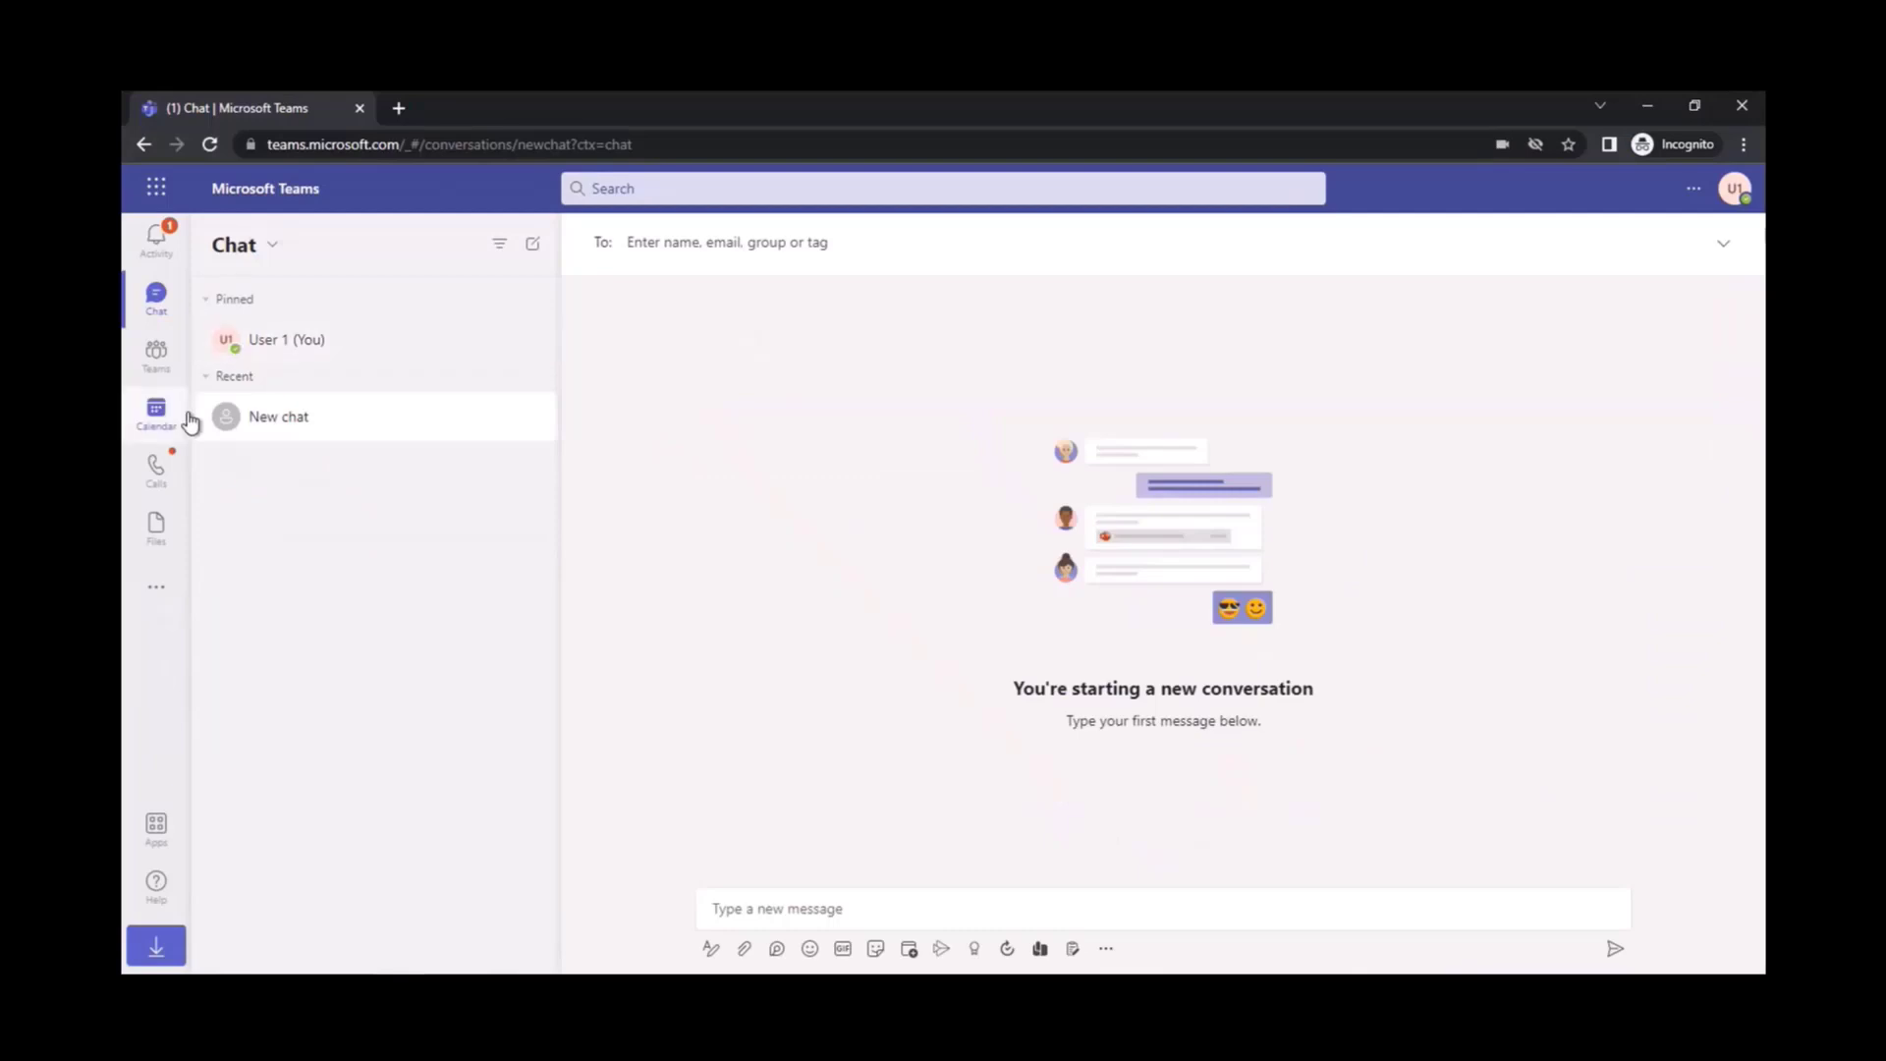
# From the Teams Calls history, call back the recent outgoing contact
pyautogui.click(156, 469)
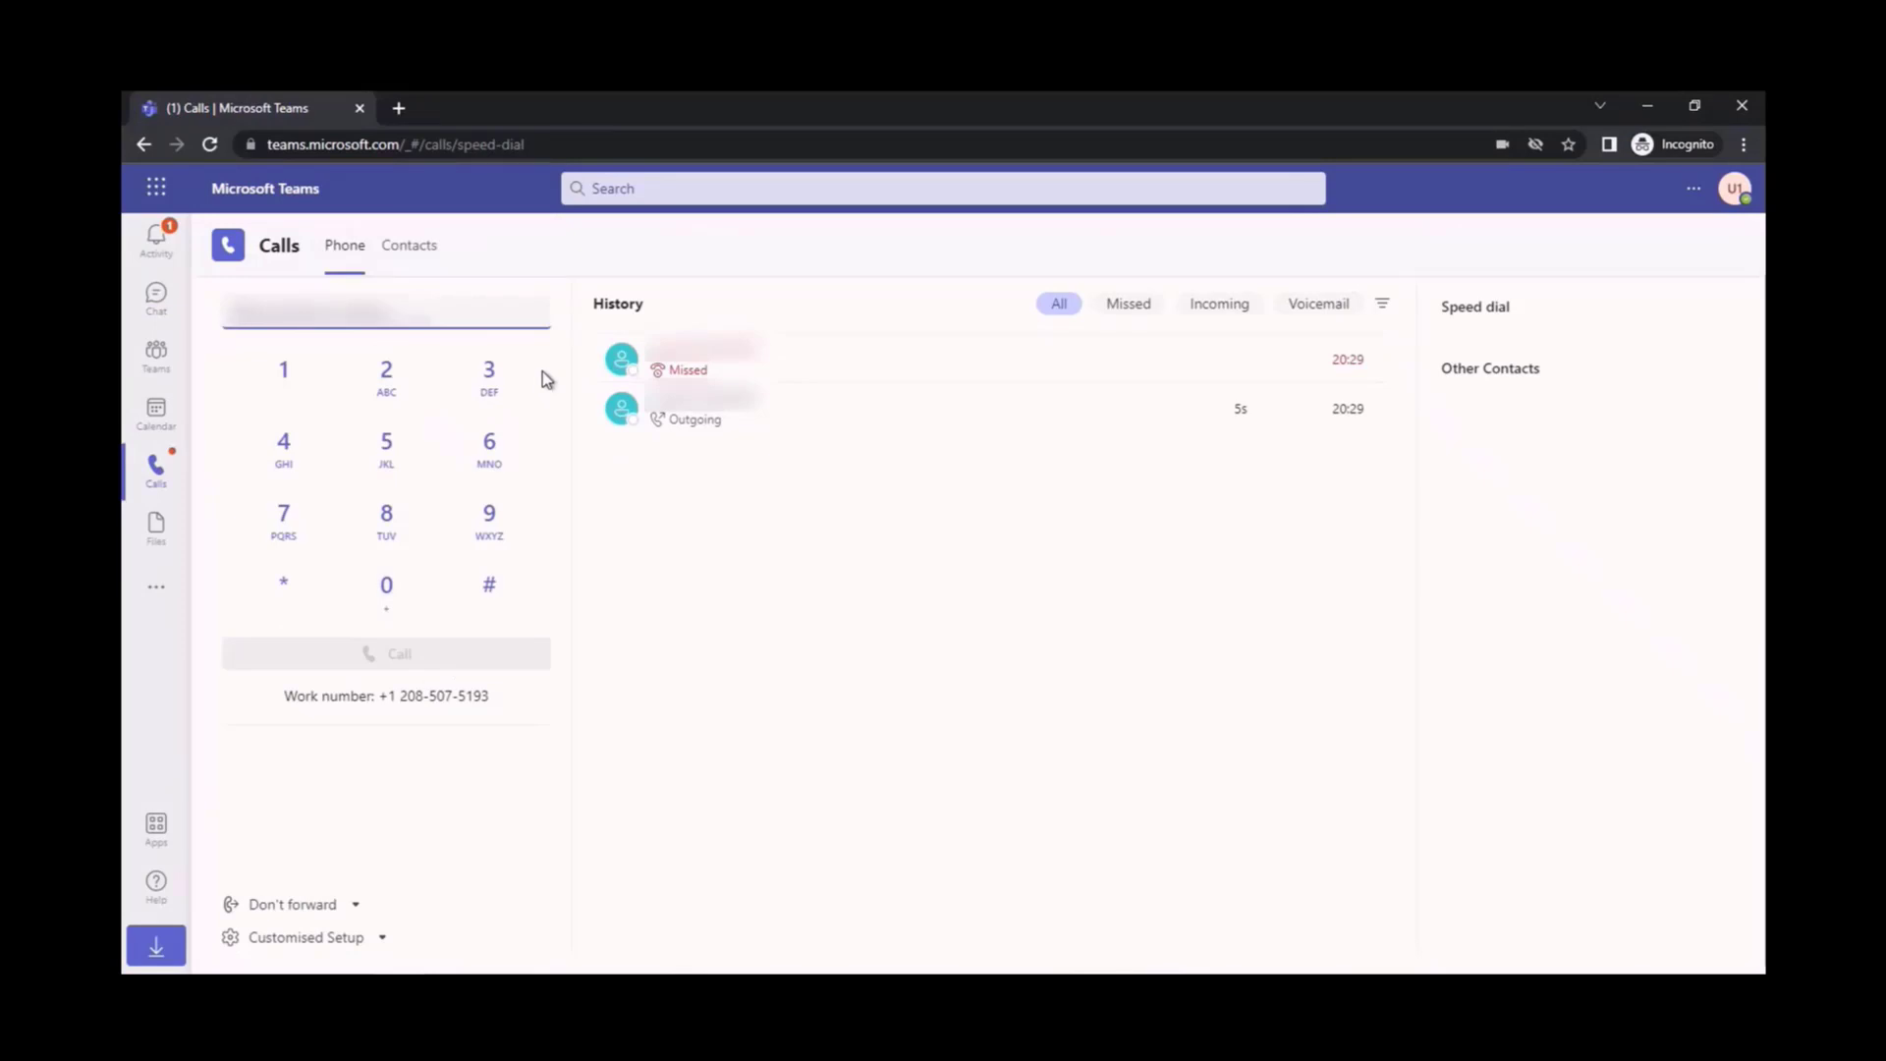
pyautogui.click(686, 418)
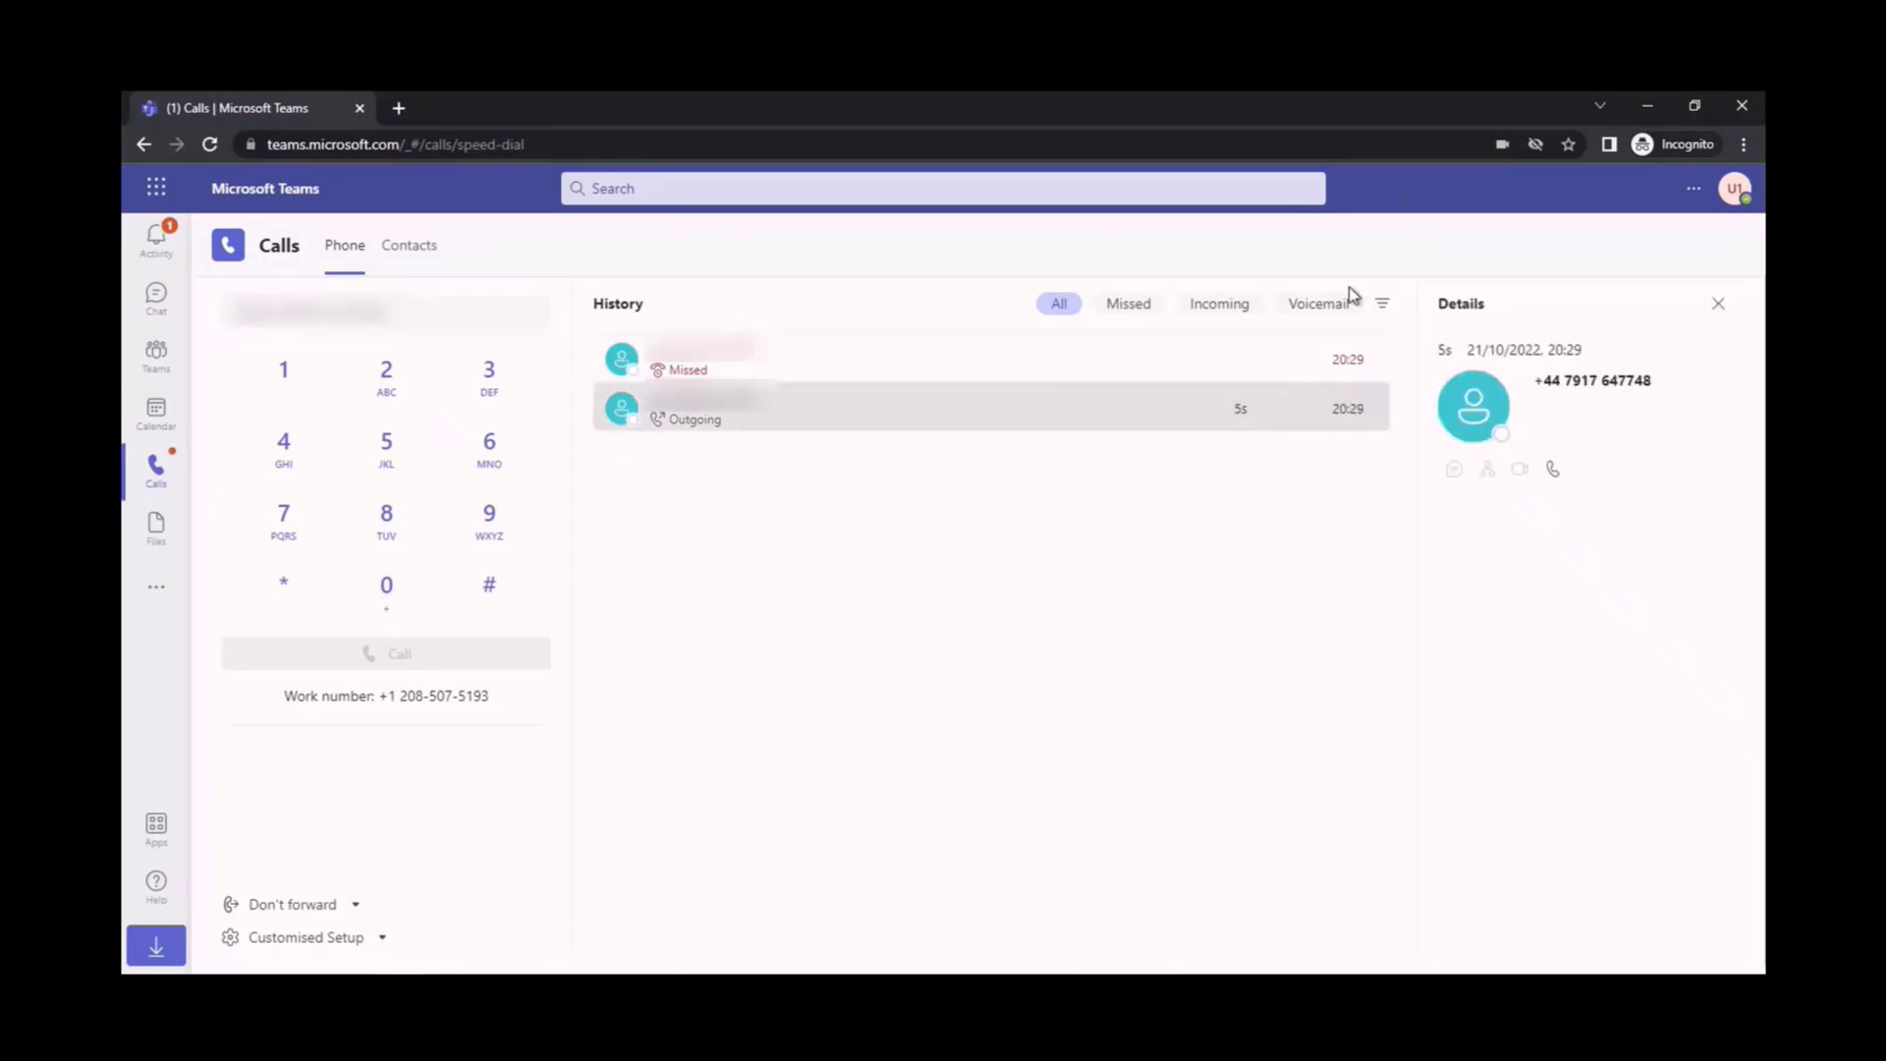
pyautogui.click(426, 657)
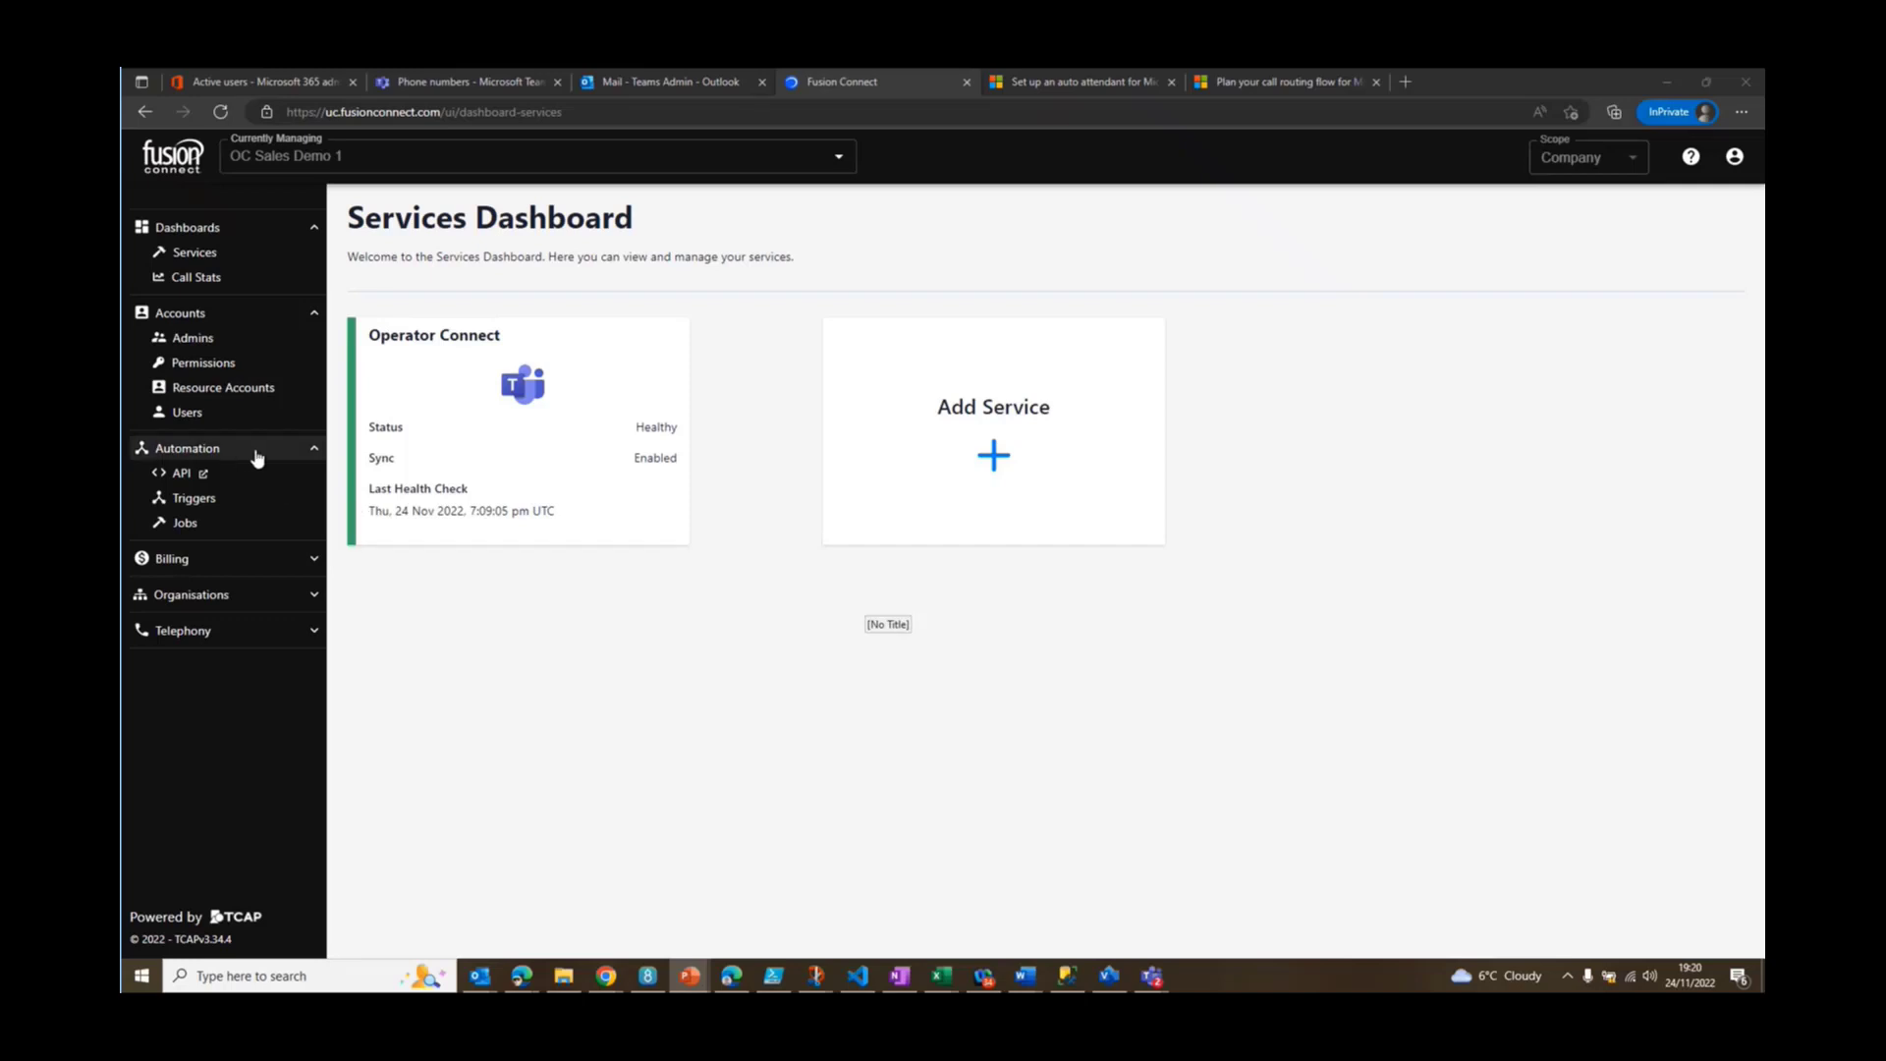
# Add a trigger named 'Trigger Example' with description 'this is an example of a trigger'
pyautogui.click(246, 497)
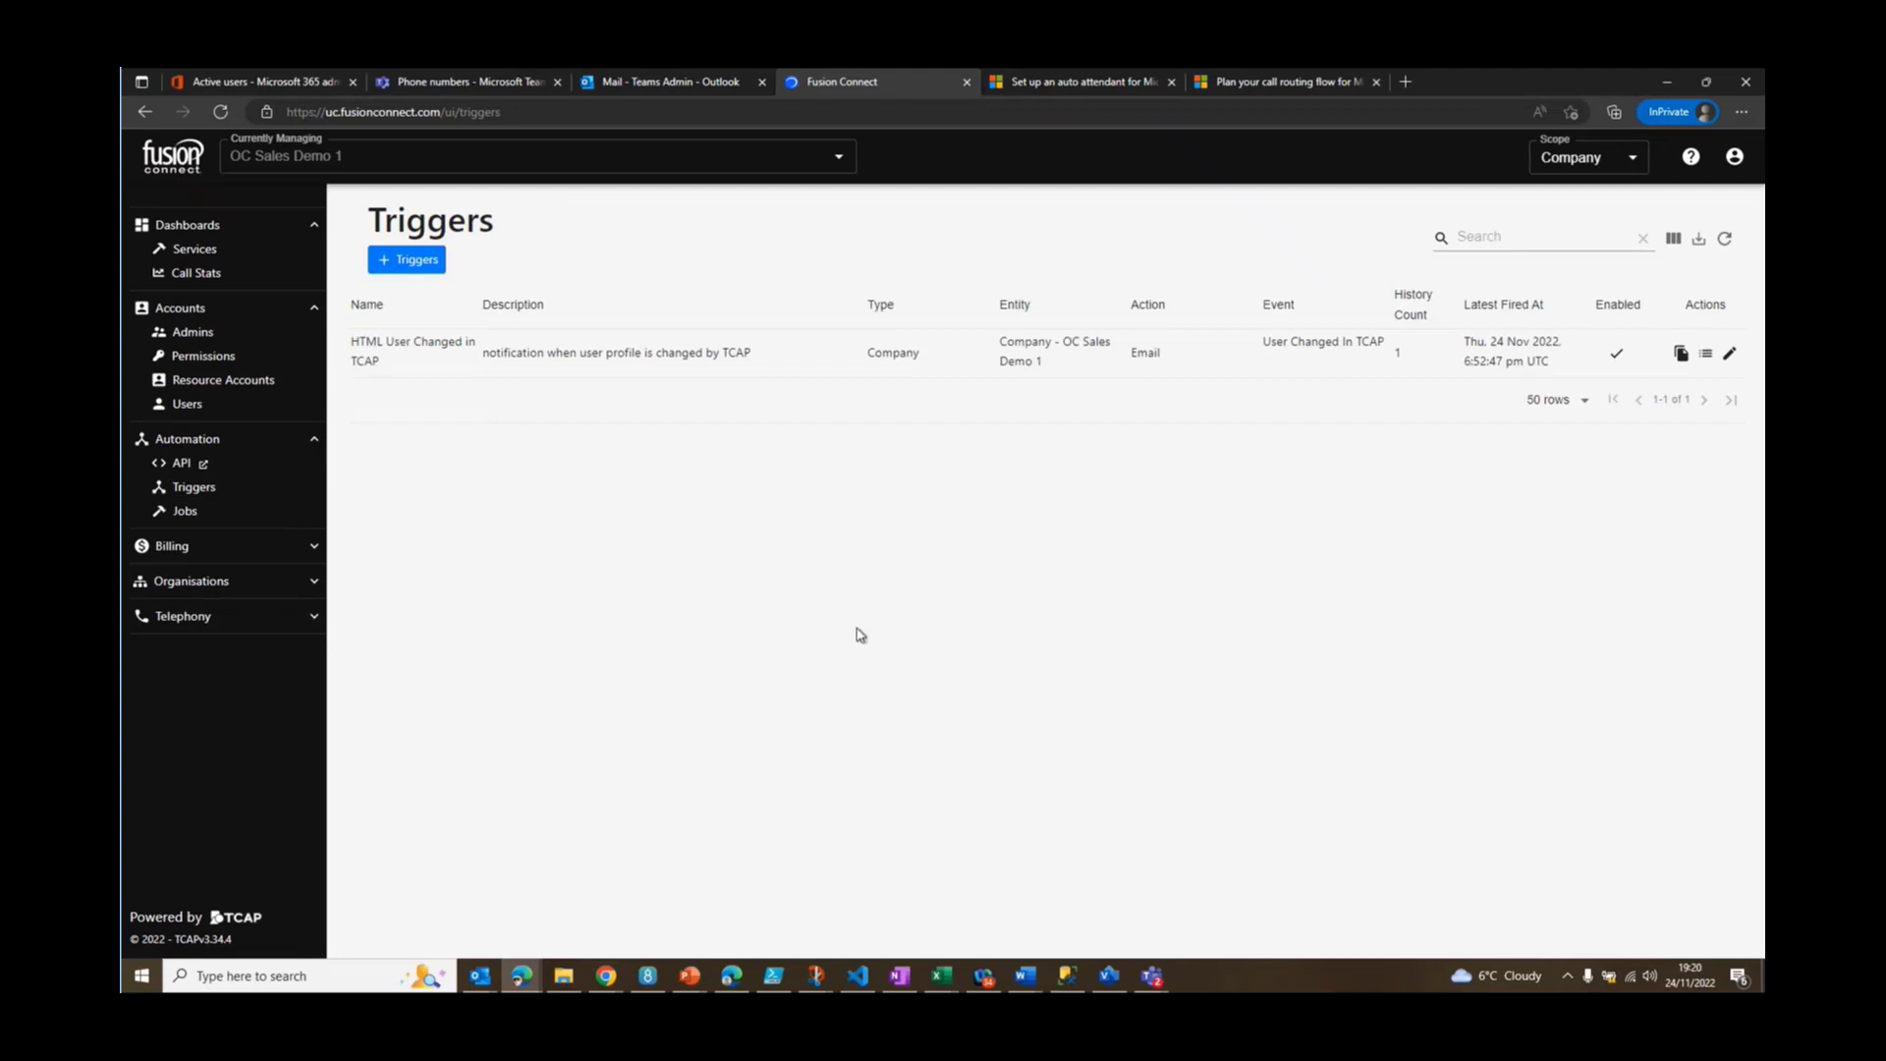
pyautogui.click(418, 261)
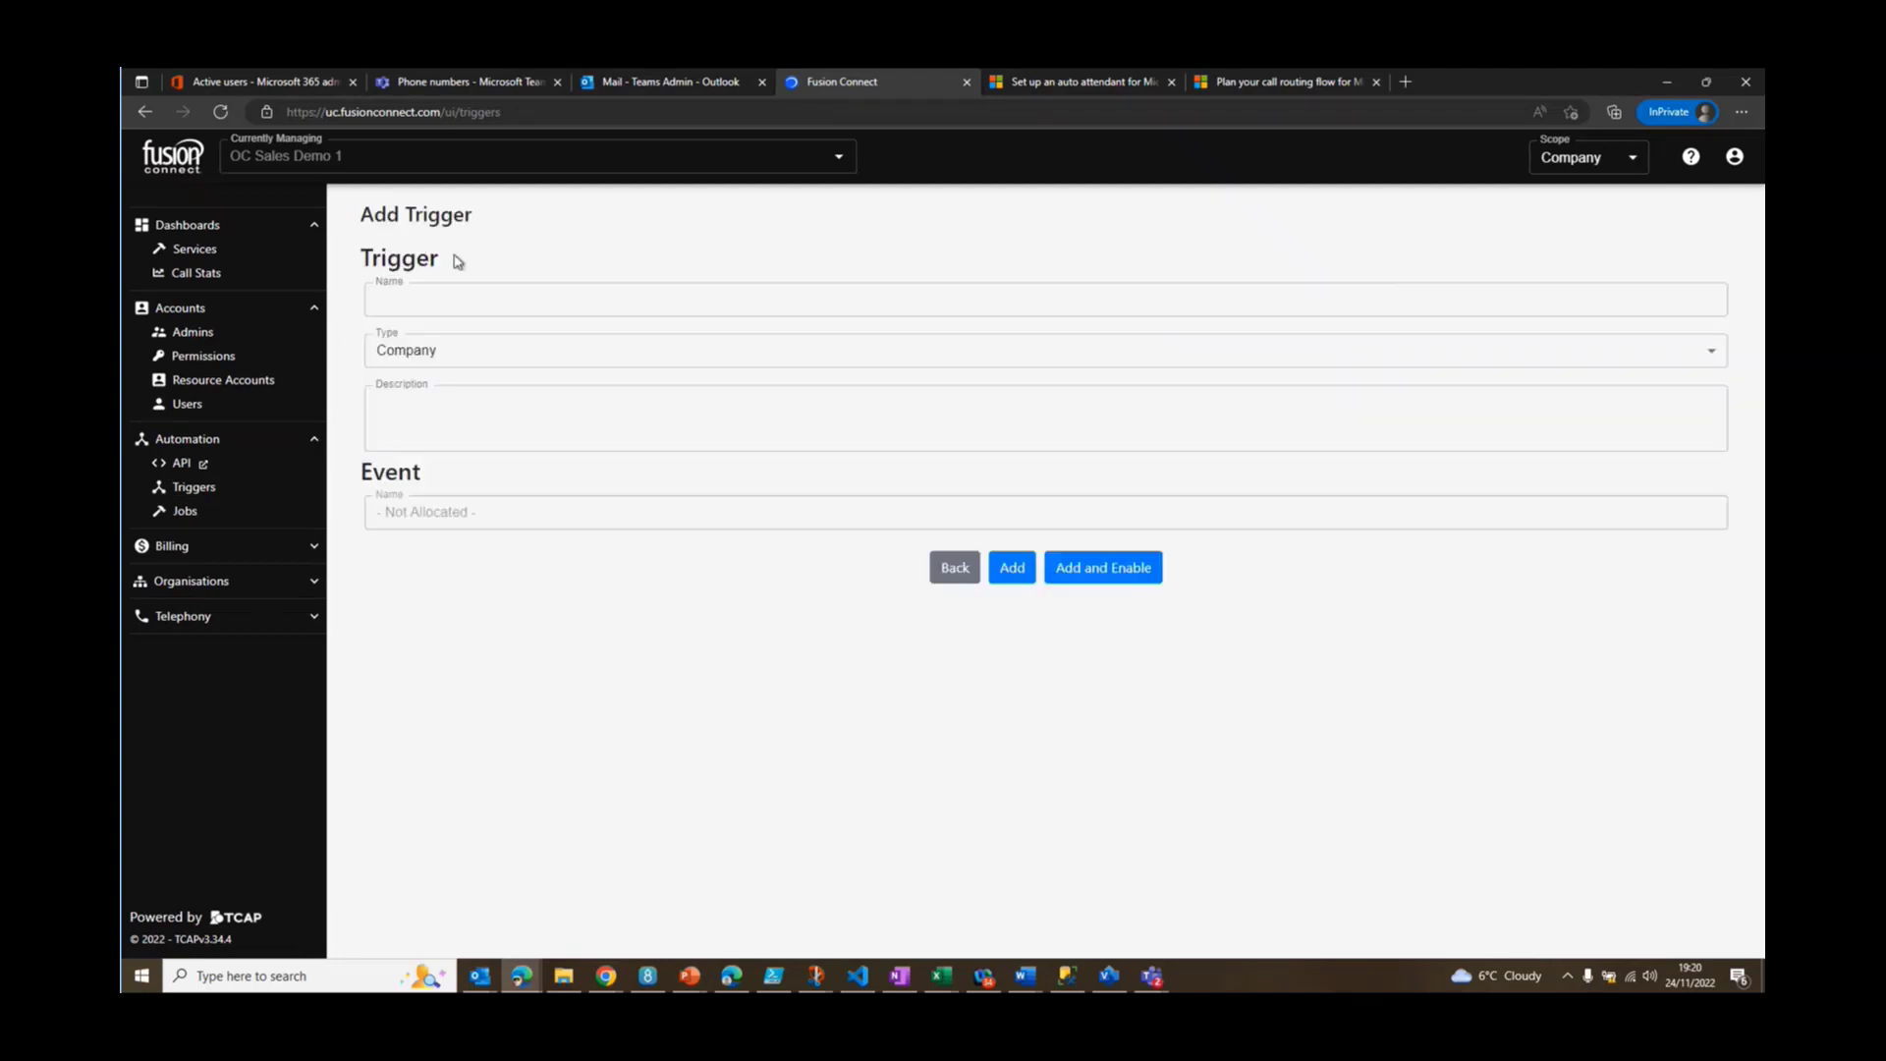
pyautogui.click(446, 311)
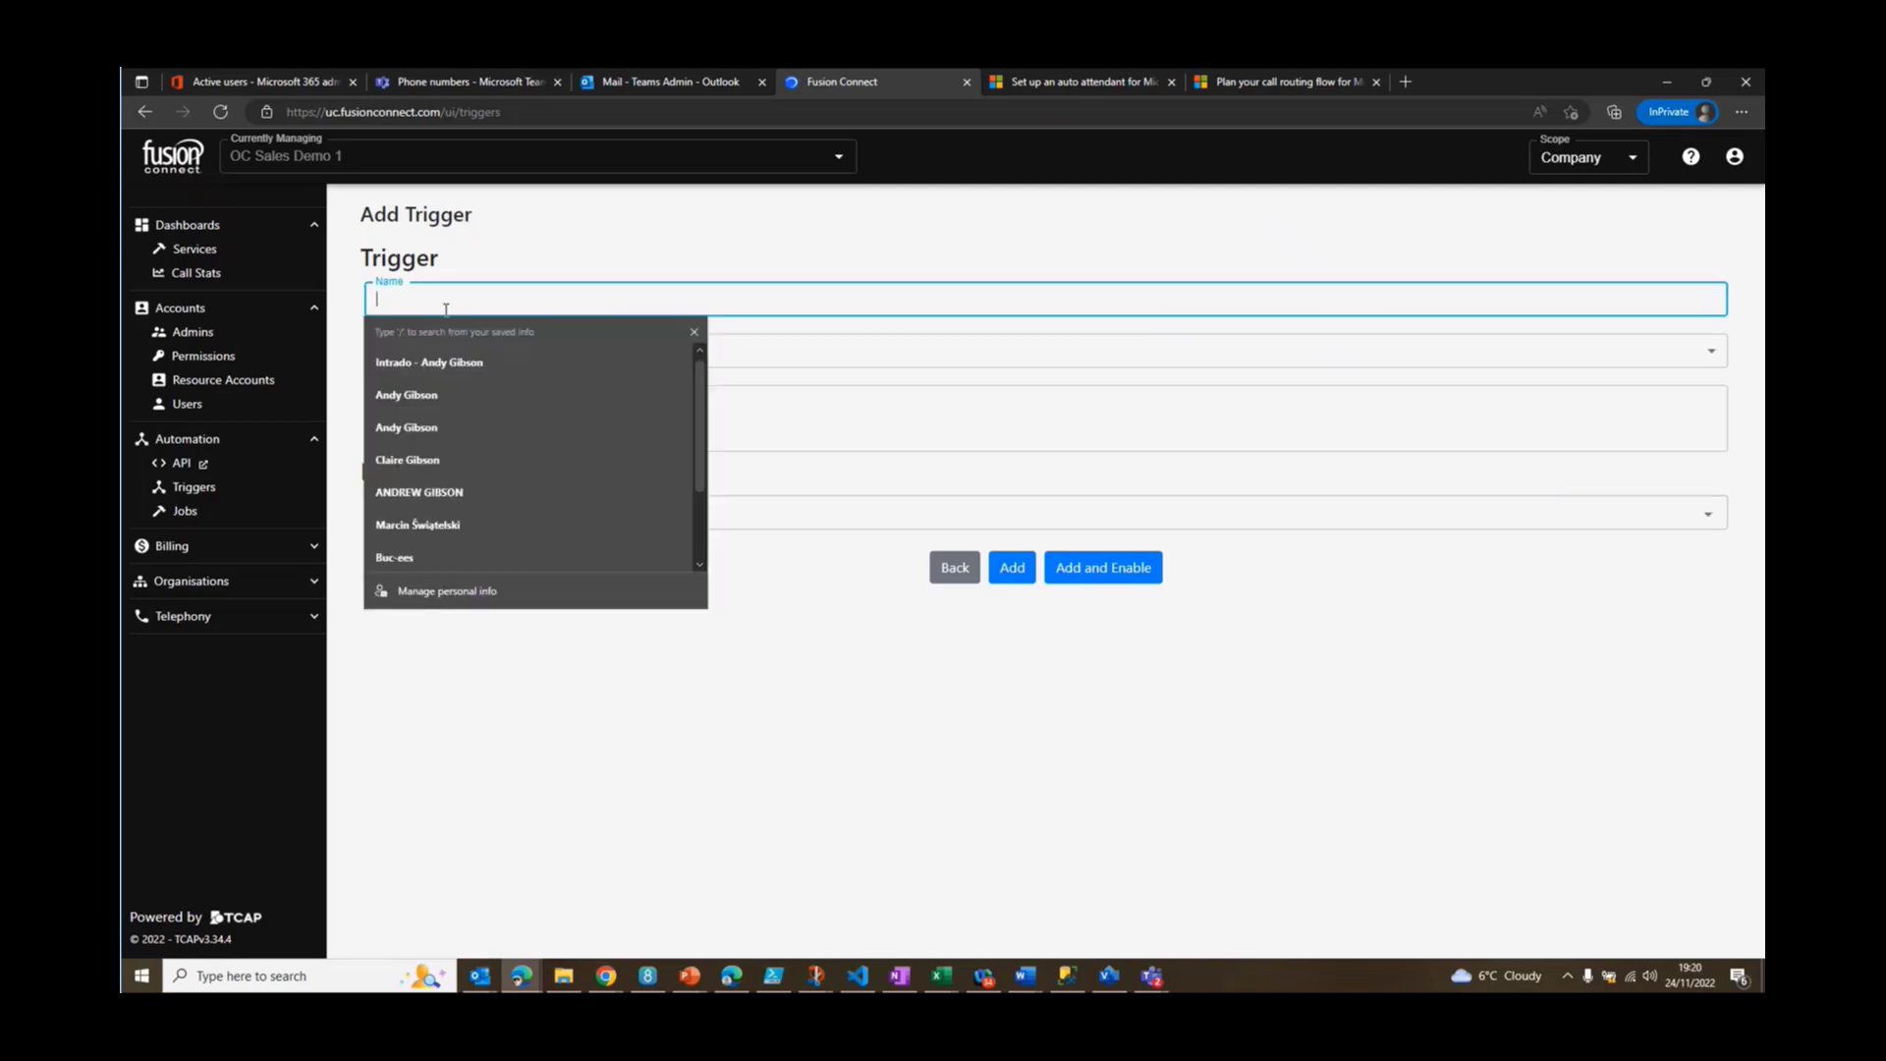
pyautogui.write('Trigger Exa')
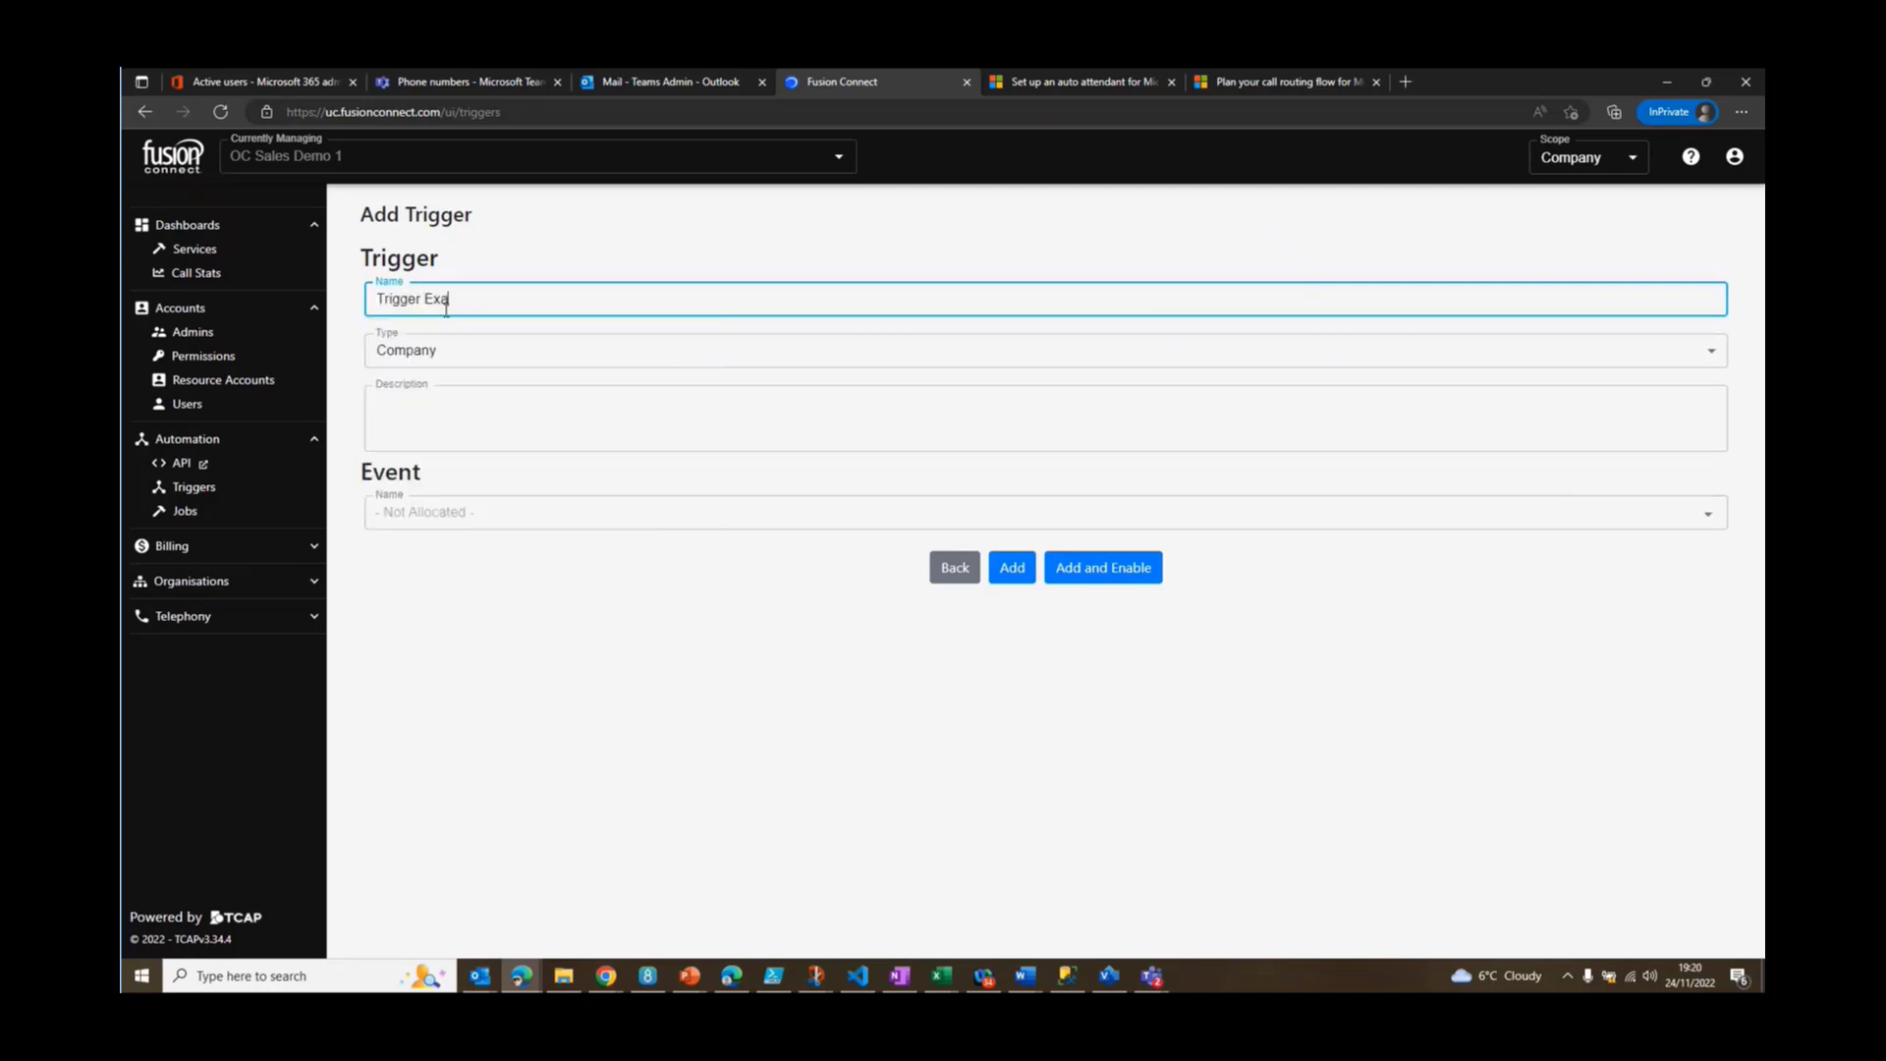
pyautogui.write('mple')
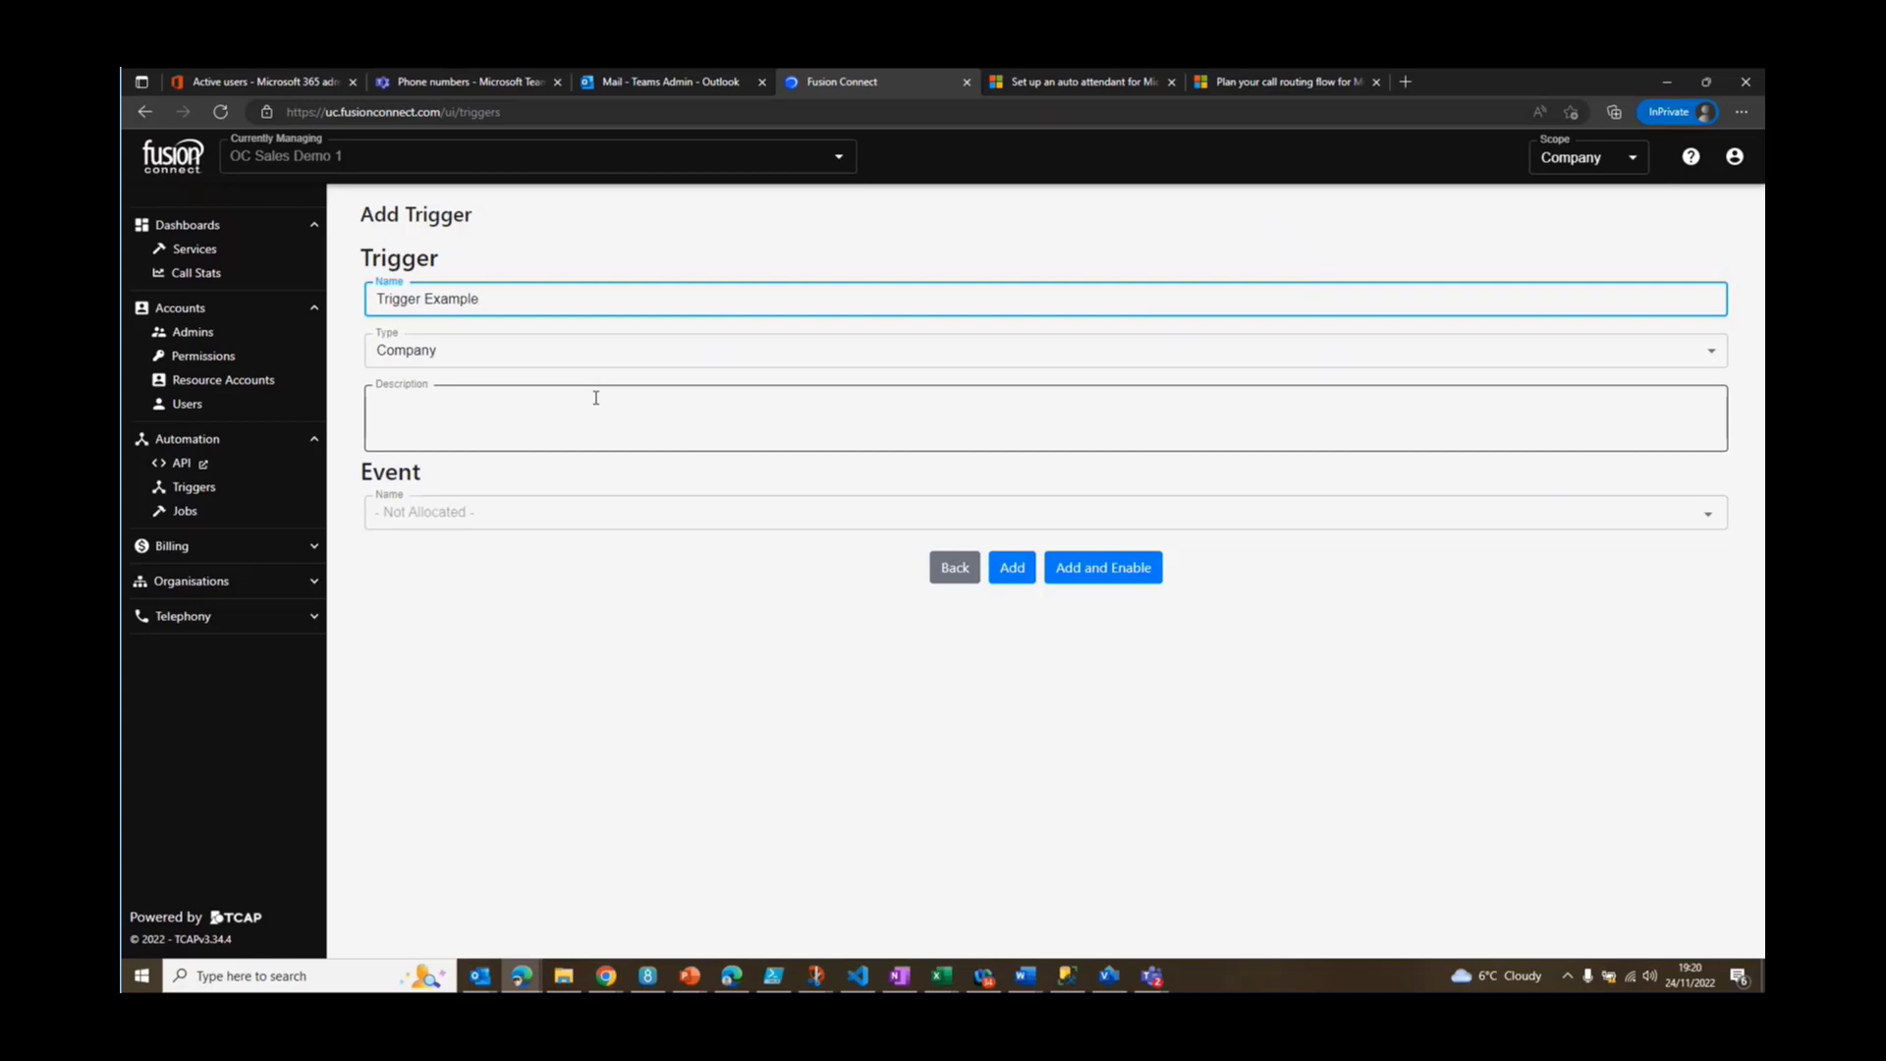
pyautogui.click(599, 428)
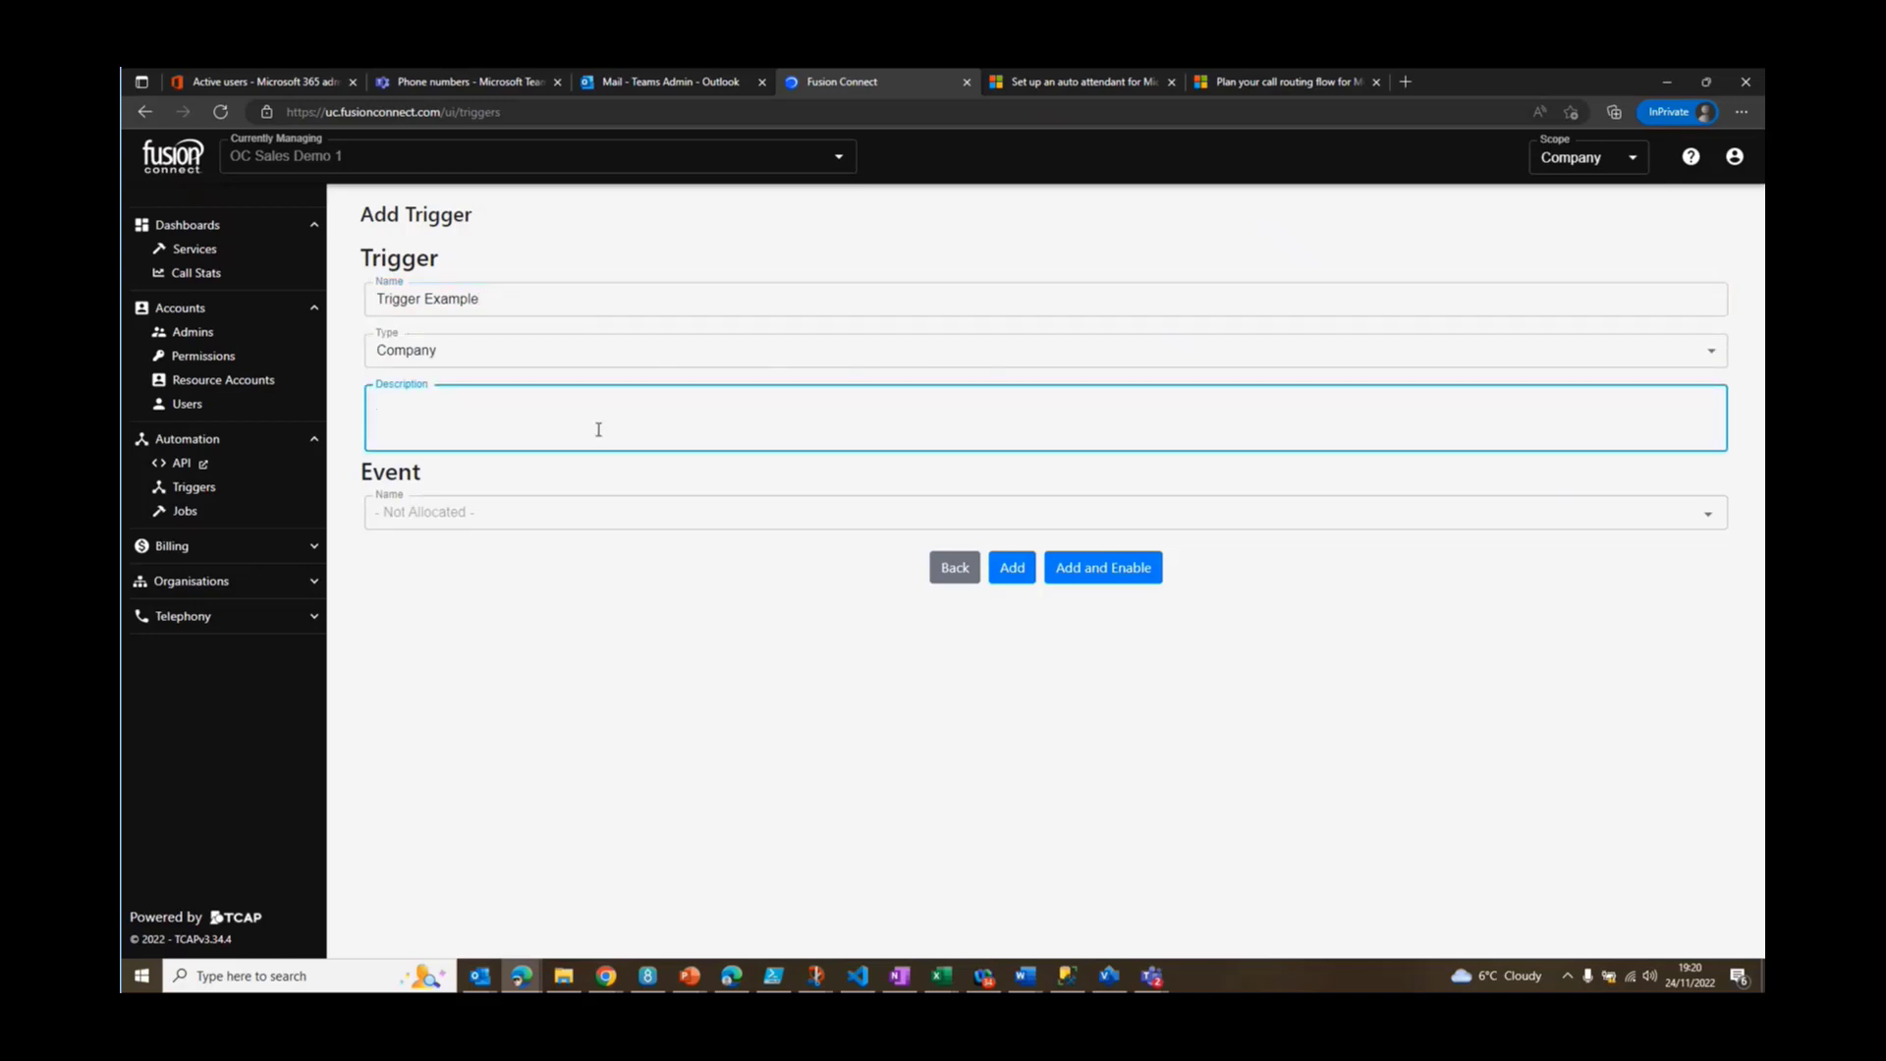
pyautogui.write('this is an example of a trigger')
# Choose User Changed In TCAP as the trigger's Event Name
pyautogui.click(613, 508)
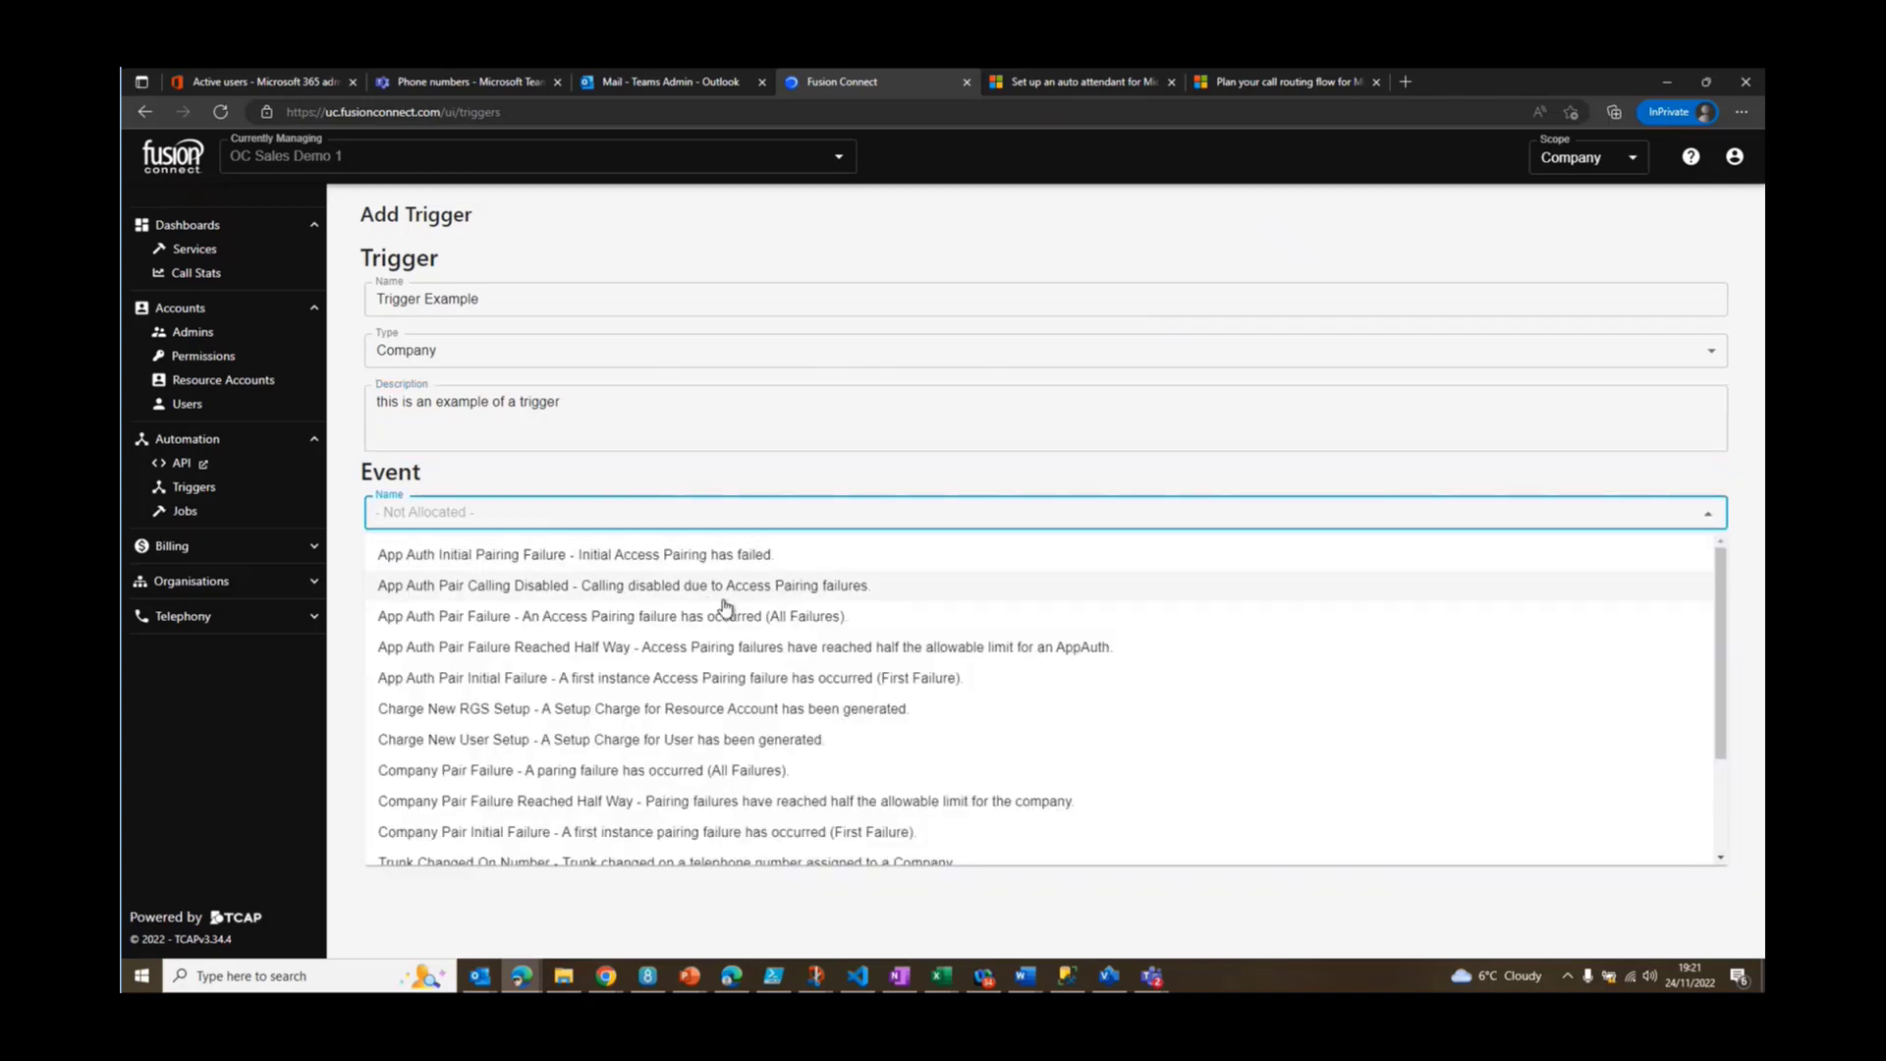
pyautogui.scroll(-1, 726, 607)
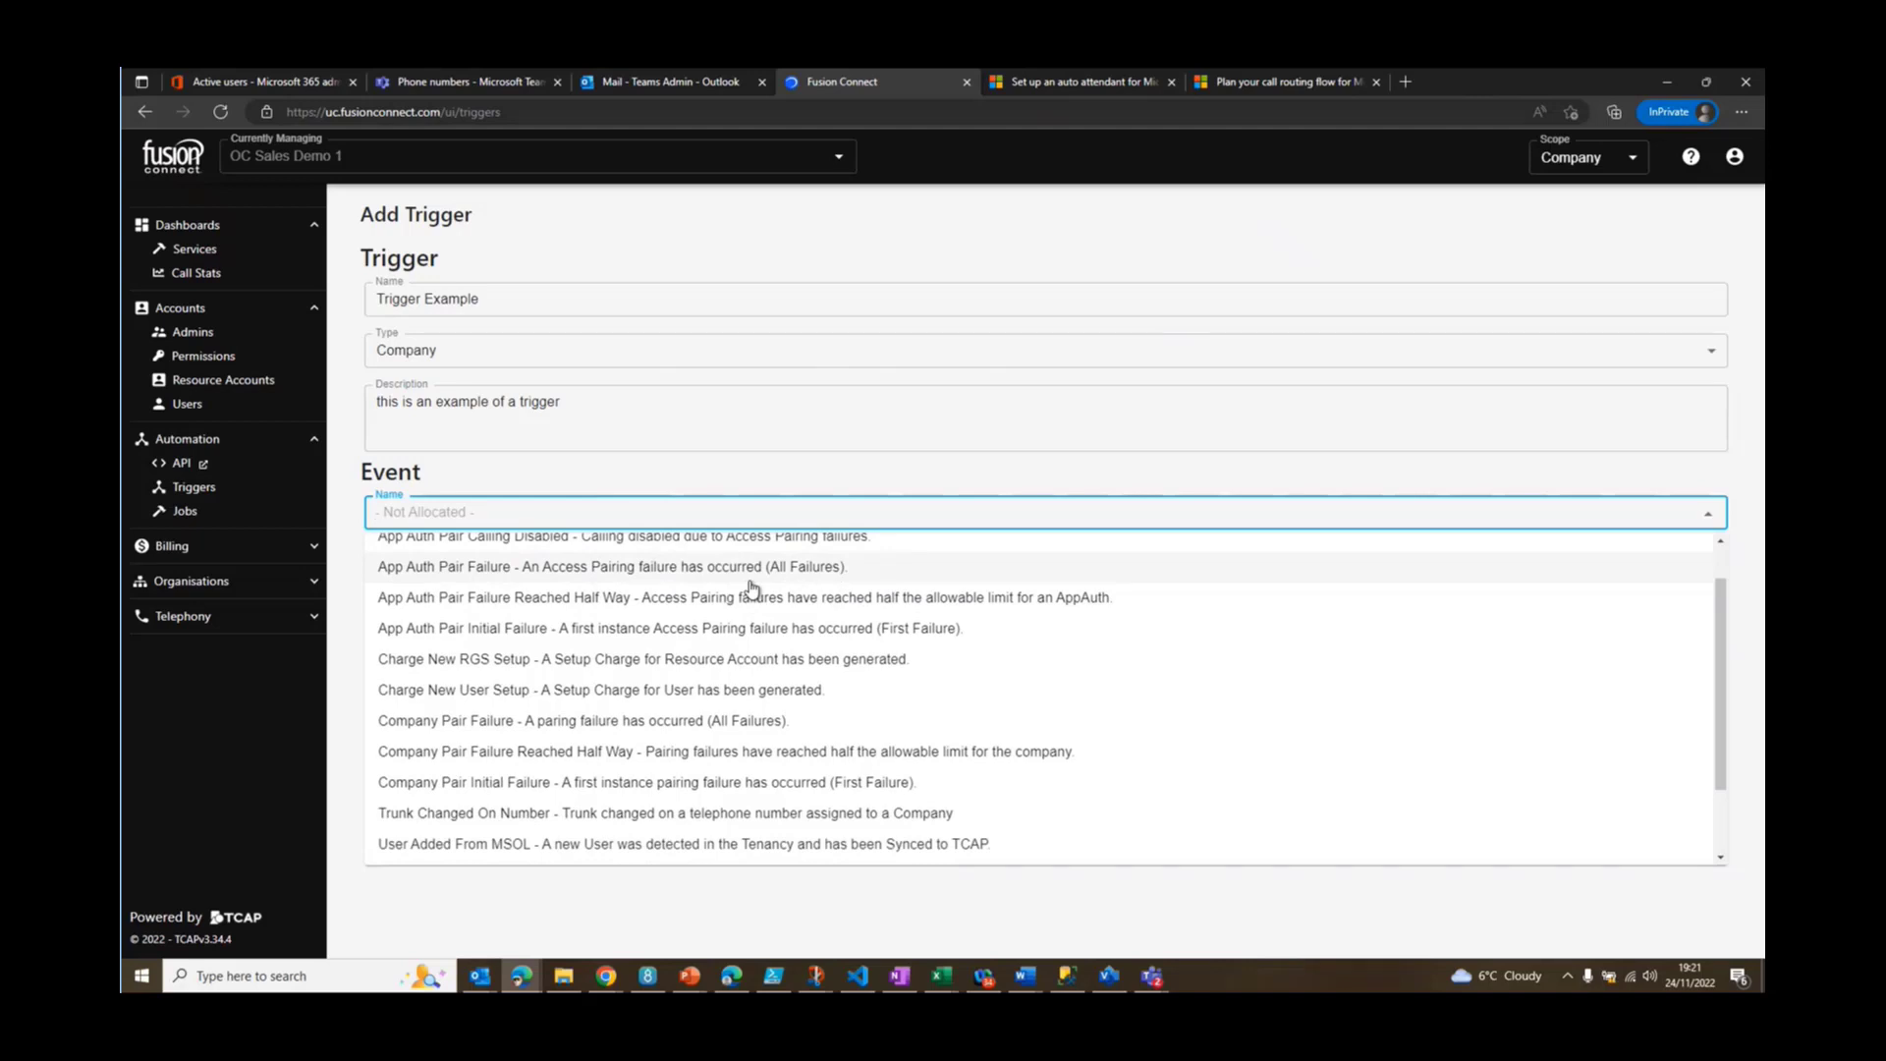
pyautogui.scroll(-2, 746, 668)
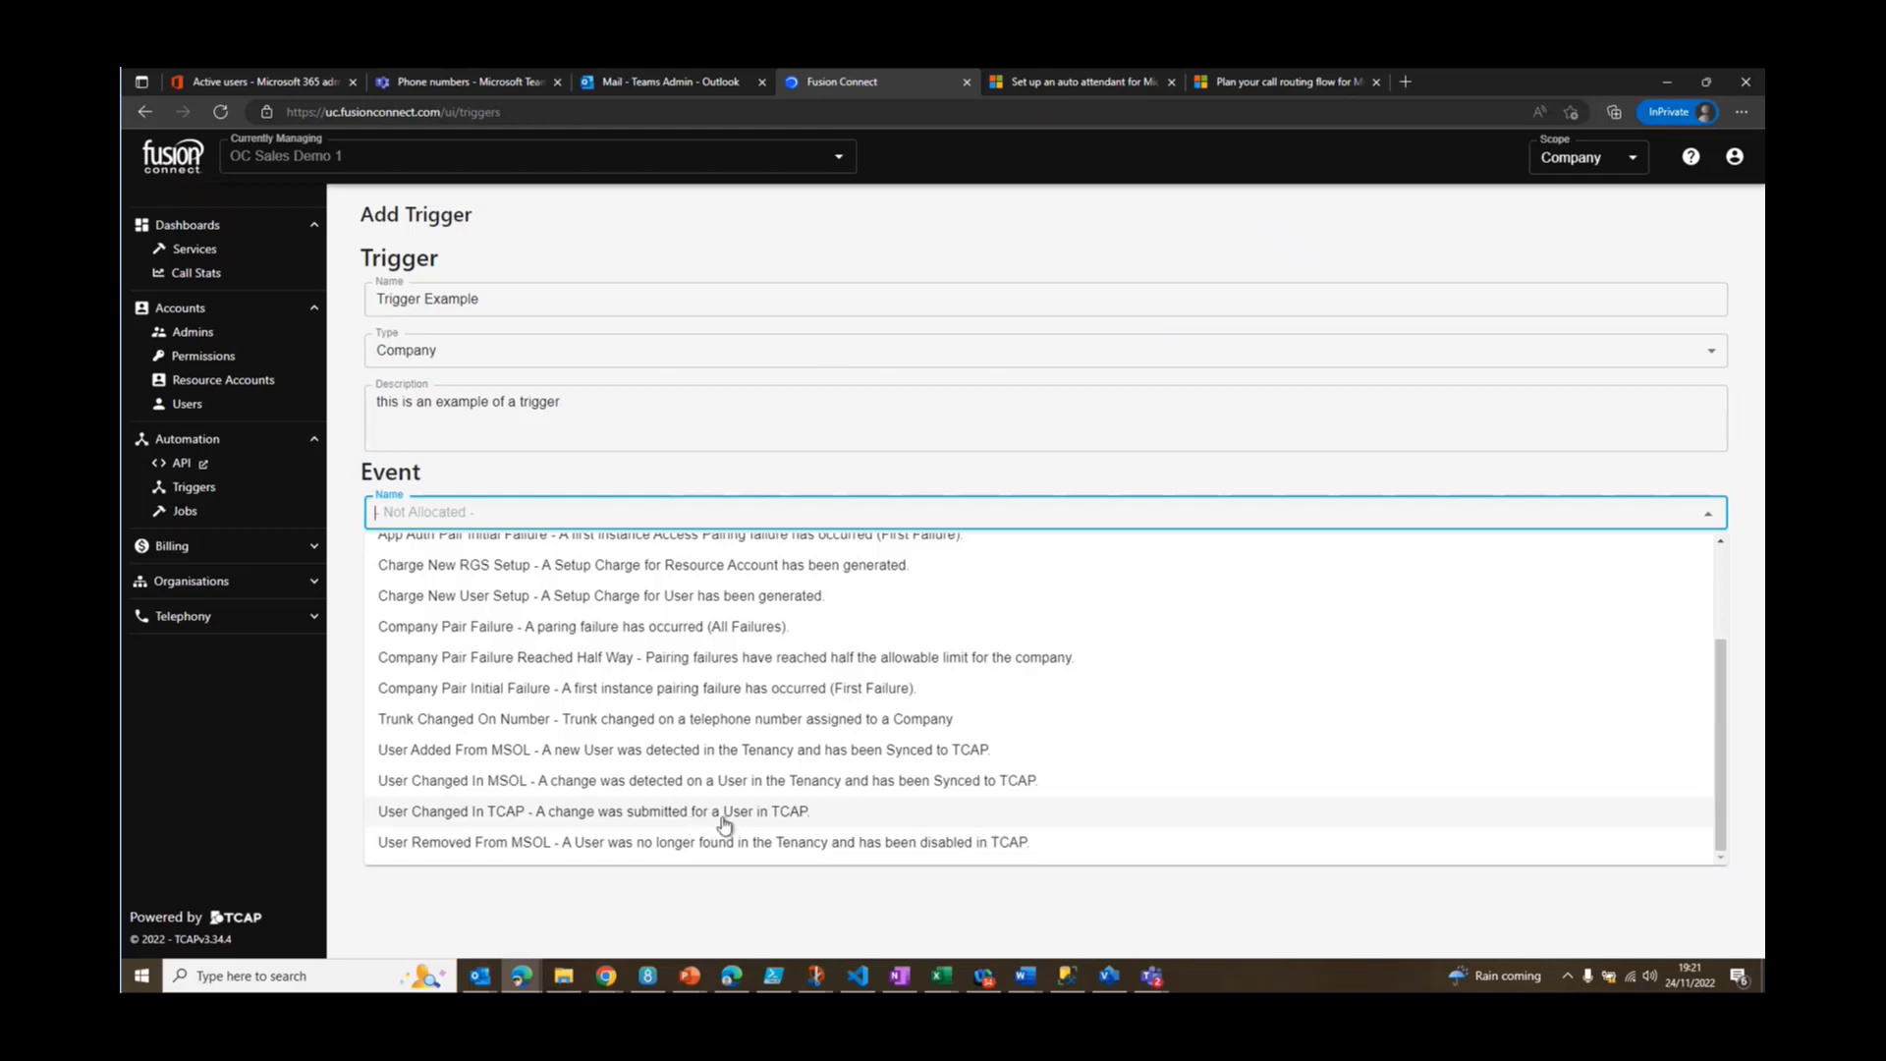
pyautogui.click(746, 813)
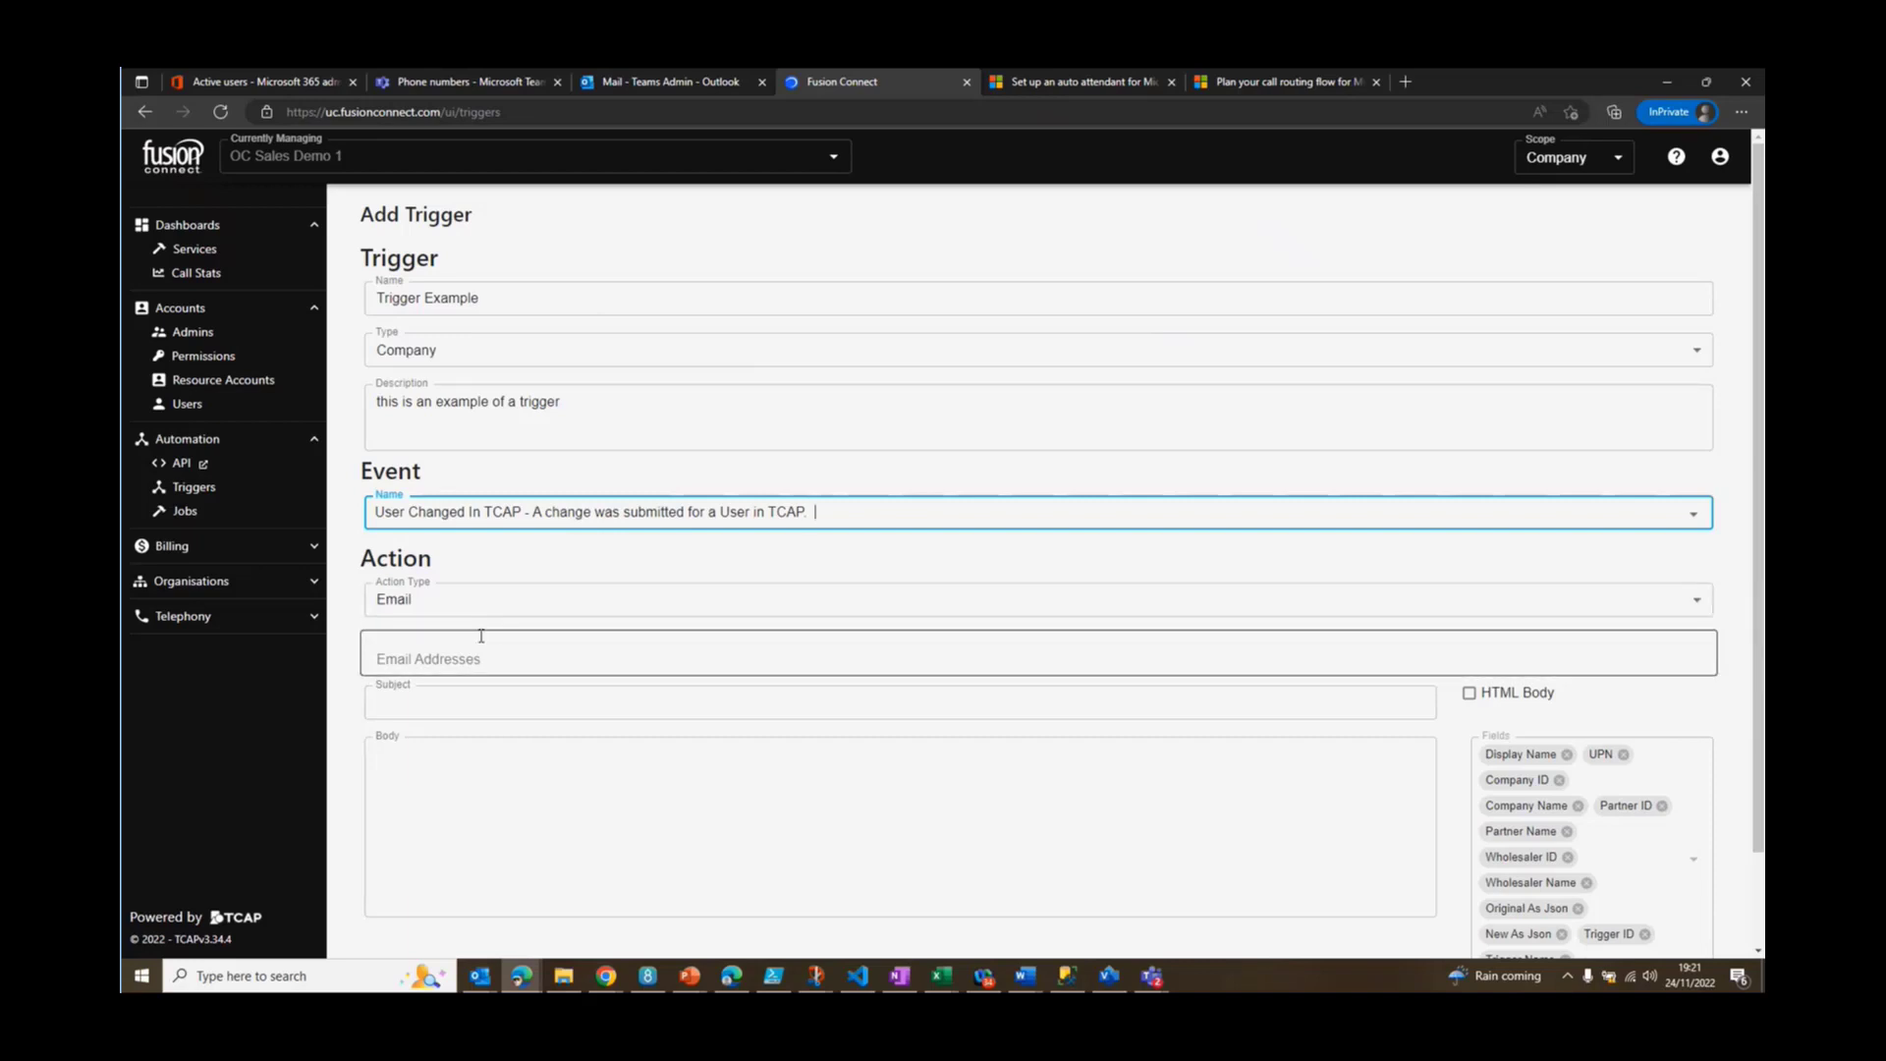
# Keep the action type as Email and add the admin address as the single recipient
pyautogui.click(533, 611)
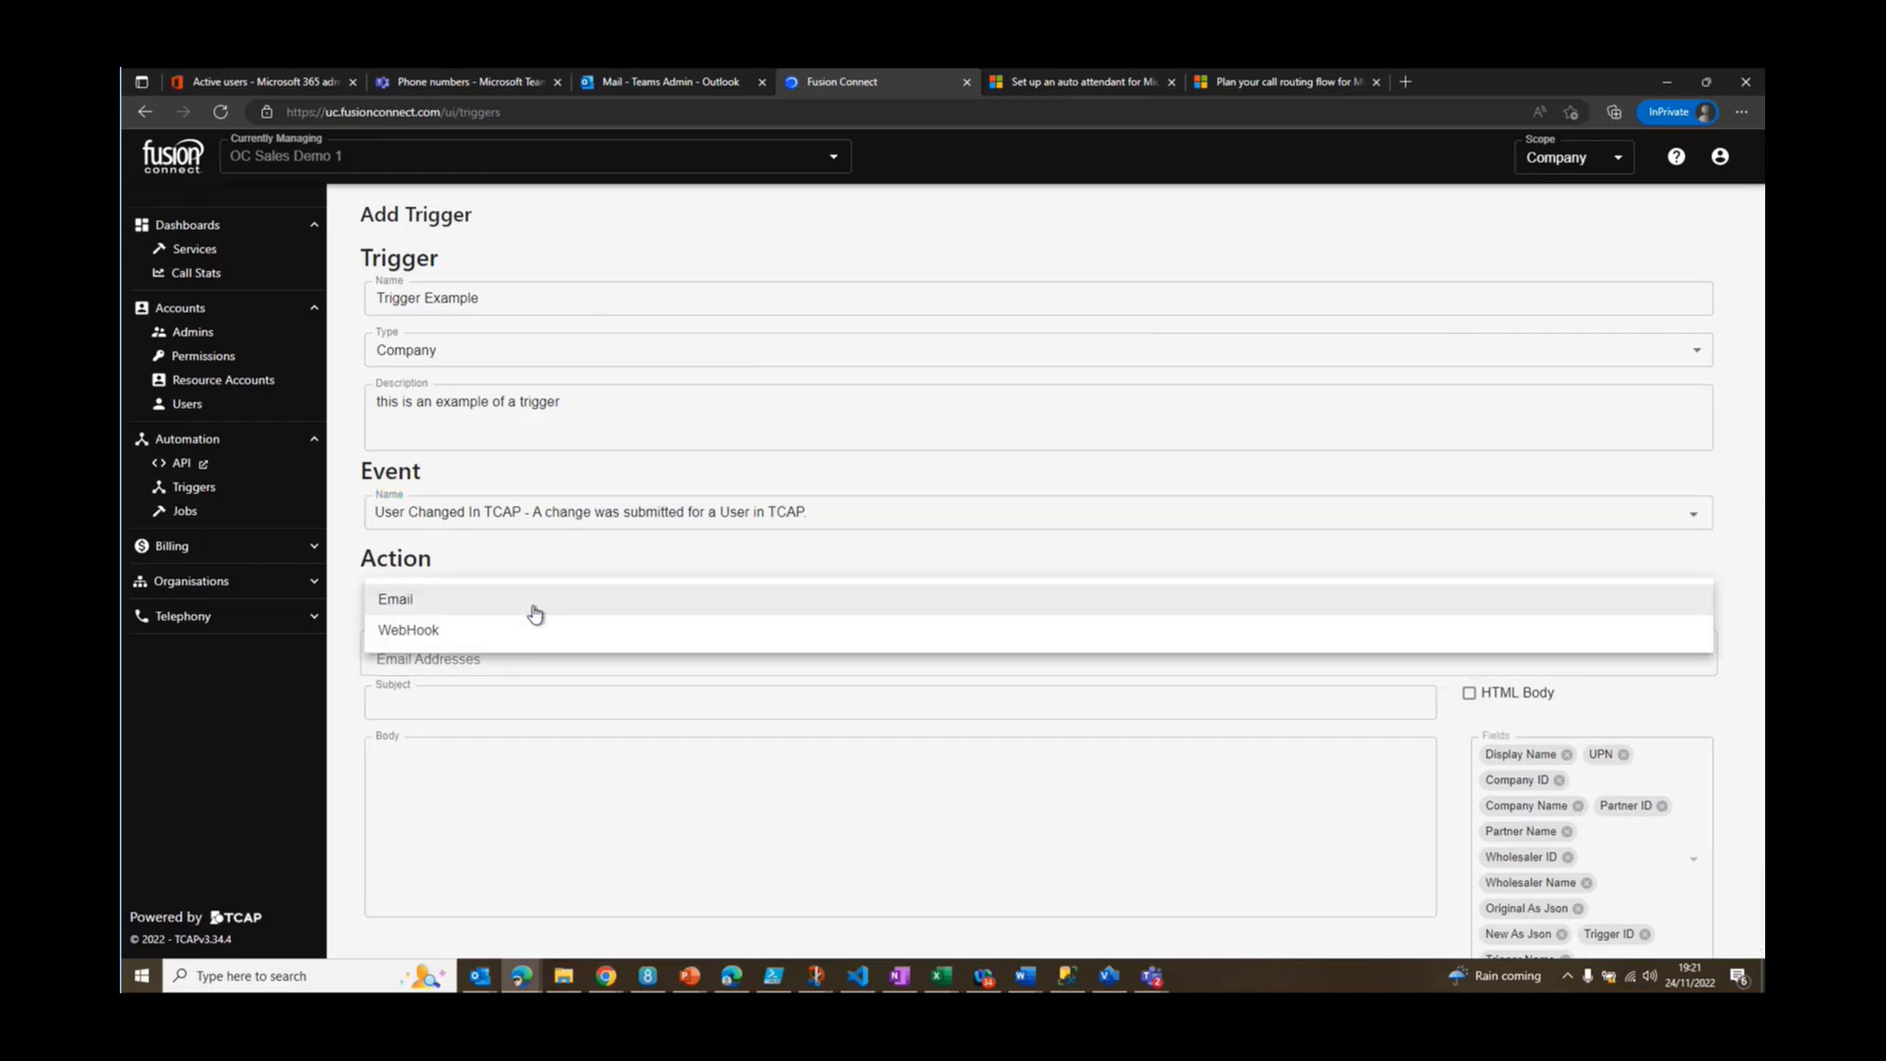
pyautogui.click(493, 637)
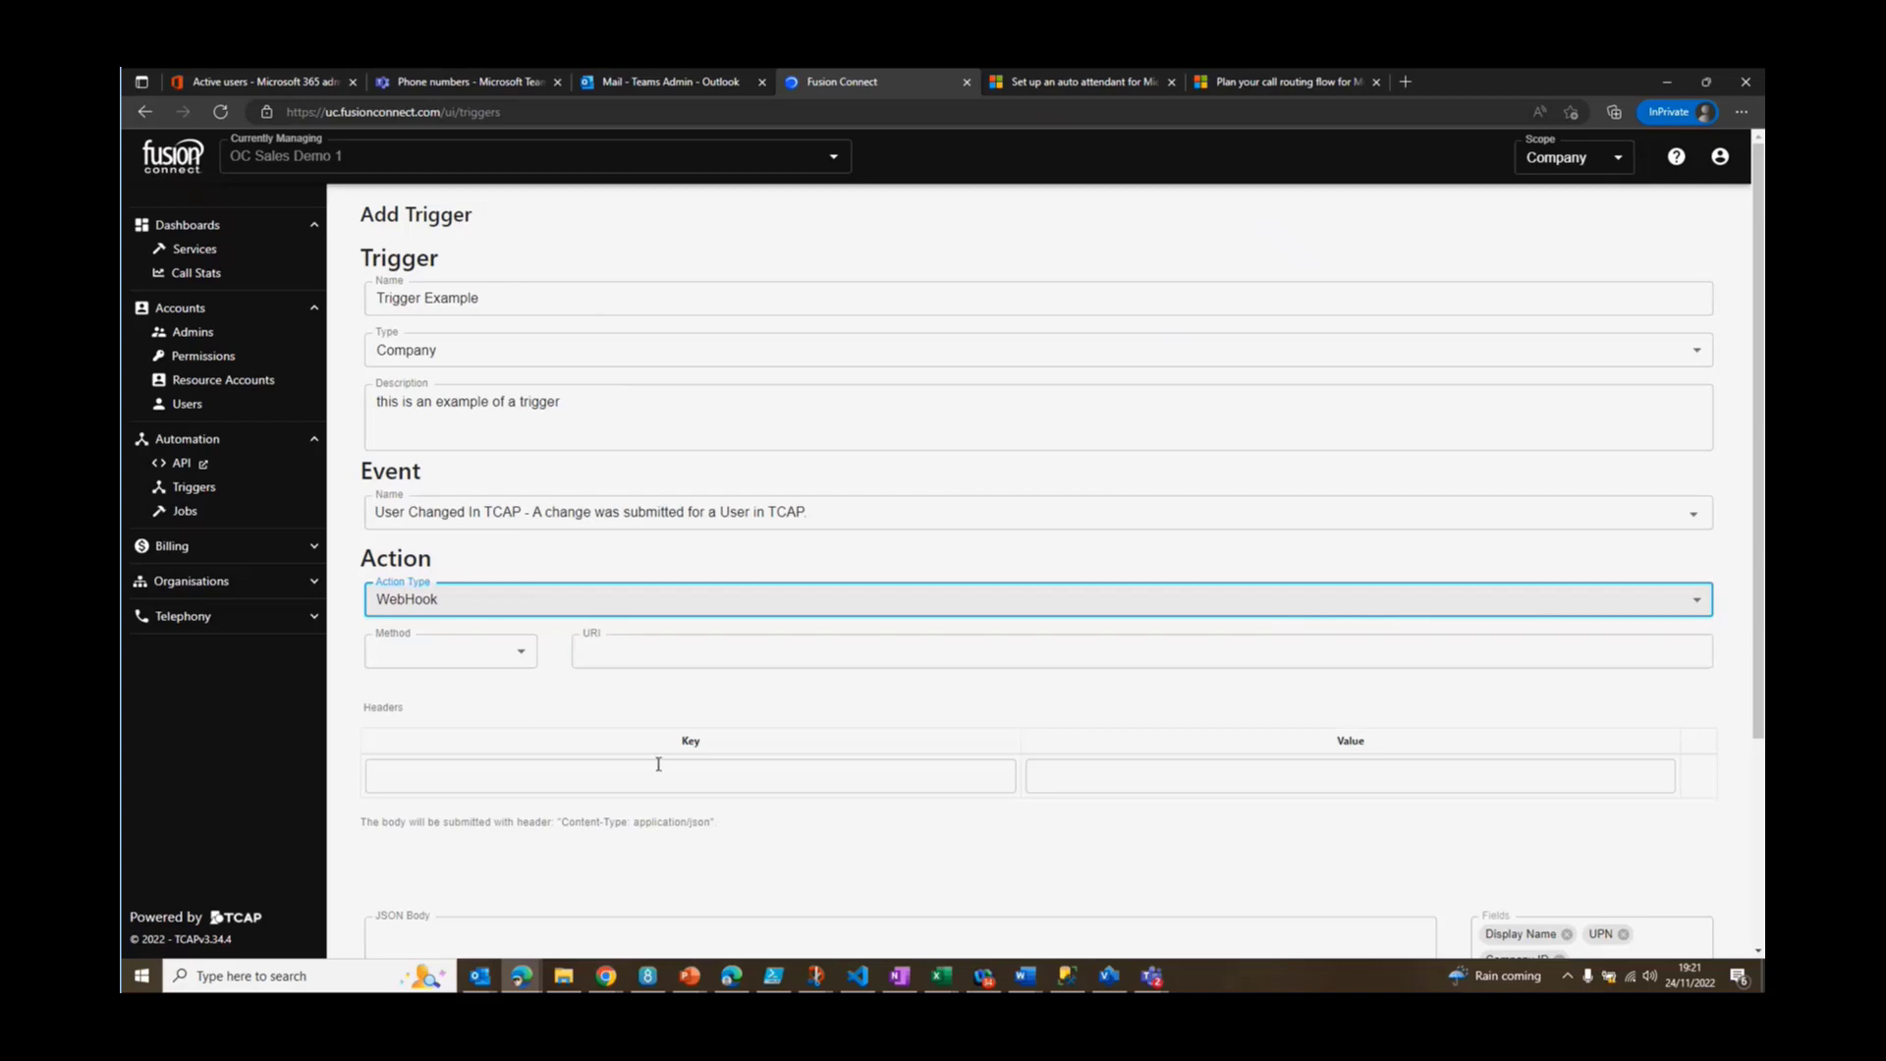
pyautogui.click(585, 611)
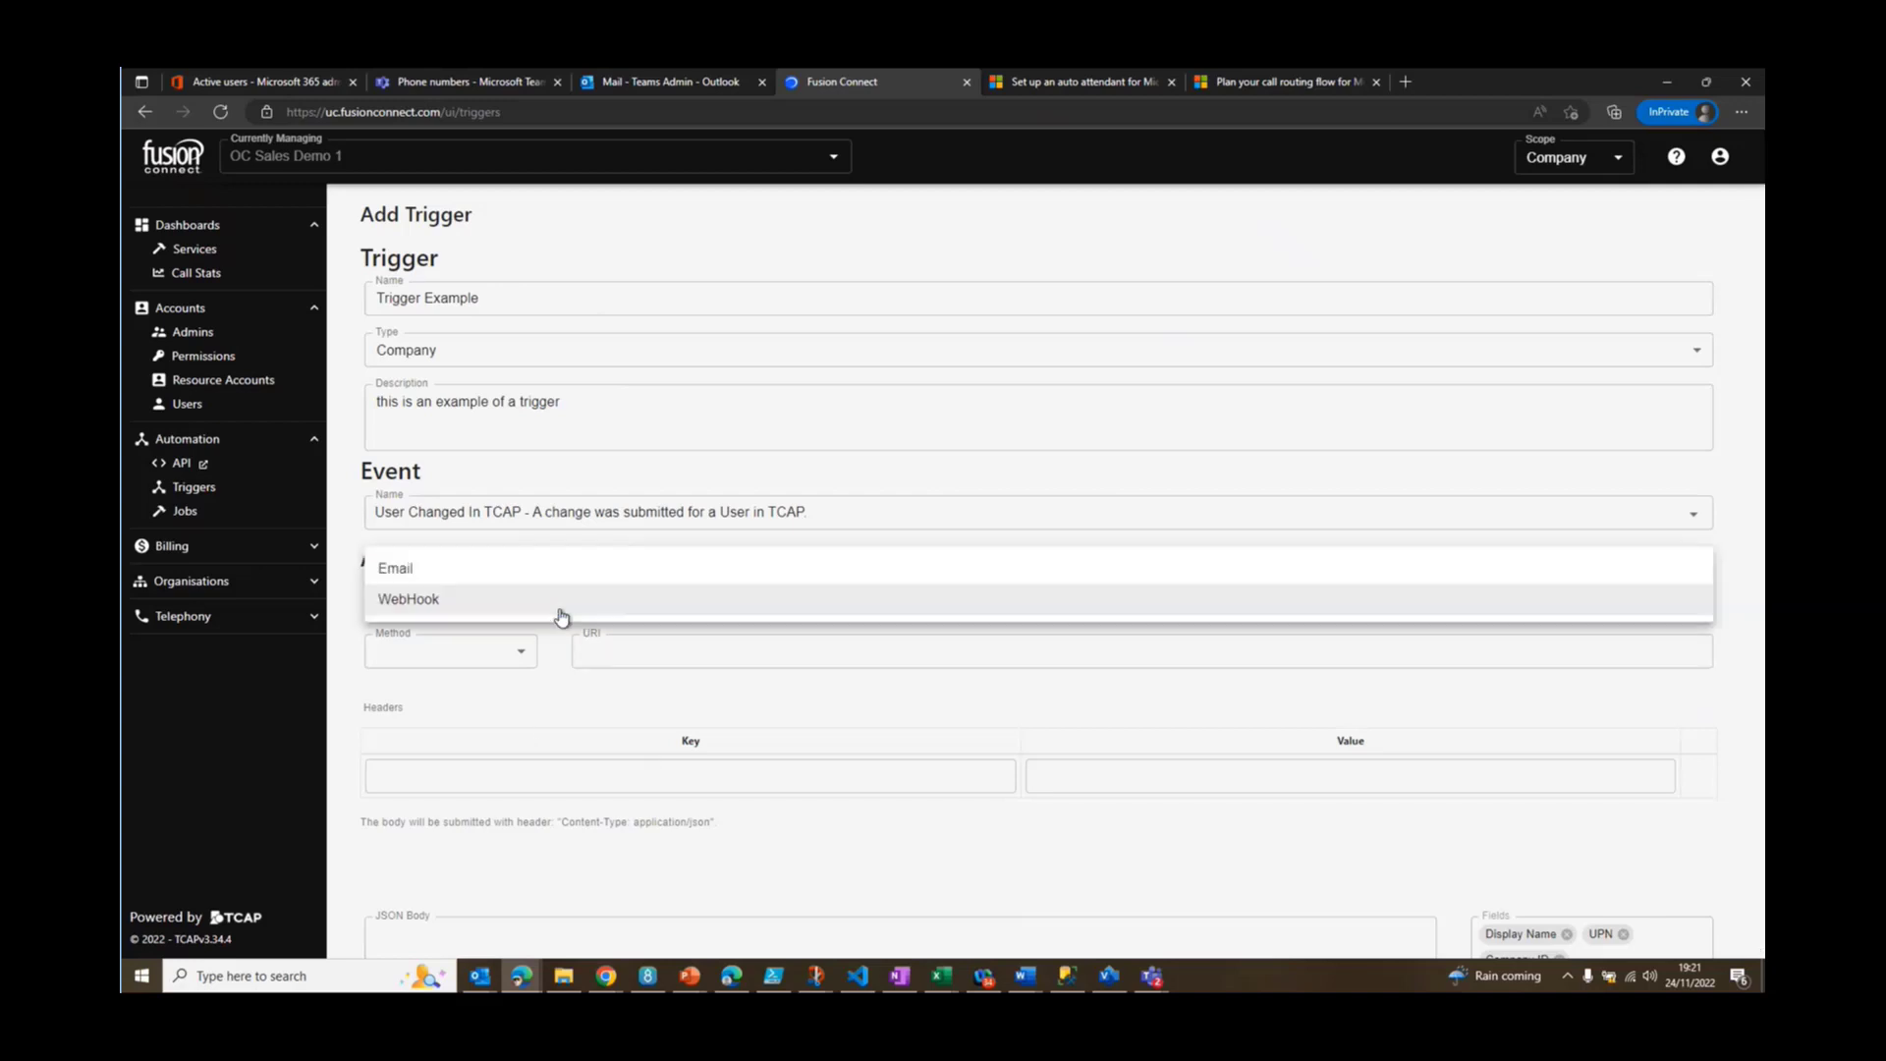
pyautogui.click(457, 578)
pyautogui.click(526, 652)
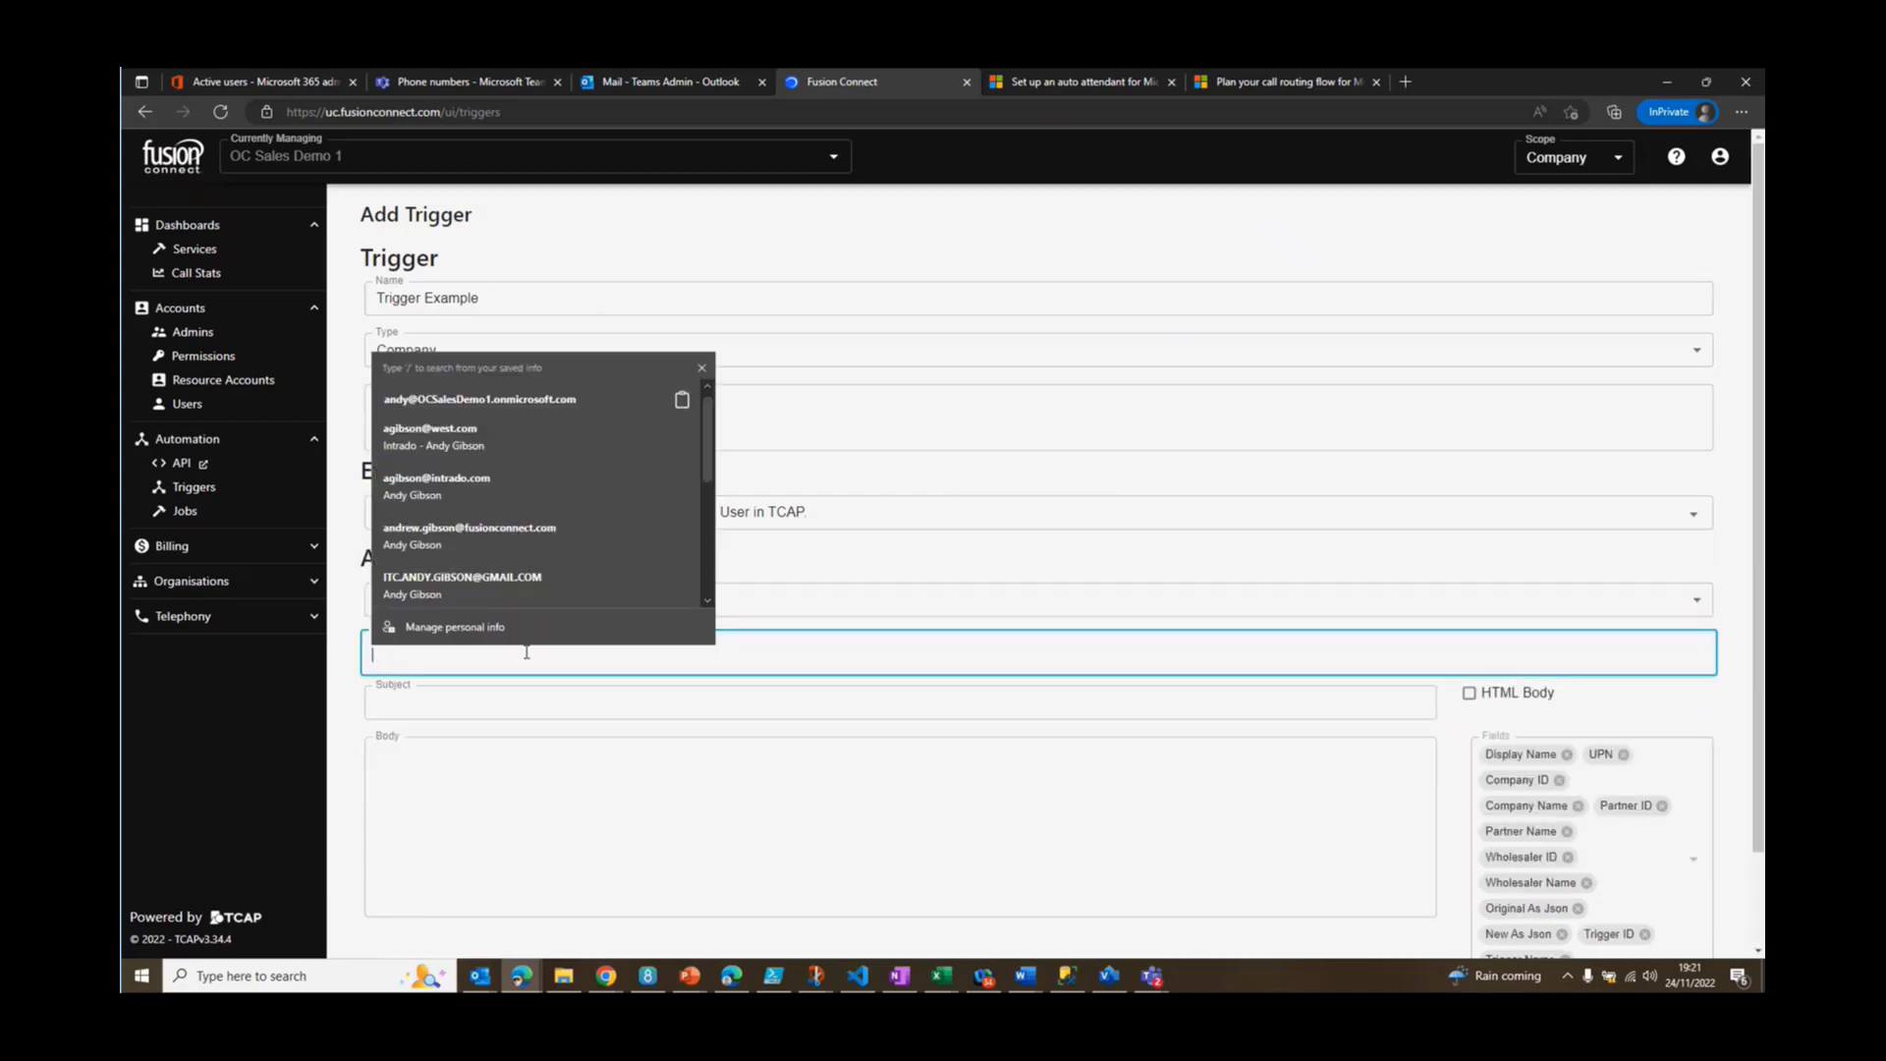
pyautogui.hotkey('ctrl', 'v')
pyautogui.click(526, 722)
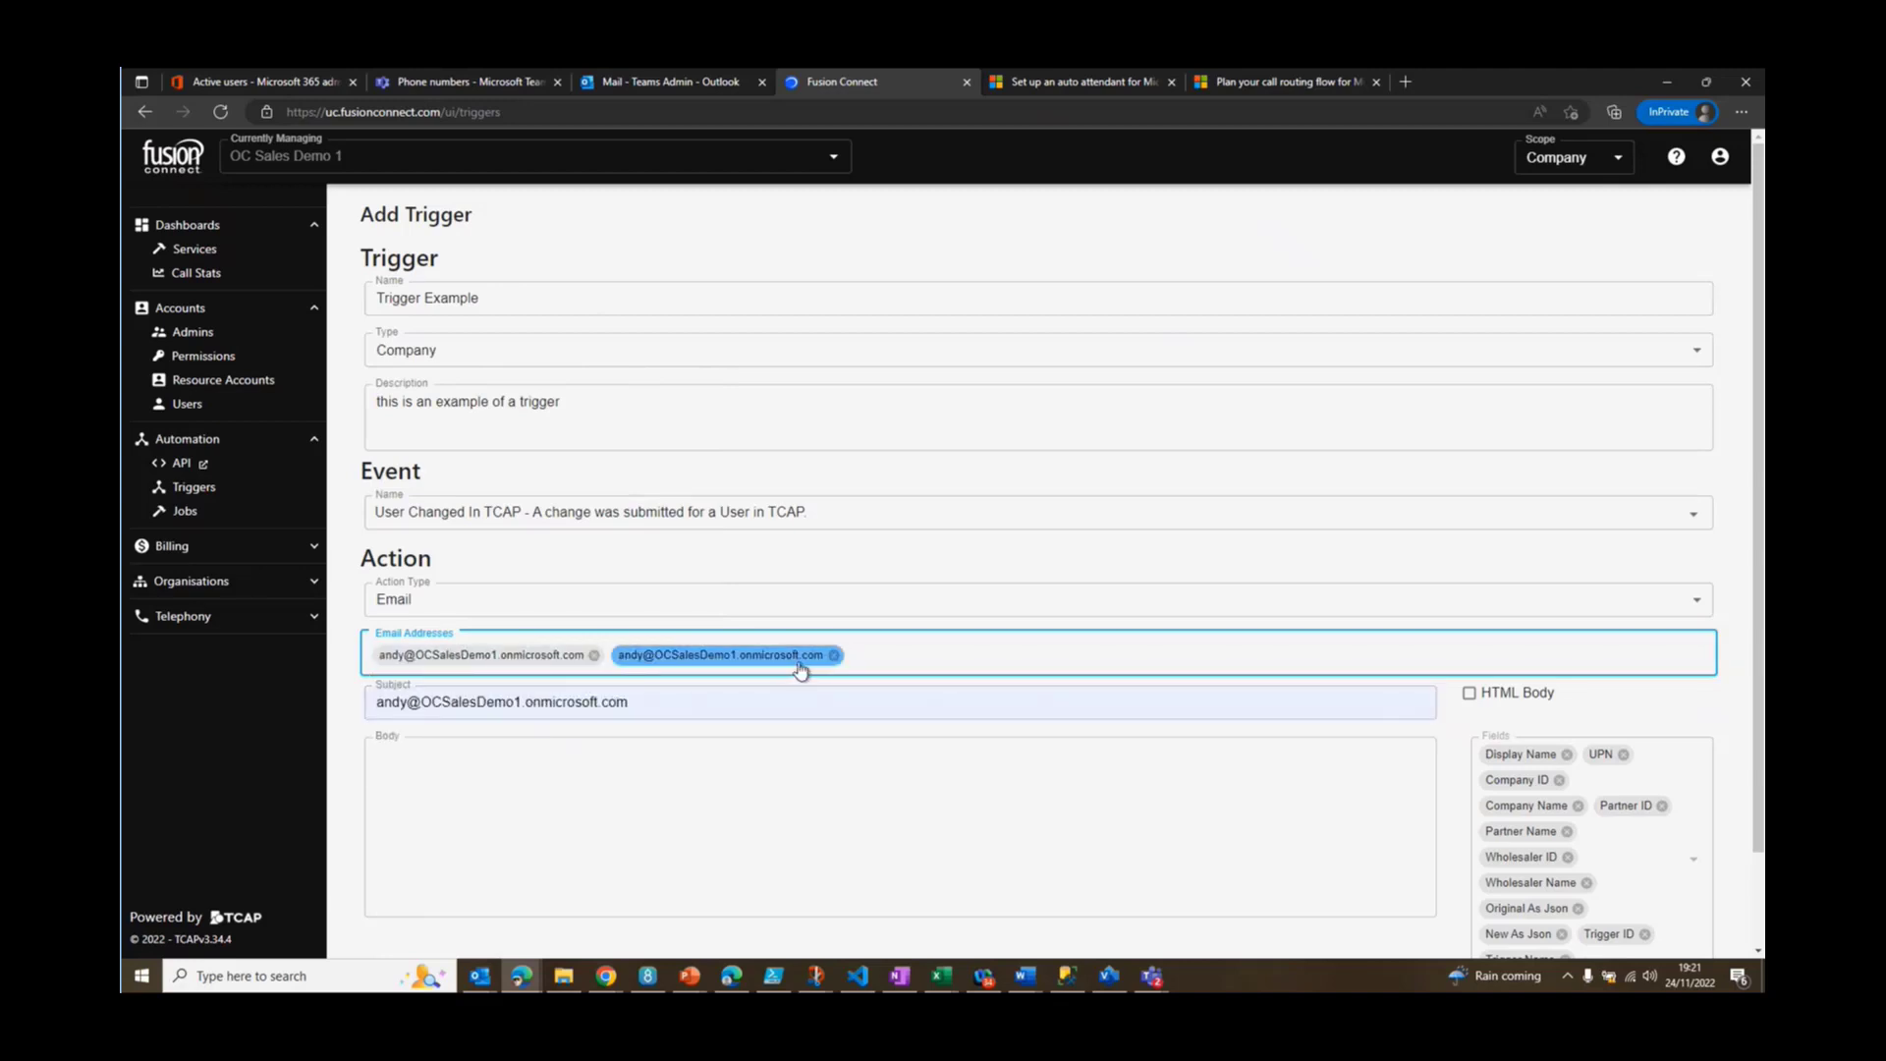
pyautogui.click(832, 656)
# Set the subject to Display Name '- Updated in' Company Name placeholders
pyautogui.click(697, 703)
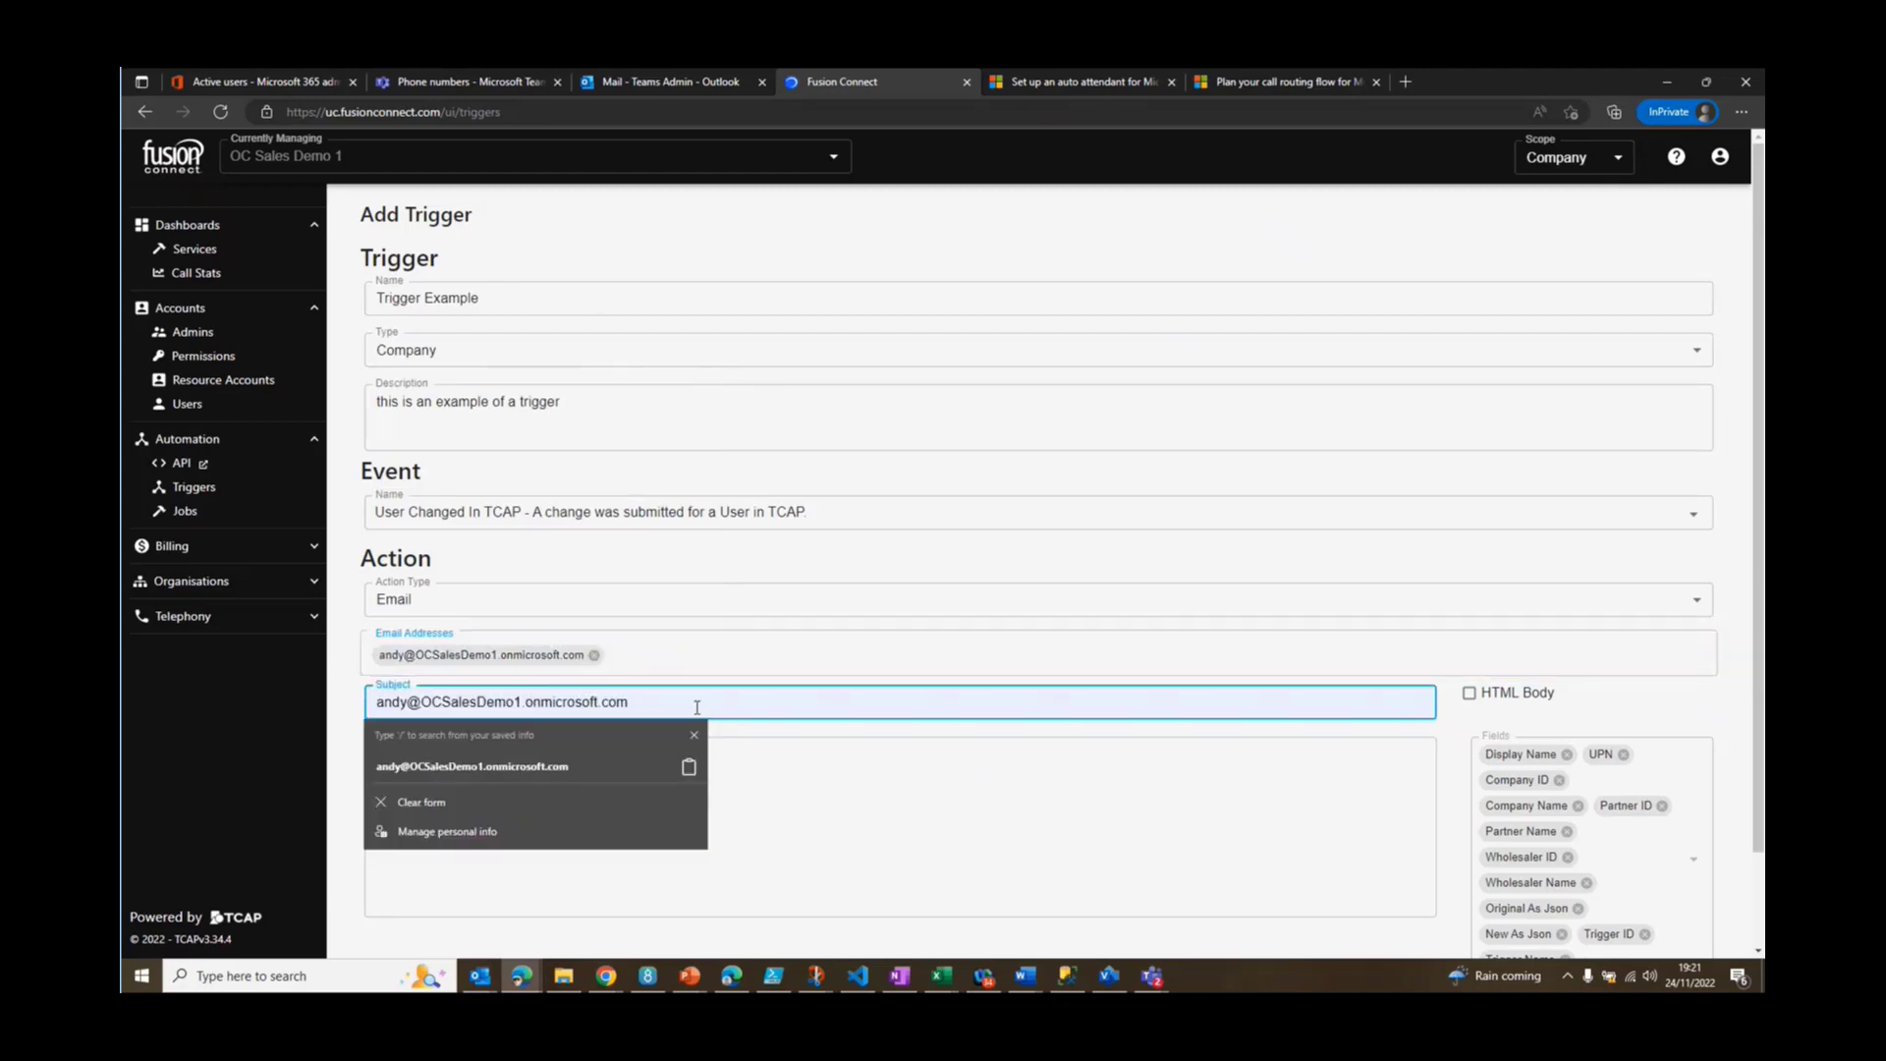
pyautogui.press('BackSpace')
pyautogui.press('BackSpace')
pyautogui.press('BackSpace')
pyautogui.press('BackSpace')
pyautogui.press('BackSpace')
pyautogui.press('BackSpace')
pyautogui.press('BackSpace')
pyautogui.press('BackSpace')
pyautogui.press('BackSpace')
pyautogui.press('BackSpace')
pyautogui.press('BackSpace')
pyautogui.press('BackSpace')
pyautogui.press('BackSpace')
pyautogui.press('BackSpace')
pyautogui.press('BackSpace')
pyautogui.press('BackSpace')
pyautogui.press('BackSpace')
pyautogui.press('BackSpace')
pyautogui.press('BackSpace')
pyautogui.press('BackSpace')
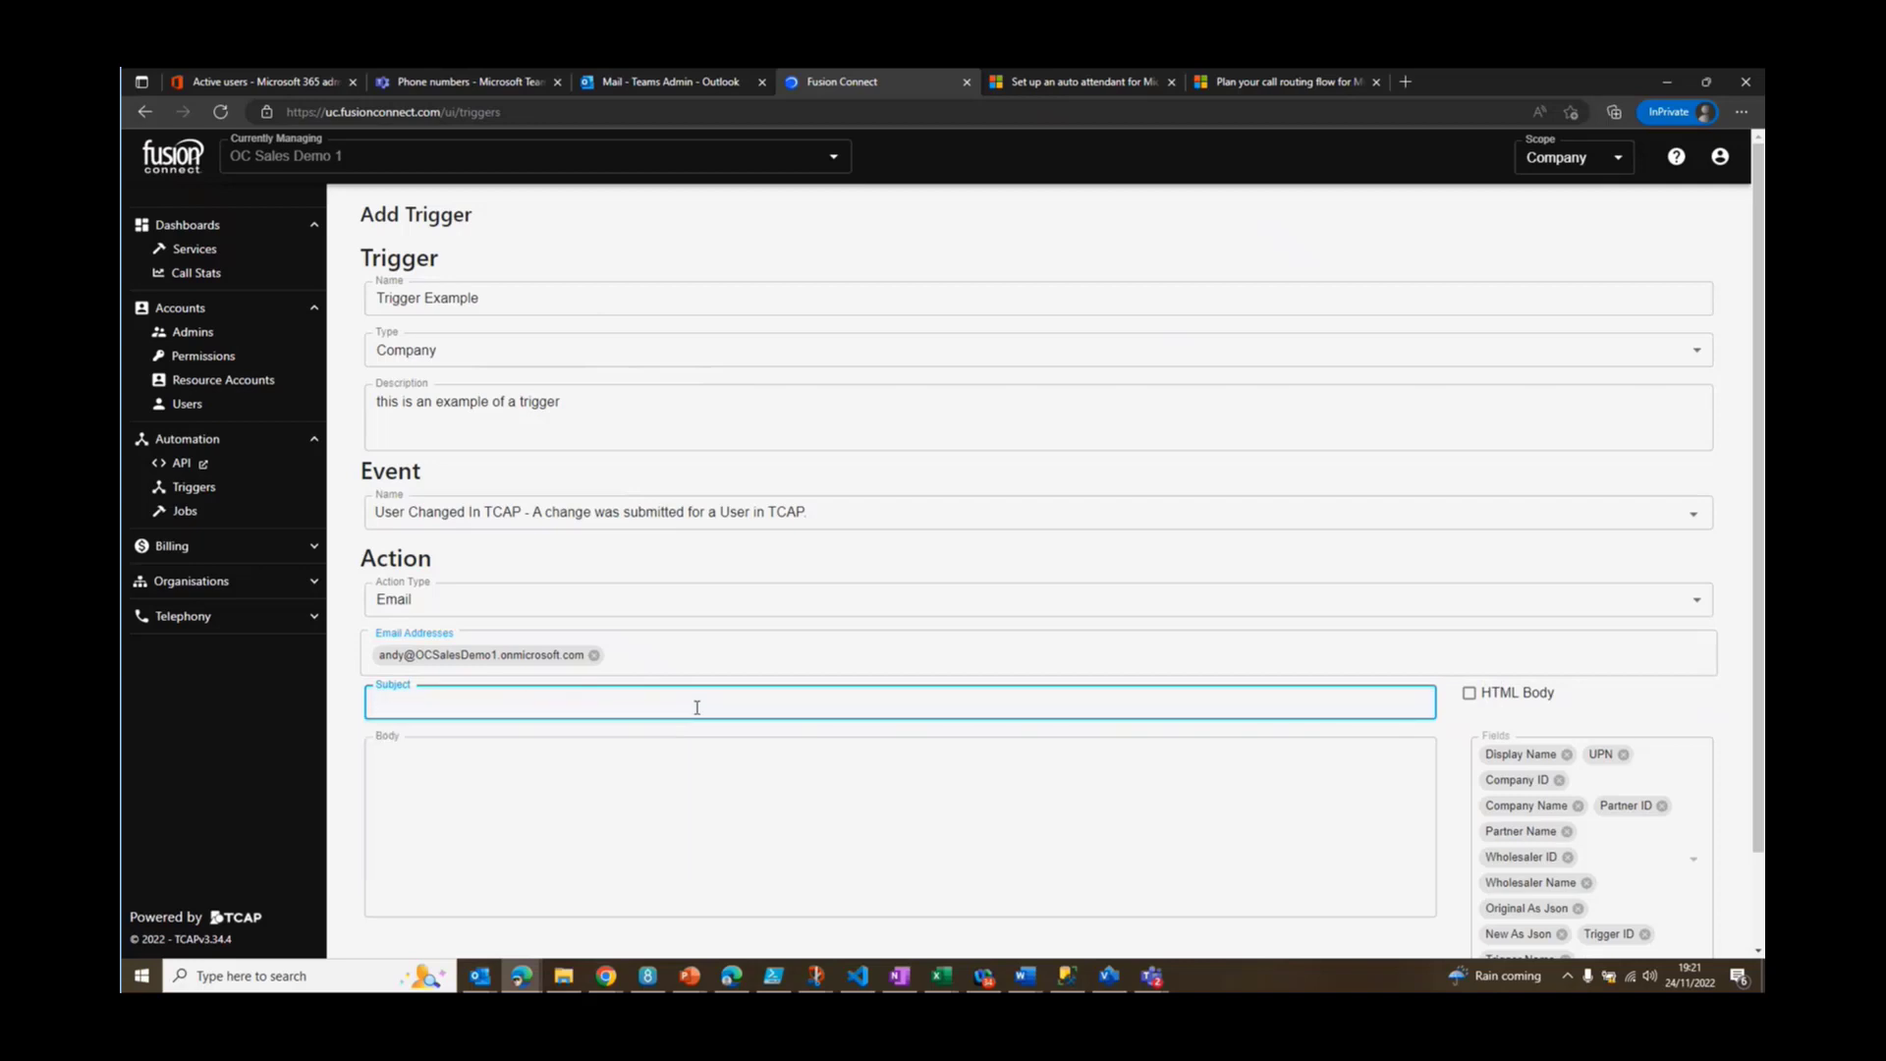
pyautogui.scroll(-1, 1347, 704)
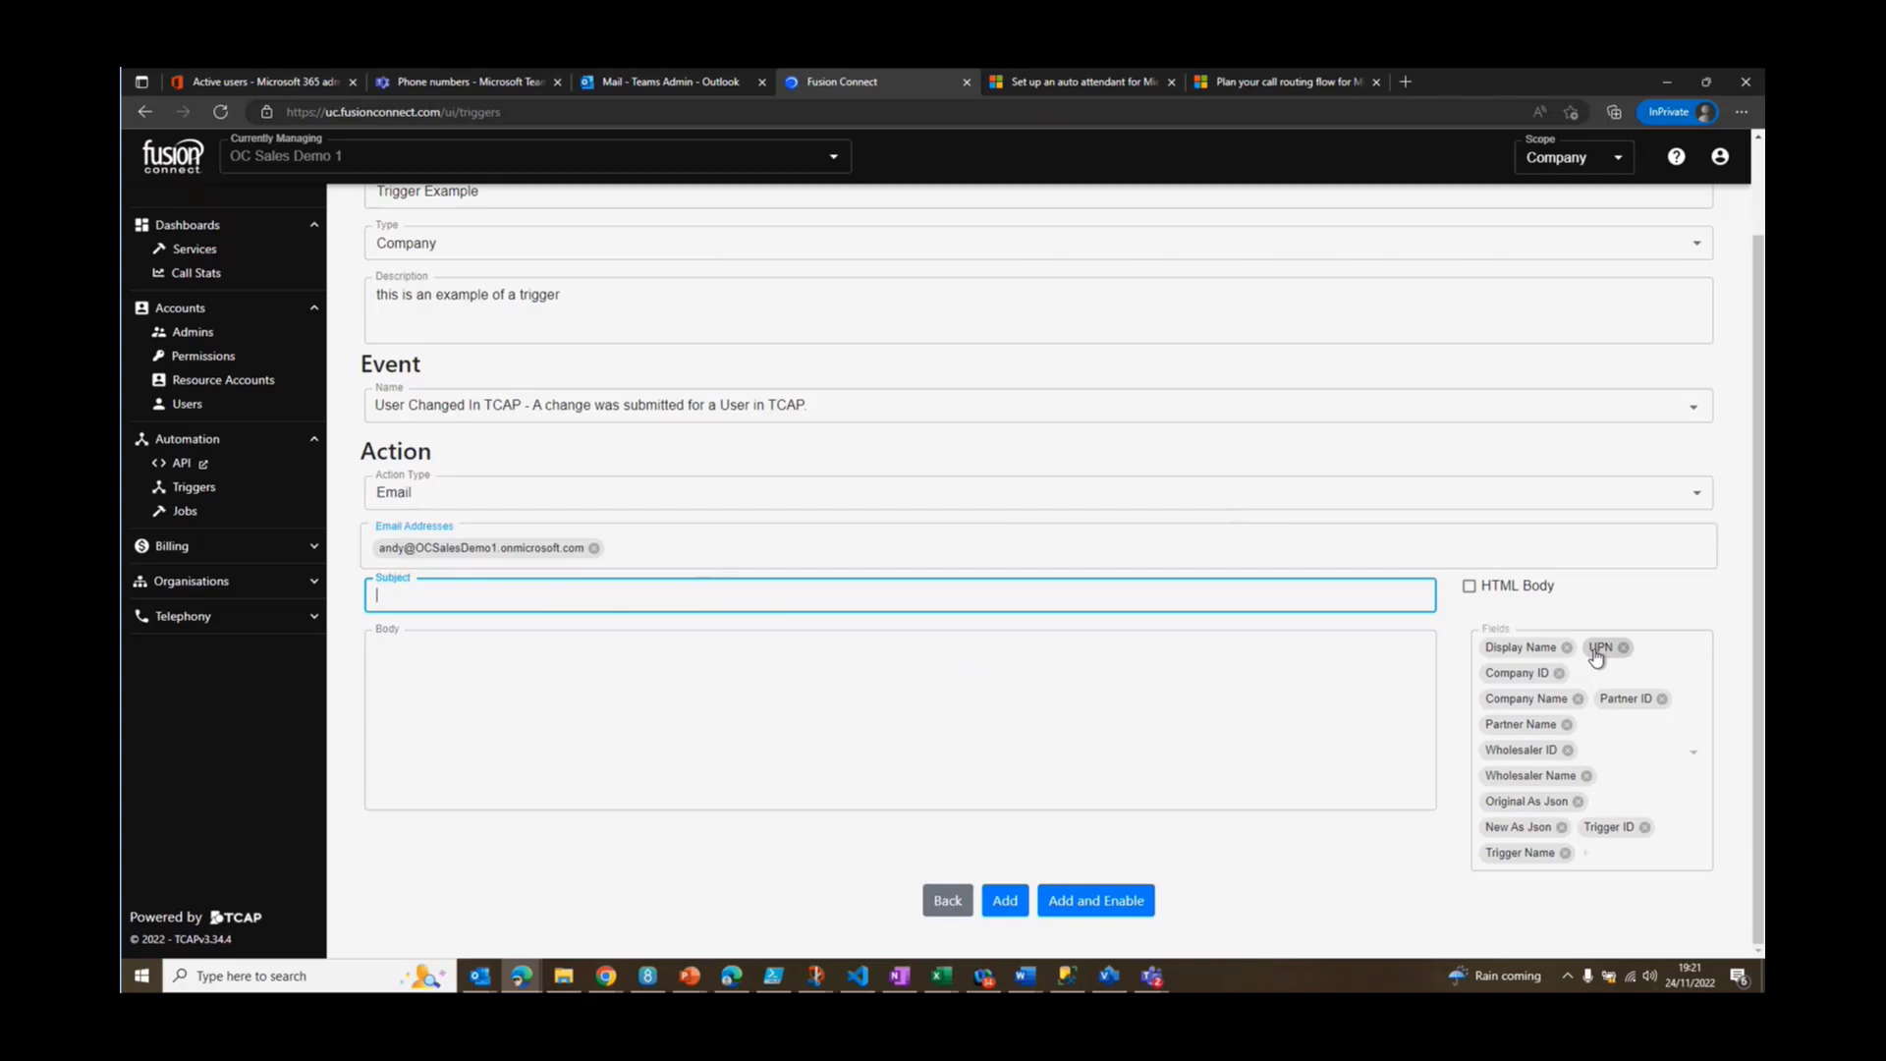
pyautogui.click(1521, 647)
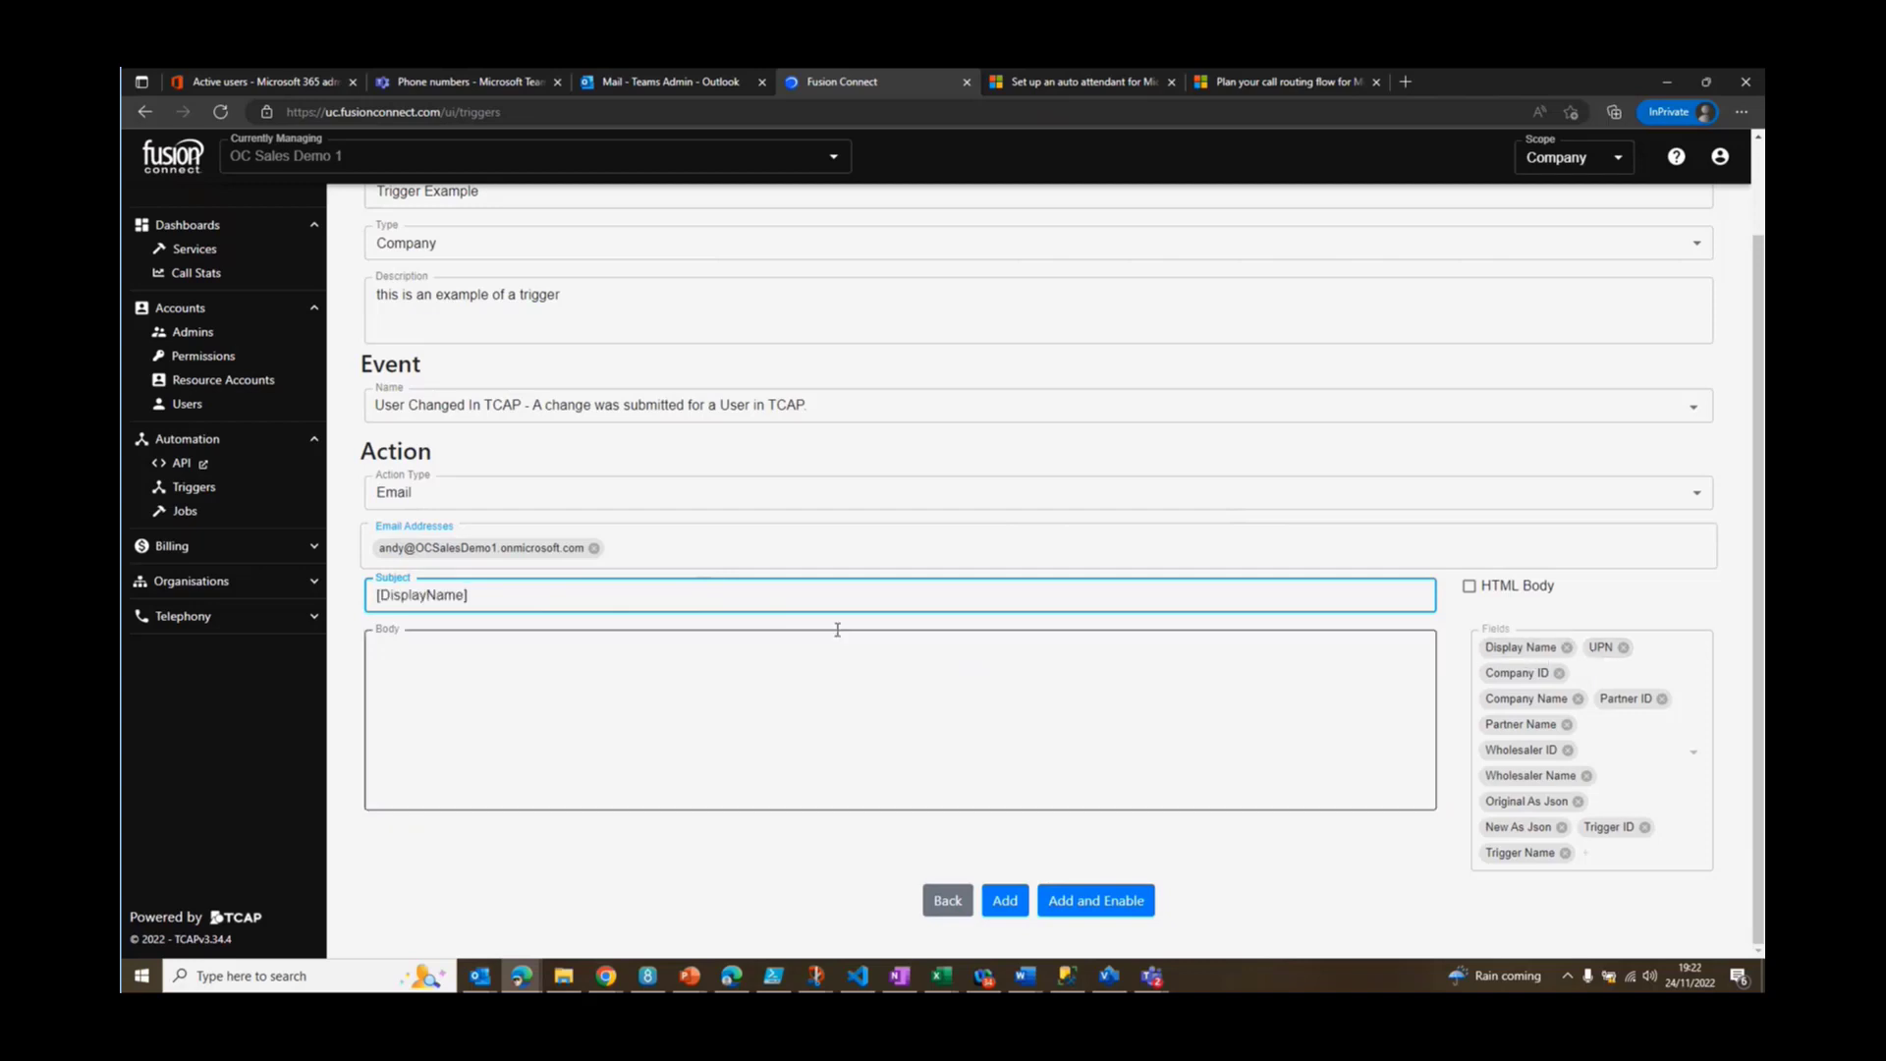
pyautogui.write('- Updated in')
pyautogui.click(1516, 704)
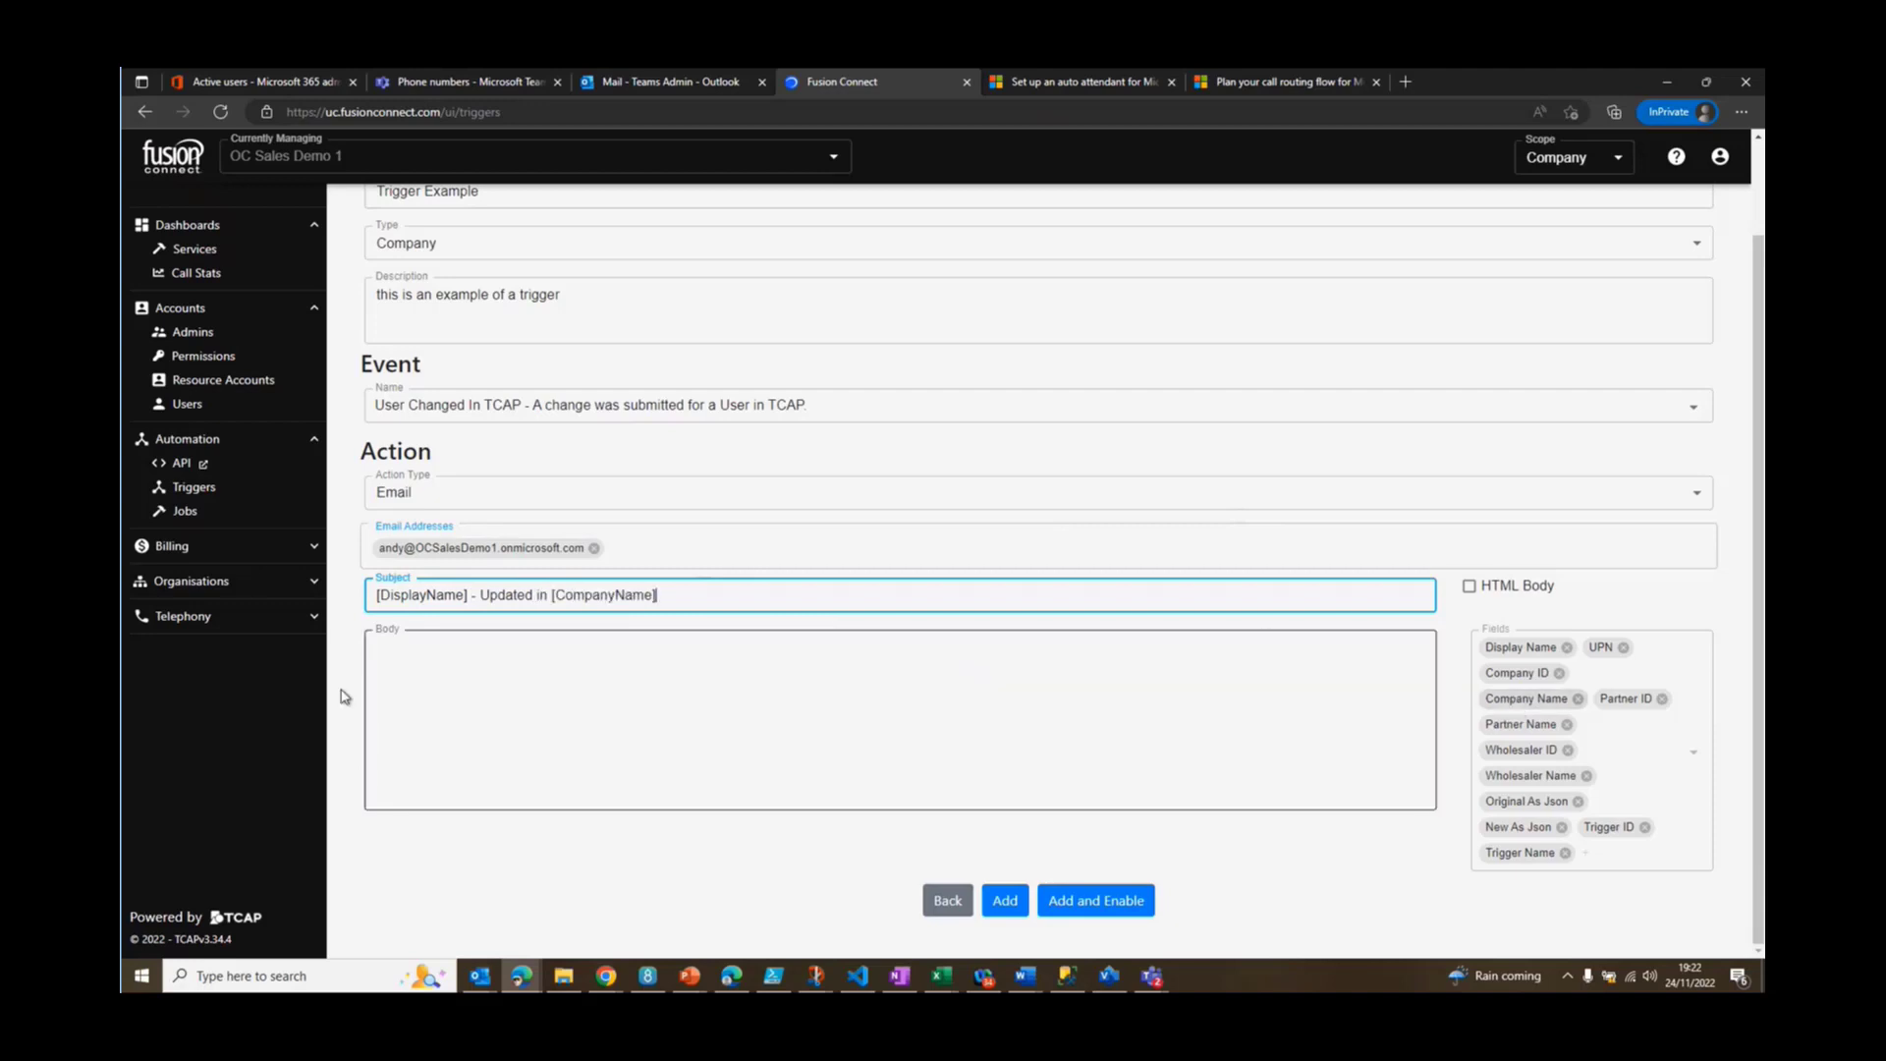
# Start the body with 'user UPN:' plus the UPN placeholder, then an 'original settings' line
pyautogui.click(483, 666)
pyautogui.write('user')
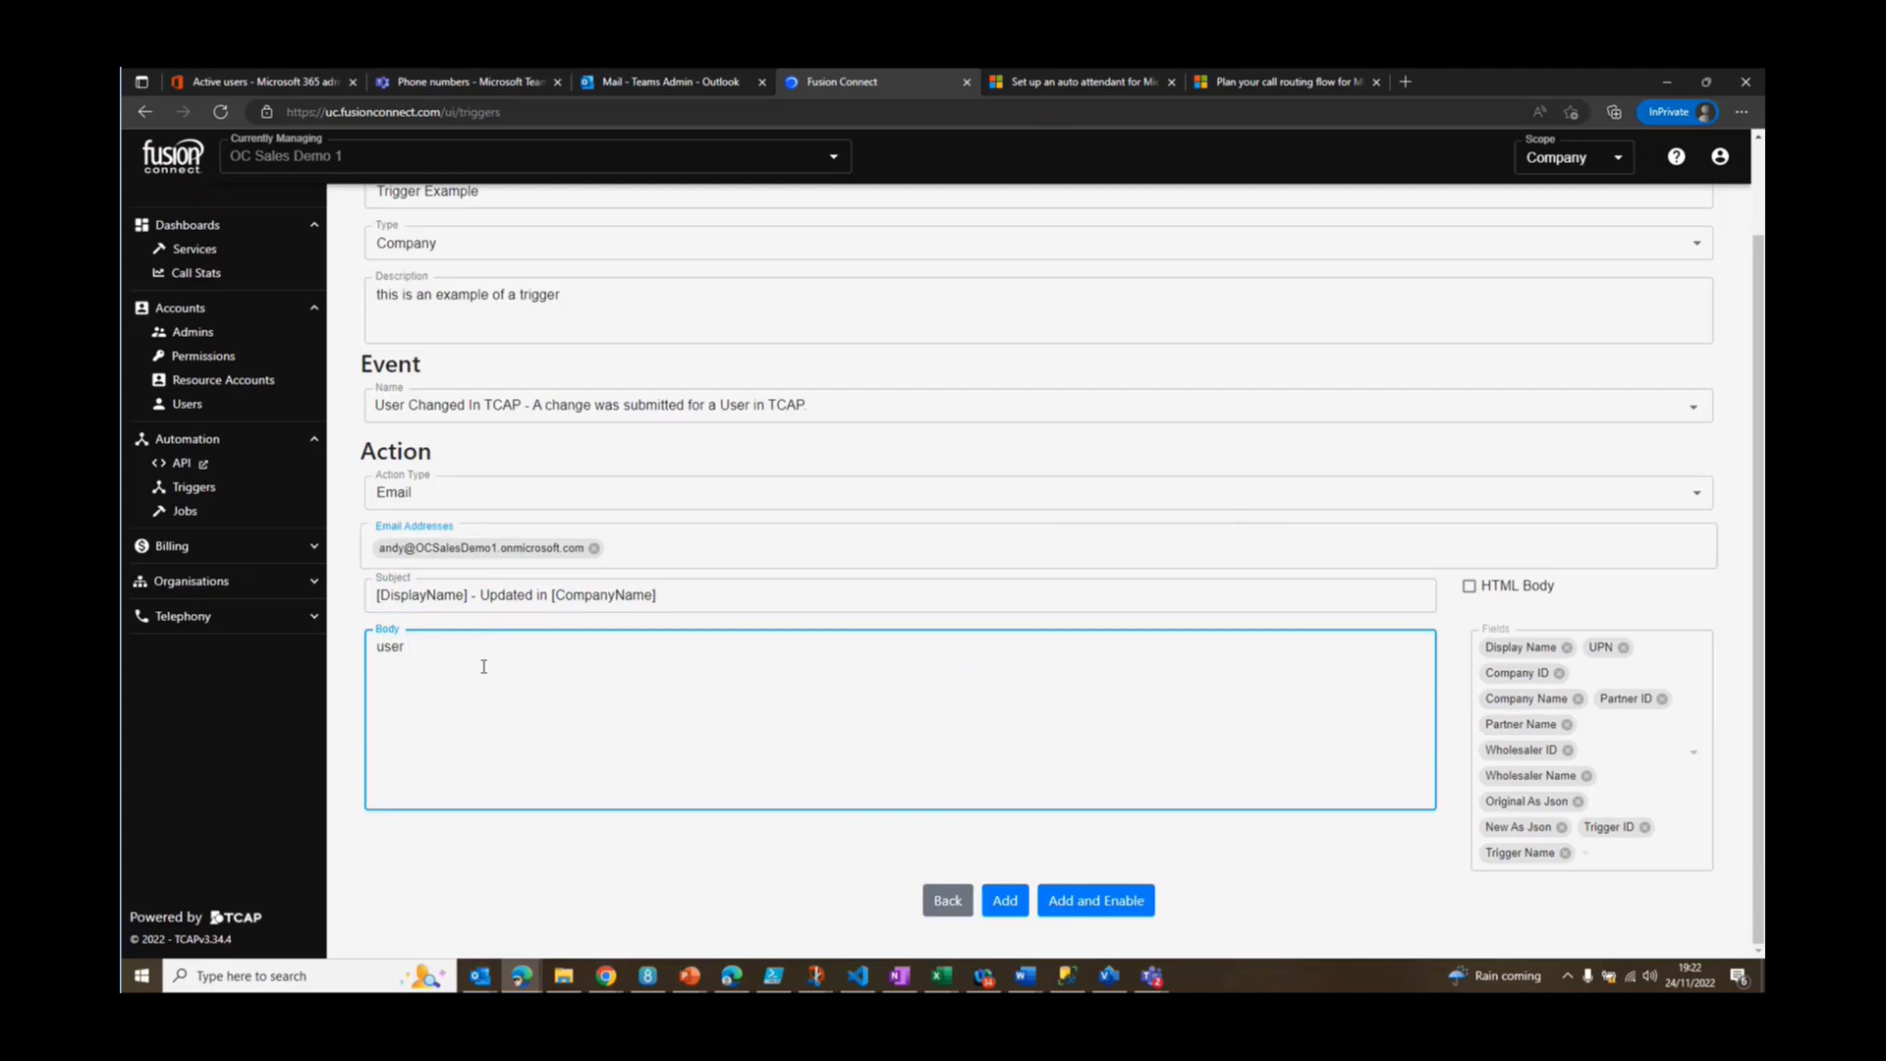
pyautogui.write(' UPNM')
pyautogui.press('BackSpace')
pyautogui.write(':')
pyautogui.click(1599, 648)
pyautogui.press('Return')
pyautogui.press('Return')
pyautogui.write('original settgins')
pyautogui.press('BackSpace')
pyautogui.press('BackSpace')
pyautogui.press('BackSpace')
pyautogui.press('BackSpace')
pyautogui.write('ings')
# Add Original As Json and 'new settings:' New As Json to the body, then save enabled
pyautogui.click(1528, 801)
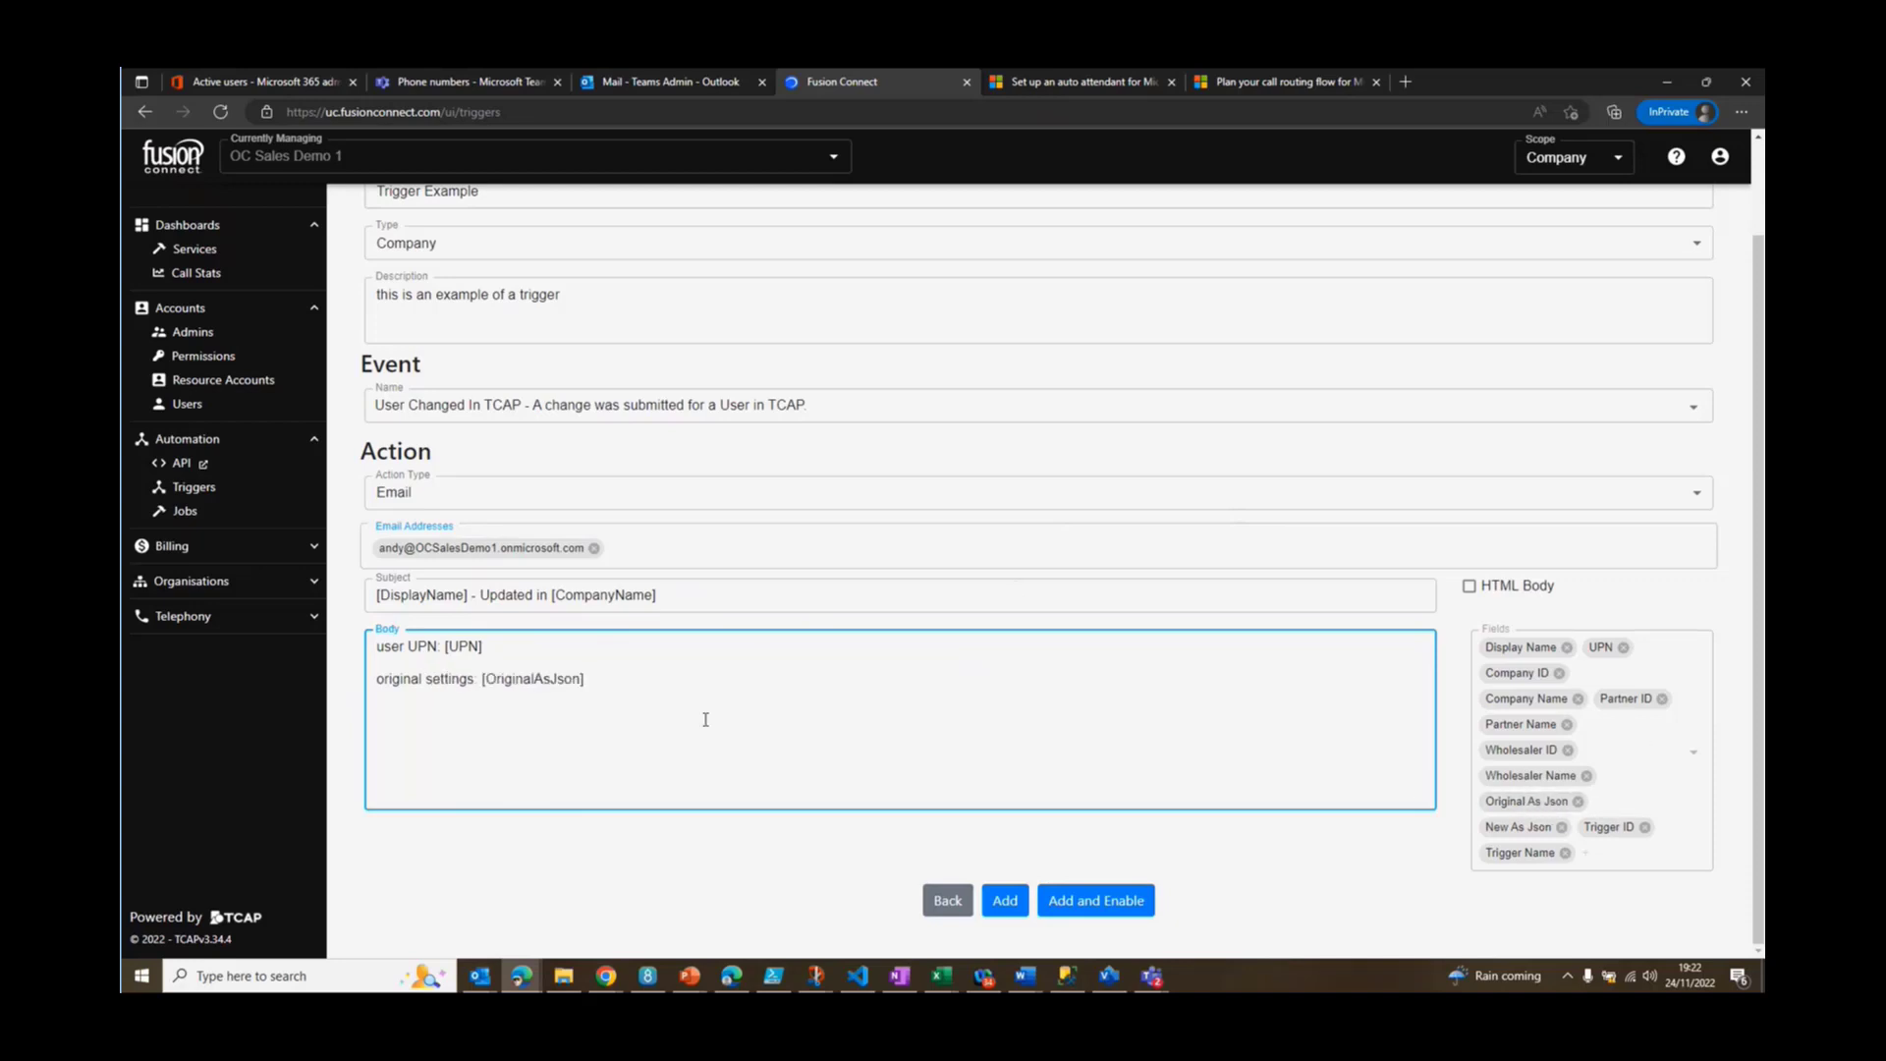
pyautogui.press('Return')
pyautogui.write('new settings:')
pyautogui.click(1518, 827)
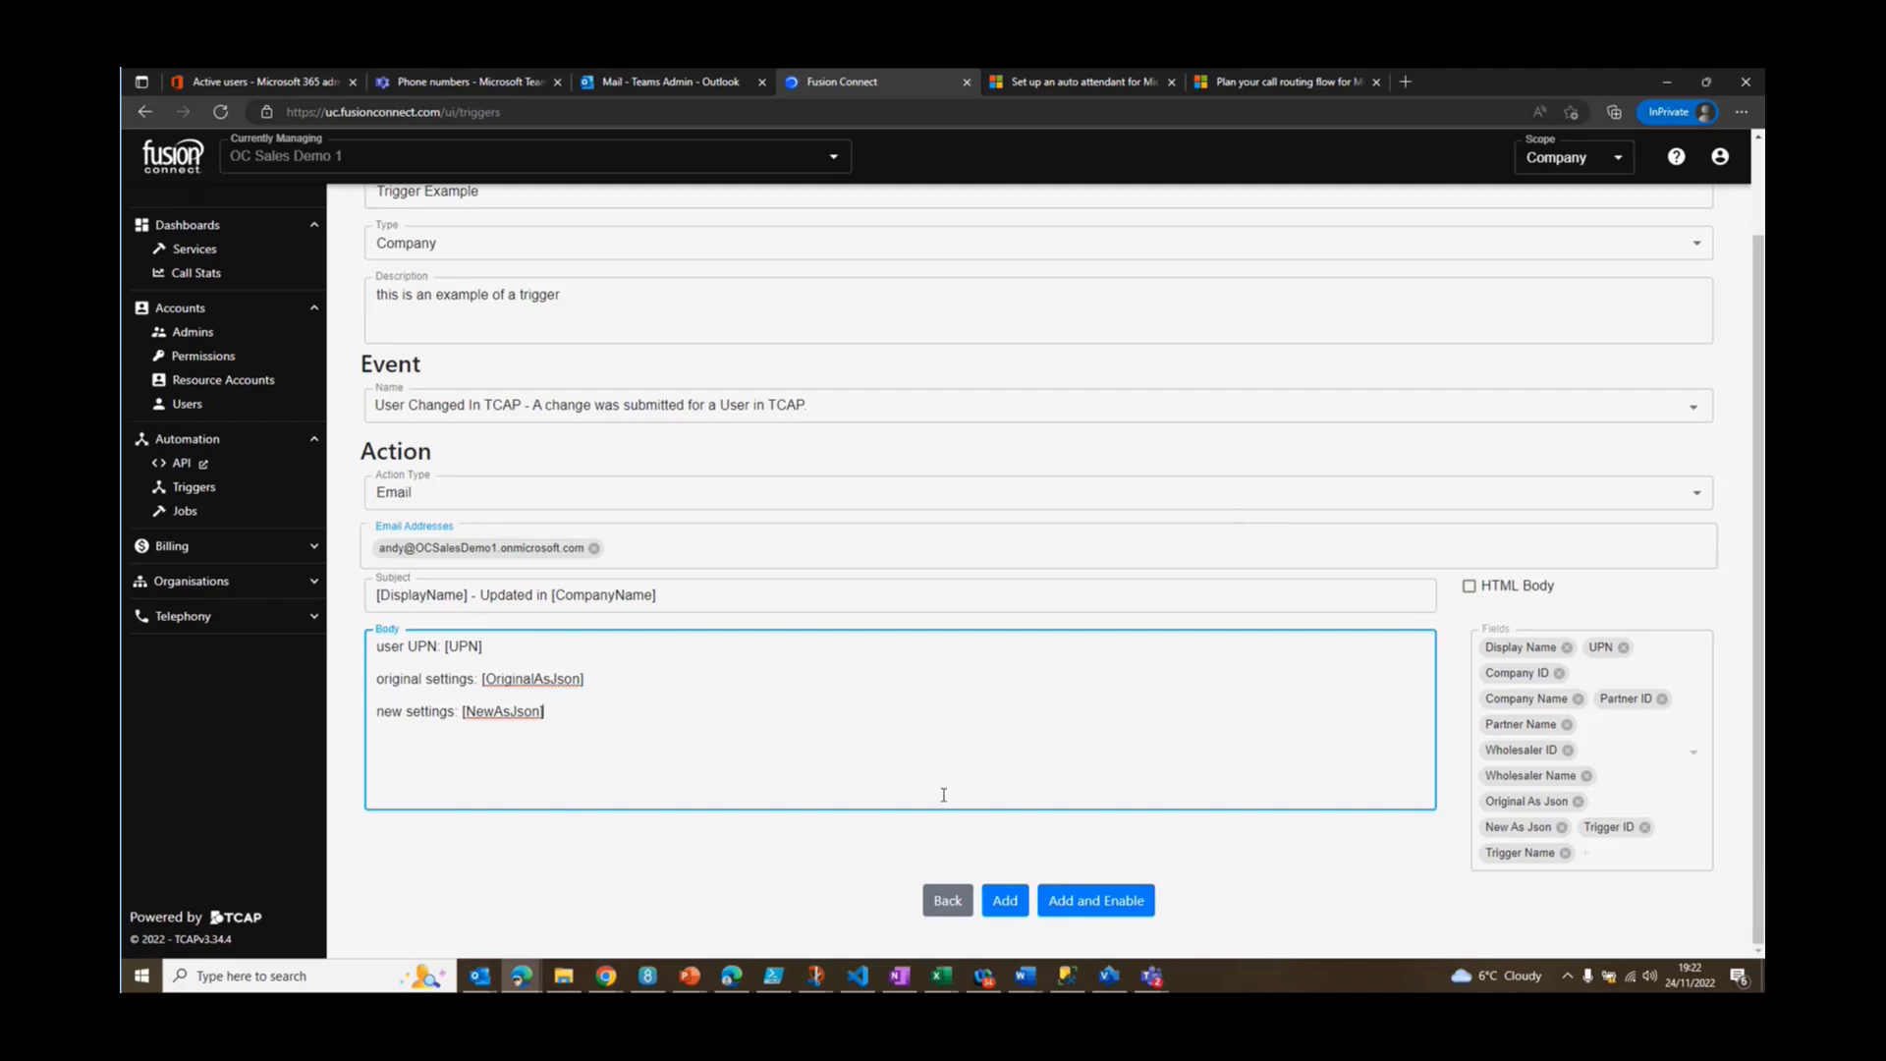
pyautogui.click(1101, 909)
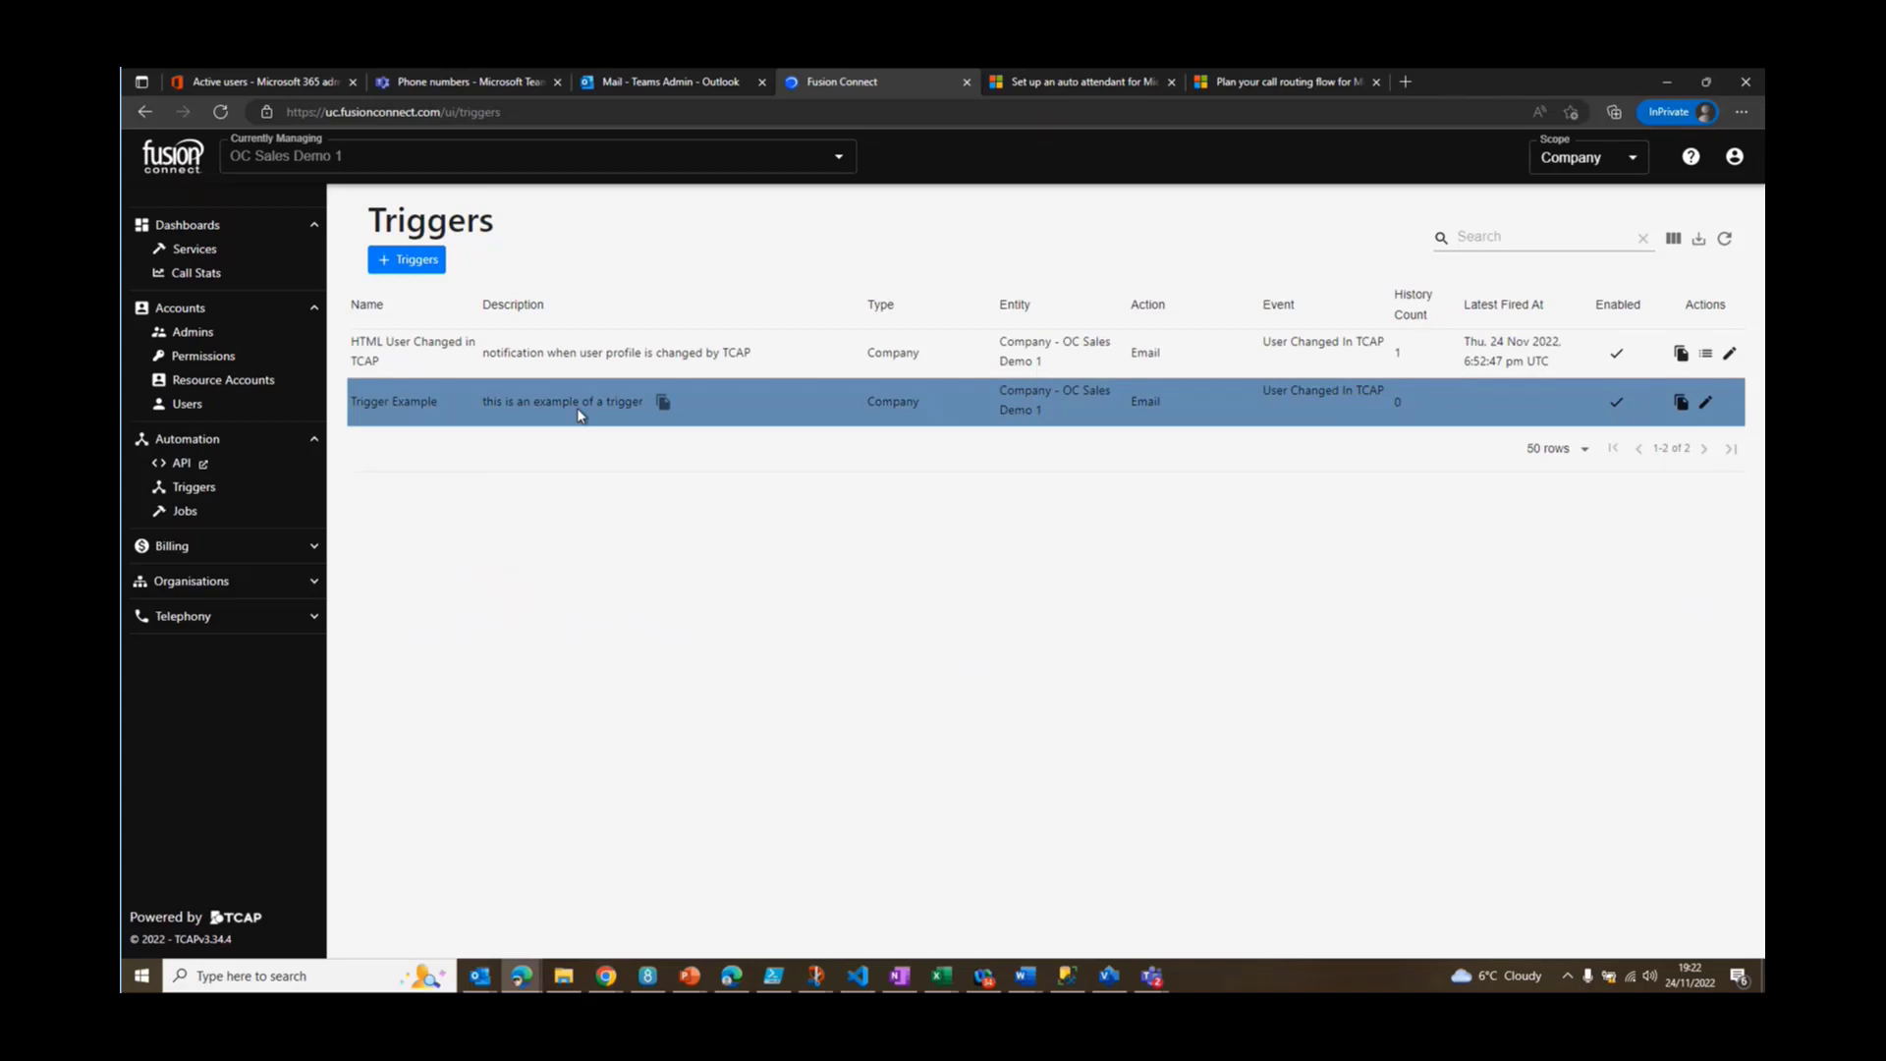
pyautogui.click(186, 404)
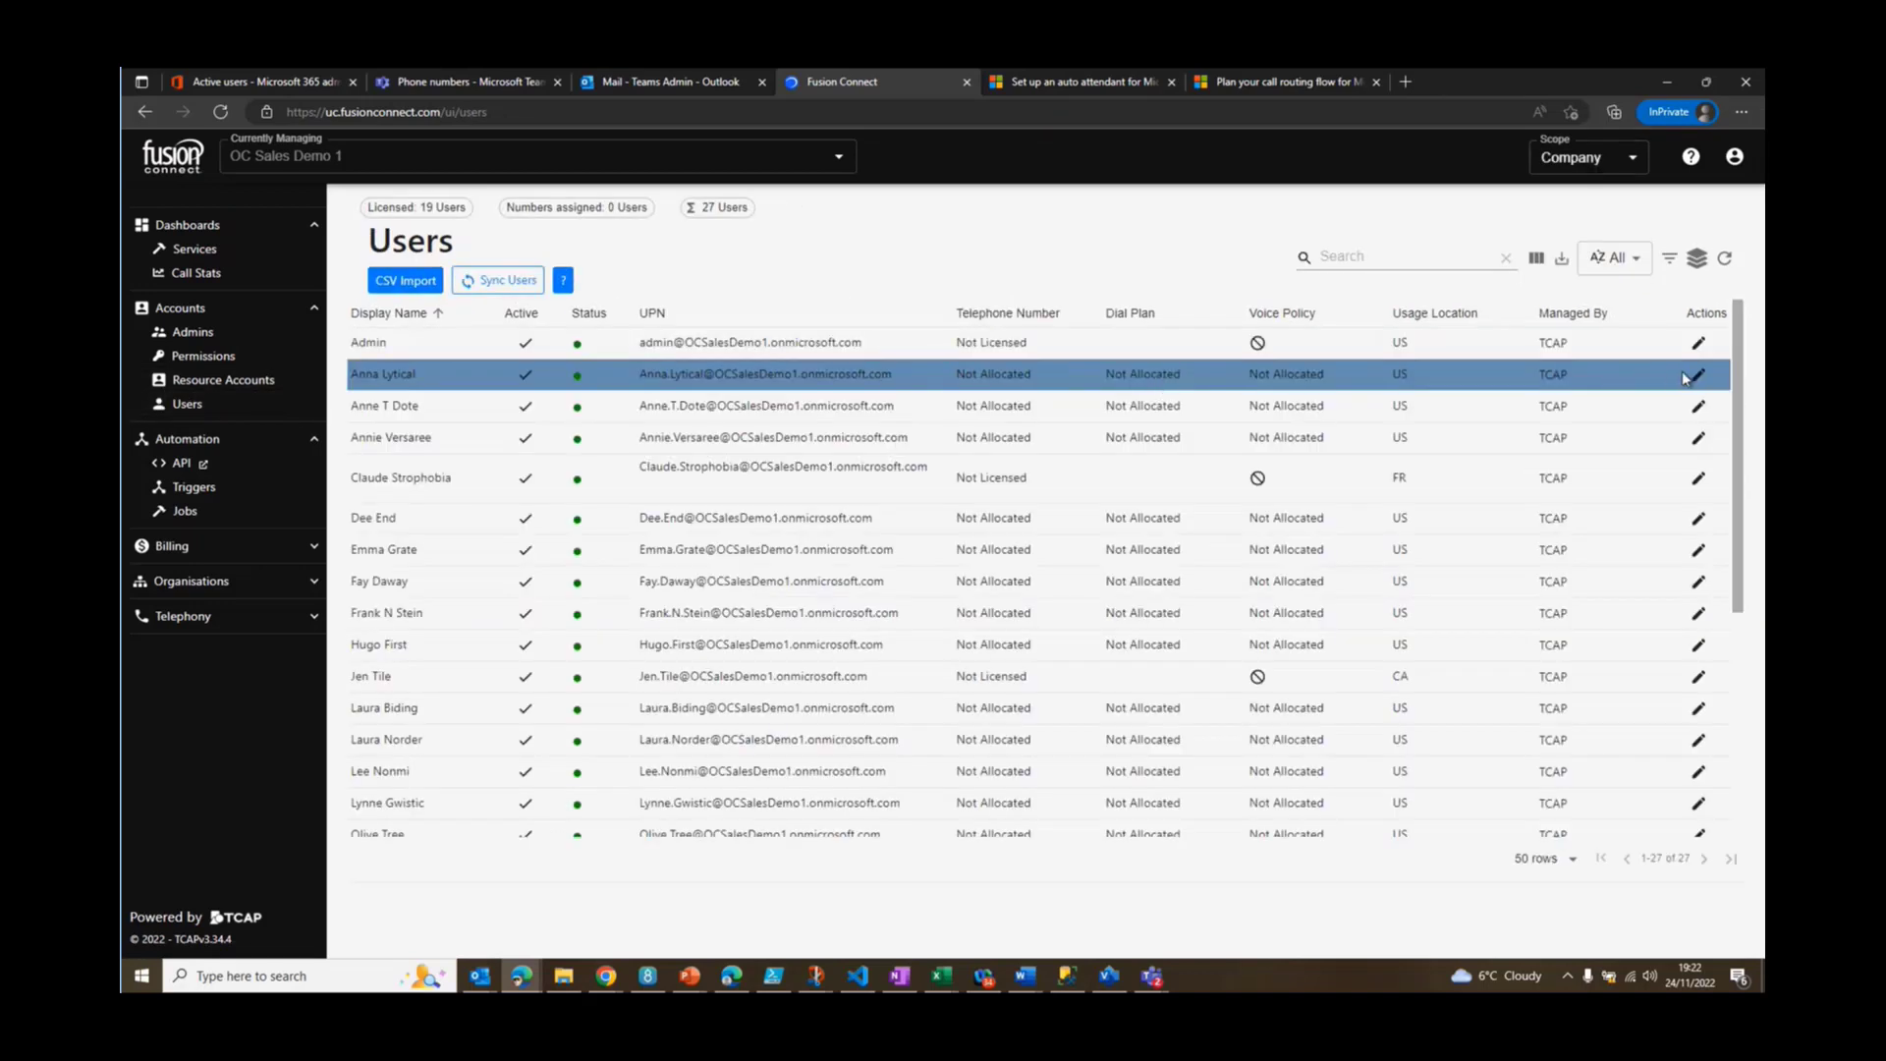
pyautogui.click(1700, 380)
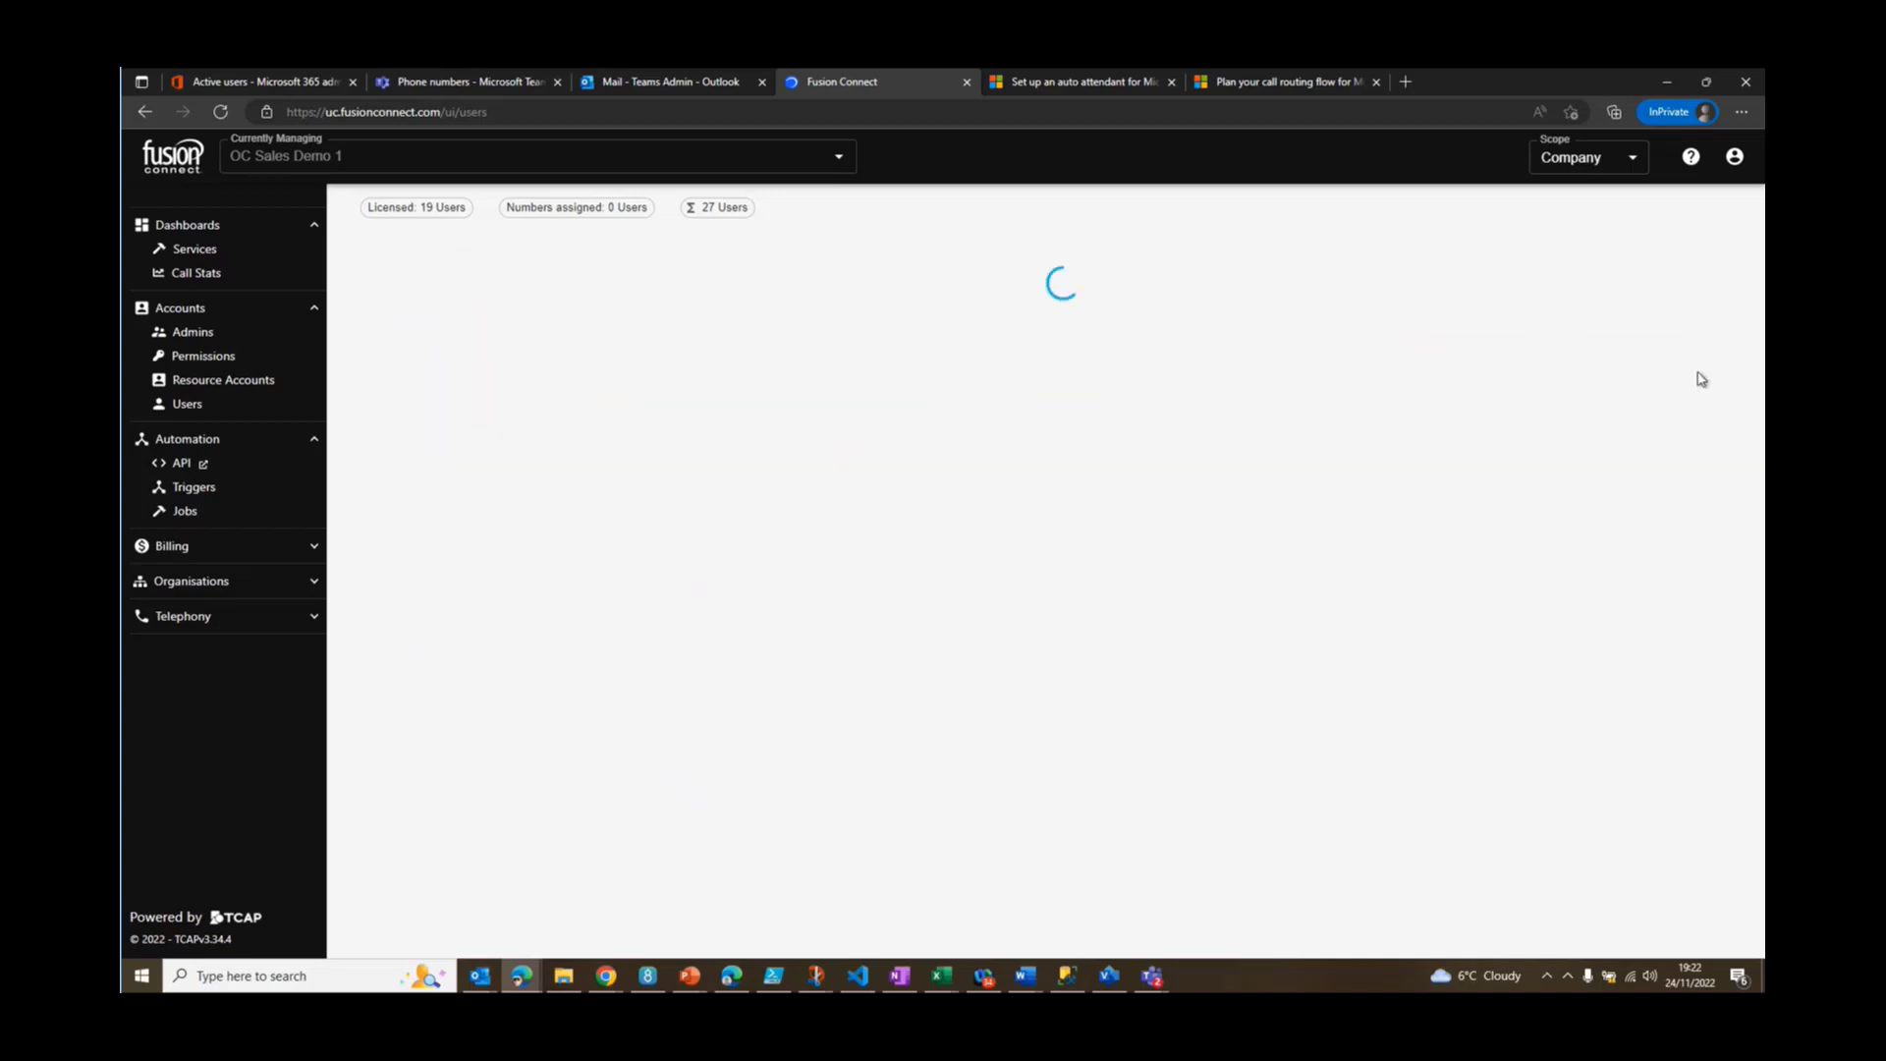
pyautogui.click(957, 417)
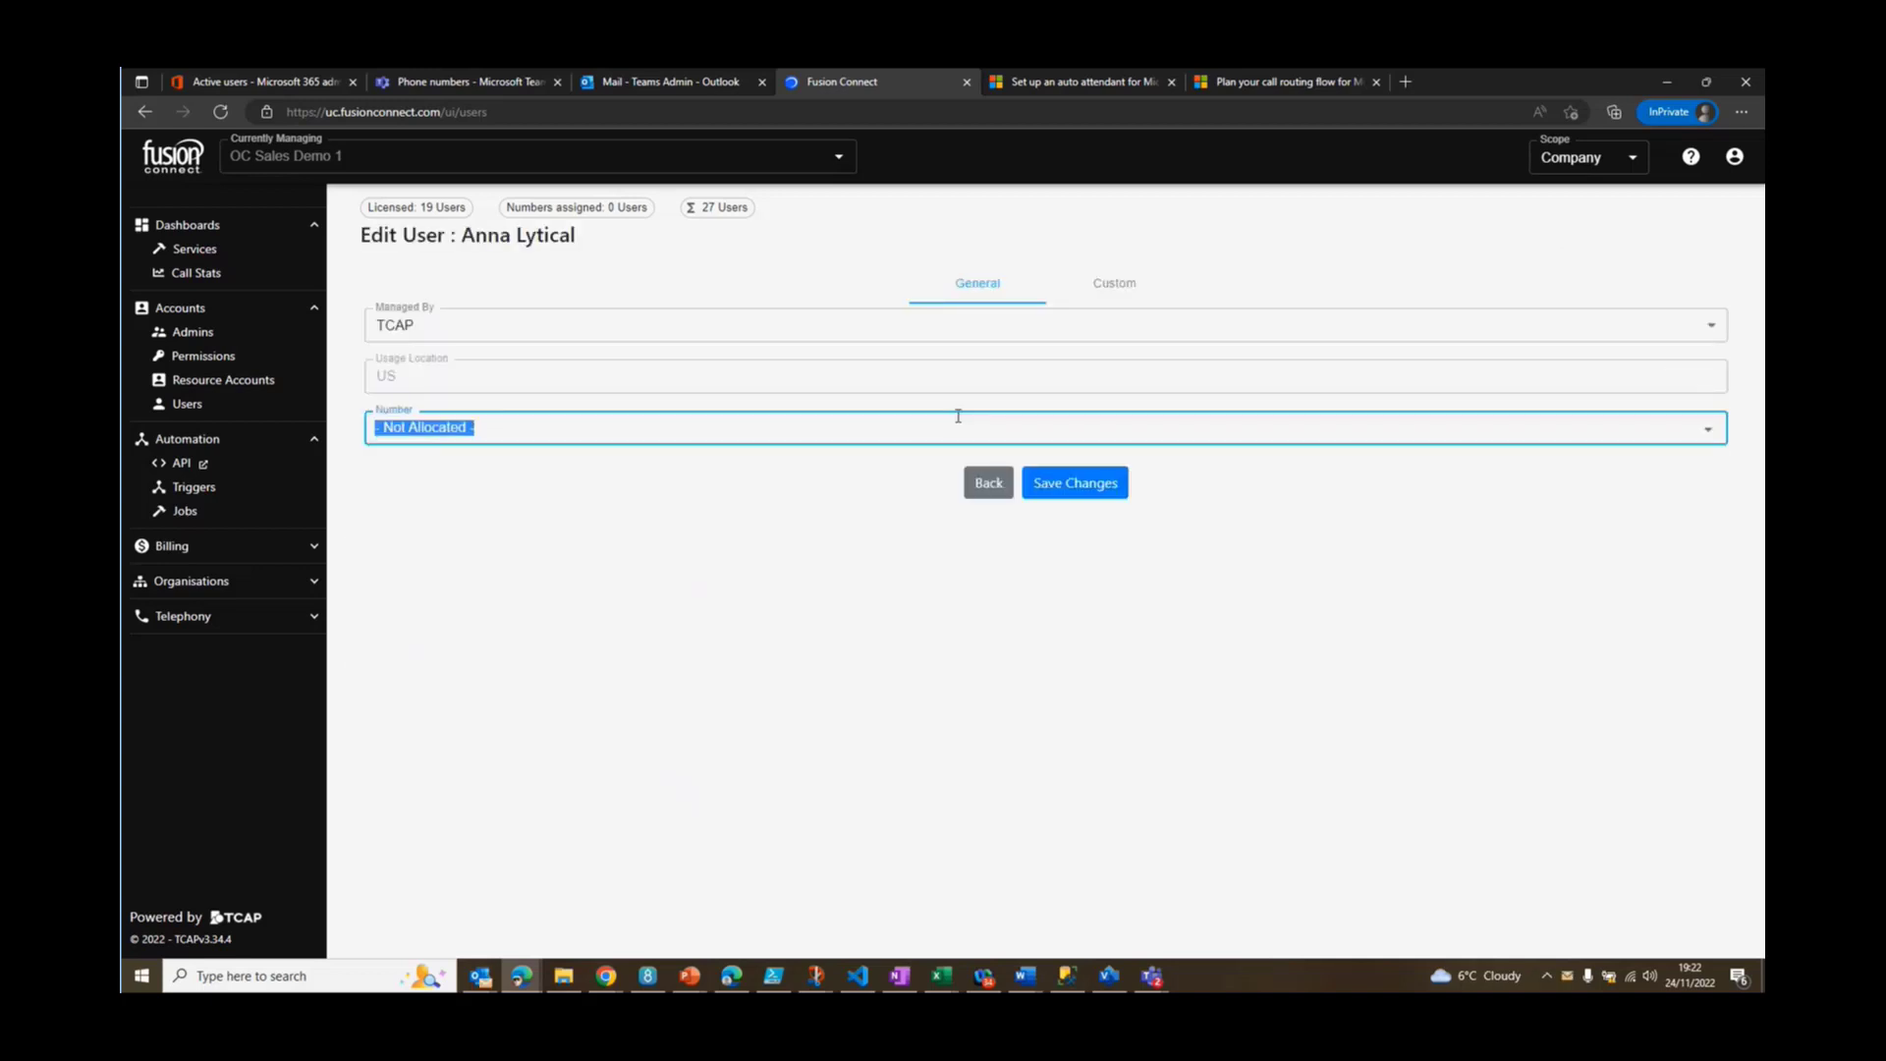
pyautogui.click(1709, 429)
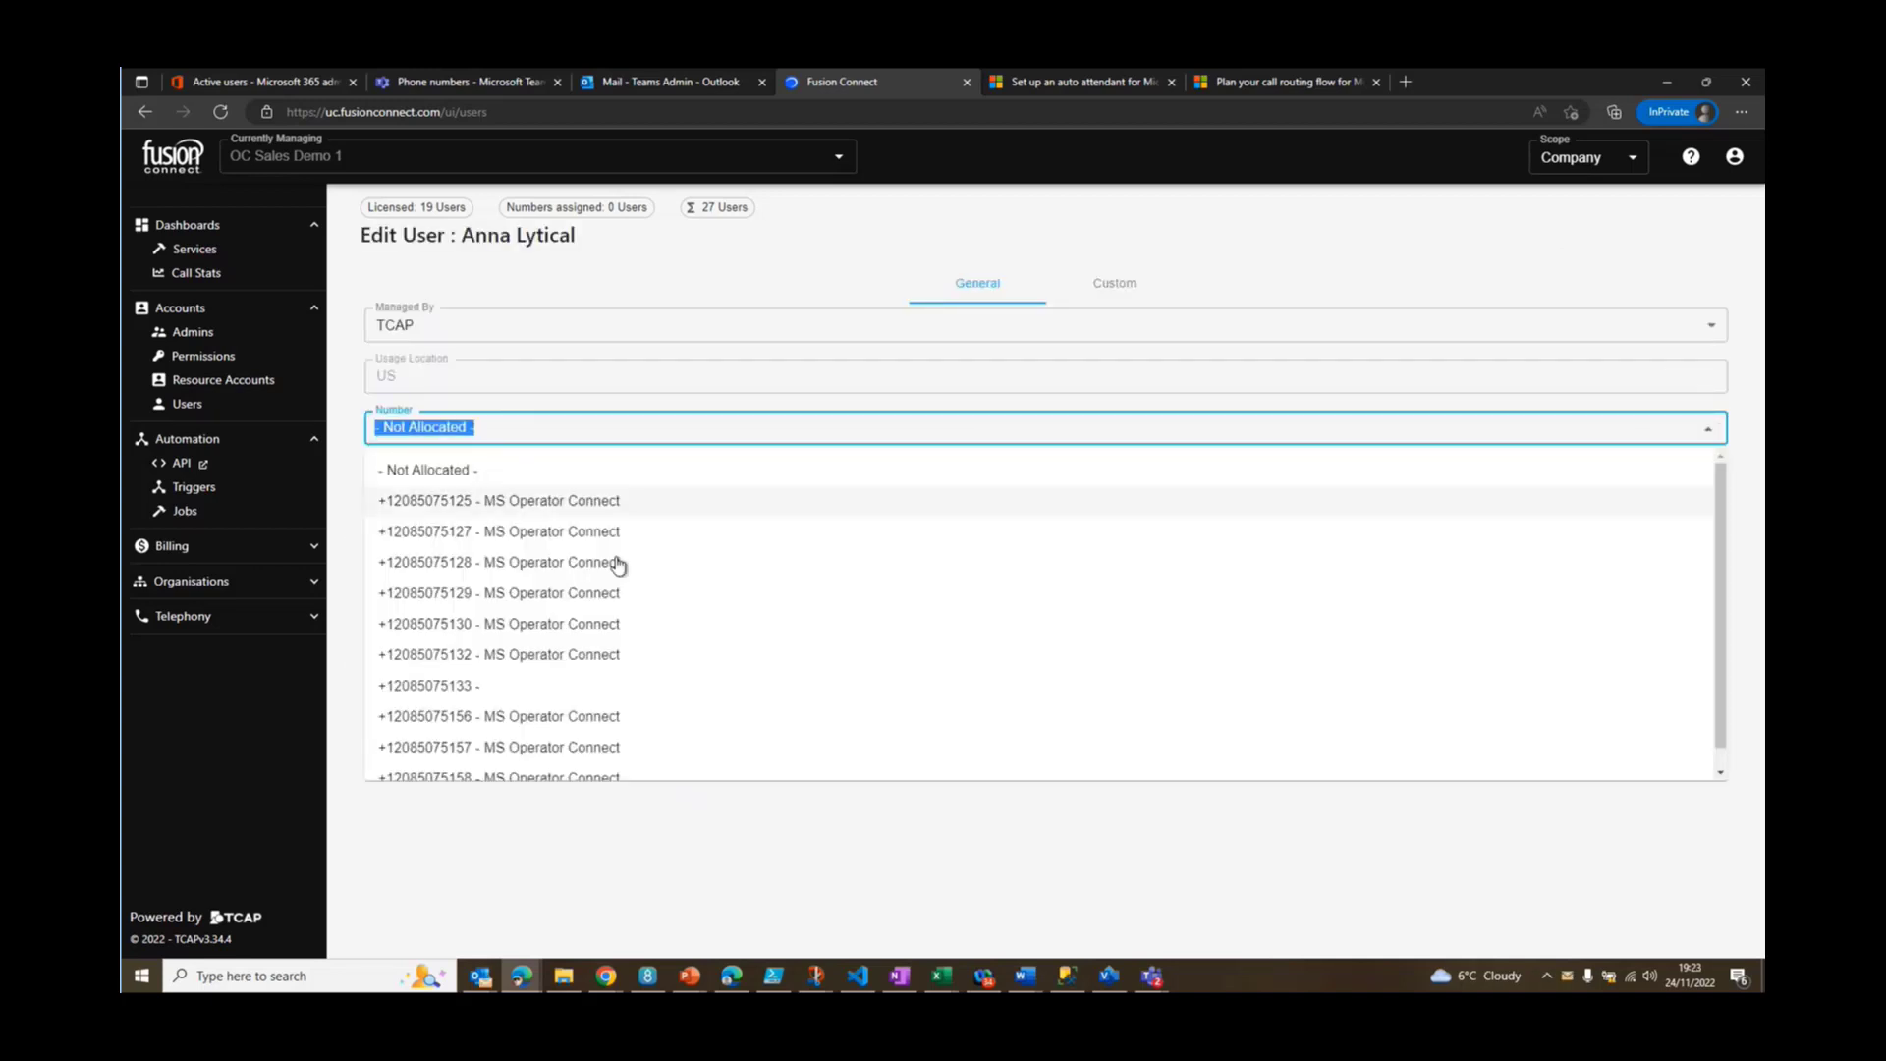
pyautogui.click(590, 699)
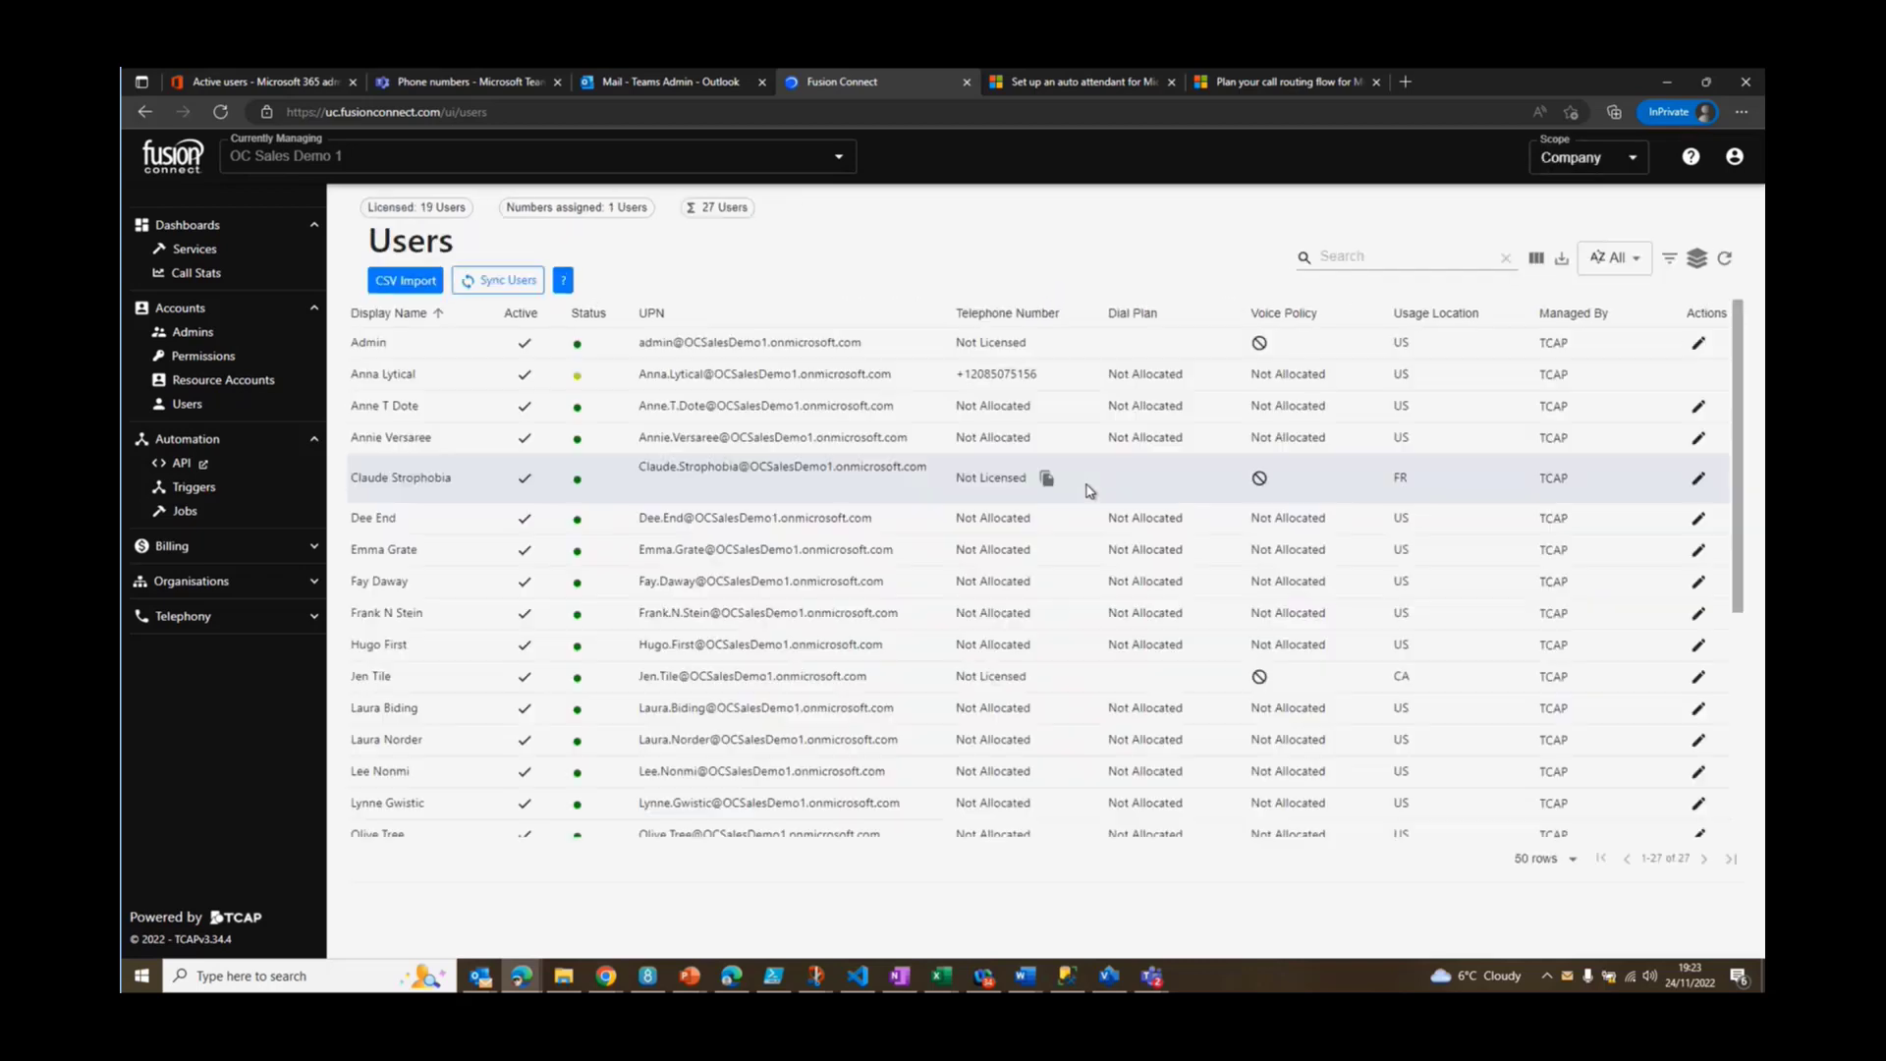
pyautogui.click(670, 83)
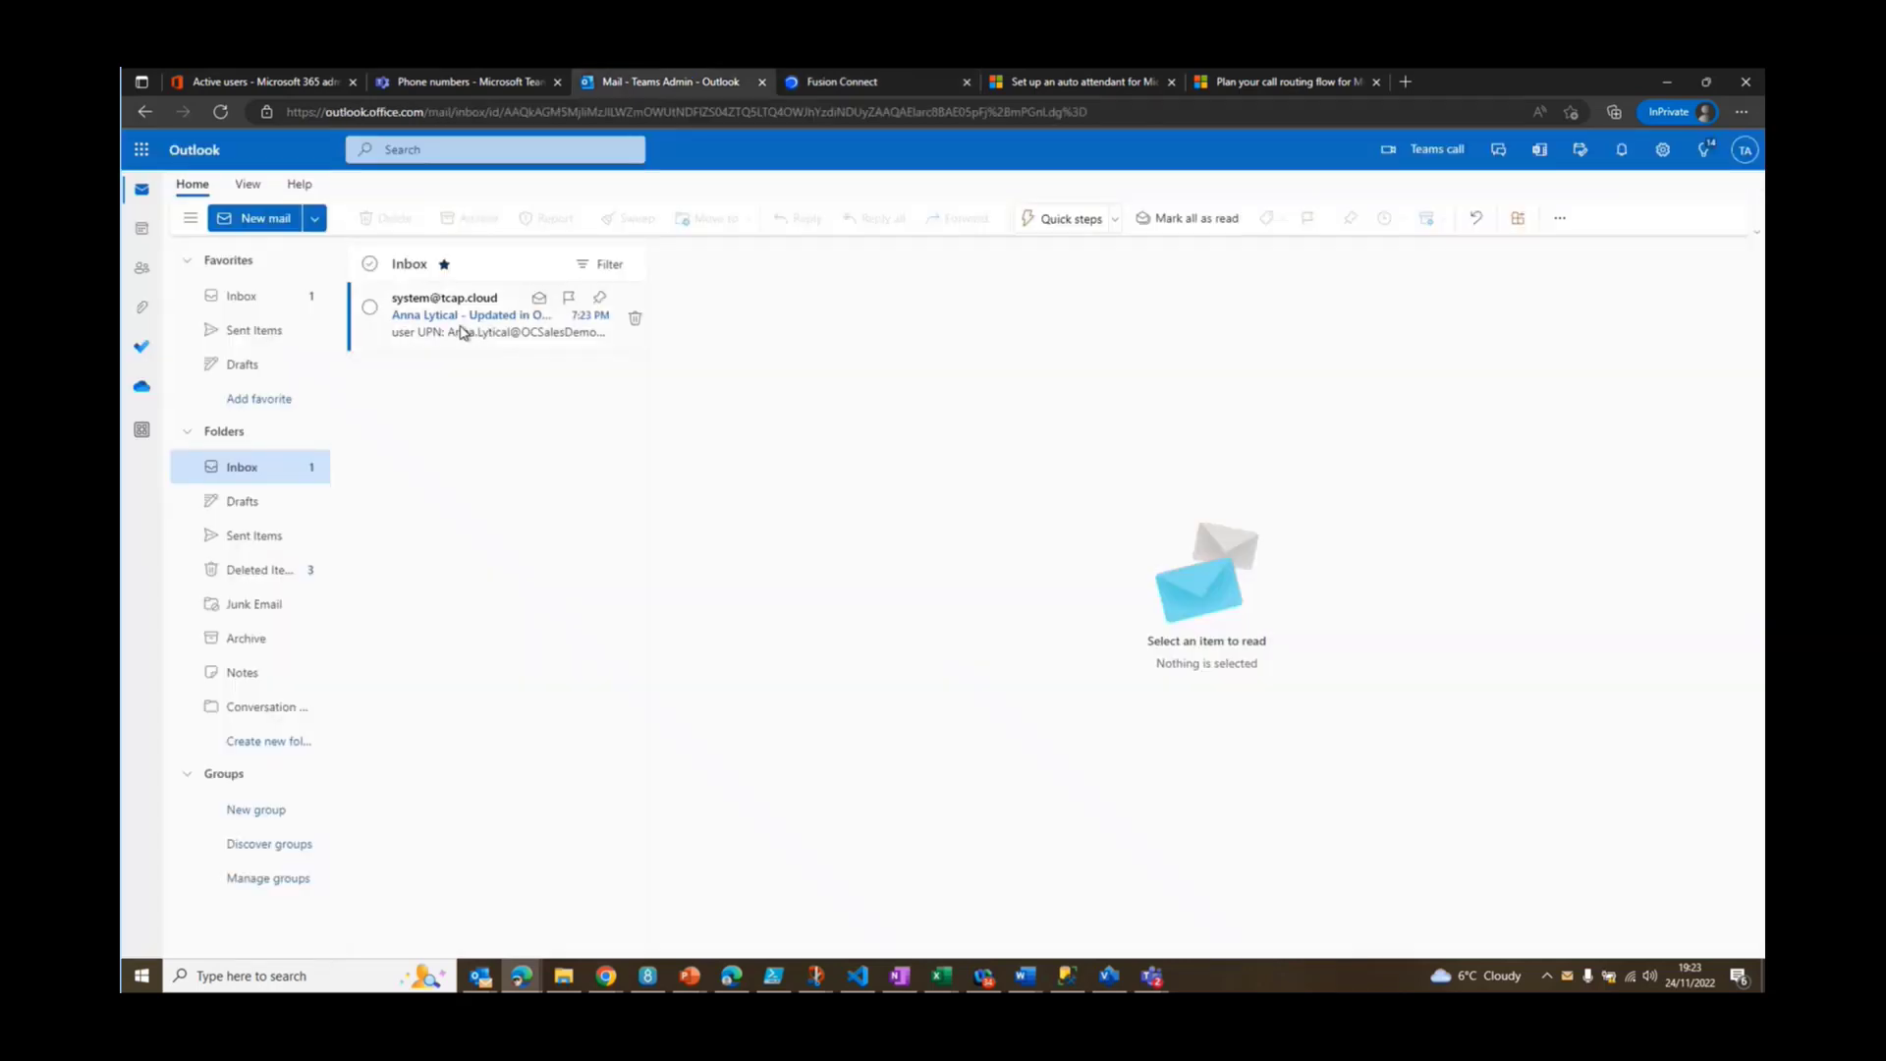
# Open the 'Updated in OC Sales Demo 1' email and highlight its UPN, original and new settings
pyautogui.click(429, 326)
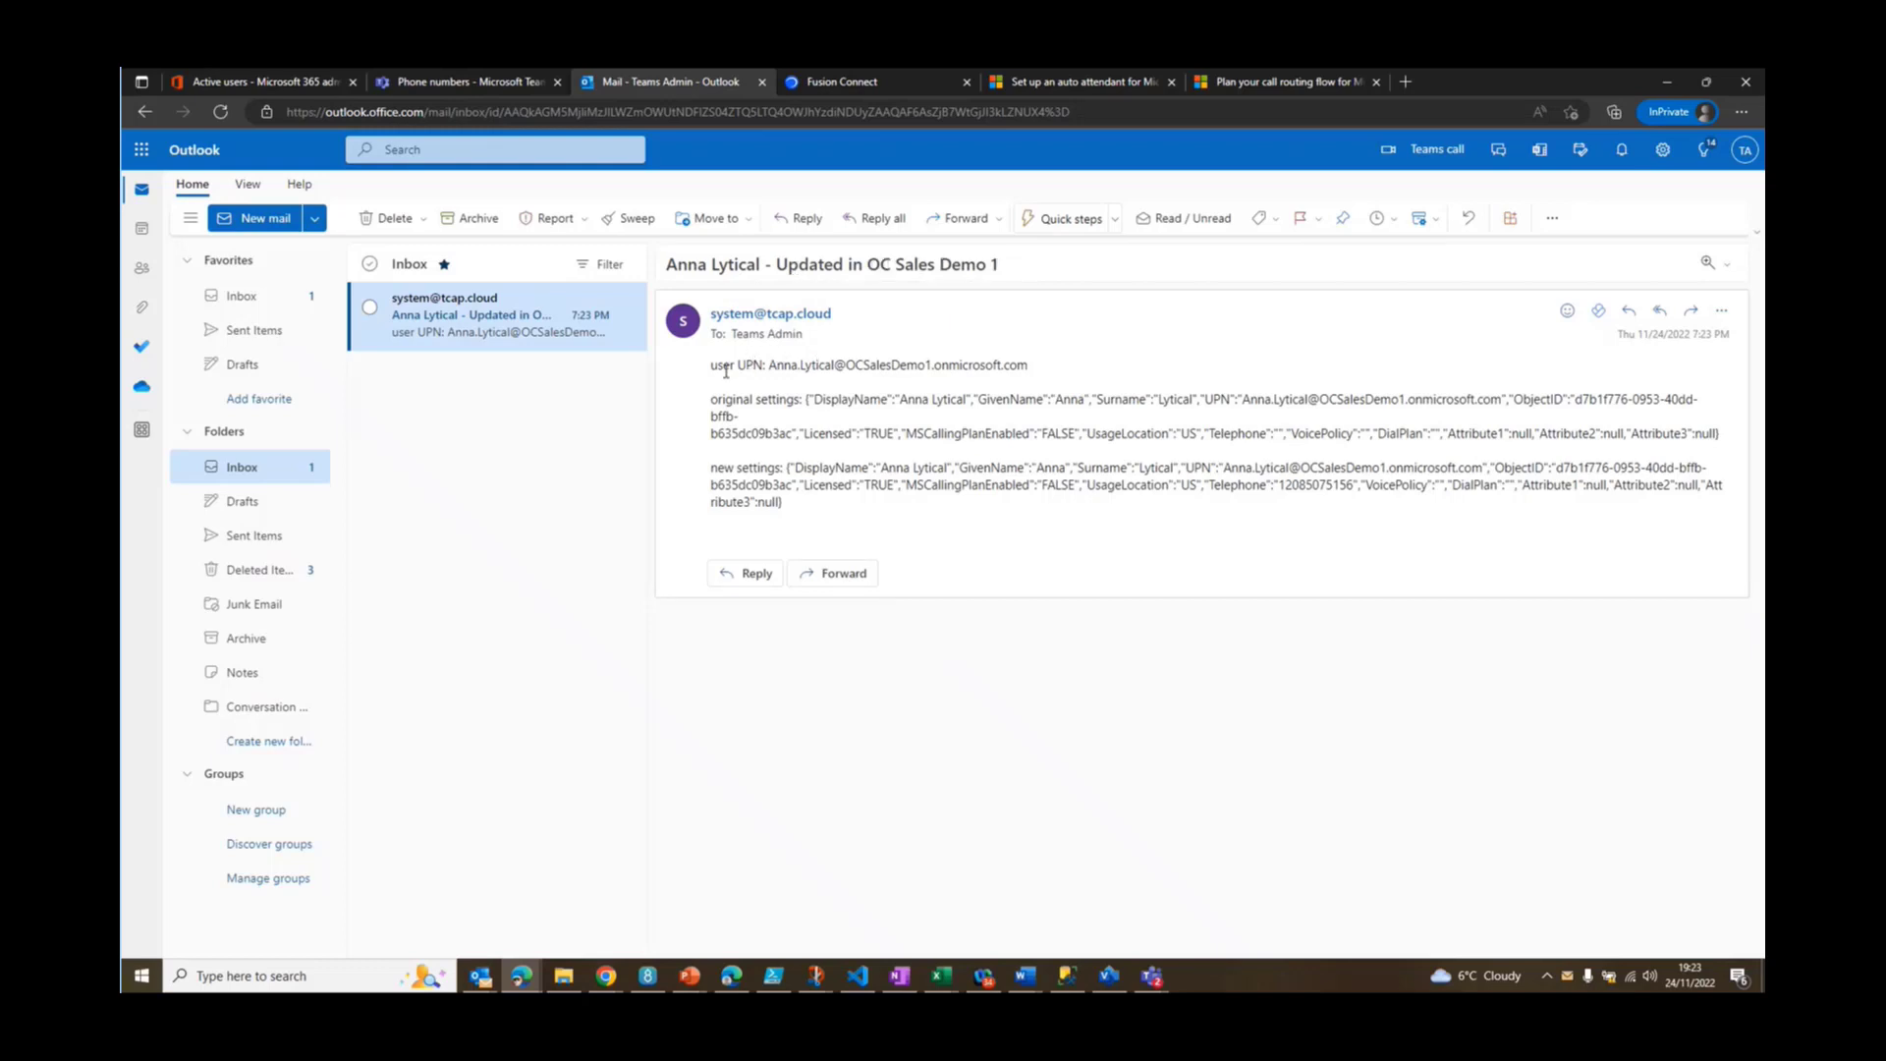
pyautogui.moveTo(776, 365); pyautogui.dragTo(1041, 367)
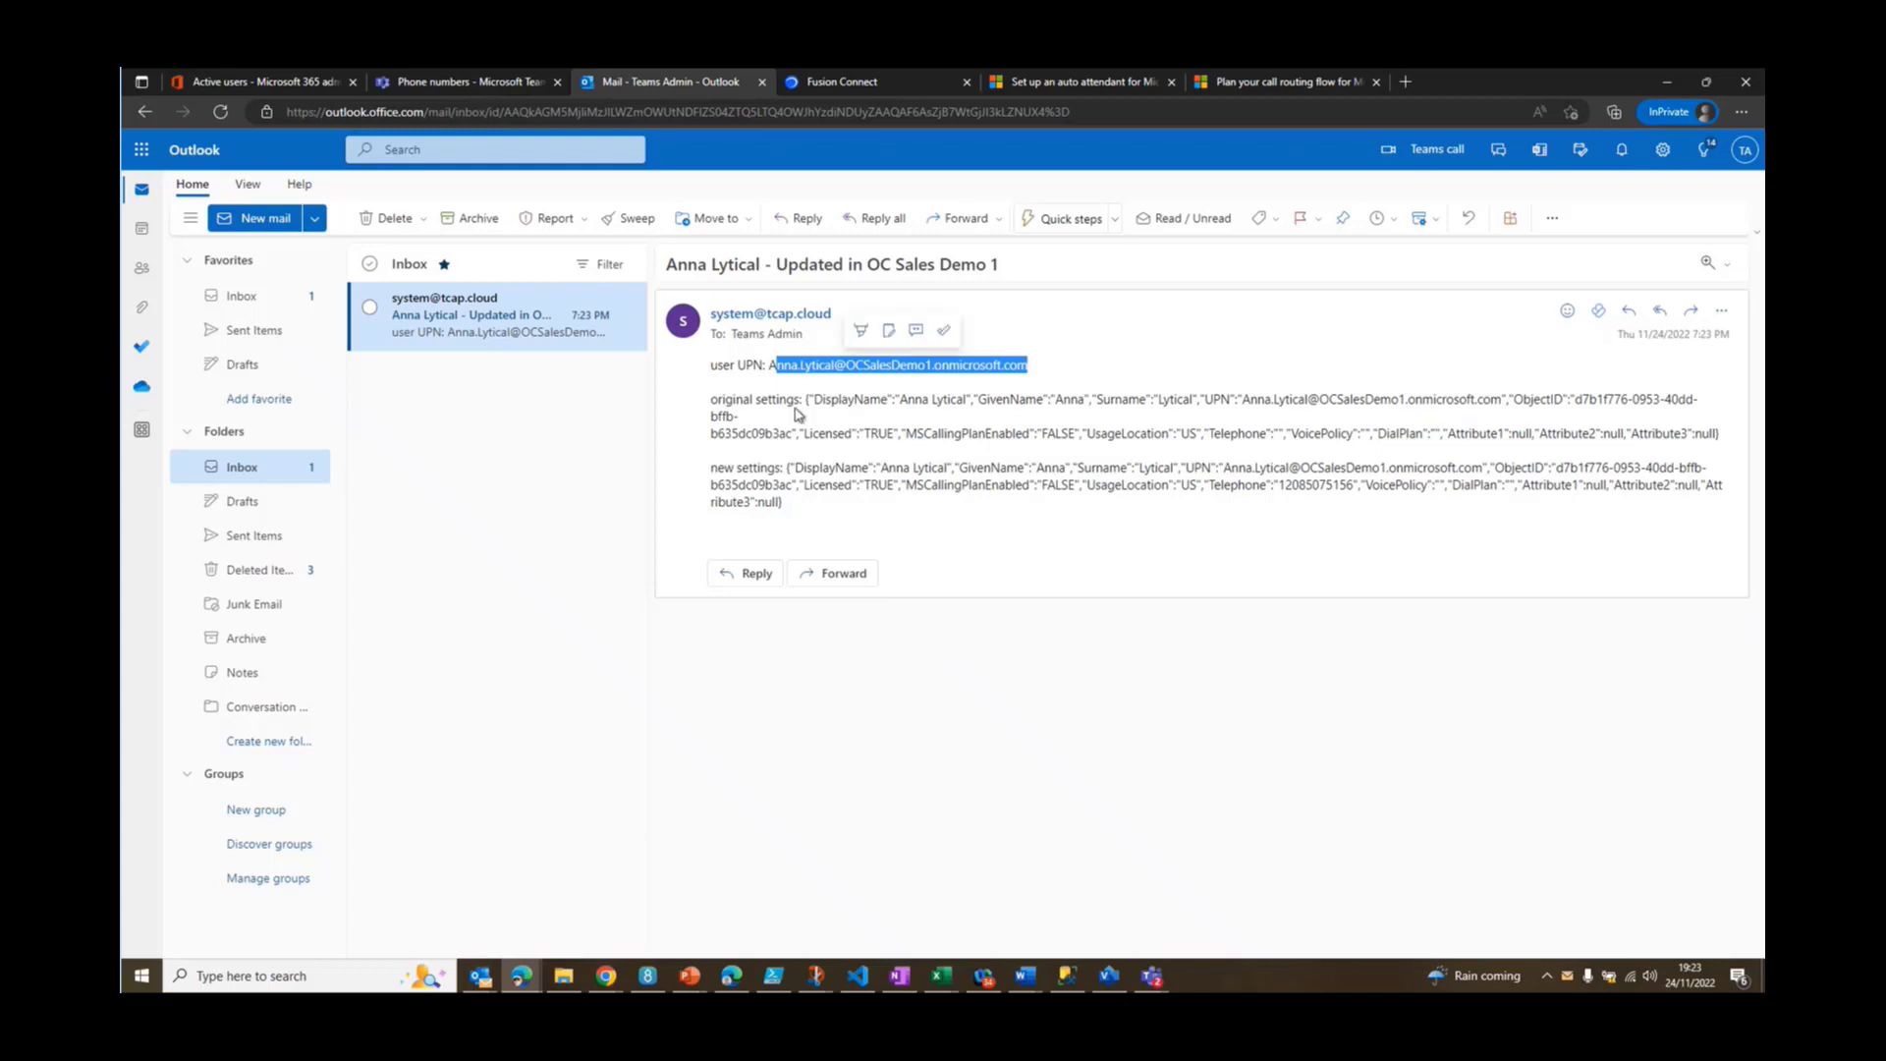
pyautogui.moveTo(806, 400); pyautogui.dragTo(1225, 436)
pyautogui.click(1014, 468)
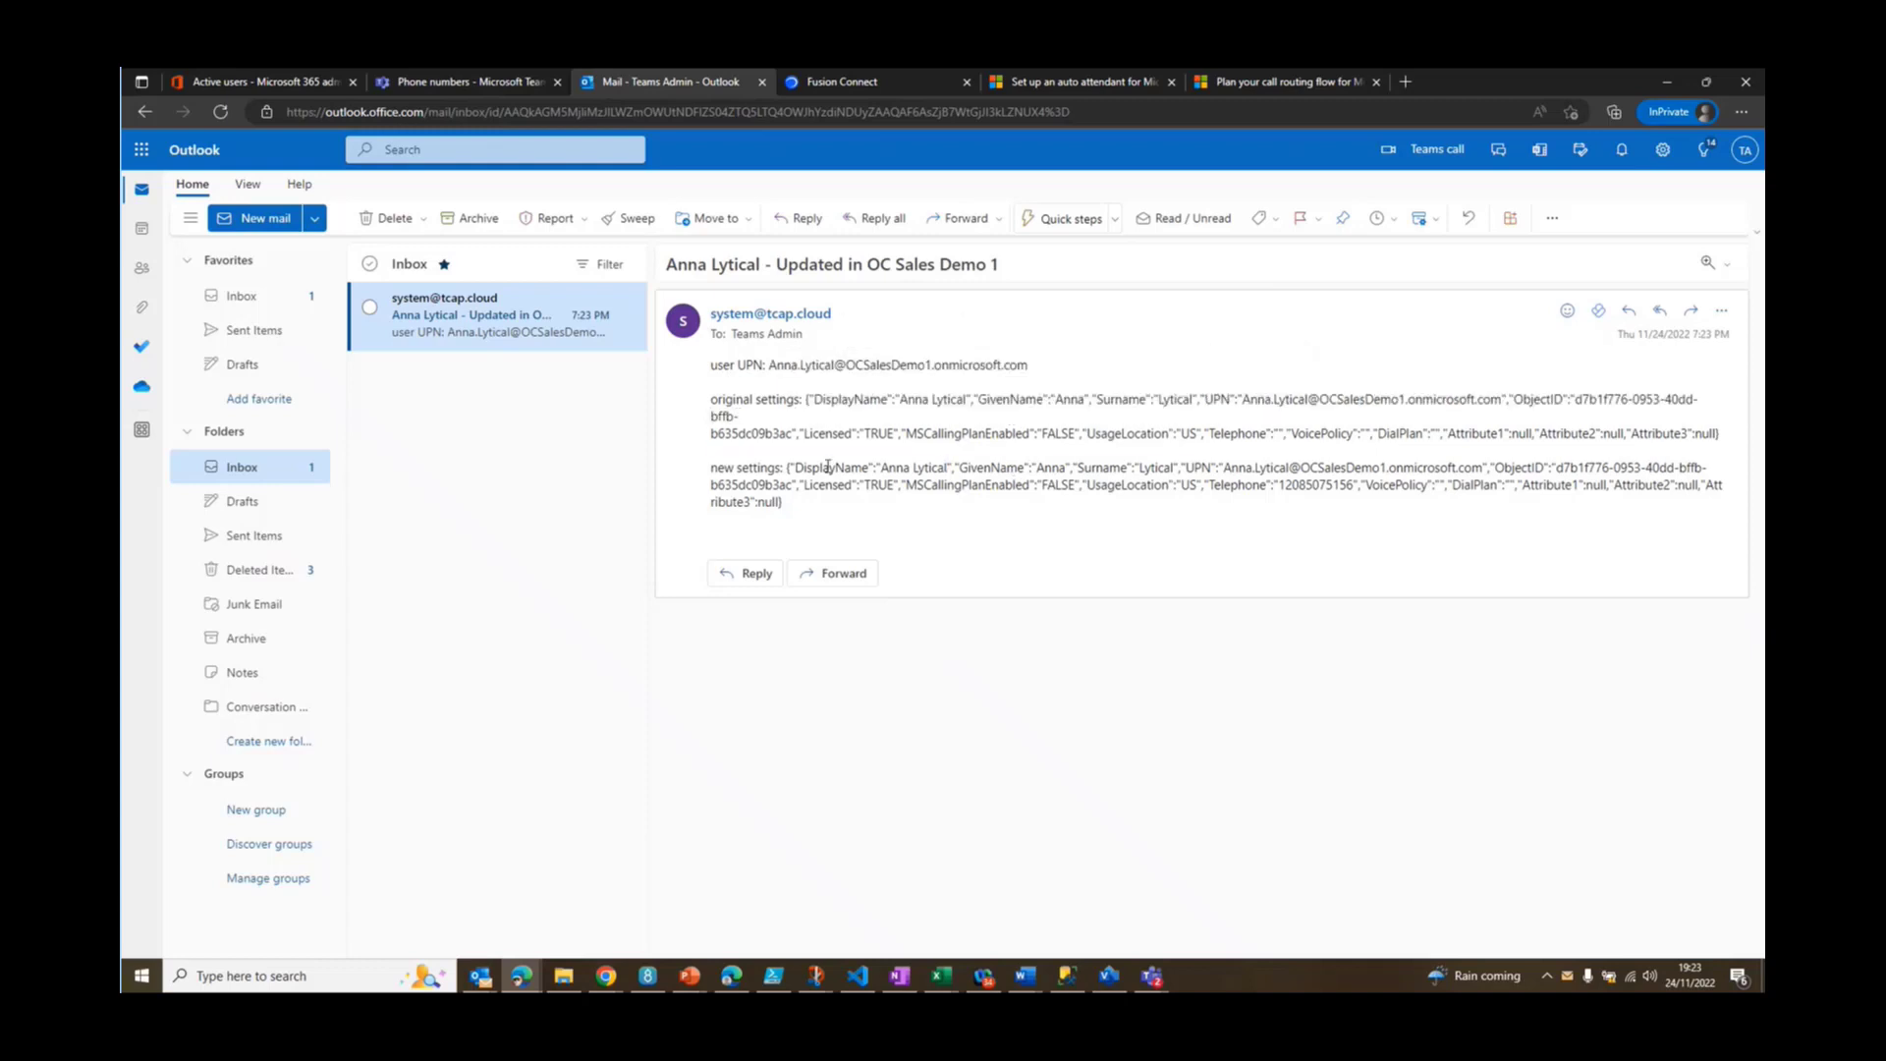
pyautogui.moveTo(828, 468); pyautogui.dragTo(982, 513)
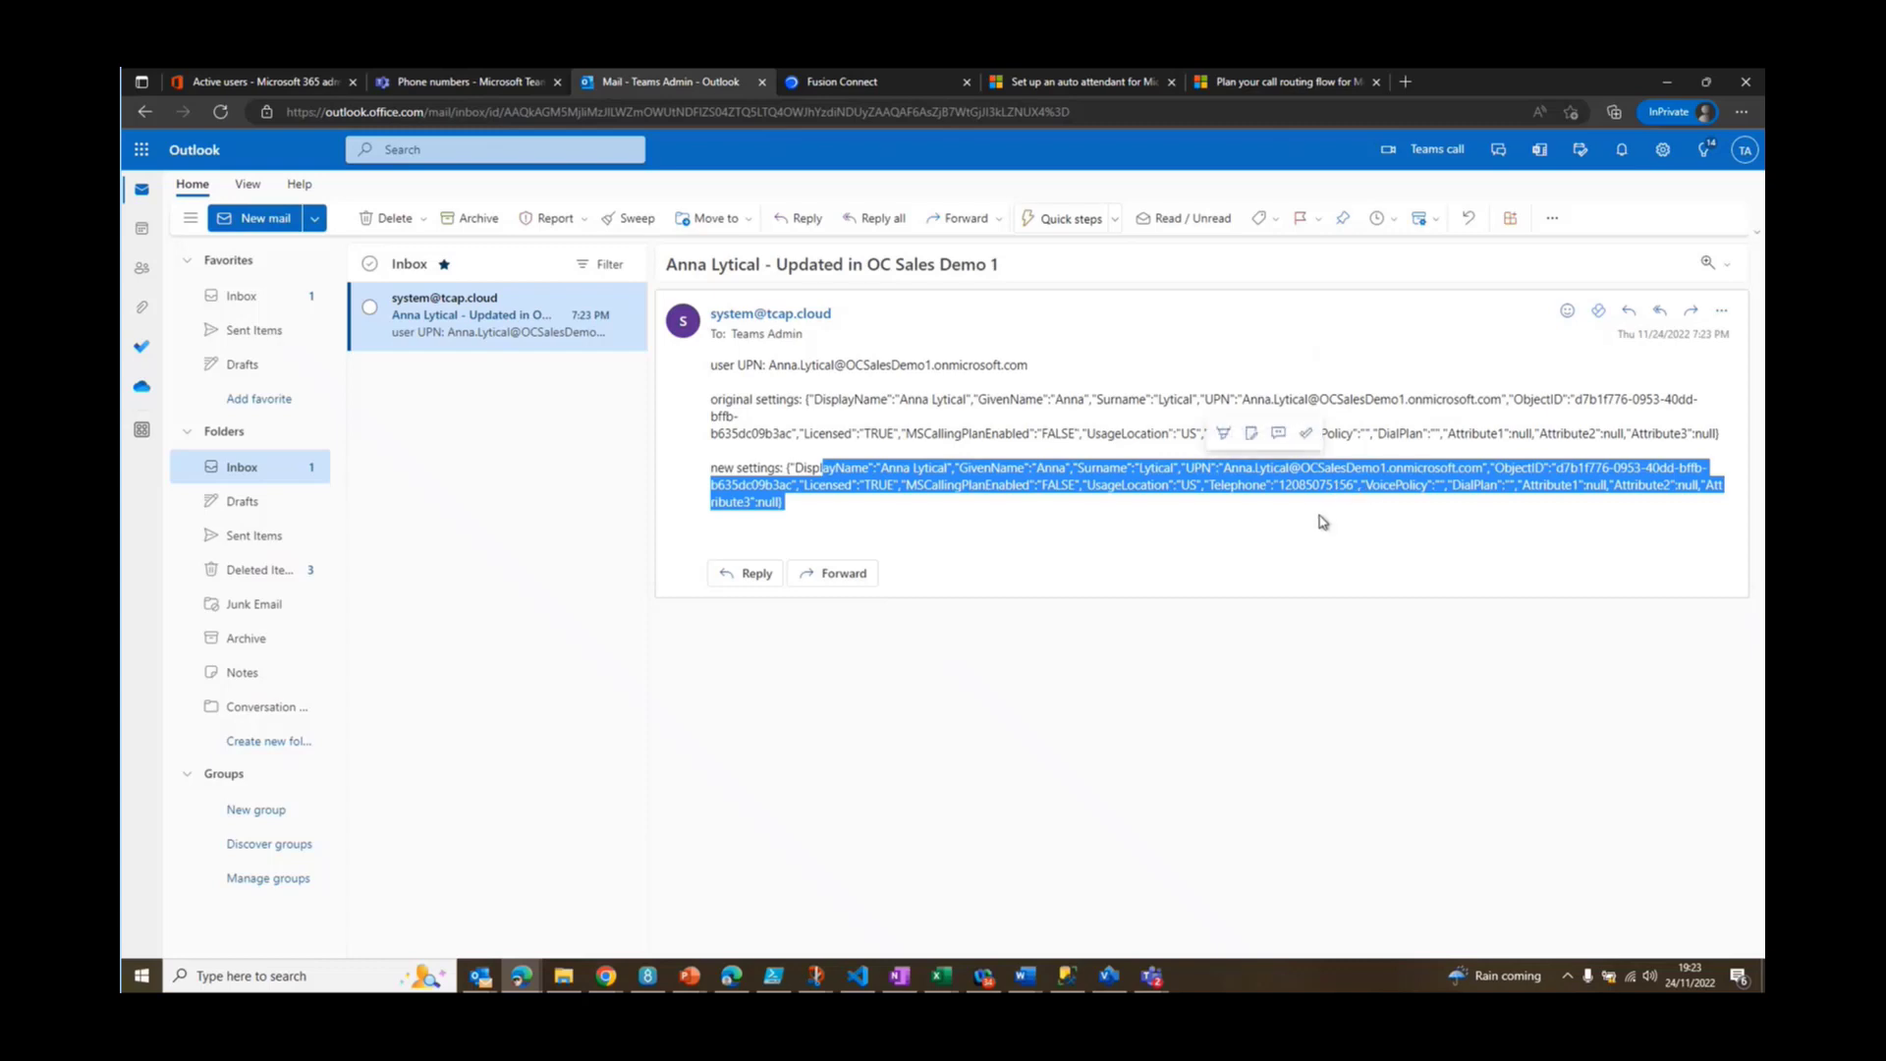
pyautogui.click(842, 85)
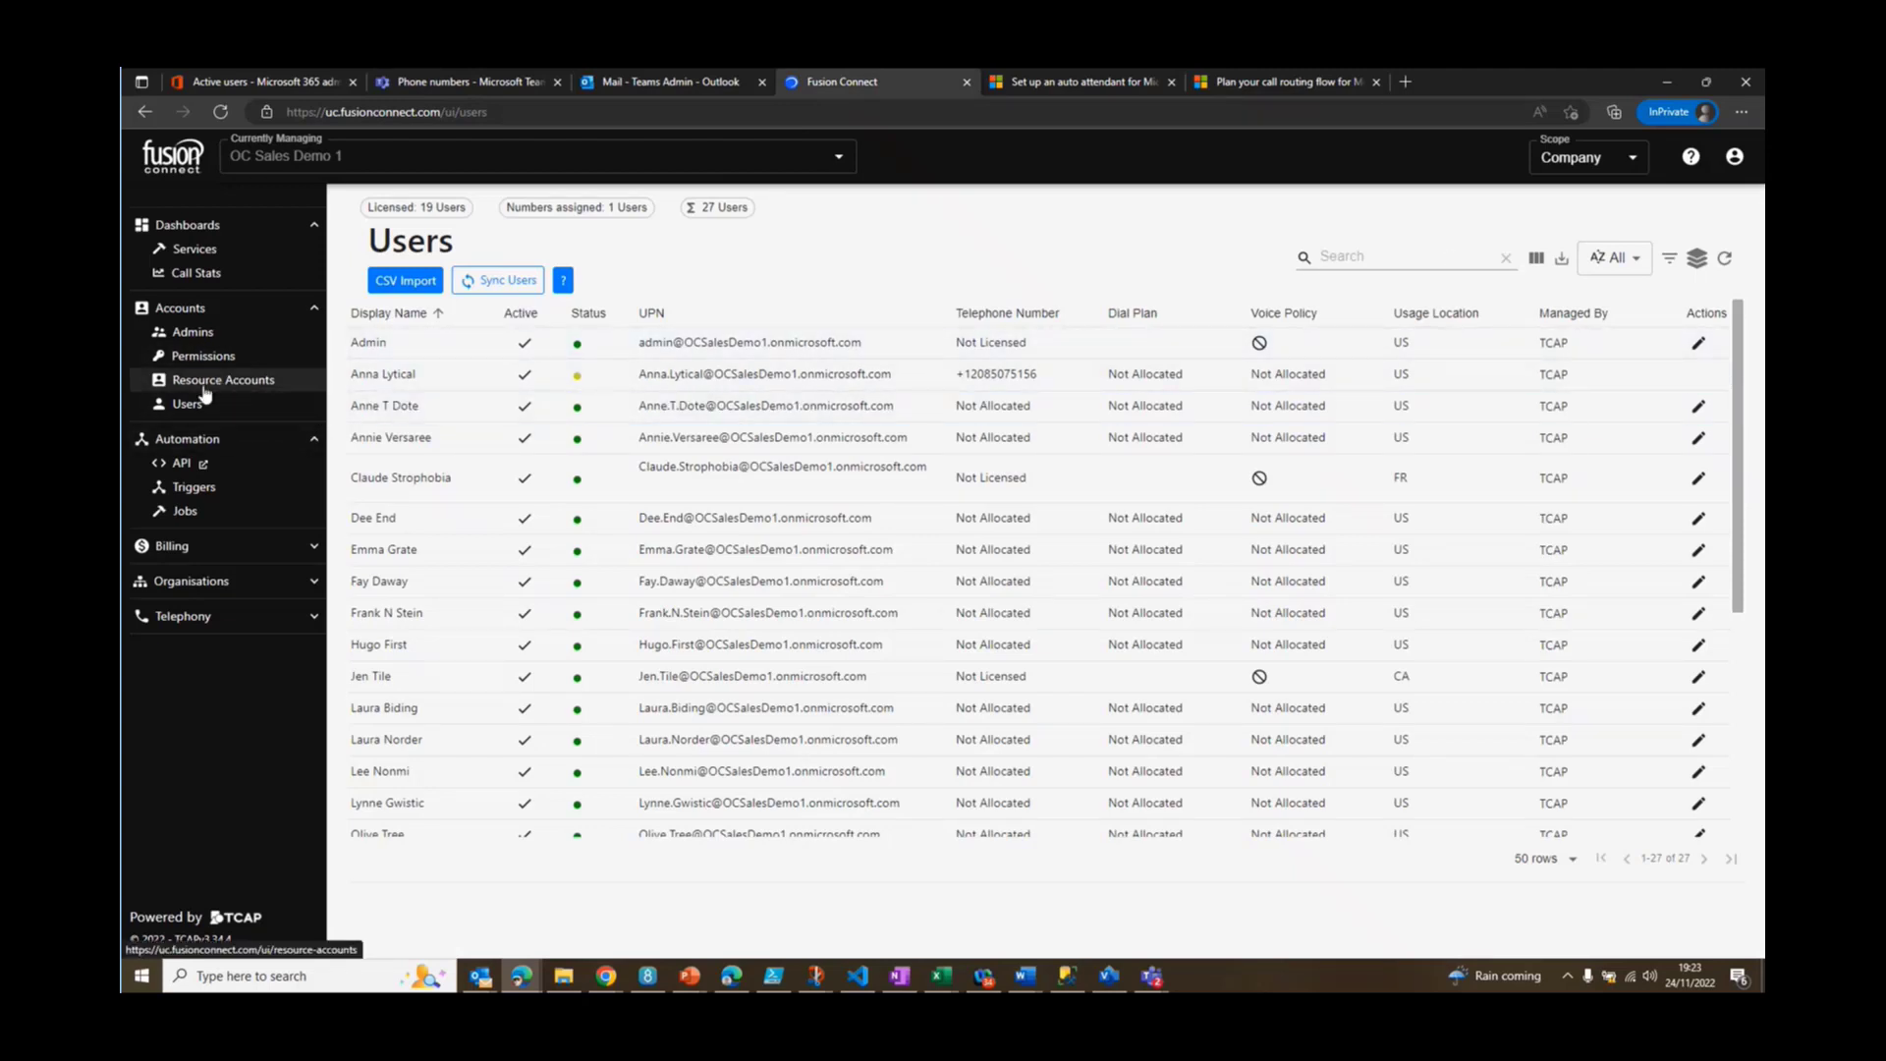
# Open Trigger Example's history, expand its entry and refire it
pyautogui.click(194, 487)
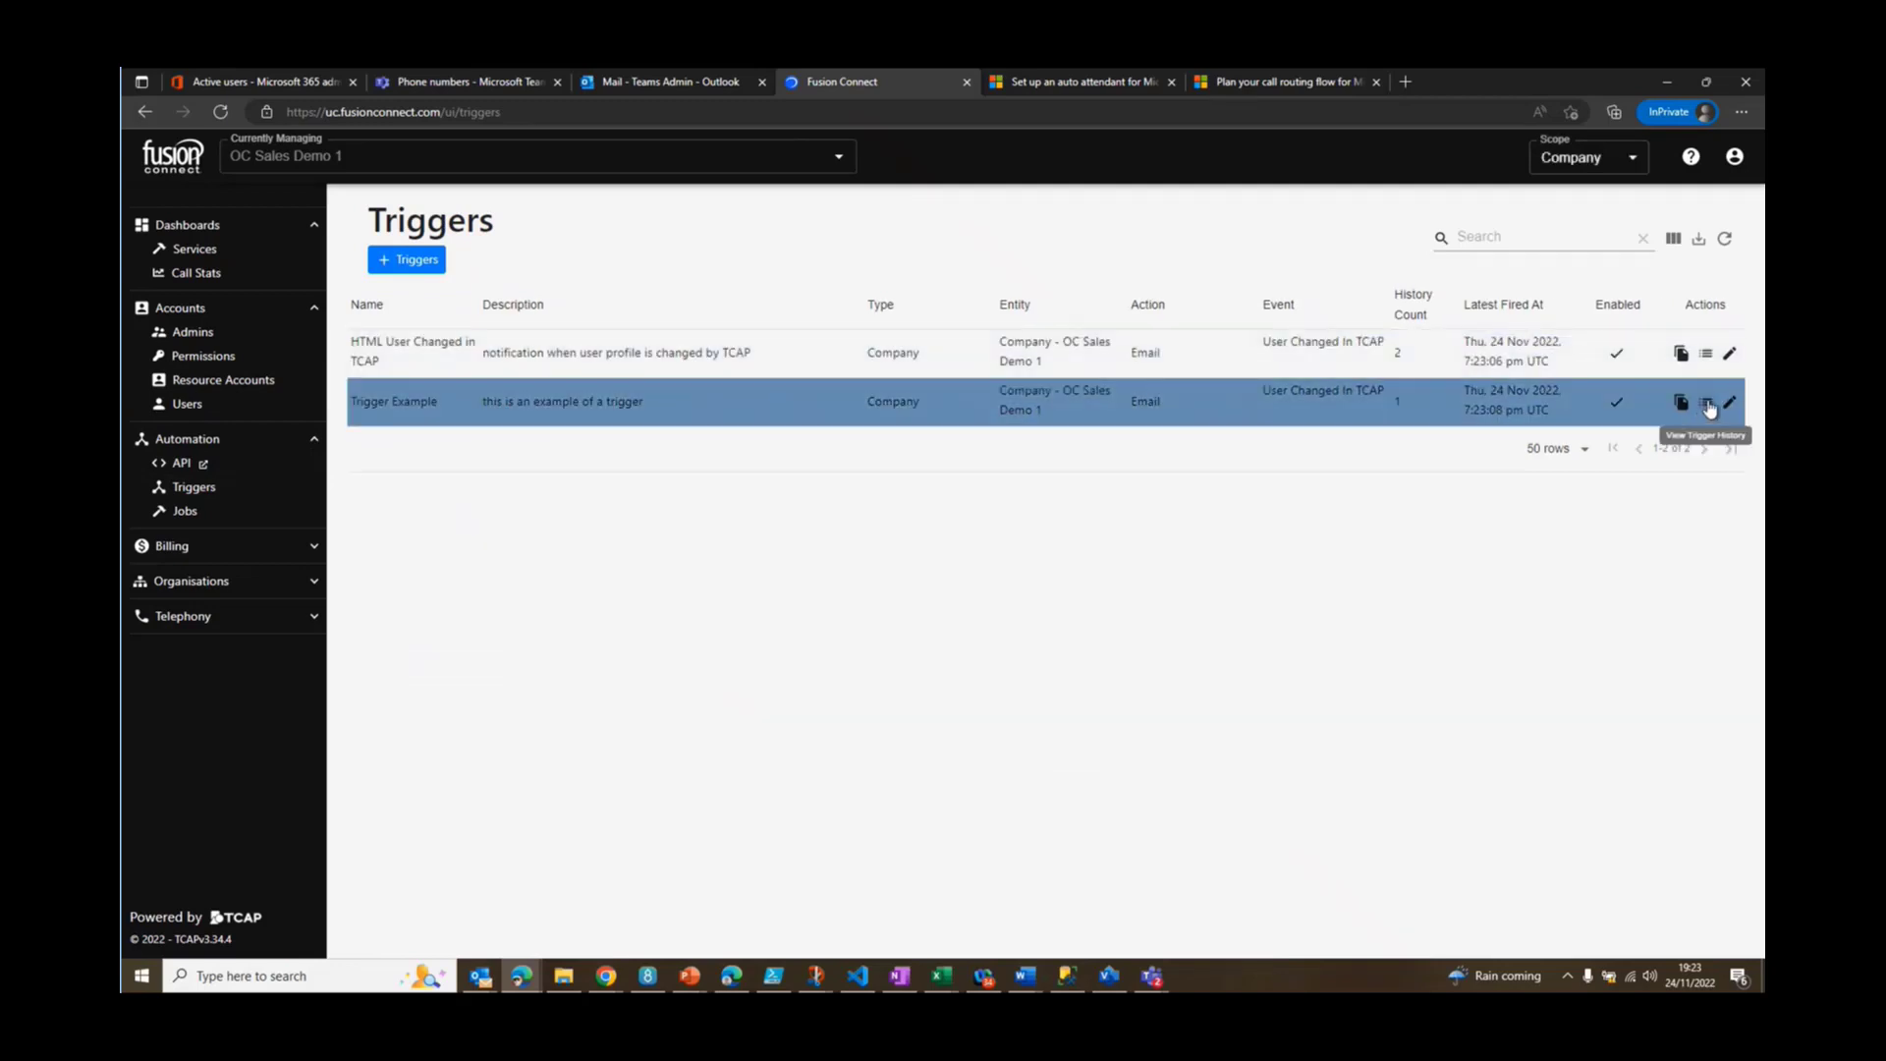
pyautogui.click(1708, 404)
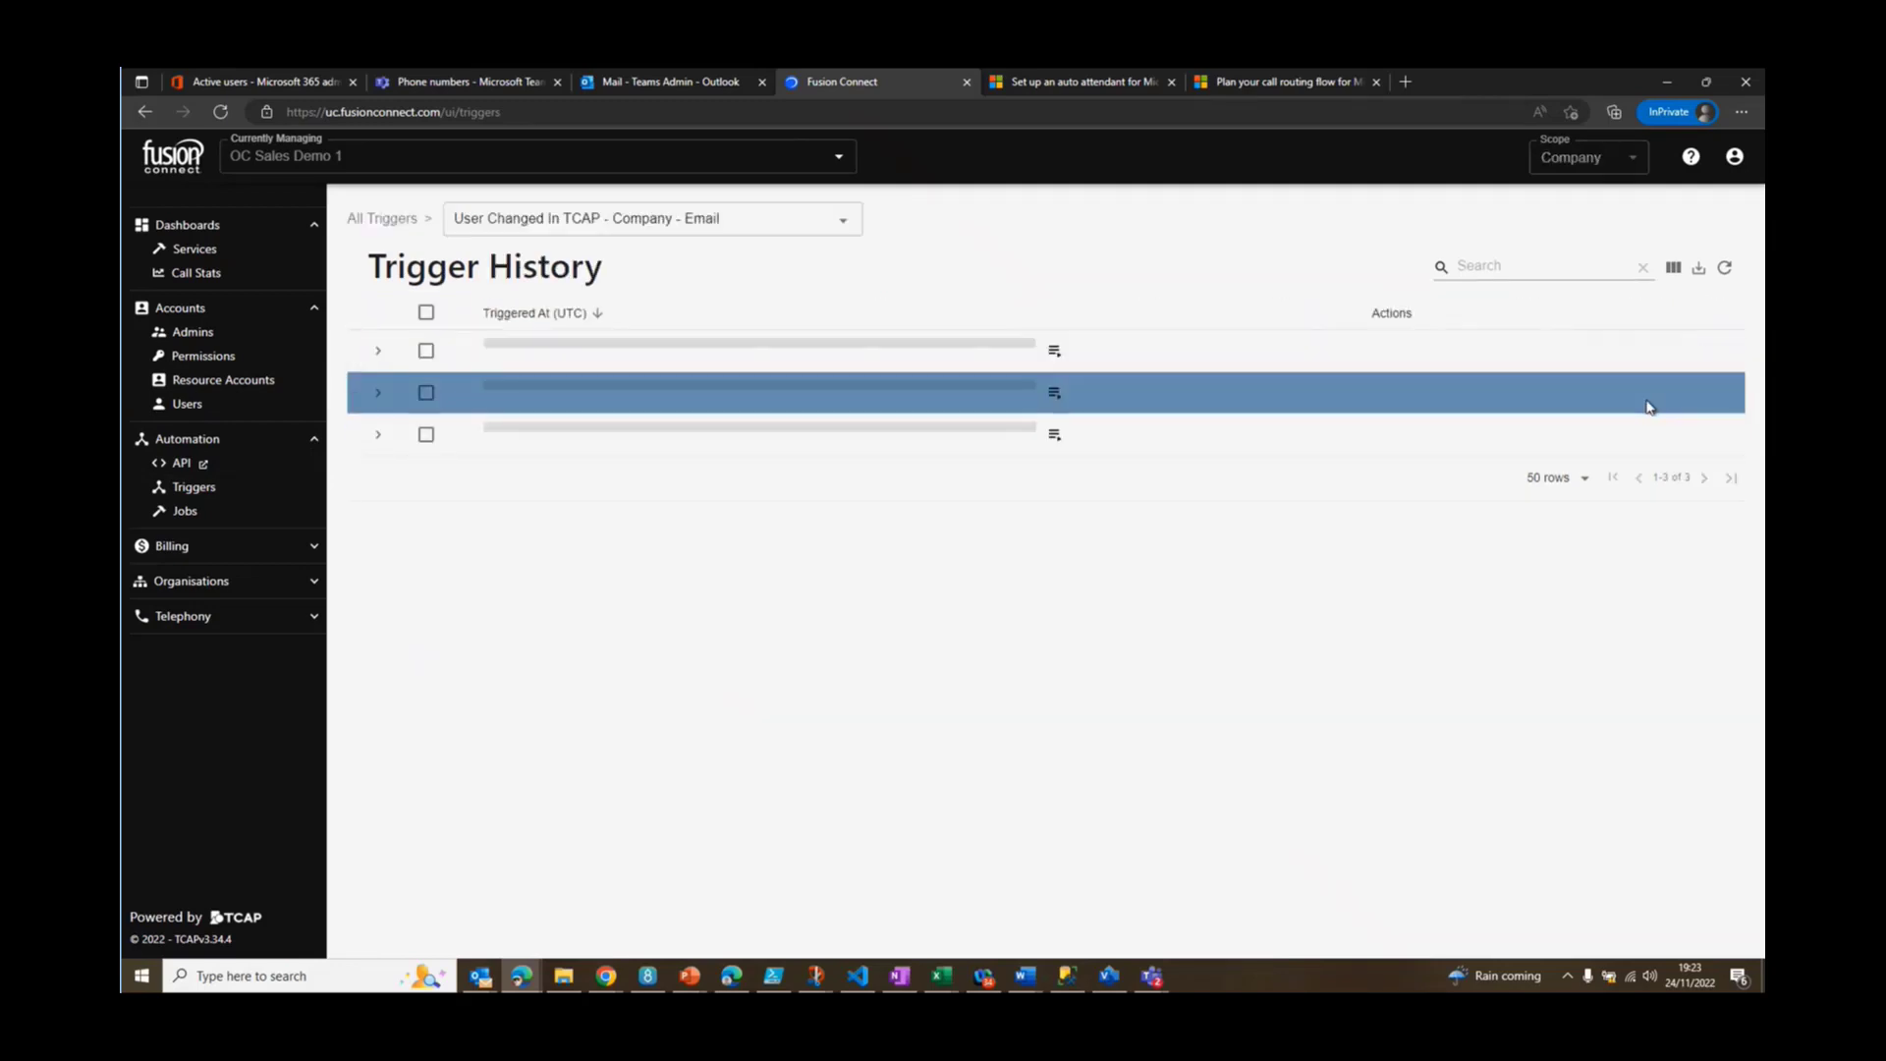
pyautogui.click(377, 347)
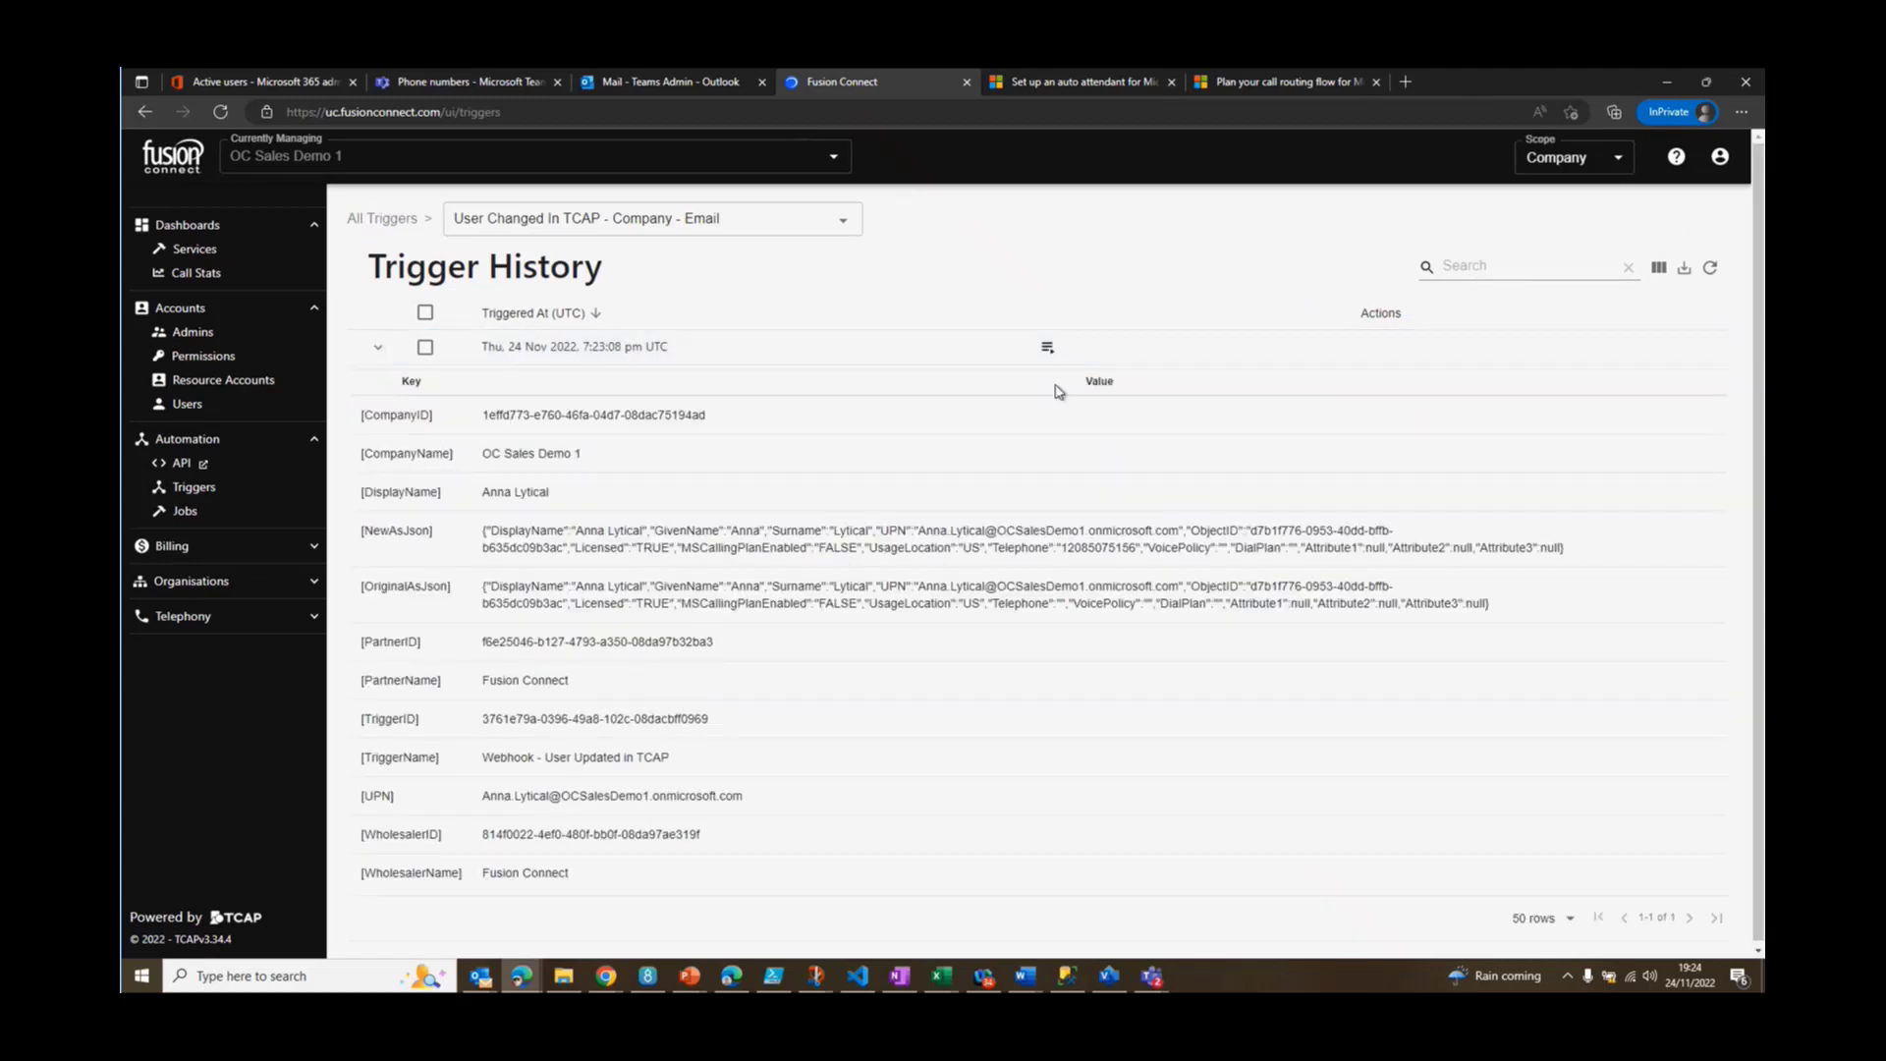
pyautogui.click(1049, 349)
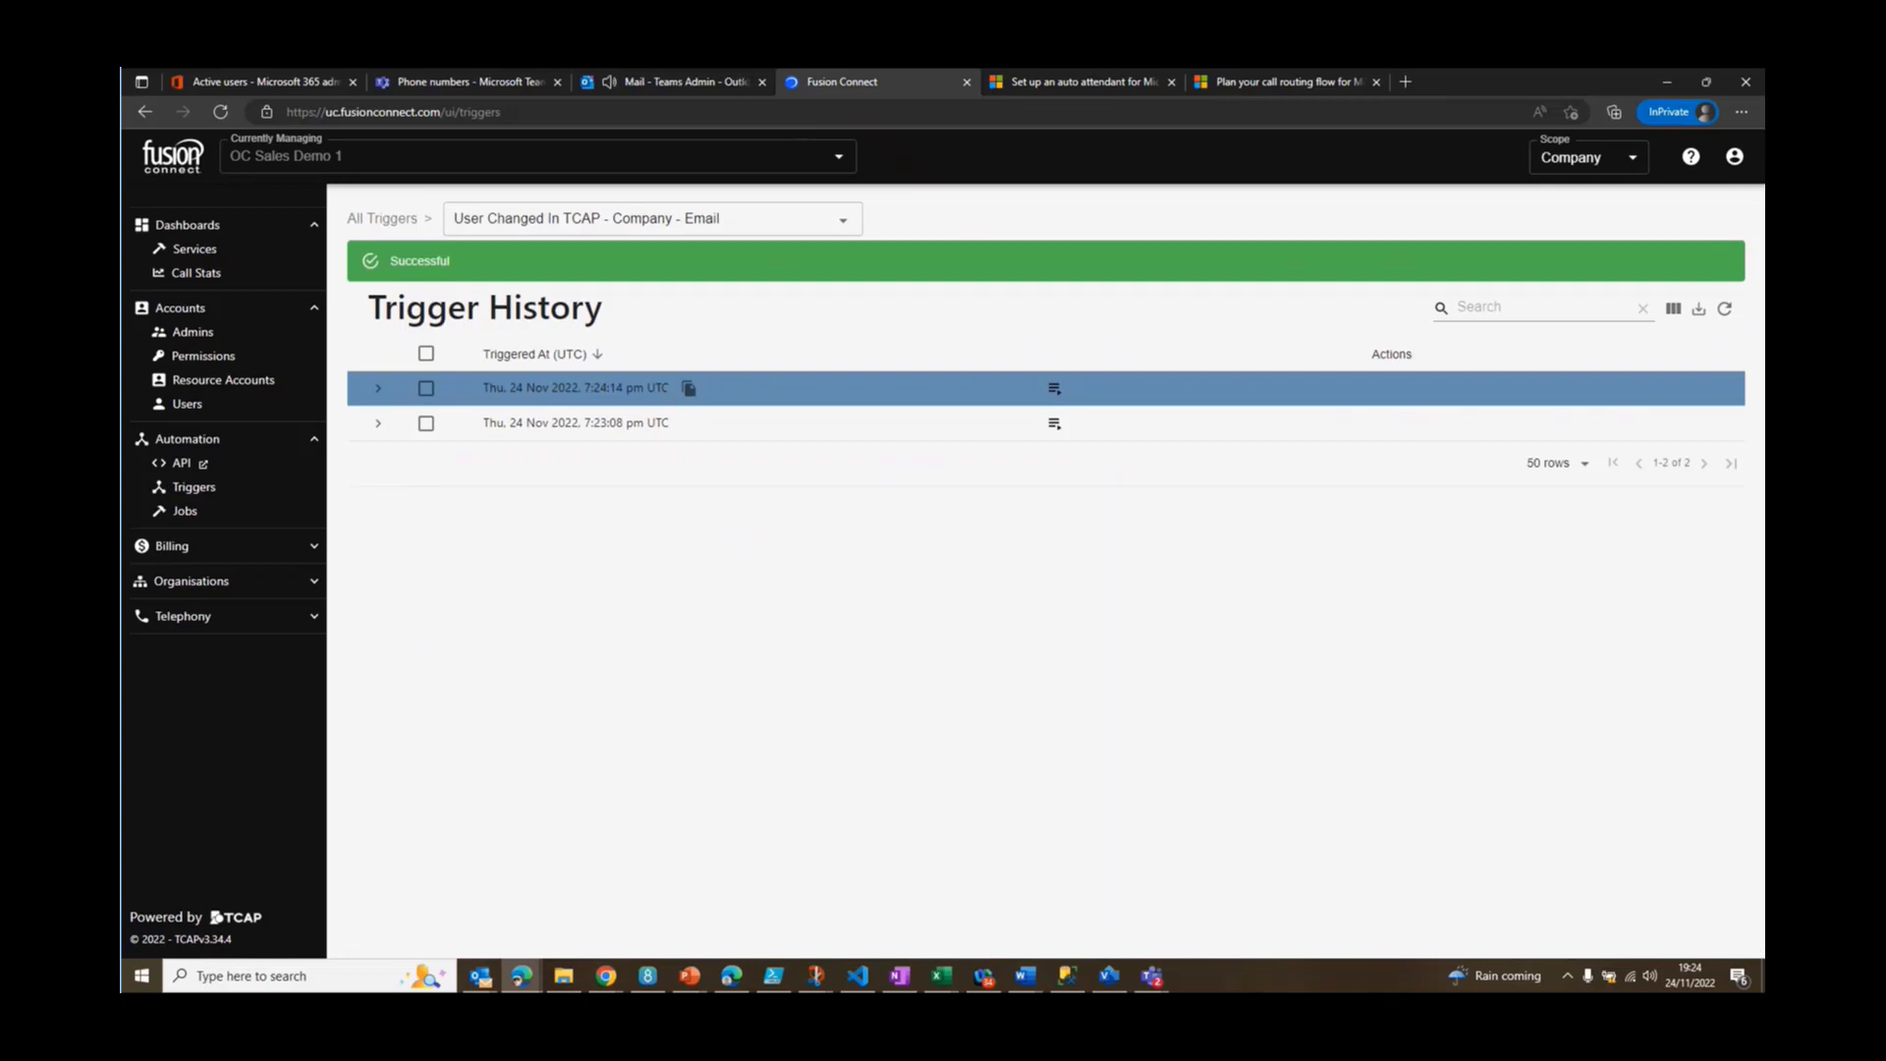
# Open the newest 7:24 PM update email in Outlook, then return to Fusion Connect
pyautogui.click(633, 85)
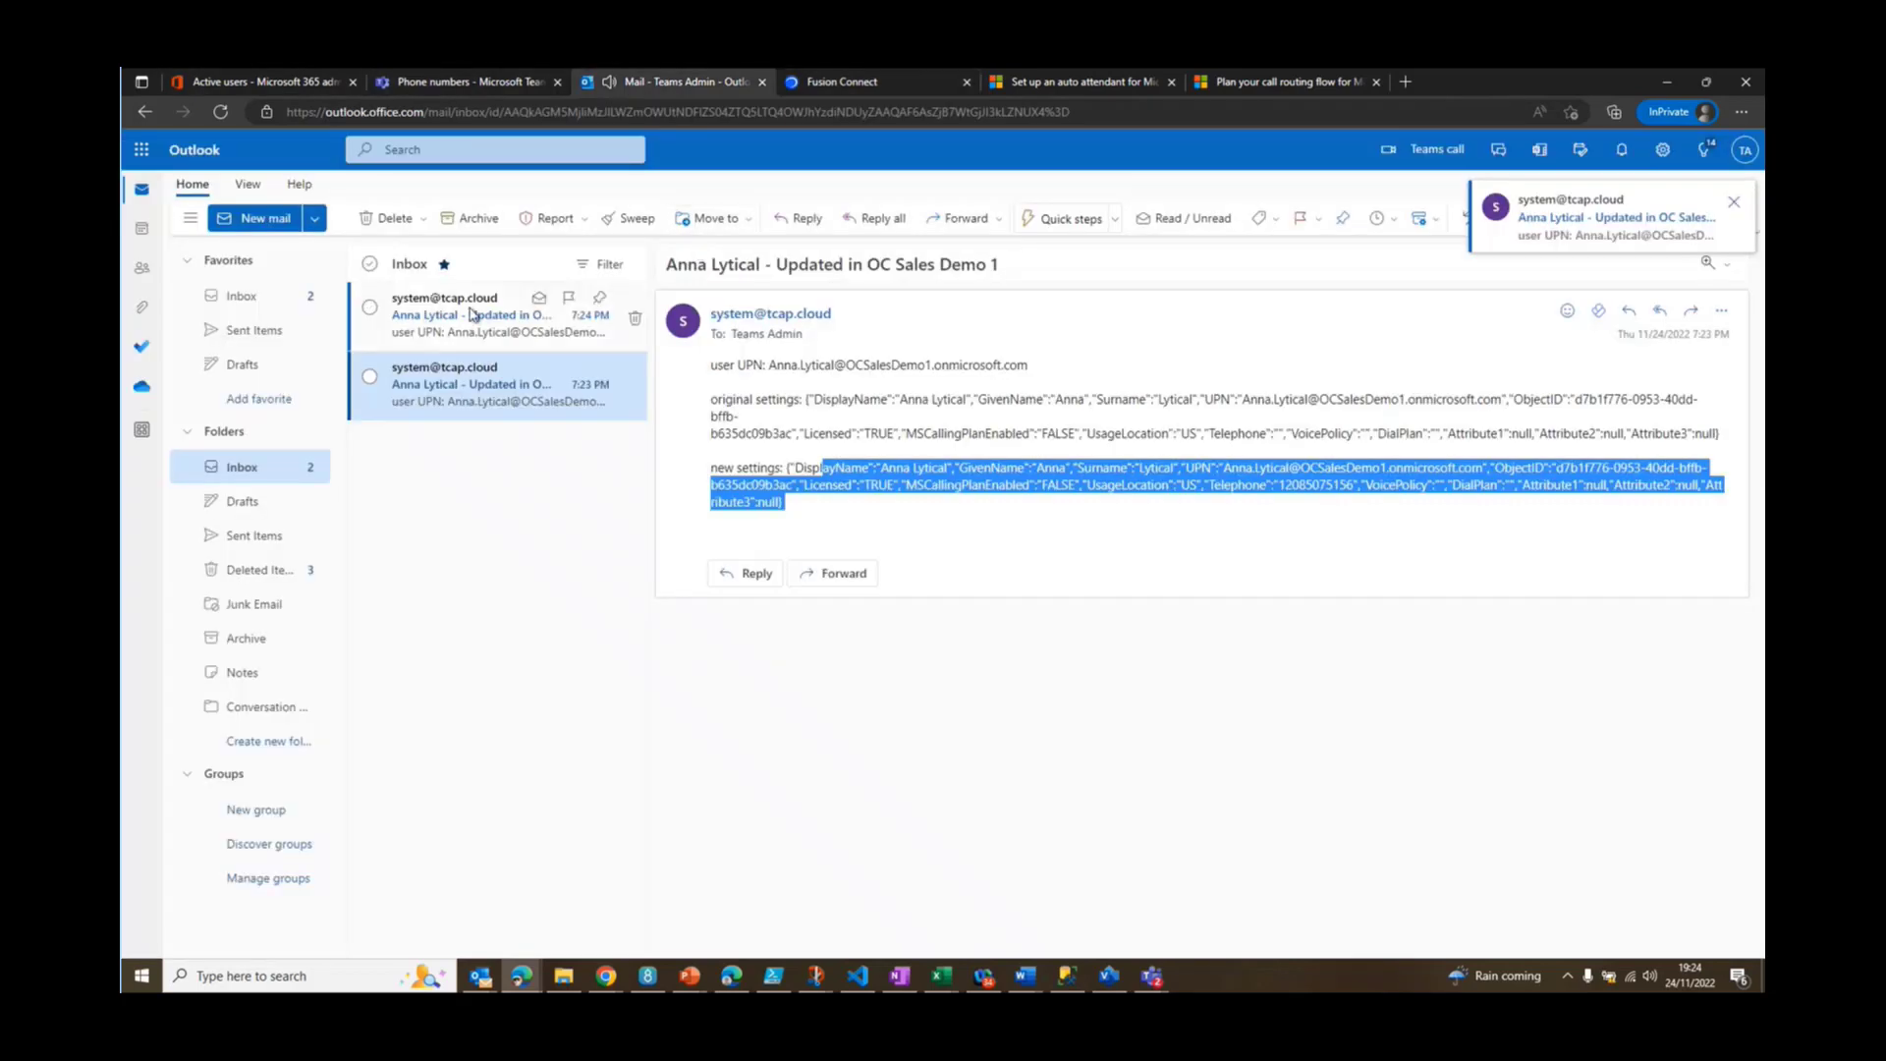
pyautogui.click(438, 316)
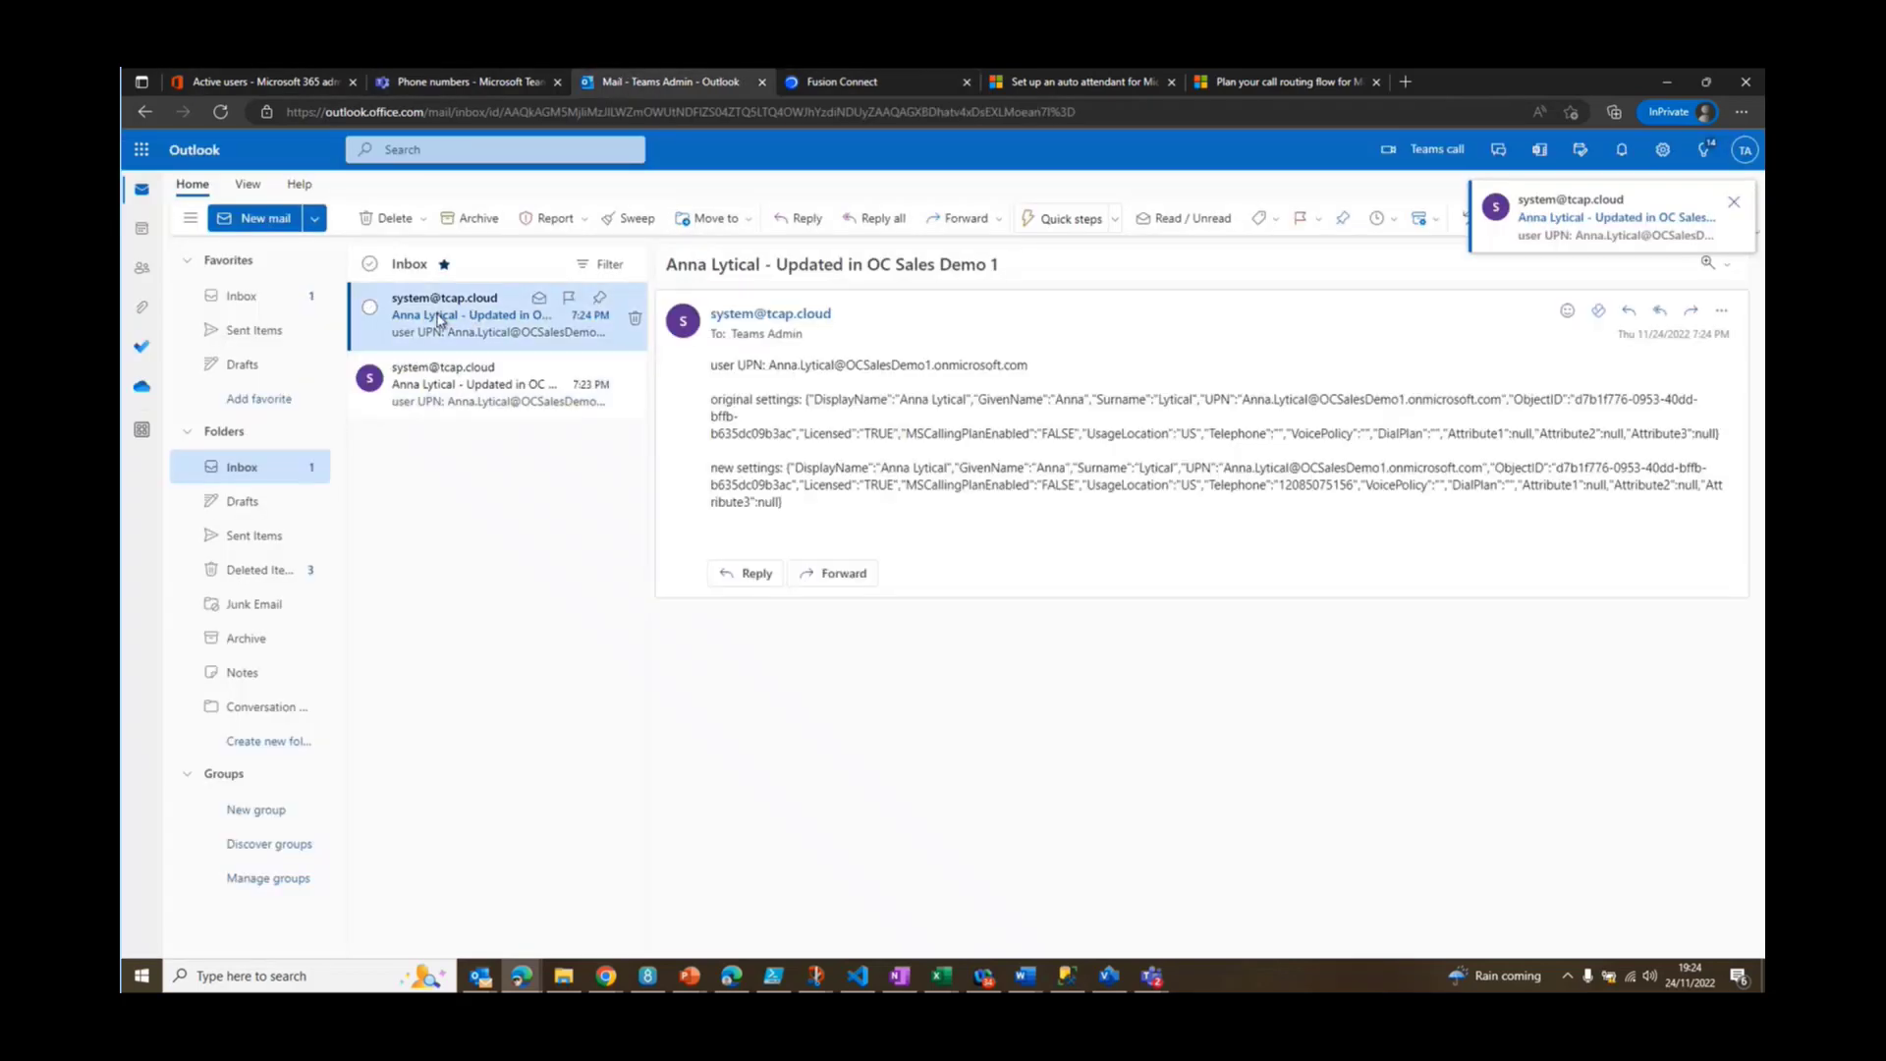
pyautogui.click(885, 81)
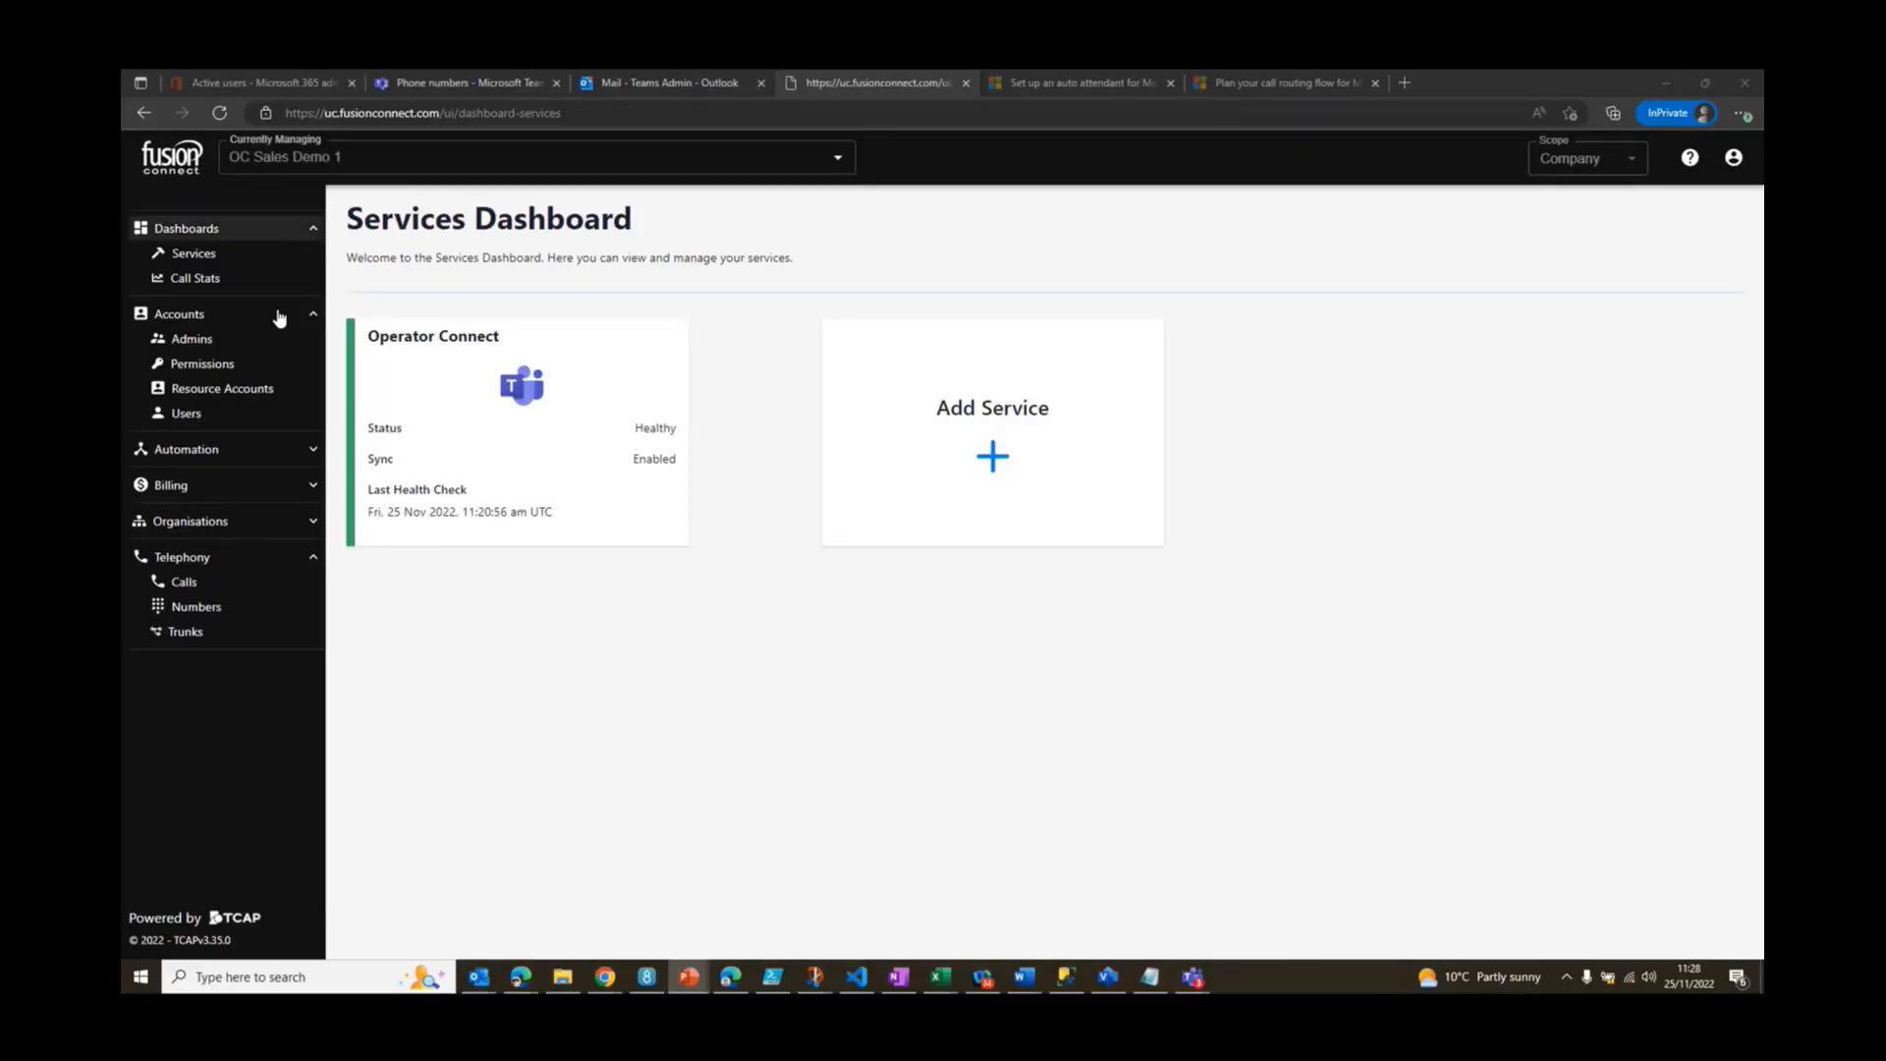
# Open the Request New Block form and fill in the contact name, phone number and e-mail
pyautogui.click(172, 606)
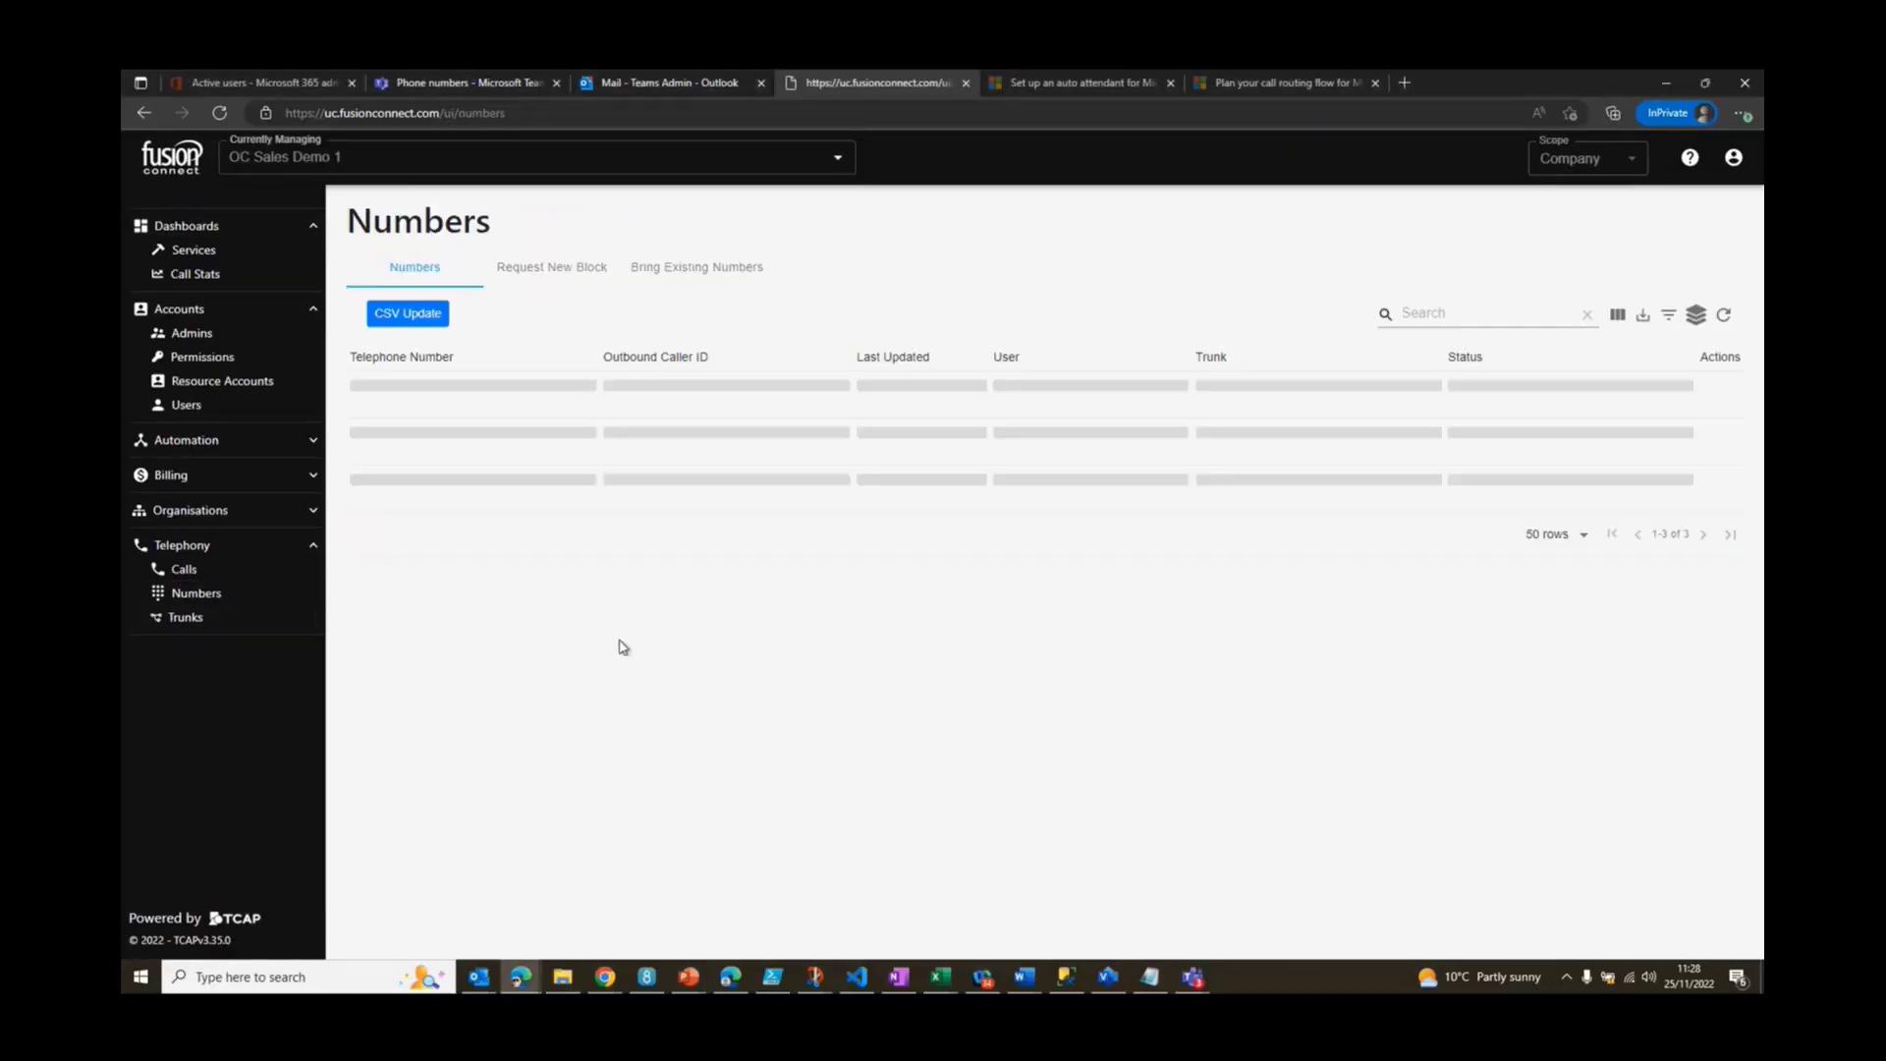
pyautogui.click(546, 276)
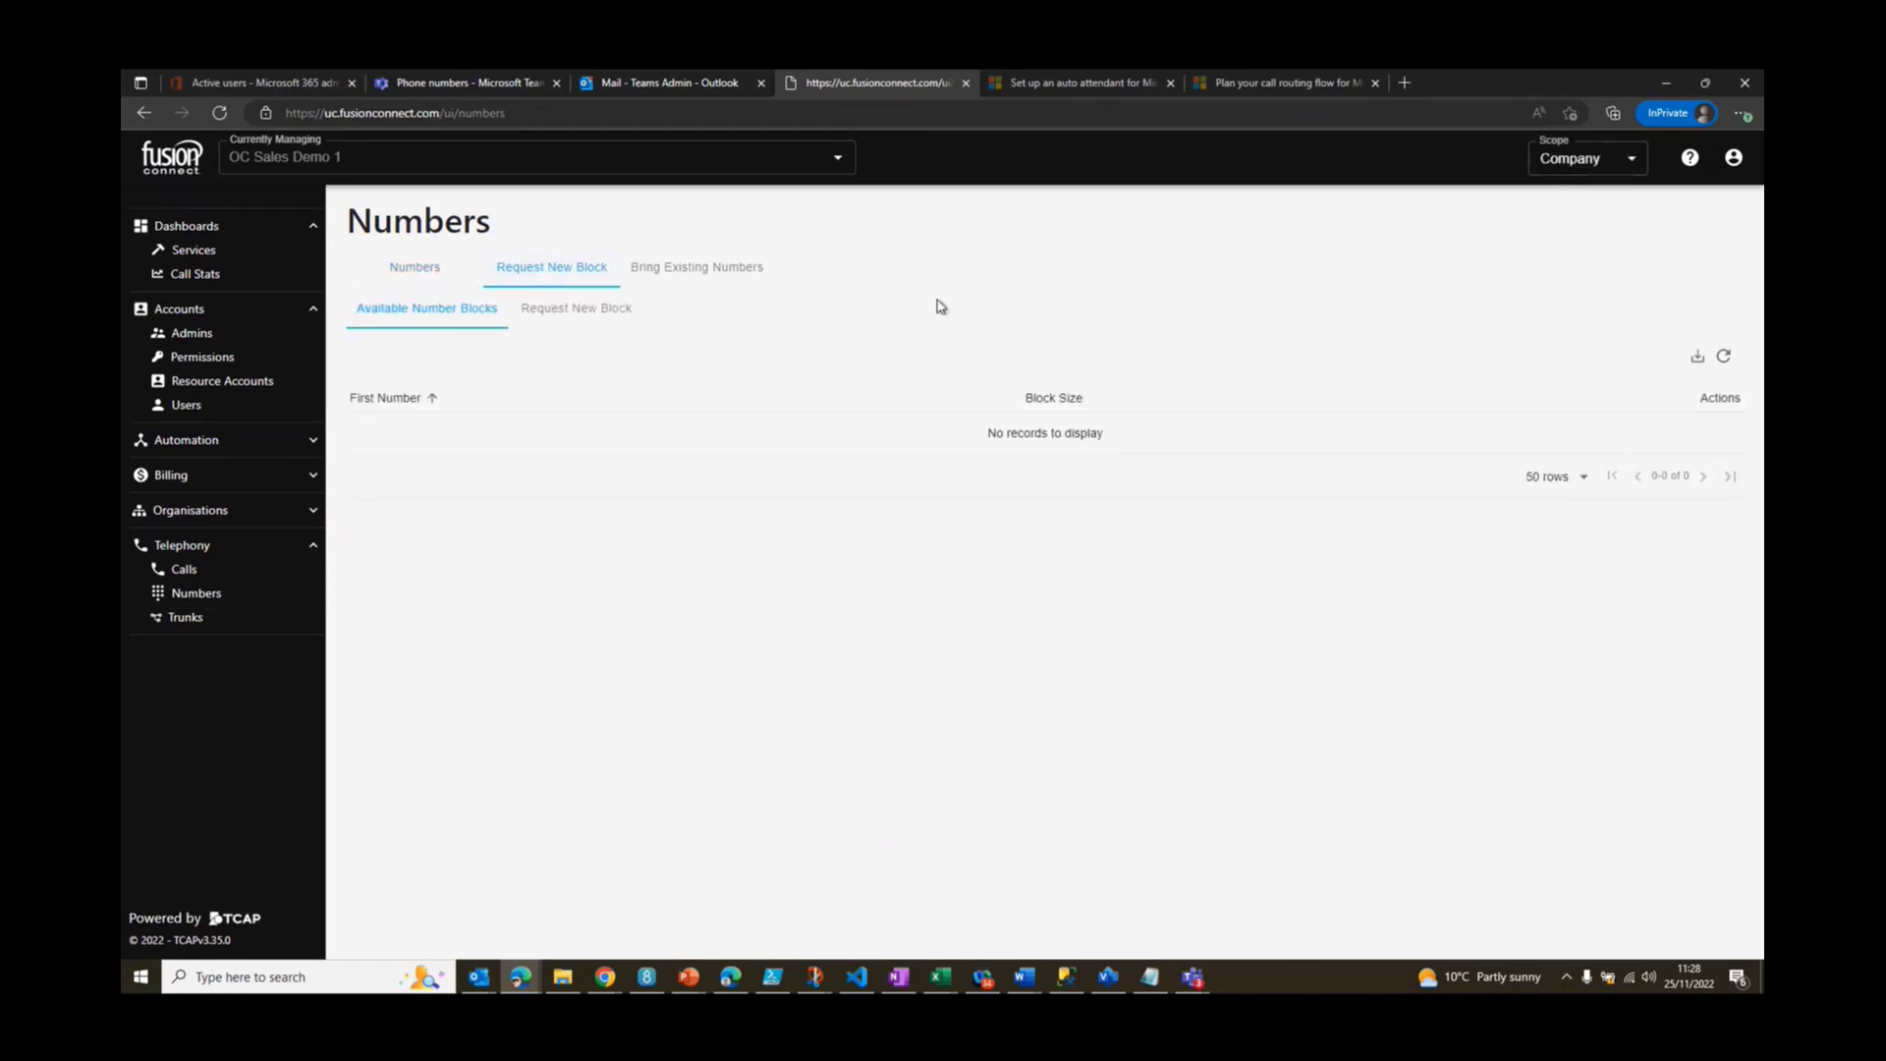
pyautogui.click(586, 322)
pyautogui.click(553, 359)
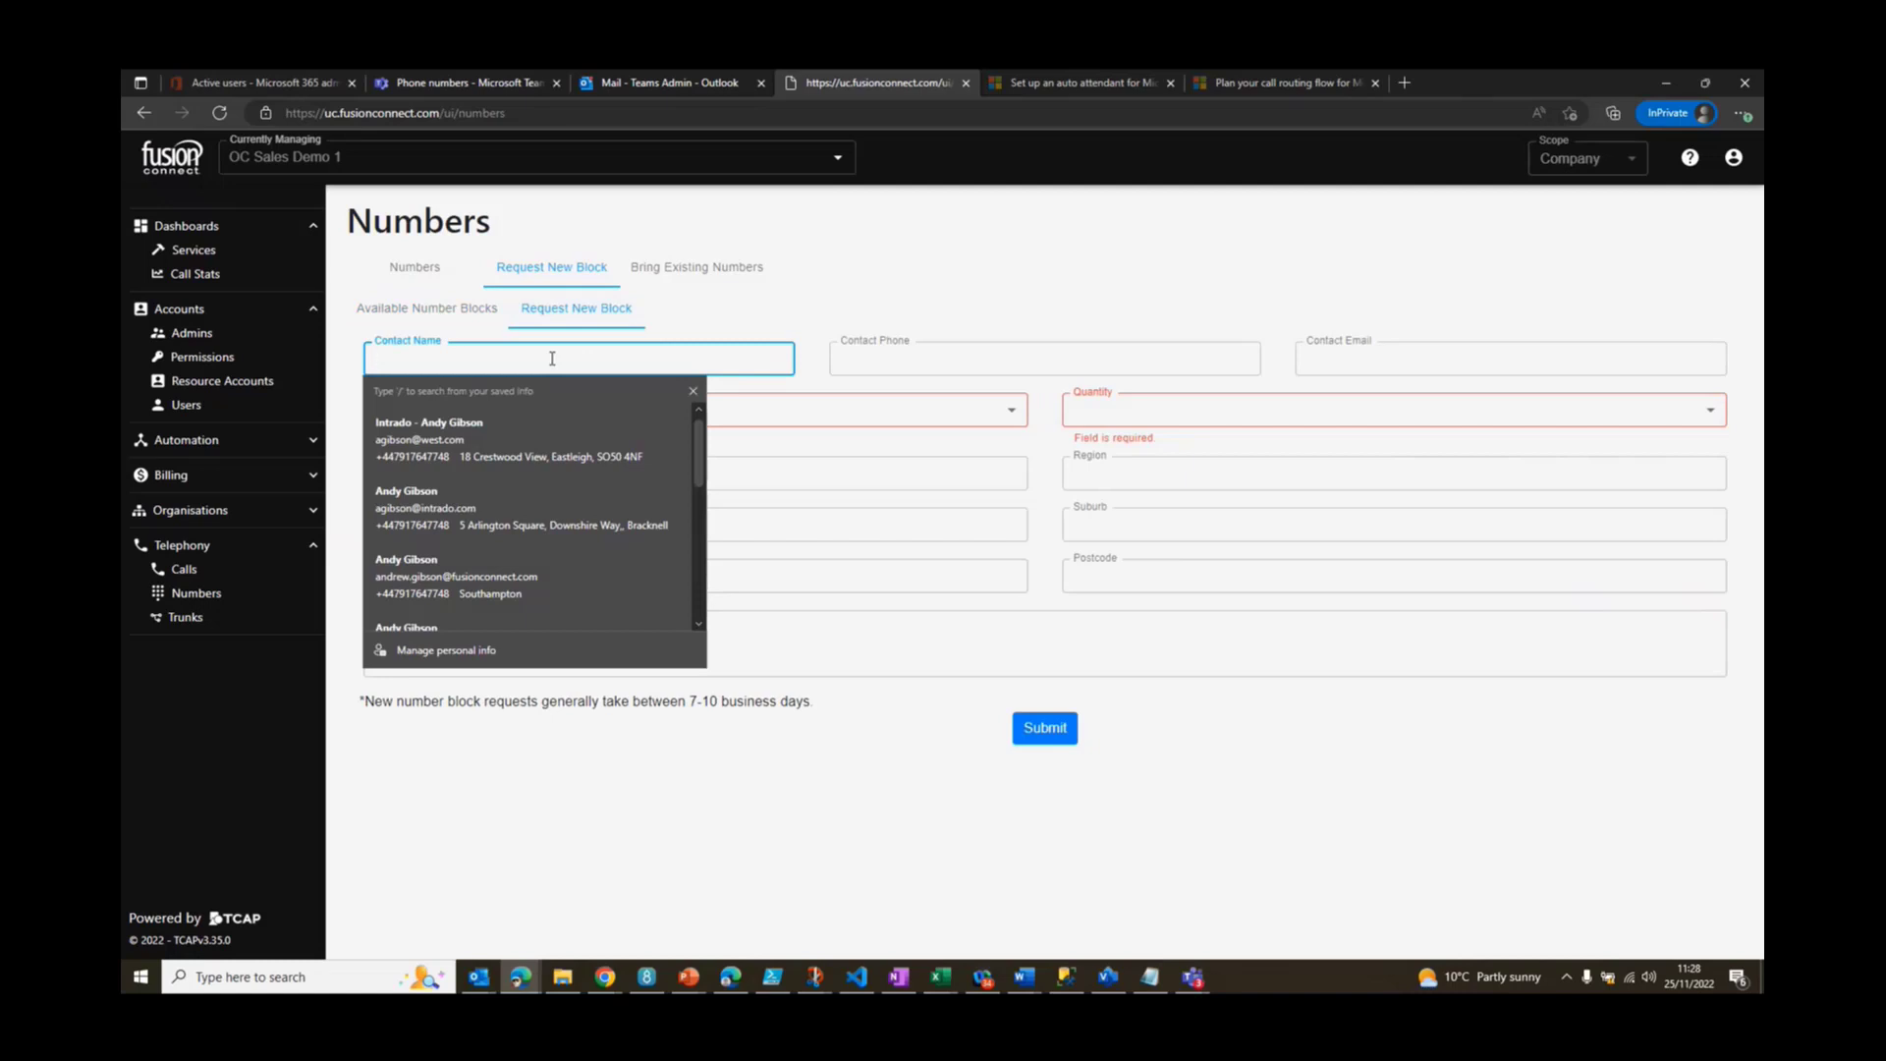
pyautogui.write('Teams Admin')
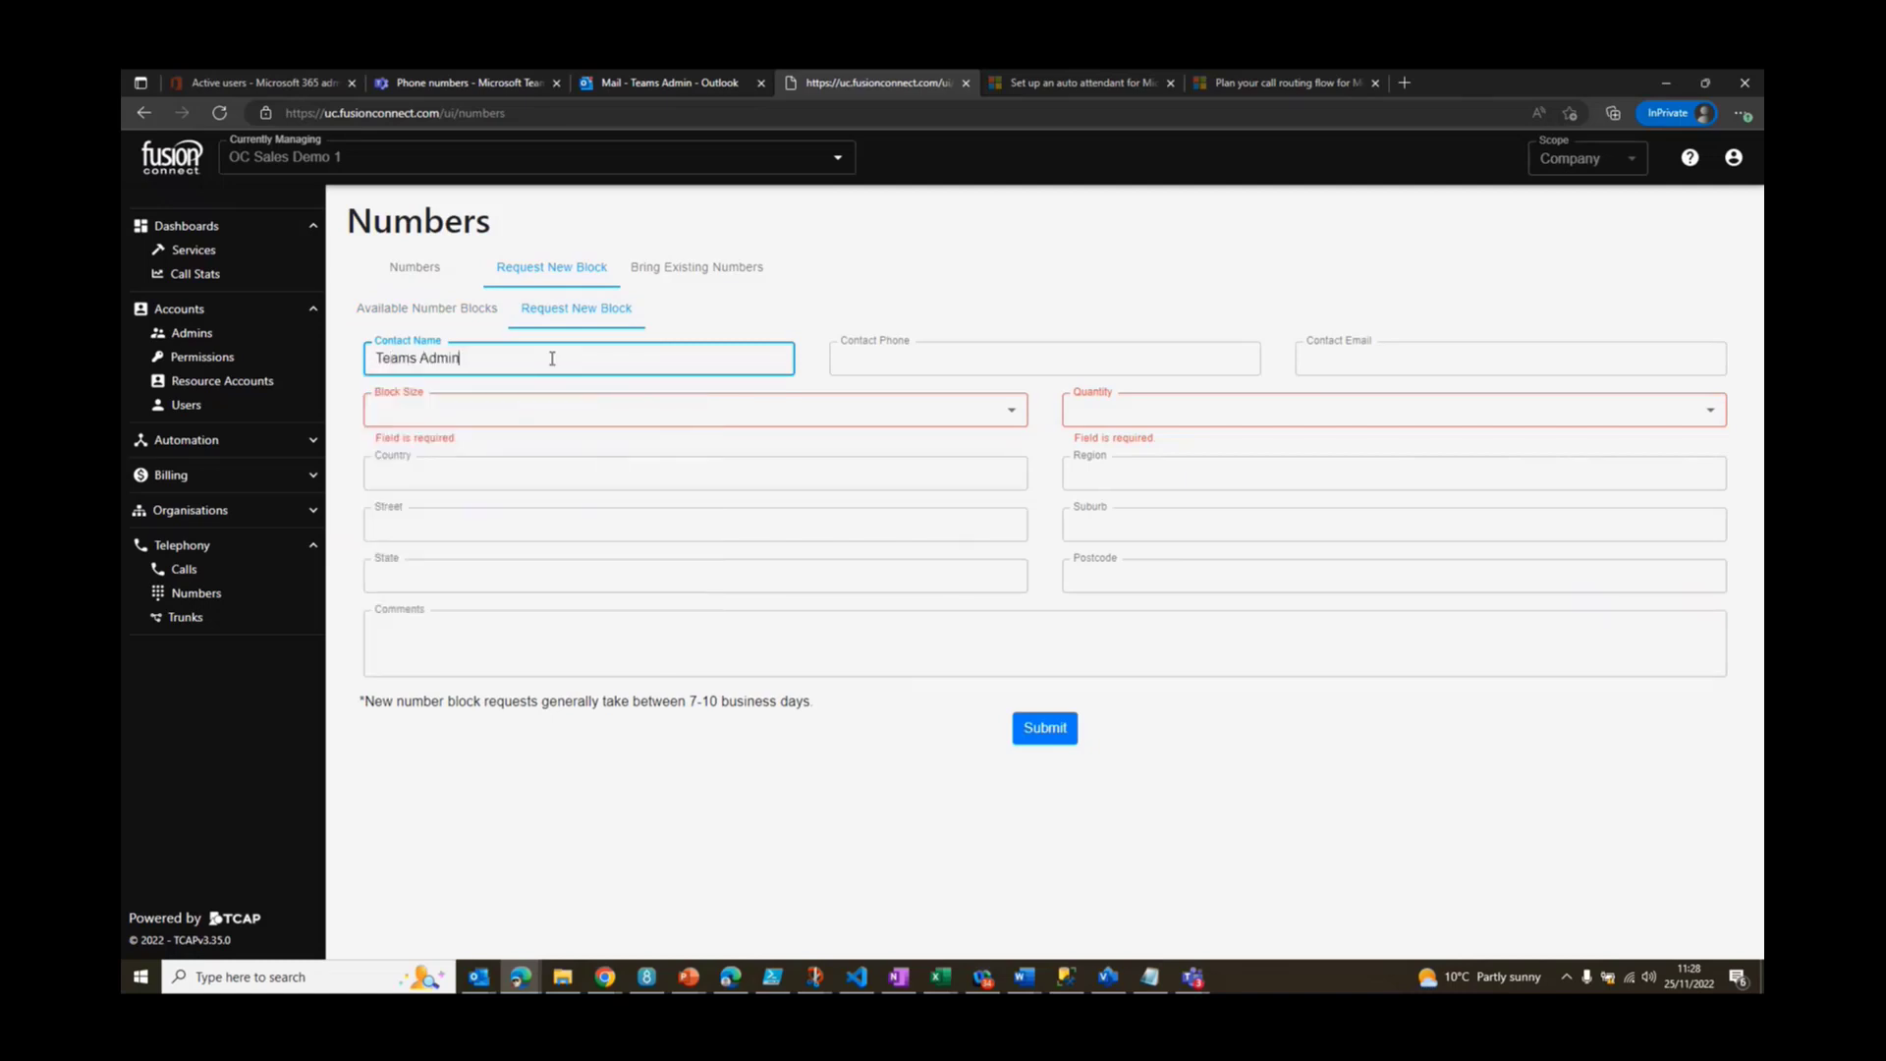
pyautogui.press('Tab')
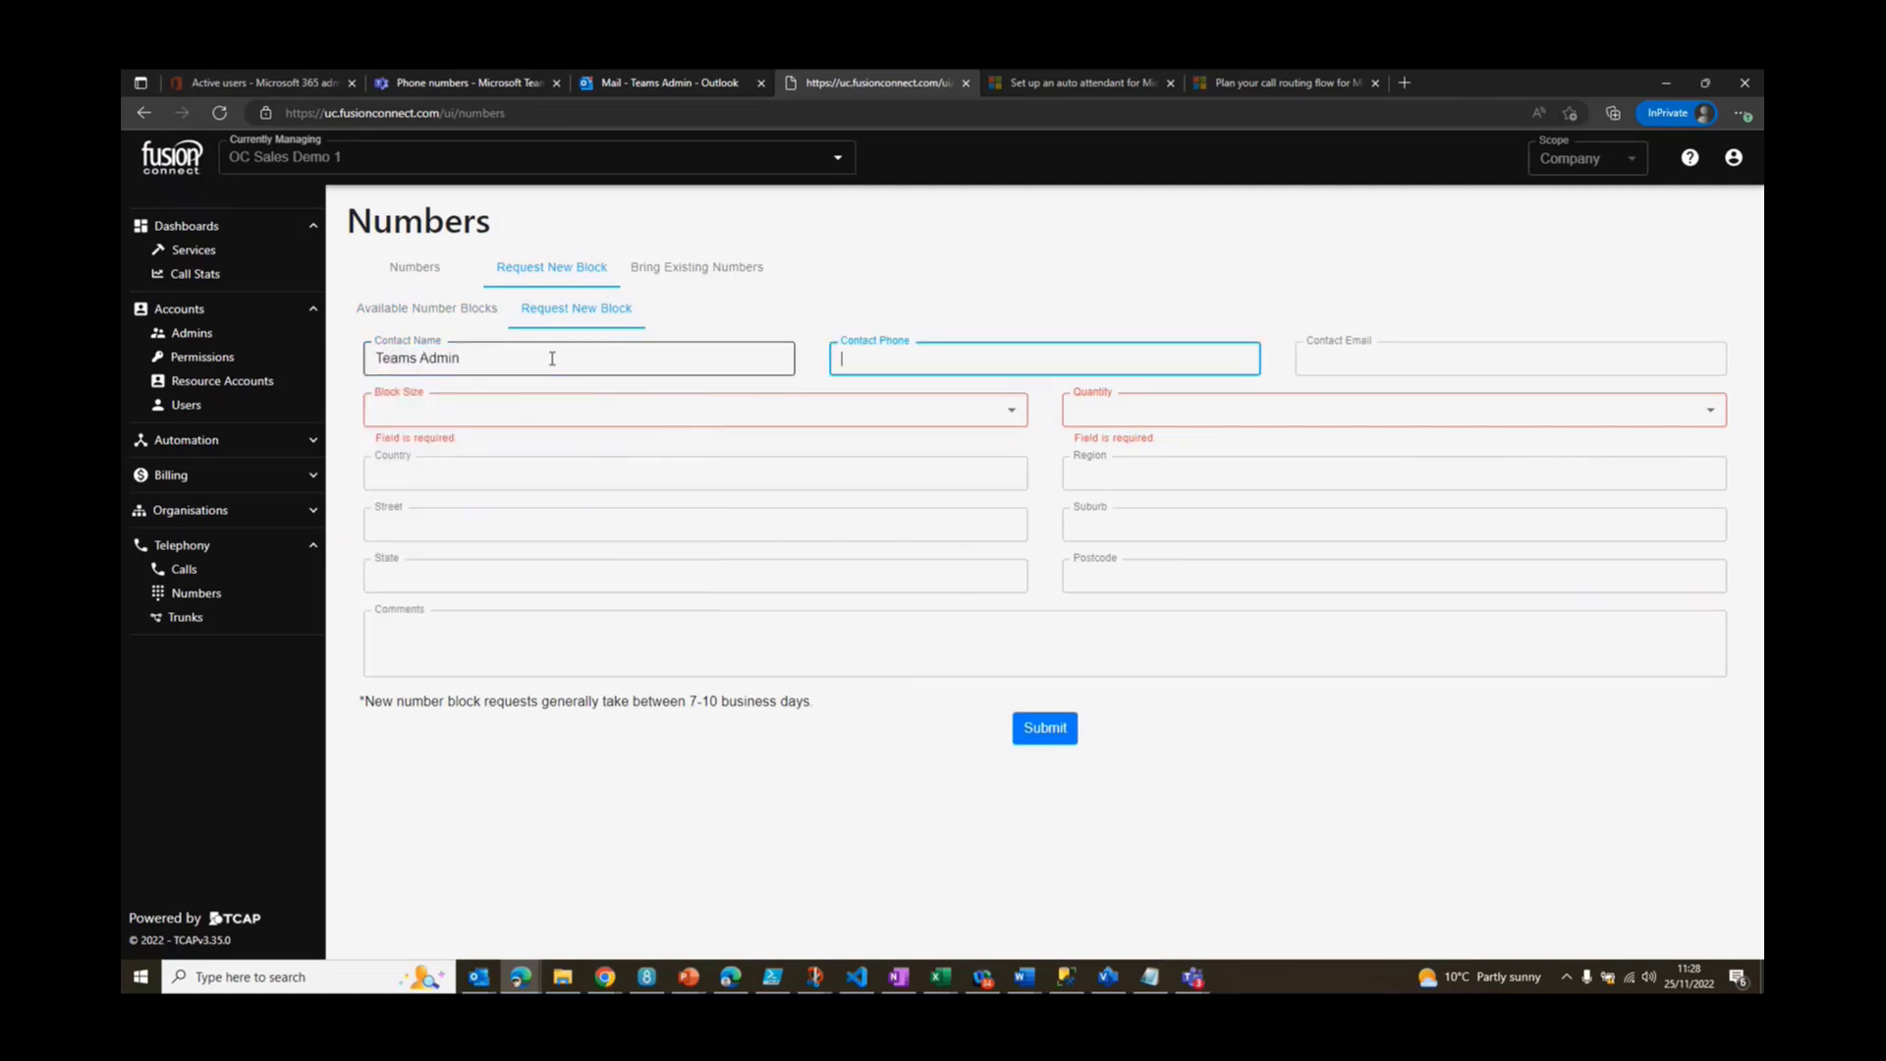
pyautogui.press('Tab')
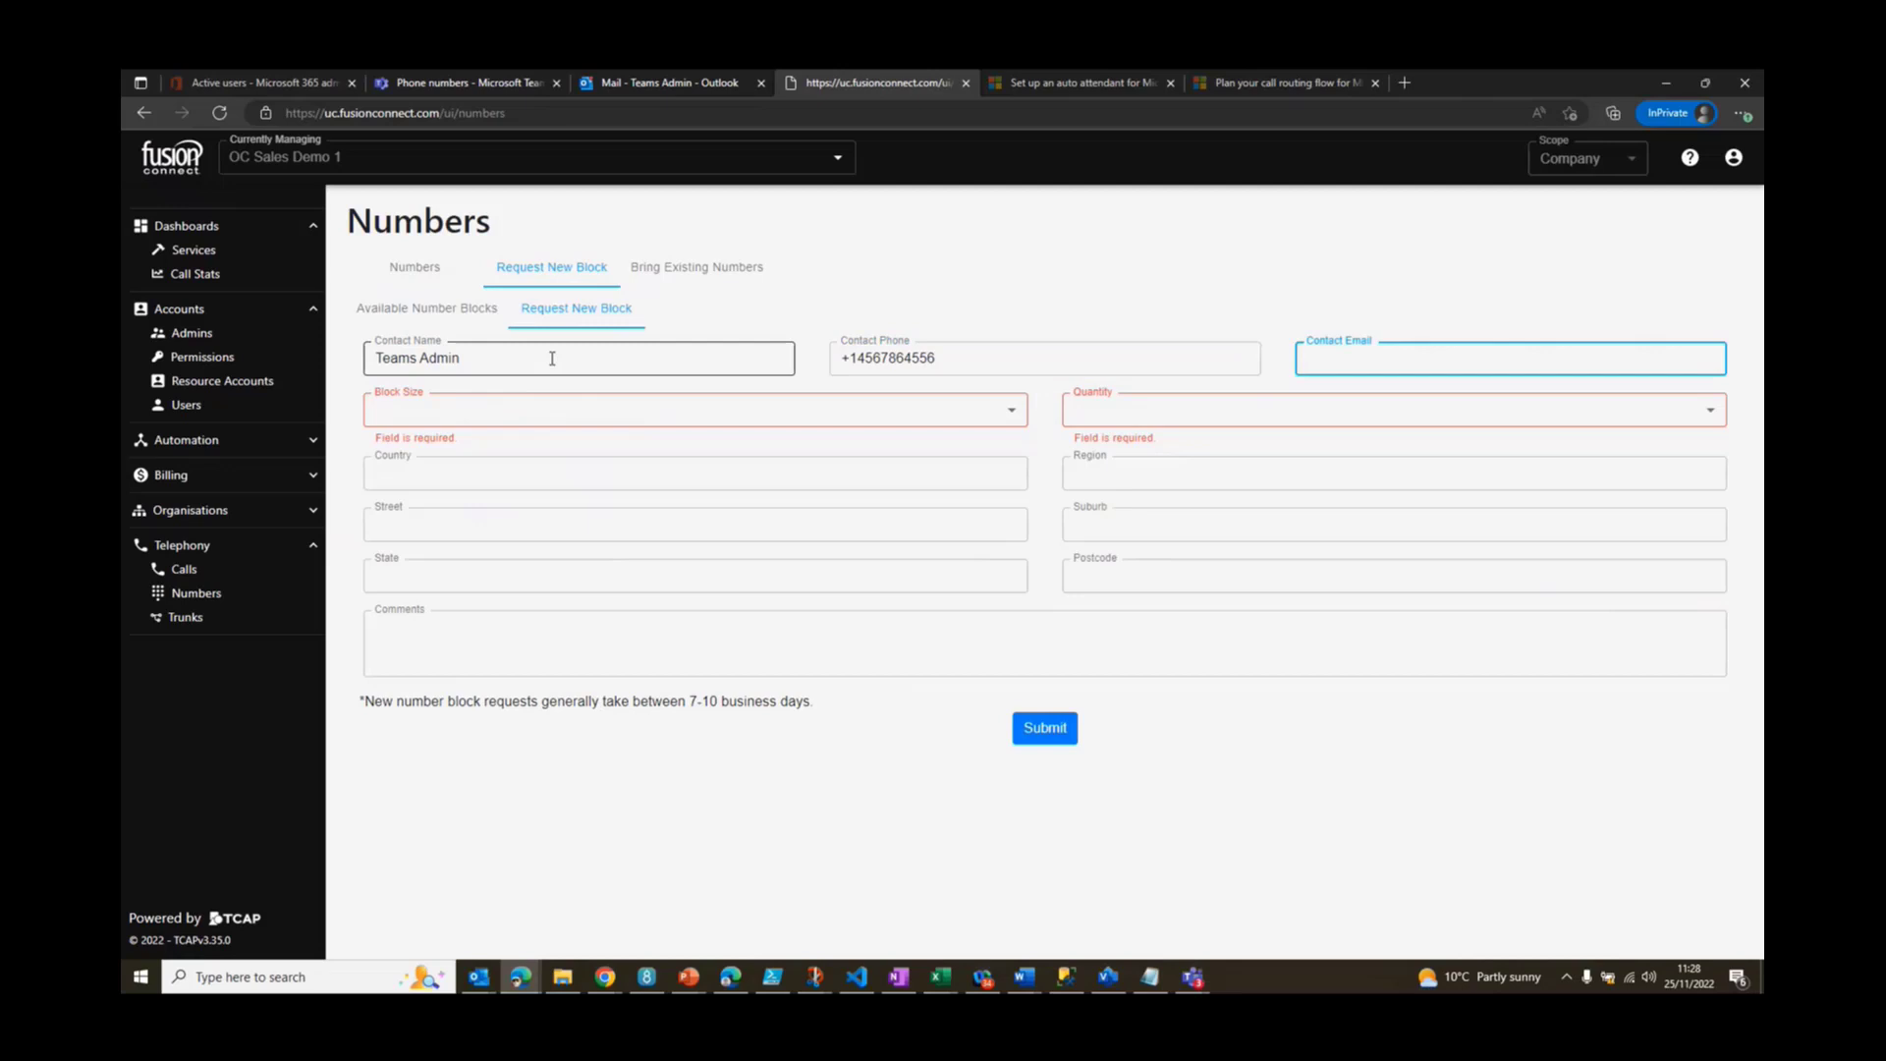
pyautogui.write('test@')
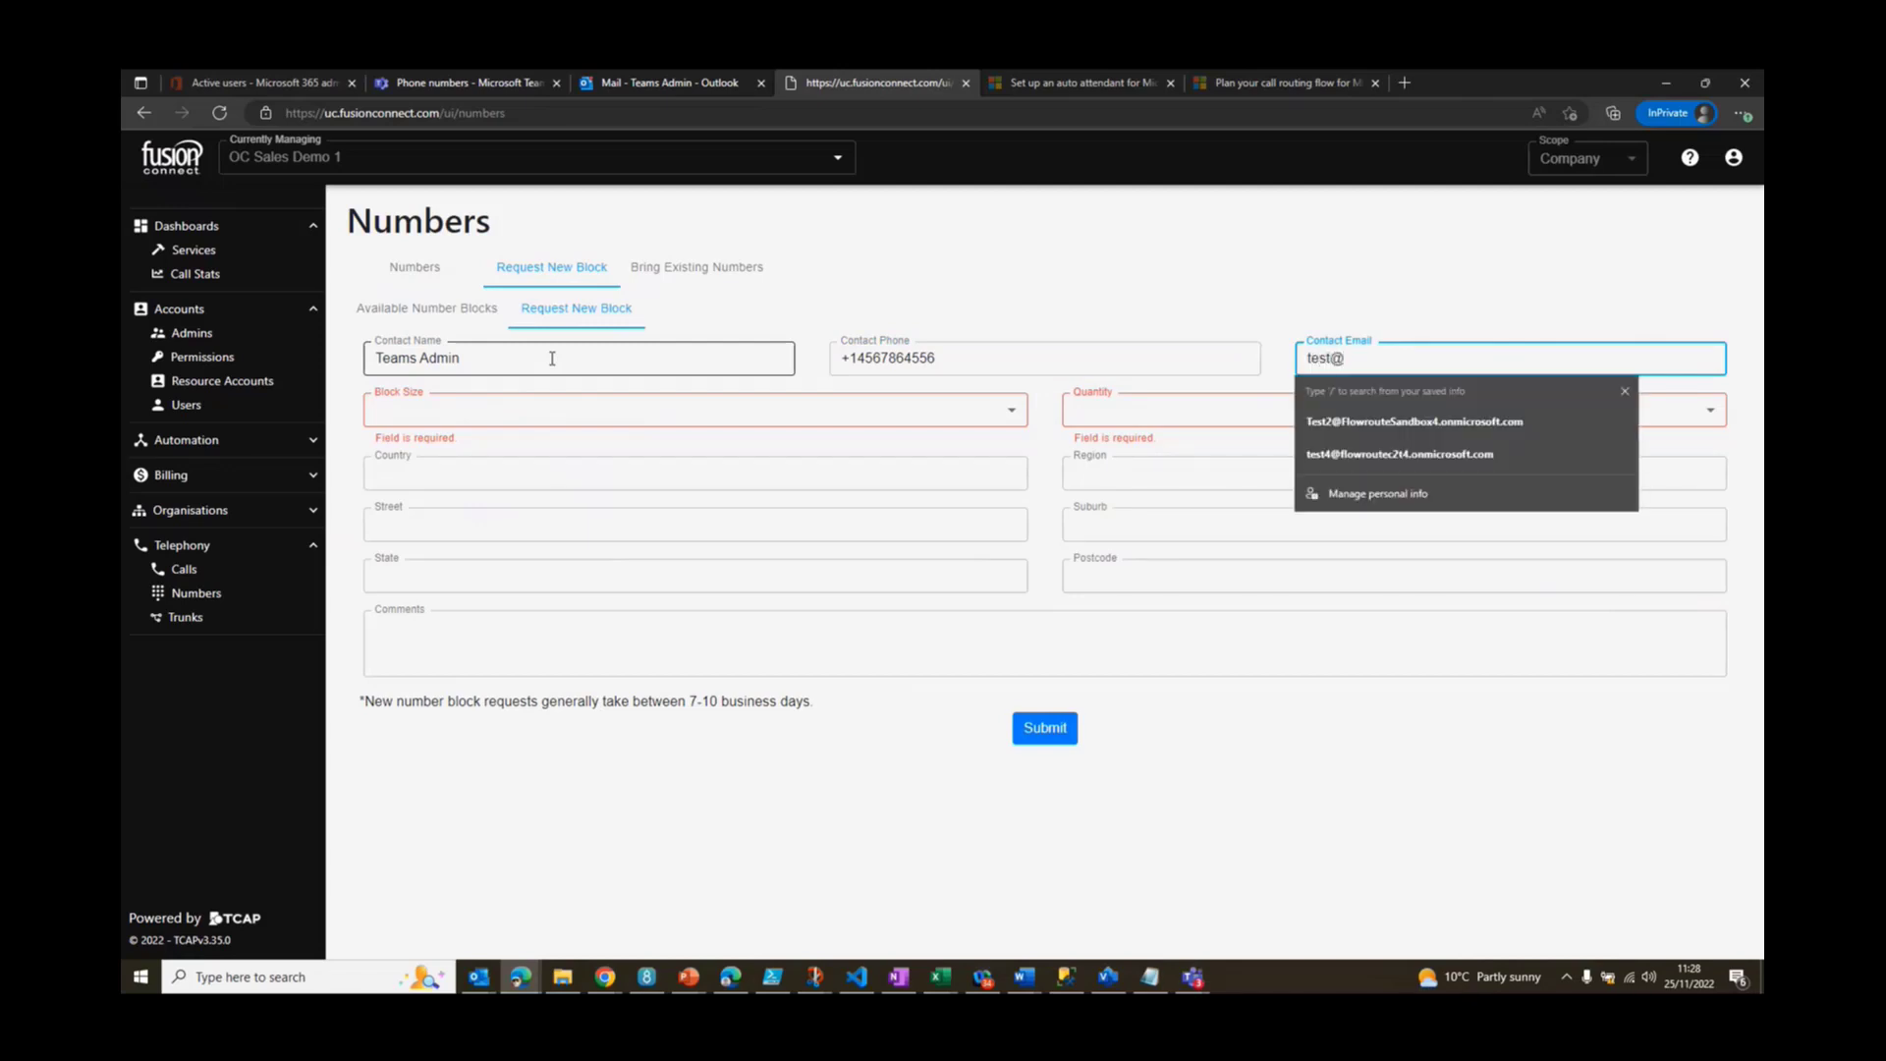
pyautogui.write('customer.com')
pyautogui.press('Tab')
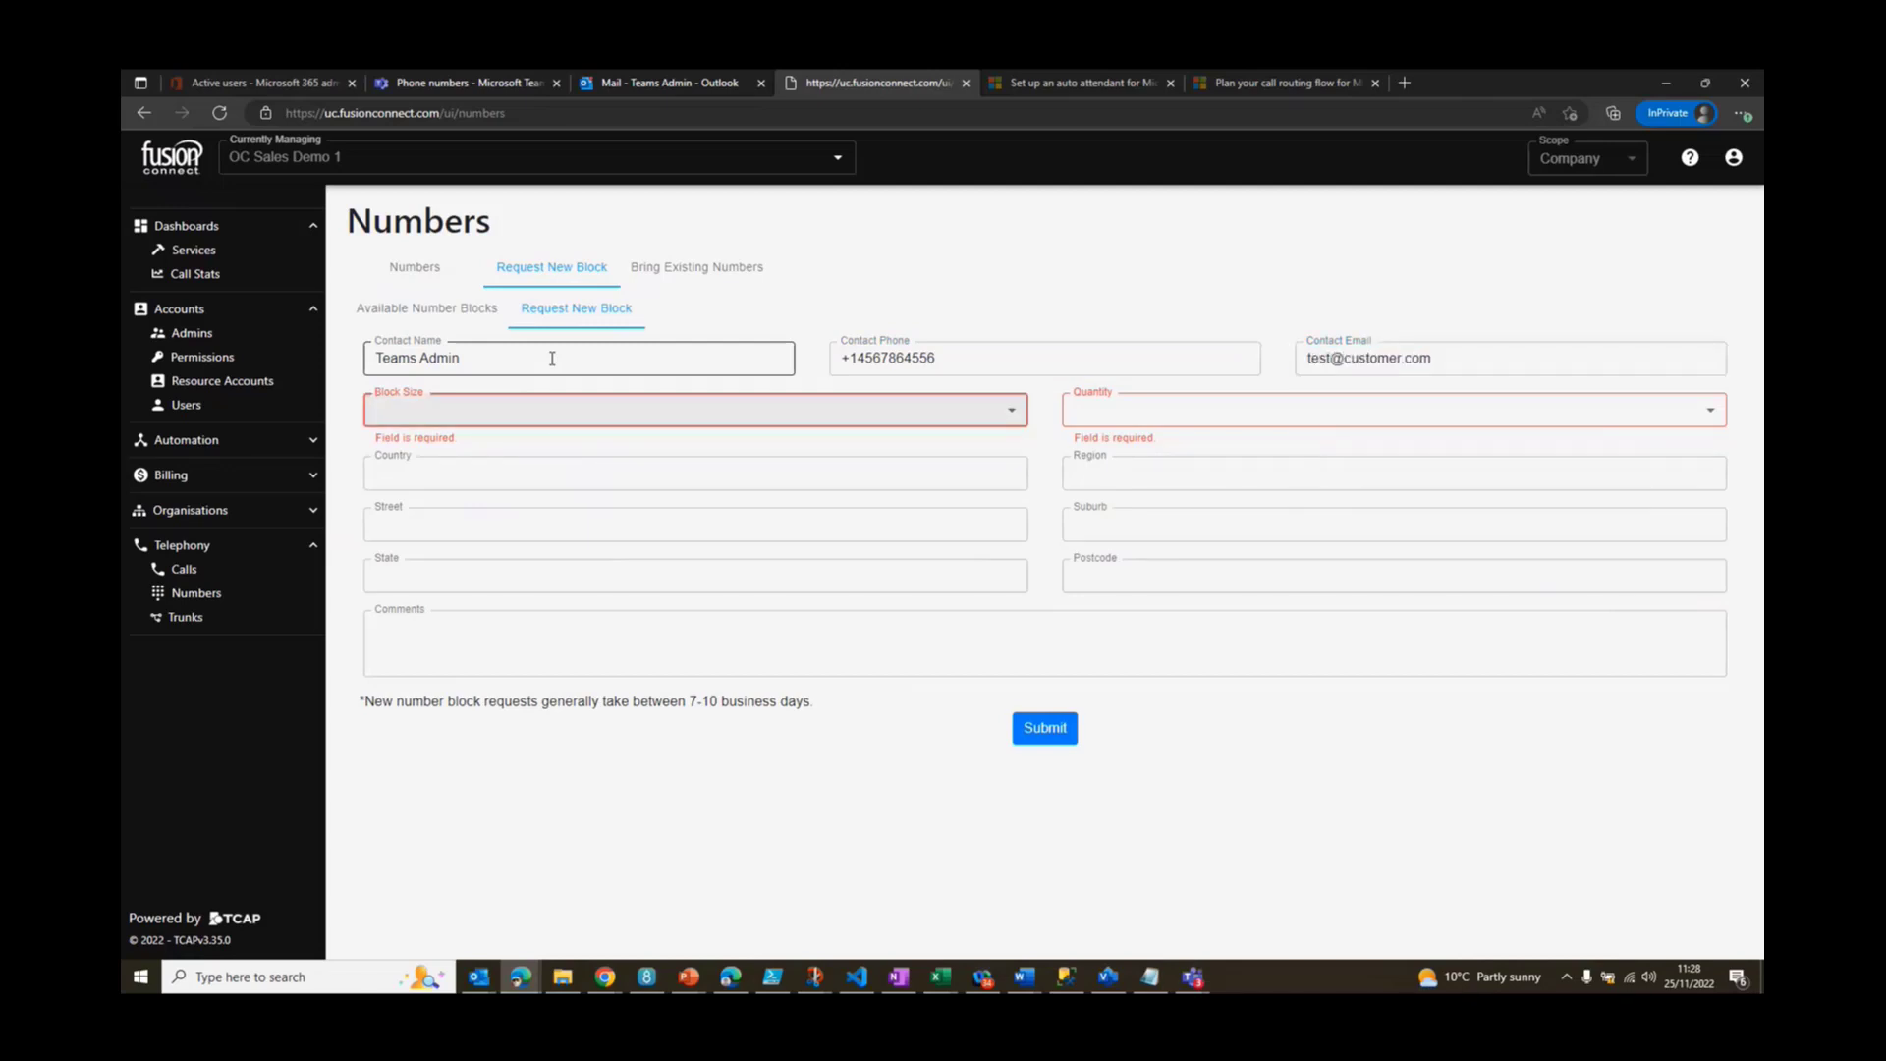
# Set the block size to 1 and the quantity to 10
pyautogui.click(1012, 411)
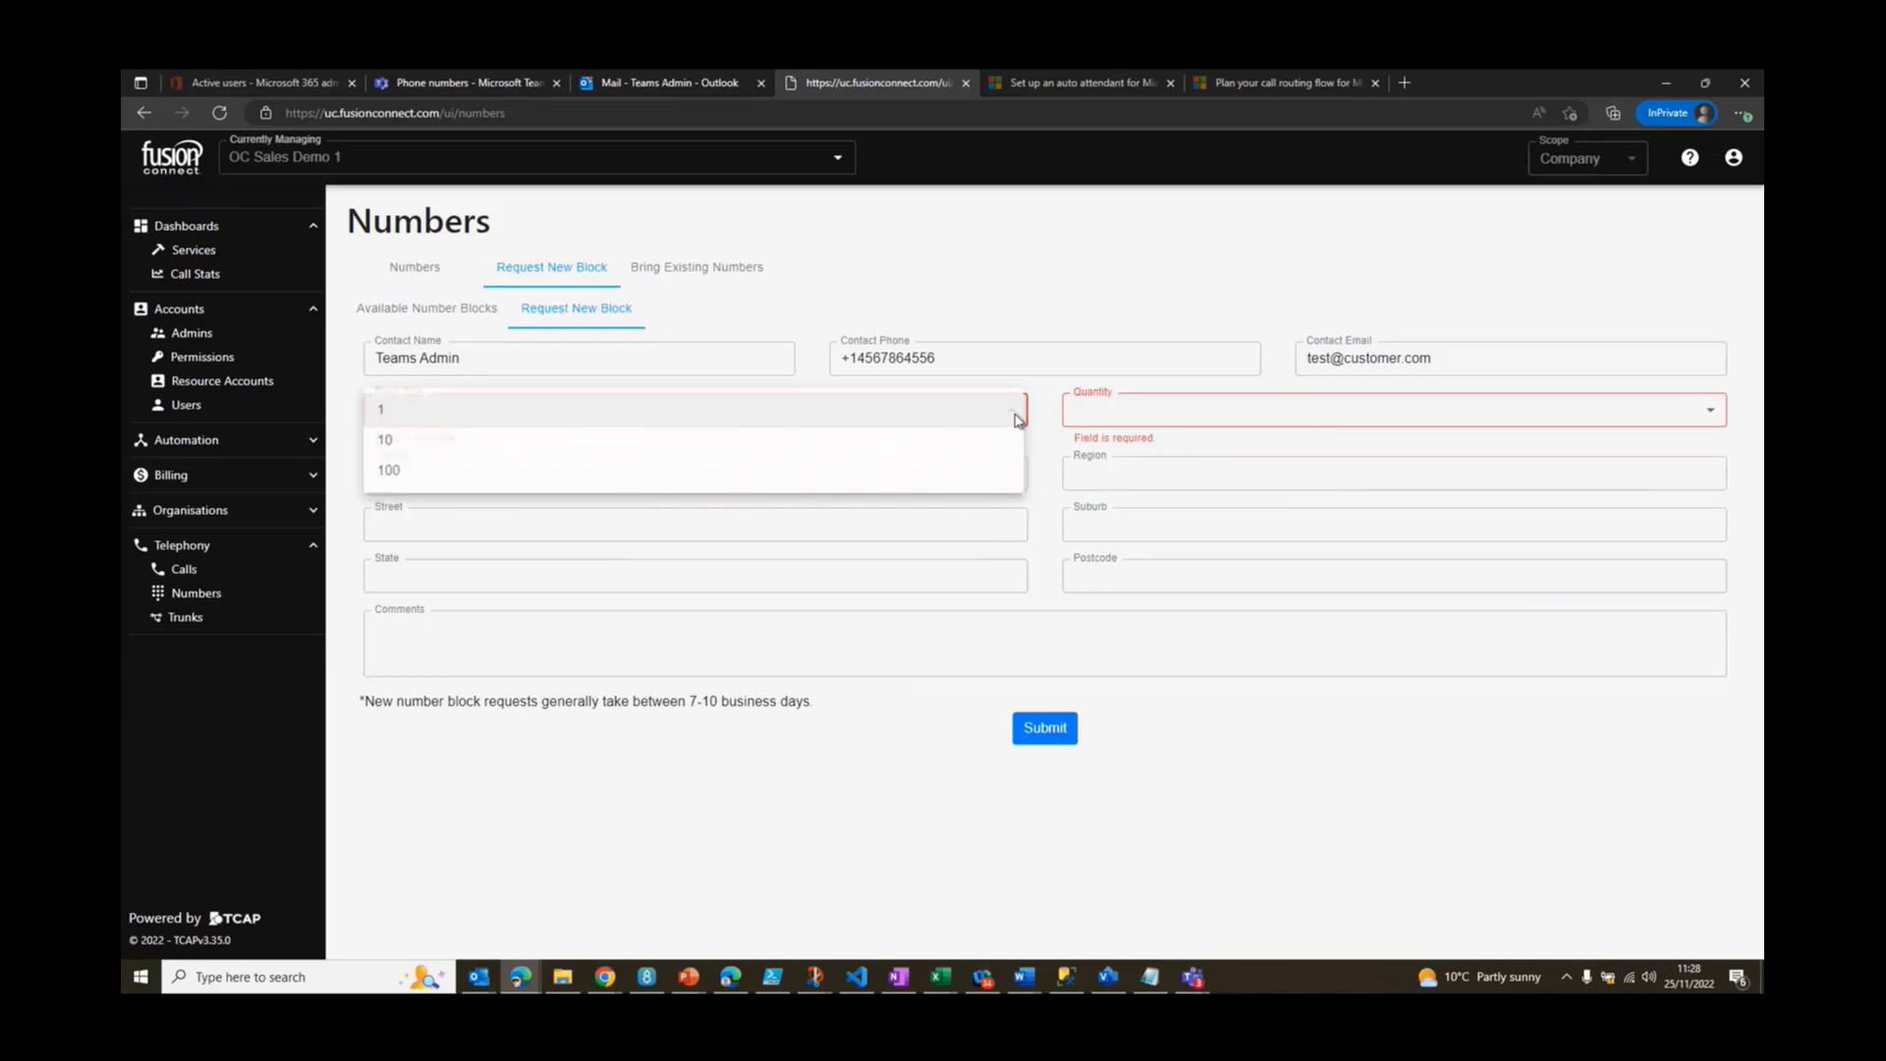
pyautogui.click(446, 443)
pyautogui.click(1161, 412)
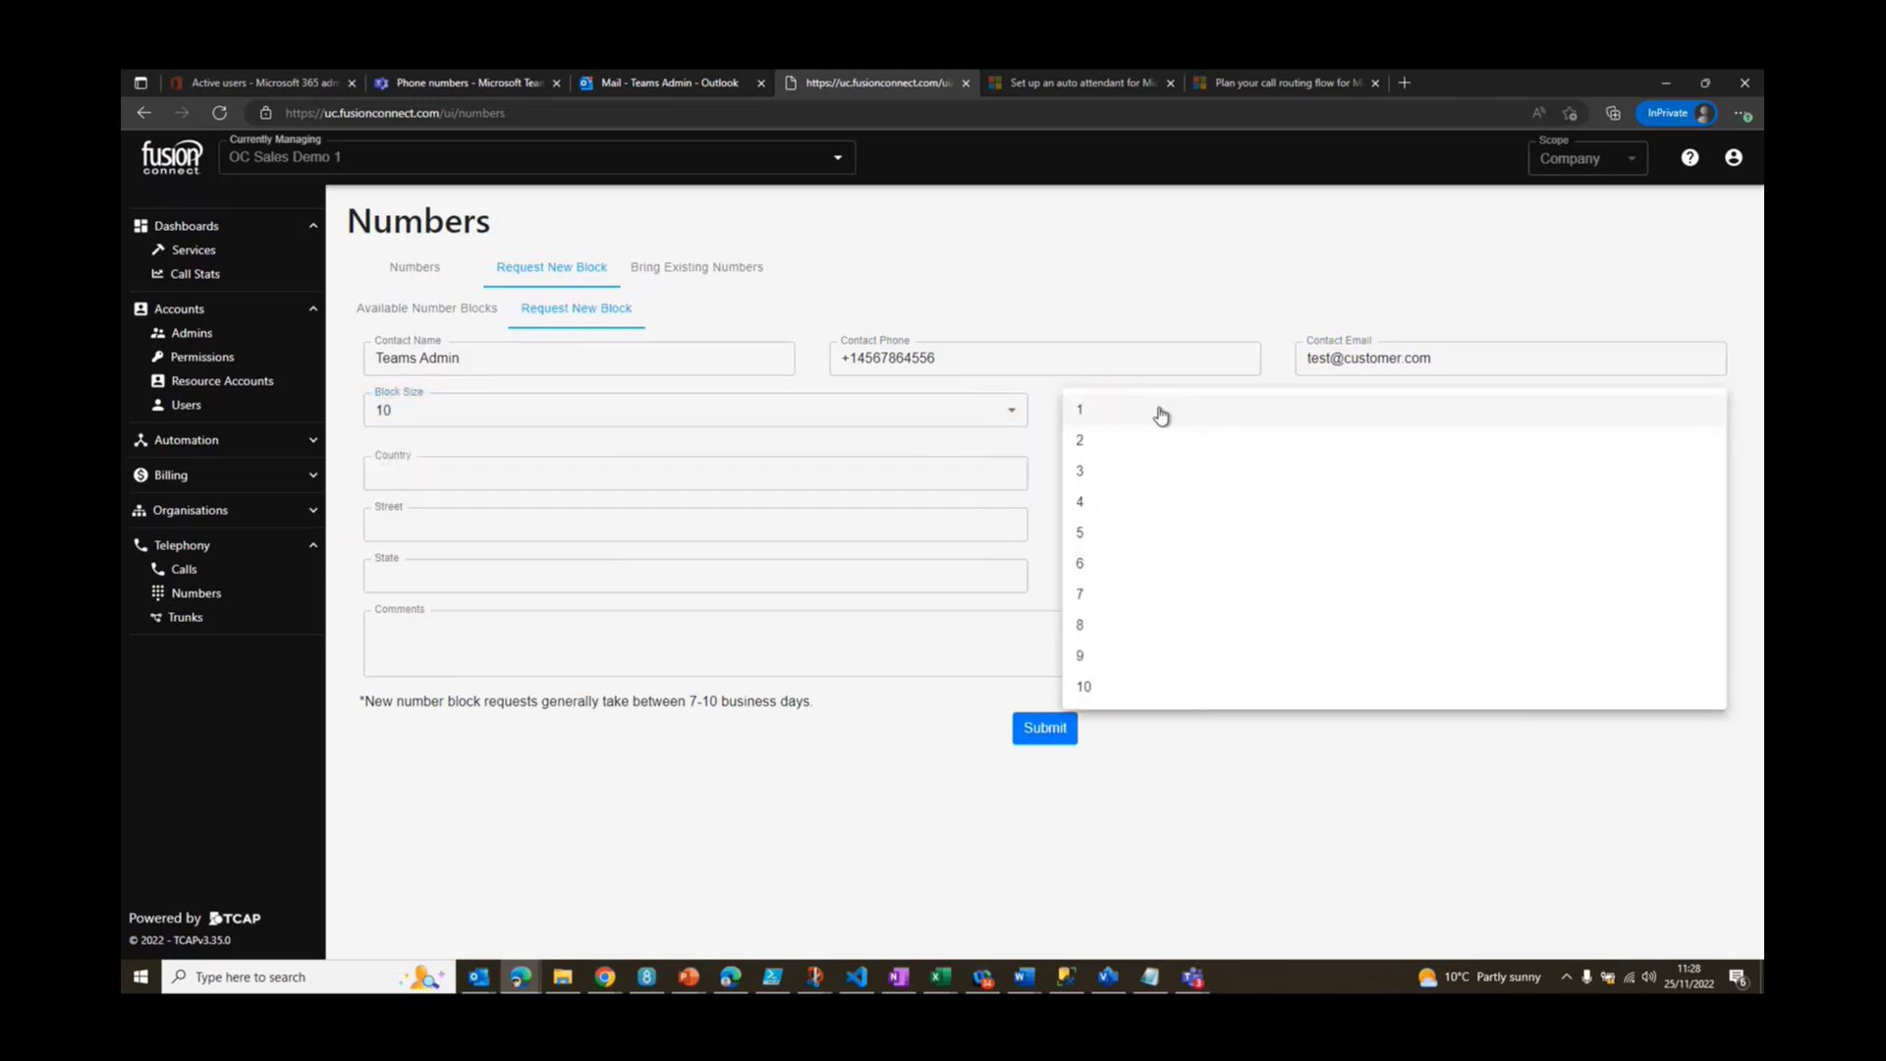
pyautogui.click(1104, 440)
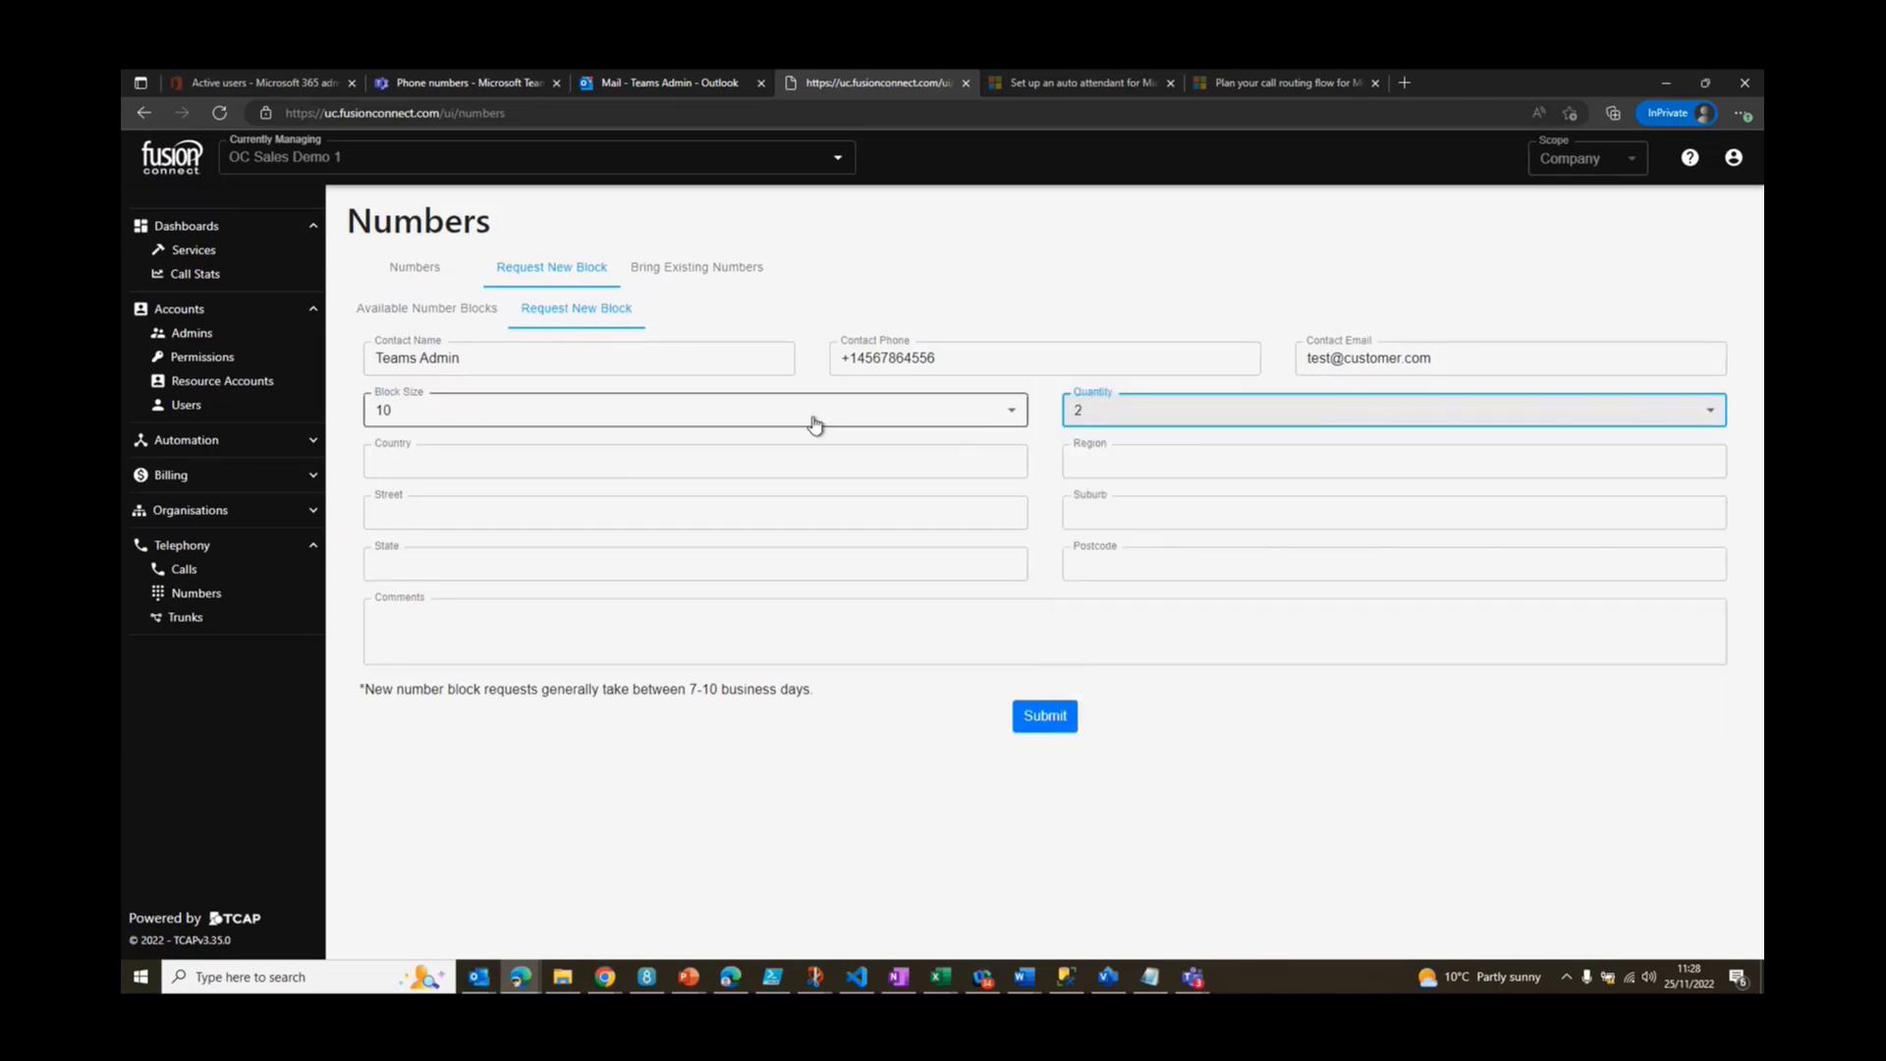
pyautogui.click(497, 459)
pyautogui.click(444, 412)
pyautogui.click(432, 385)
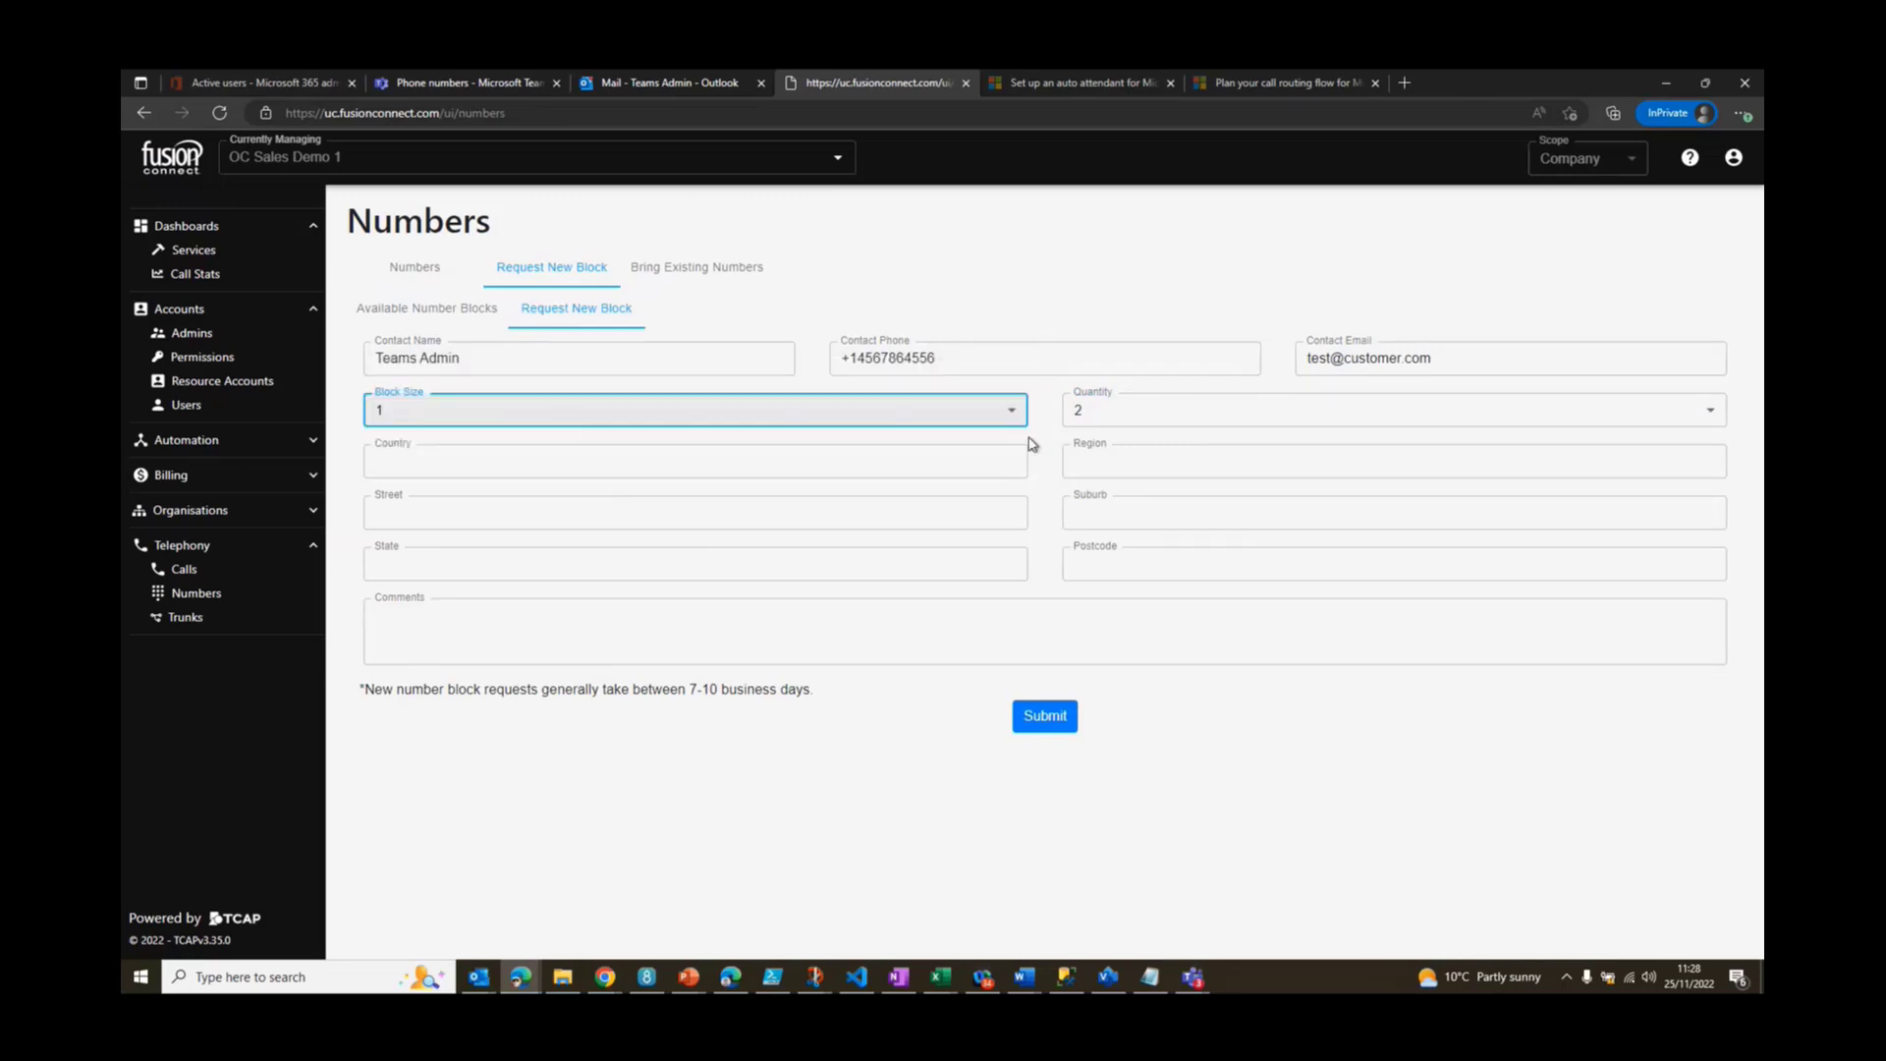
pyautogui.click(1116, 422)
pyautogui.click(1126, 665)
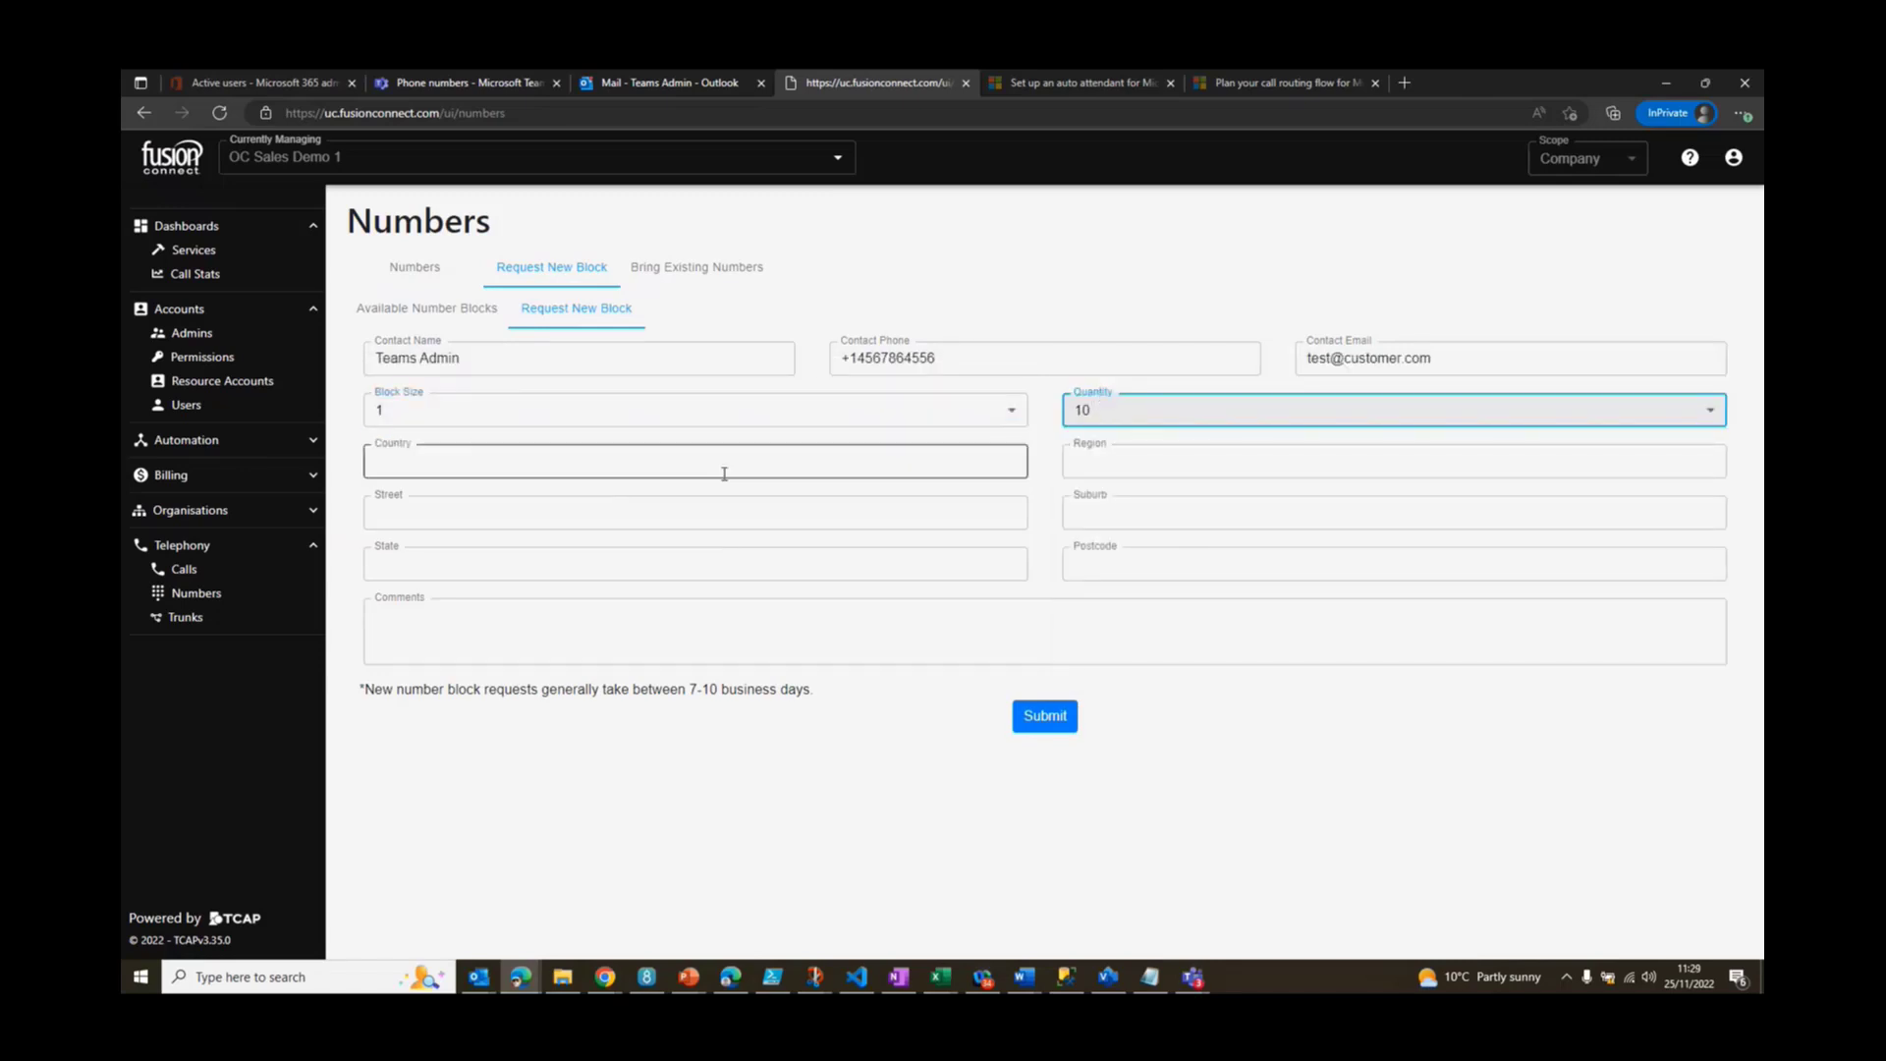
# Enter United States as the country and New York as the region
pyautogui.click(650, 470)
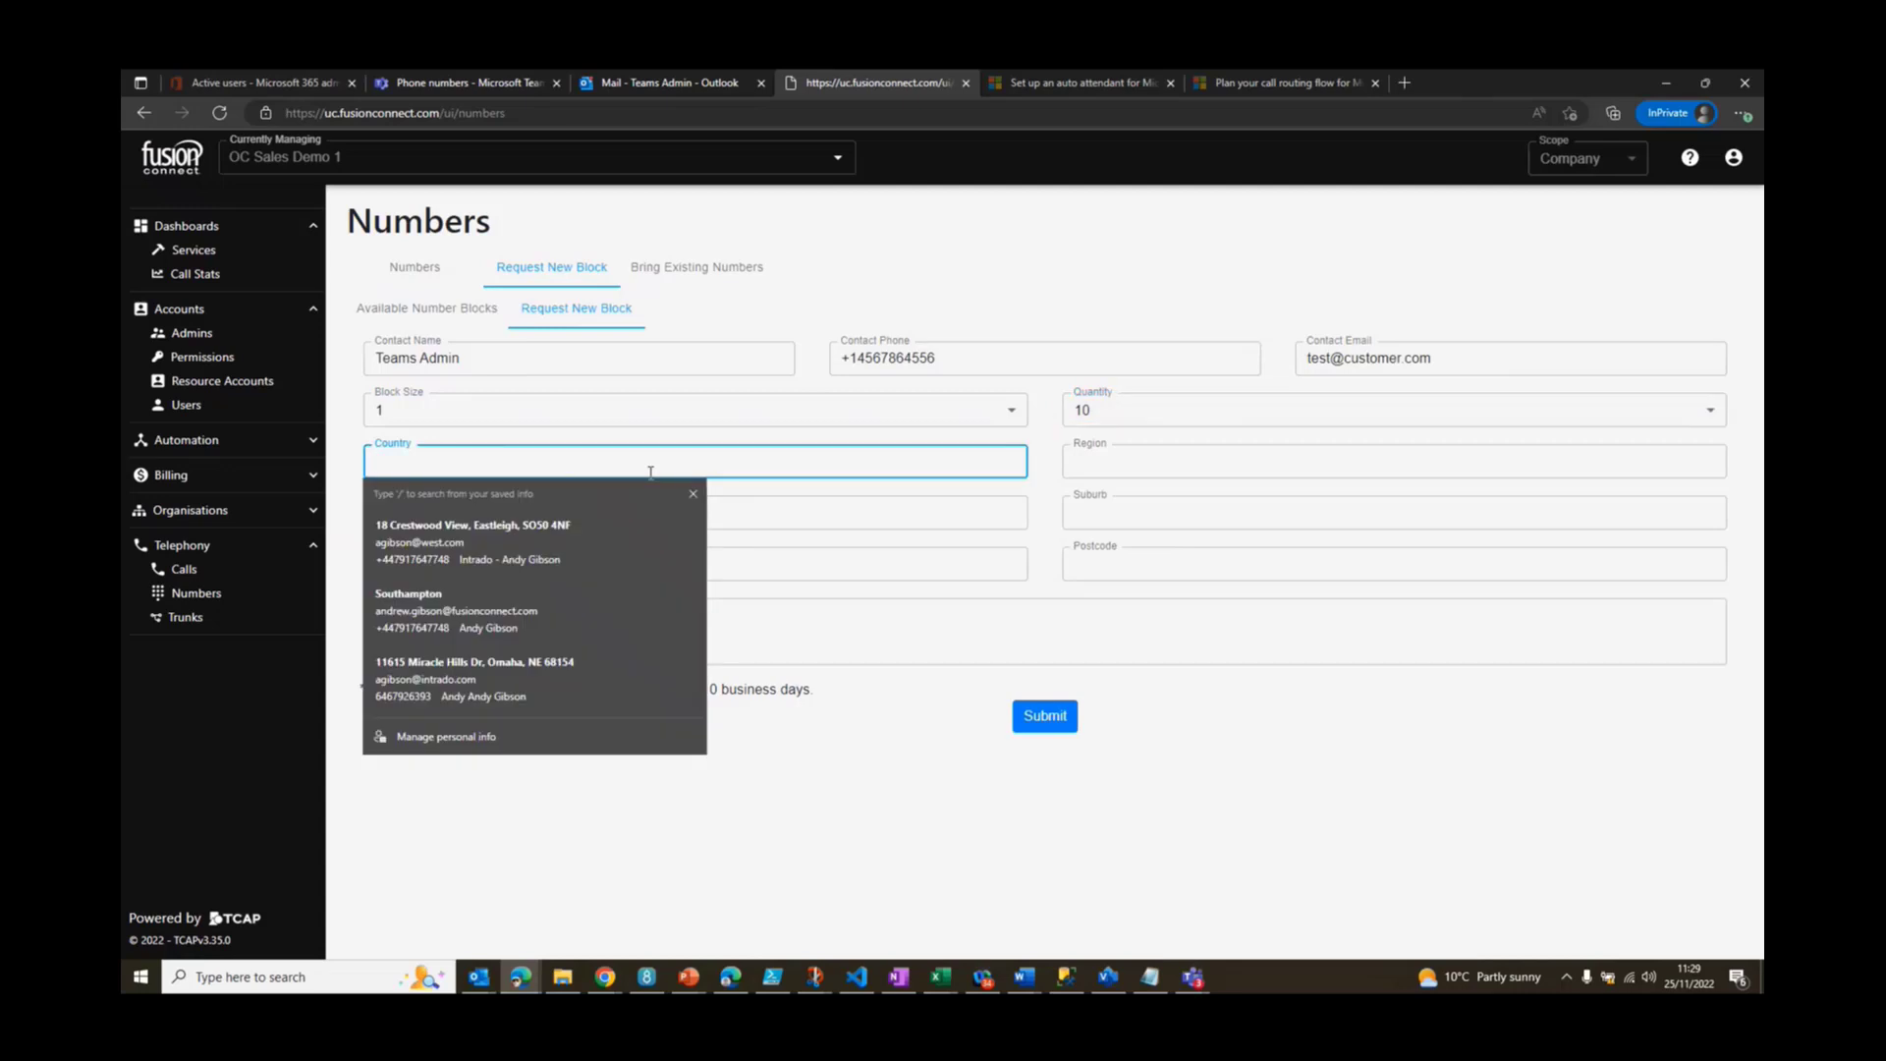
pyautogui.write('Untie')
pyautogui.press('BackSpace')
pyautogui.press('BackSpace')
pyautogui.write('i')
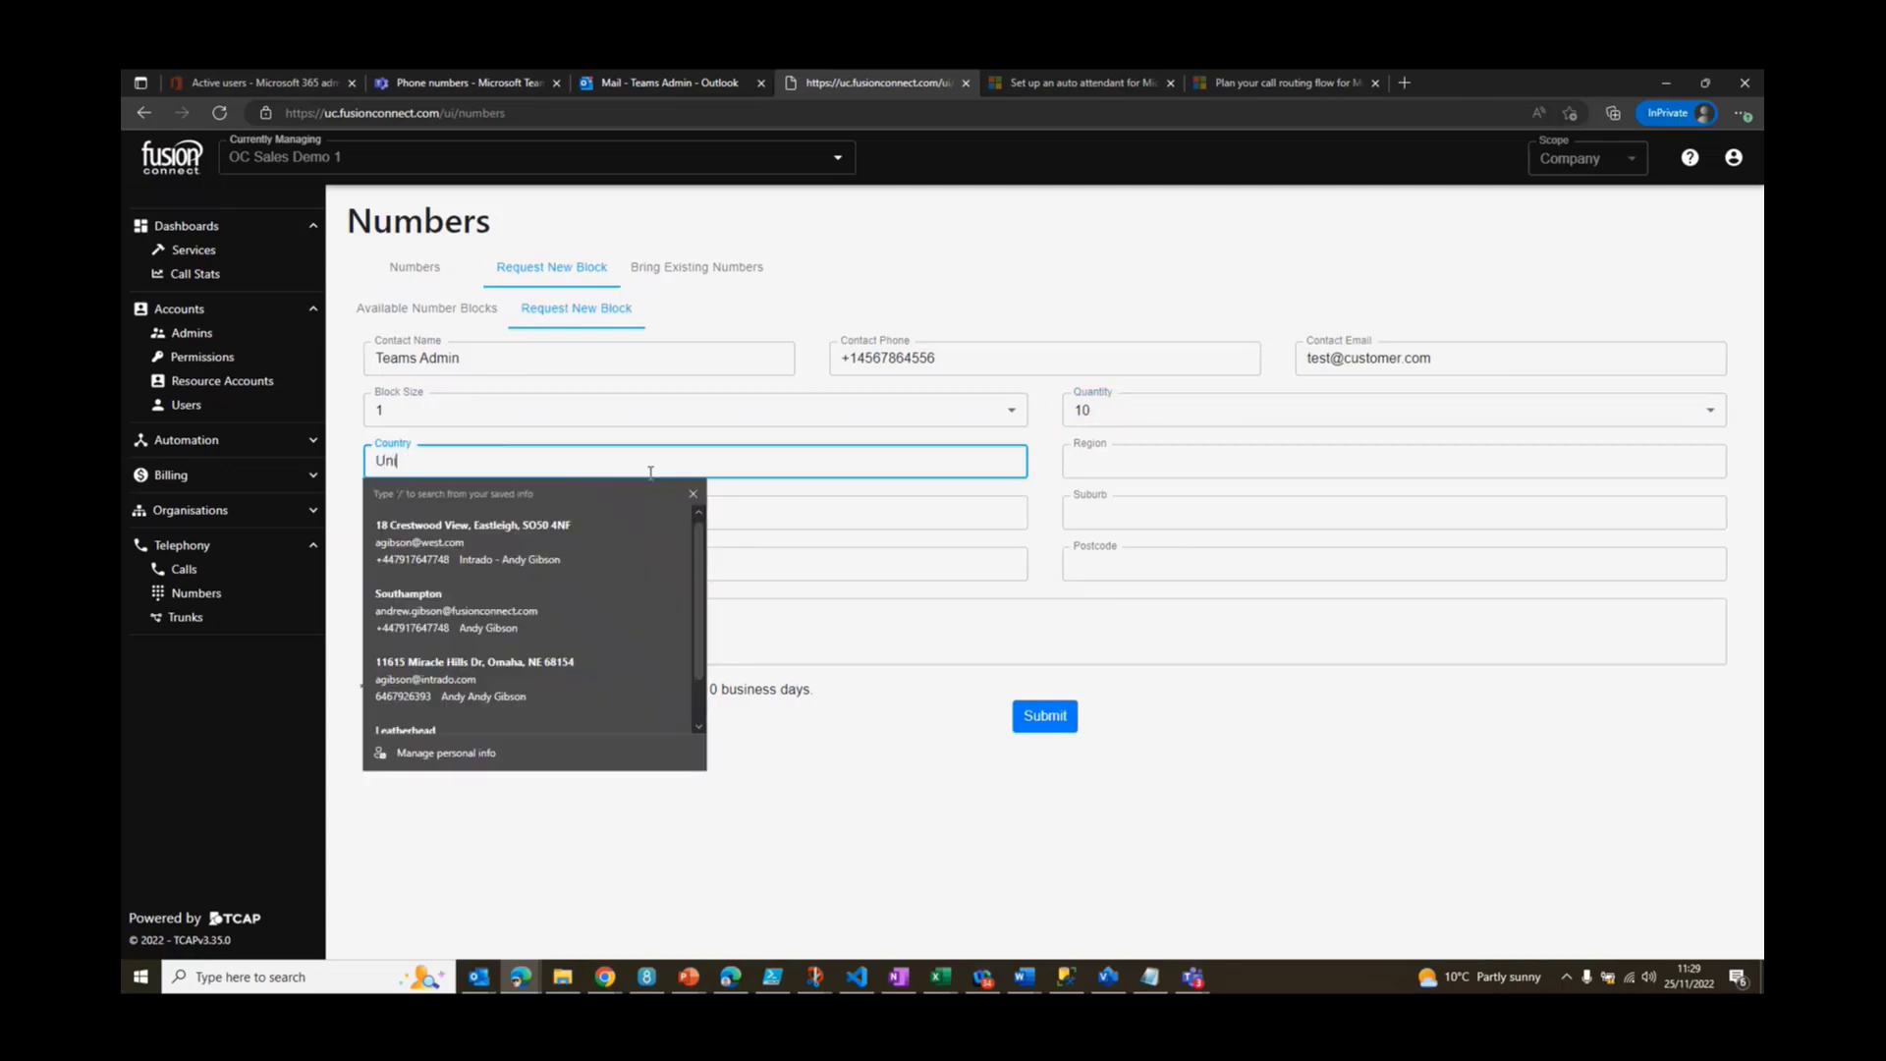
pyautogui.write('ted States')
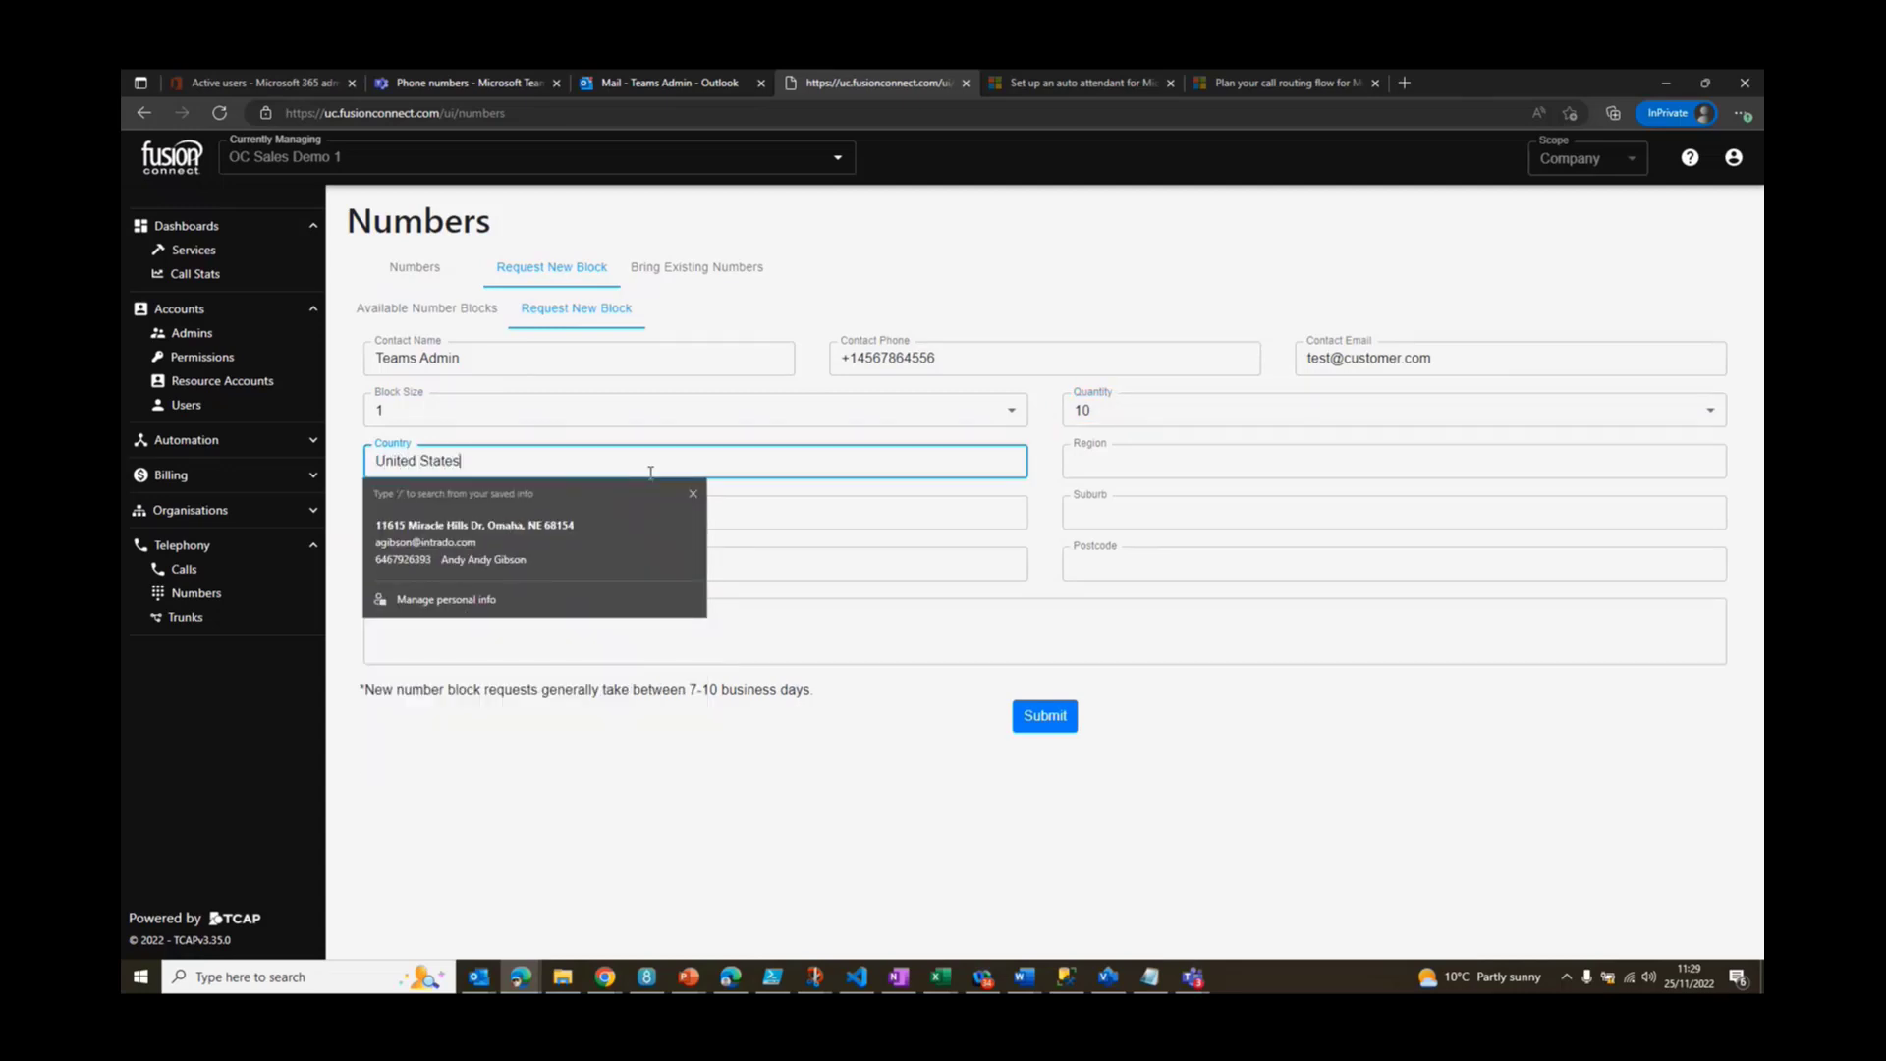
pyautogui.click(1187, 461)
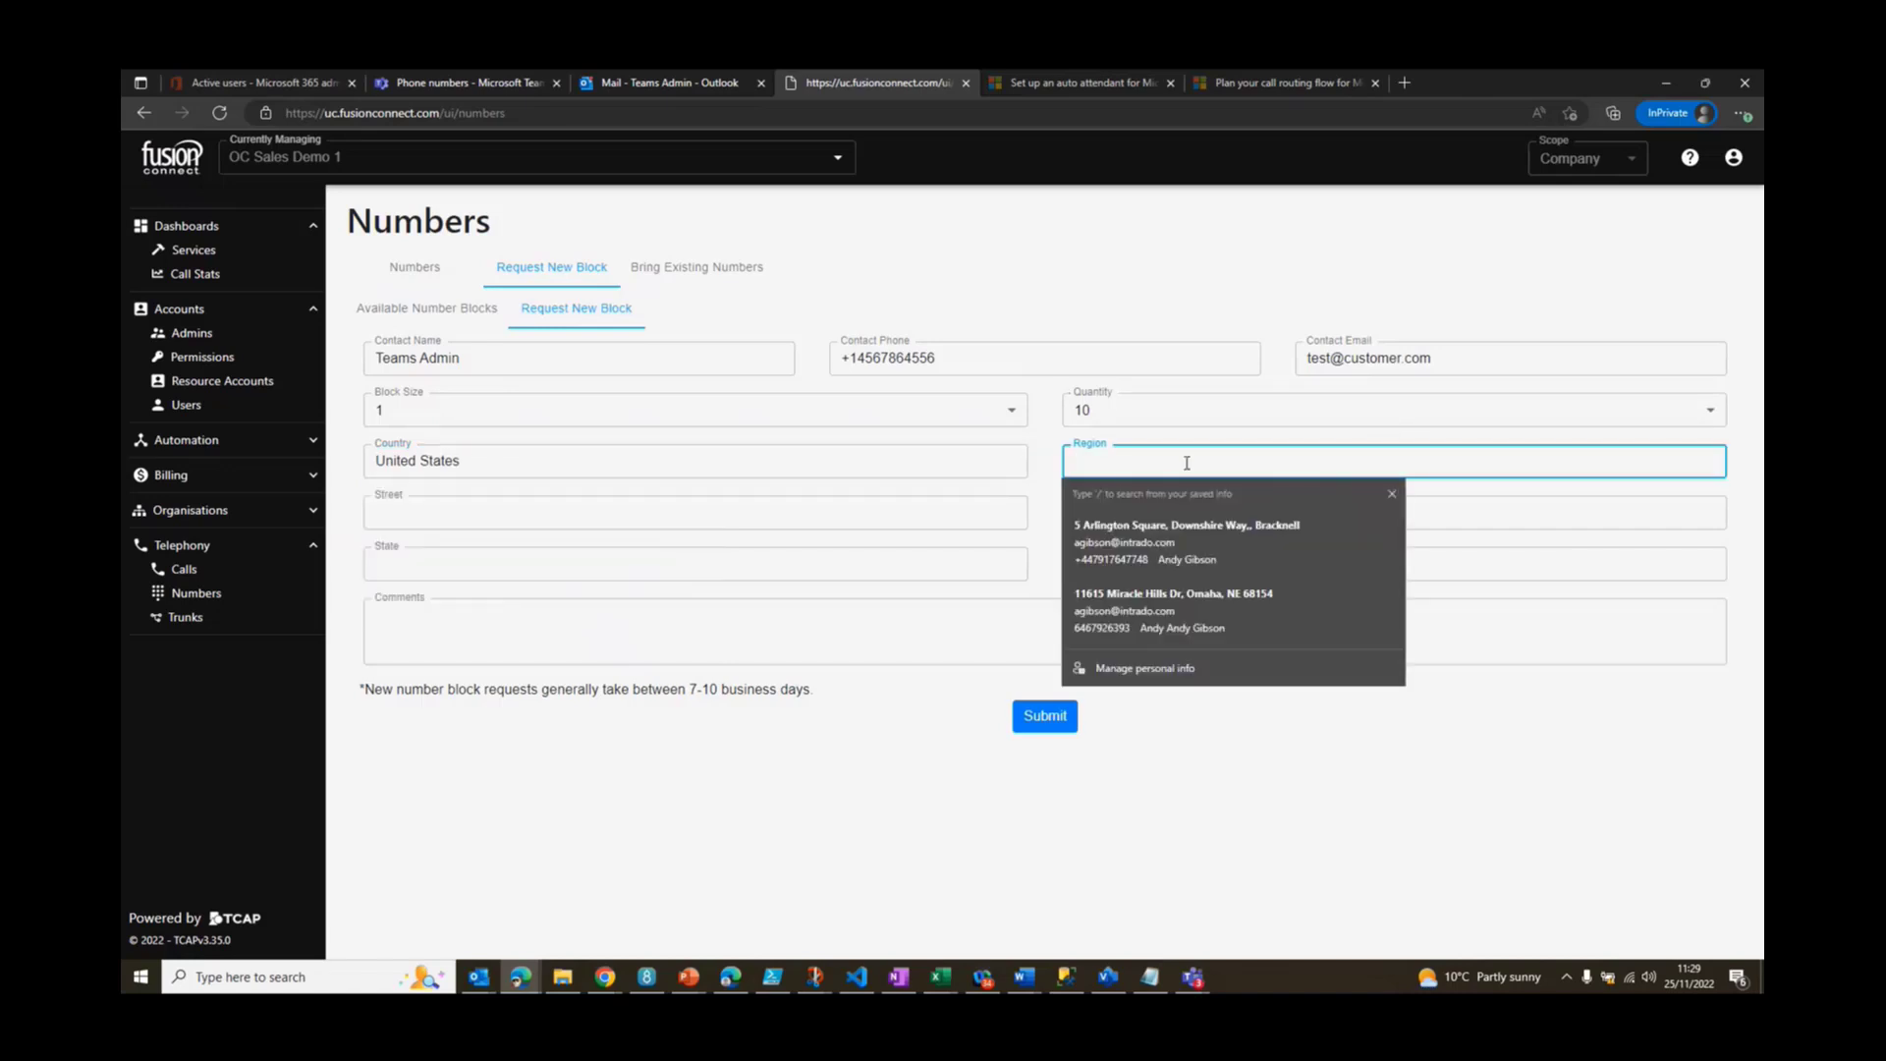
pyautogui.write('New York')
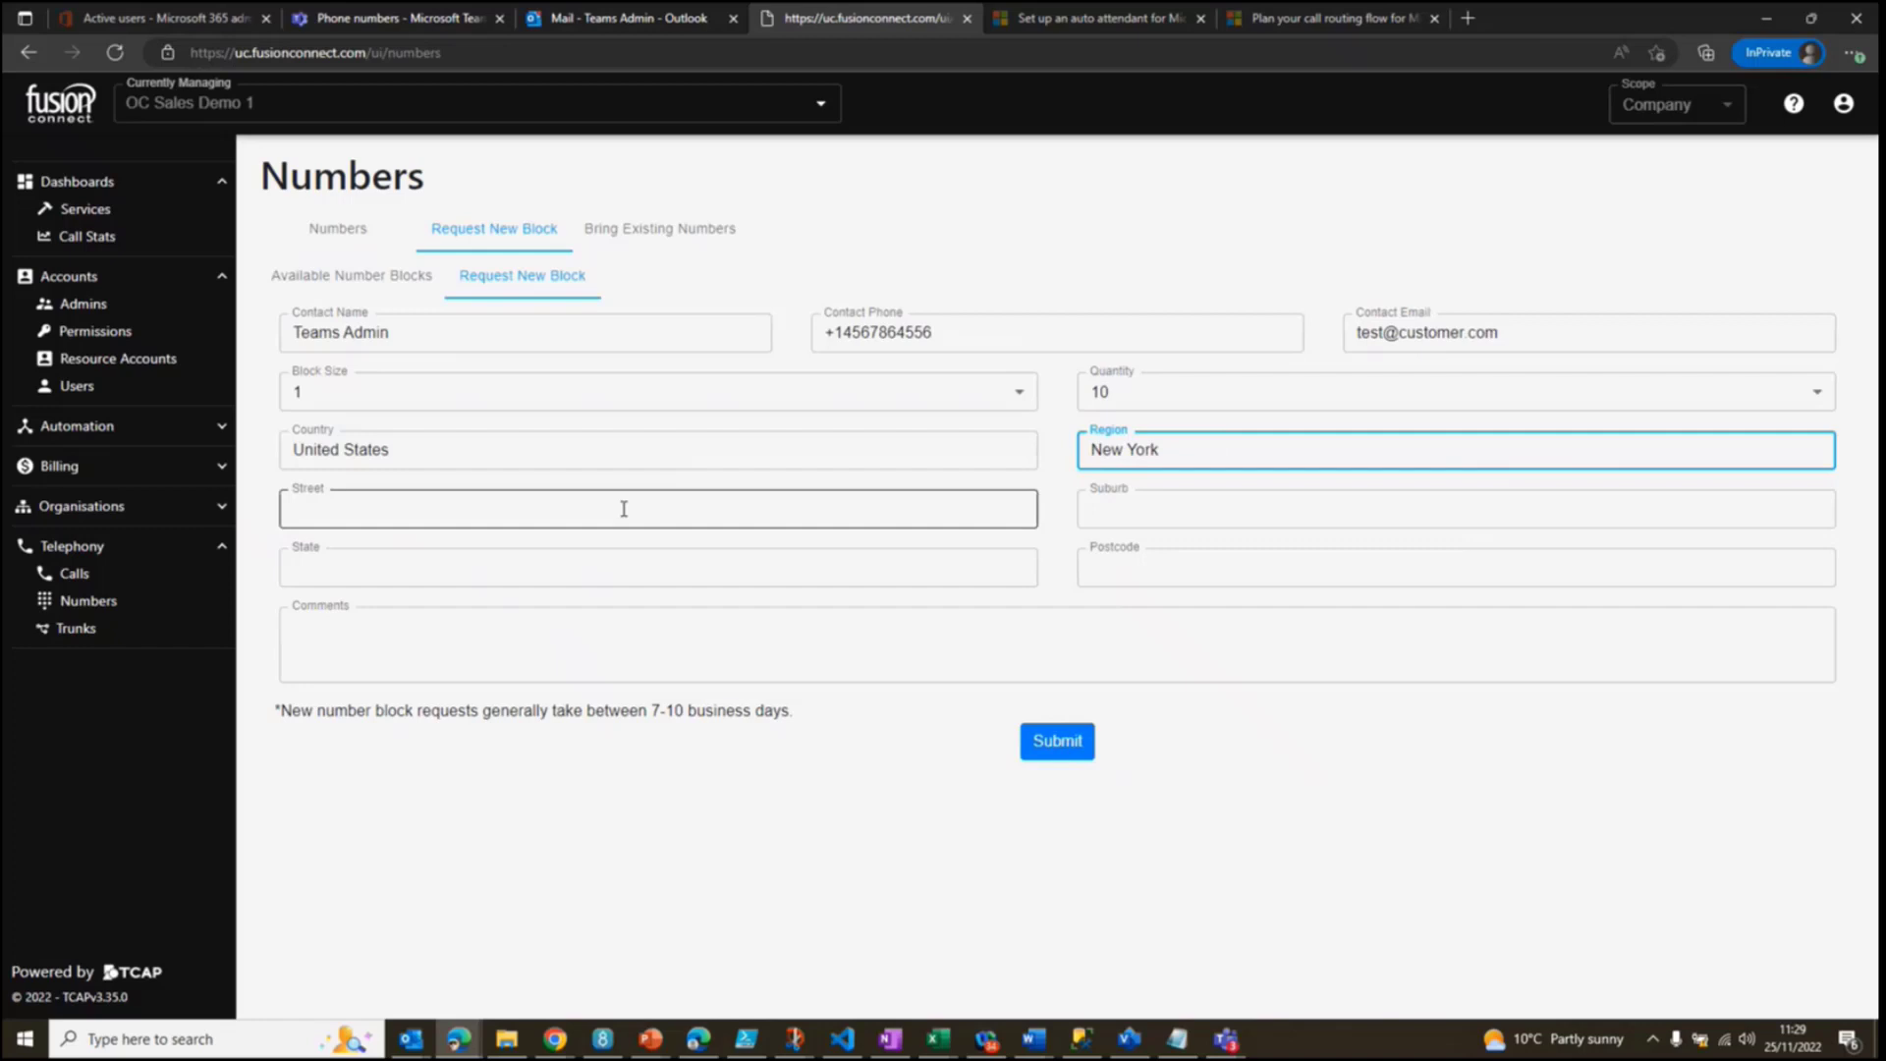
# Enter the street address, correcting its spelling, and the suburb Test
pyautogui.click(605, 510)
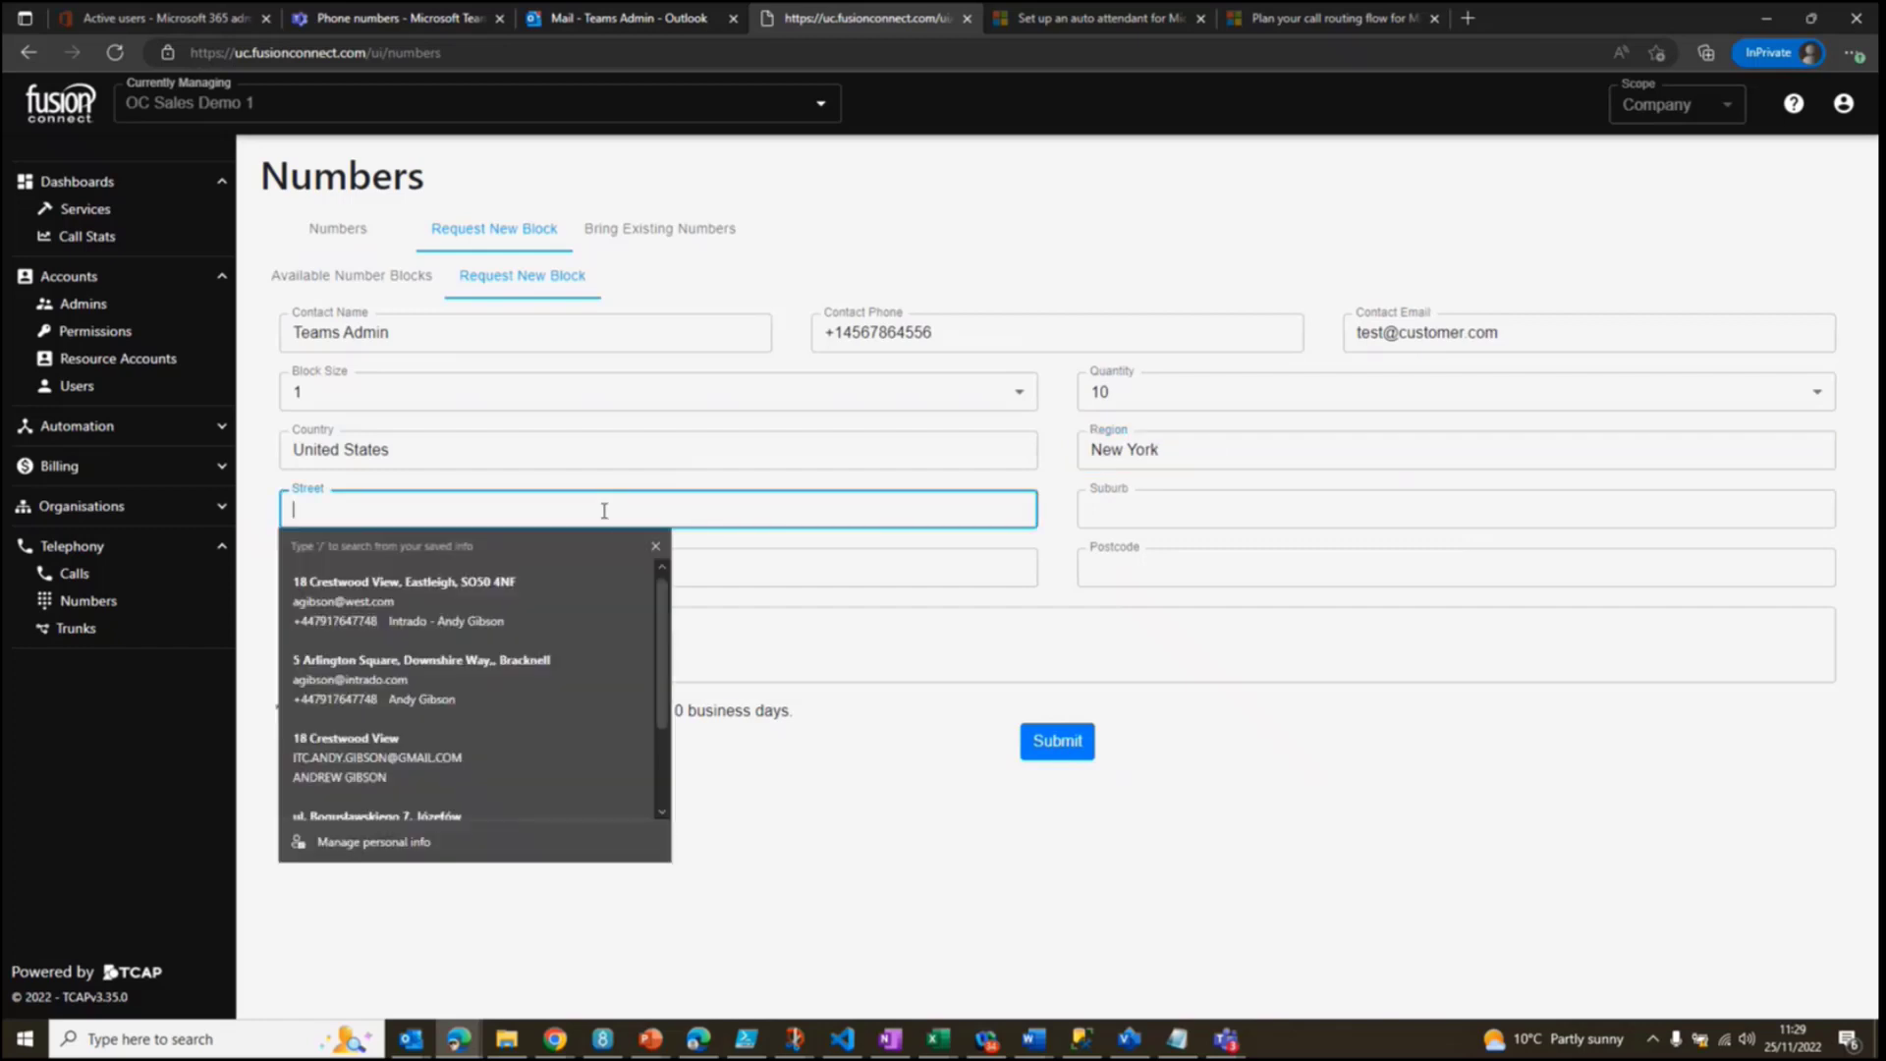
pyautogui.write('1 str')
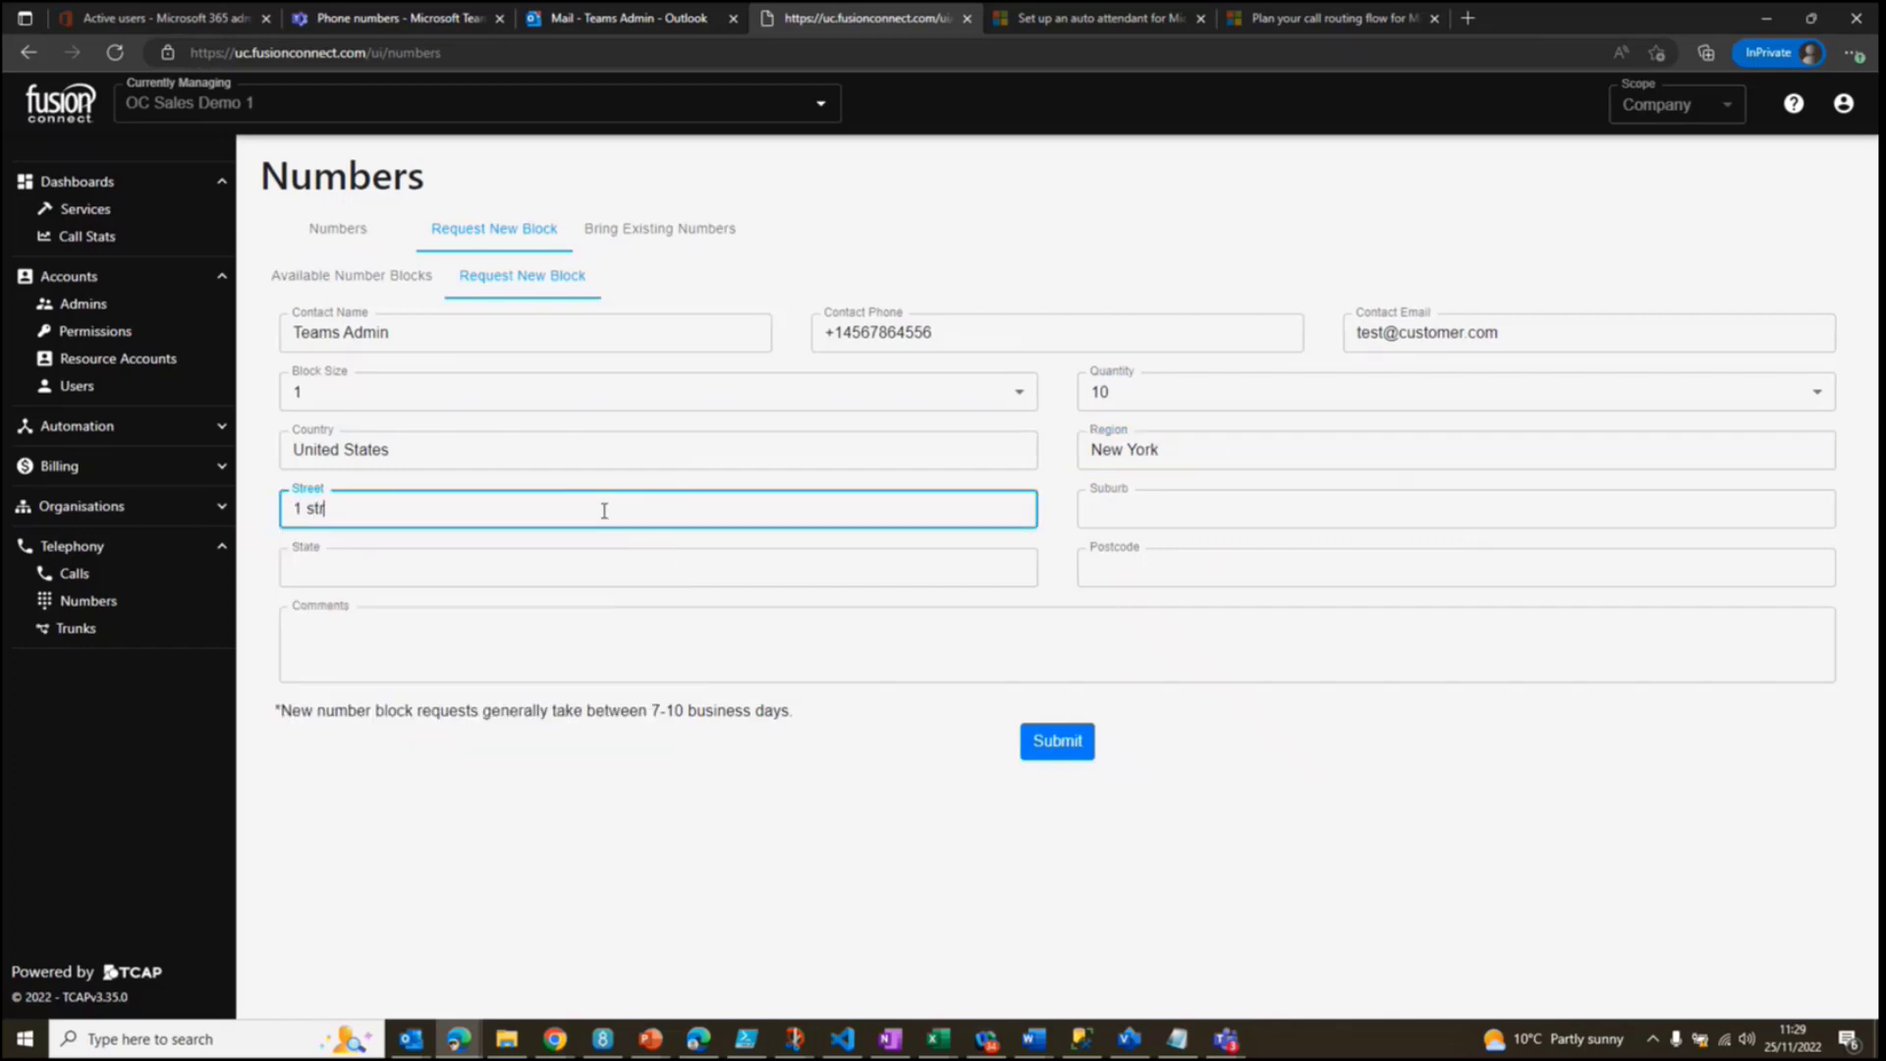
pyautogui.press('BackSpace')
pyautogui.press('BackSpace')
pyautogui.press('BackSpace')
pyautogui.write('st Ste')
pyautogui.press('BackSpace')
pyautogui.write('reet')
pyautogui.press('BackSpace')
pyautogui.press('BackSpace')
pyautogui.write('t')
pyautogui.press('Tab')
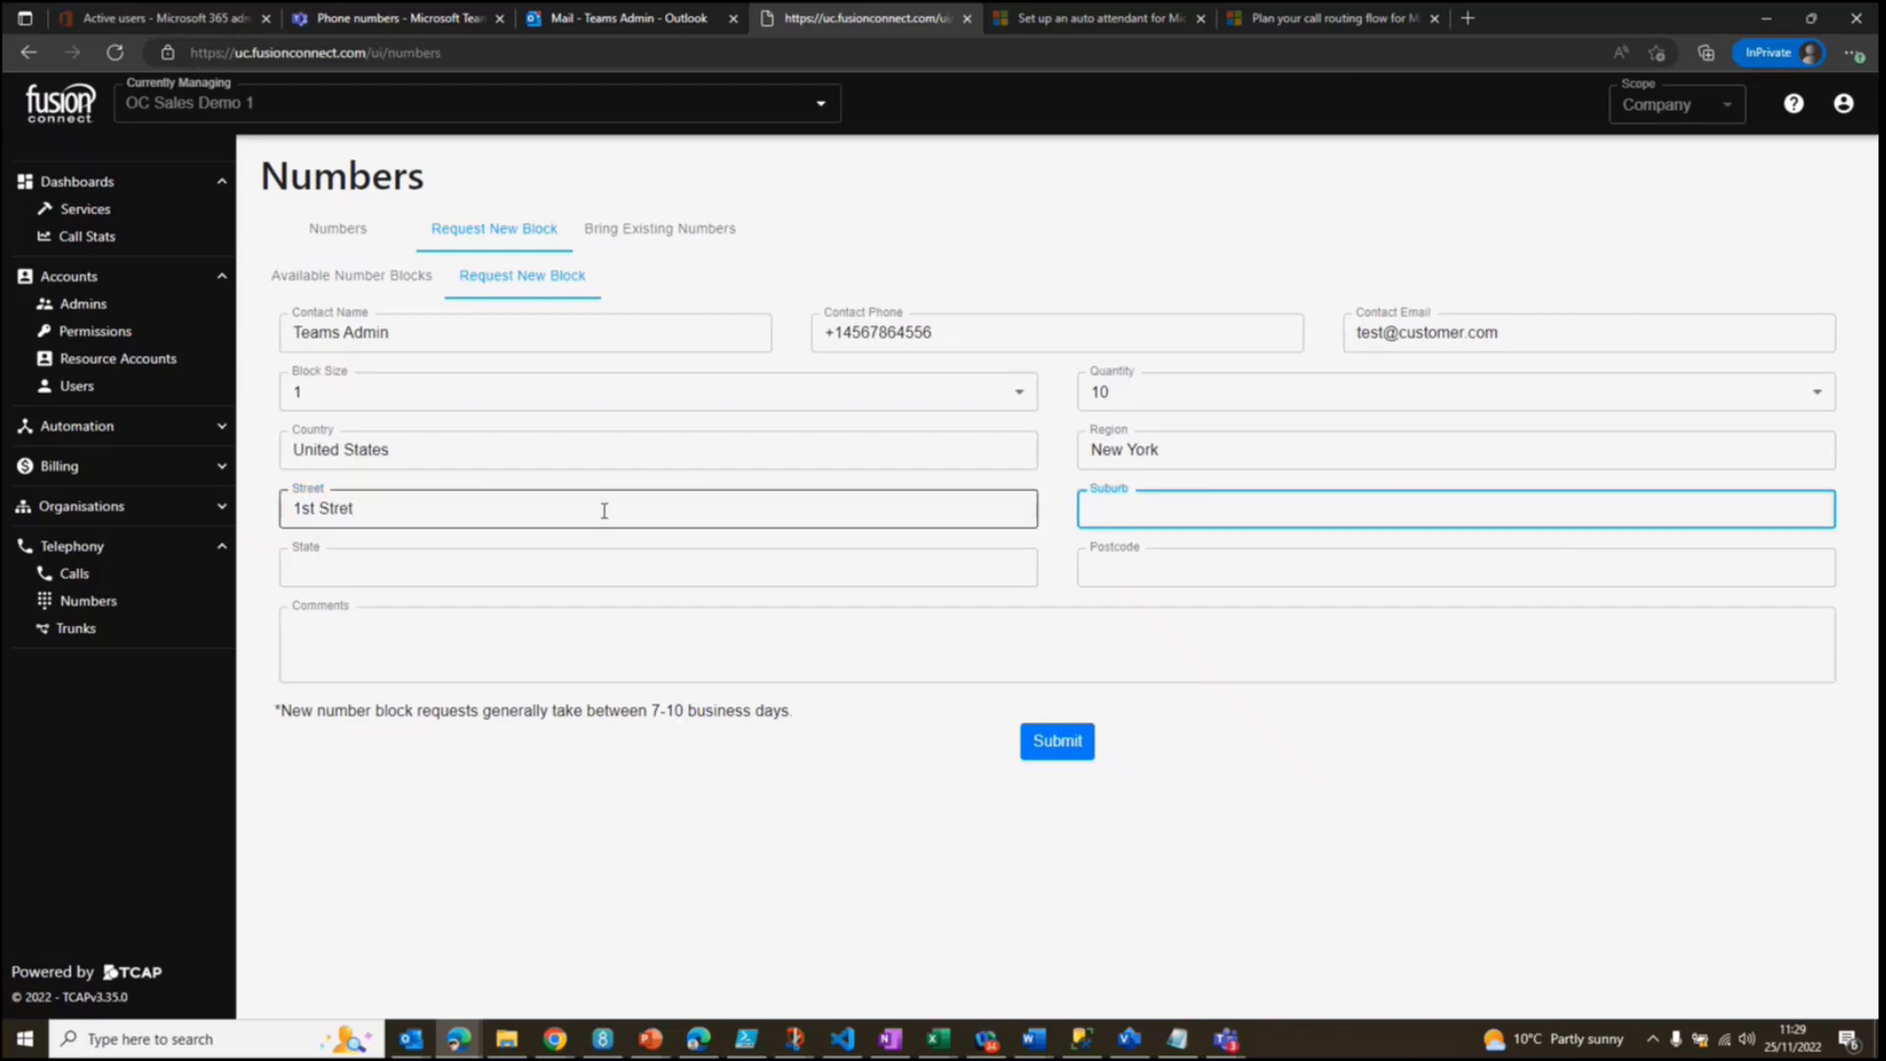
pyautogui.click(346, 509)
pyautogui.write('e')
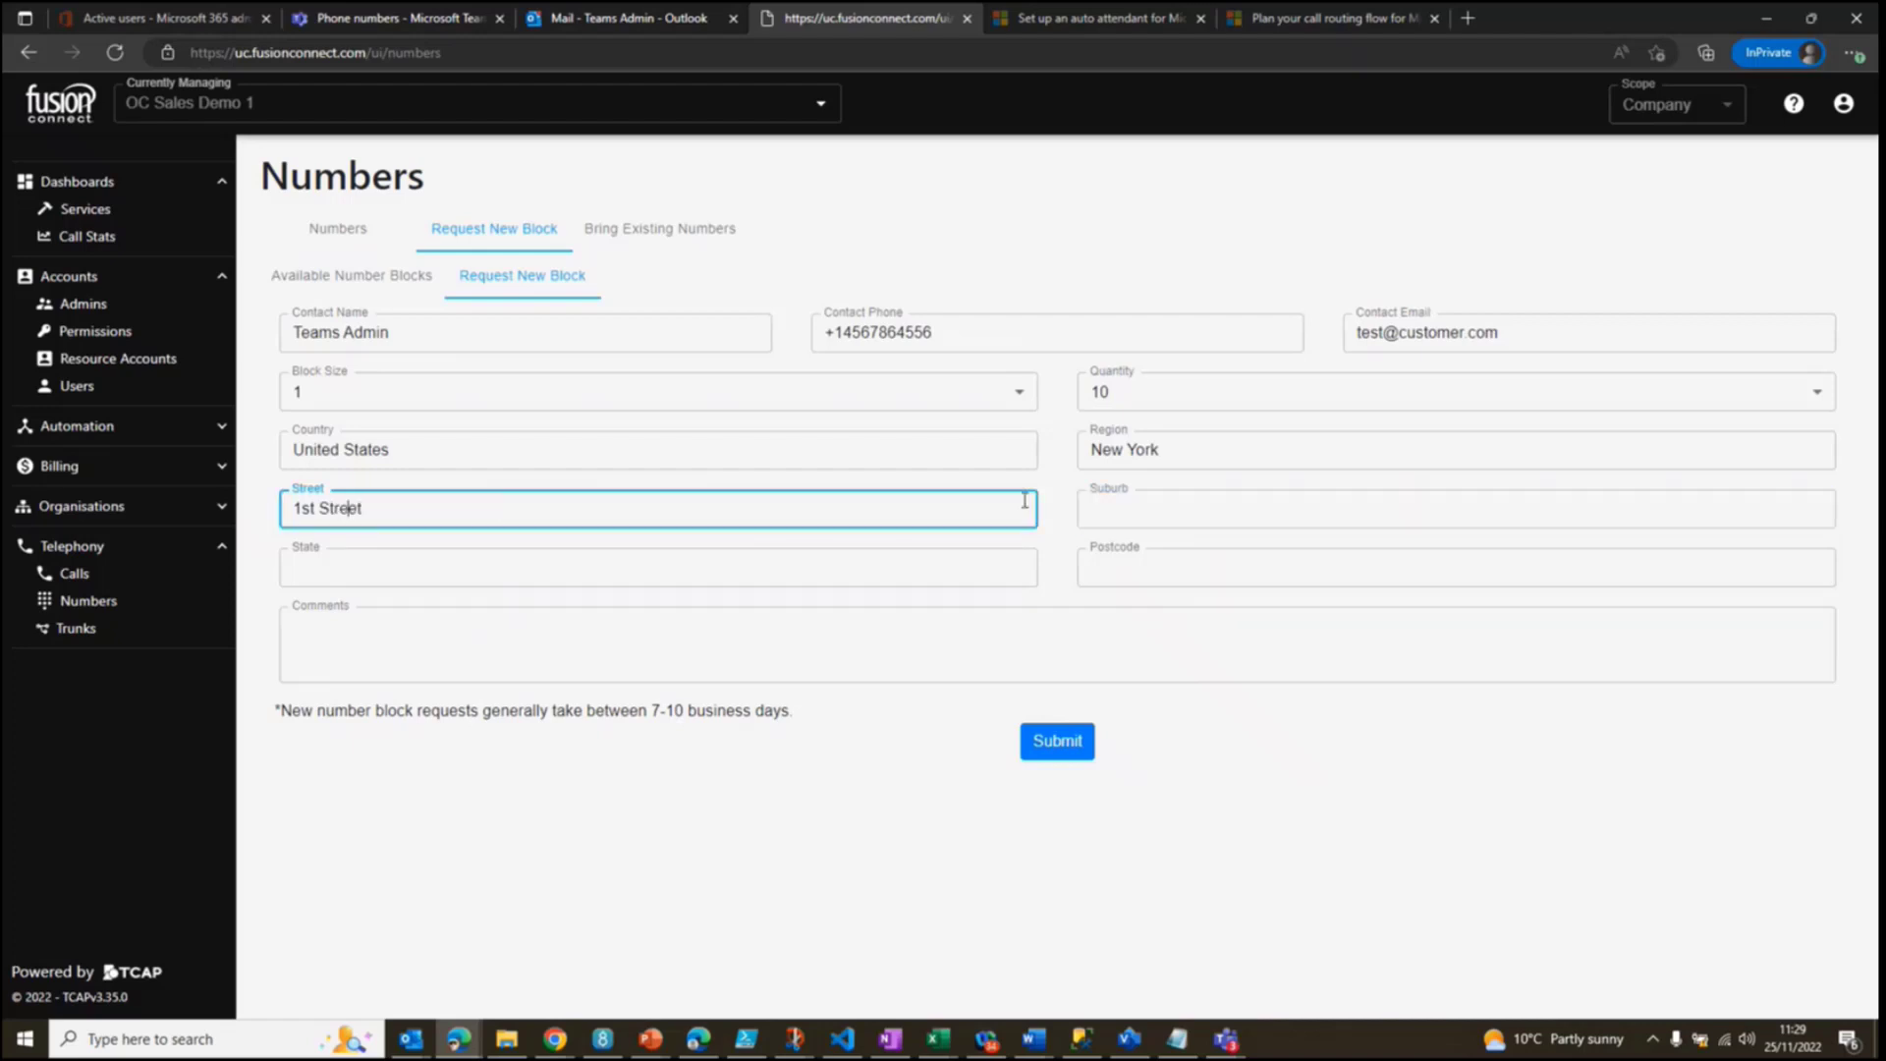
pyautogui.click(1095, 508)
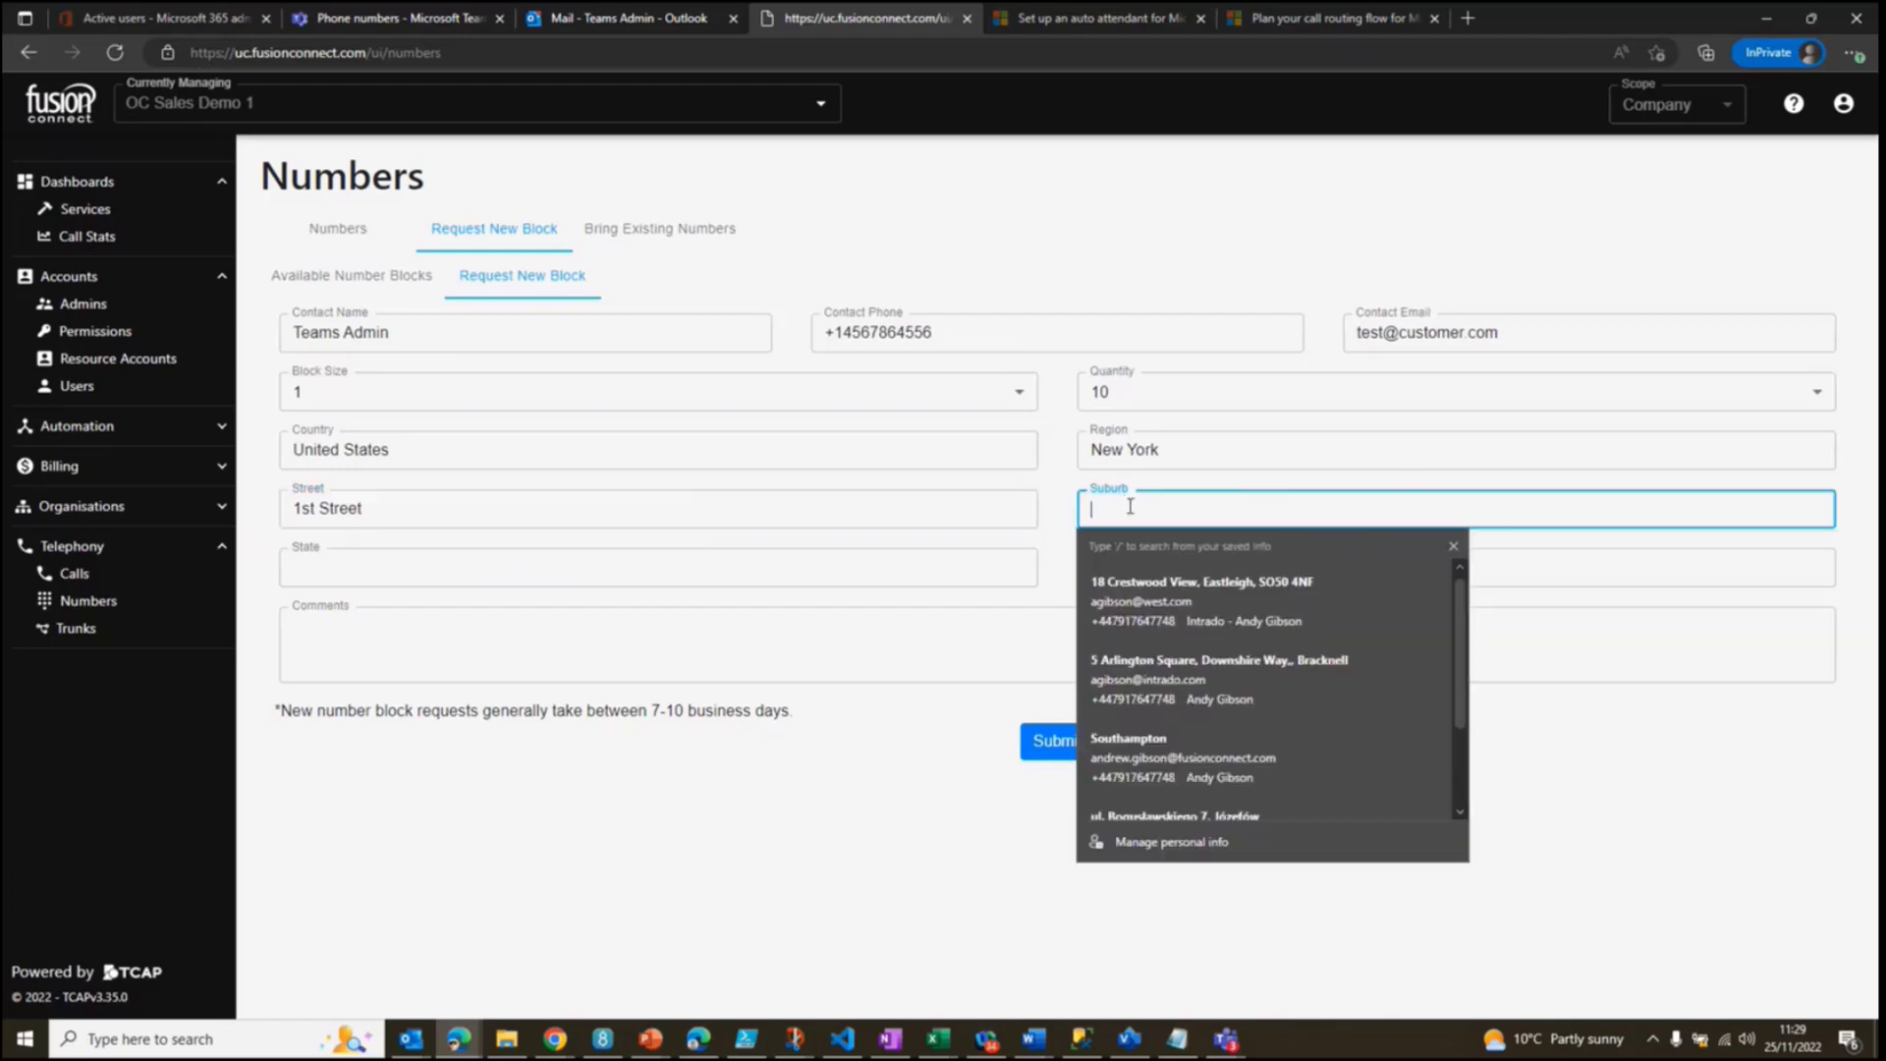
pyautogui.write('Test')
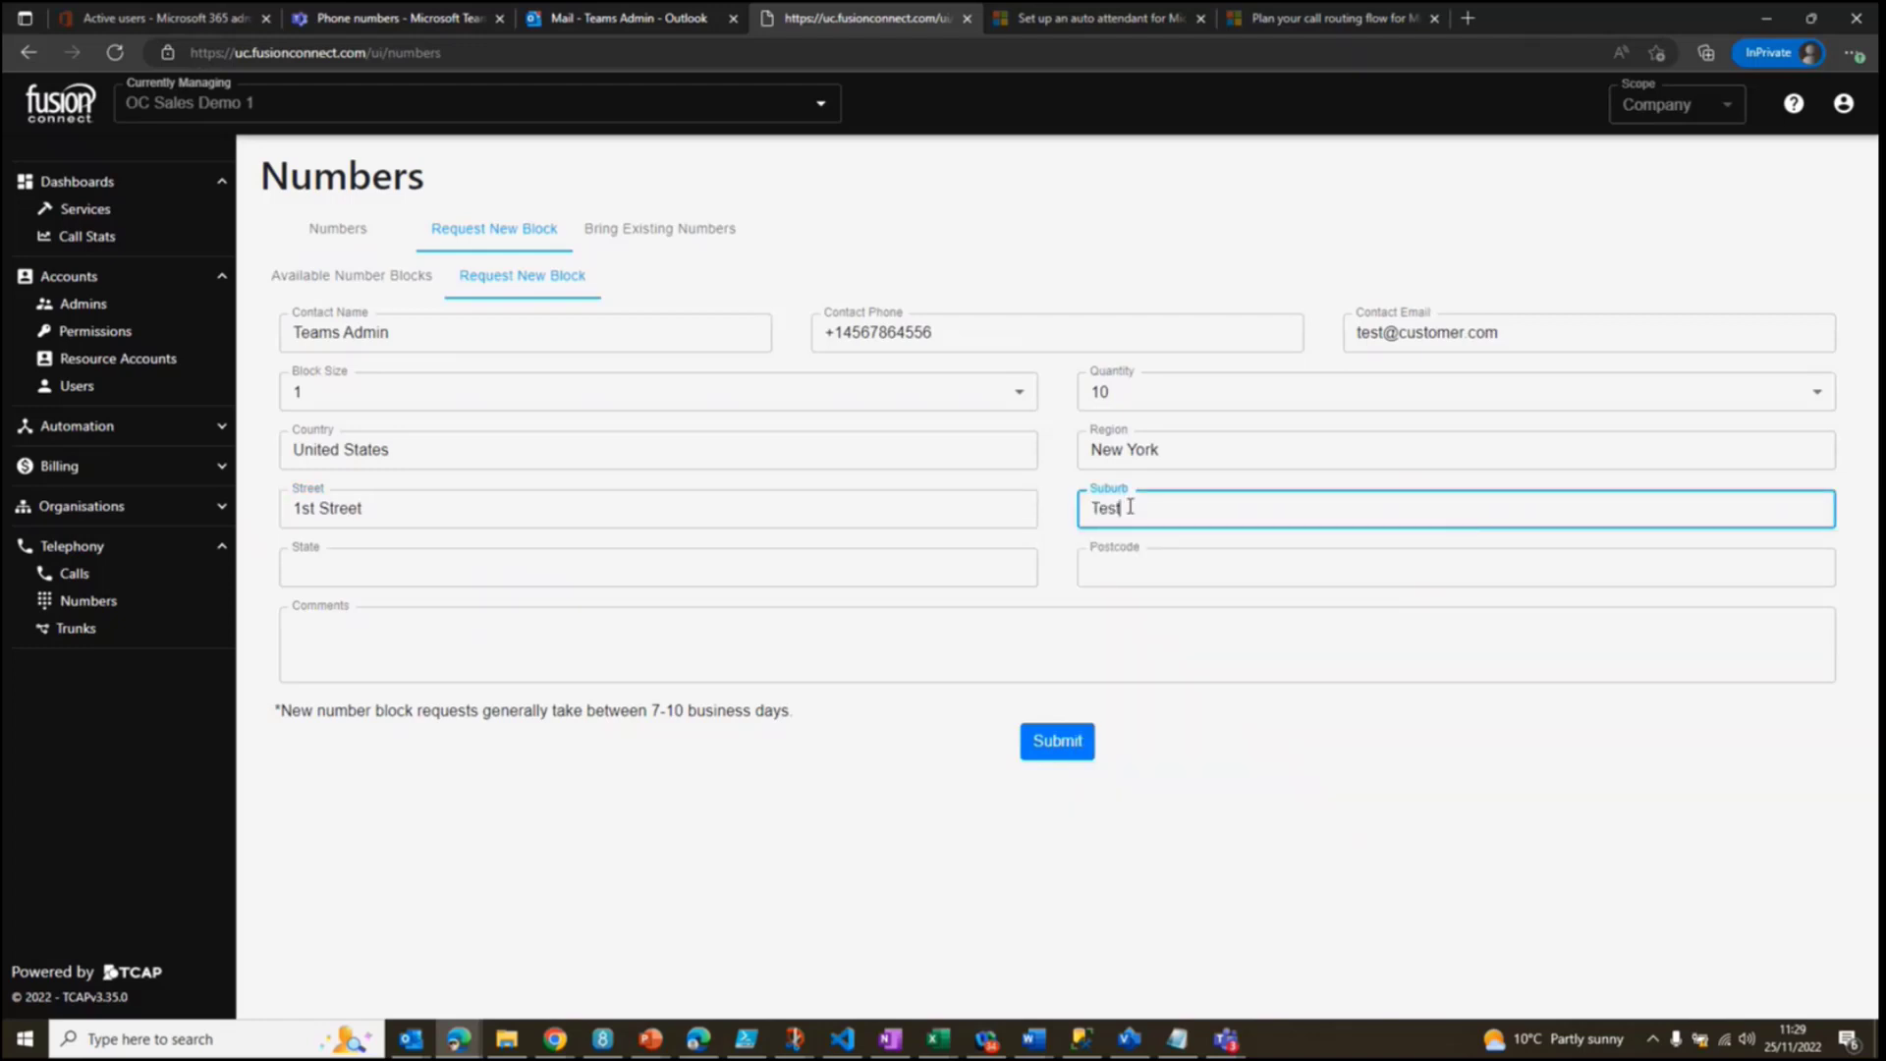
# Enter state New York and postcode 123545, and comment asking for numbers similar to the existing range
pyautogui.click(590, 575)
pyautogui.write('New Yorl')
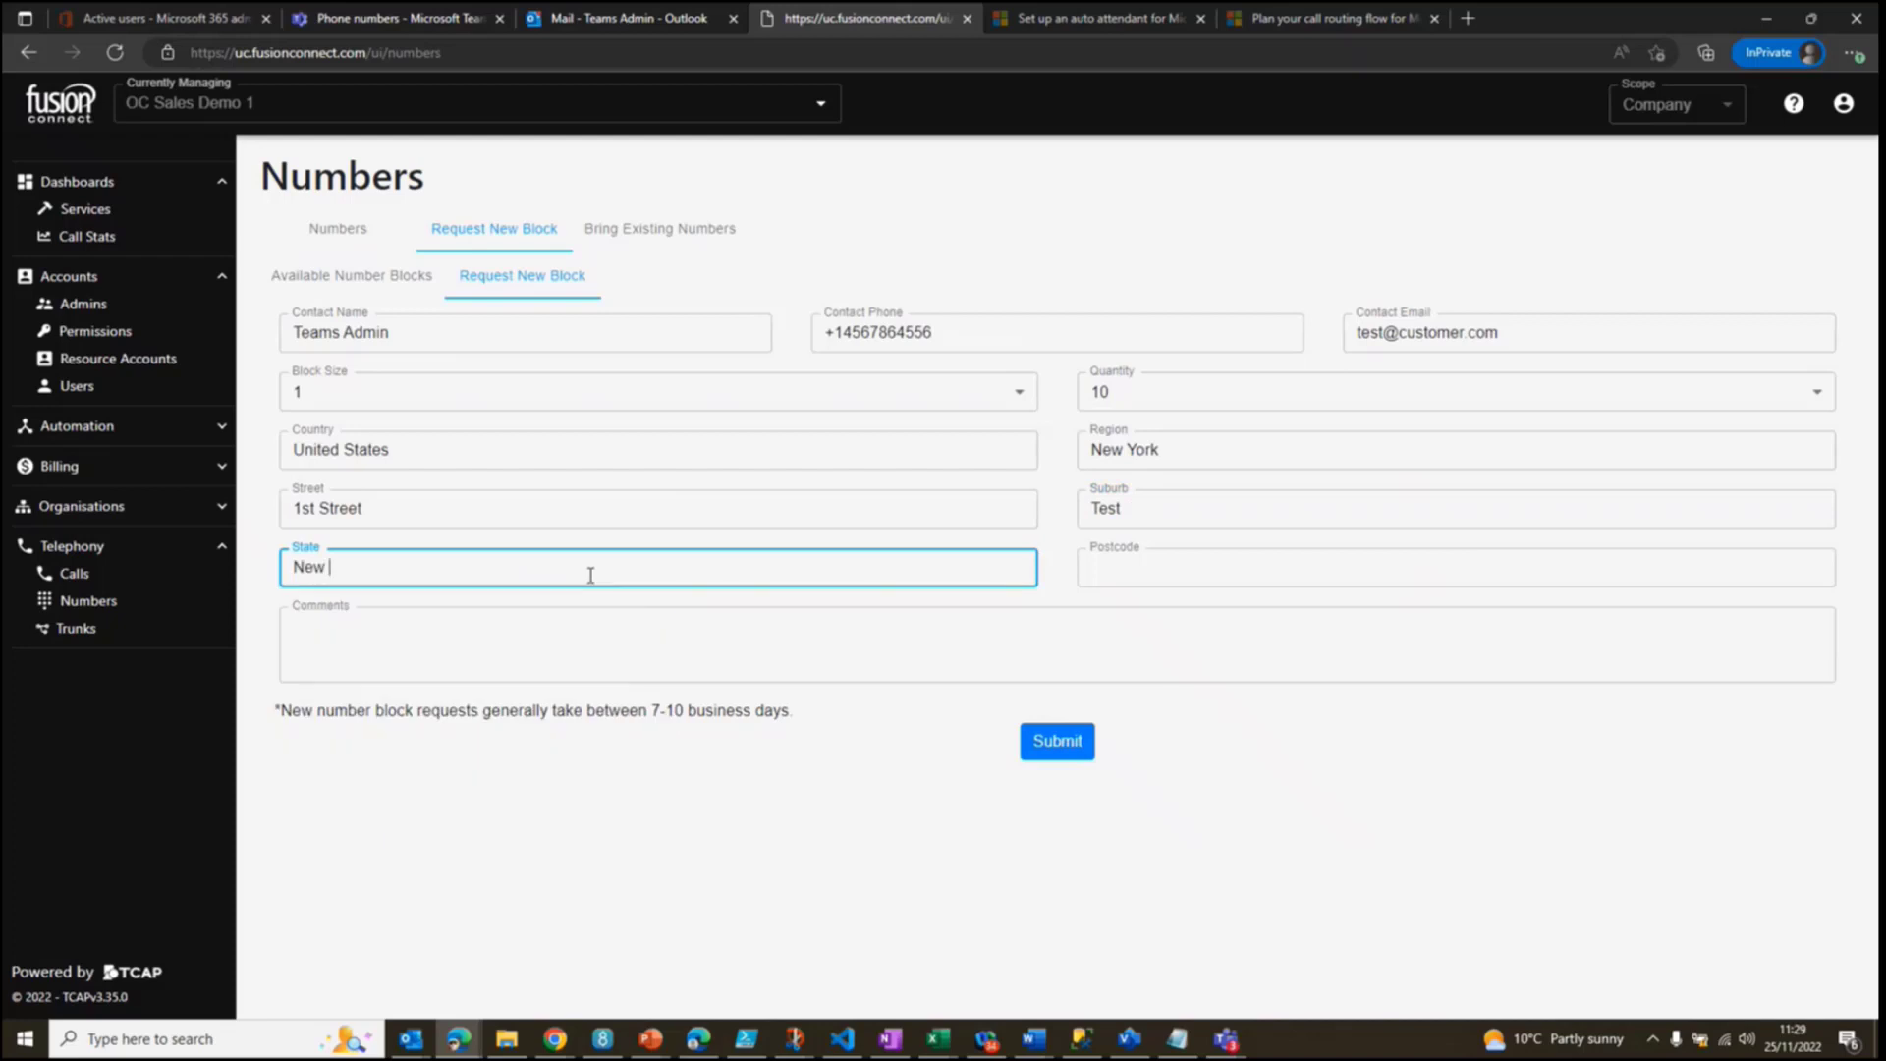
pyautogui.click(1197, 567)
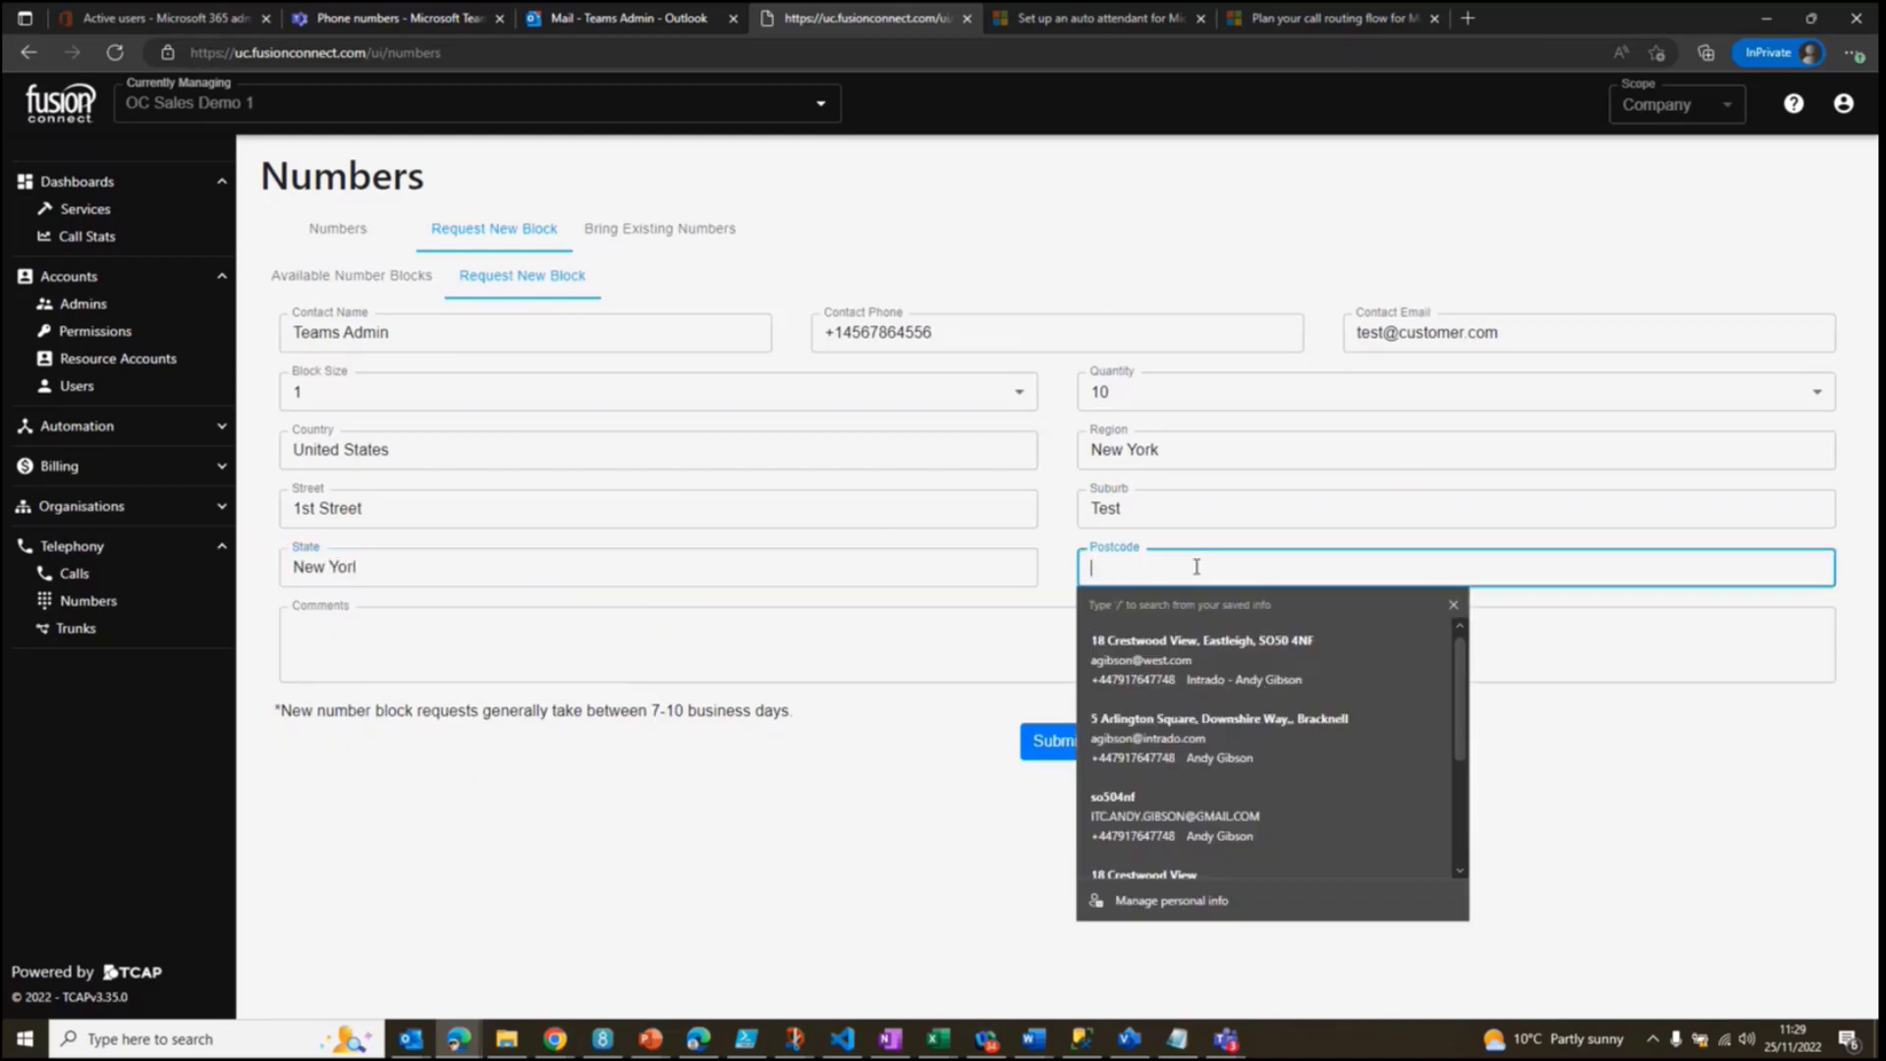
pyautogui.write('123545')
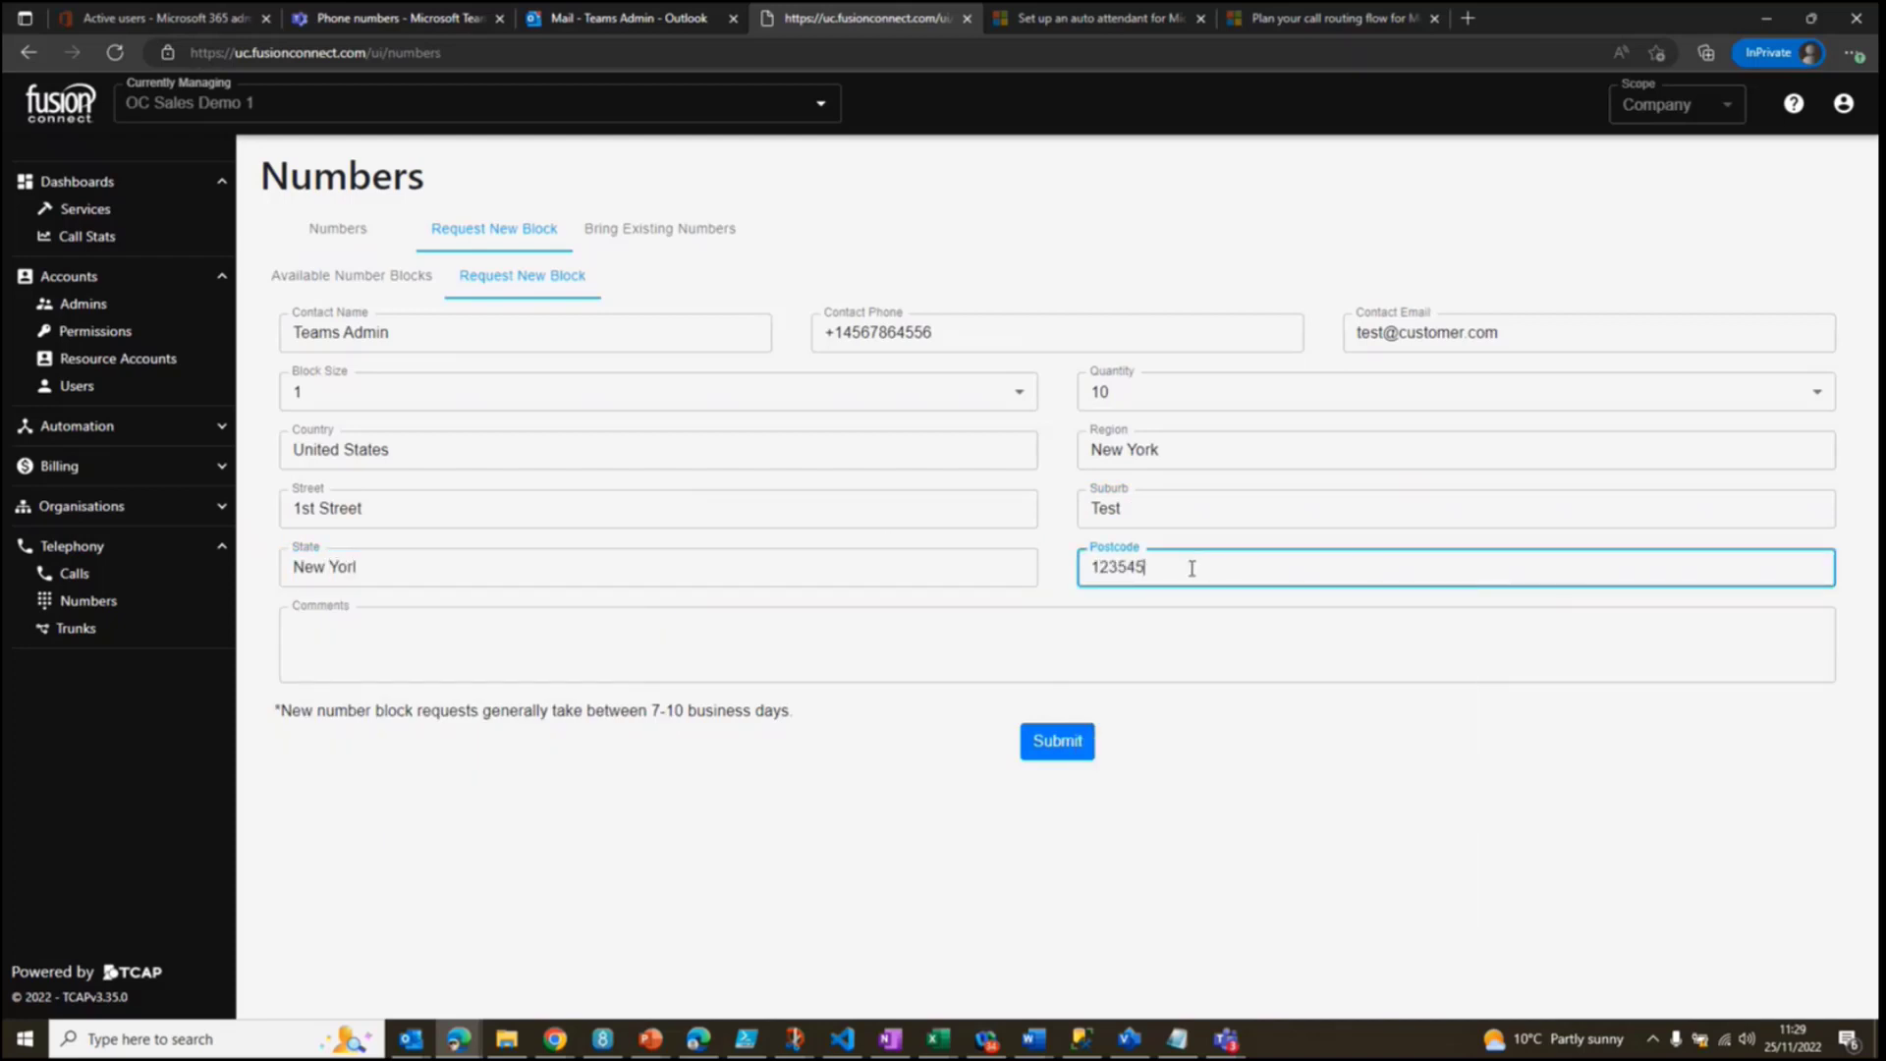
pyautogui.click(534, 639)
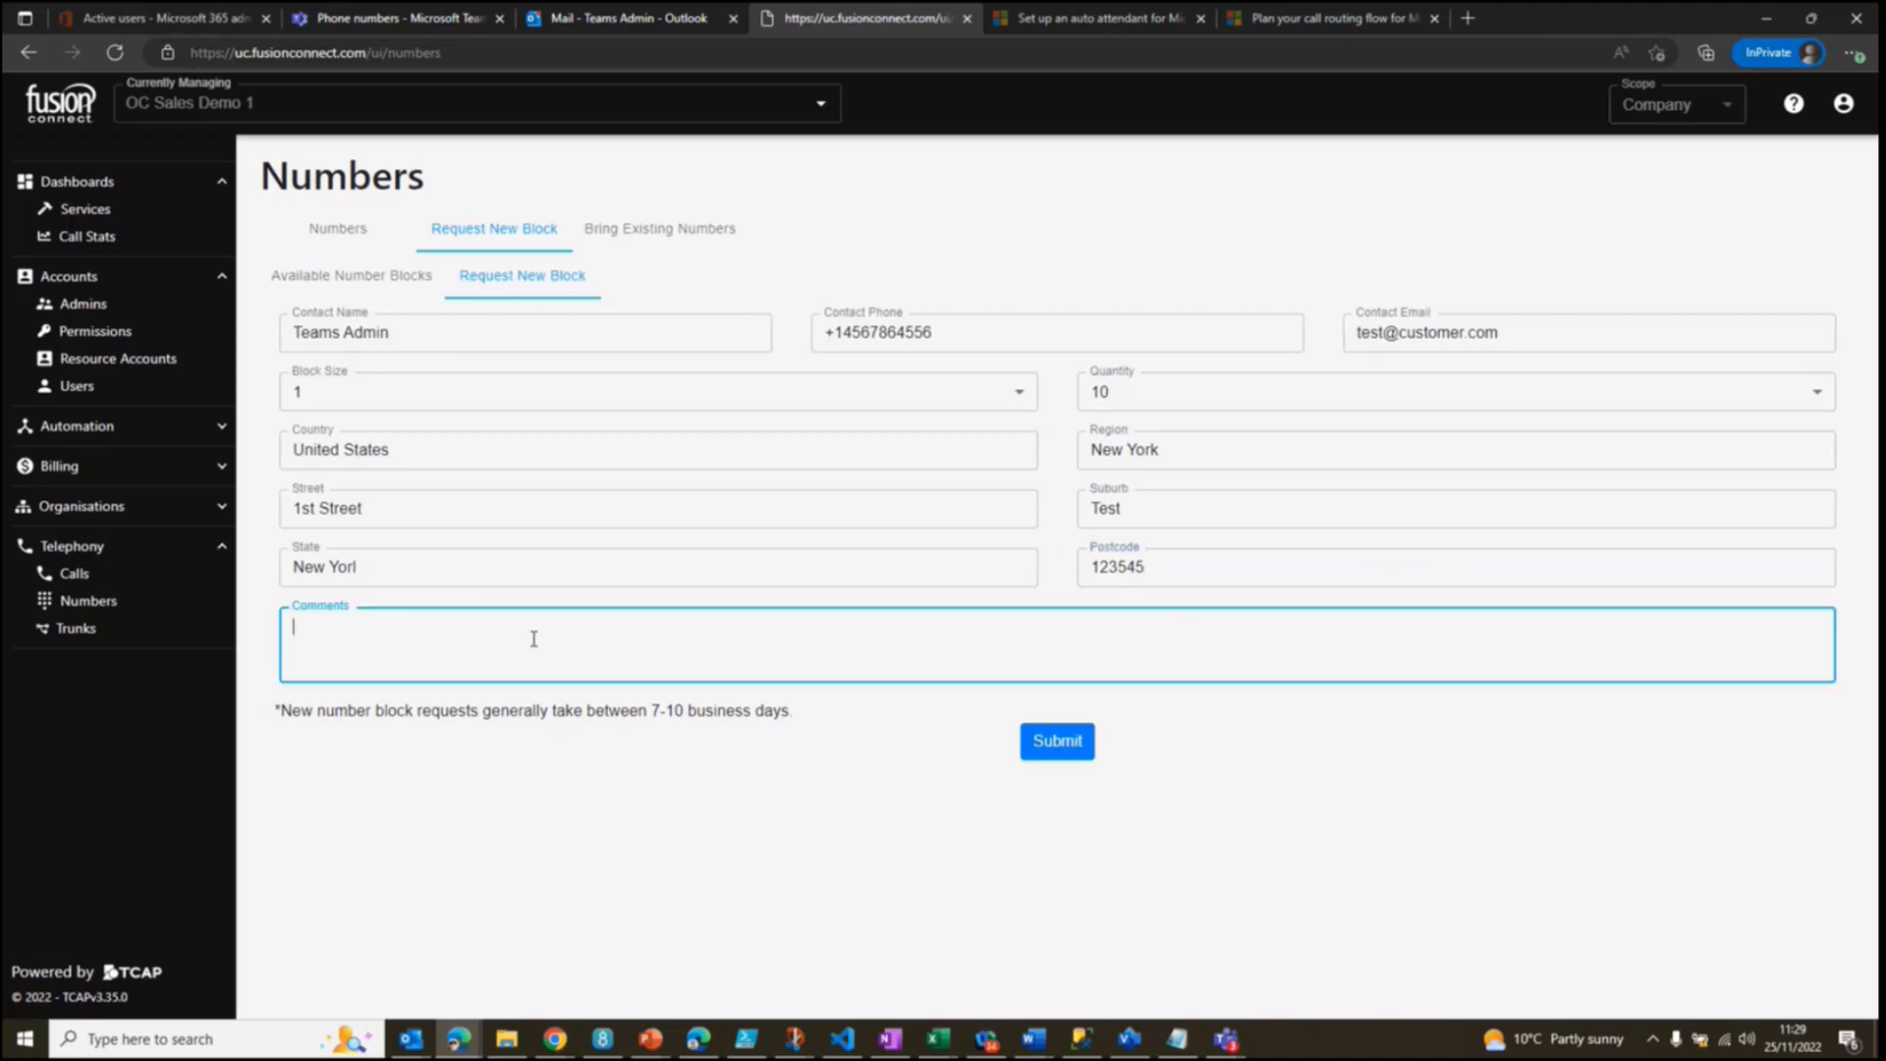
pyautogui.write('please allocate numbers sim')
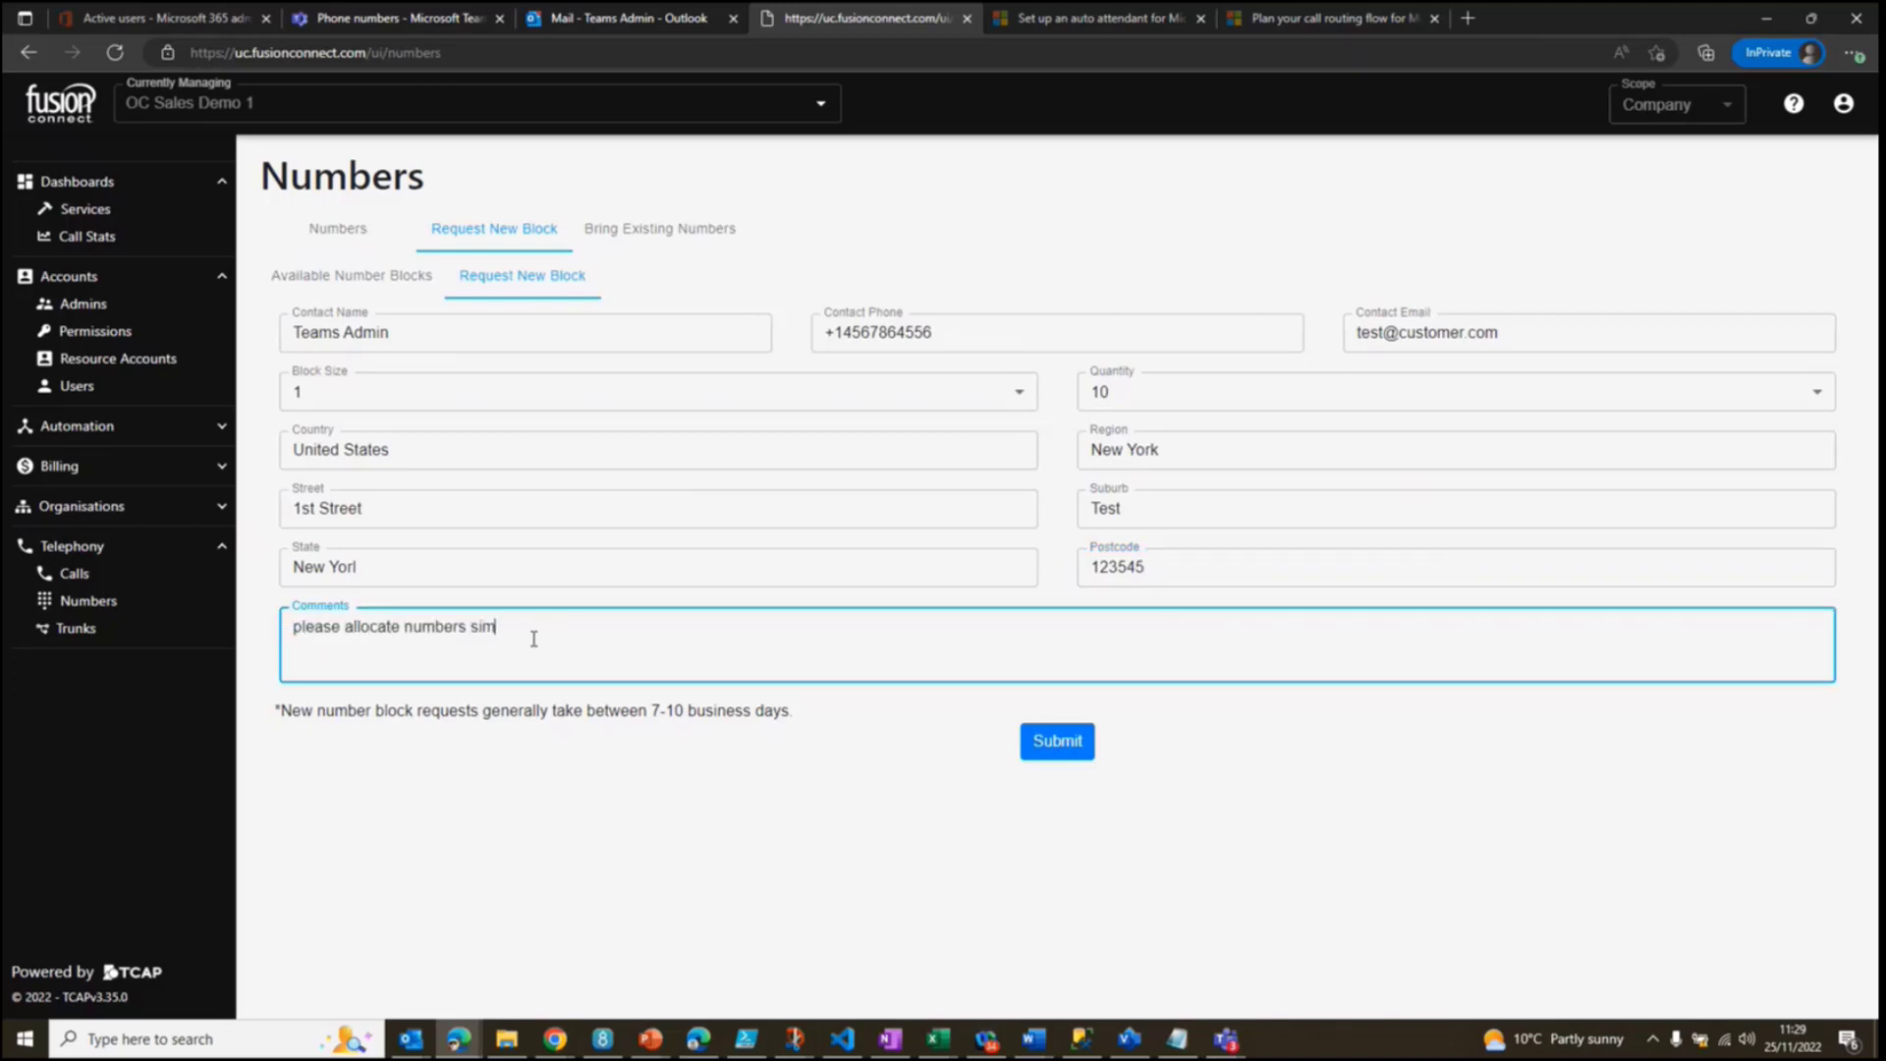
pyautogui.write('ilar to my existing range +1')
pyautogui.write('2081')
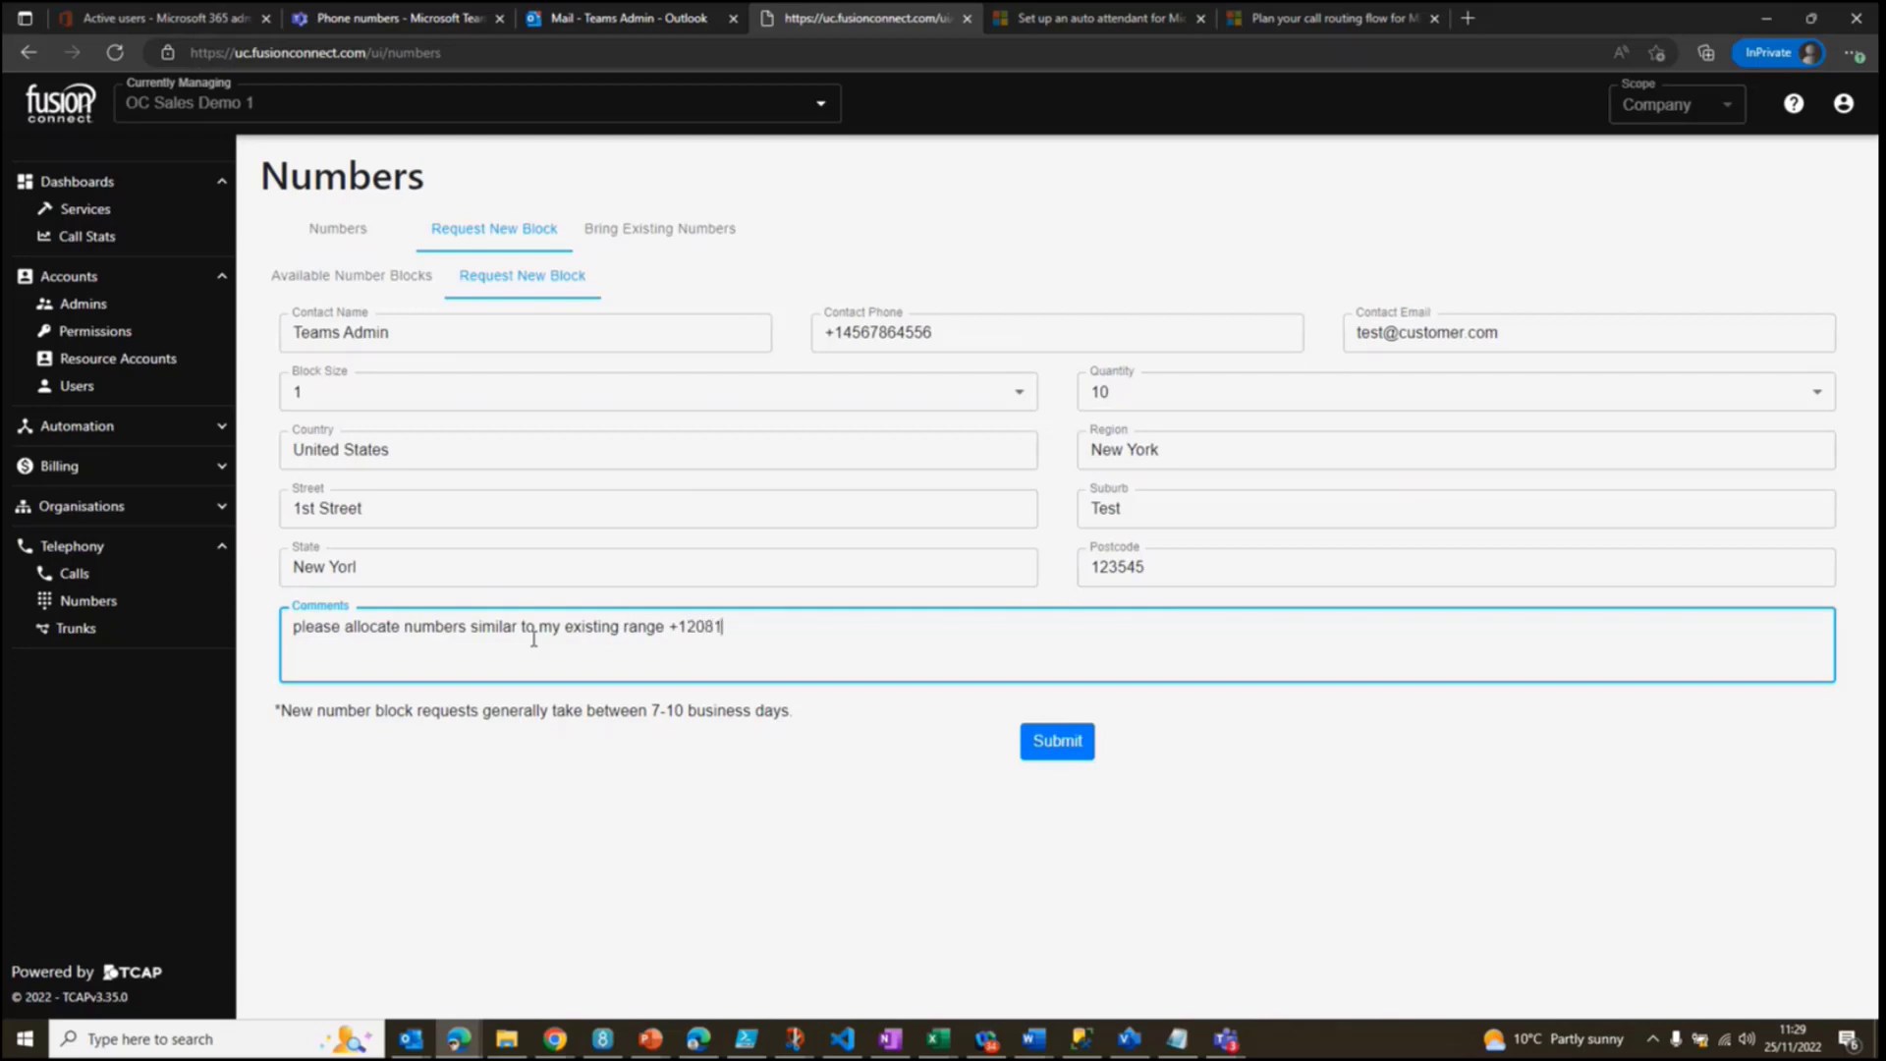
pyautogui.write('23...')
# Replace the rejected postcode with 2132 and resubmit the 10-number block request until it shows Successful
pyautogui.click(1057, 741)
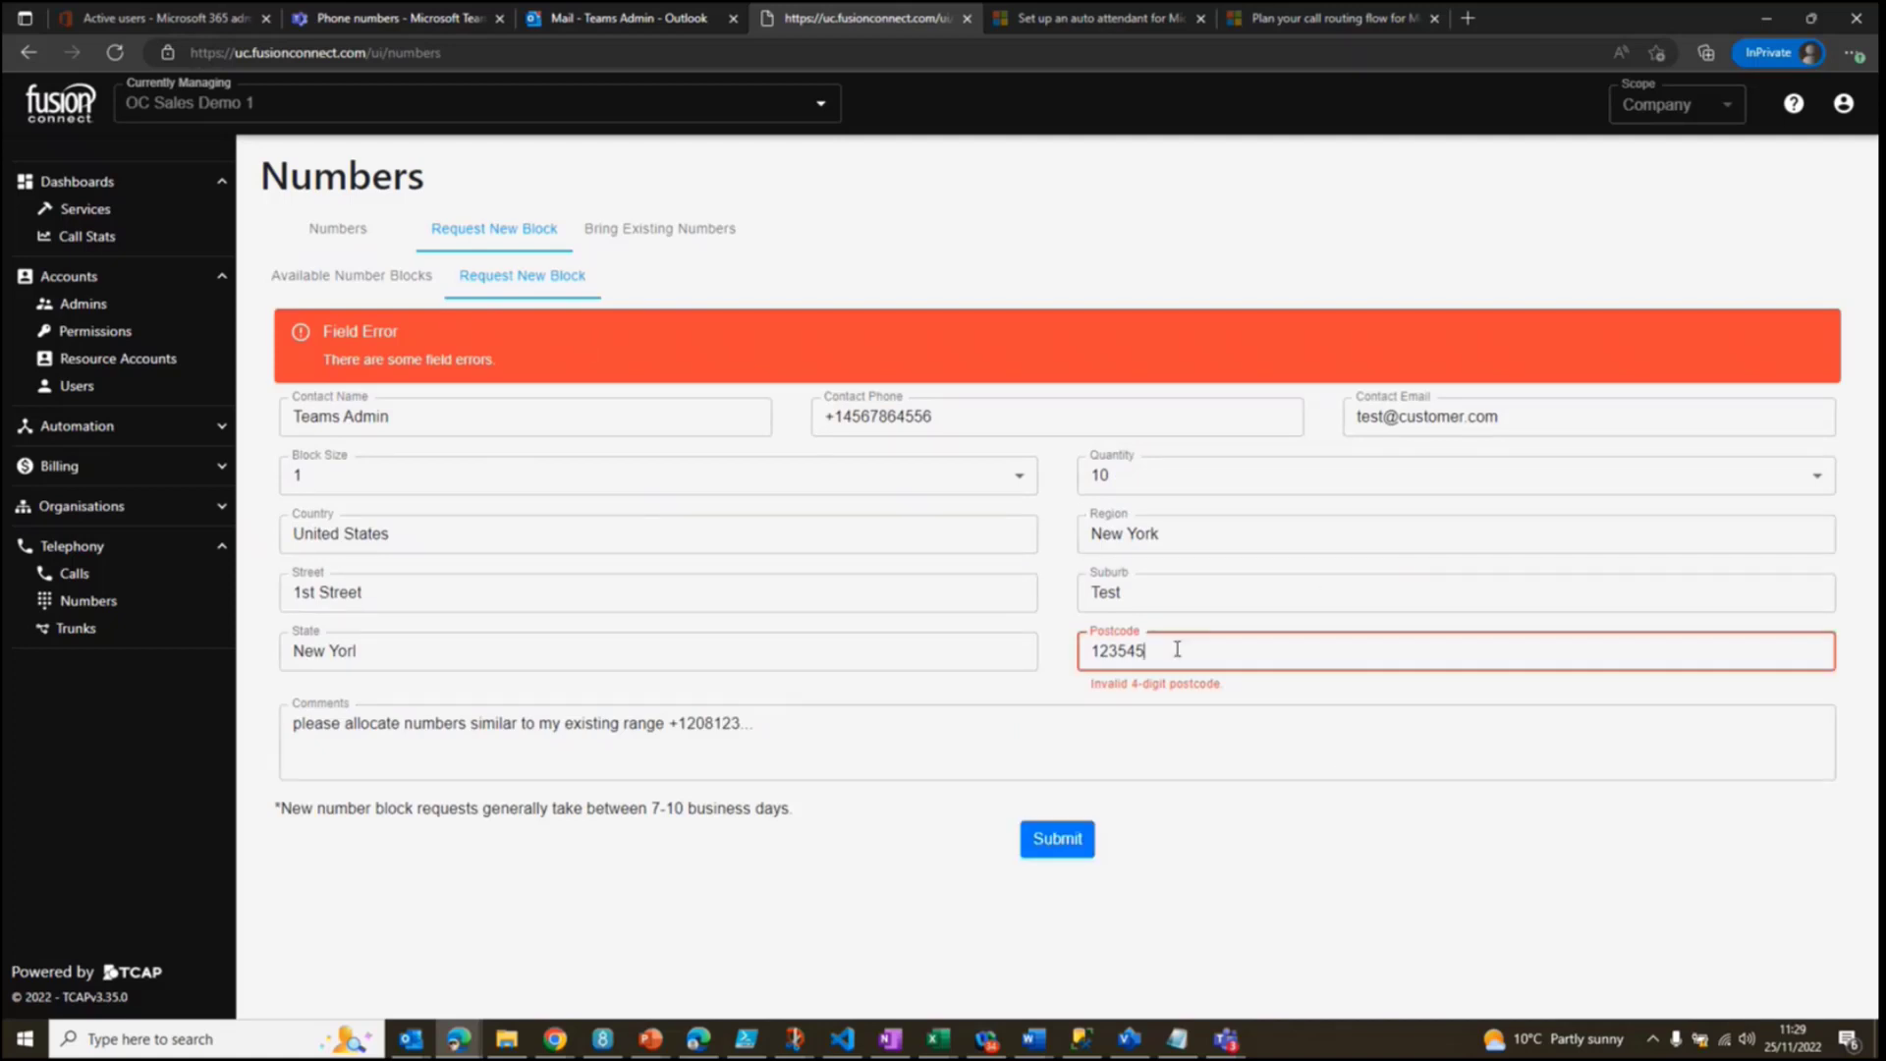
pyautogui.moveTo(1179, 650); pyautogui.dragTo(1020, 650)
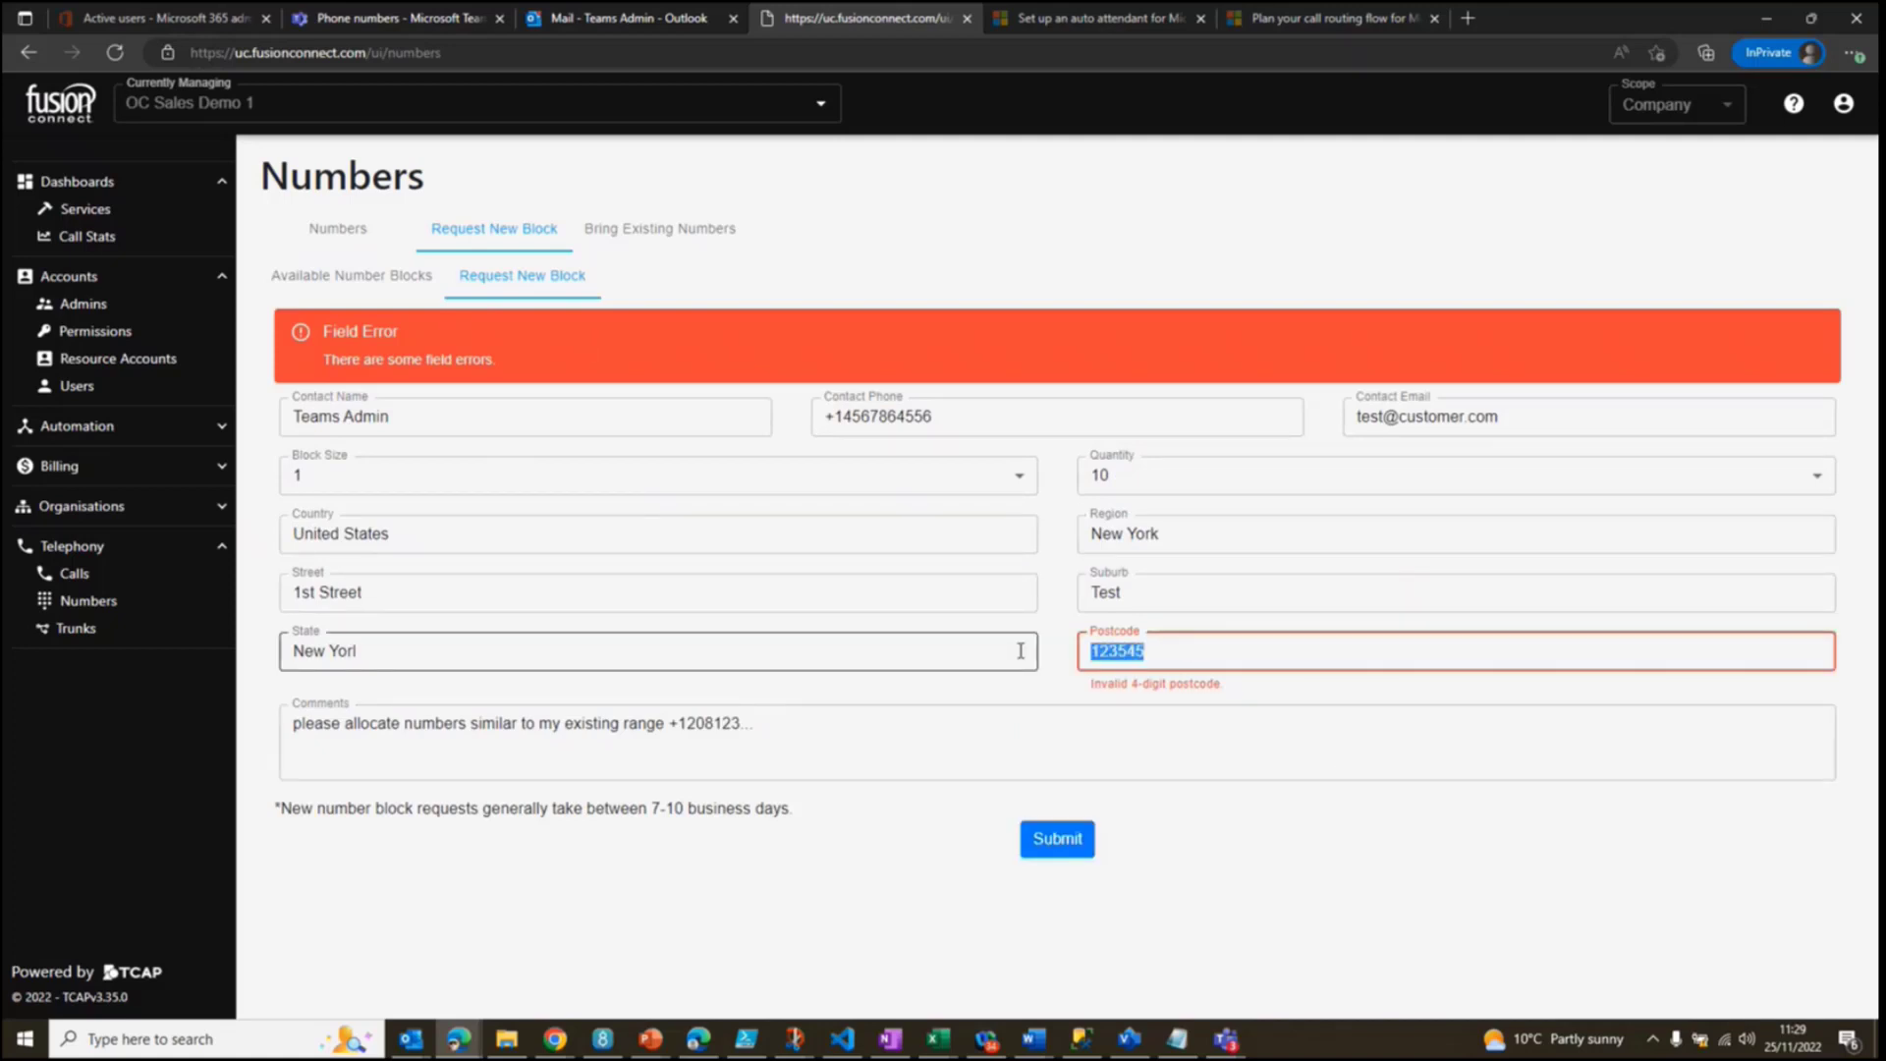
pyautogui.write('2132')
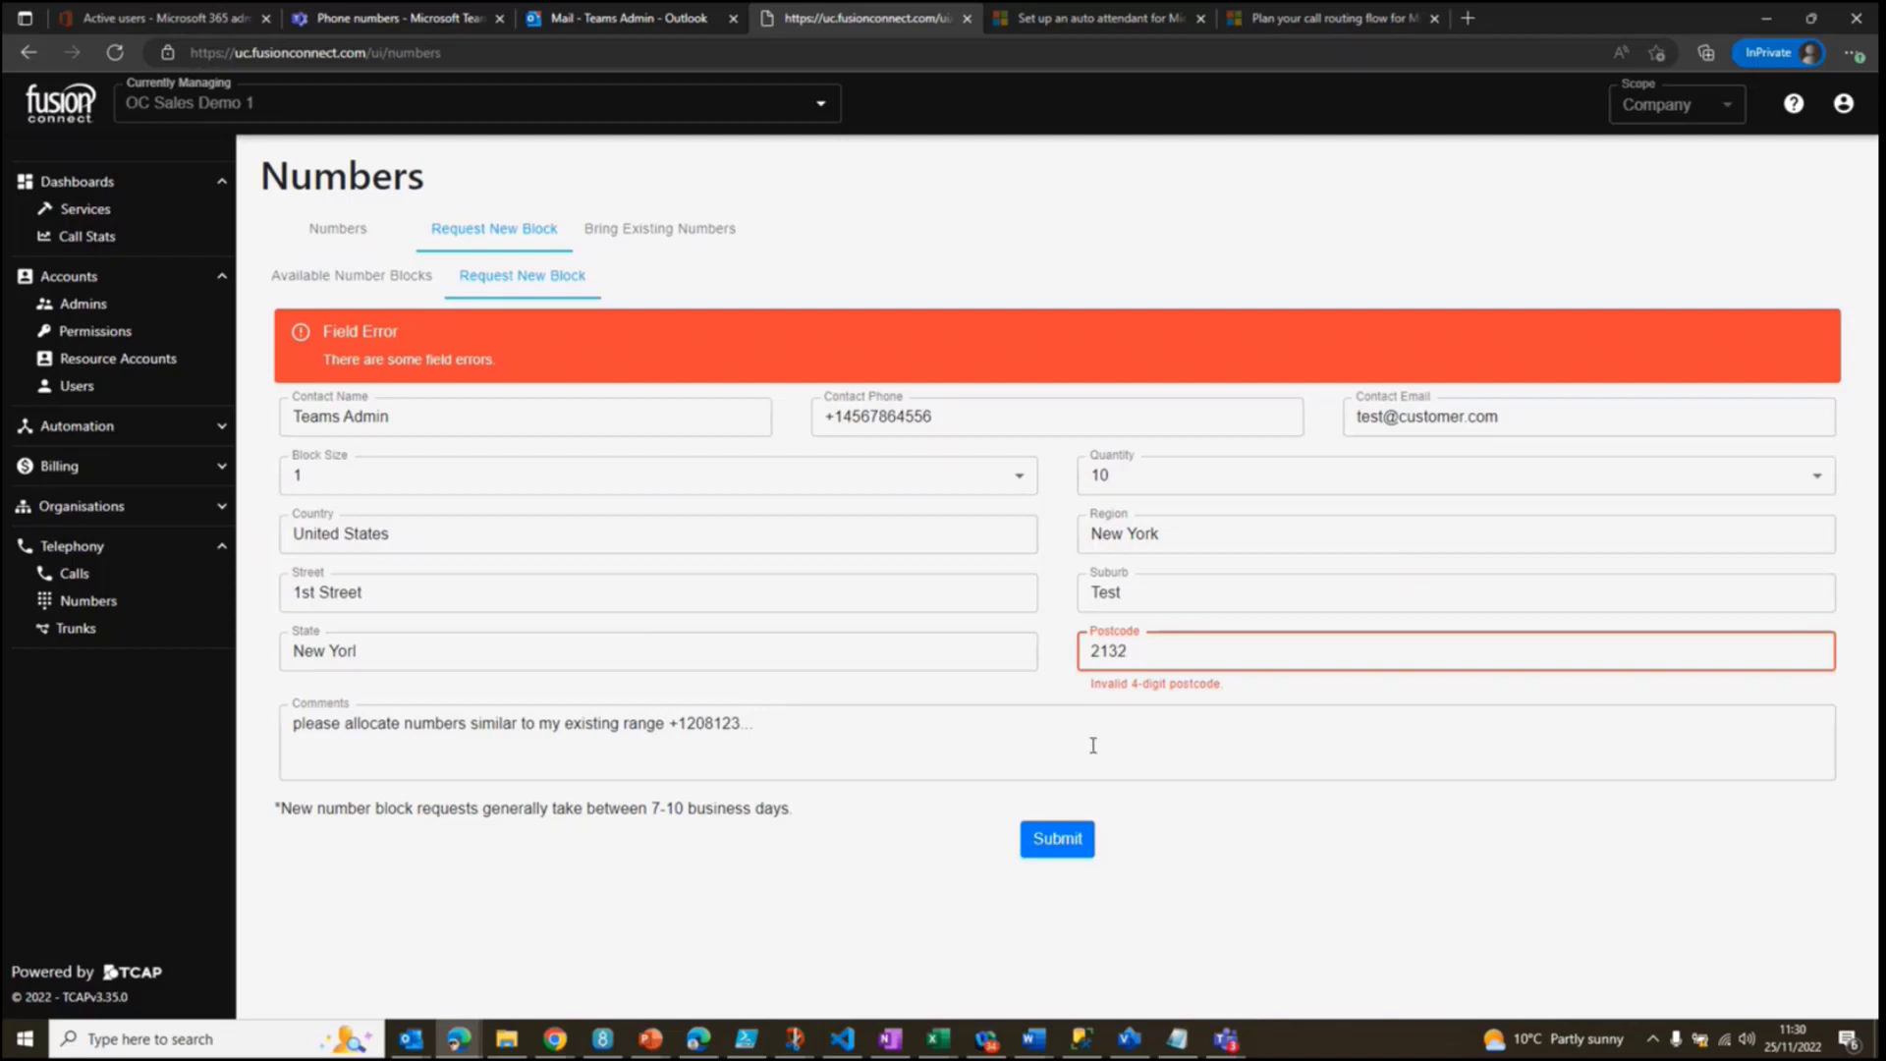
pyautogui.click(1059, 838)
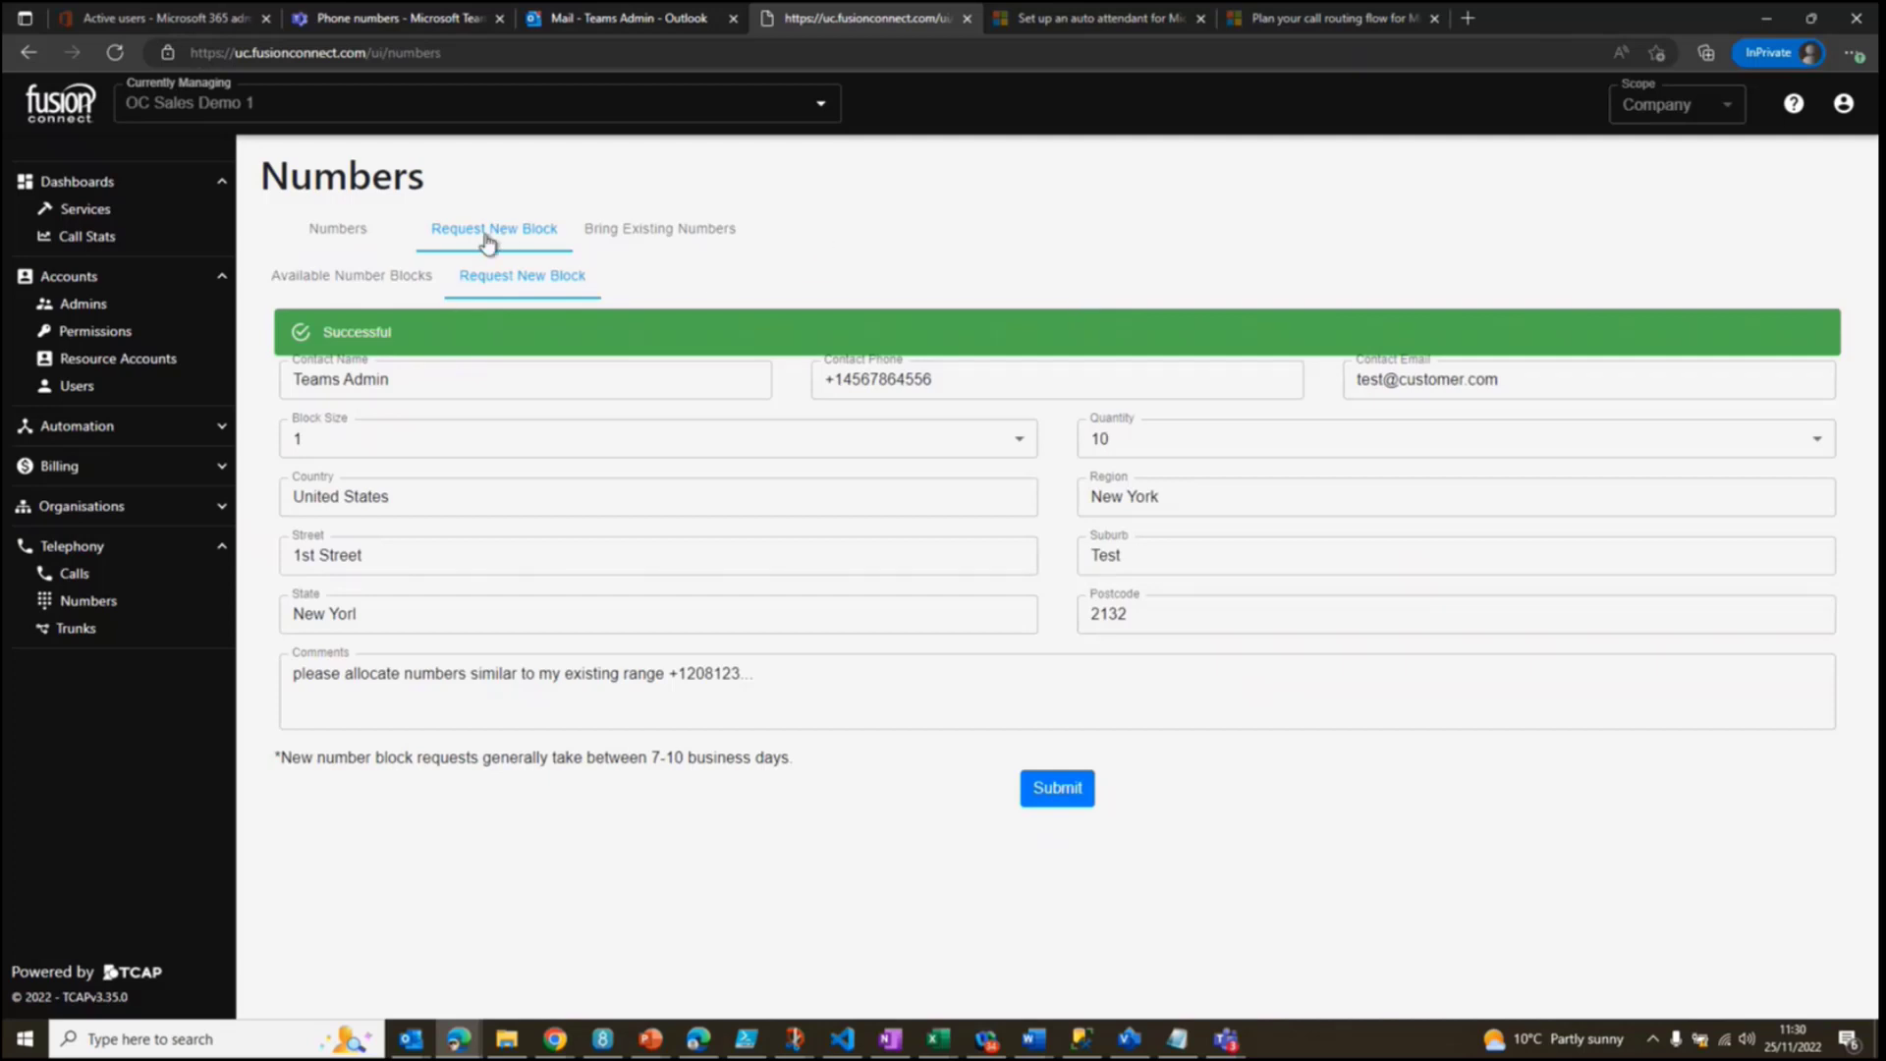
# Open the Bring Existing Numbers form and enter Old Carrier as the current carrier
pyautogui.click(693, 241)
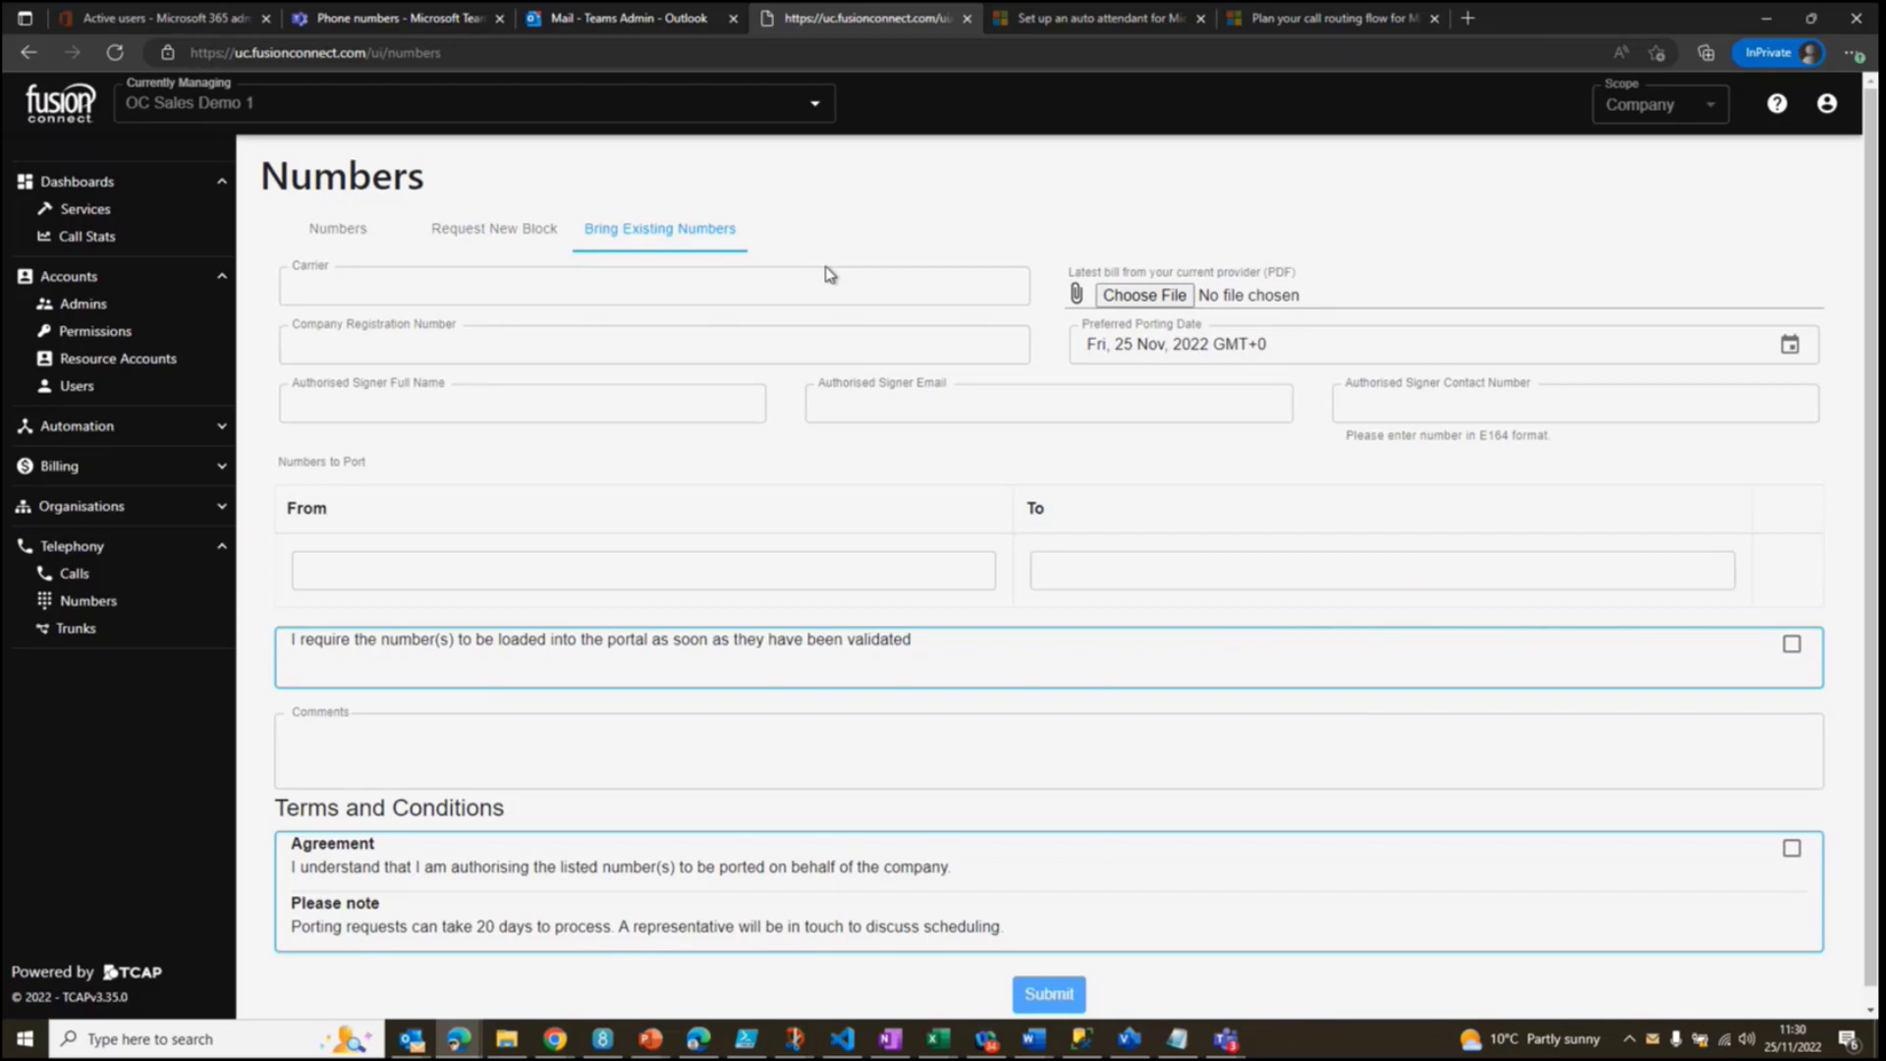
pyautogui.click(753, 285)
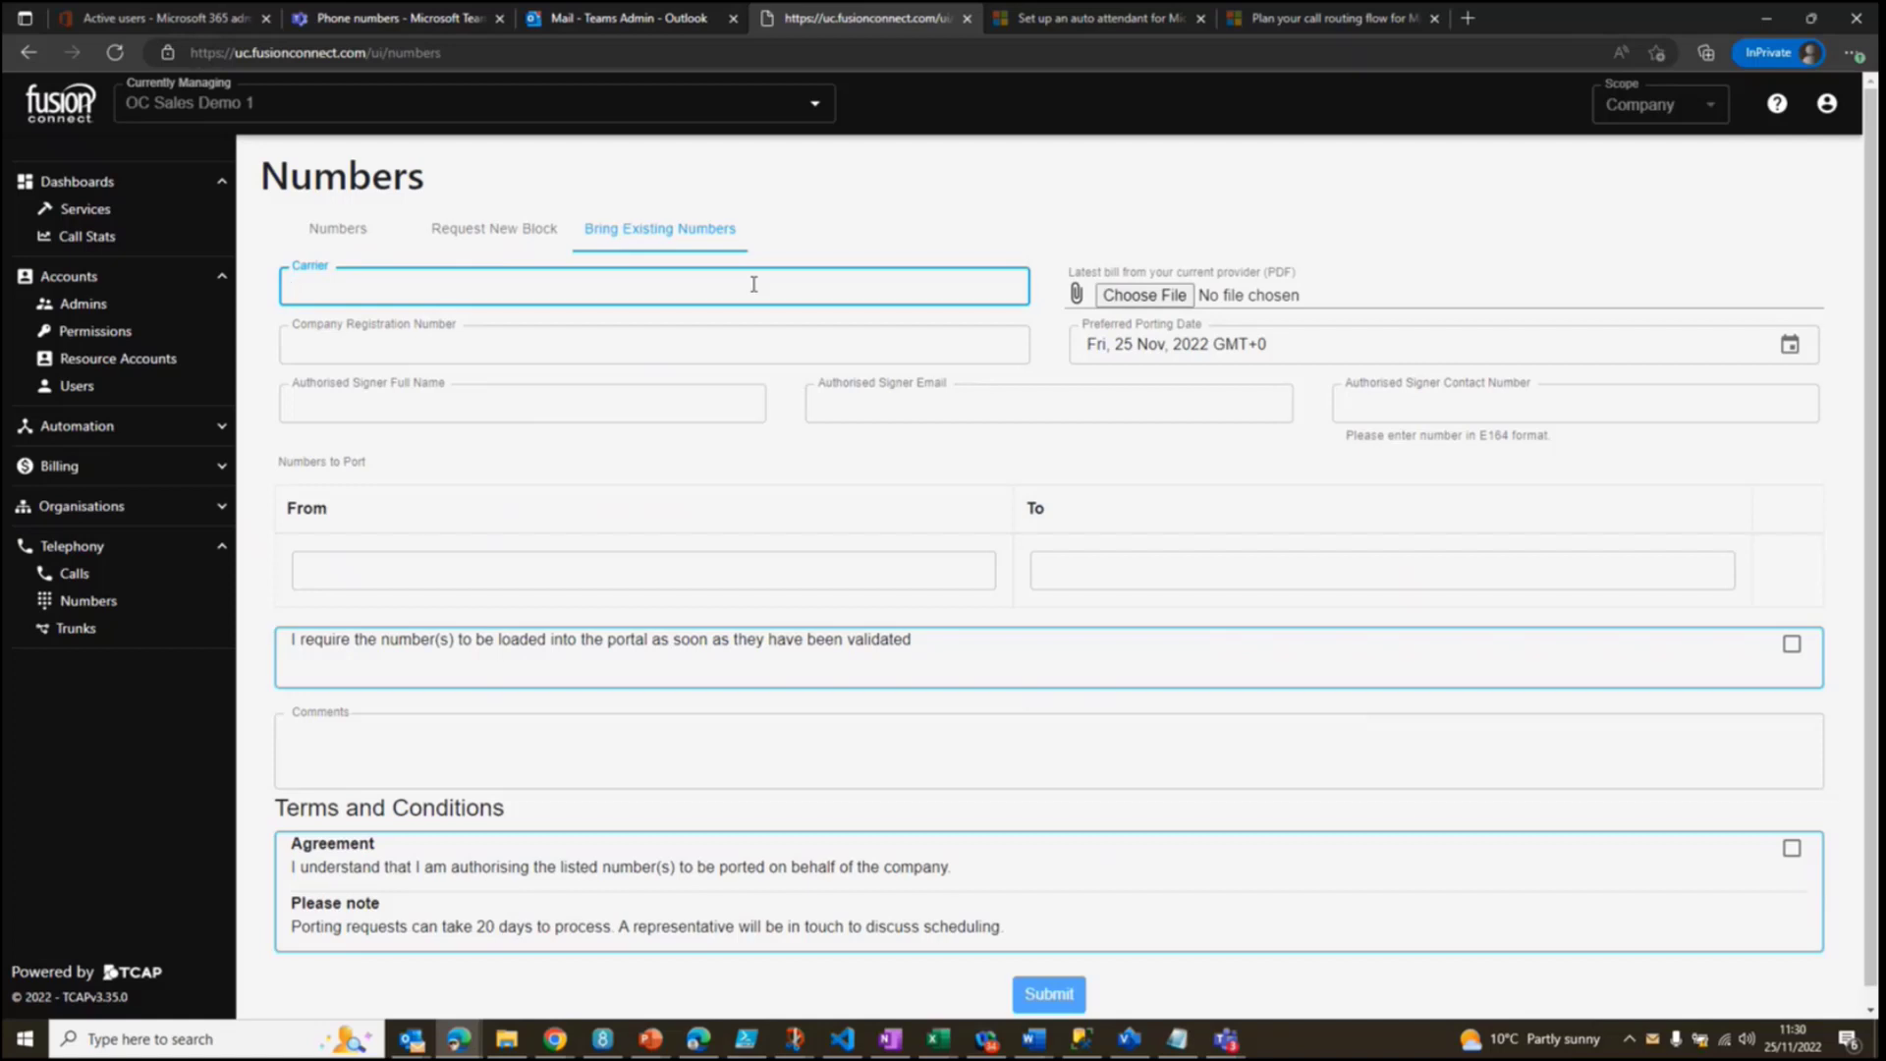
pyautogui.write('Old Carrier')
pyautogui.press('Tab')
pyautogui.click(1179, 446)
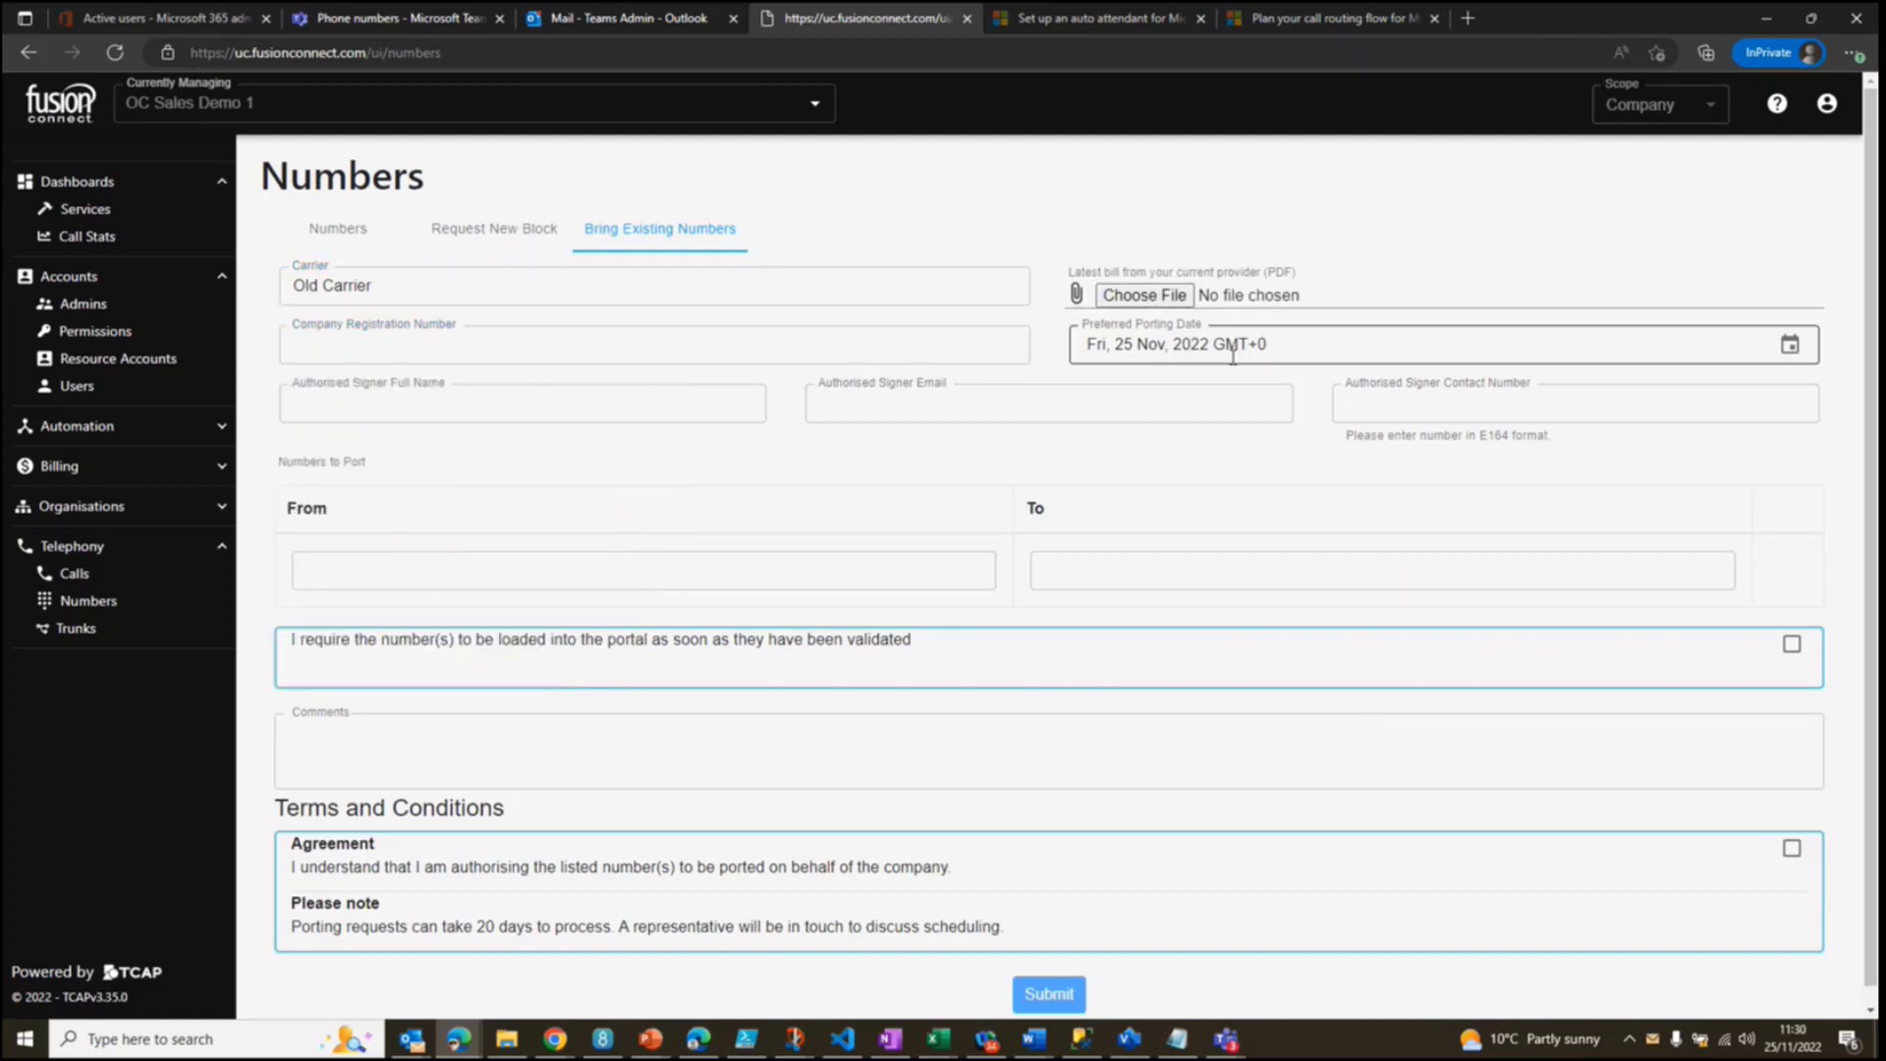
# Review the porting date, move through the authorised signer fields, and reach the first number range
pyautogui.click(1329, 345)
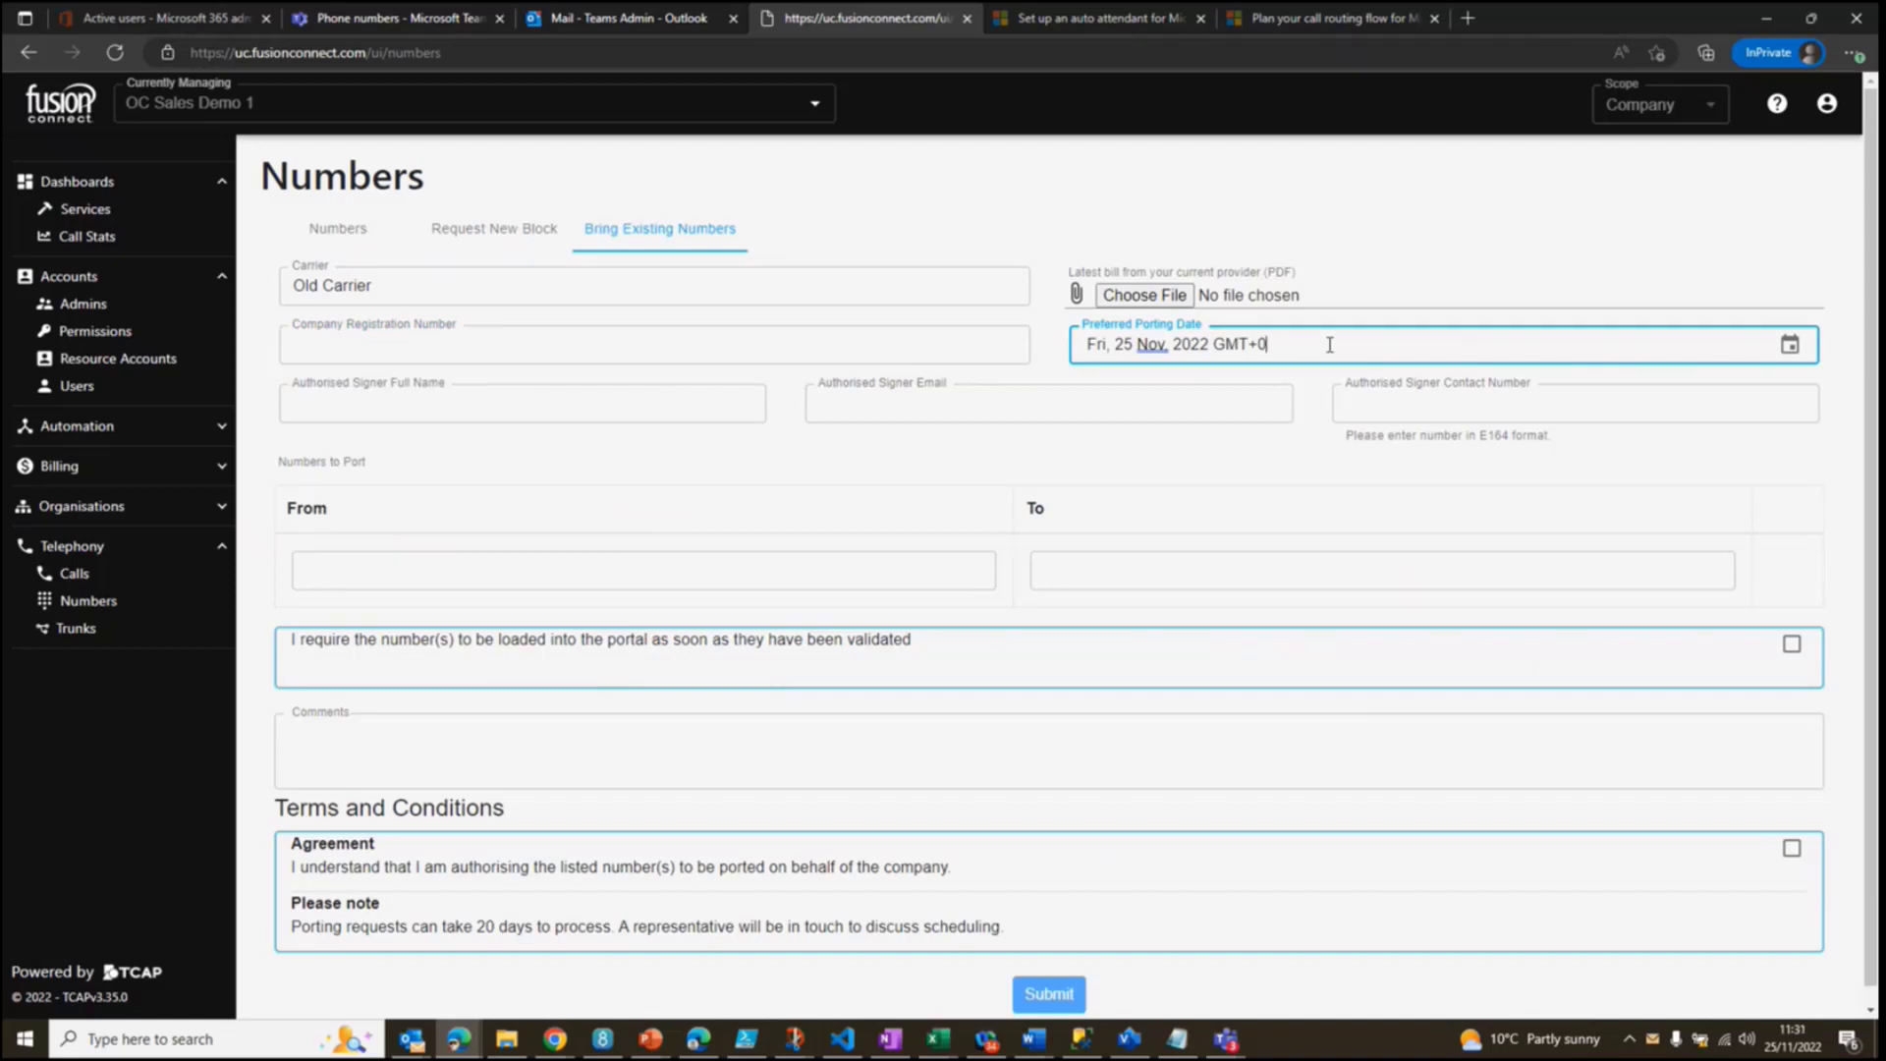
pyautogui.click(610, 417)
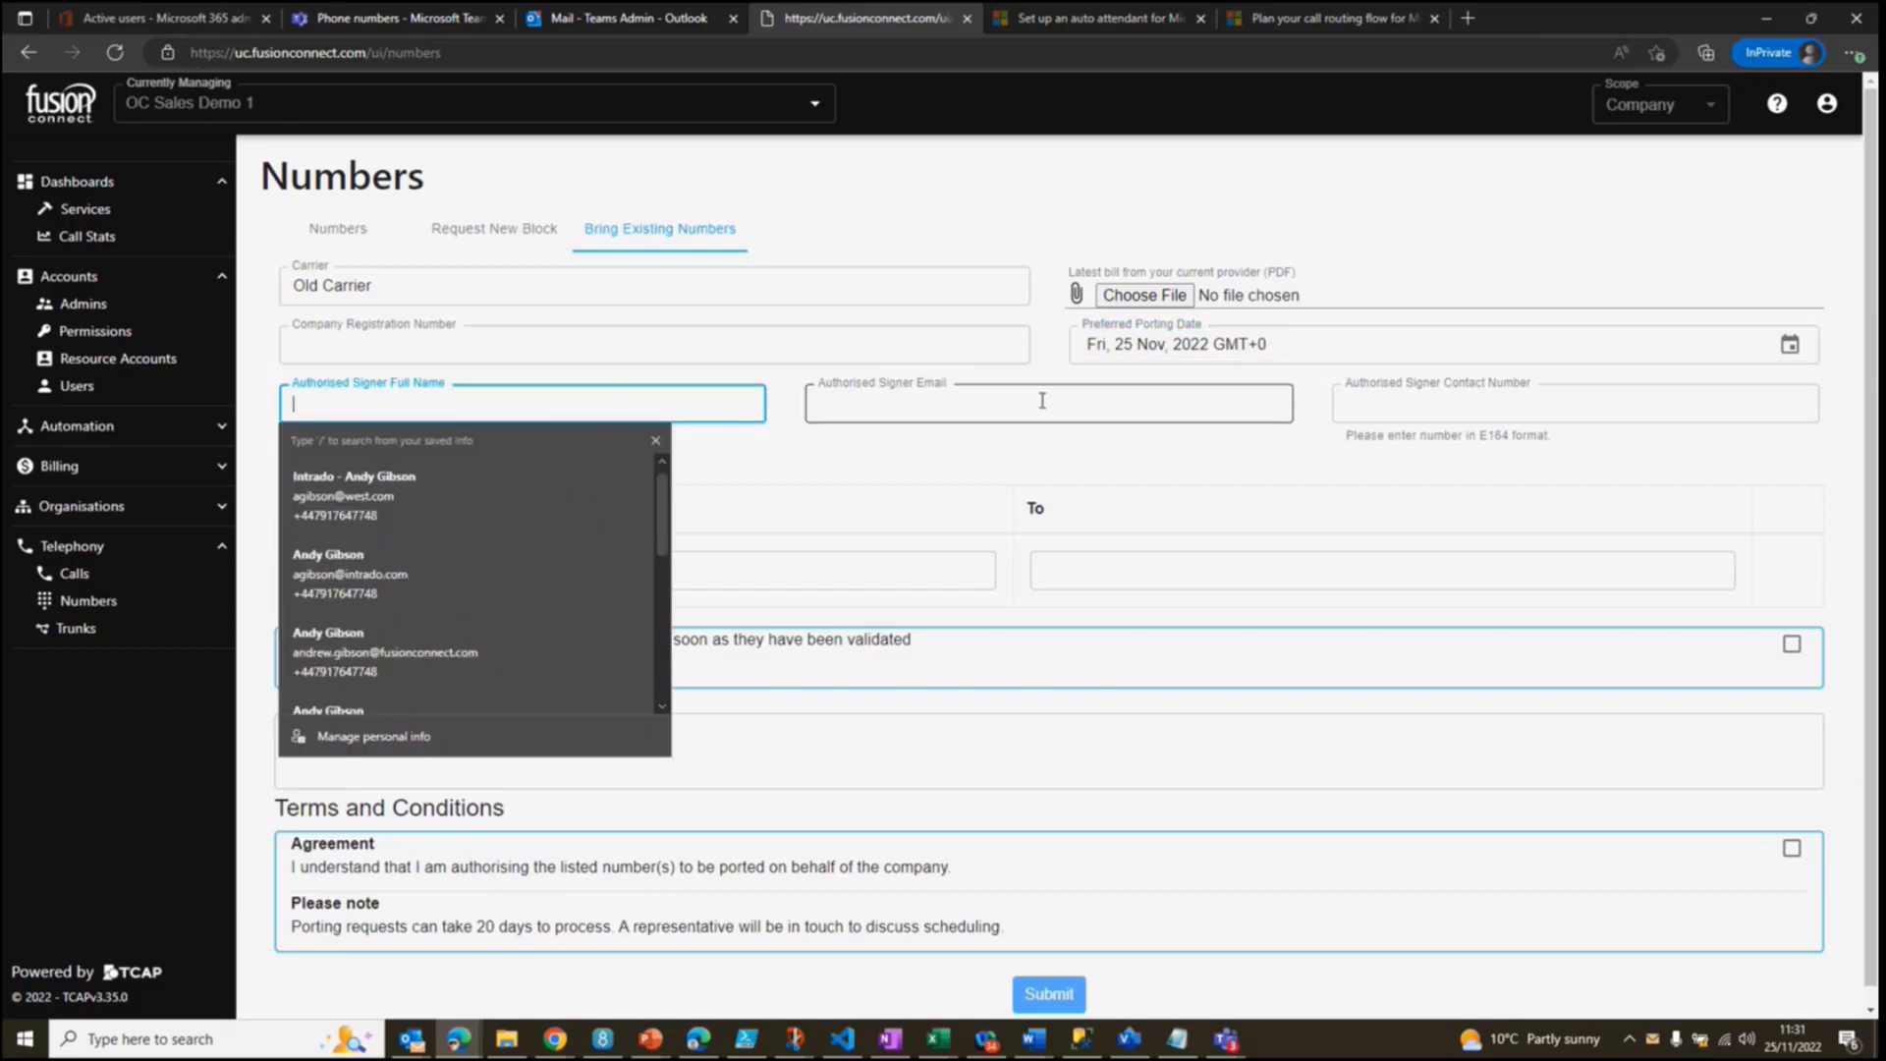
pyautogui.click(1148, 409)
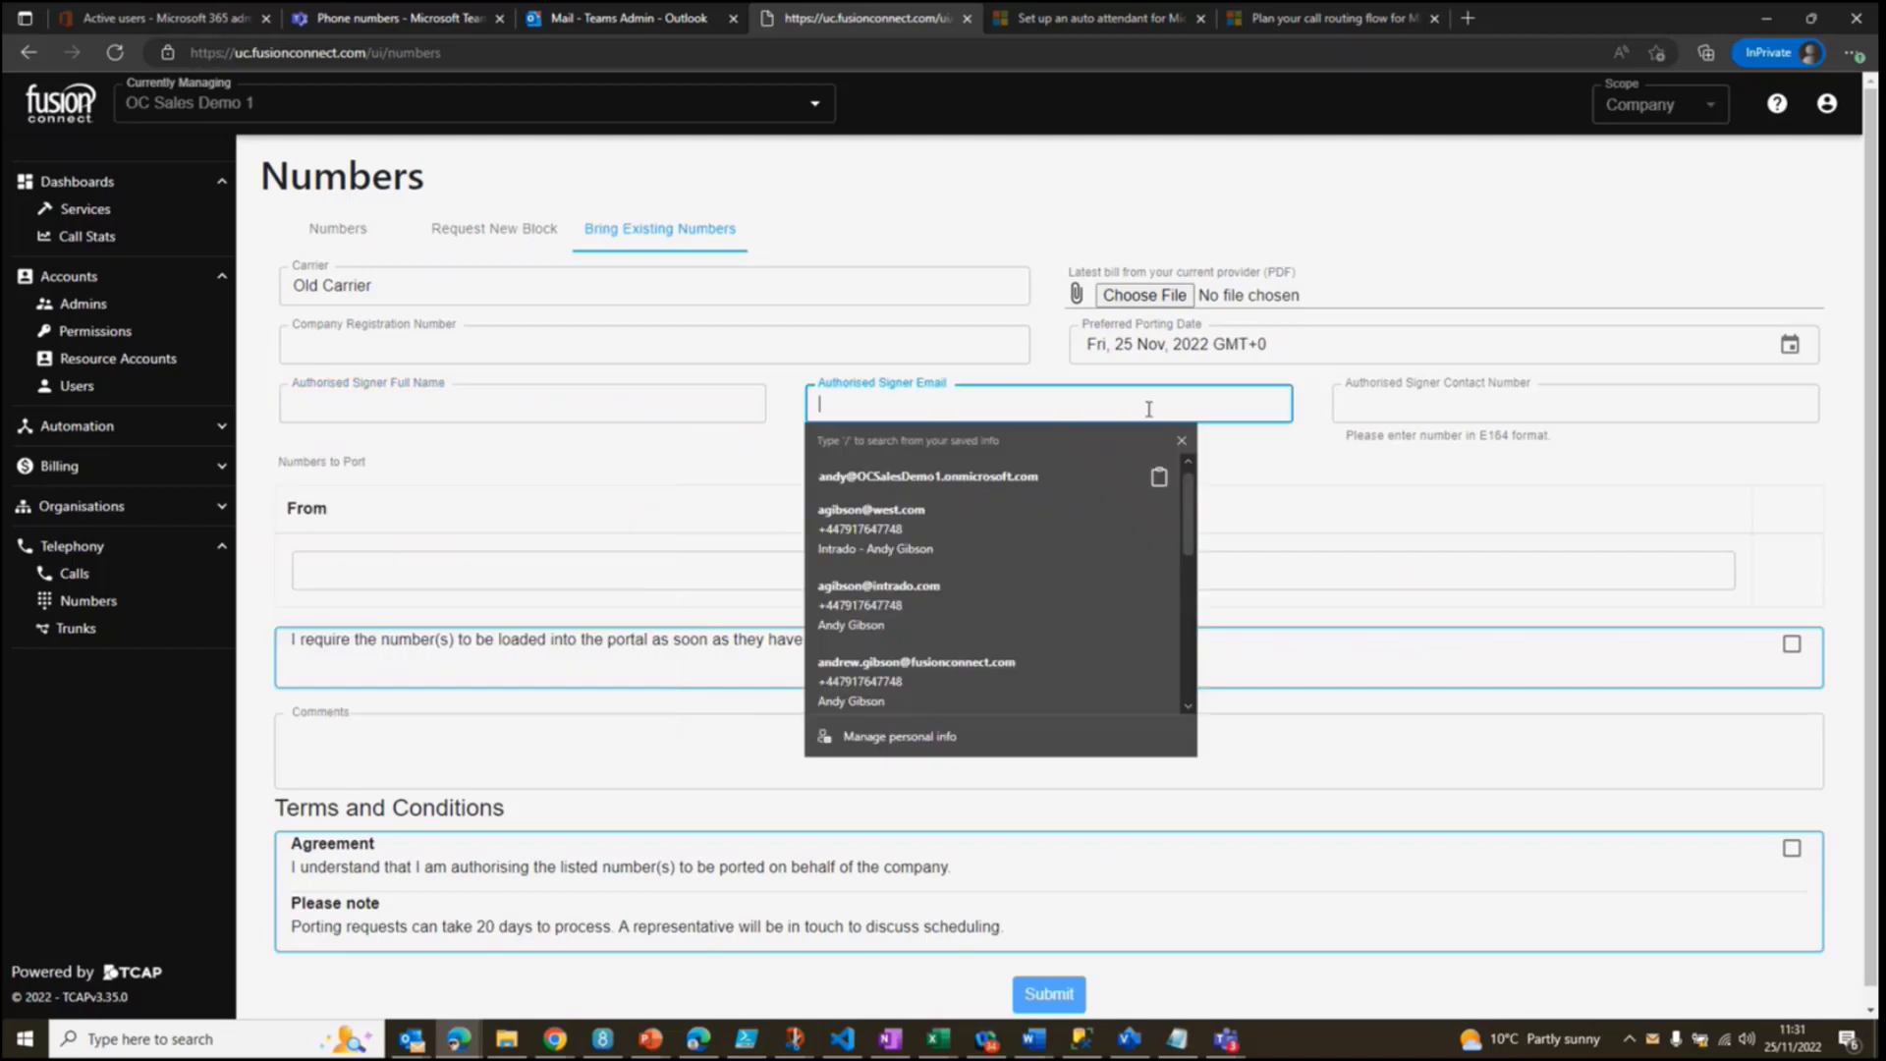
pyautogui.press('Tab')
pyautogui.press('Escape')
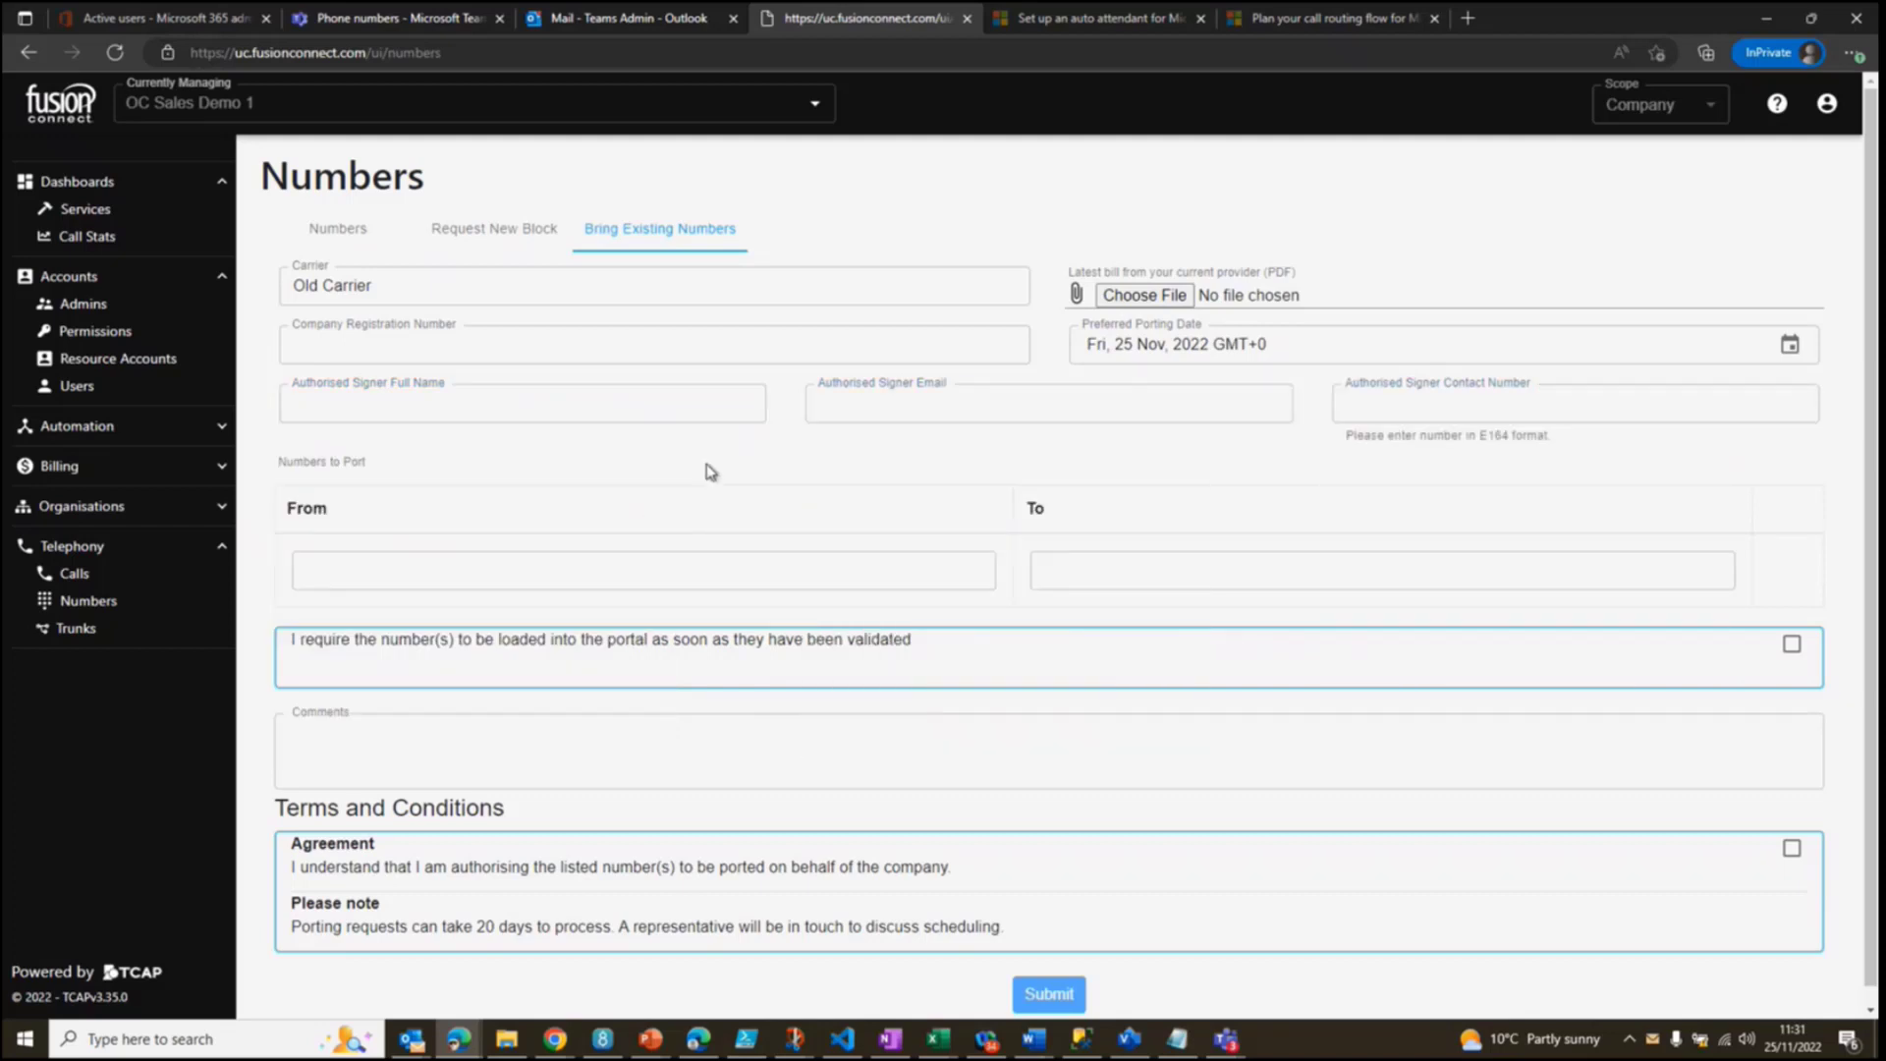
pyautogui.click(546, 574)
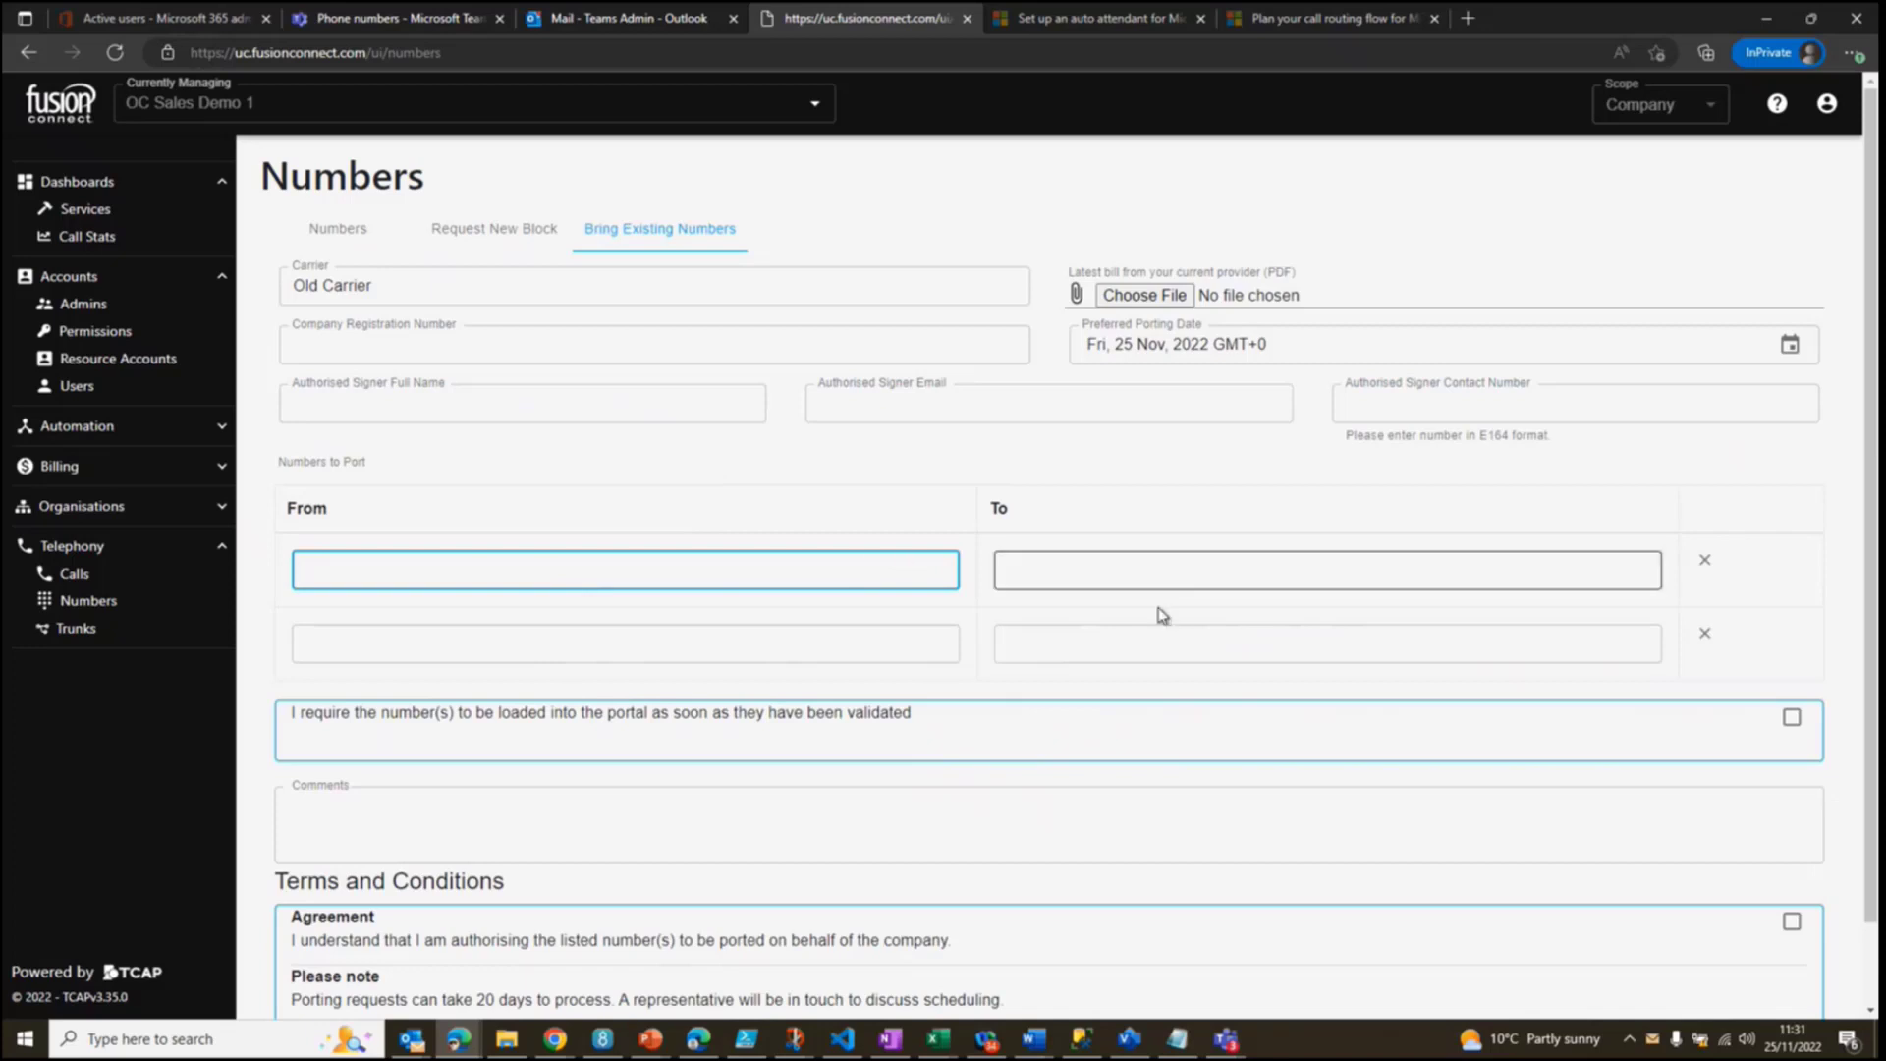
# Scroll down the porting form, click the validation checkbox area and the Comments field
pyautogui.scroll(-1, 1616, 737)
pyautogui.click(1787, 632)
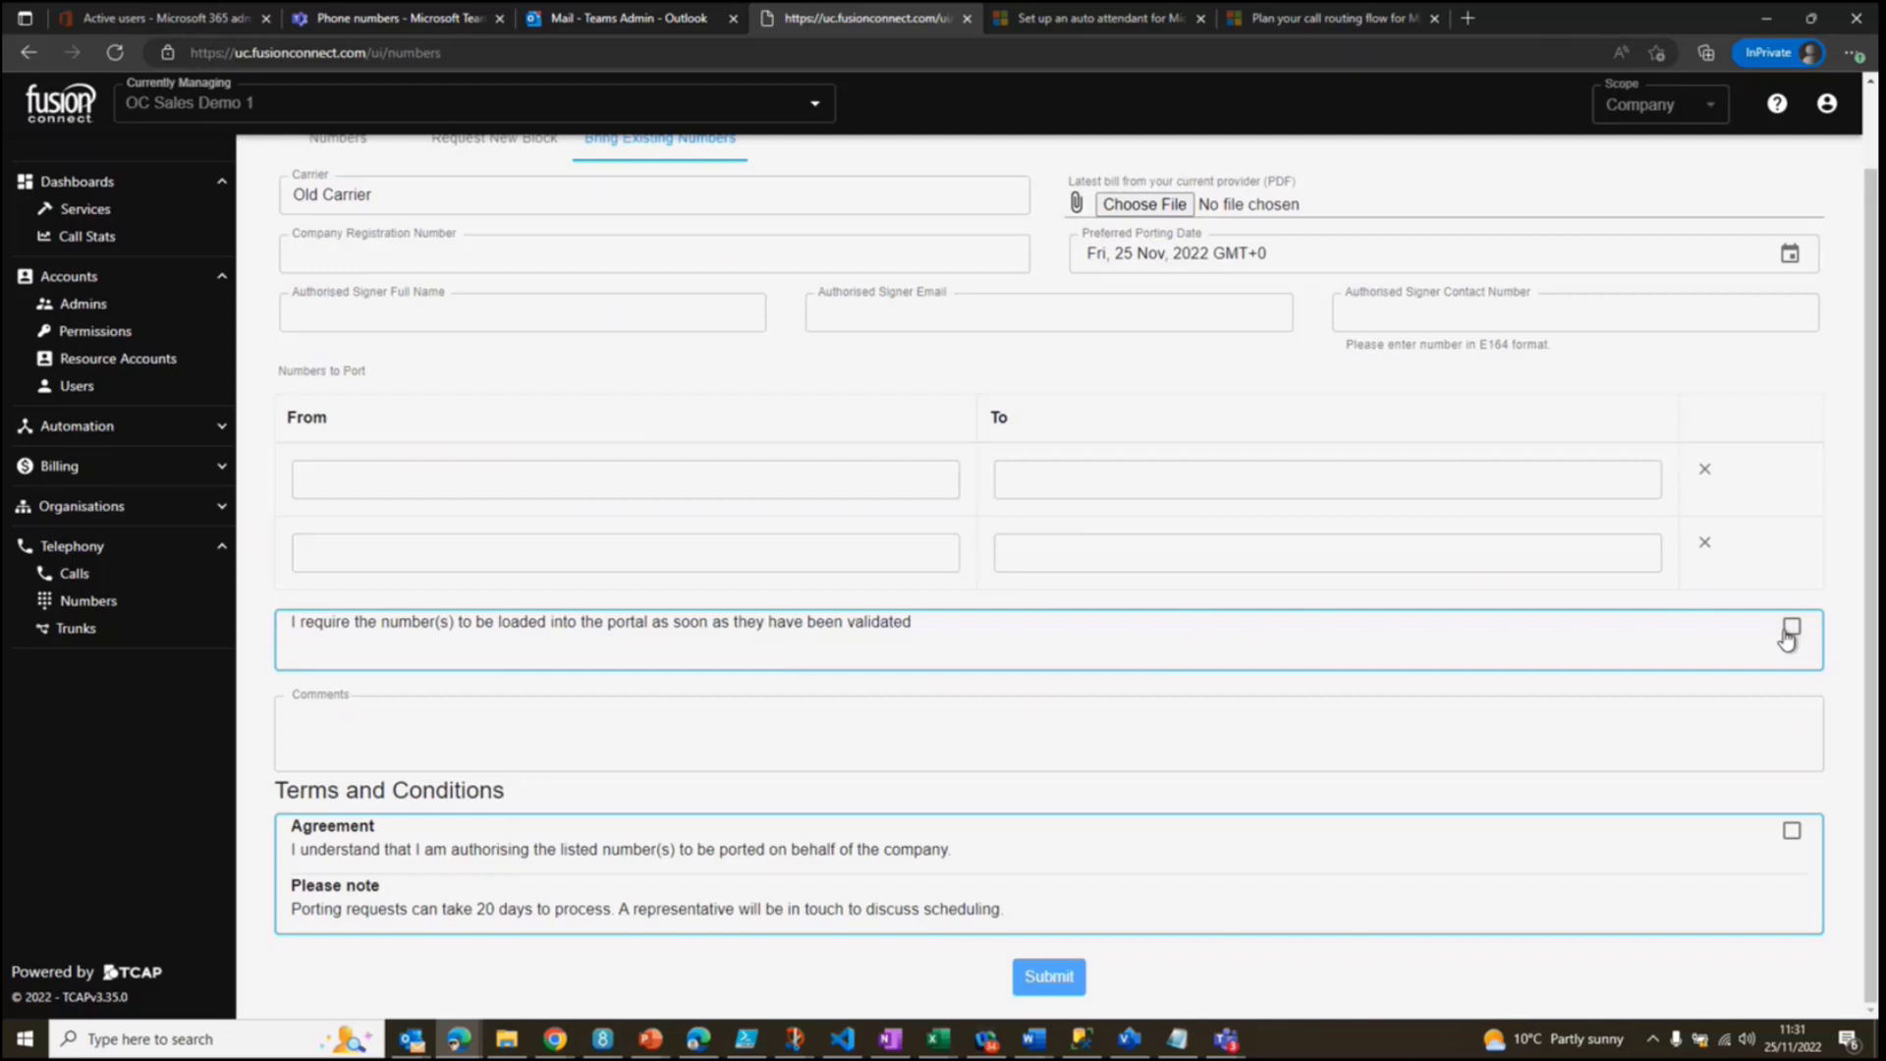
pyautogui.click(1484, 713)
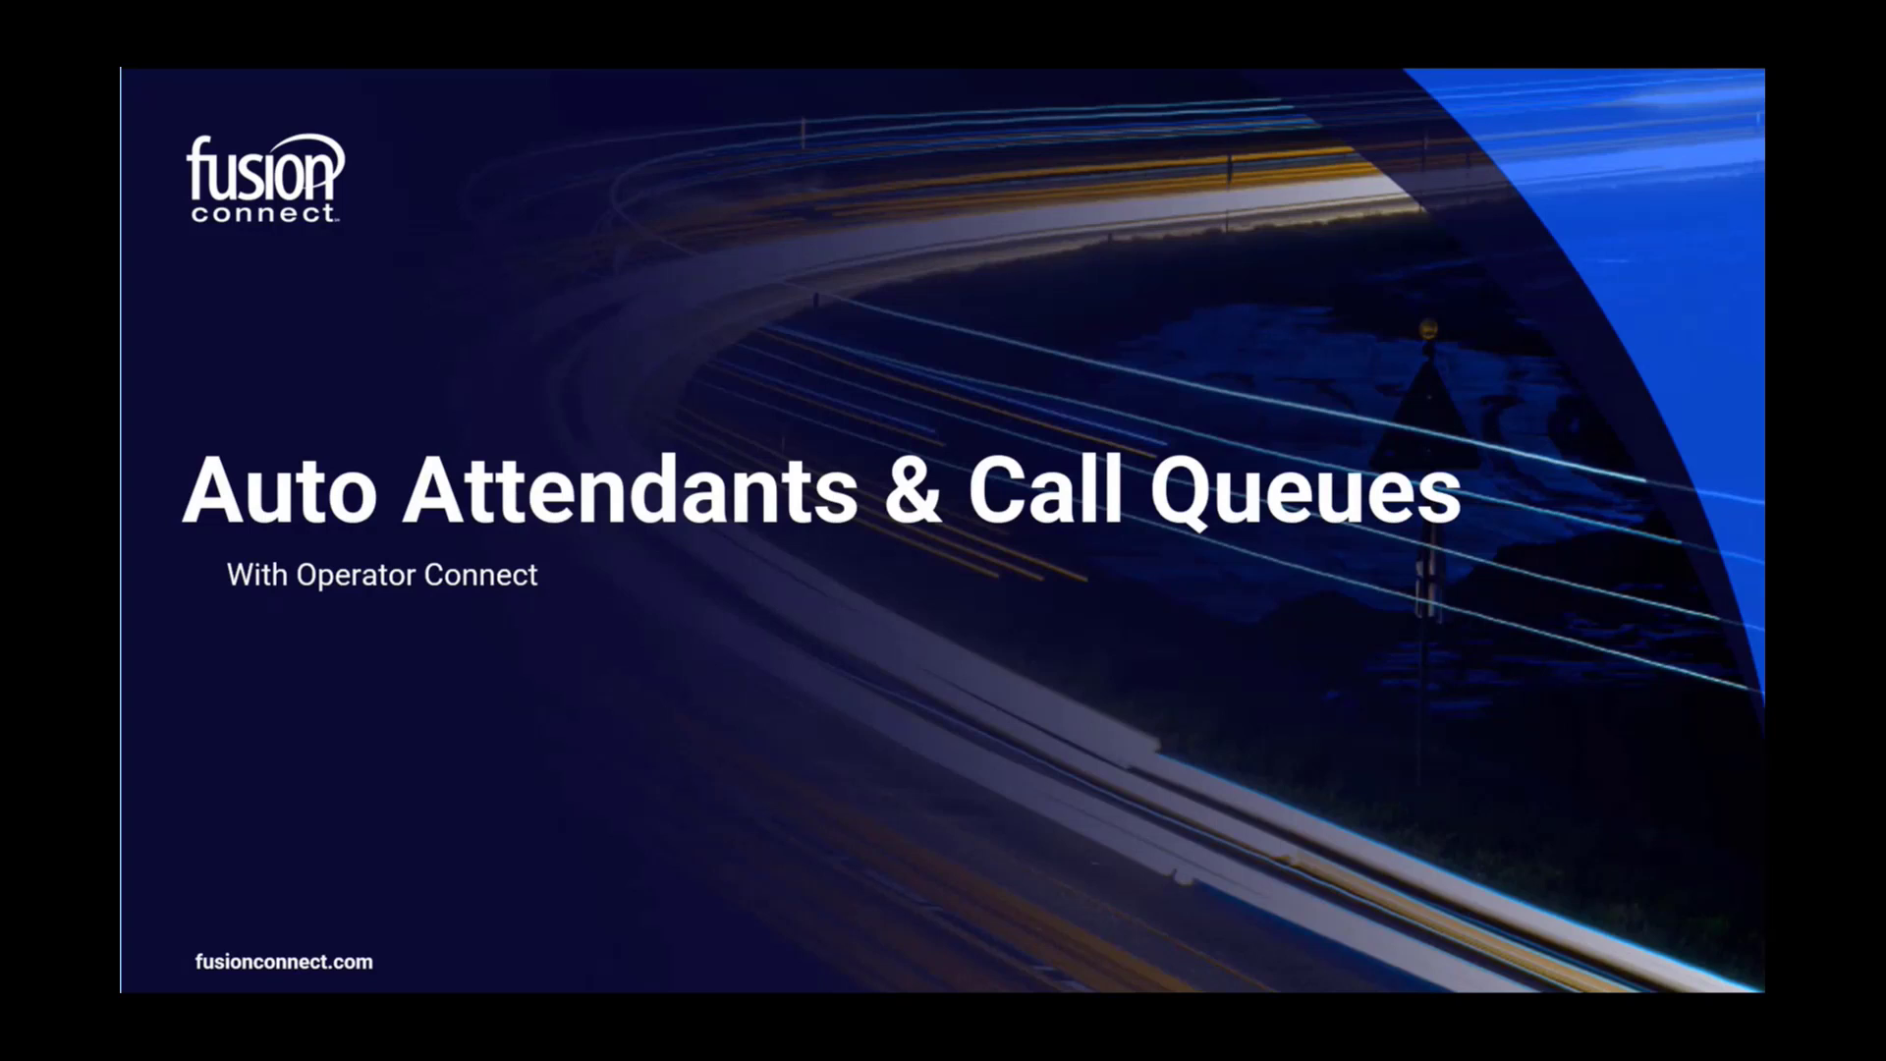
# Advance to slide 2 and reveal the Auto Attendants definition and setup steps
pyautogui.click(1327, 616)
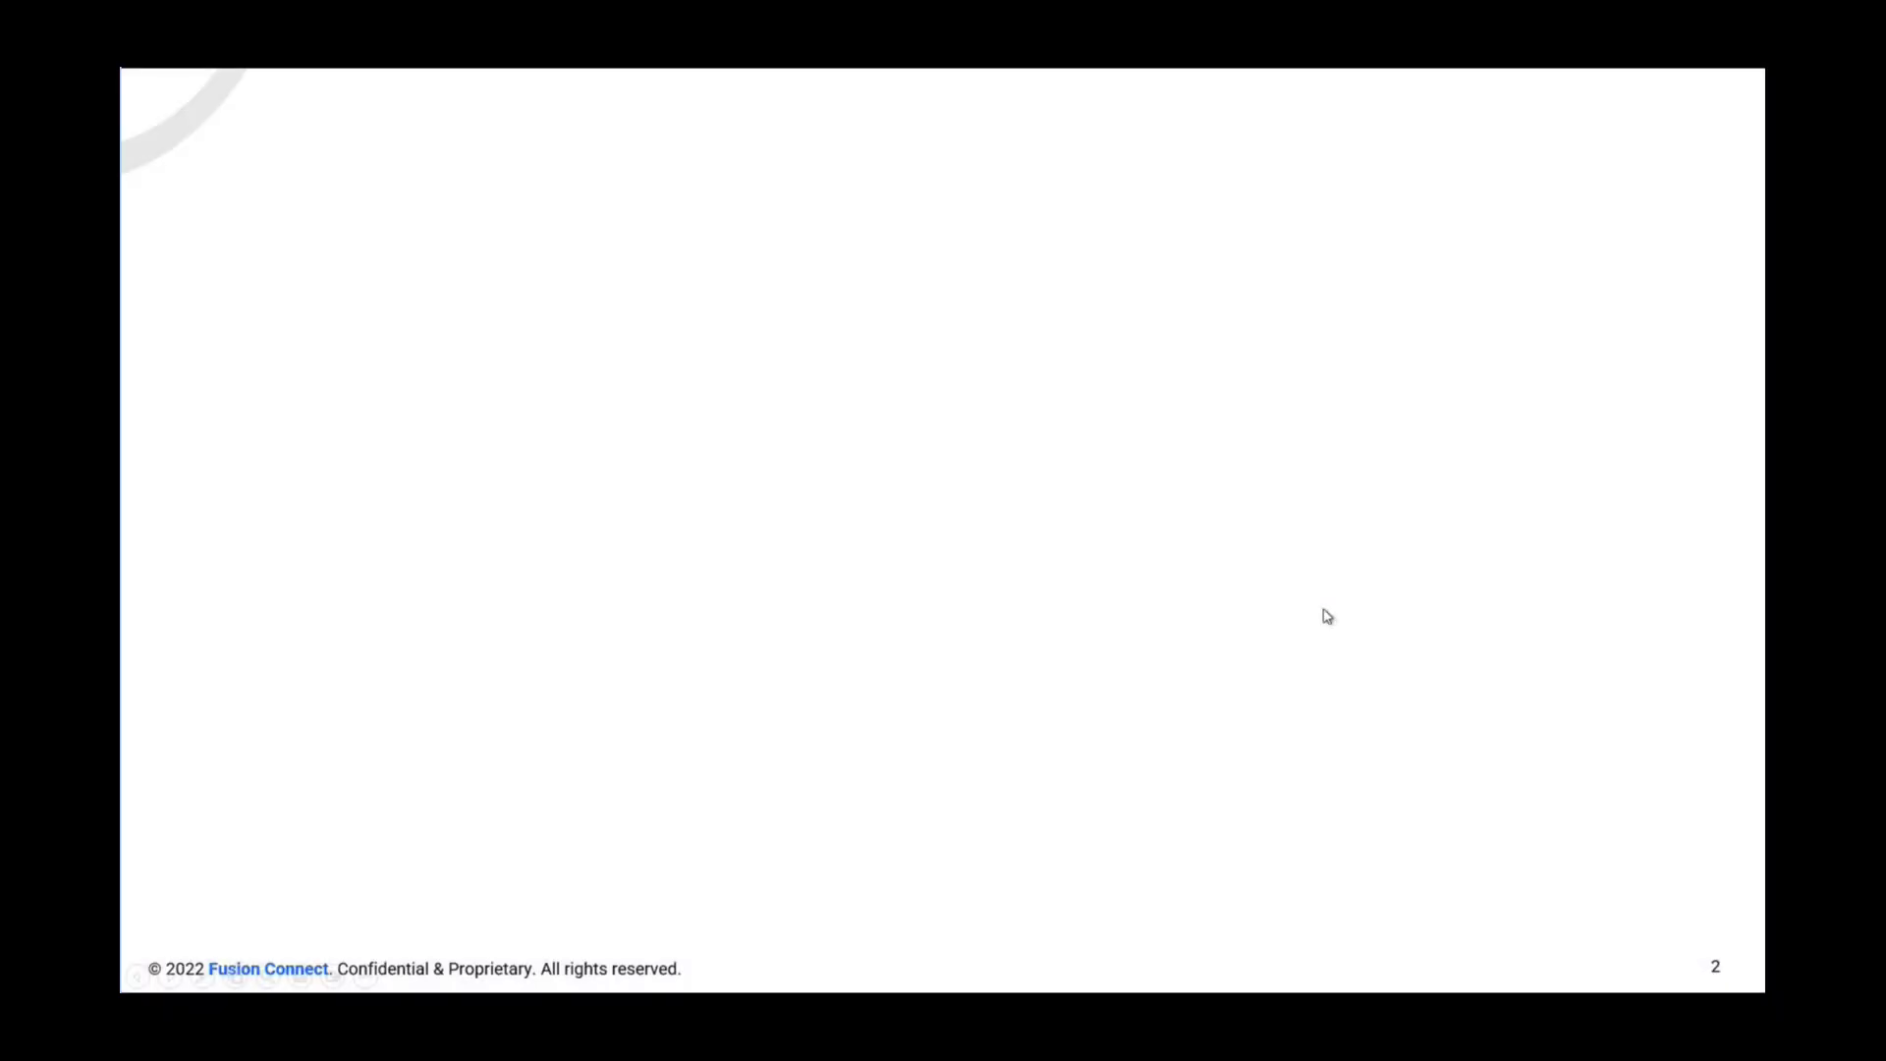
pyautogui.click(1364, 521)
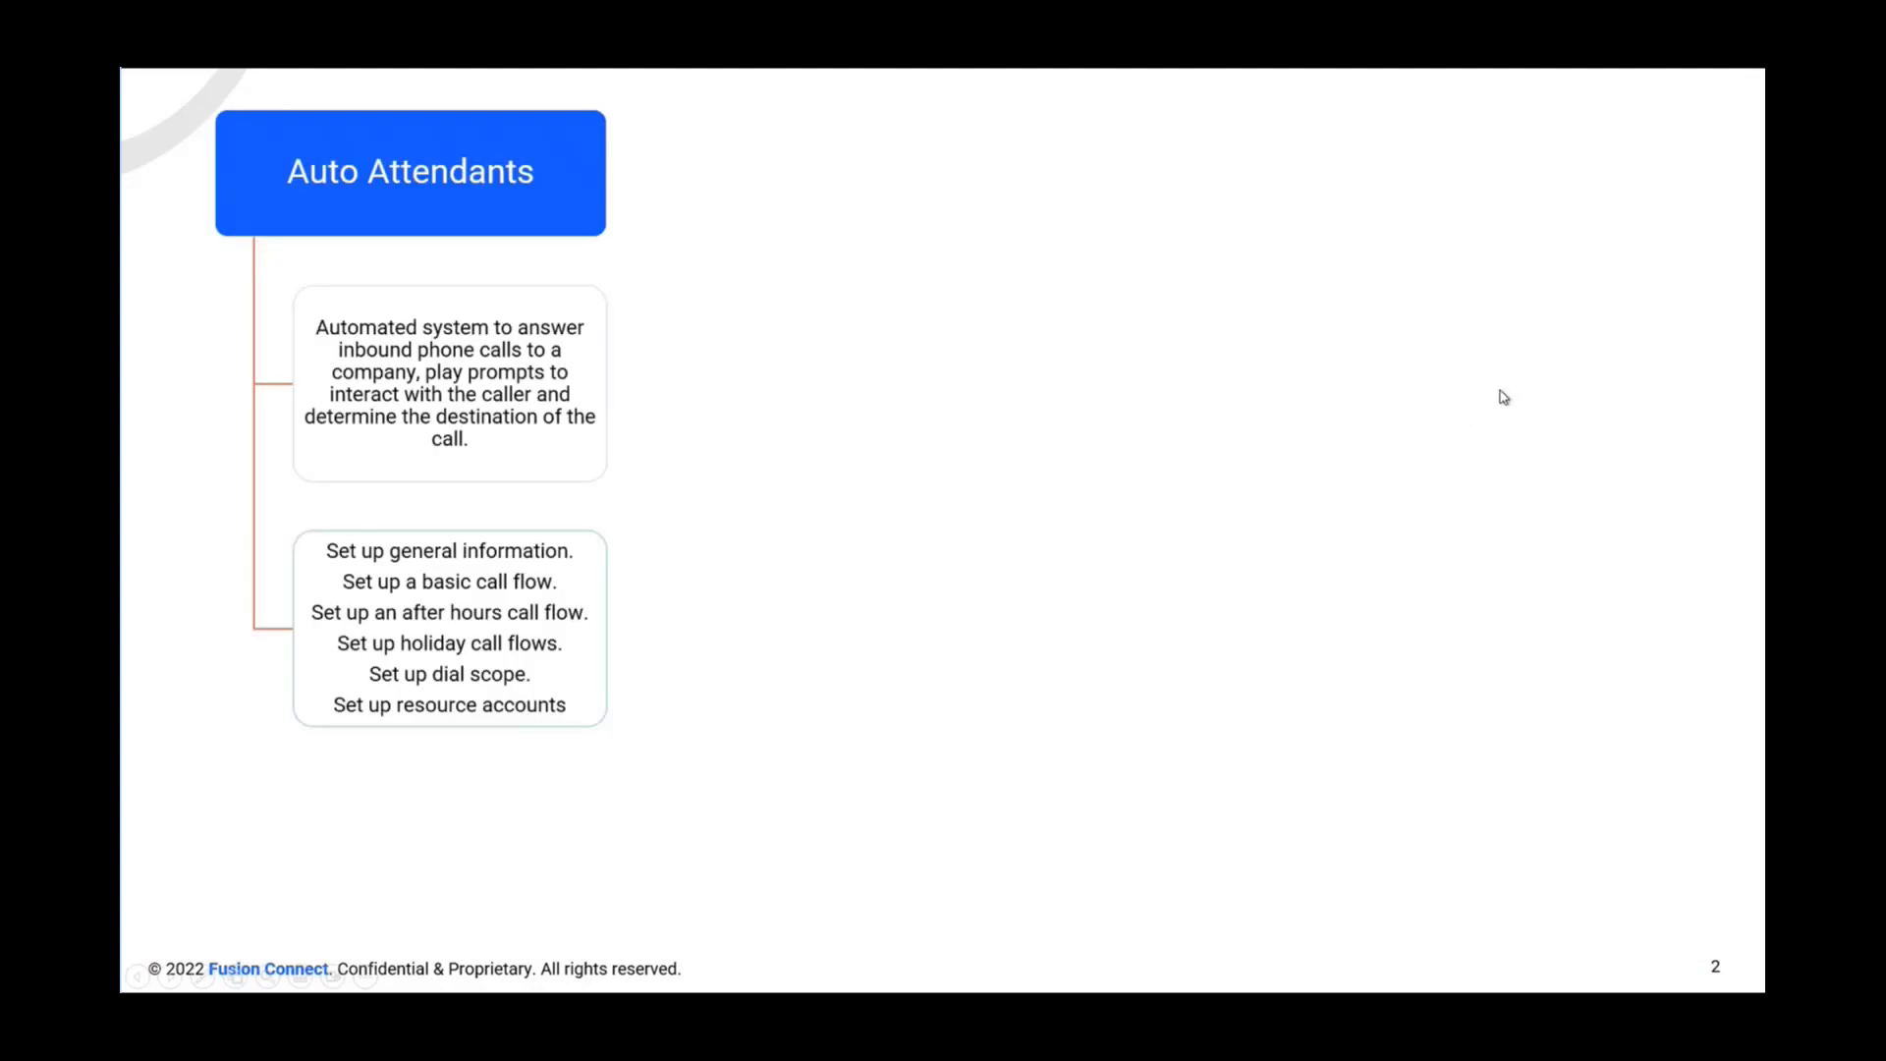
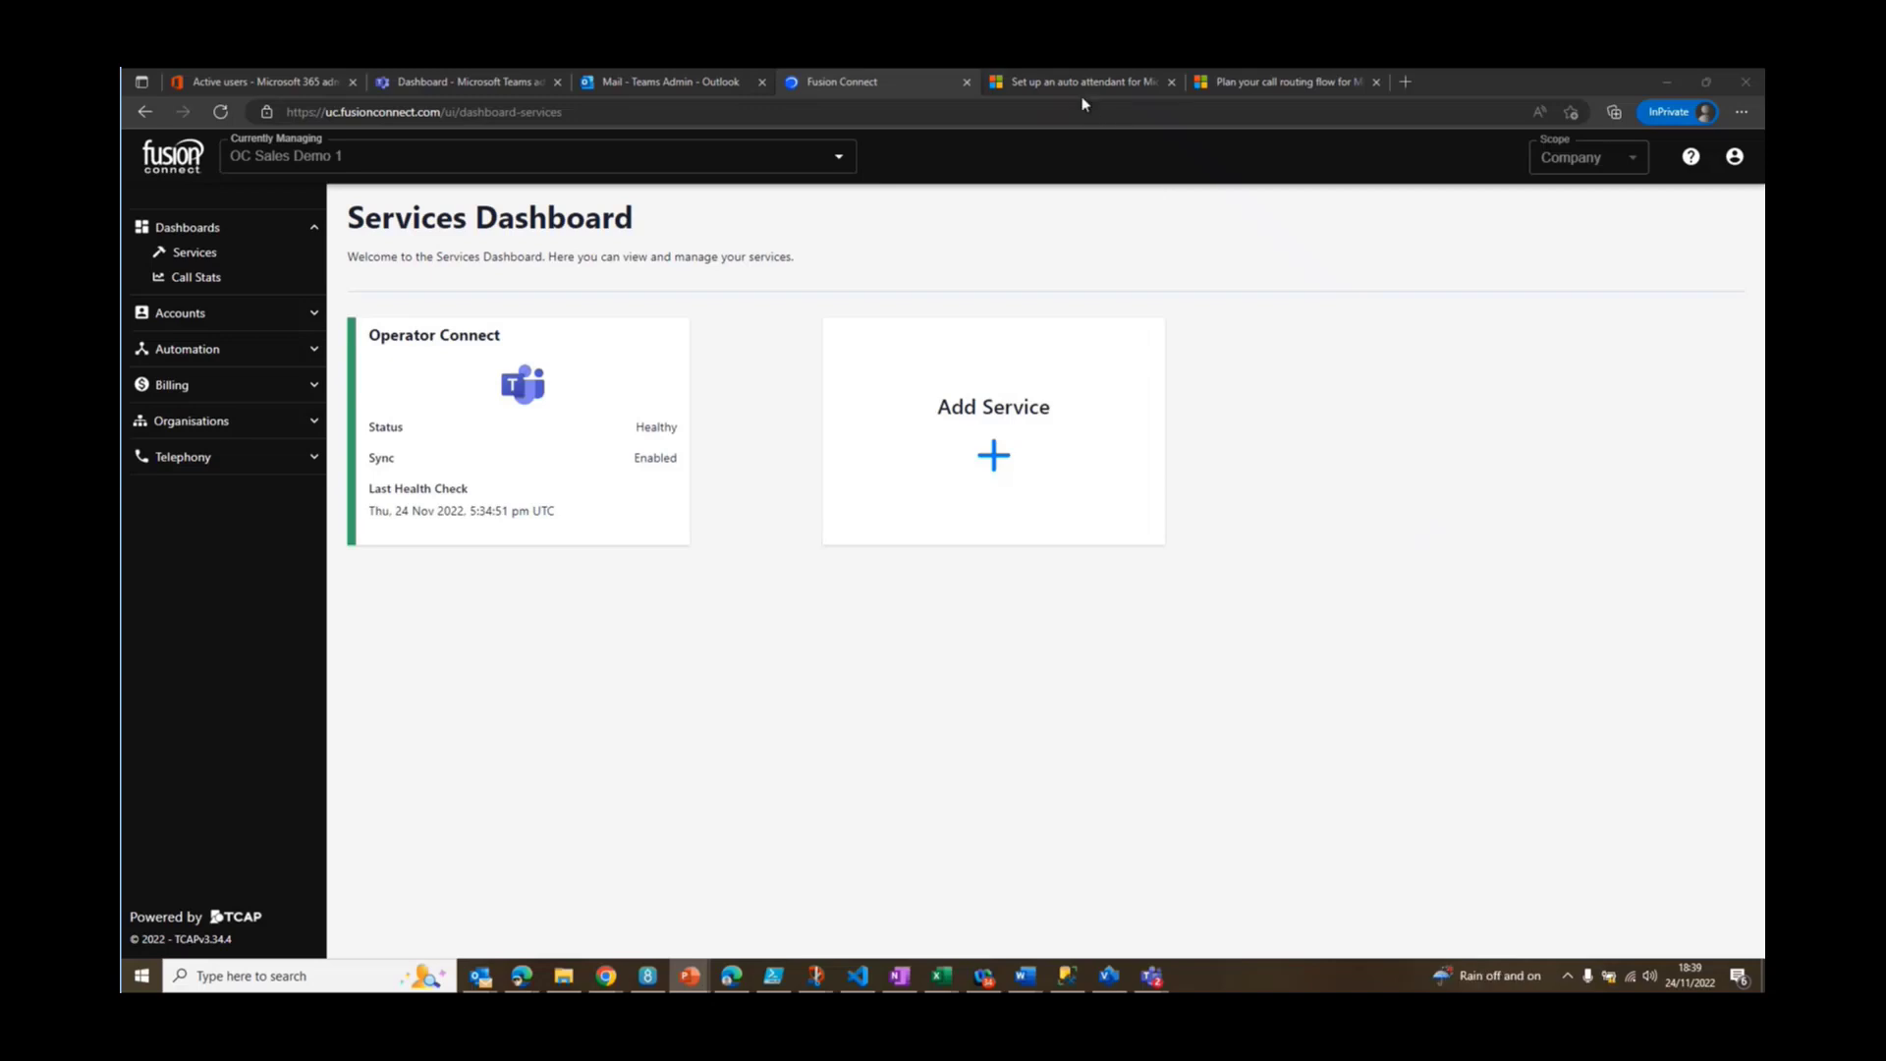
pyautogui.click(1080, 82)
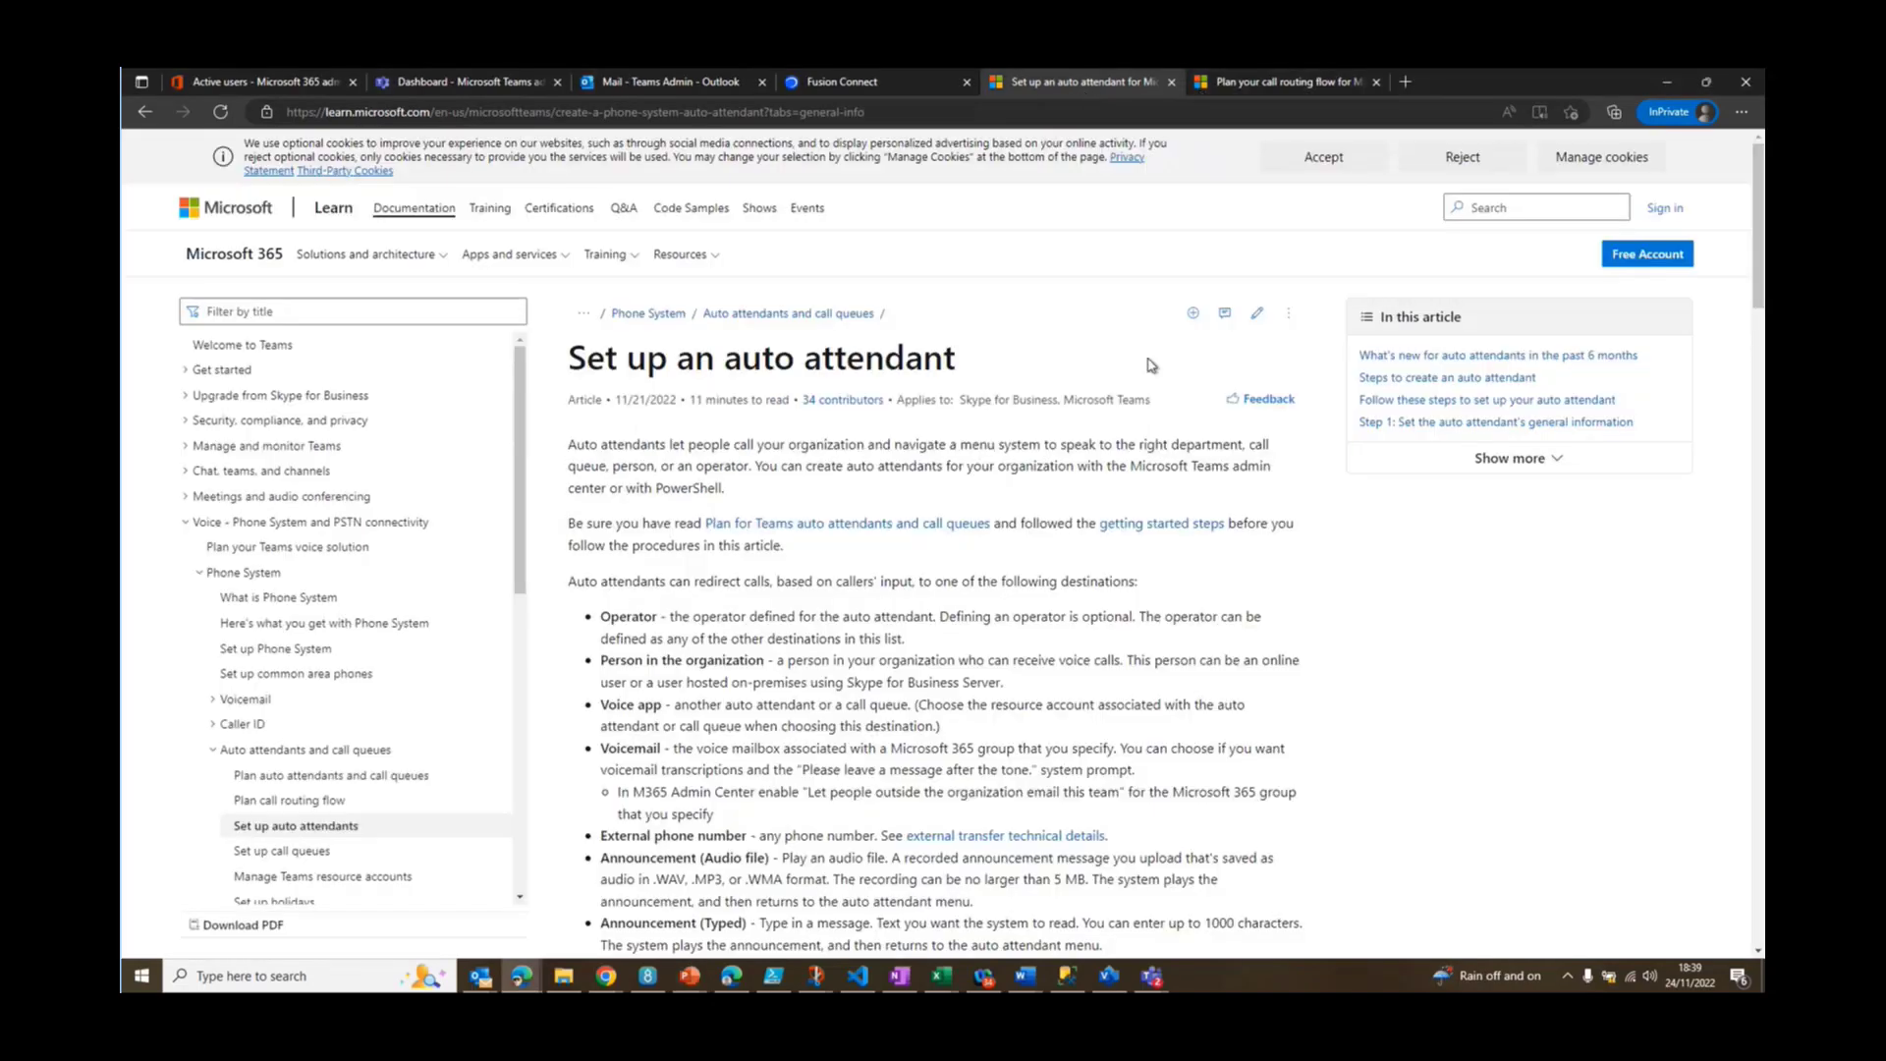
pyautogui.click(1268, 83)
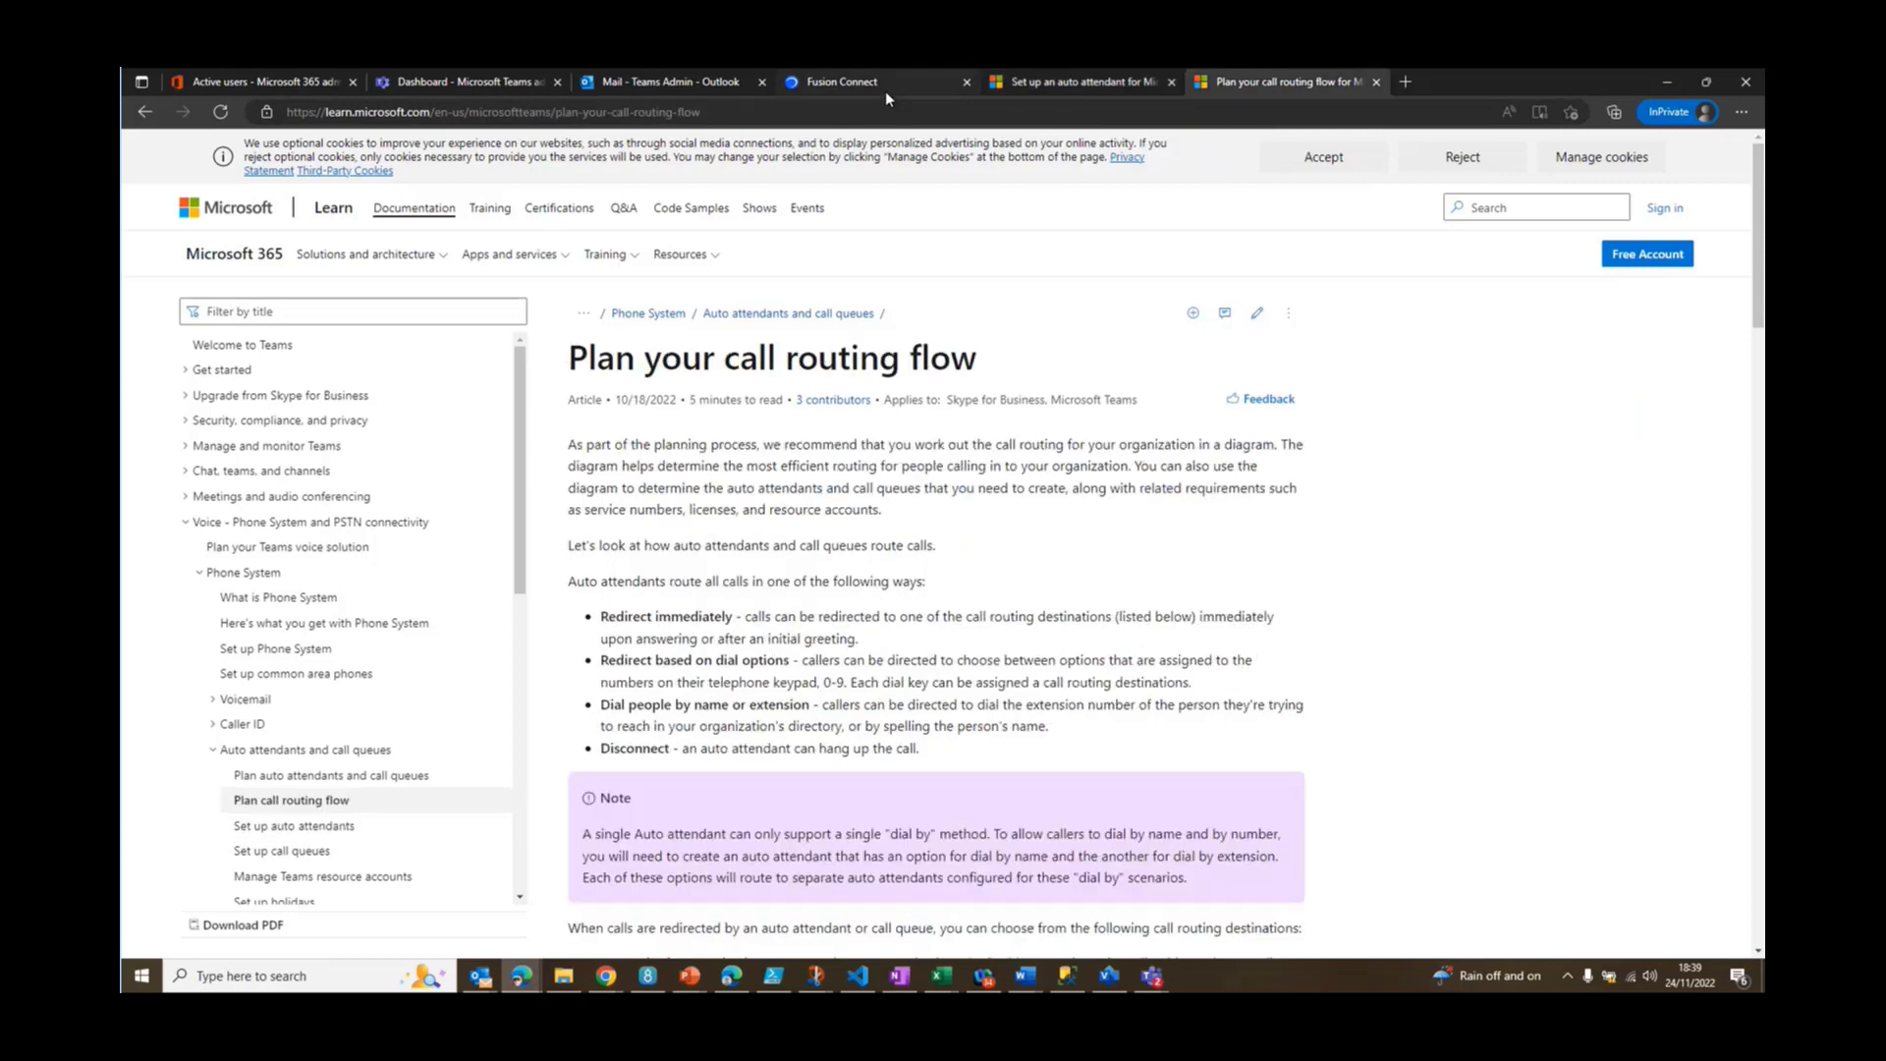
pyautogui.click(878, 85)
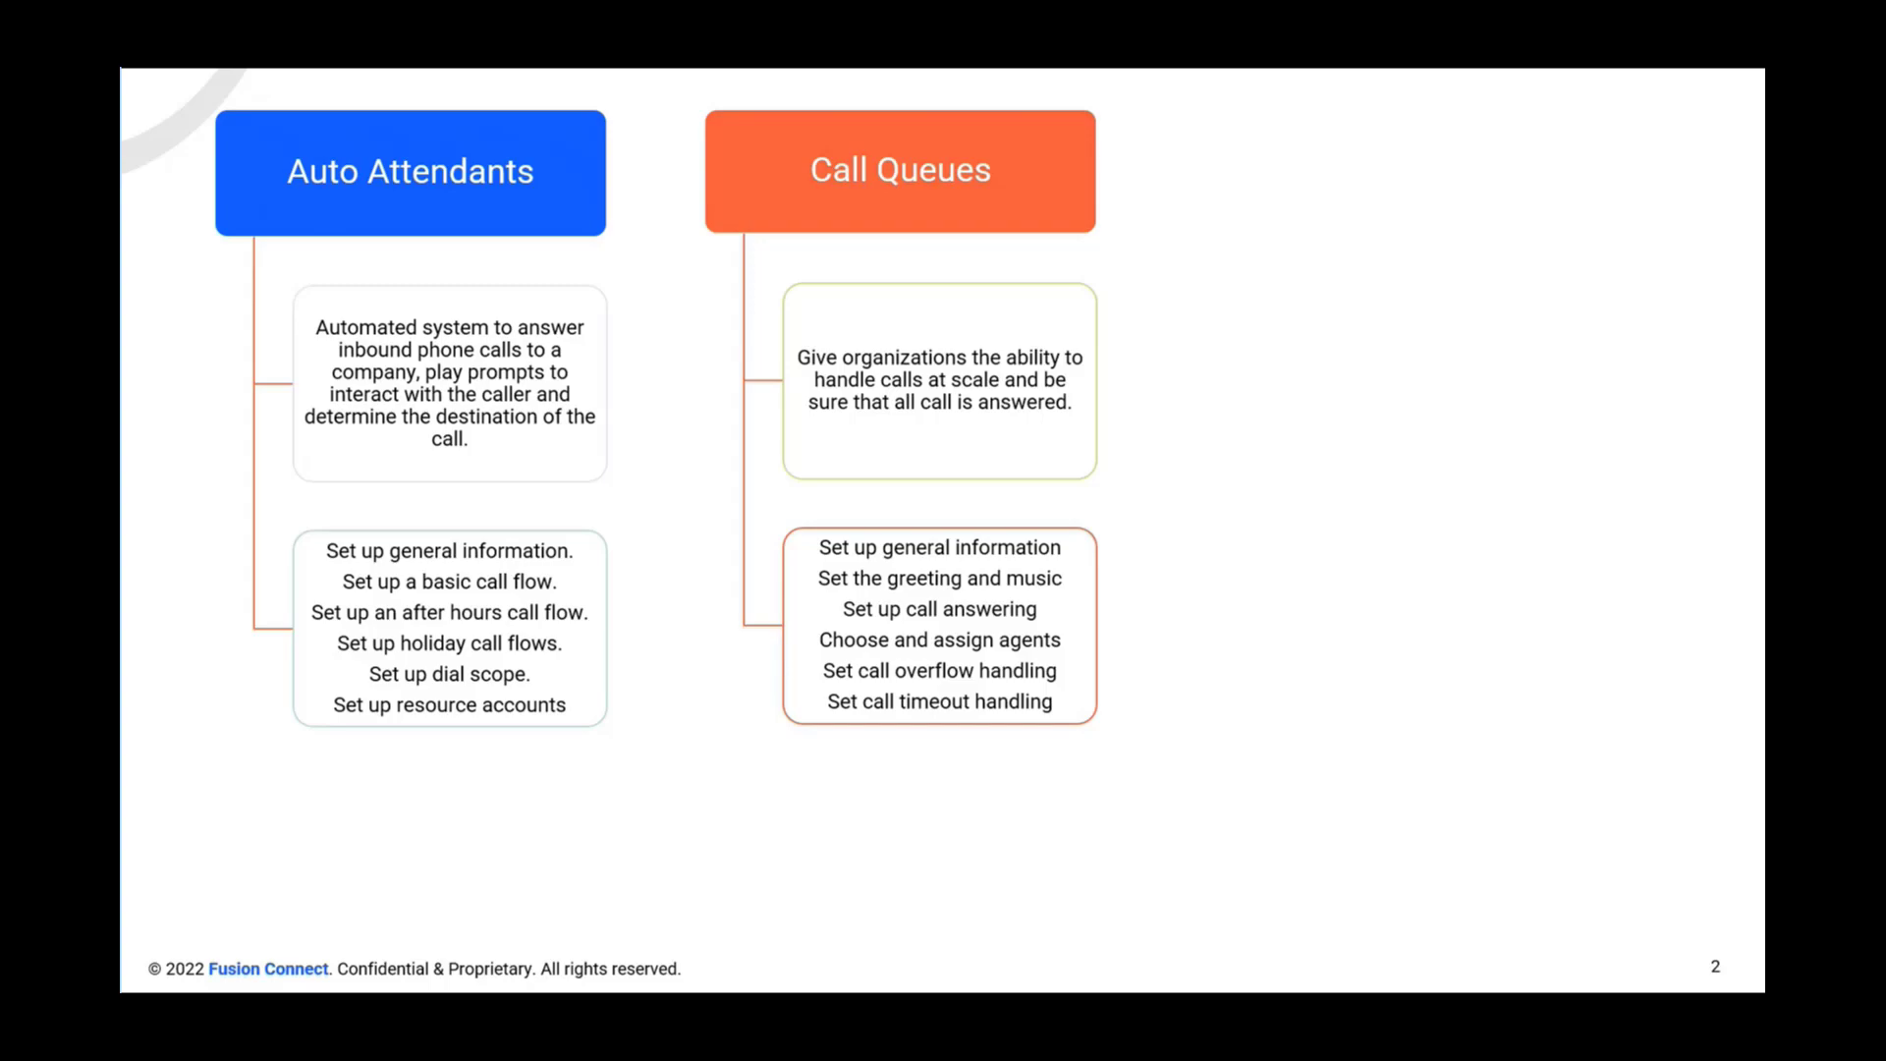
pyautogui.press('Escape')
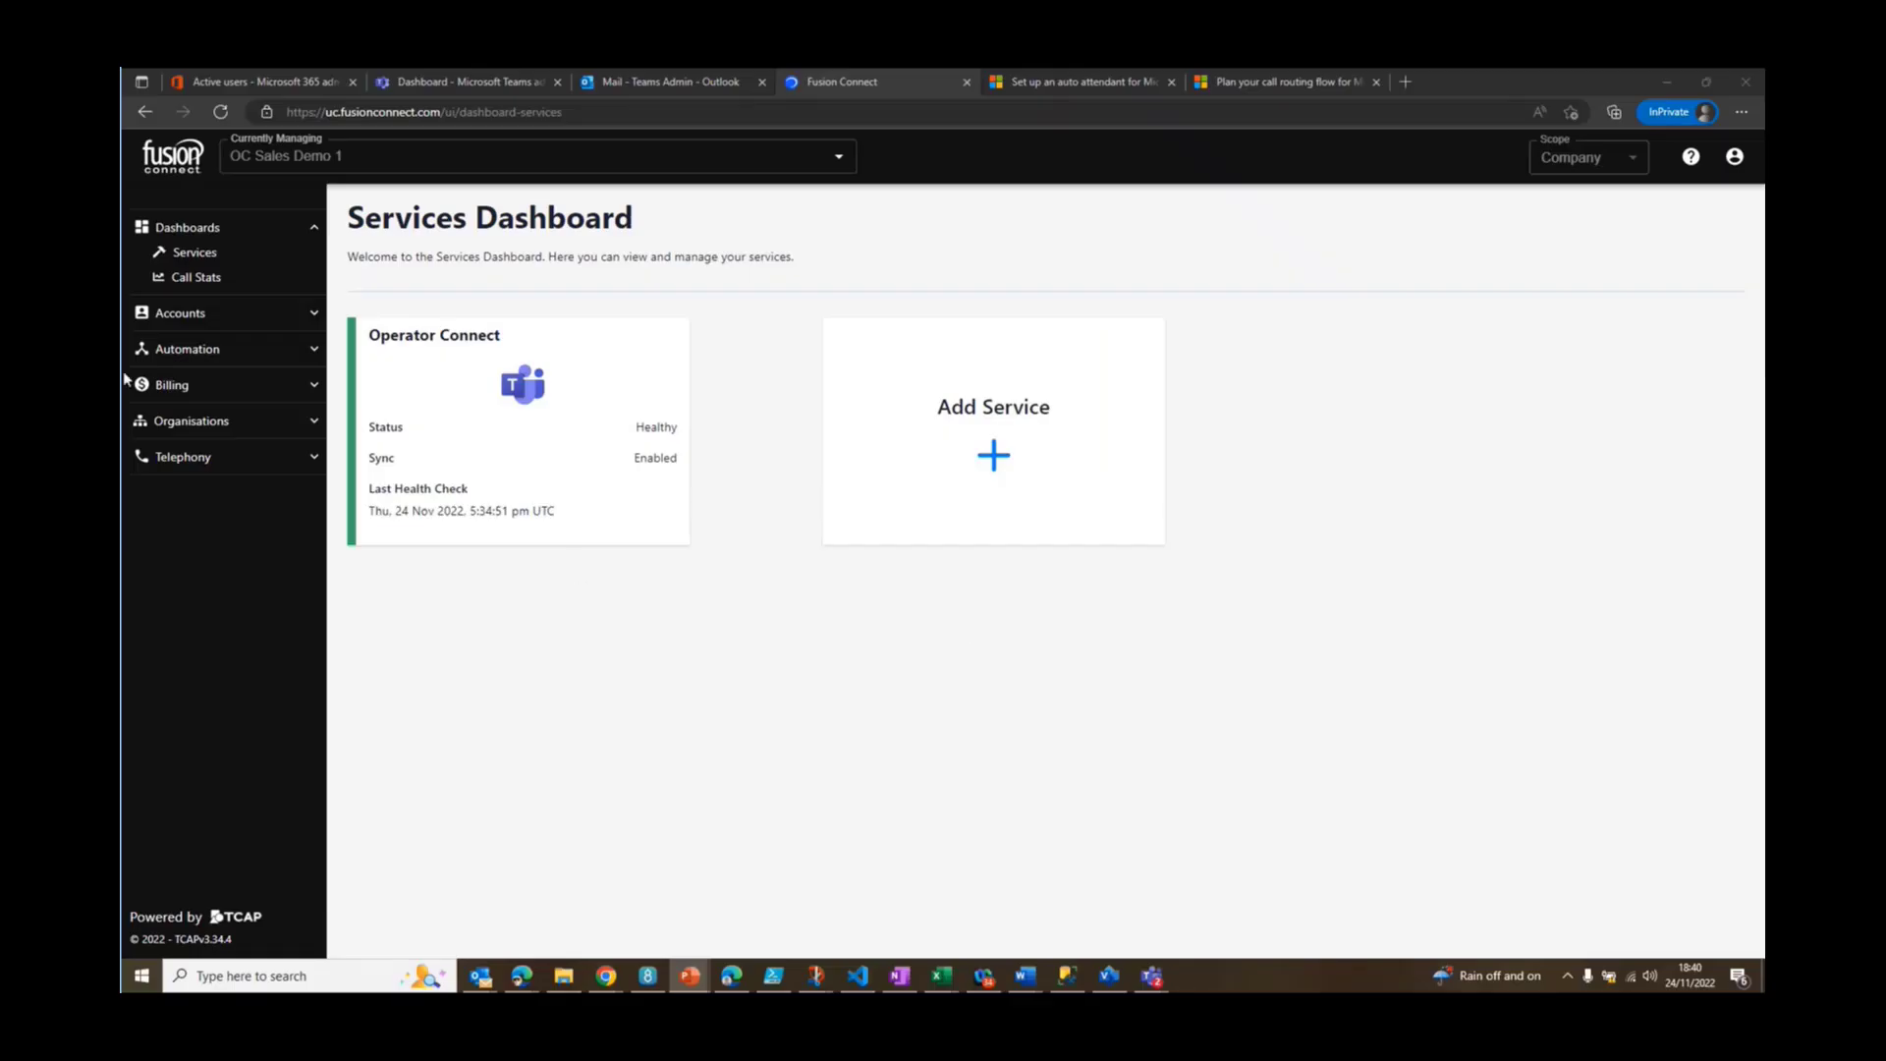
# Start a new resource account in the Builder, entering RA_Demo as account name and display name
pyautogui.click(310, 312)
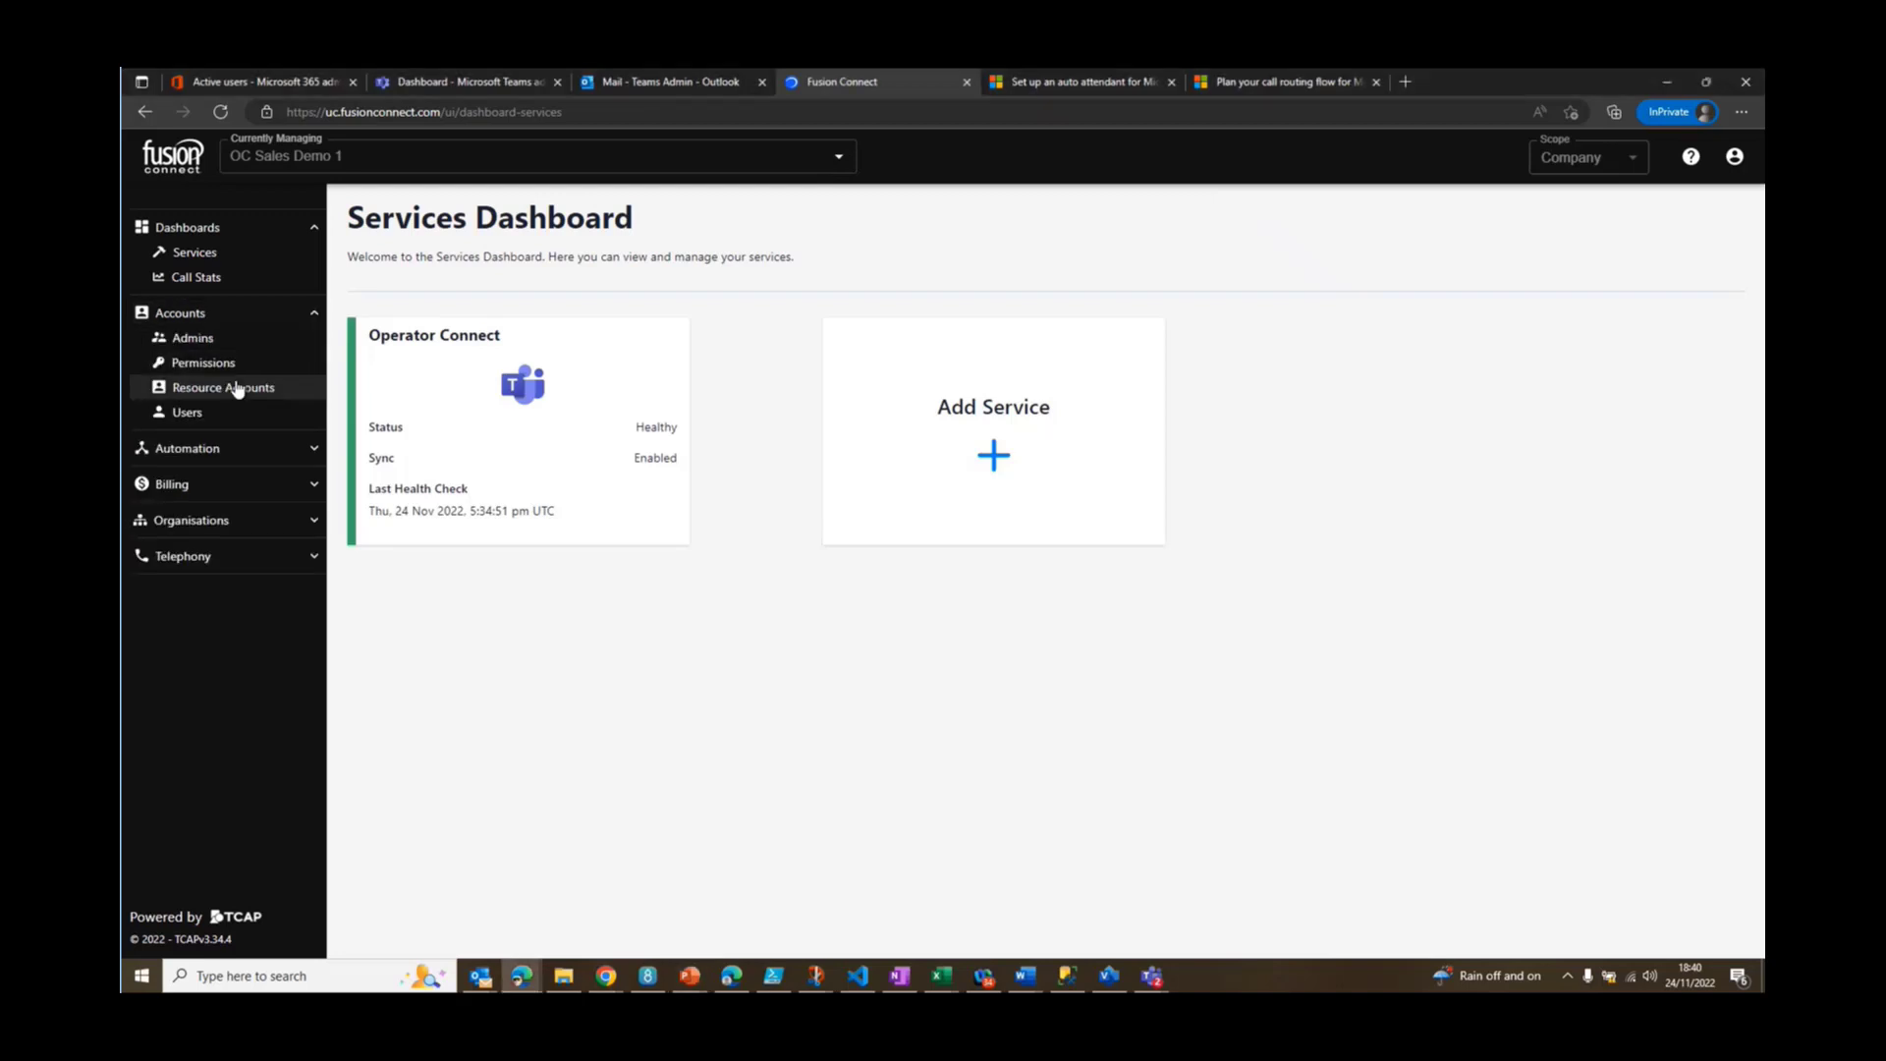
pyautogui.click(235, 383)
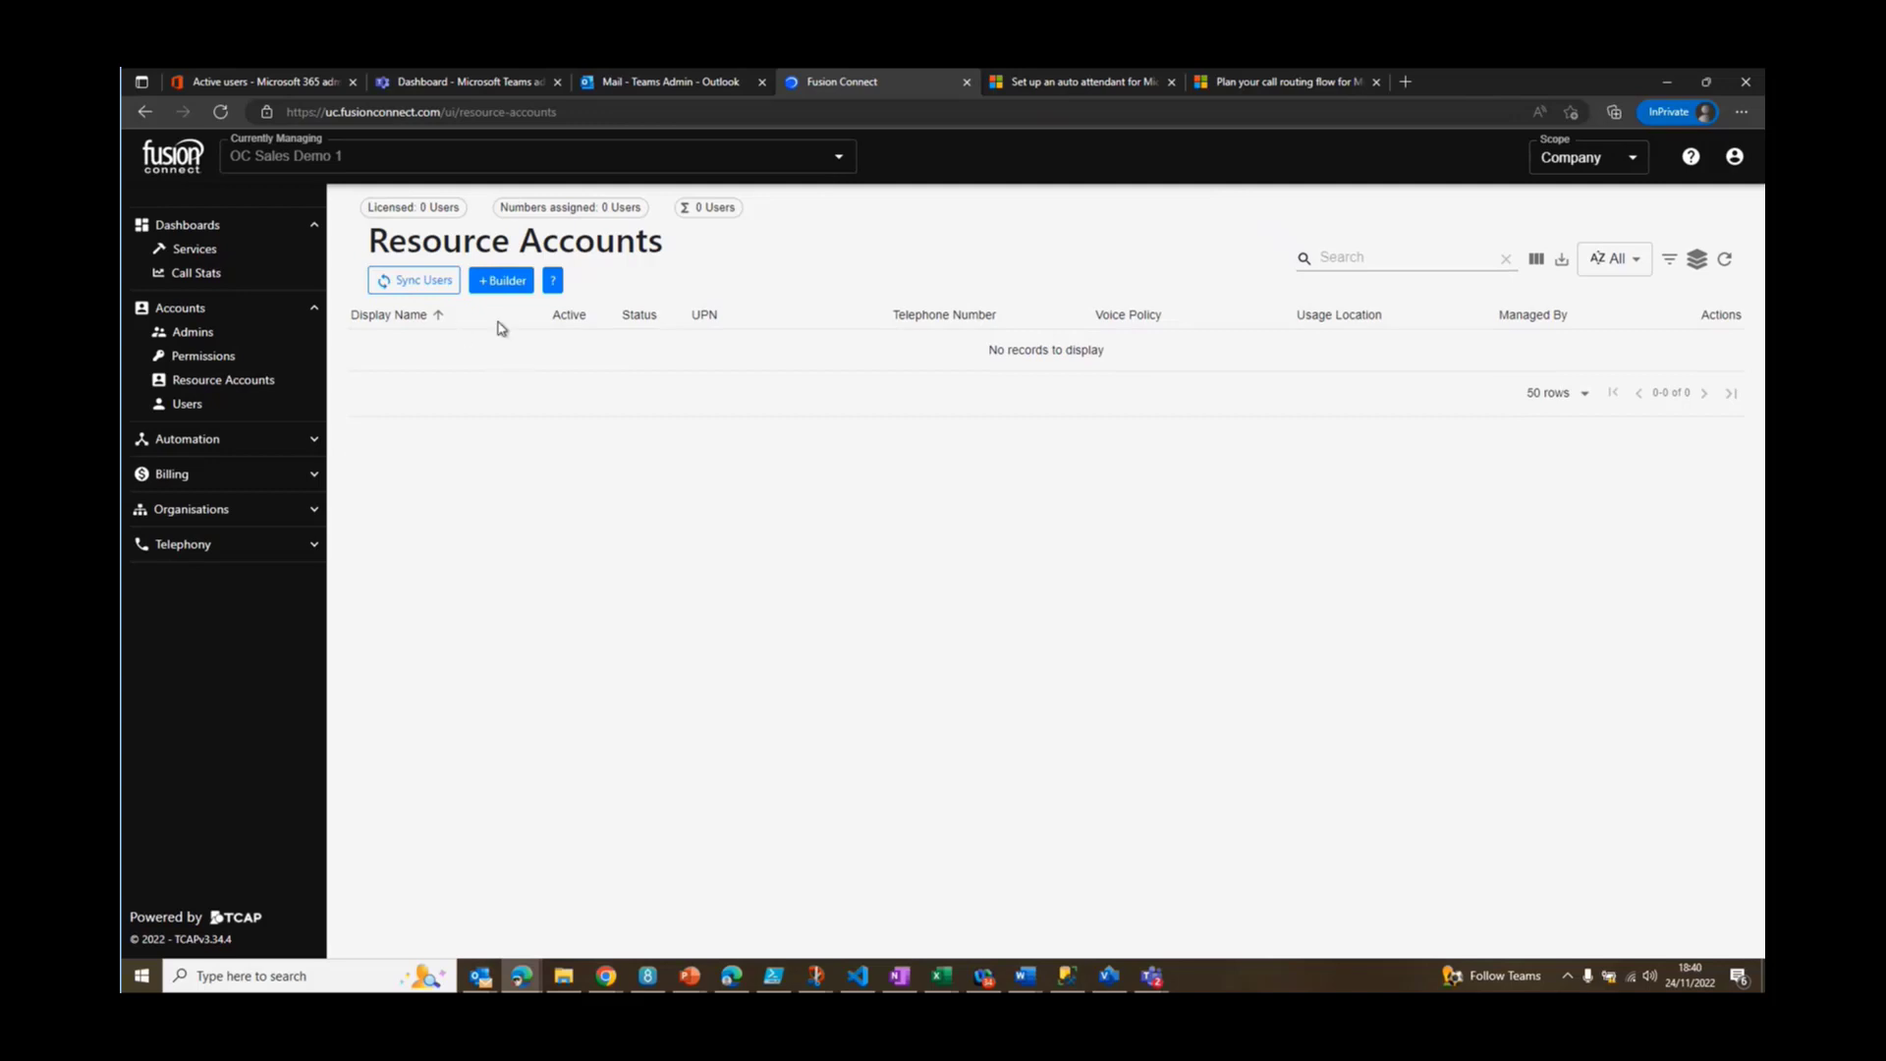
pyautogui.click(501, 281)
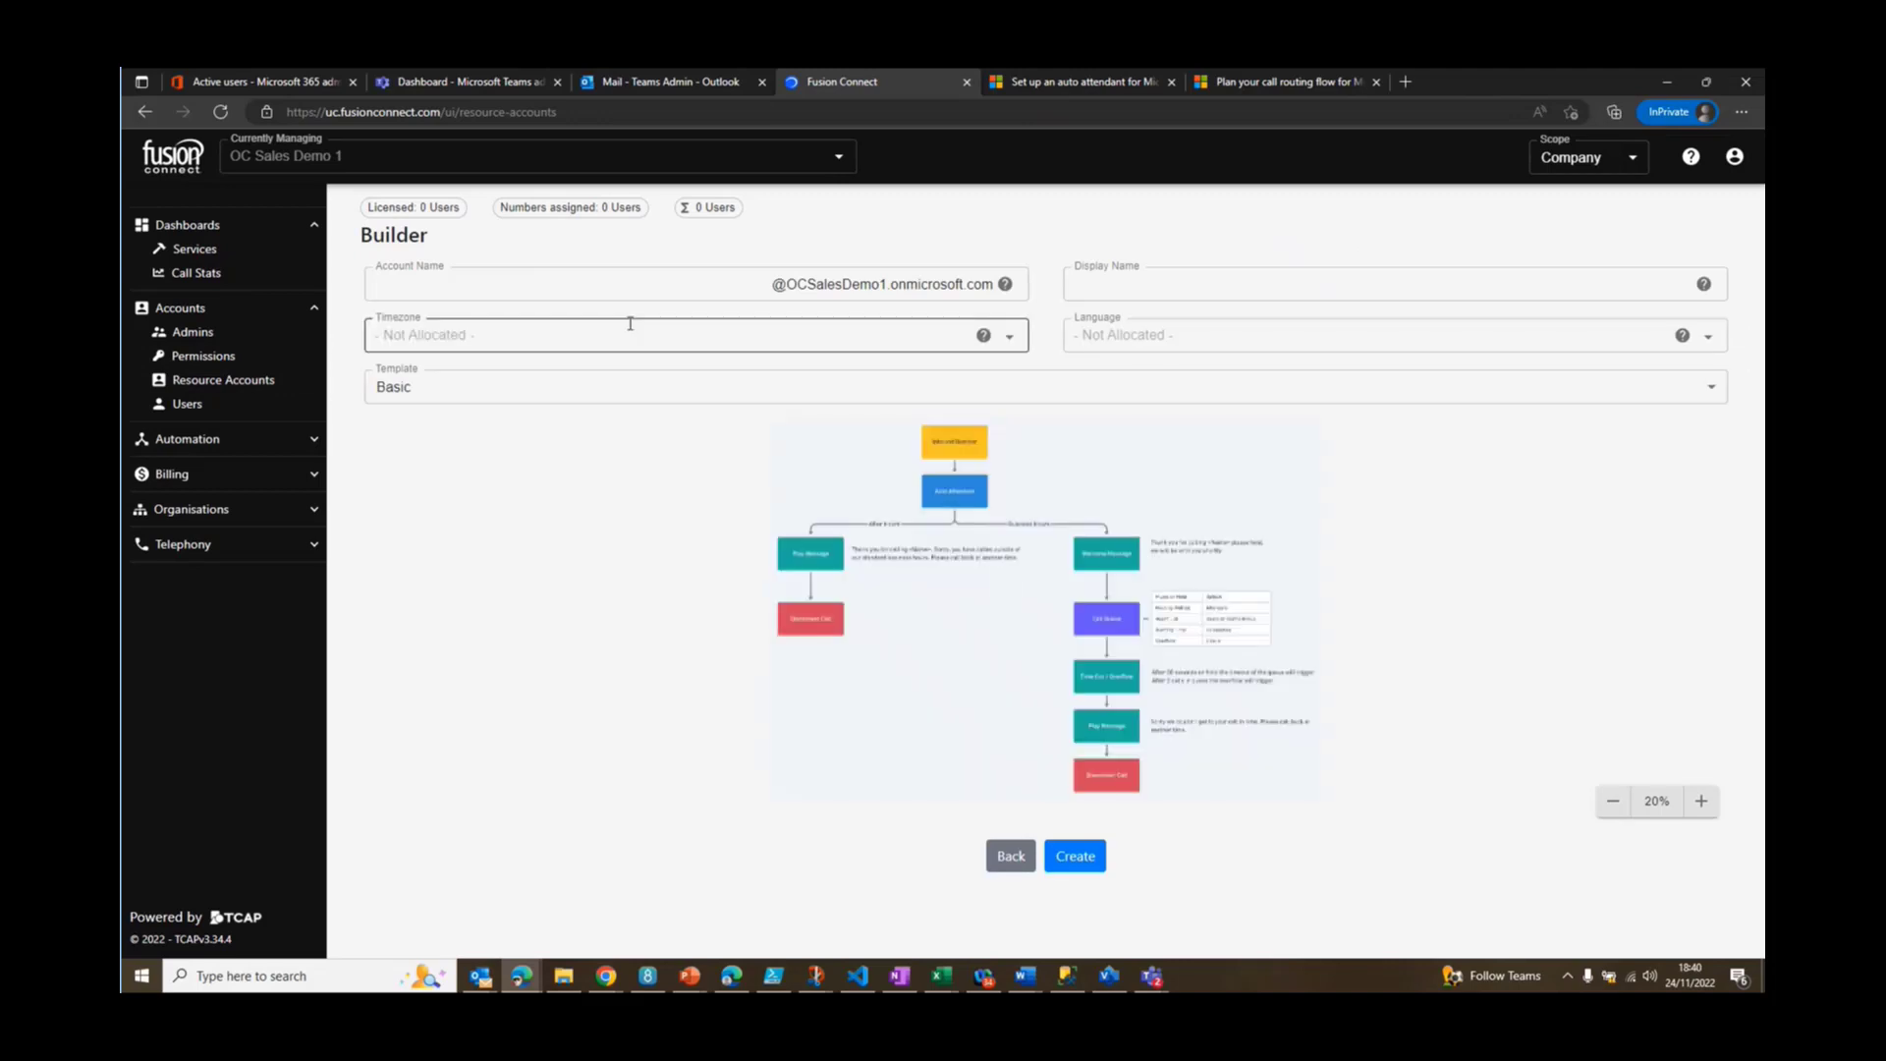
pyautogui.click(582, 296)
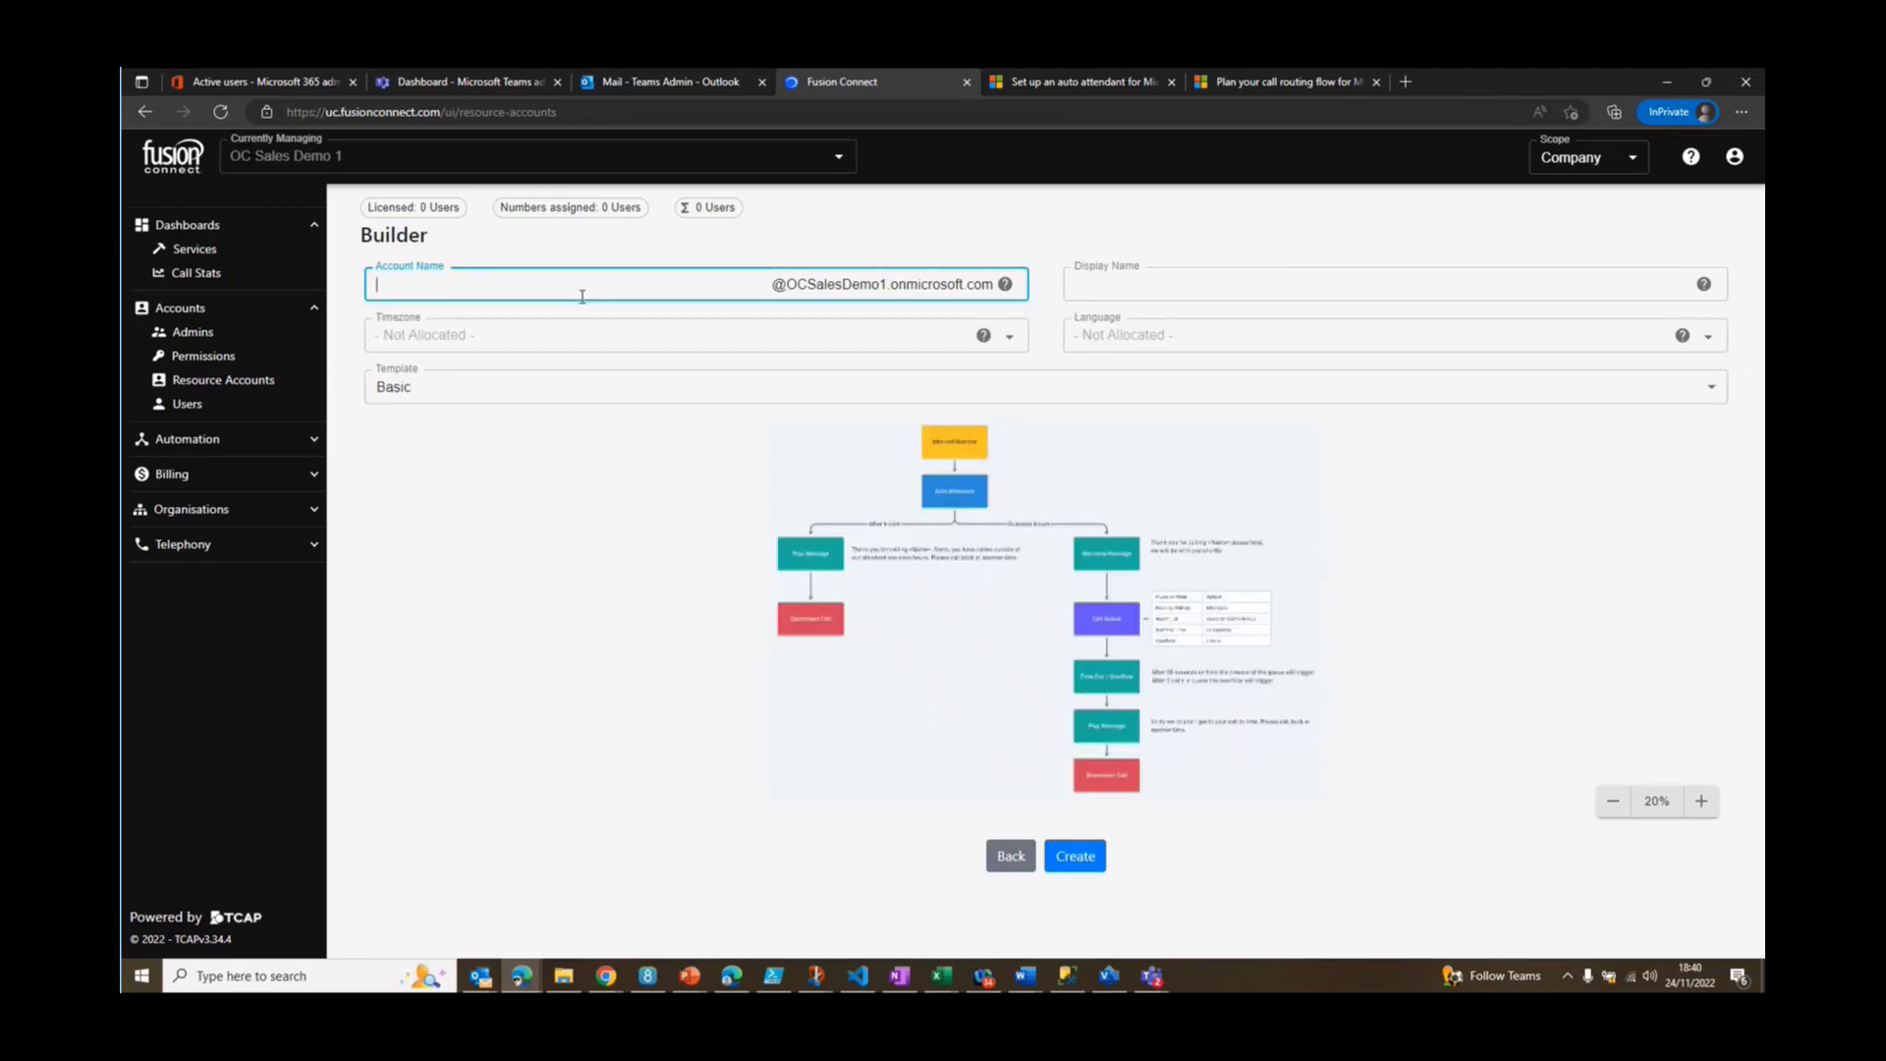
pyautogui.write('RA_')
pyautogui.write('Demo')
pyautogui.click(1099, 280)
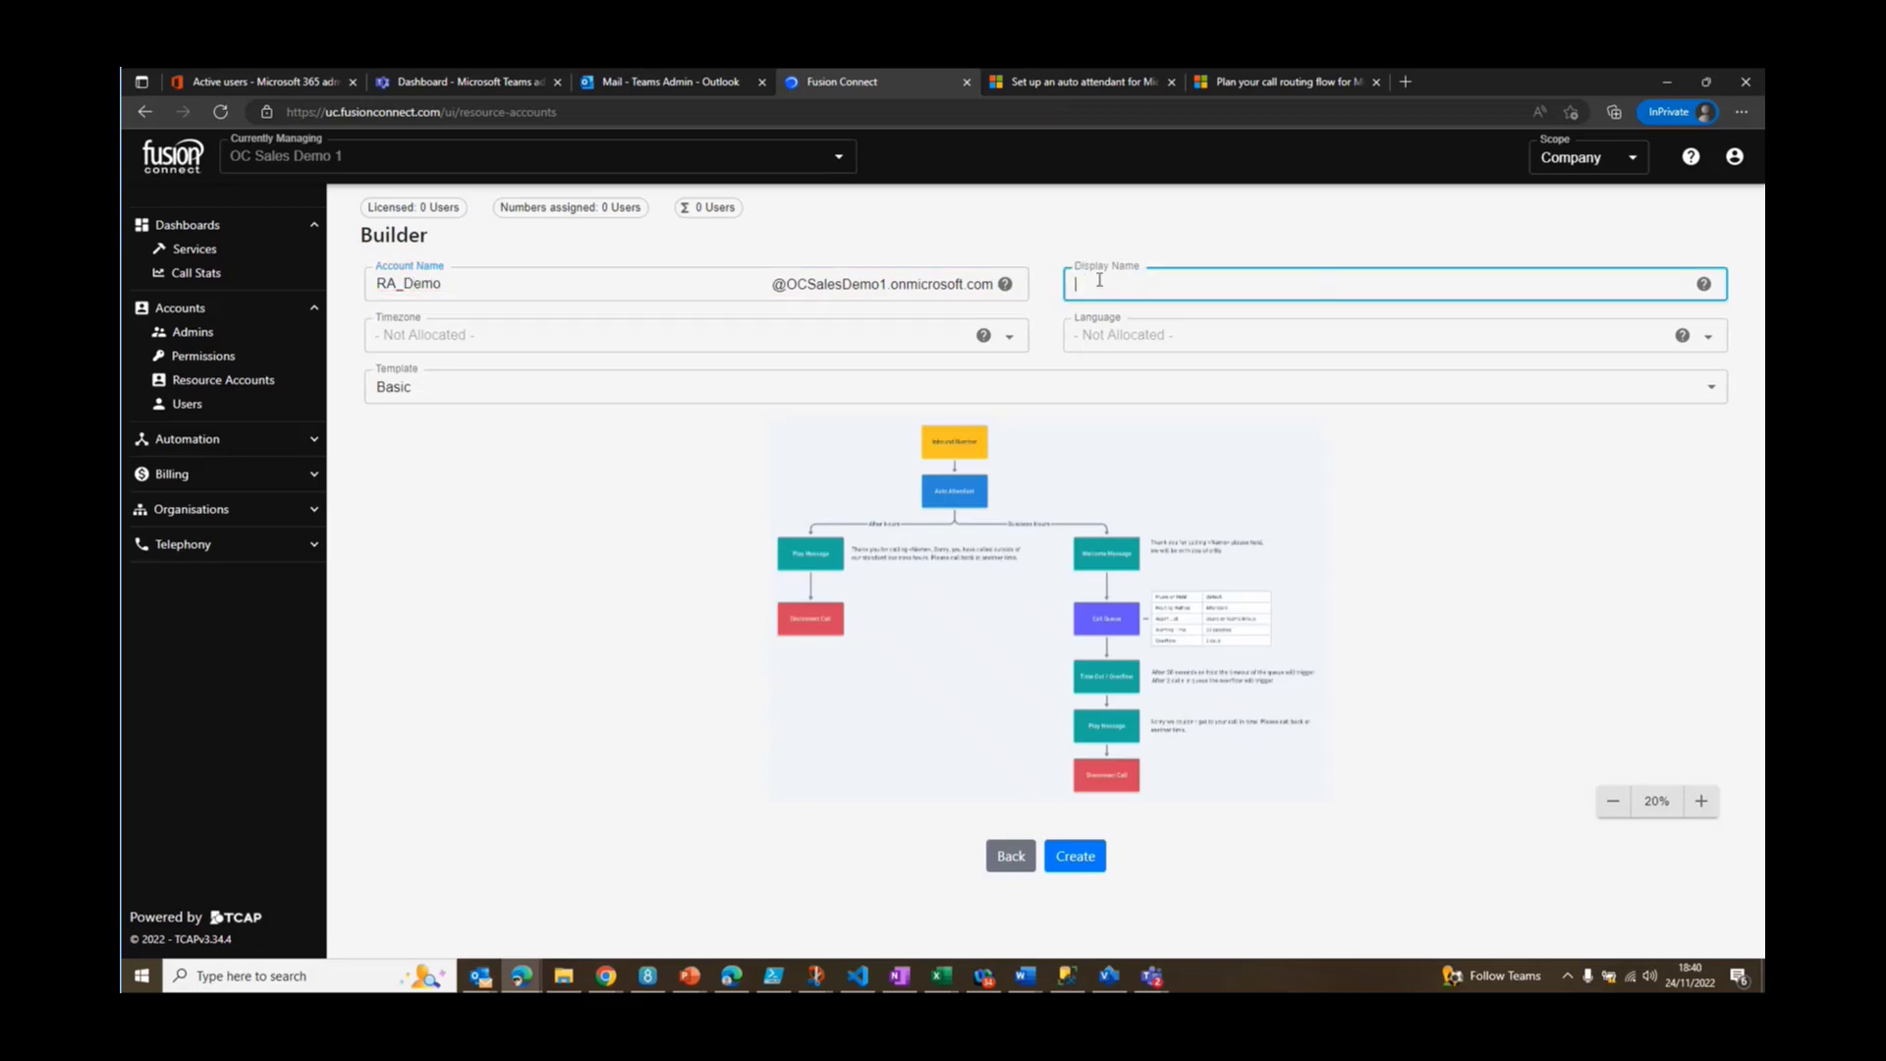
pyautogui.write('RA_Demo')
# Set the time zone to Eastern Time (US & Canada) and the language to English (United States)
pyautogui.click(1012, 338)
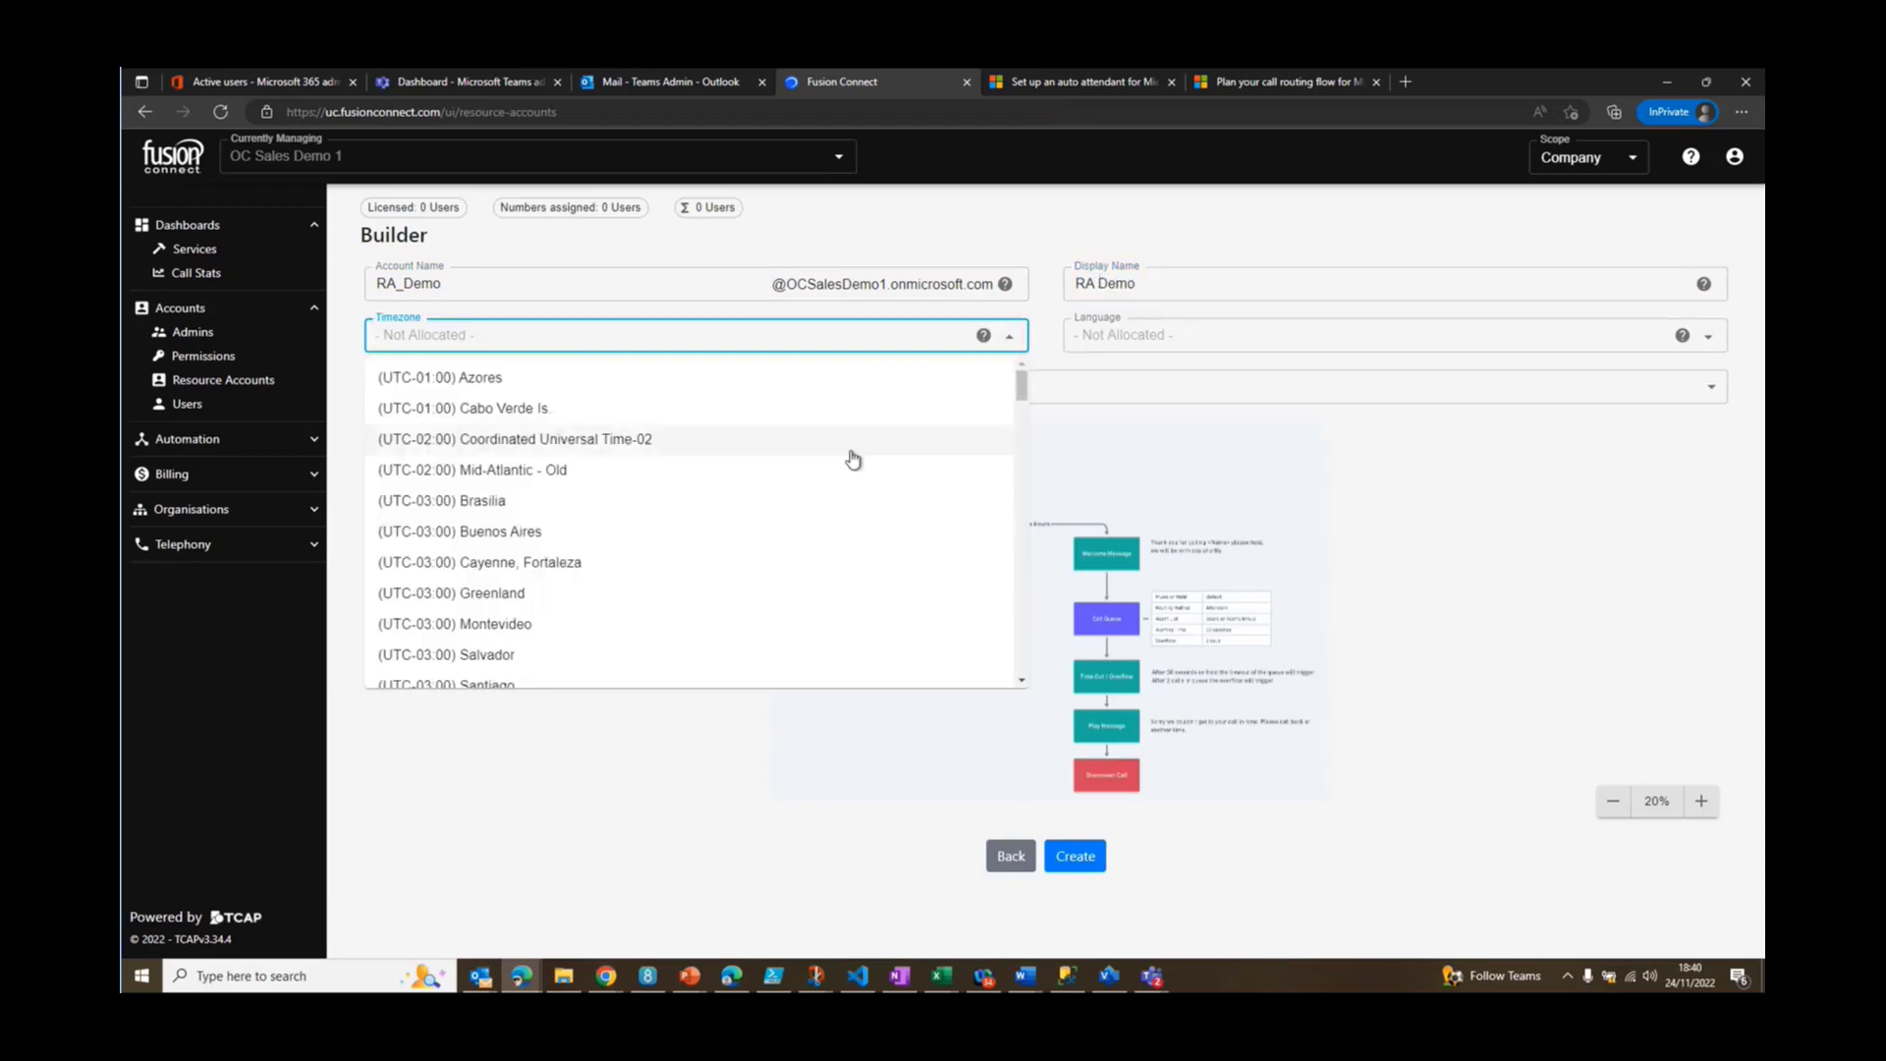
pyautogui.scroll(-2, 853, 460)
pyautogui.scroll(-2, 615, 535)
pyautogui.click(604, 664)
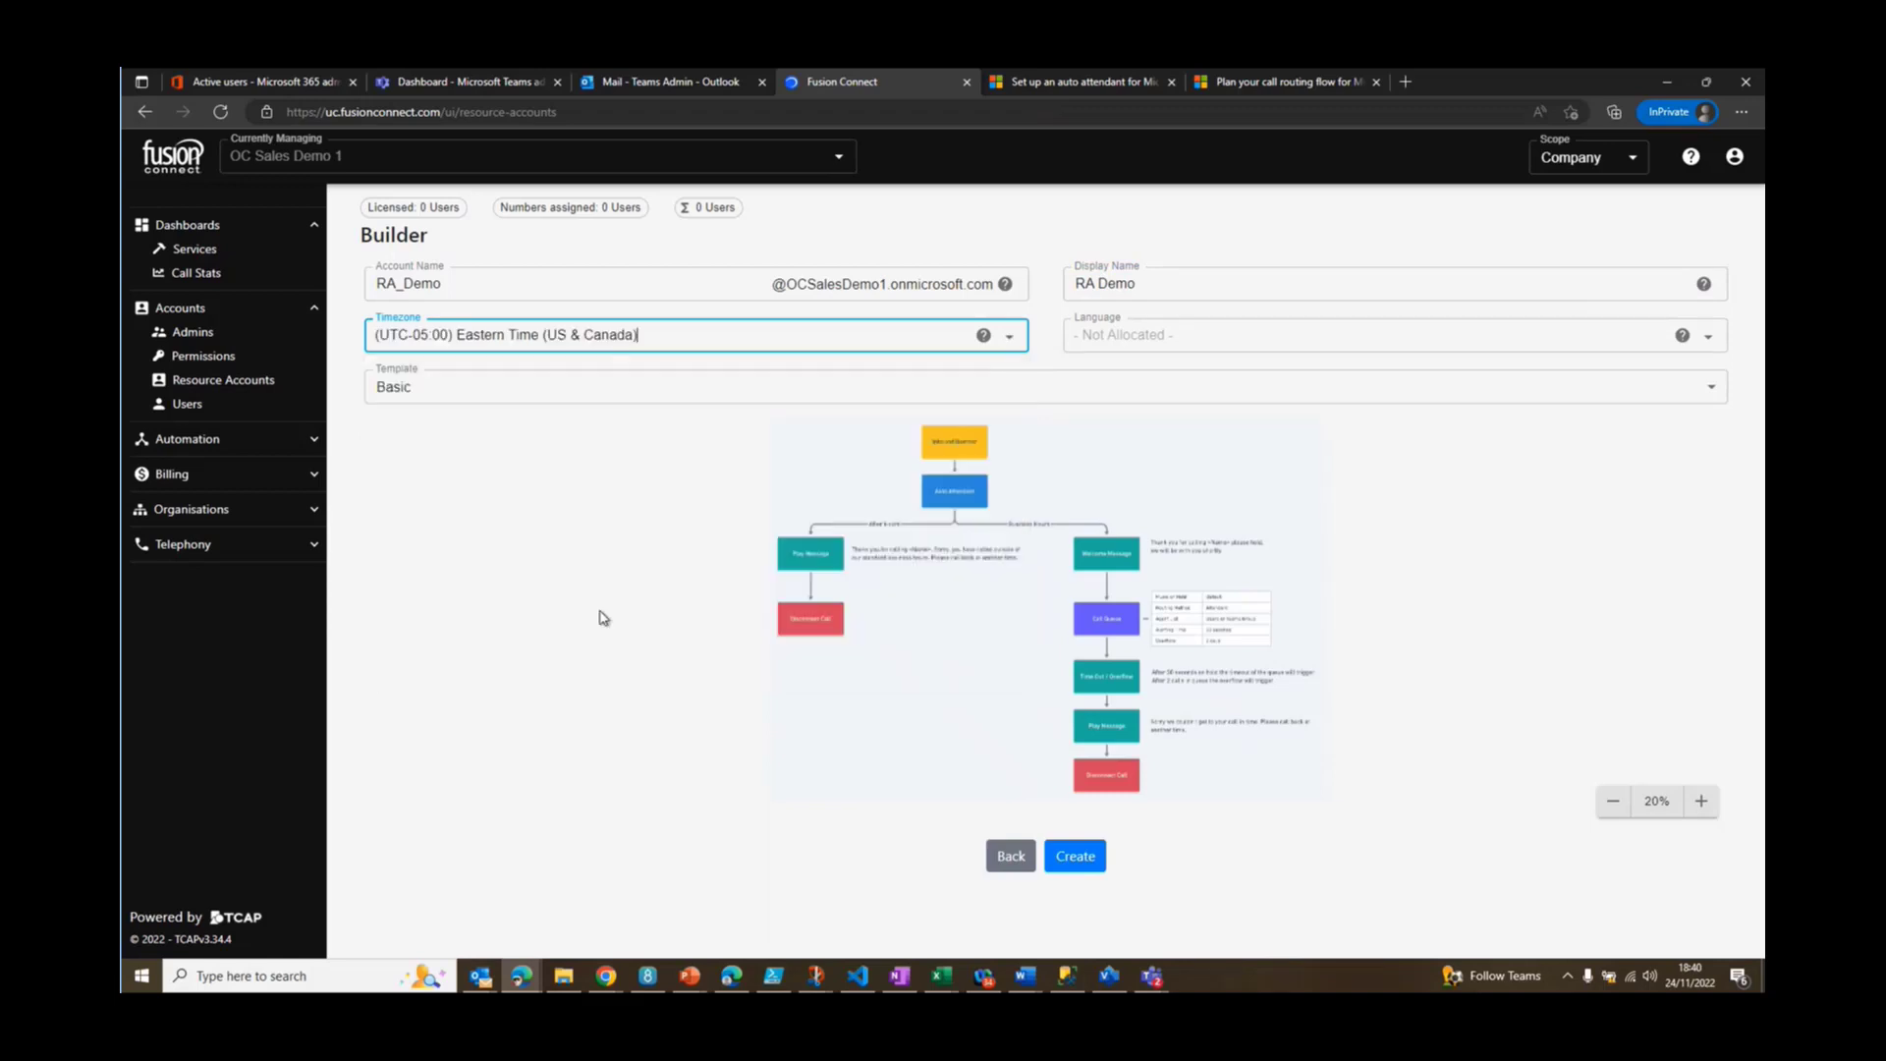
pyautogui.click(1706, 337)
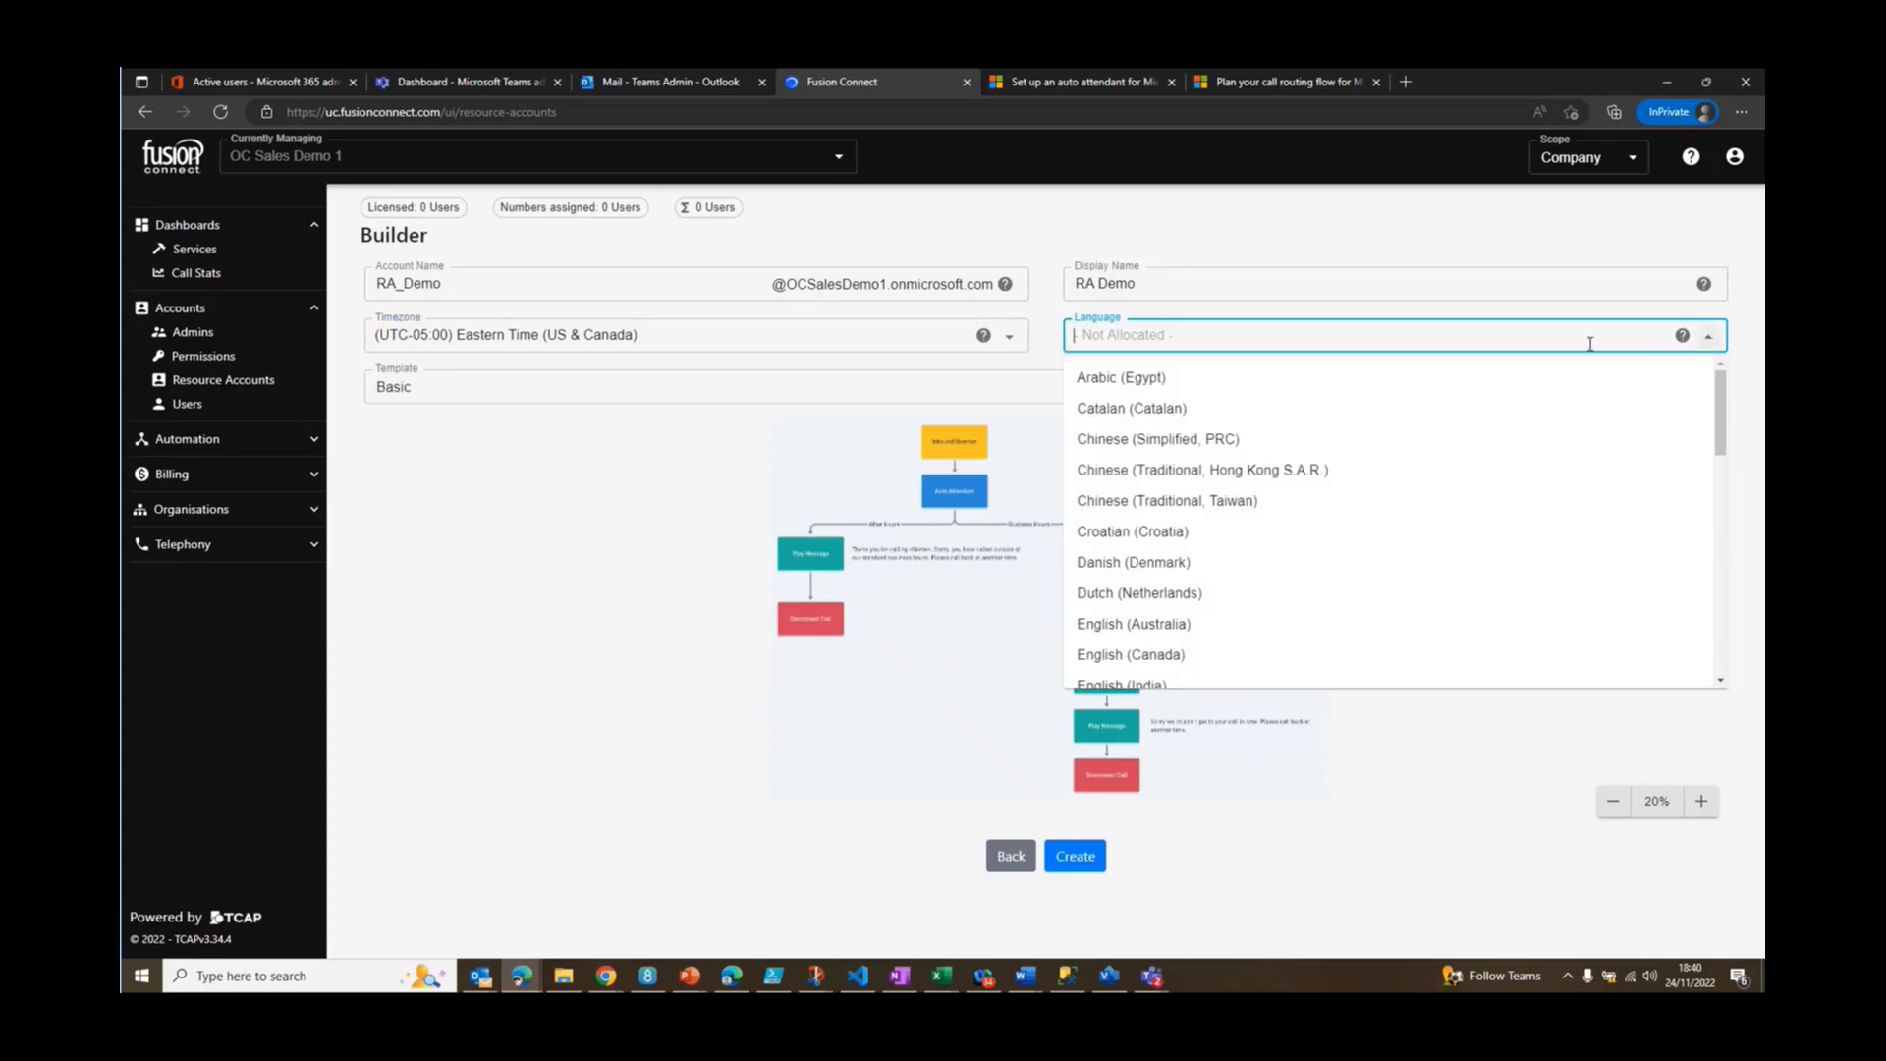
pyautogui.scroll(-1, 1252, 570)
pyautogui.scroll(-1, 1252, 570)
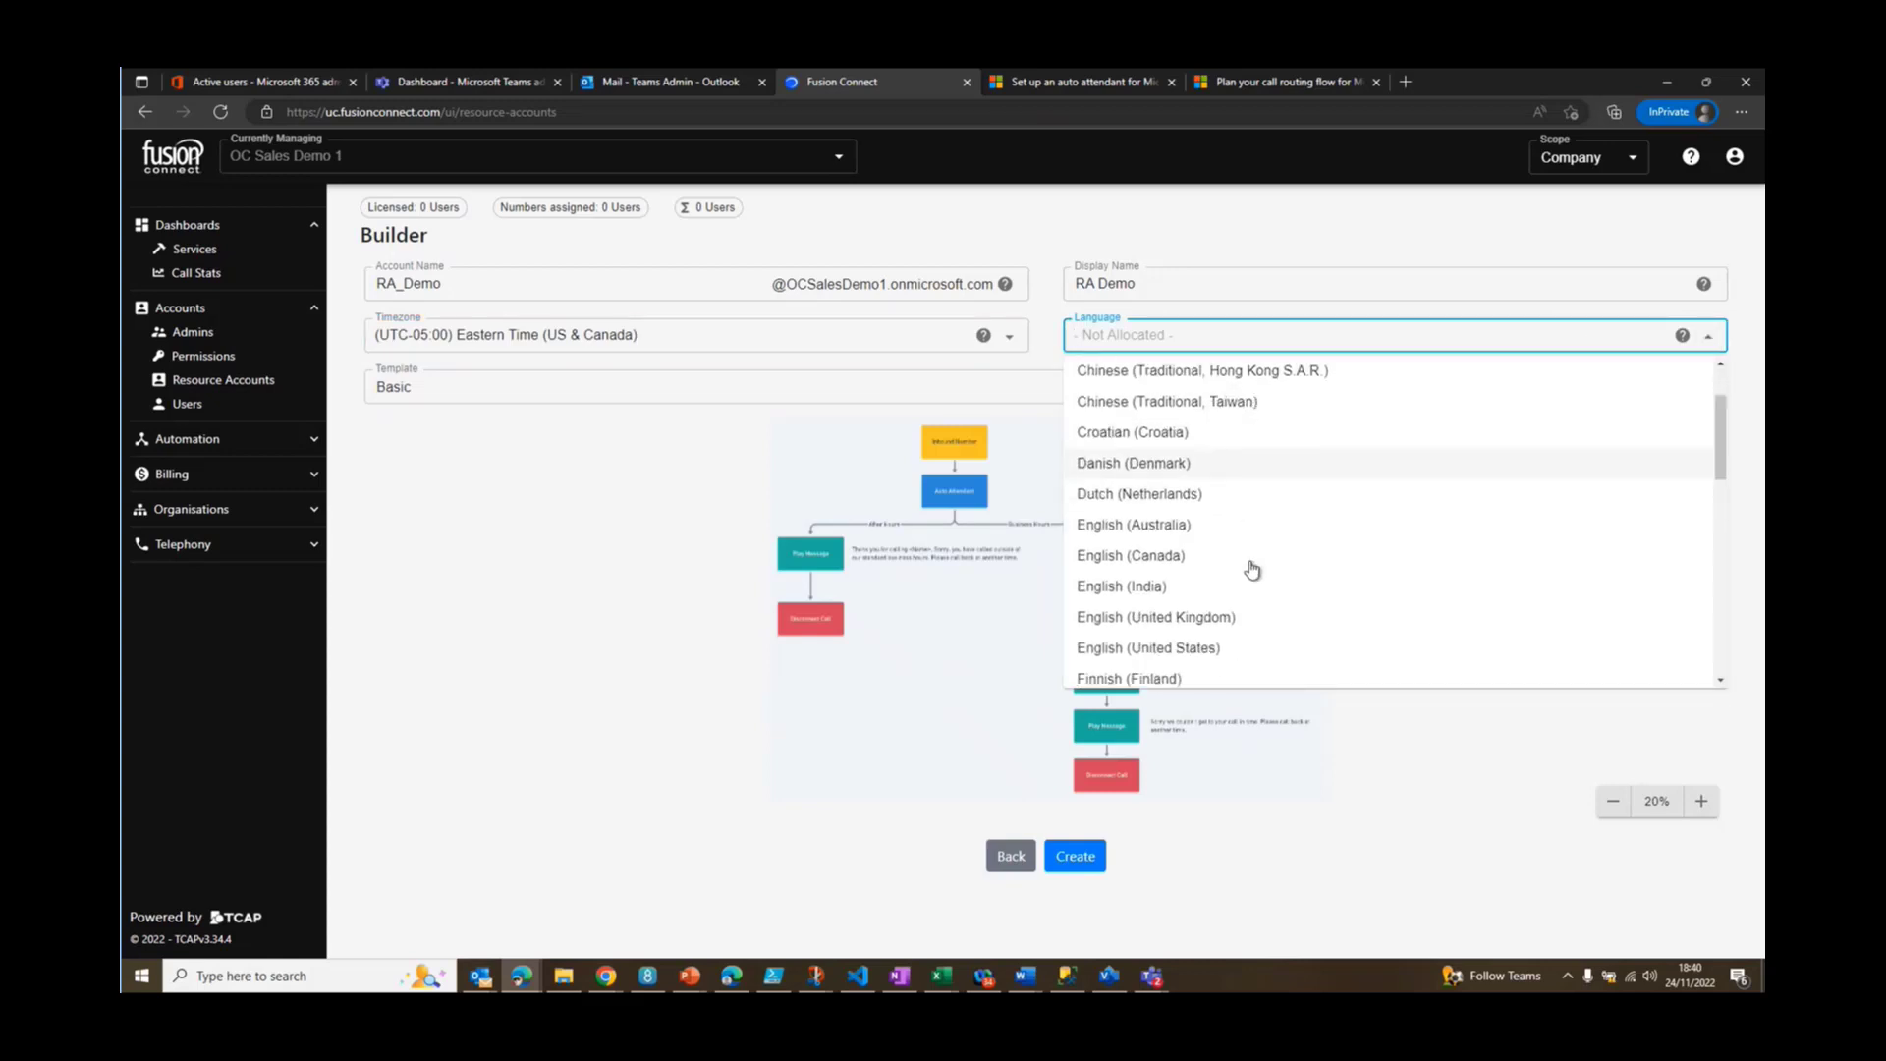
pyautogui.click(1206, 648)
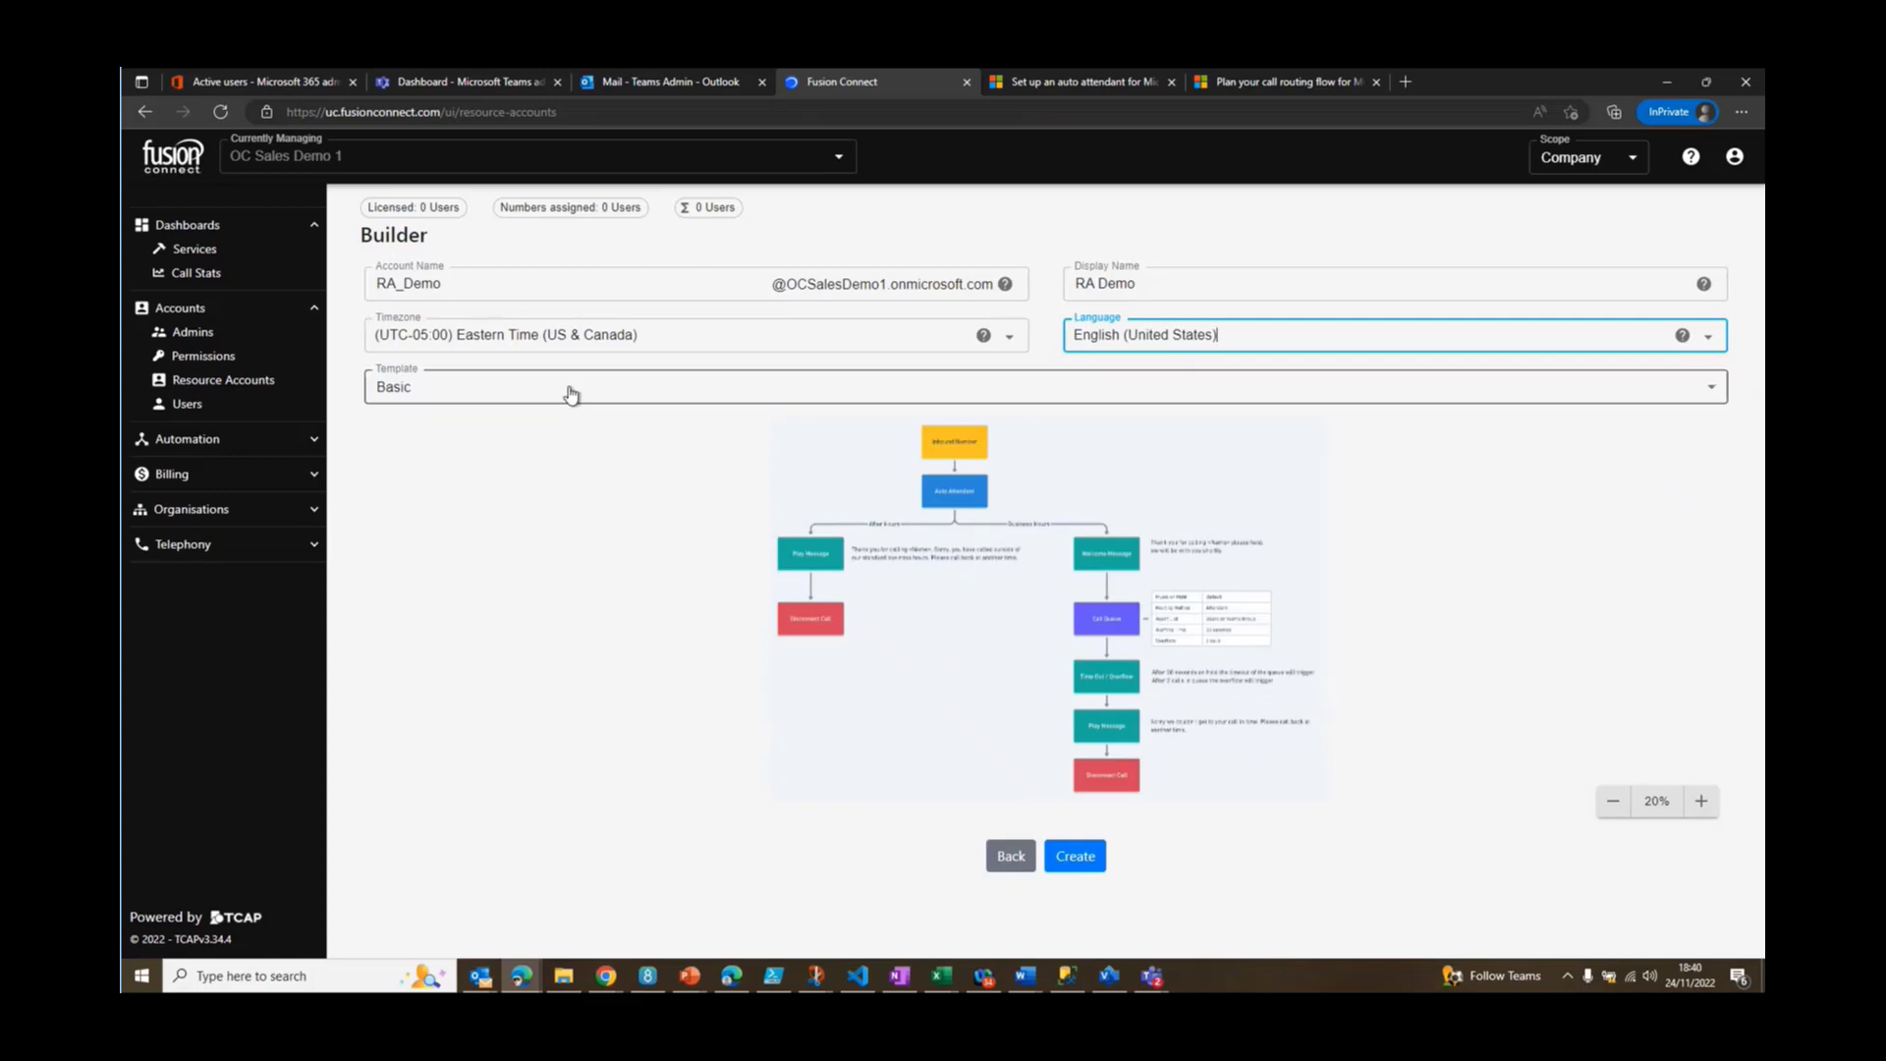
pyautogui.scroll(2, 1027, 501)
pyautogui.moveTo(1066, 501); pyautogui.dragTo(1172, 542)
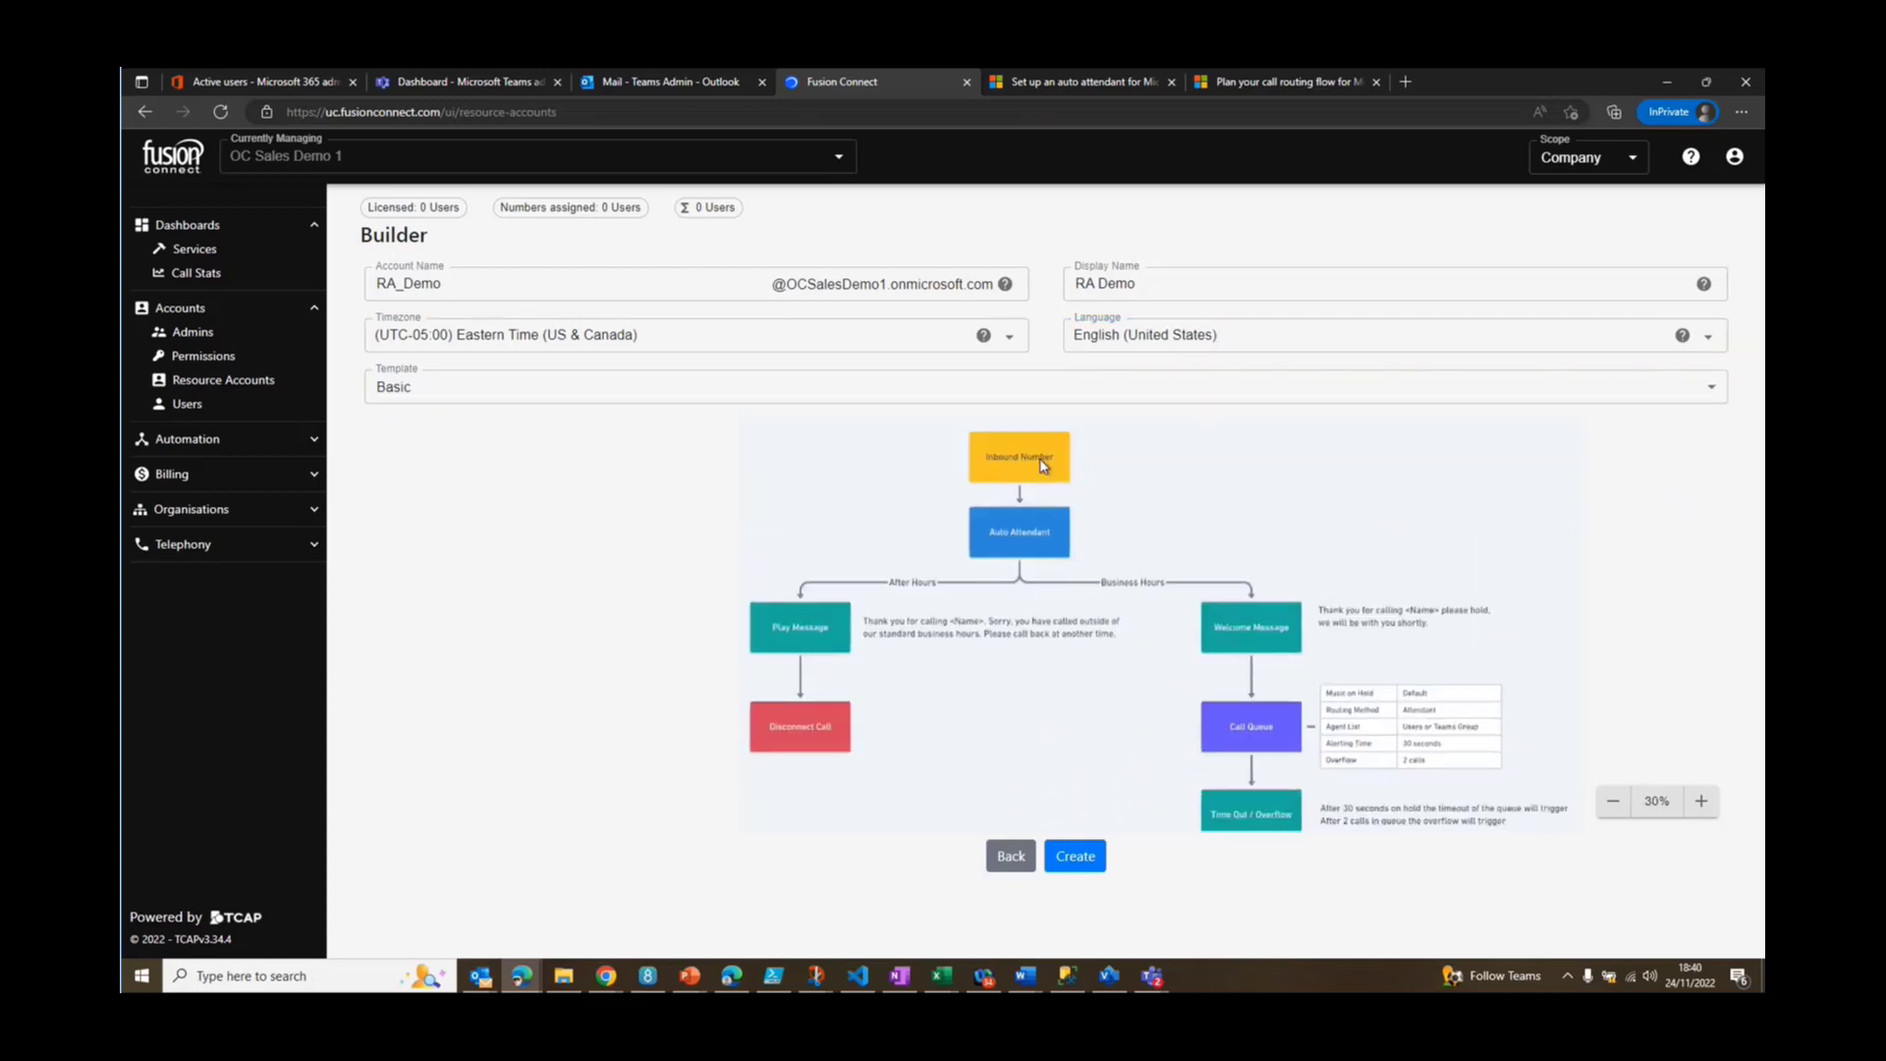
pyautogui.moveTo(1178, 548); pyautogui.dragTo(1166, 488)
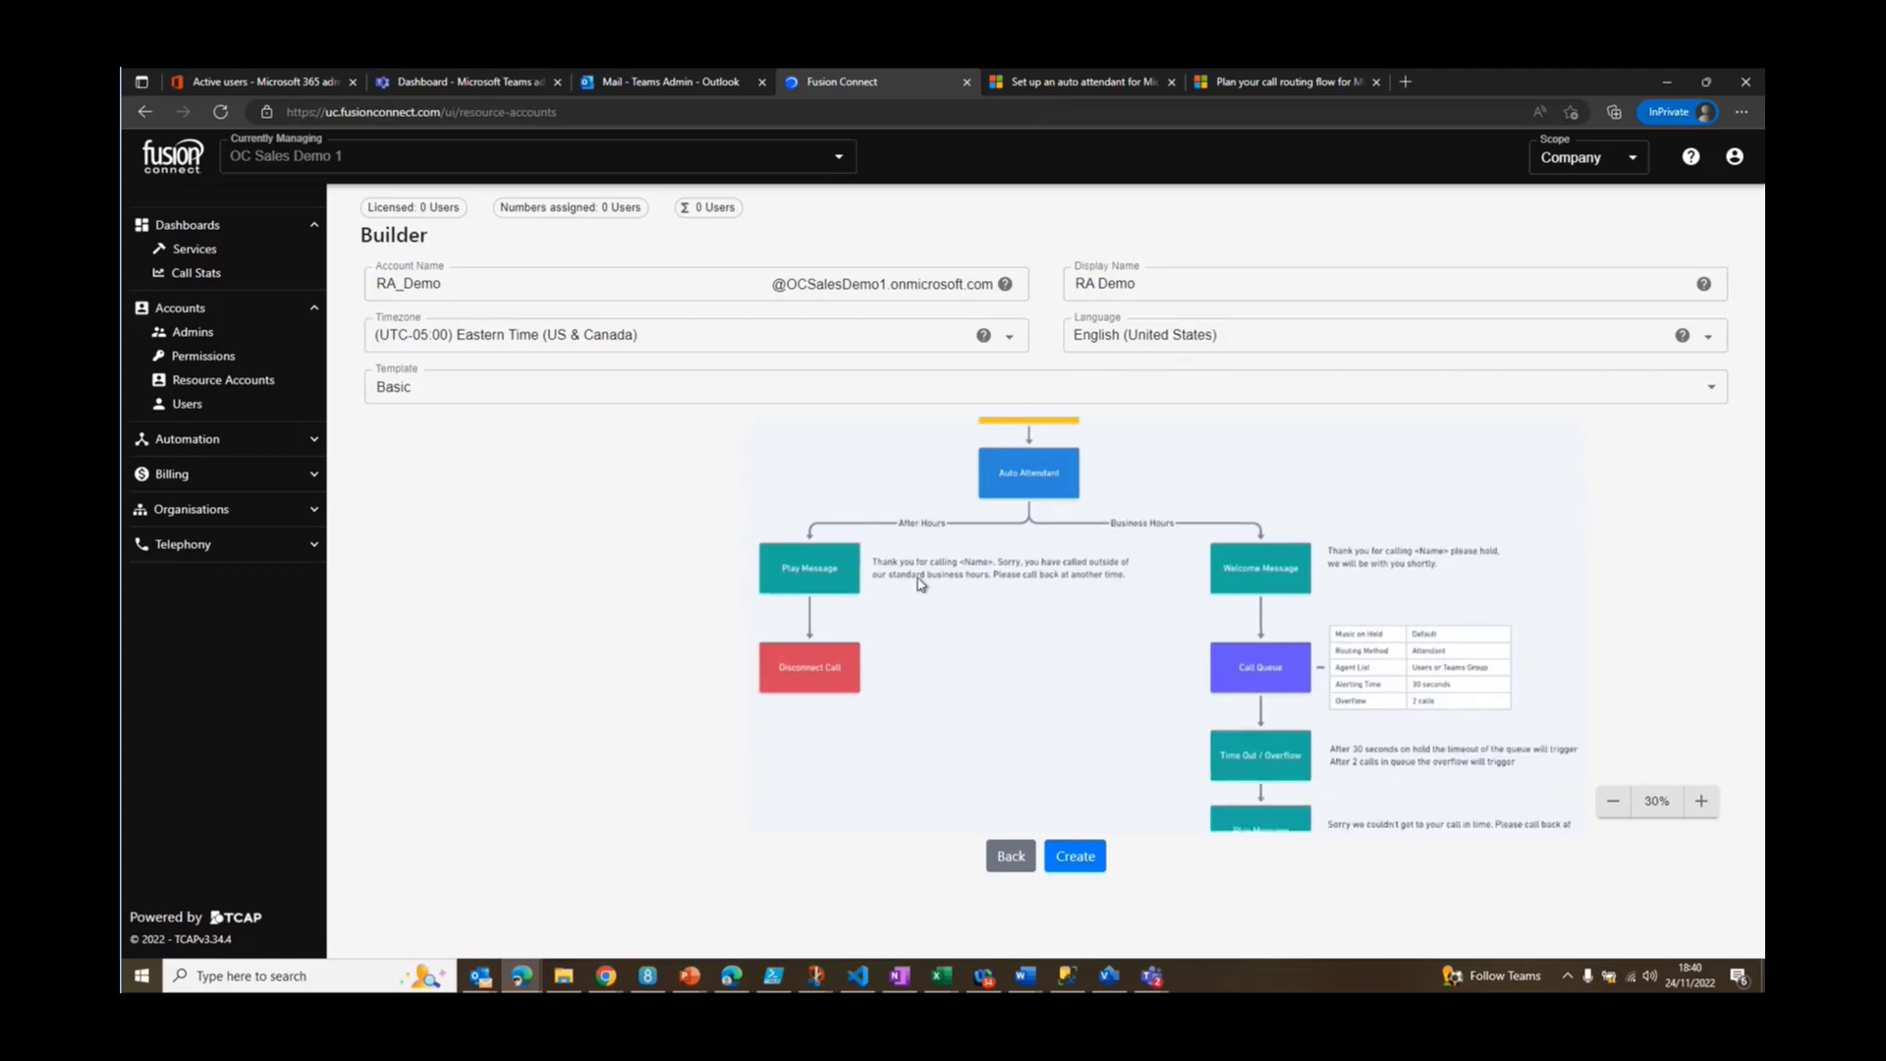
pyautogui.scroll(2, 919, 584)
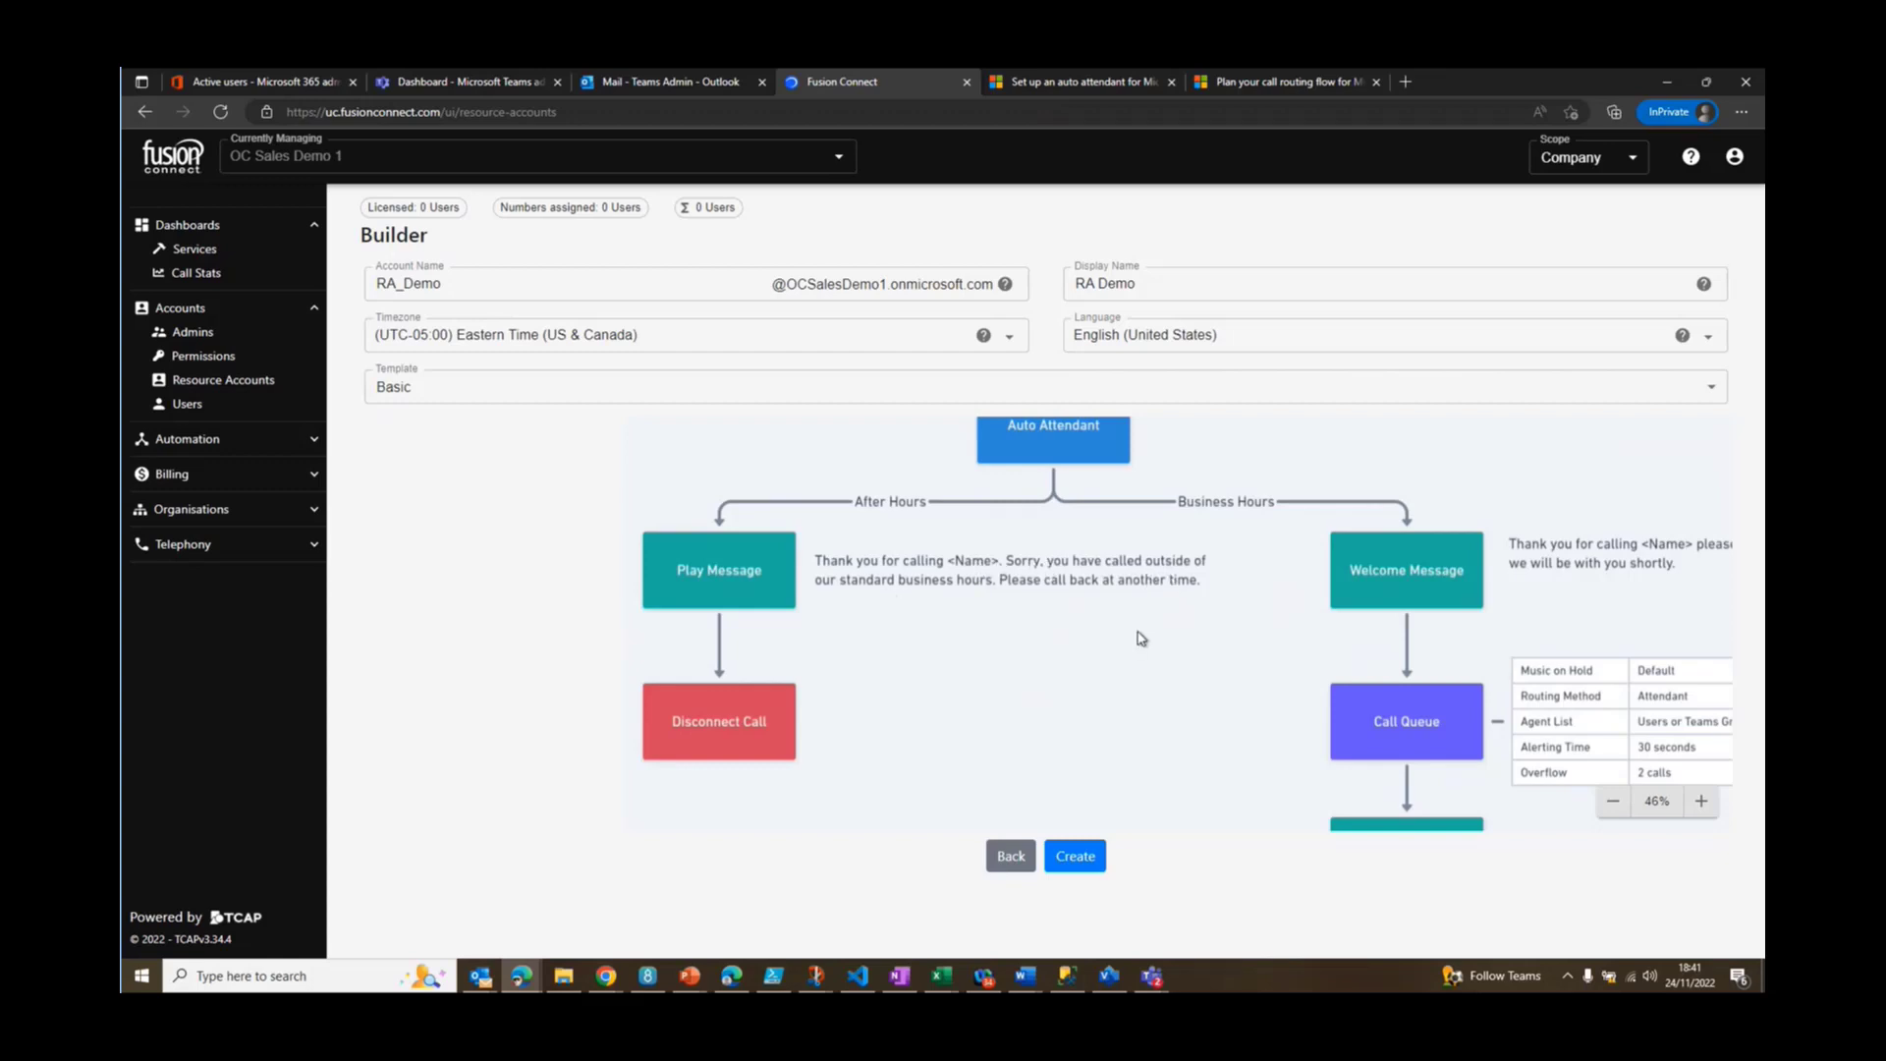
pyautogui.moveTo(1155, 642); pyautogui.dragTo(823, 664)
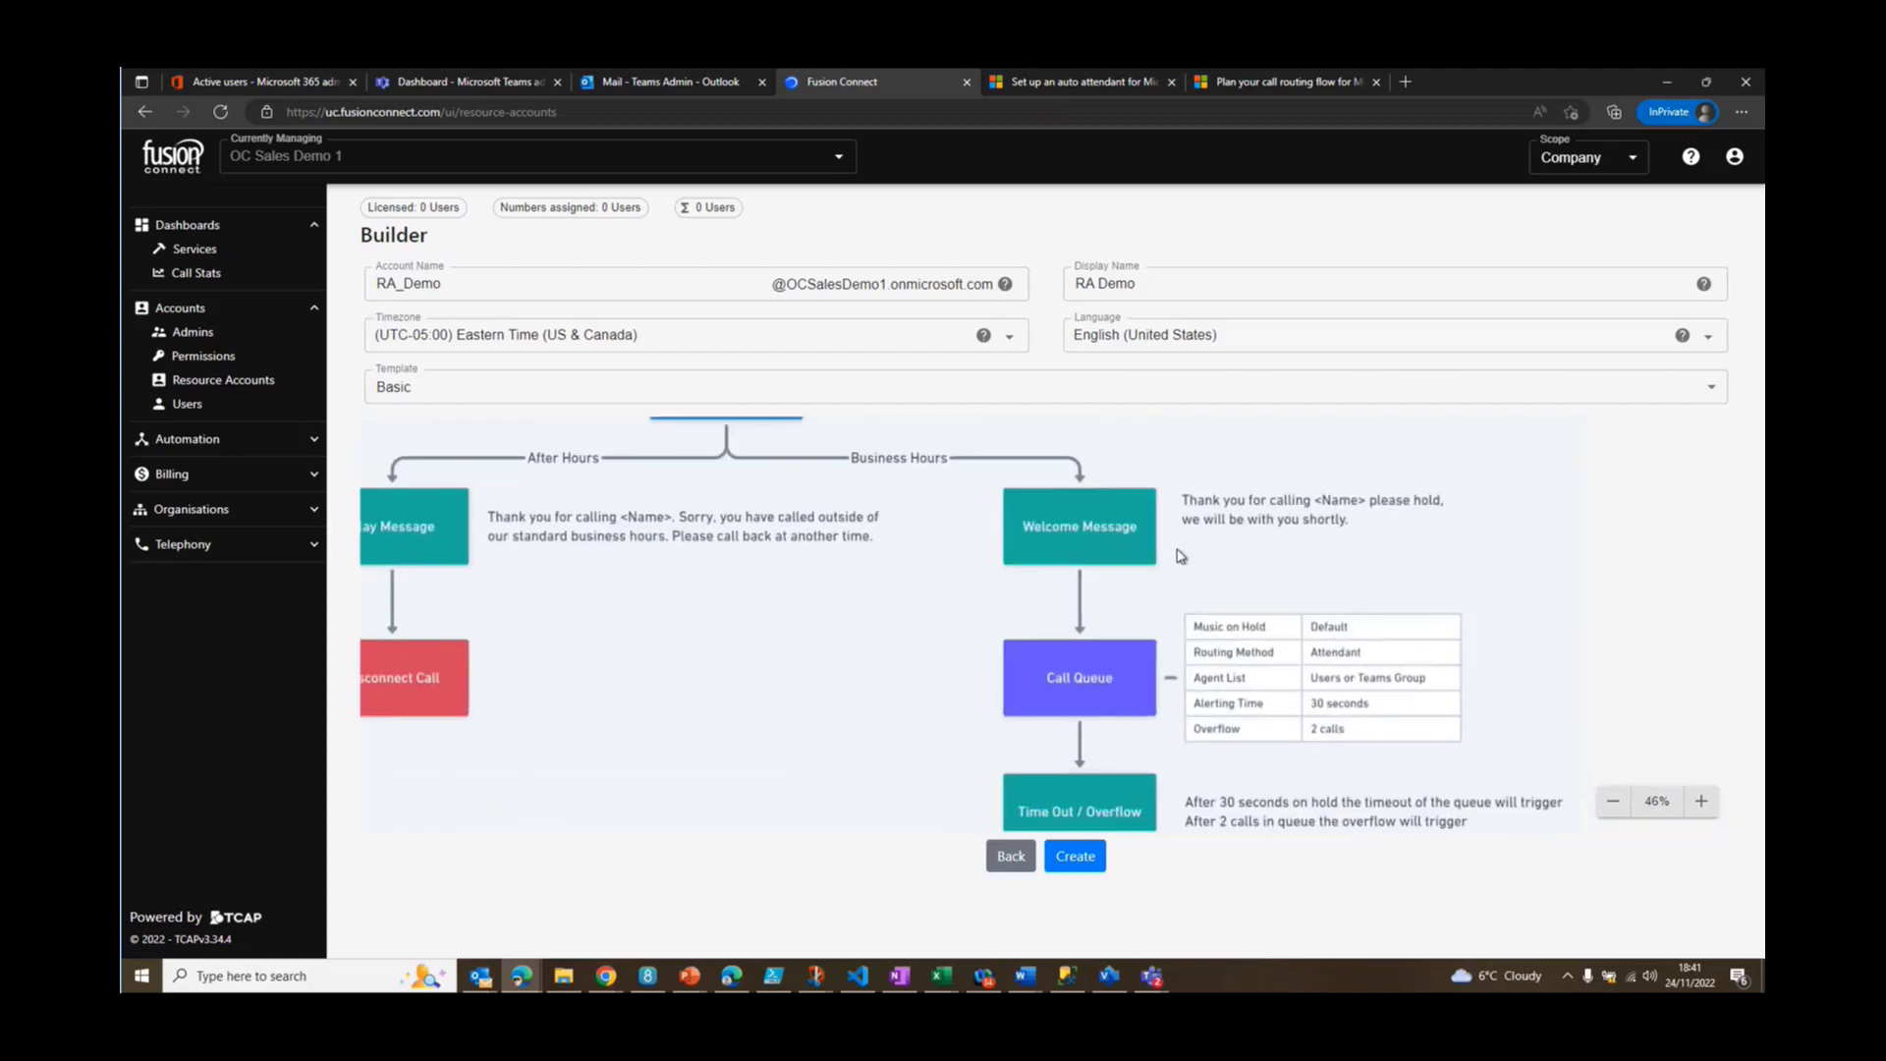
pyautogui.moveTo(1331, 564); pyautogui.dragTo(1282, 501)
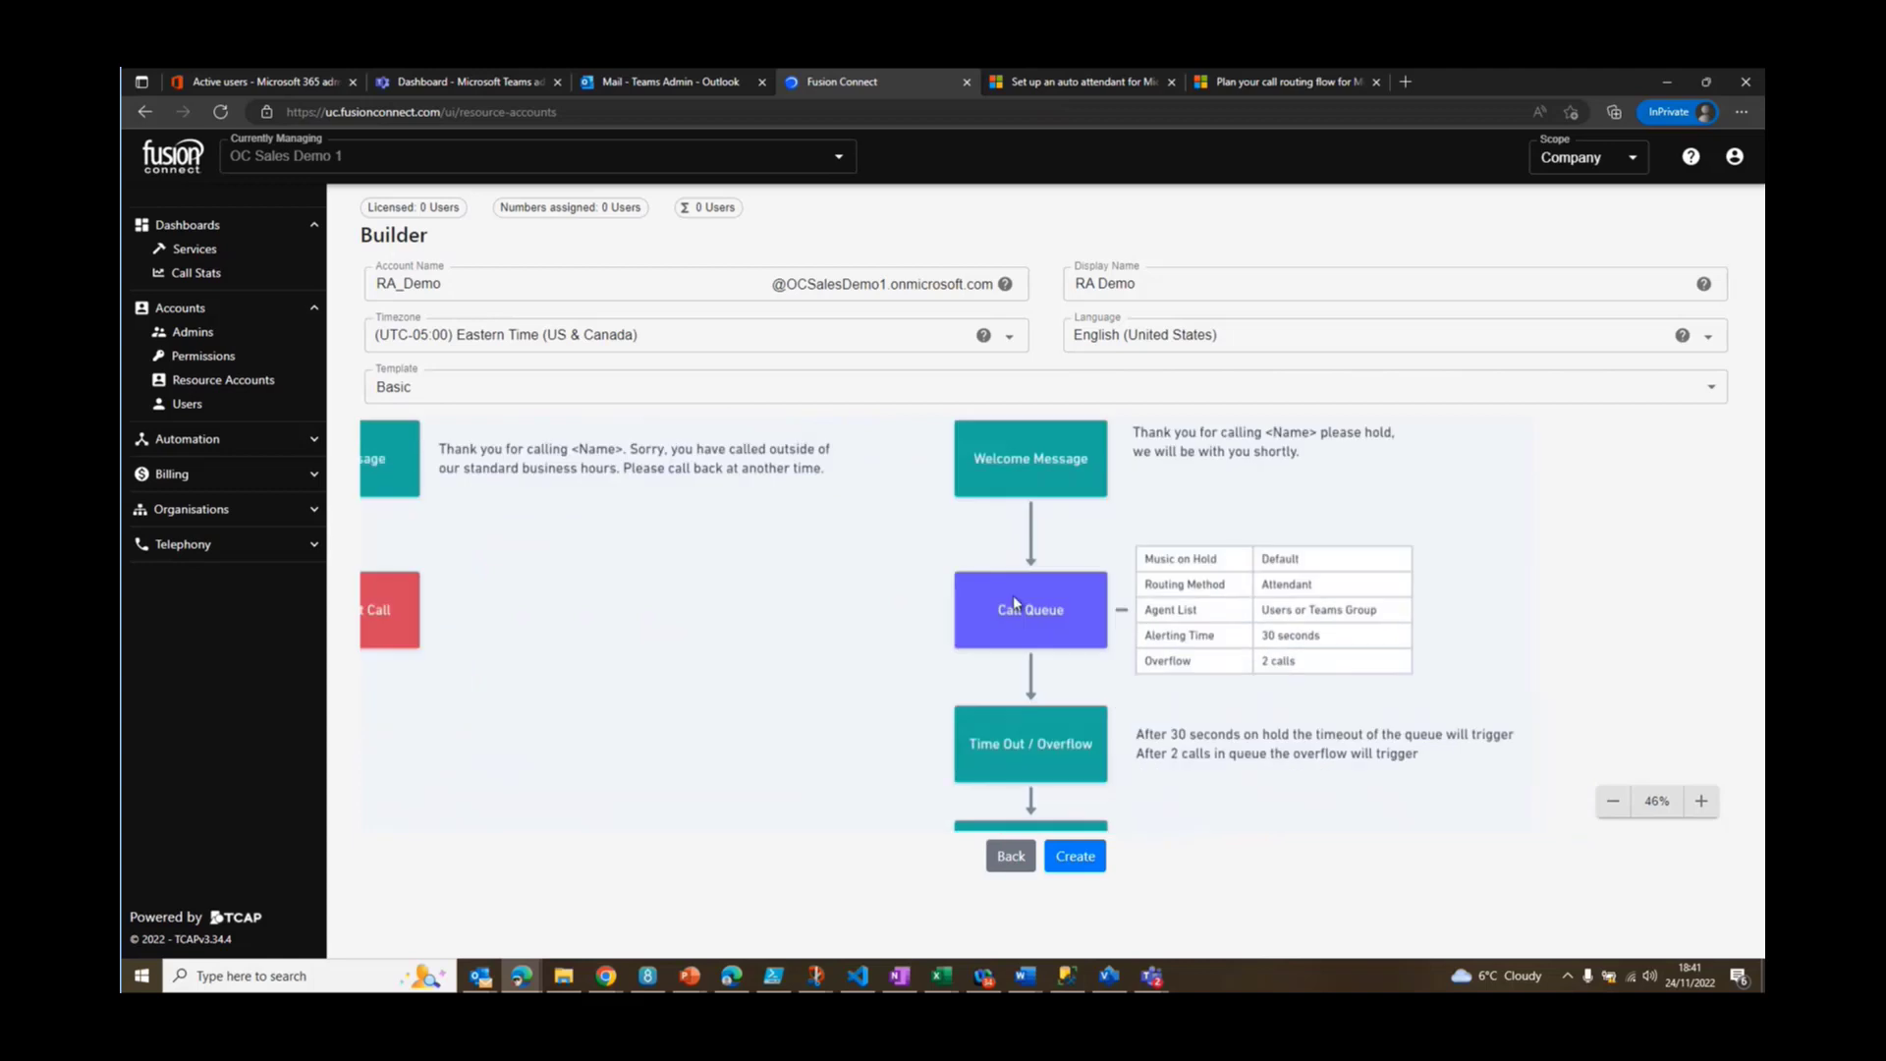
pyautogui.moveTo(1495, 656); pyautogui.dragTo(1496, 636)
pyautogui.moveTo(1321, 788); pyautogui.dragTo(1348, 657)
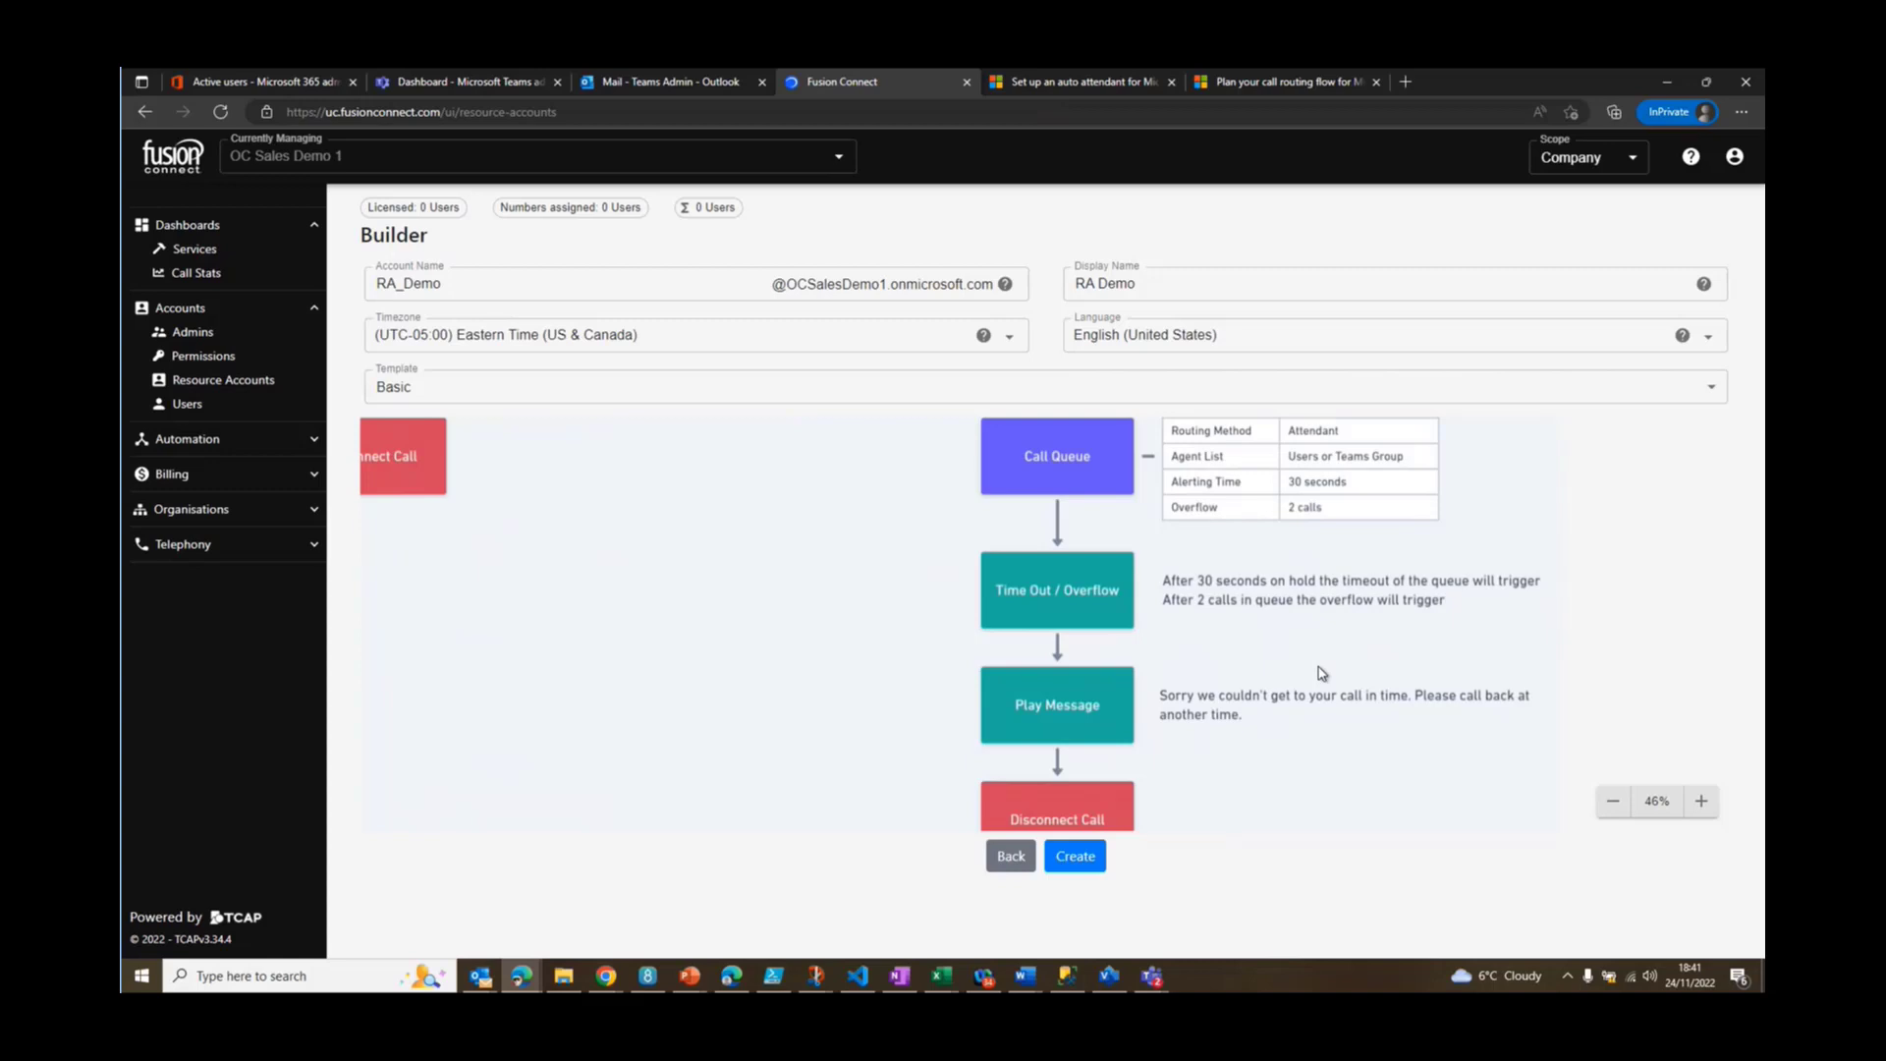
pyautogui.moveTo(1305, 778); pyautogui.dragTo(1353, 800)
pyautogui.moveTo(1103, 638); pyautogui.dragTo(1153, 697)
pyautogui.click(913, 398)
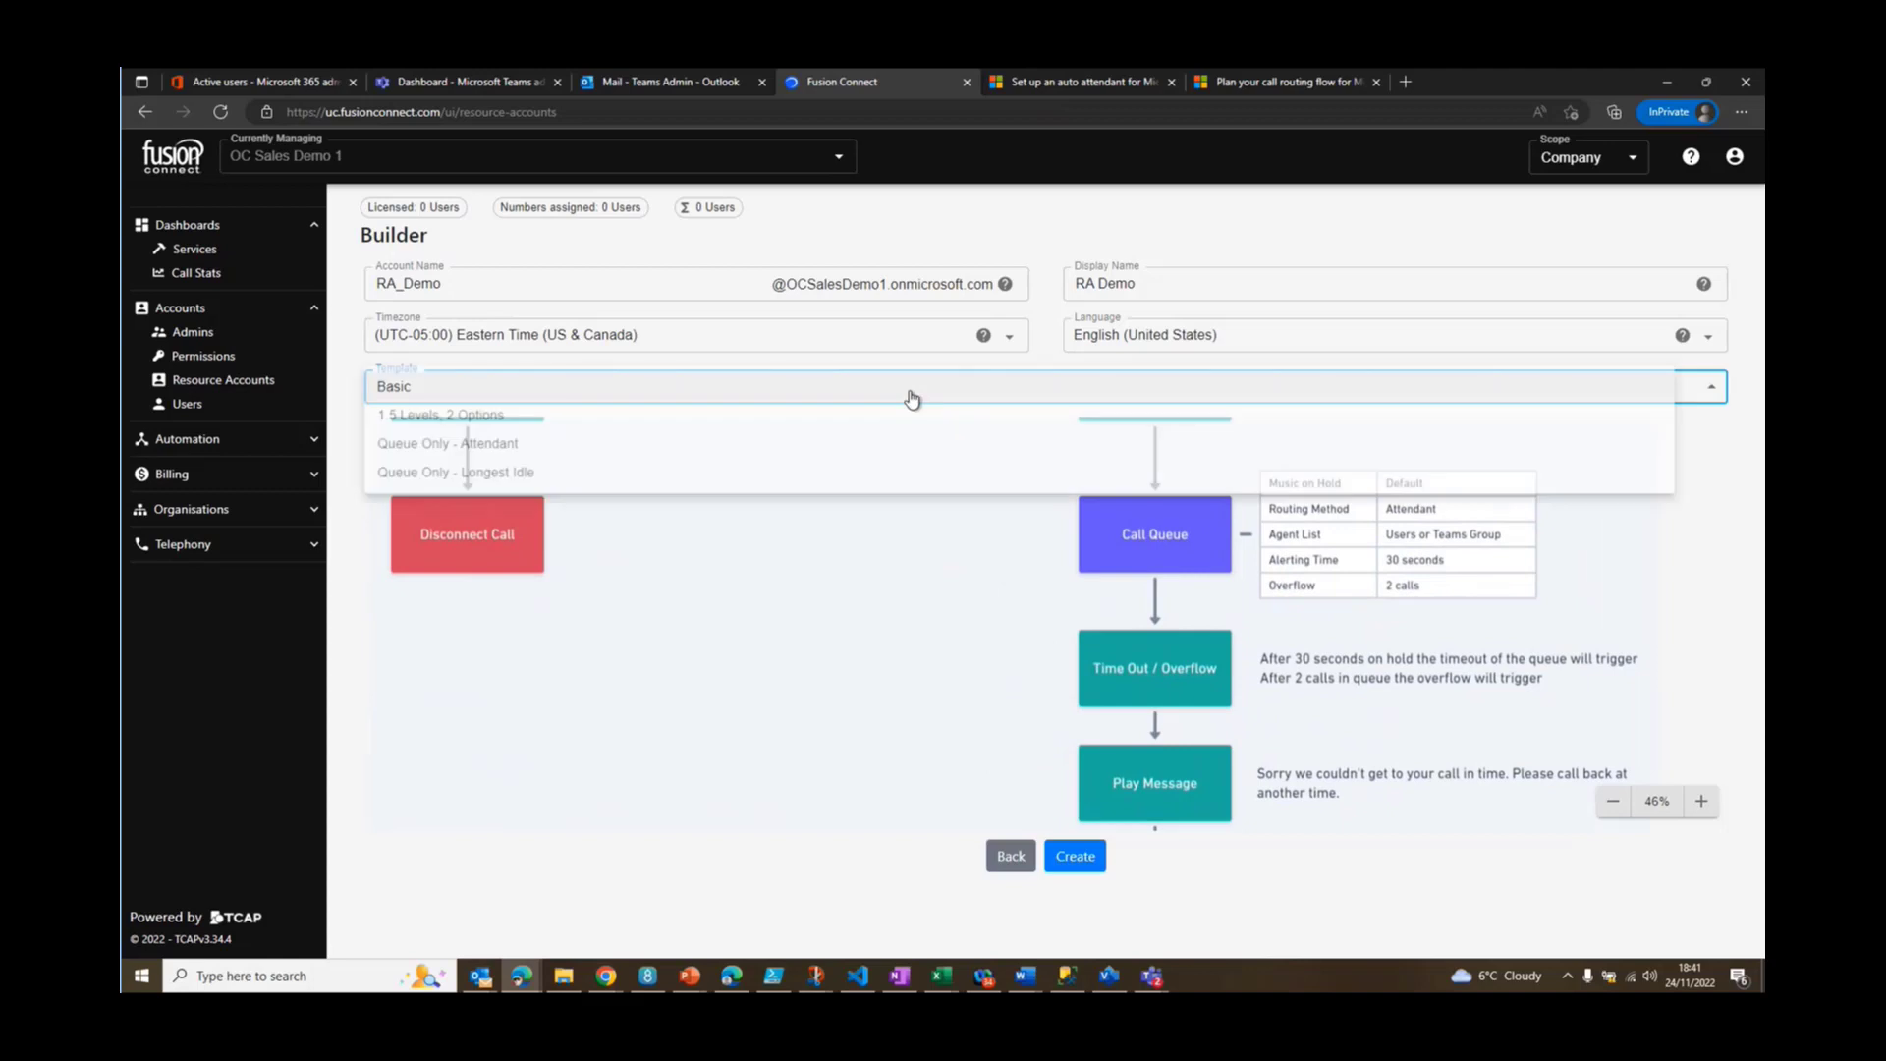
pyautogui.click(540, 451)
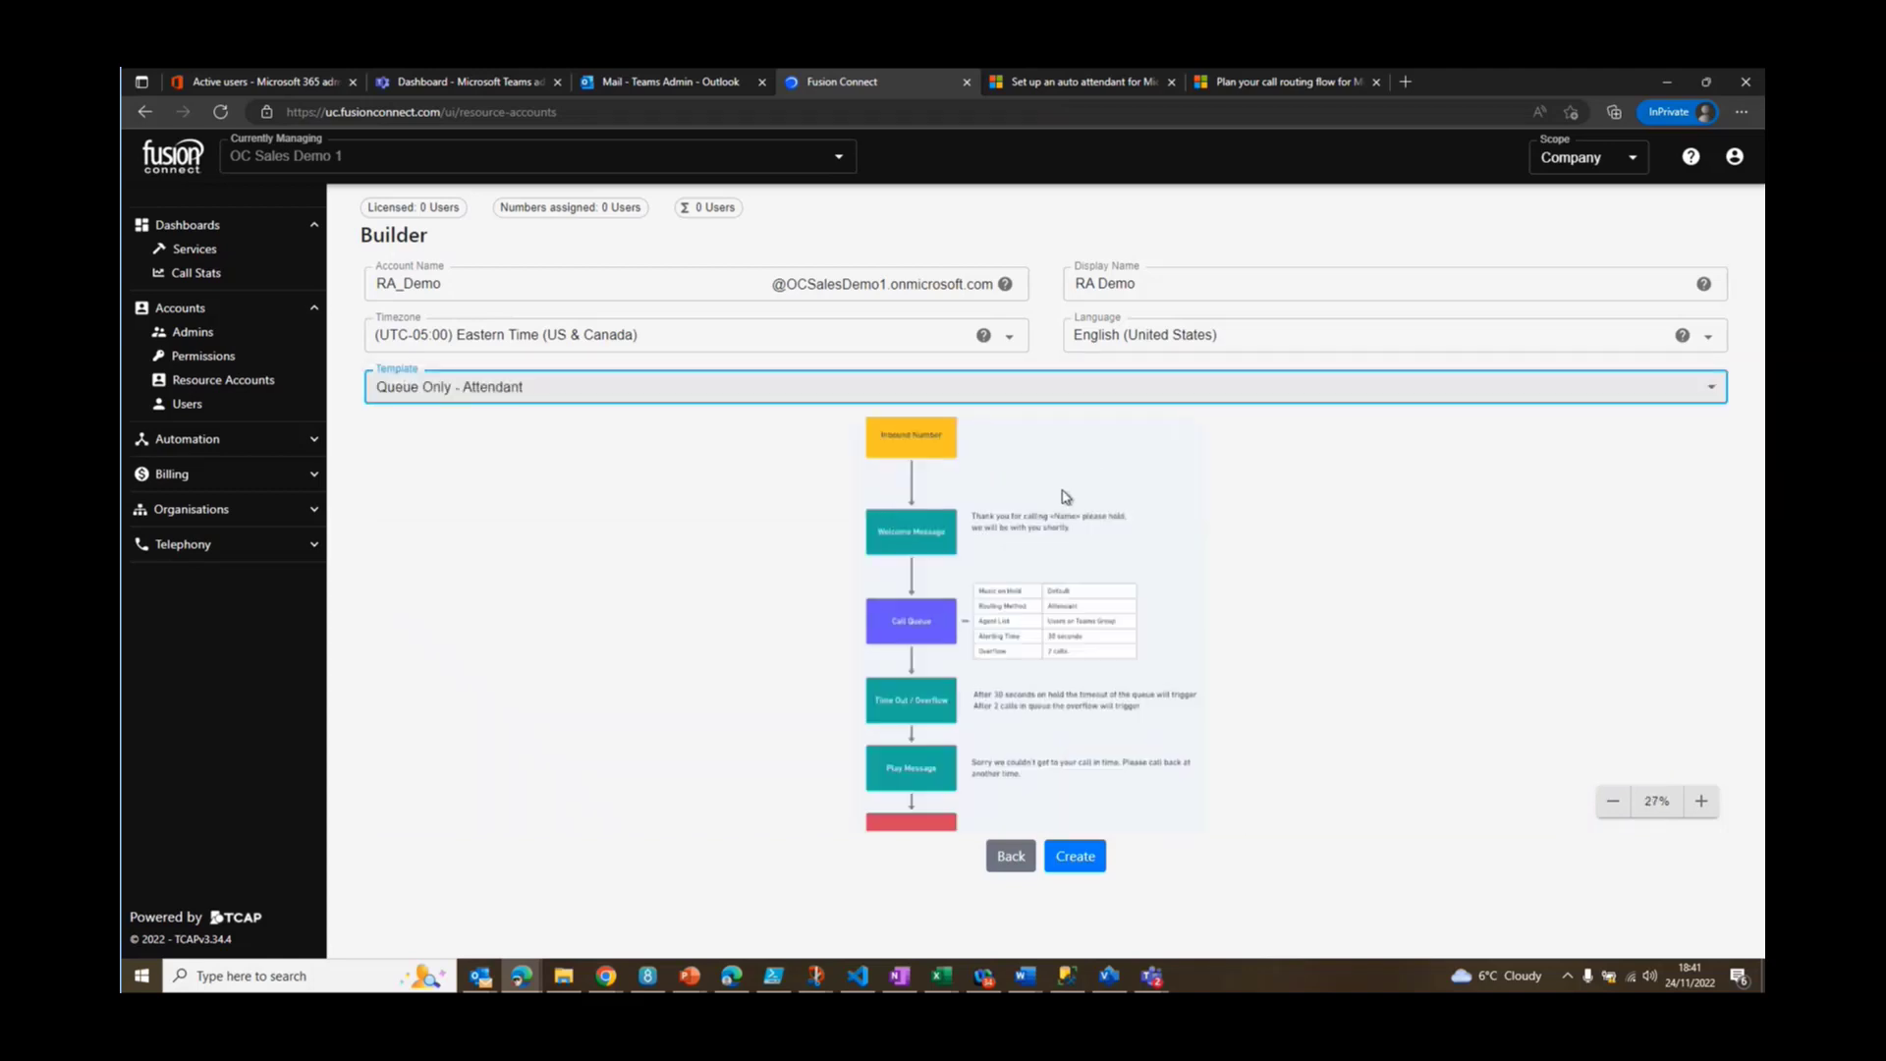
pyautogui.moveTo(1050, 491); pyautogui.dragTo(1146, 560)
pyautogui.scroll(1, 1309, 676)
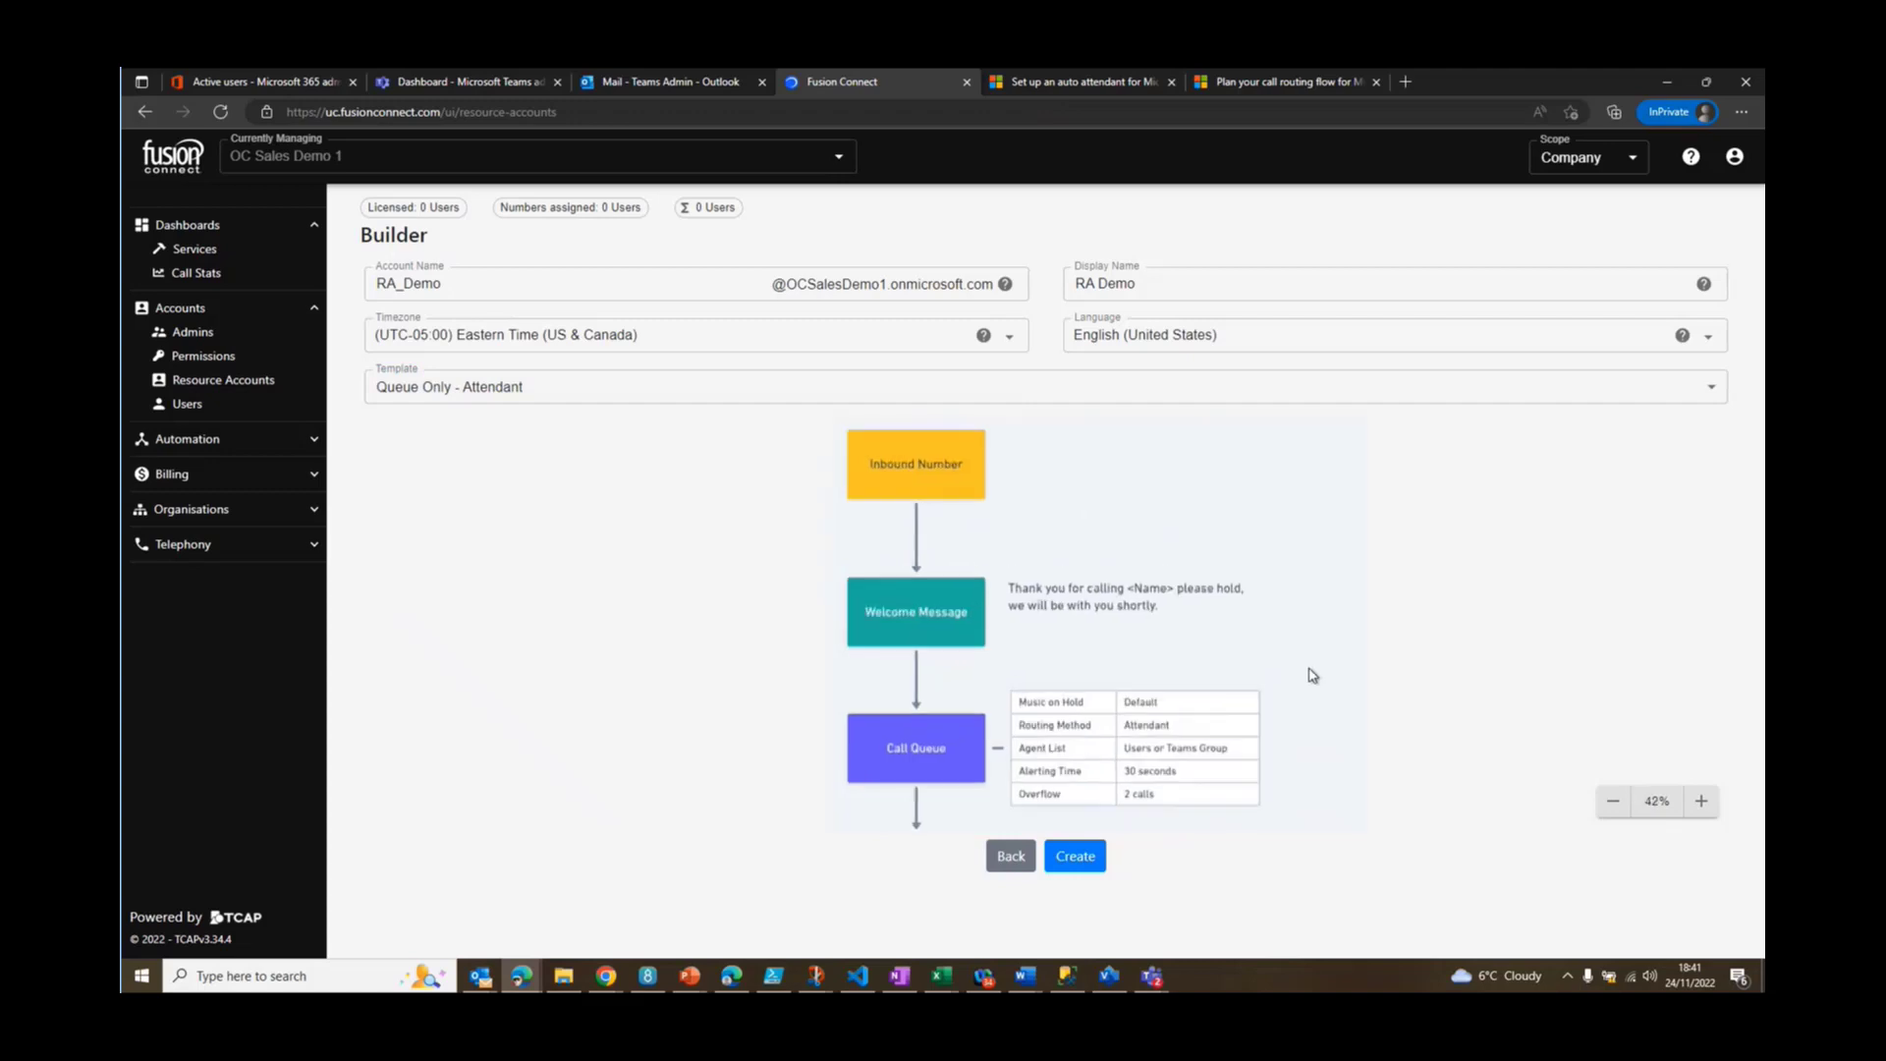
pyautogui.scroll(-2, 1140, 648)
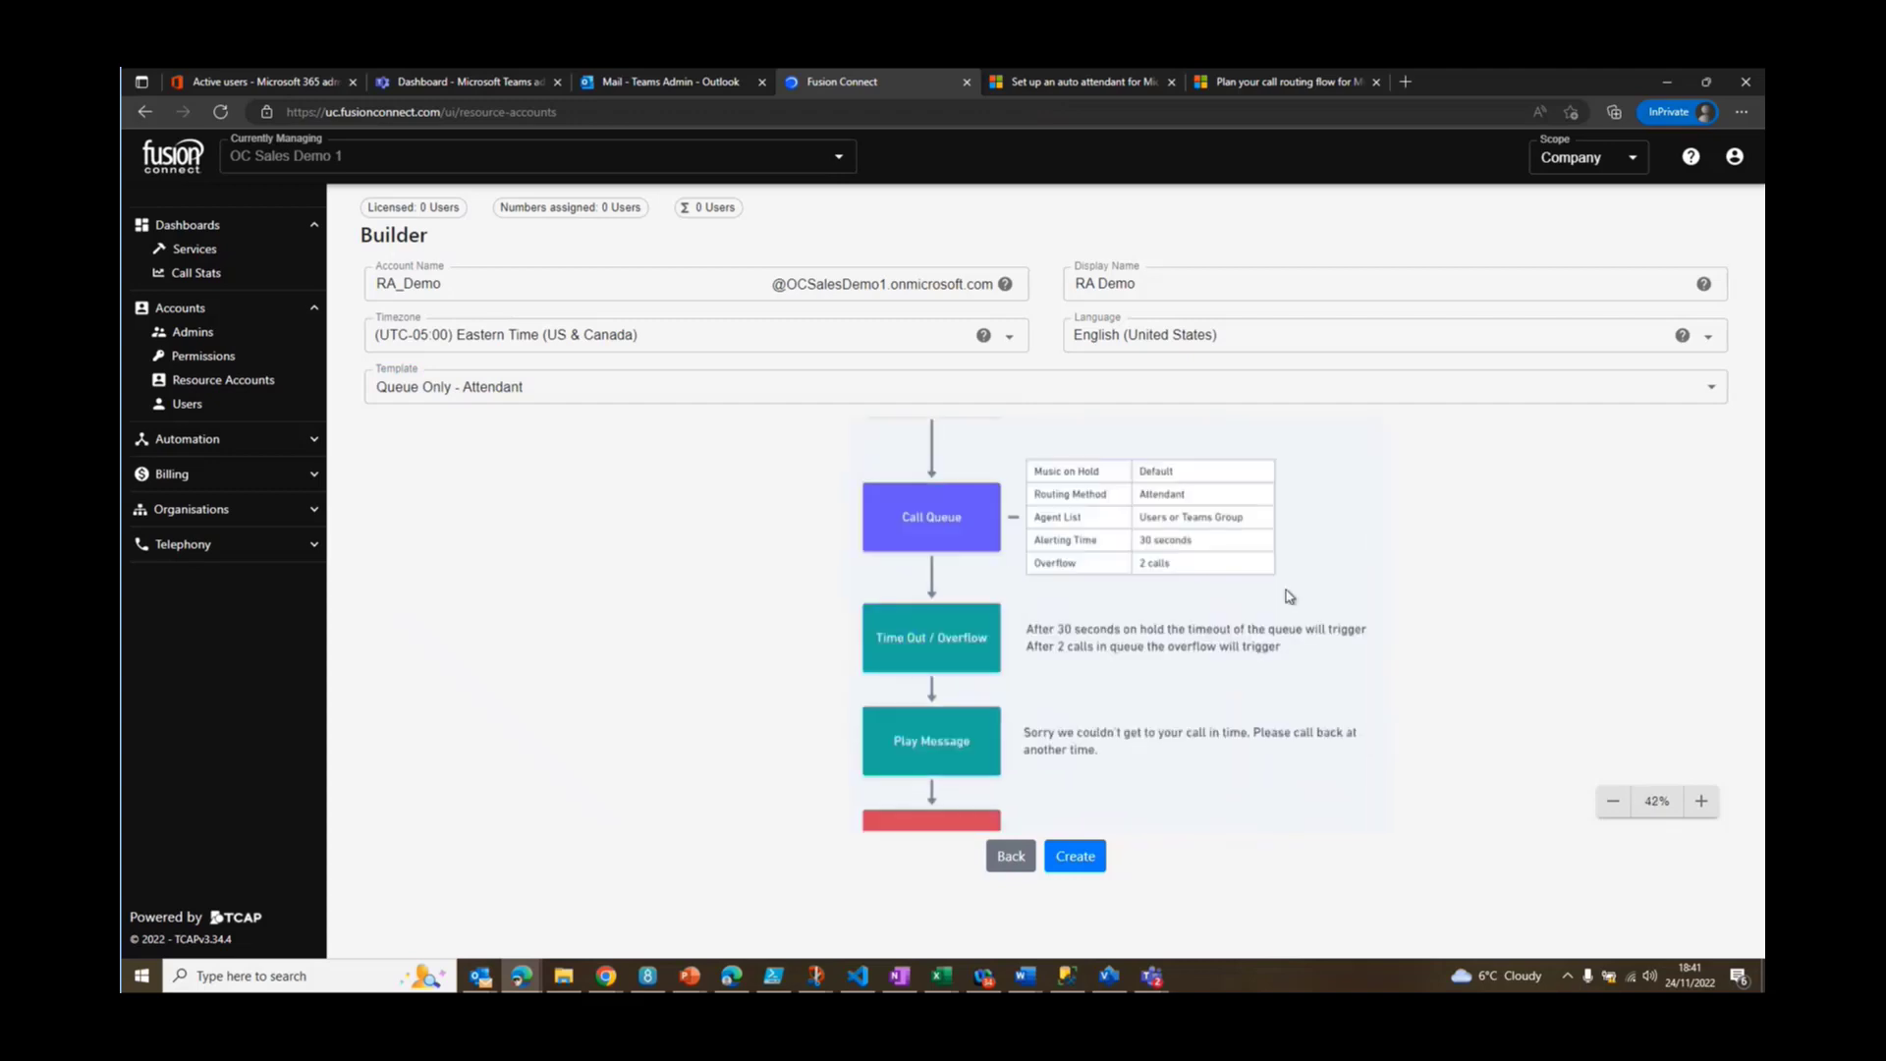
pyautogui.scroll(-2, 1219, 693)
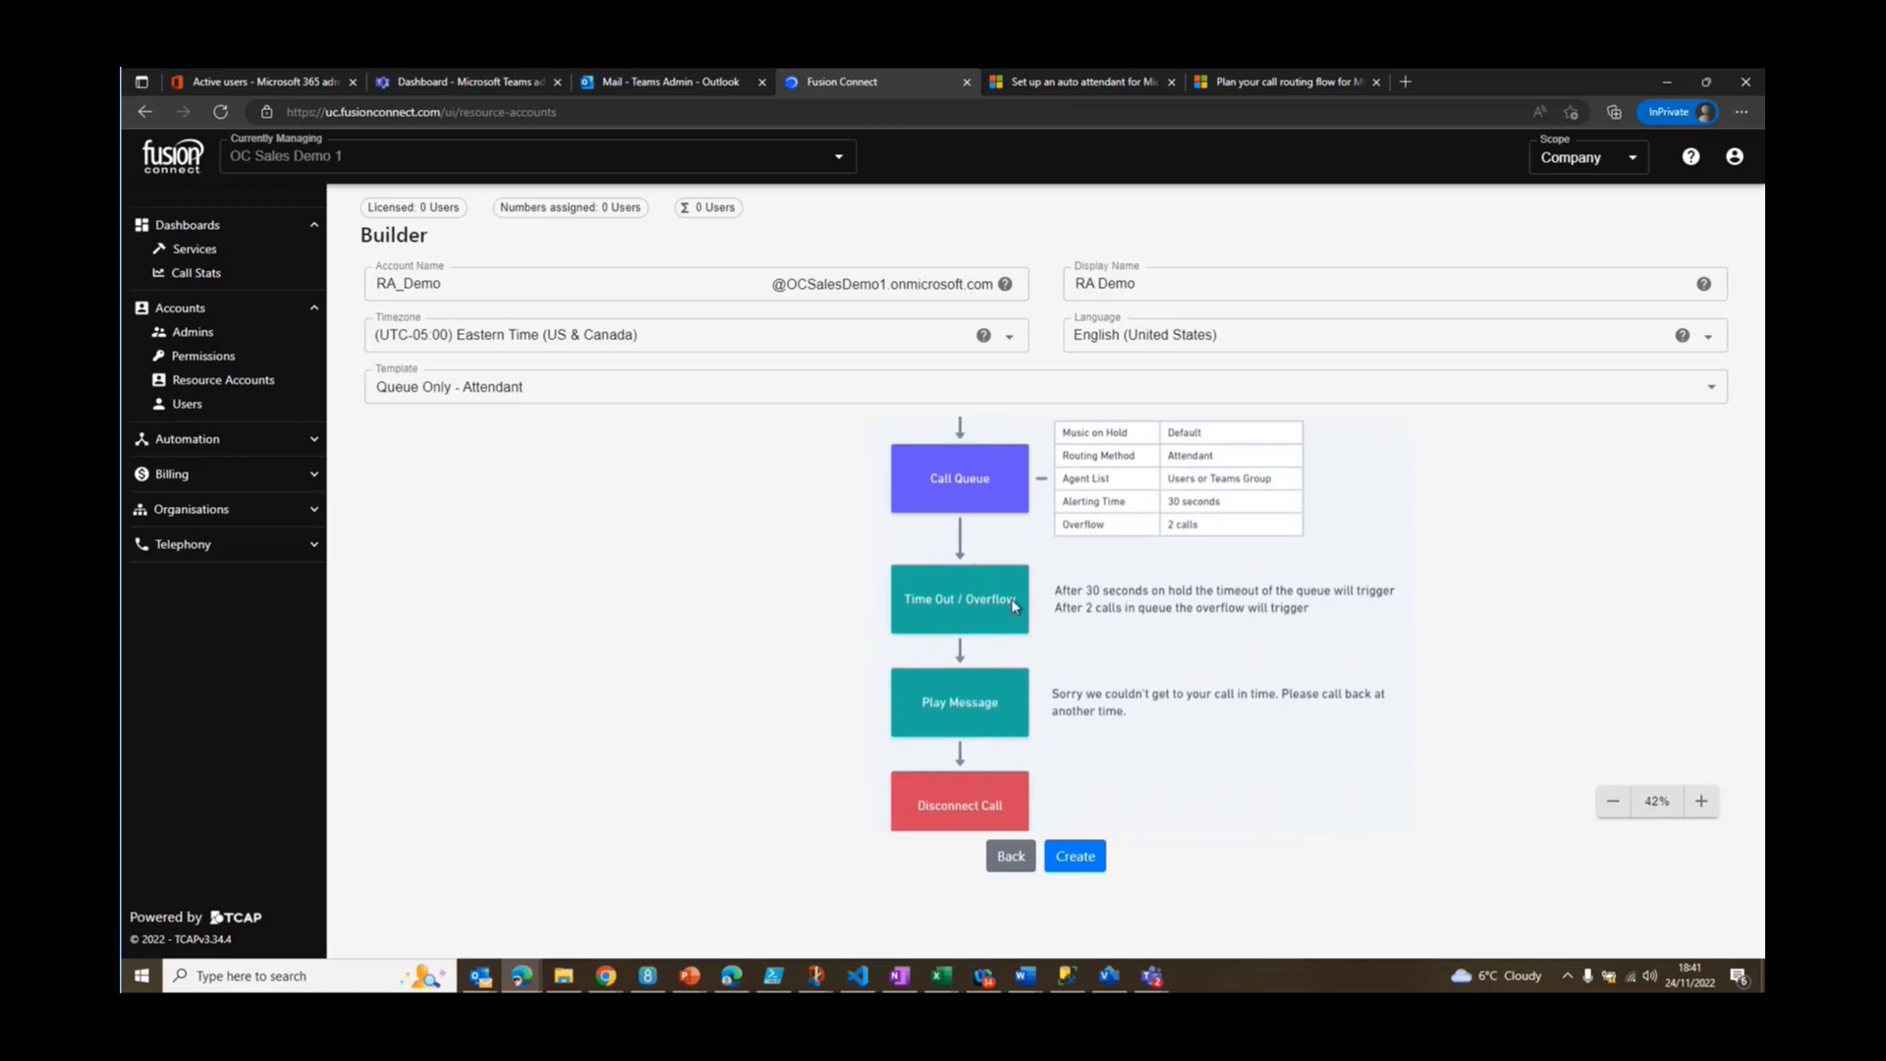
pyautogui.click(692, 395)
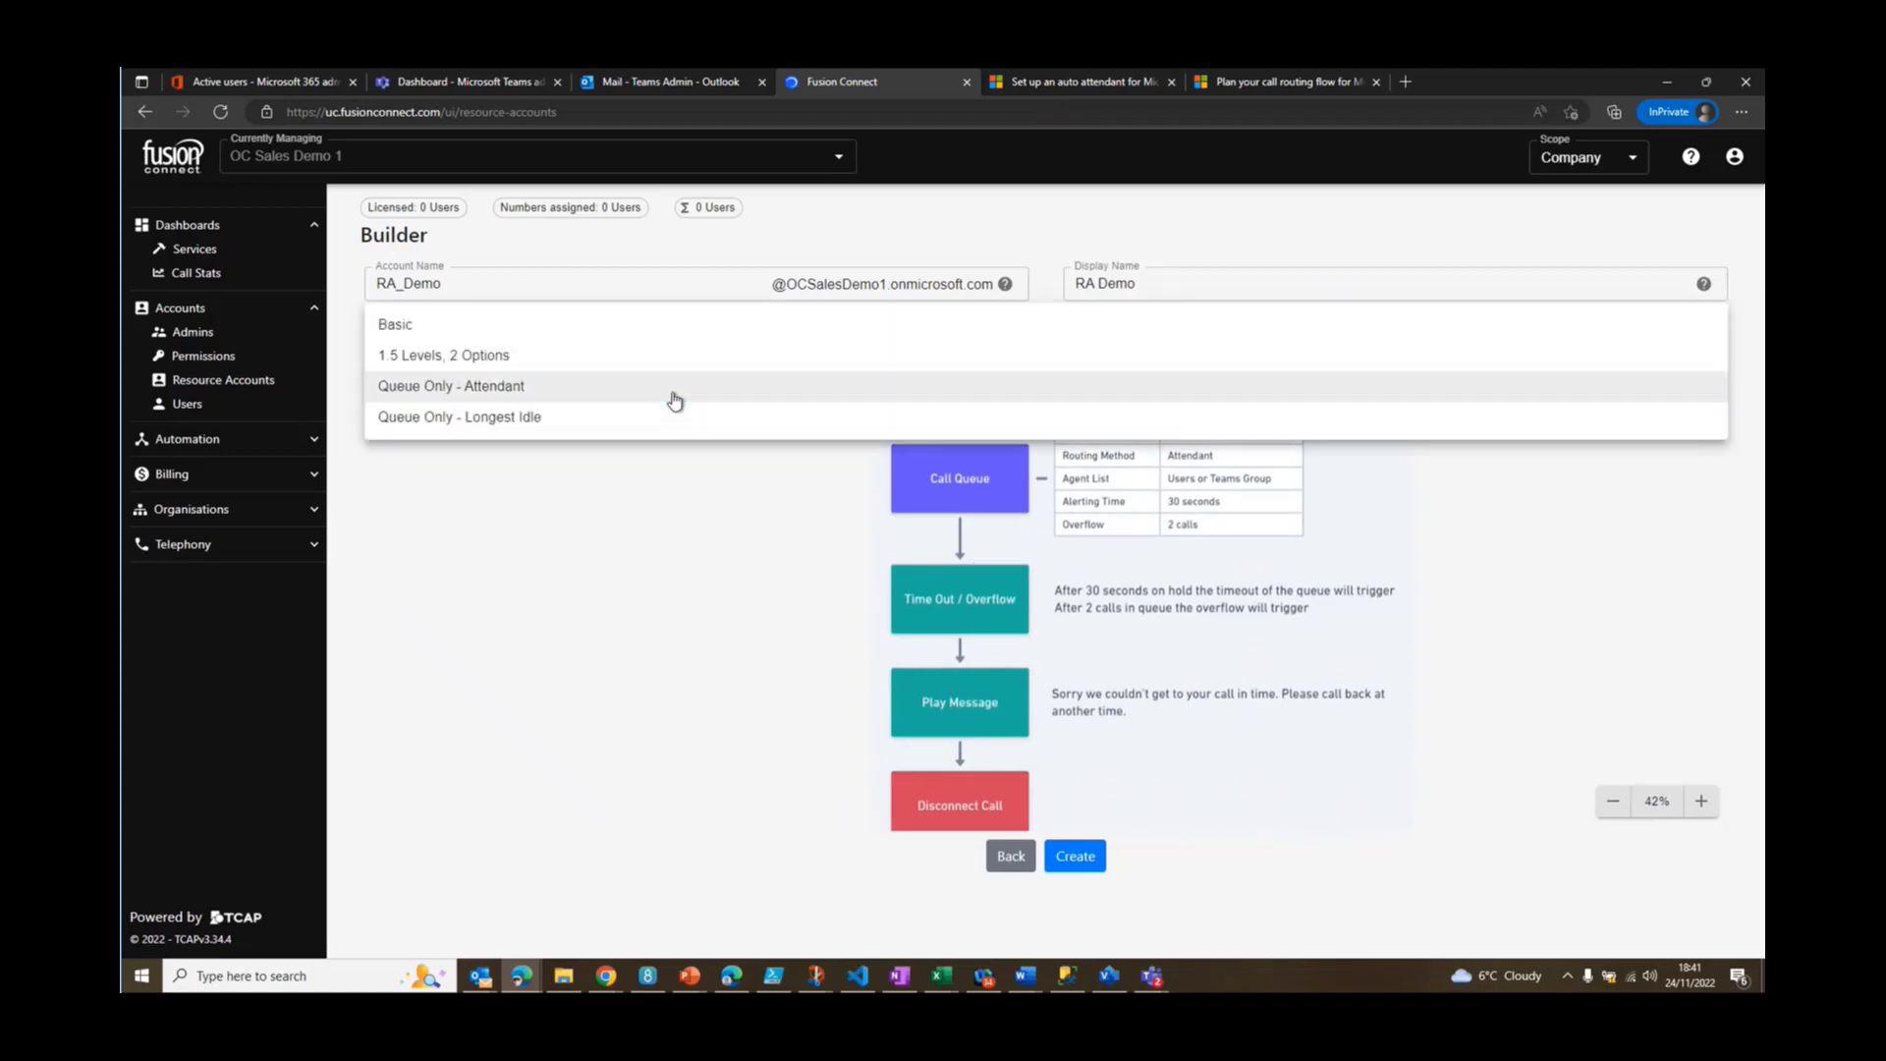
pyautogui.click(450, 333)
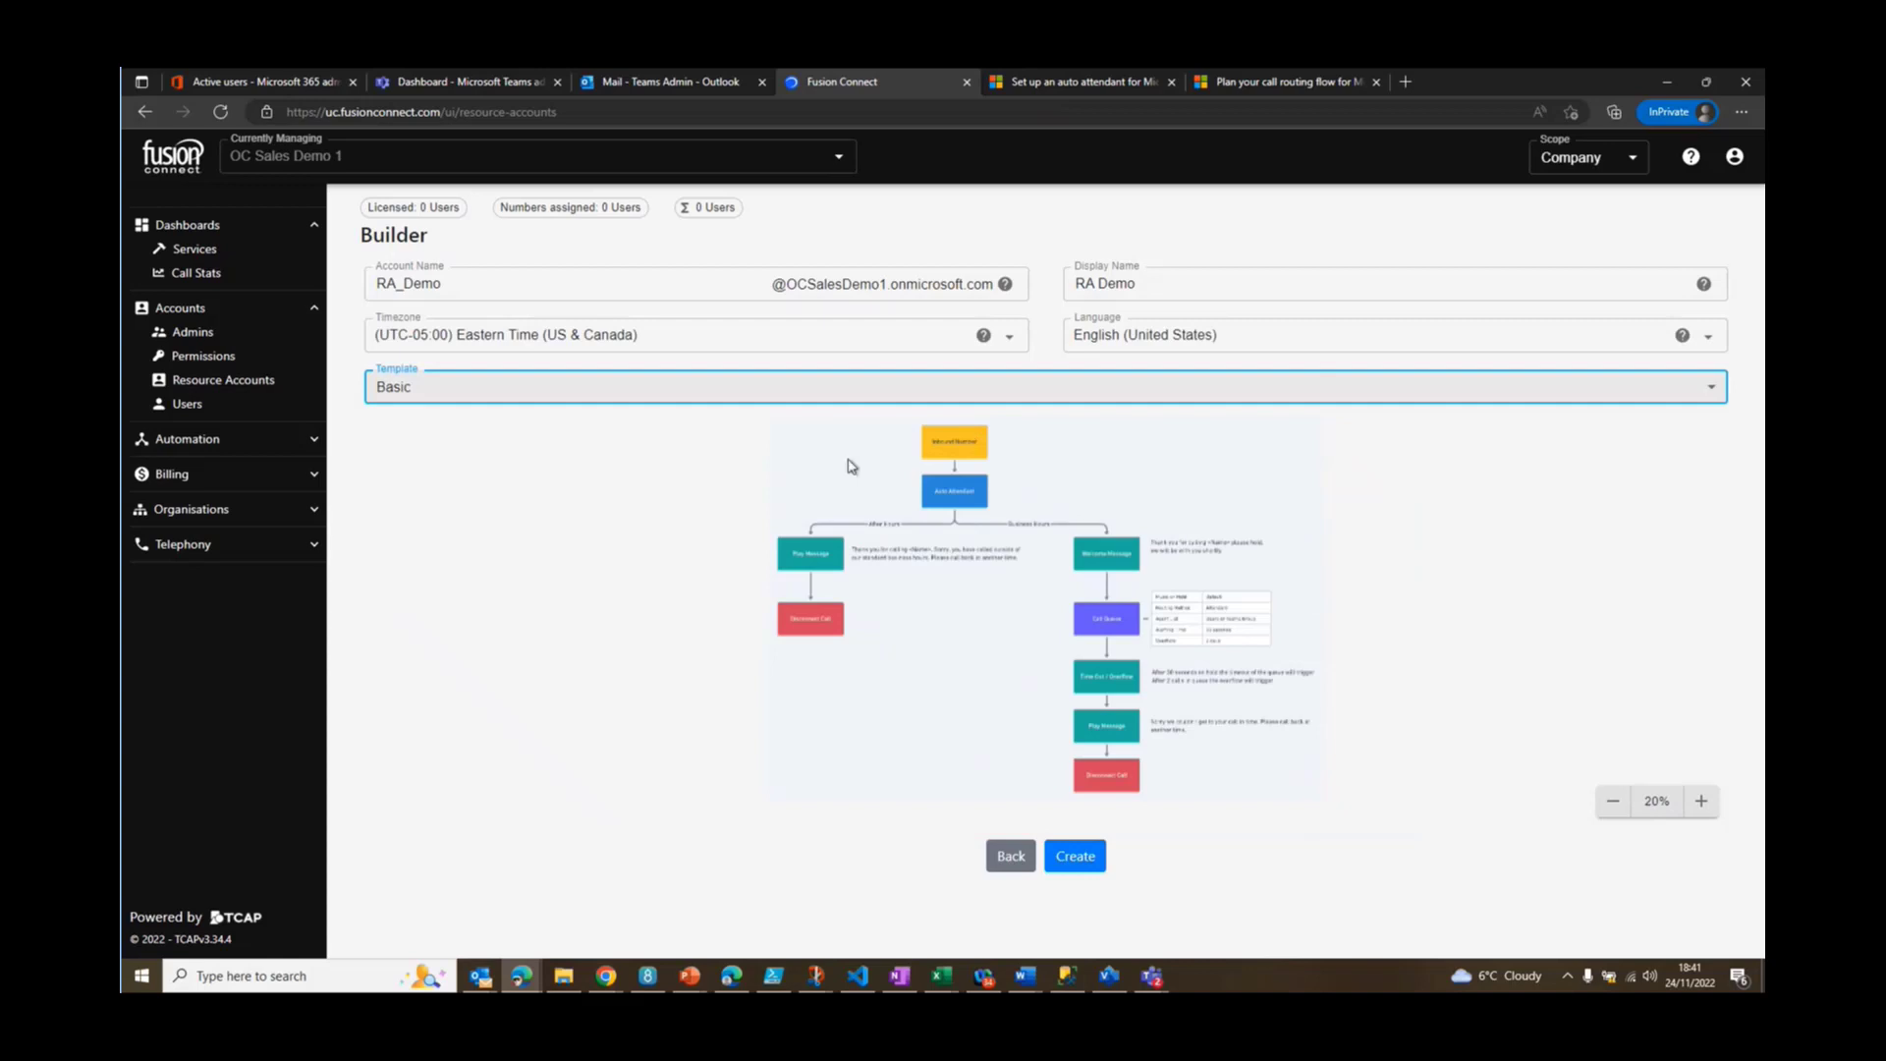
# Create the RA Demo Auto Attendant and Call Queue accounts and return to the Resource Accounts list
pyautogui.click(1088, 864)
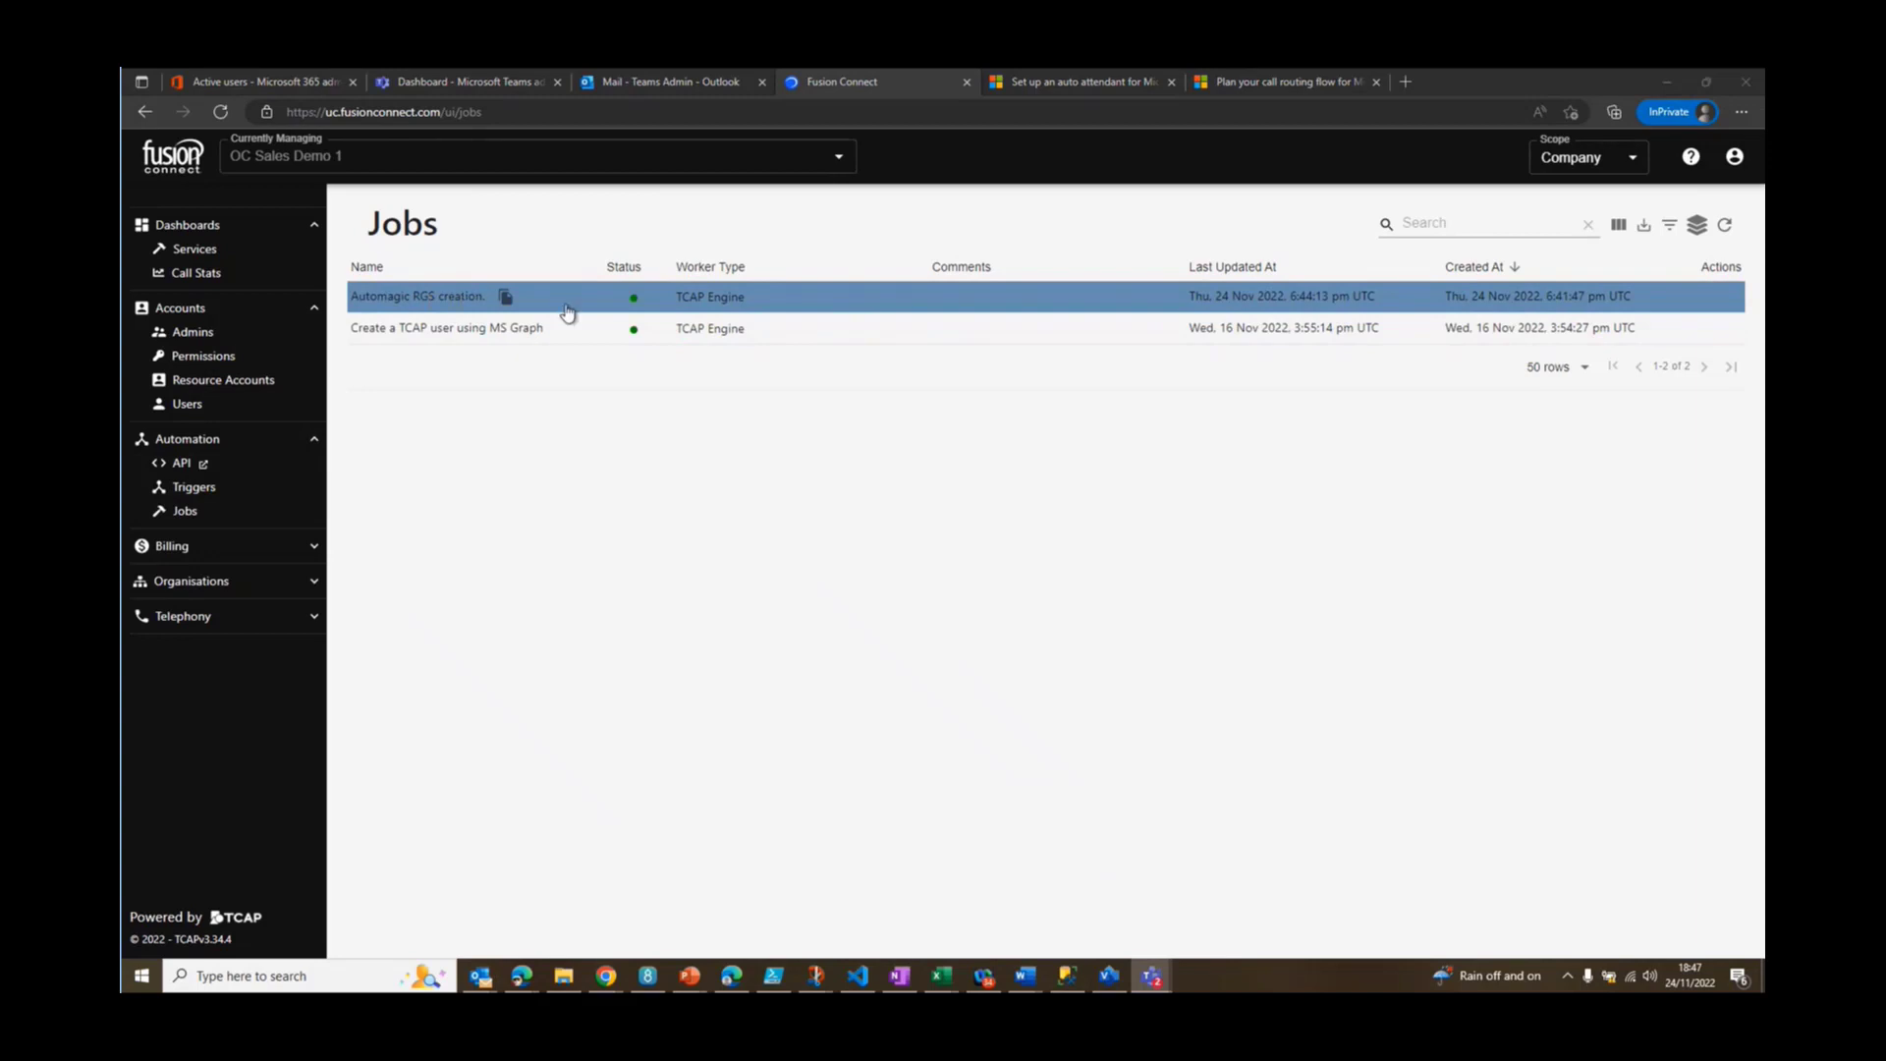
pyautogui.moveTo(638, 306)
pyautogui.click(223, 382)
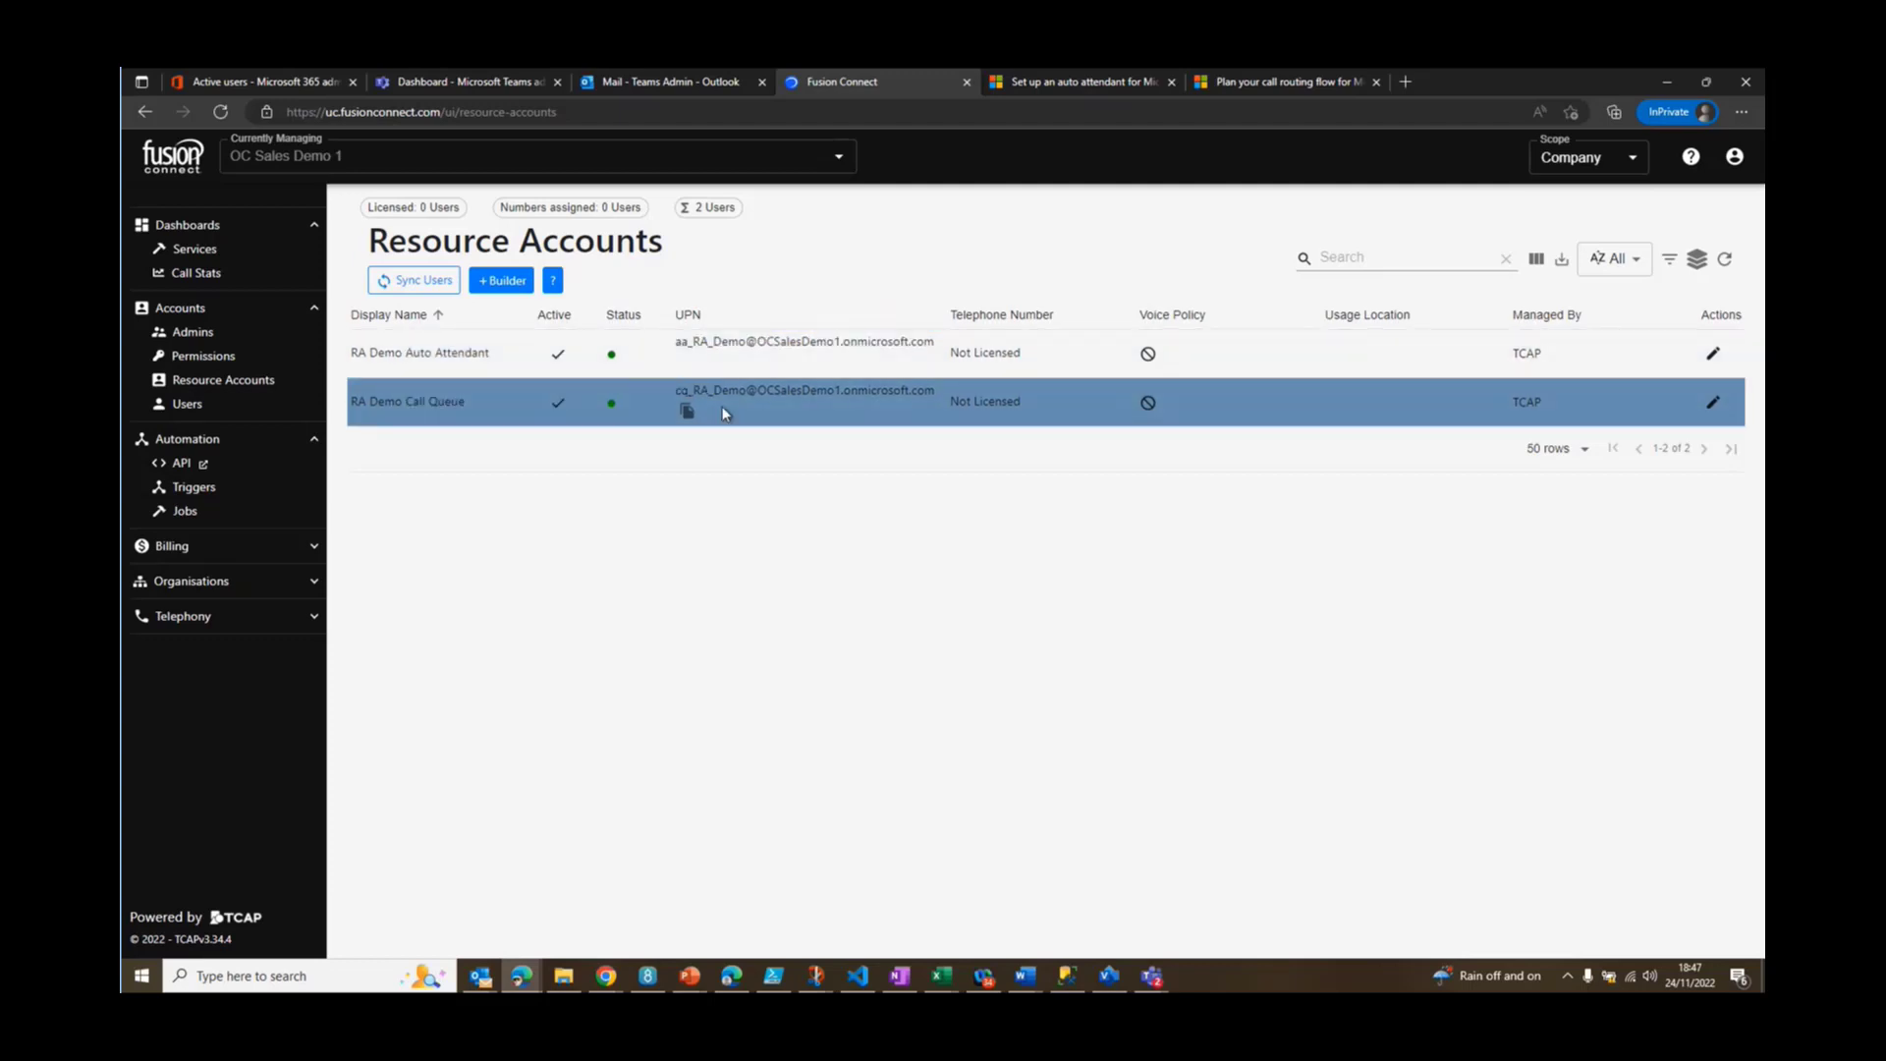
# Edit the RA Demo Auto Attendant's call flow greeting to read 'Welcome to Fusion Connect'
pyautogui.click(462, 86)
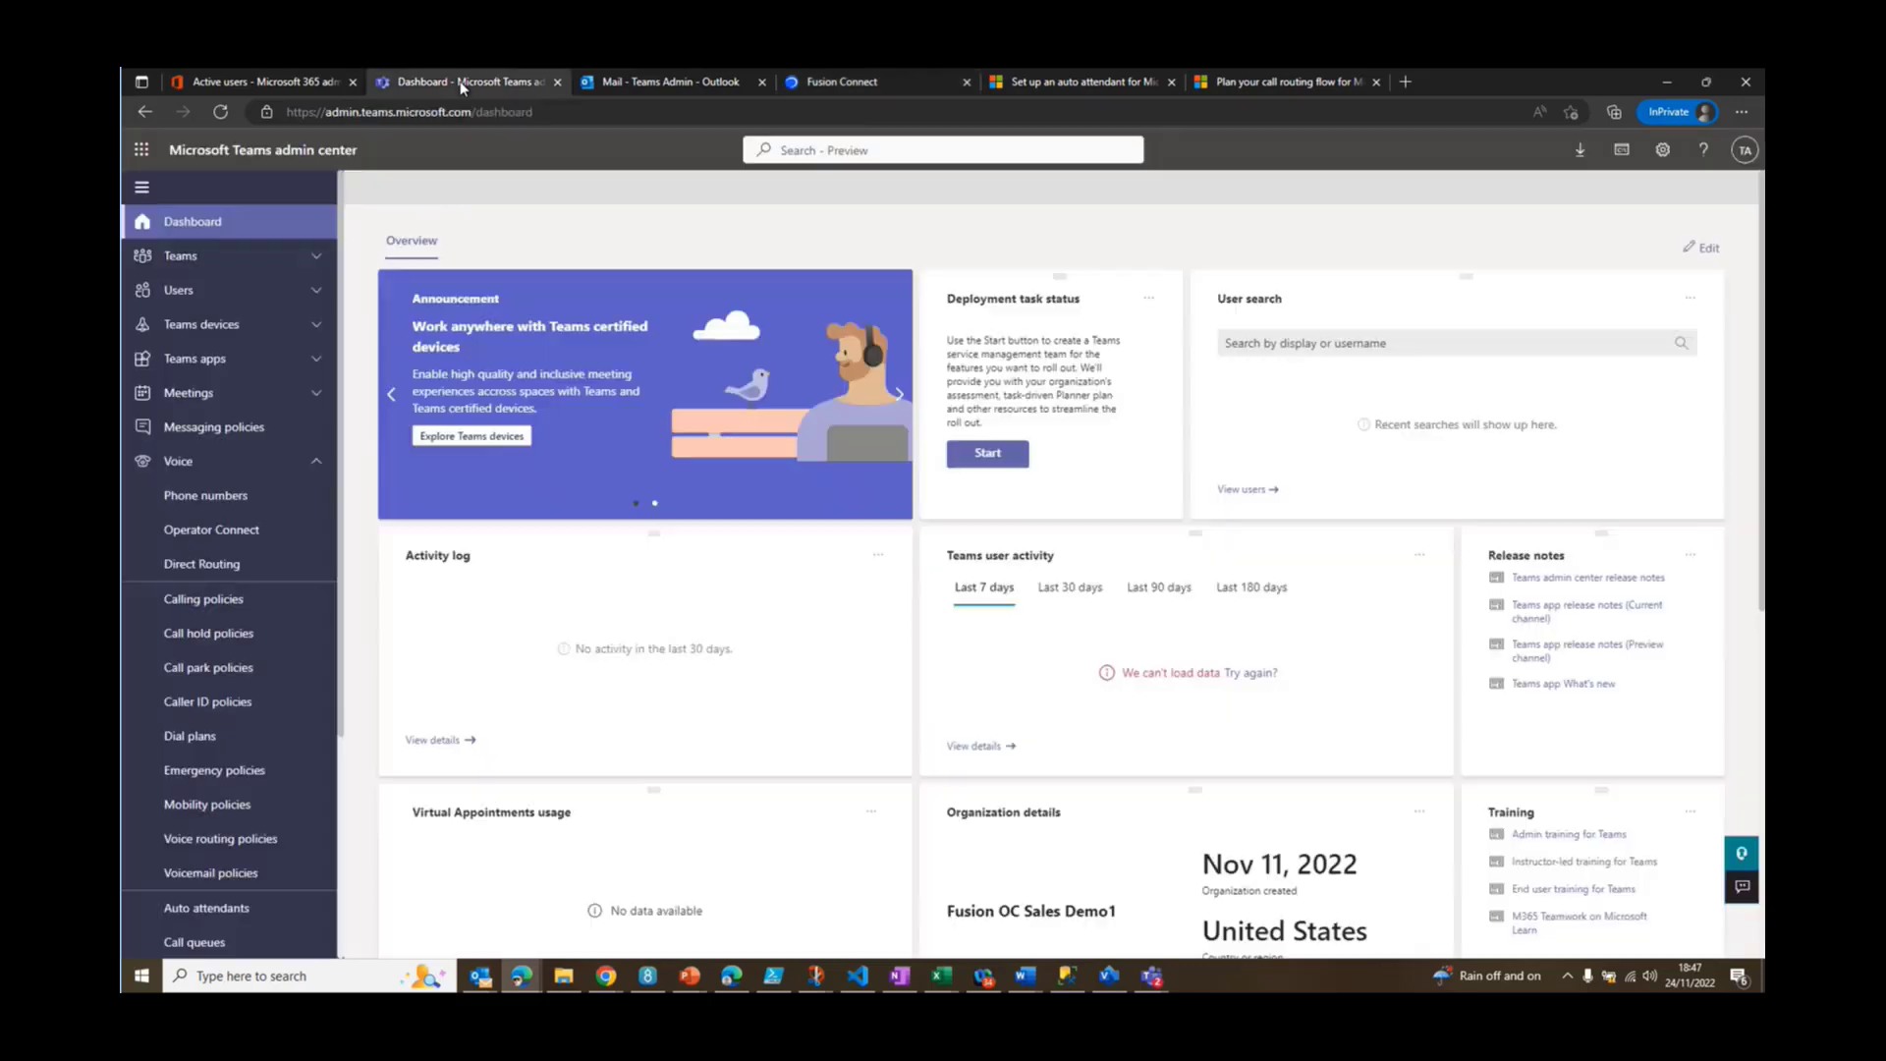
pyautogui.scroll(-3, 288, 694)
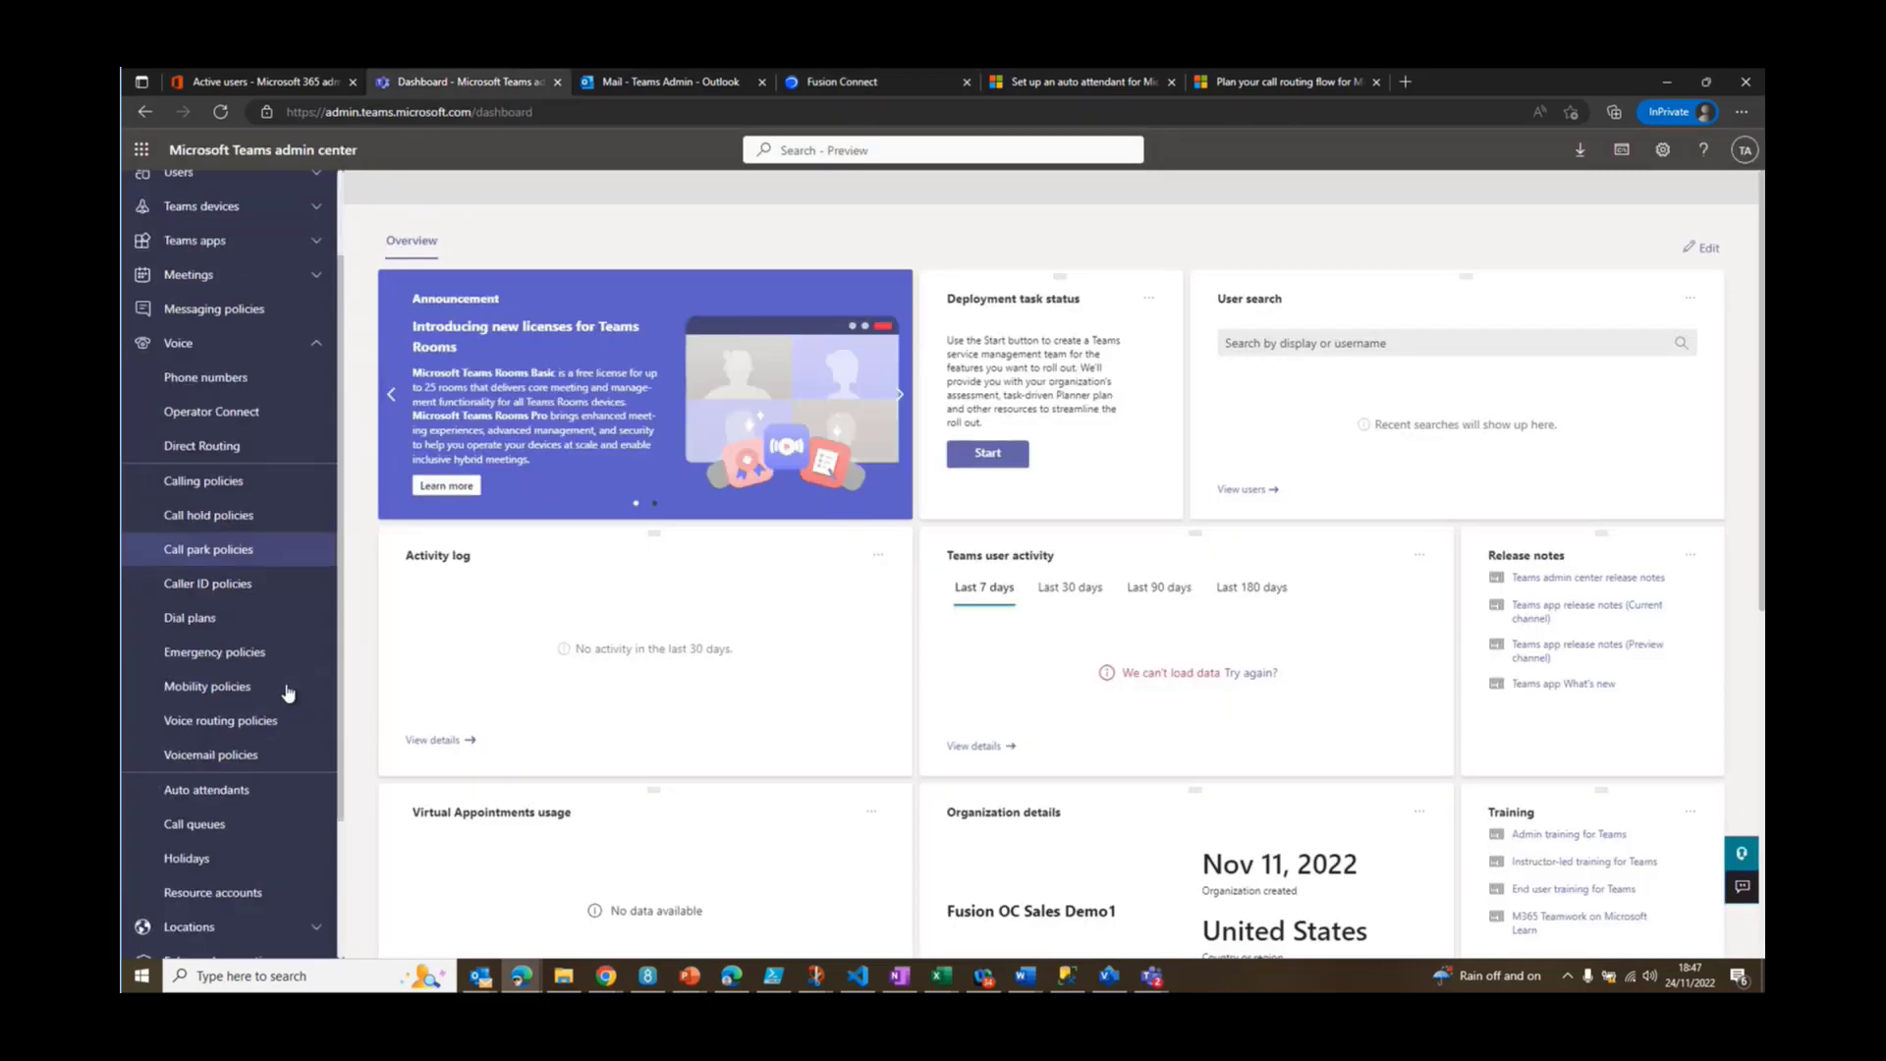
pyautogui.click(246, 792)
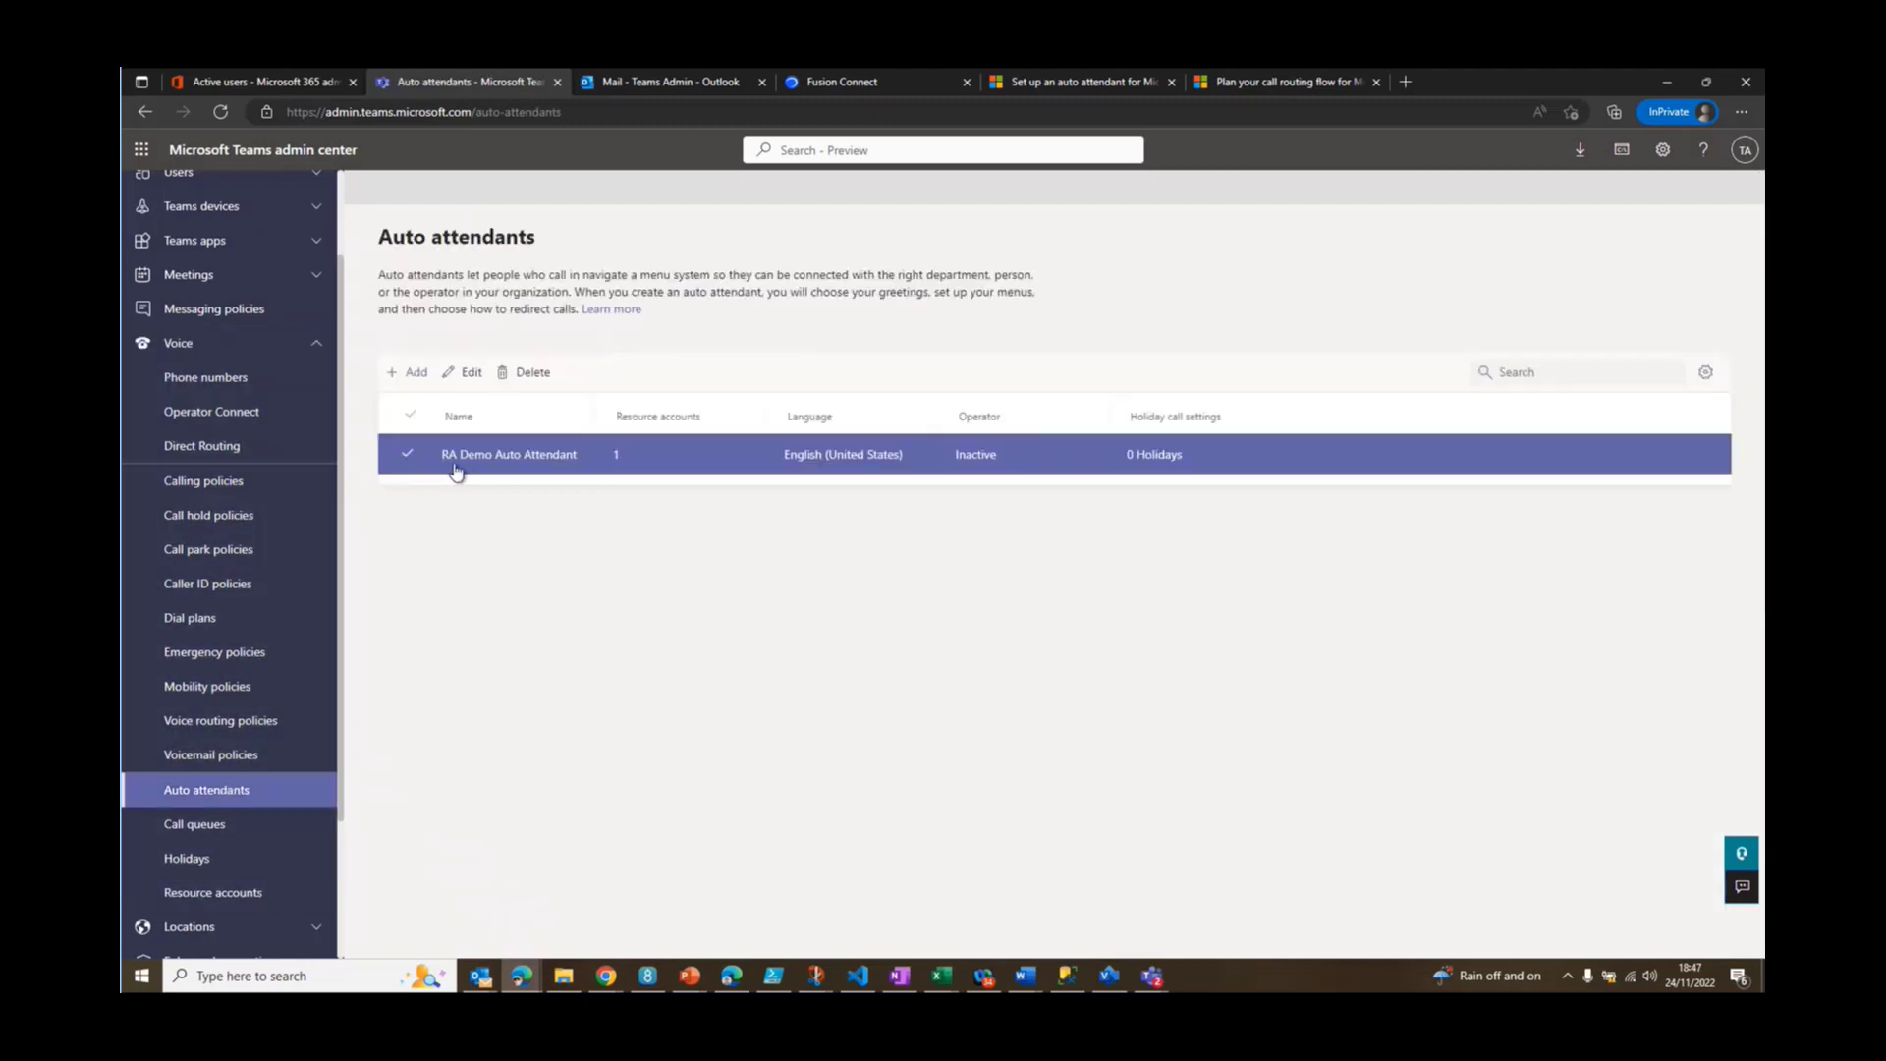
pyautogui.click(468, 372)
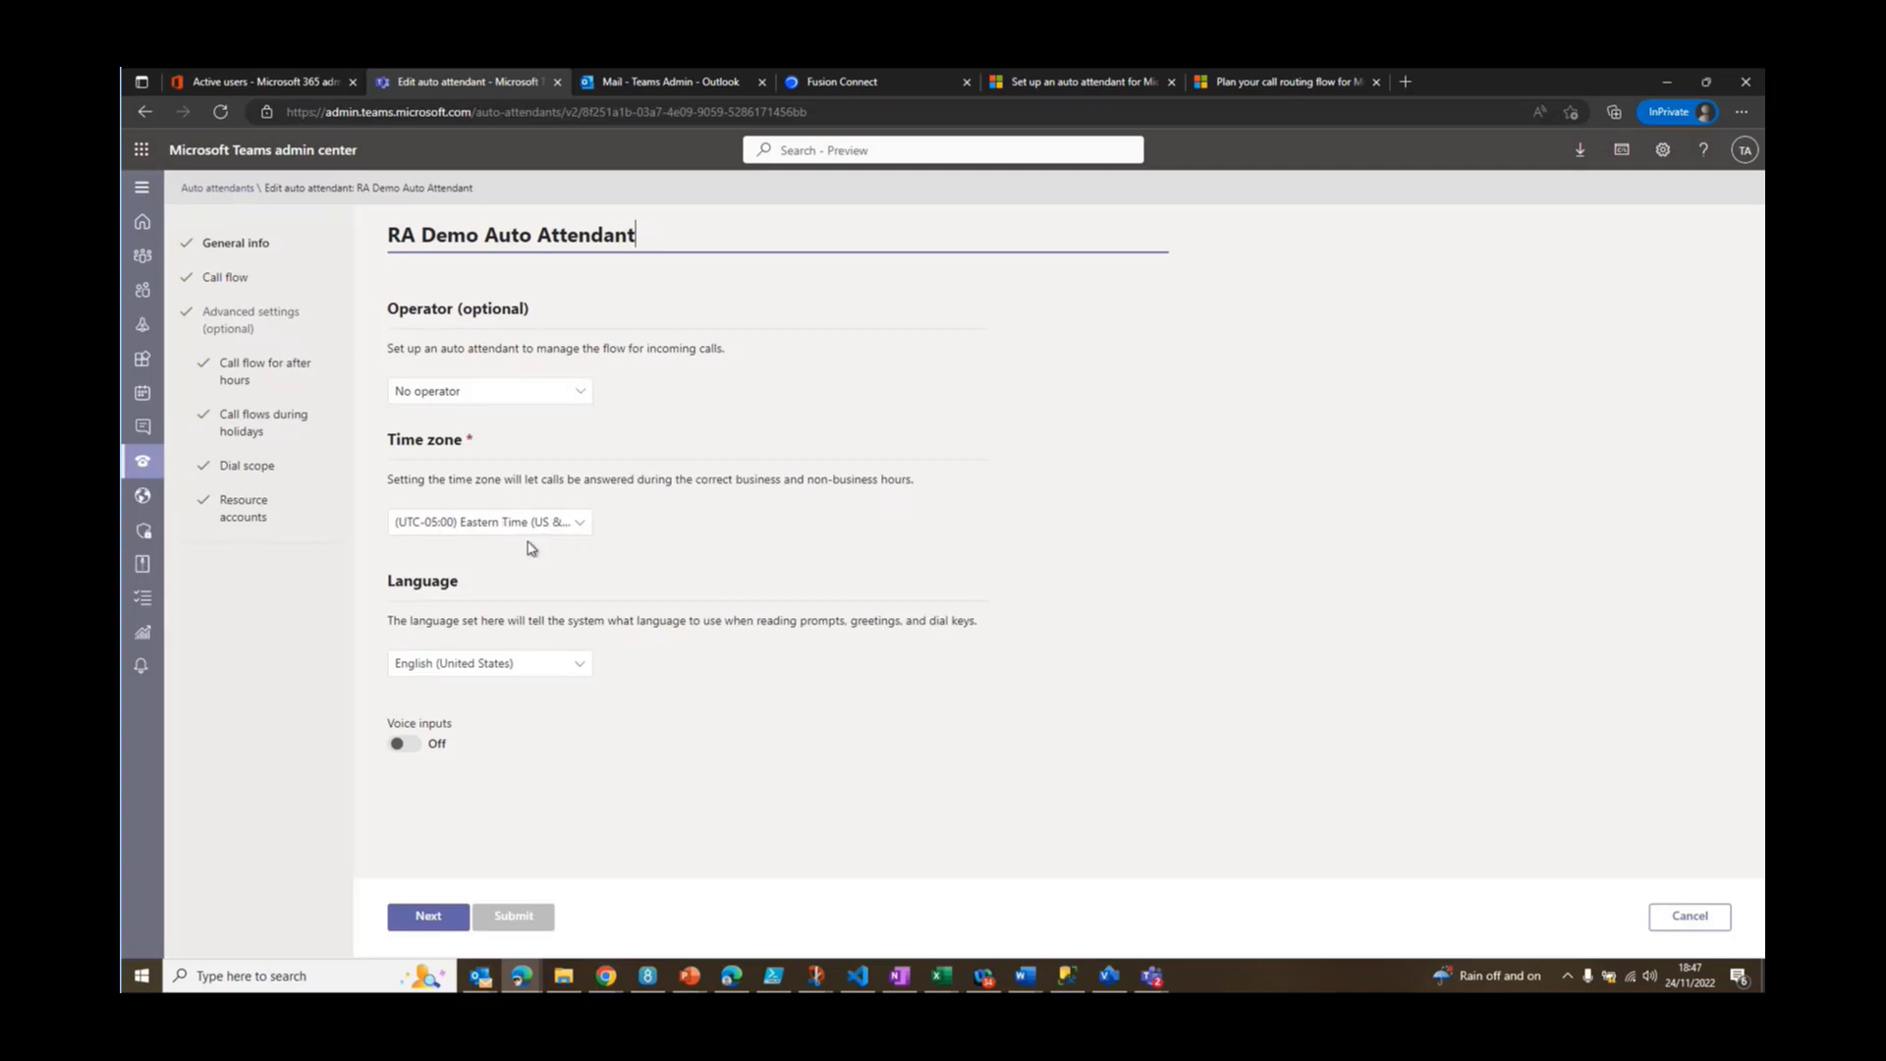
pyautogui.click(429, 919)
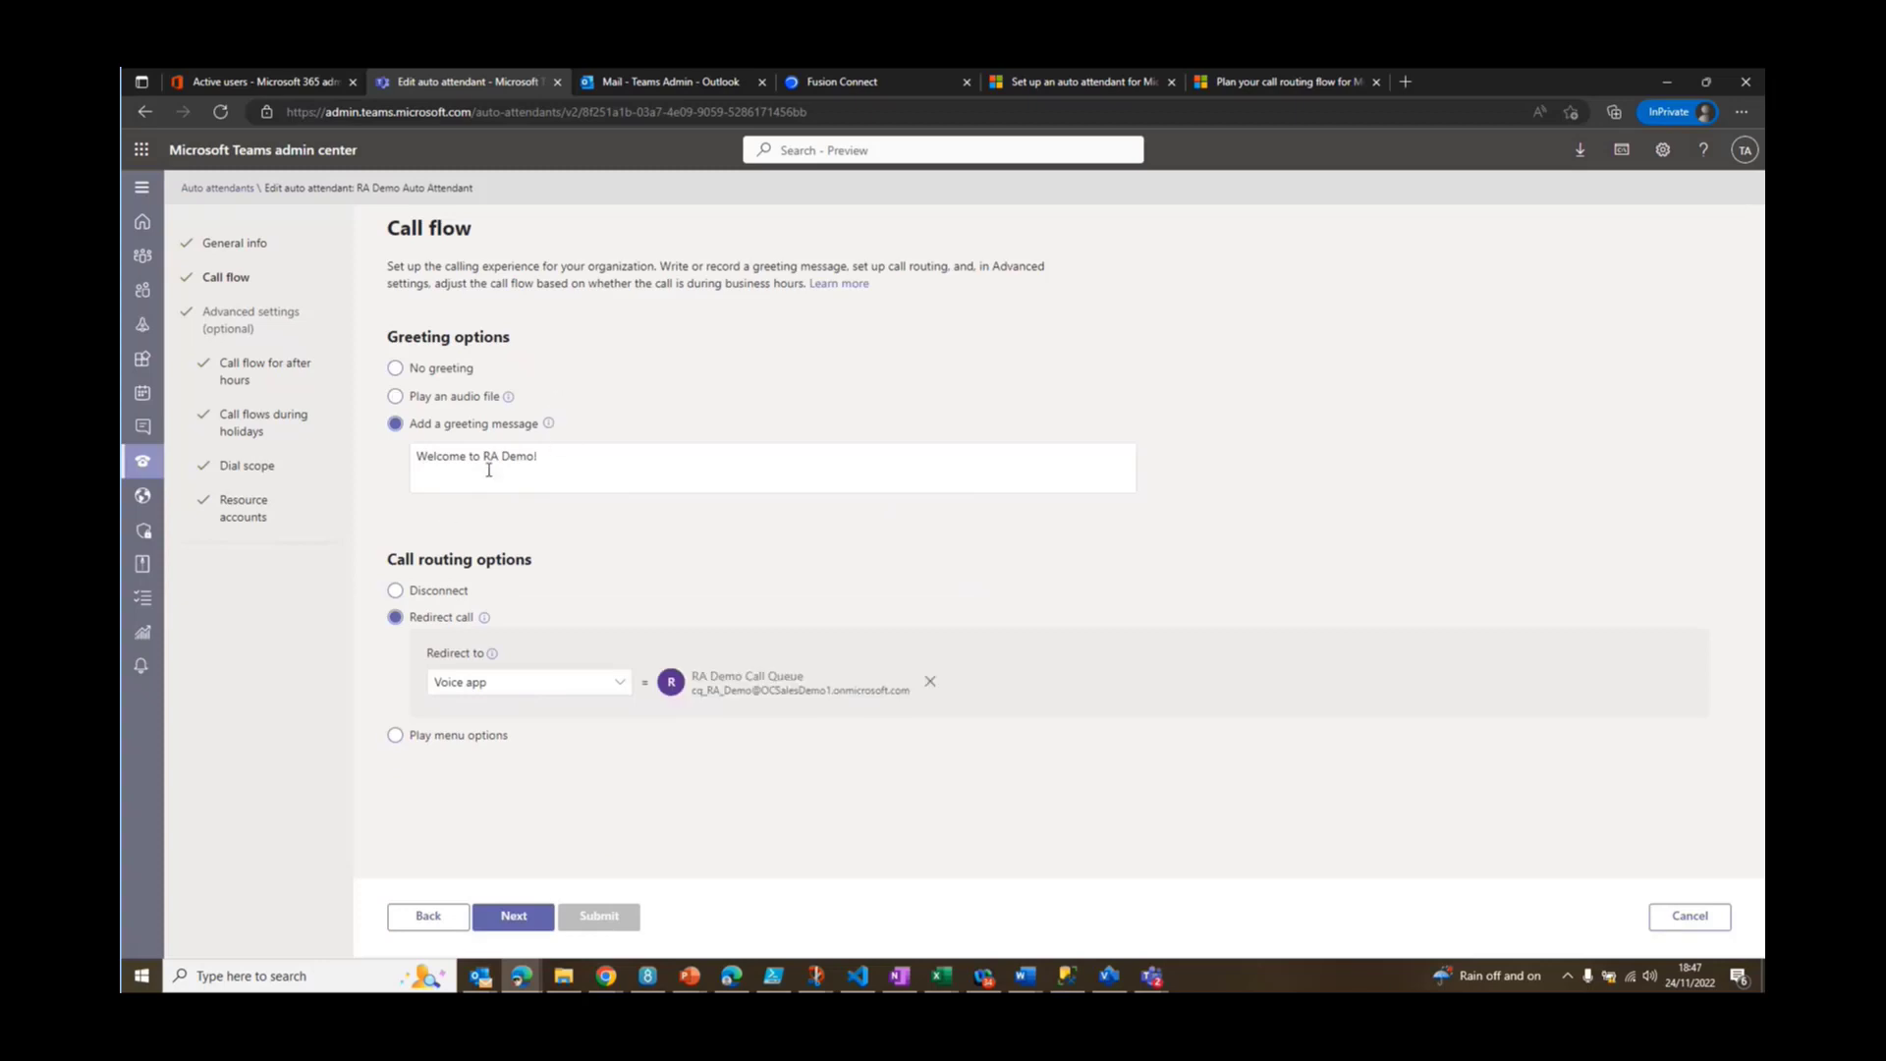
pyautogui.moveTo(485, 460); pyautogui.dragTo(818, 478)
pyautogui.write('Fuss')
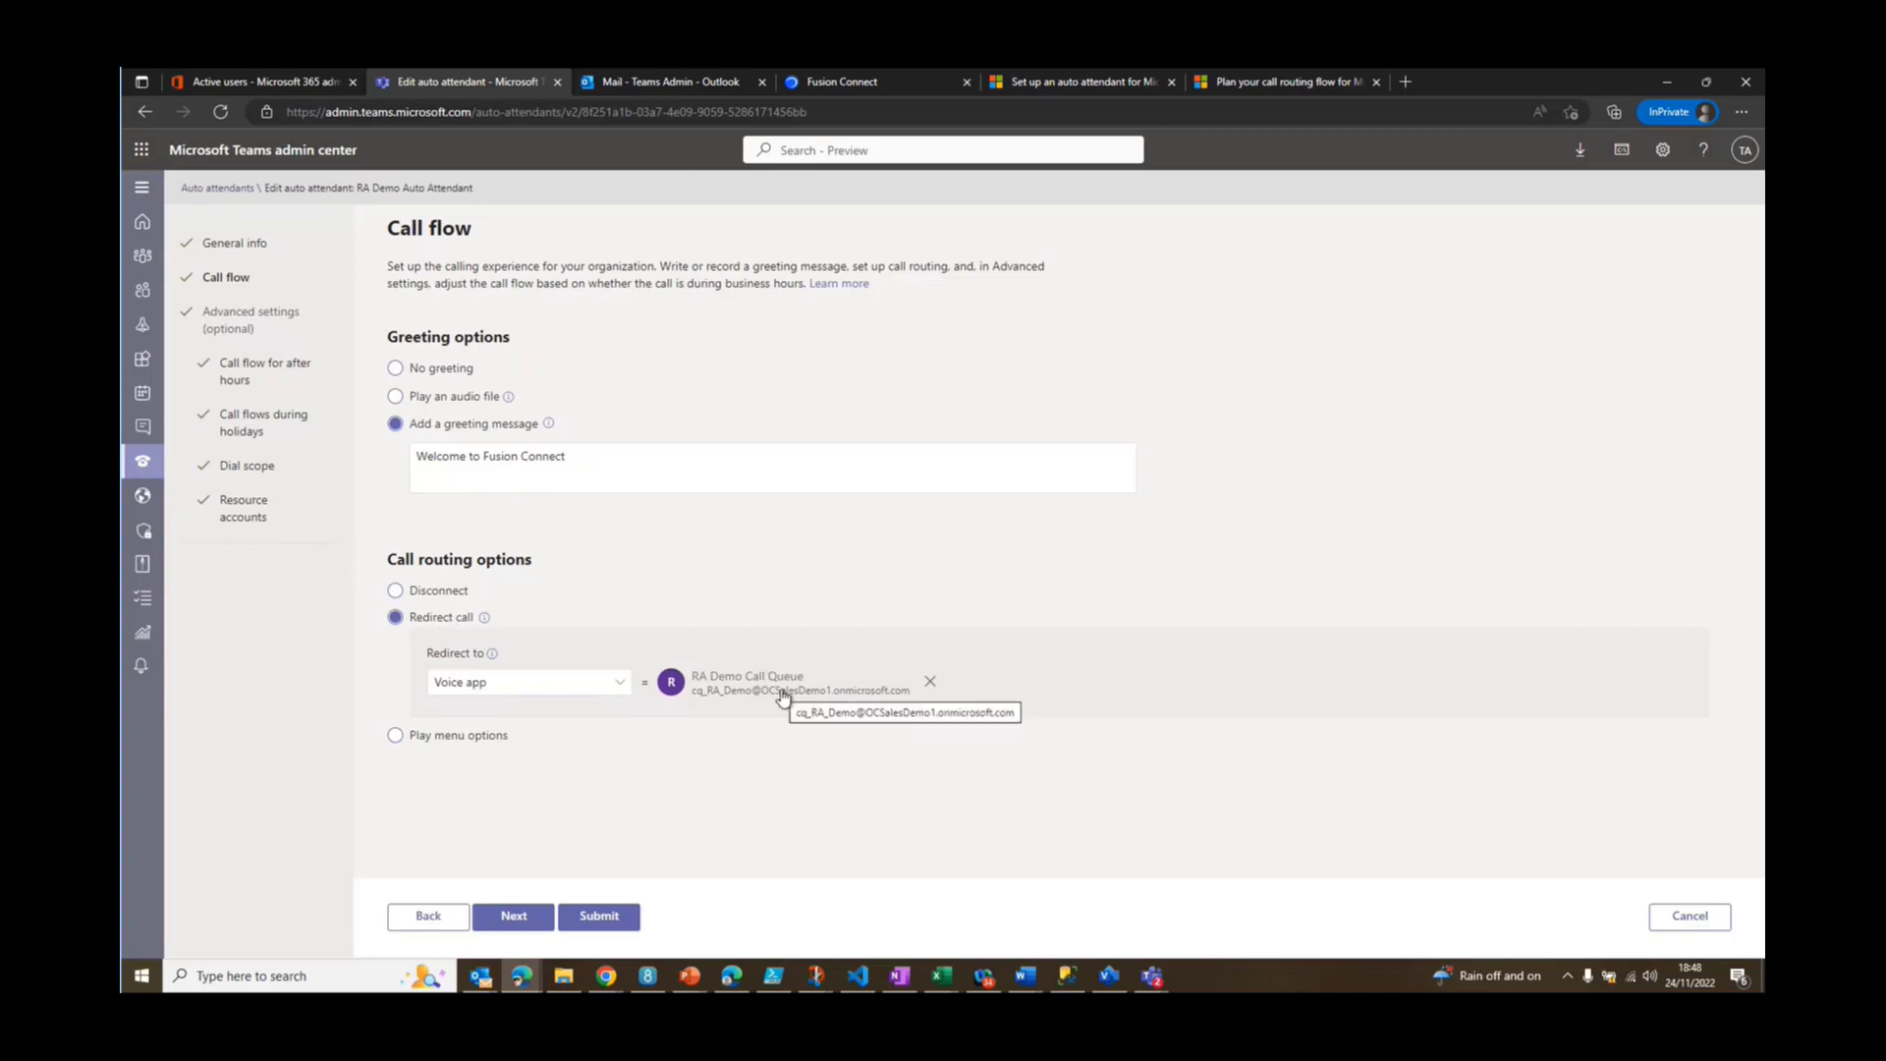
# Advance past business hours, holidays, dial scope and resource accounts, then submit the auto attendant
pyautogui.click(518, 915)
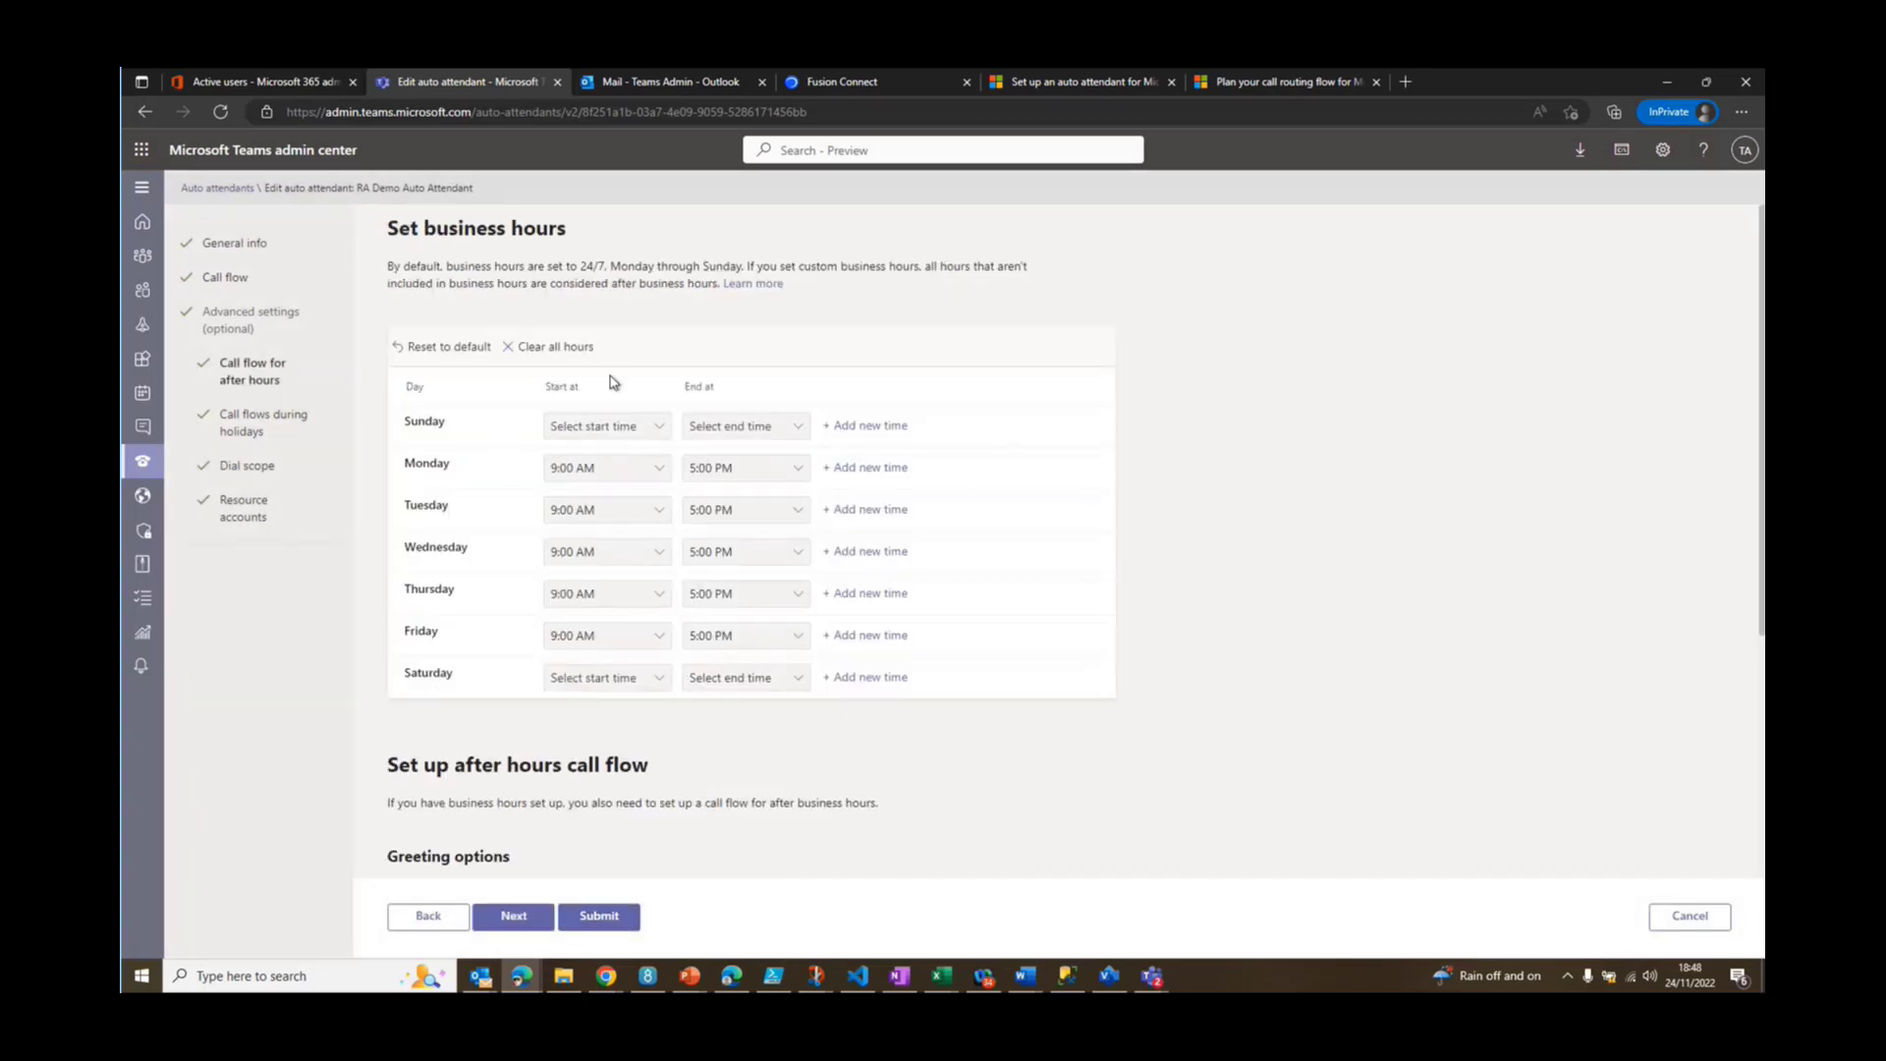
pyautogui.click(514, 917)
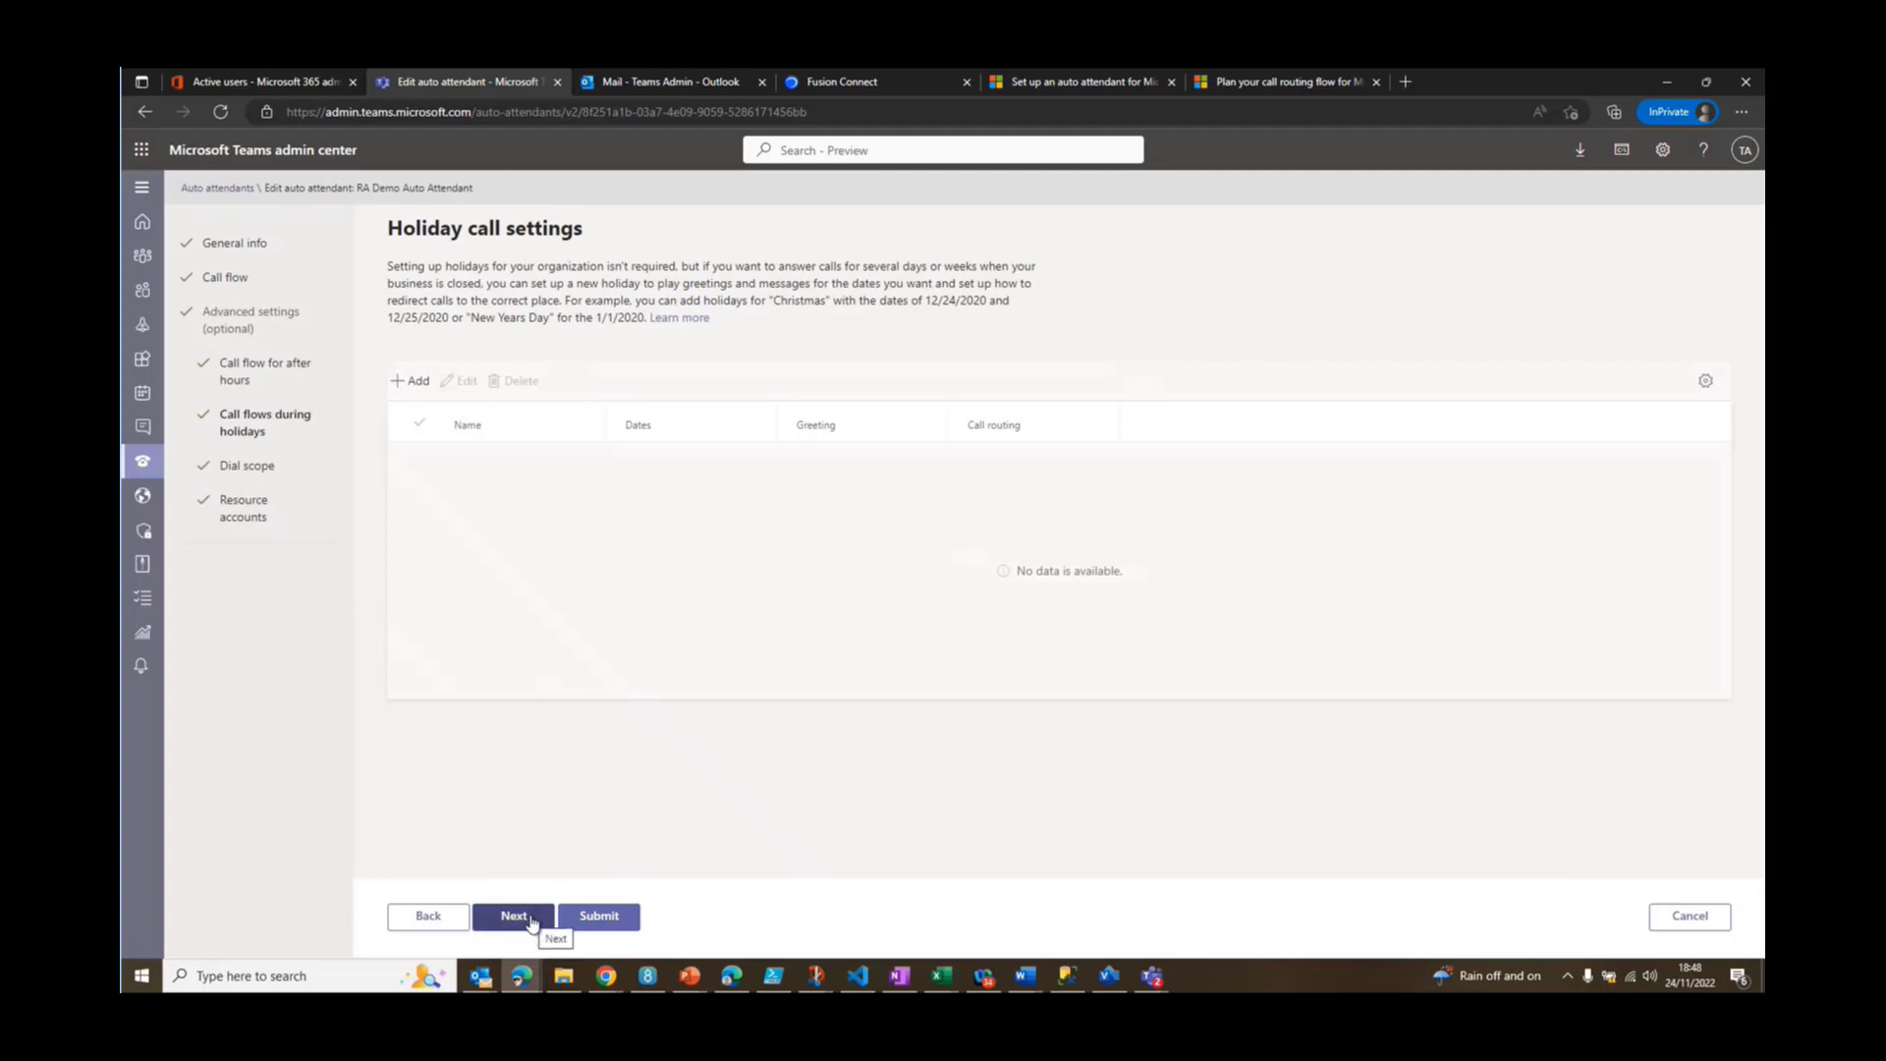
pyautogui.click(514, 916)
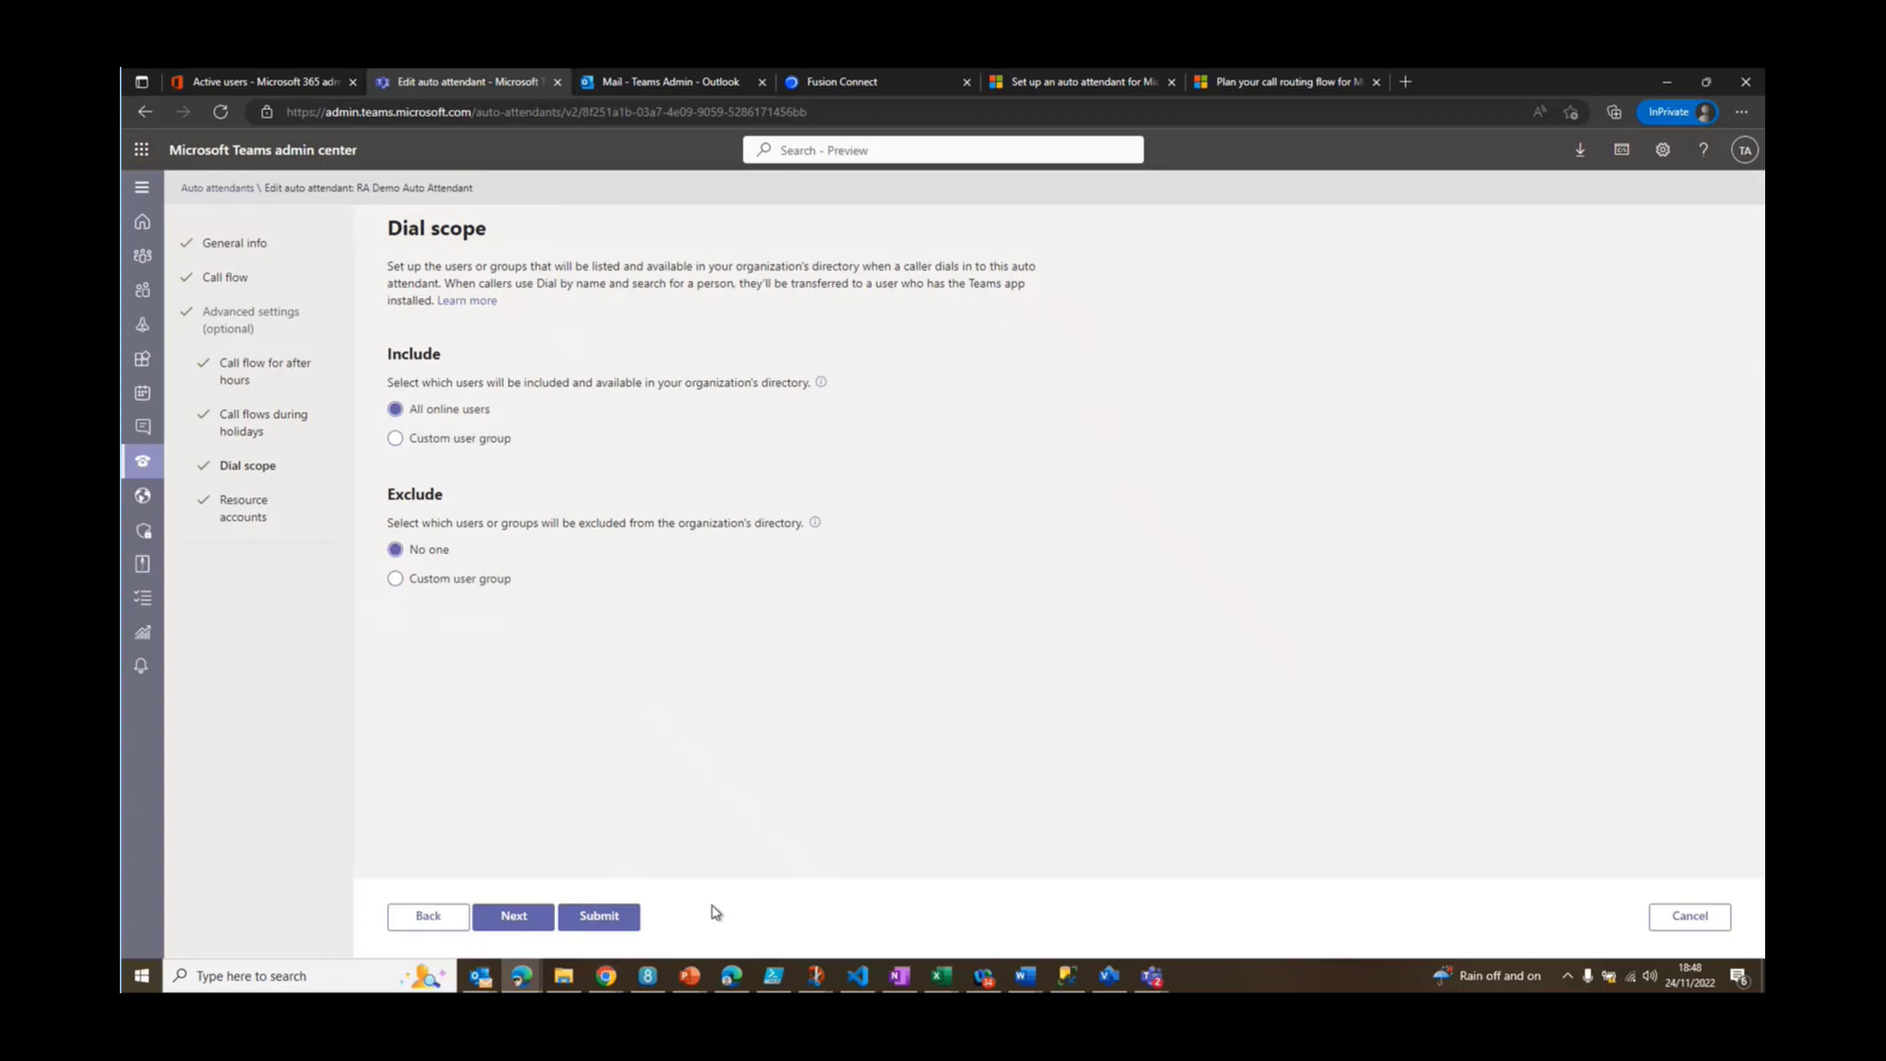
pyautogui.click(512, 914)
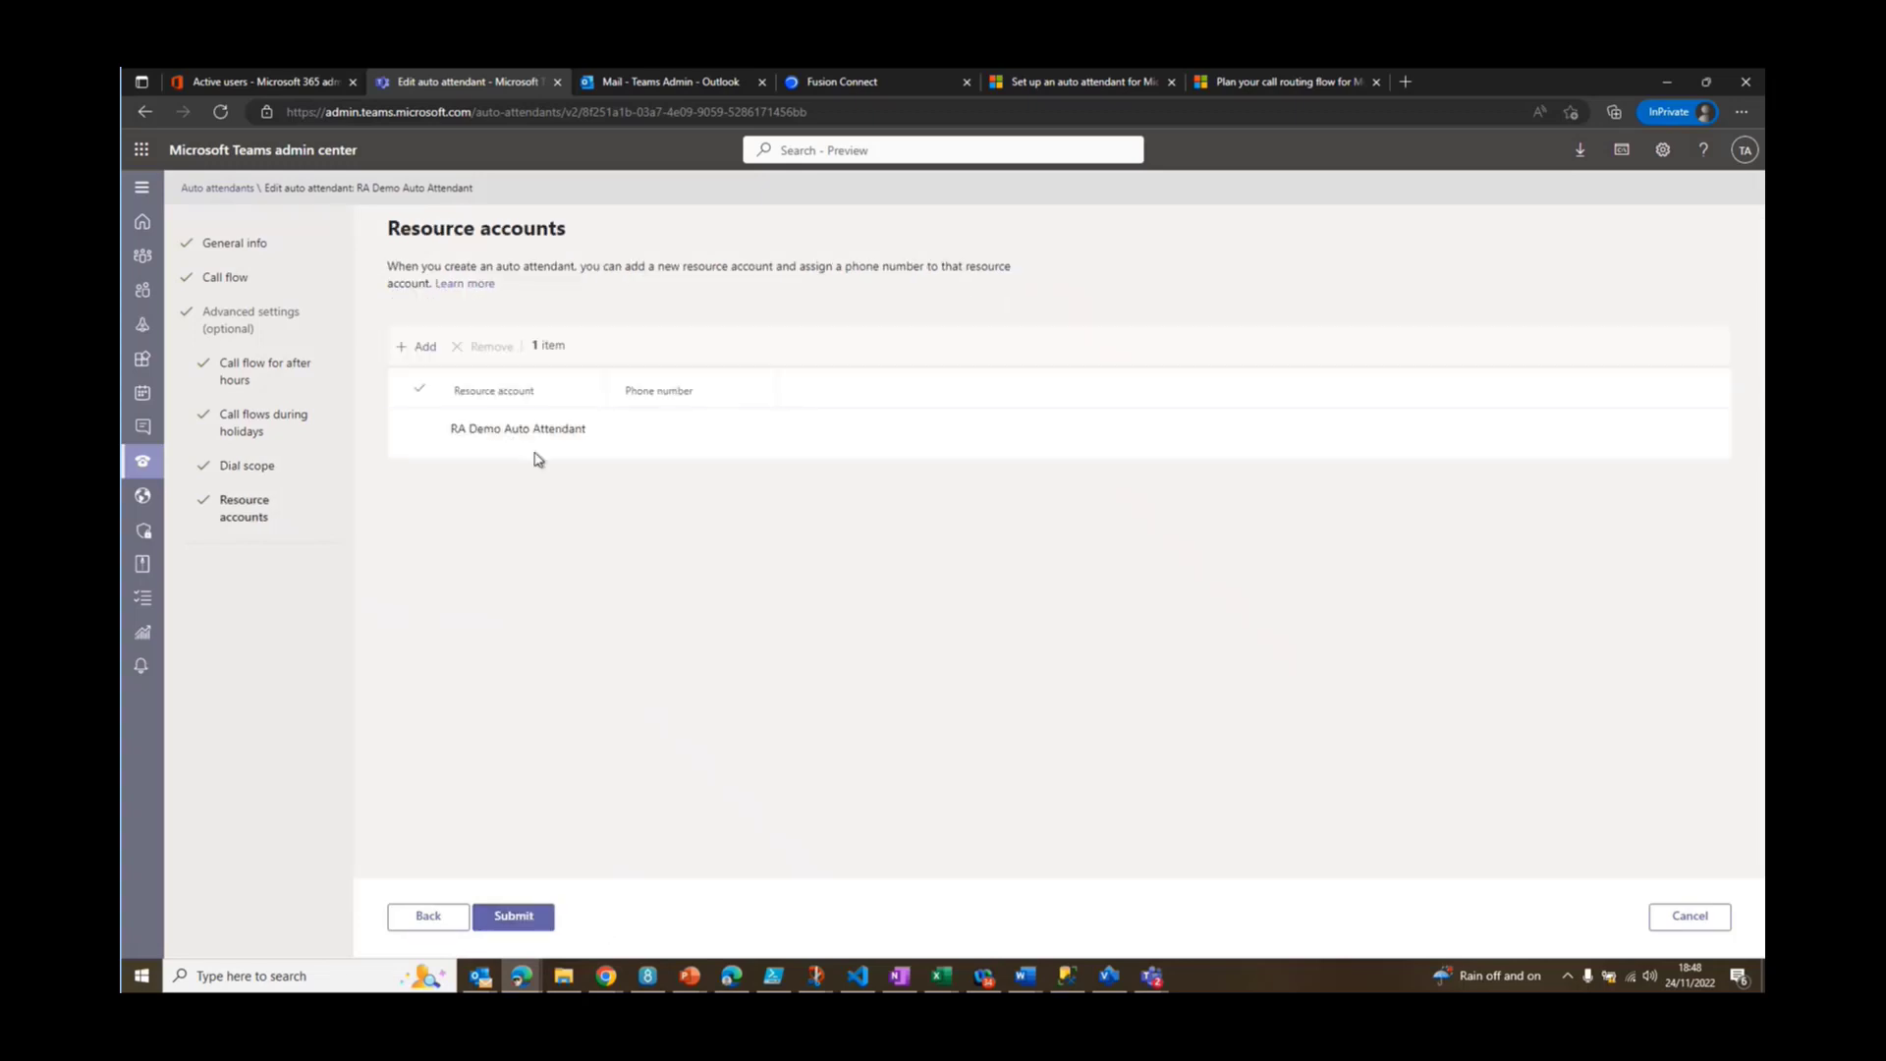
pyautogui.click(542, 915)
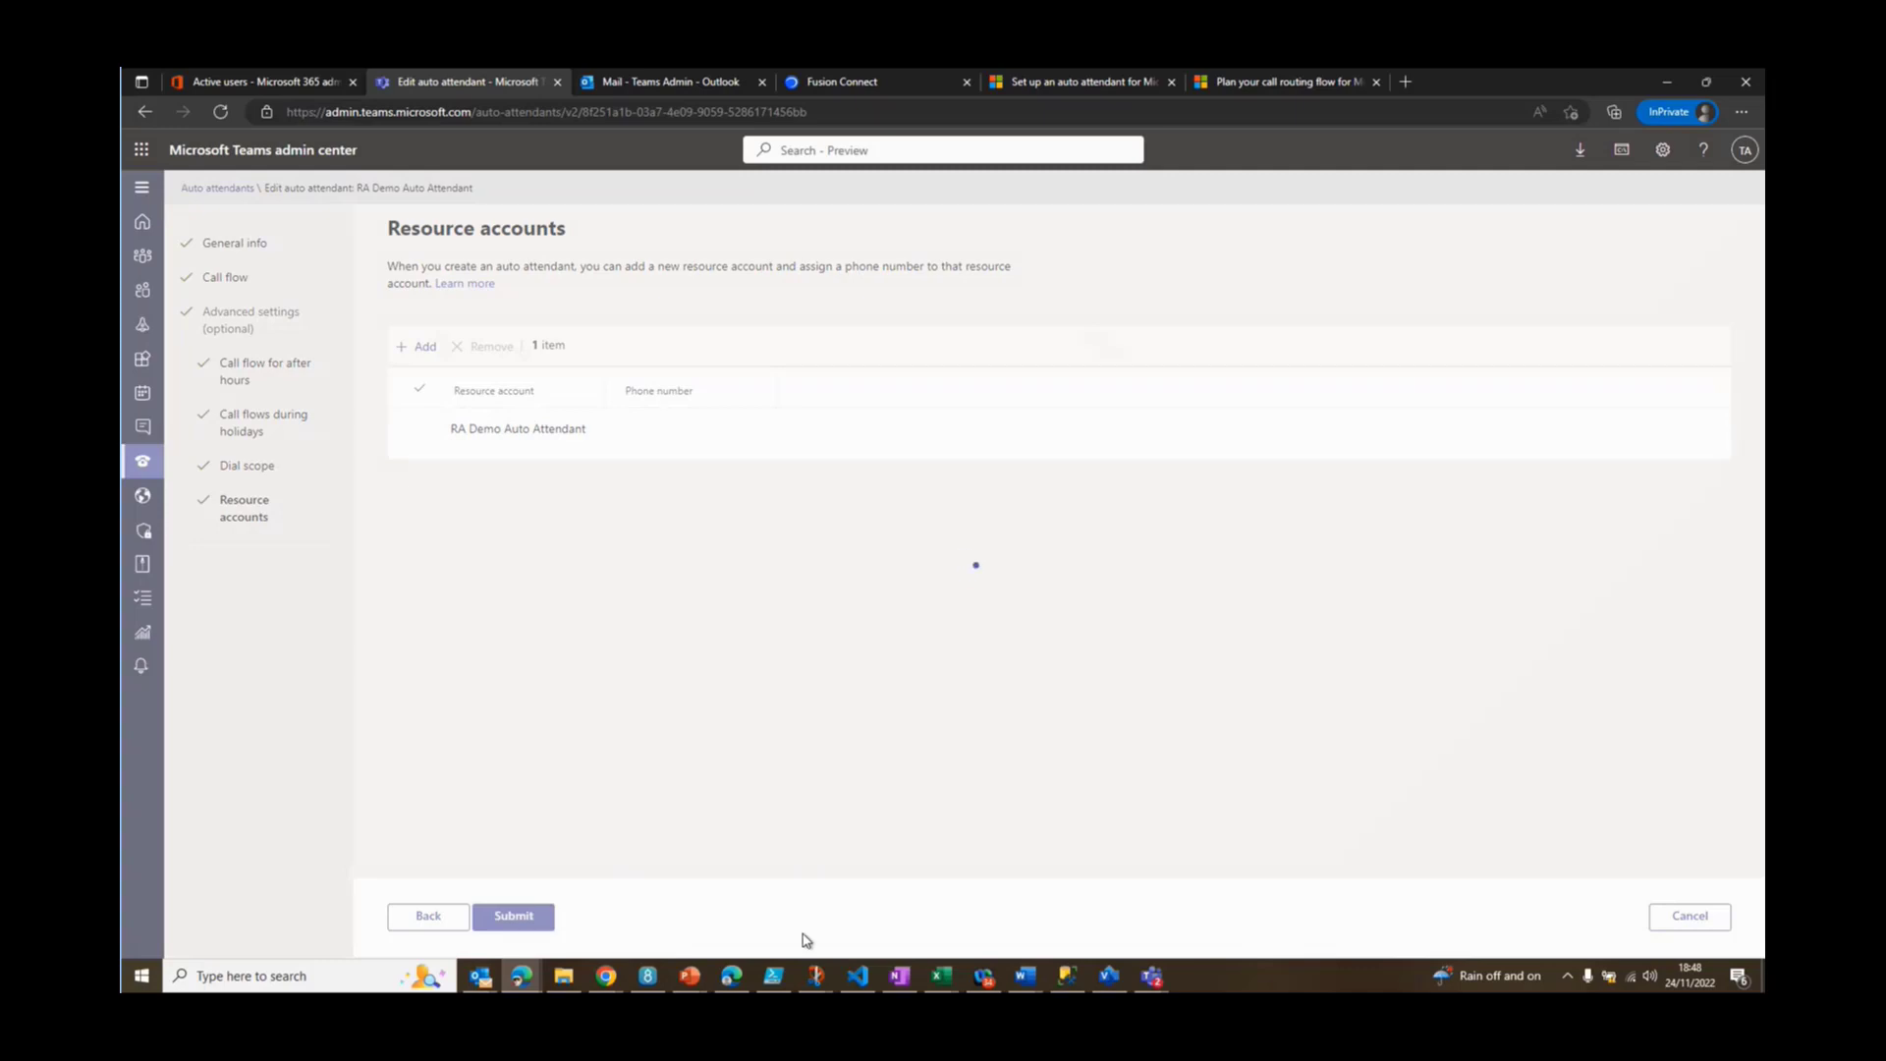
pyautogui.scroll(-1, 269, 825)
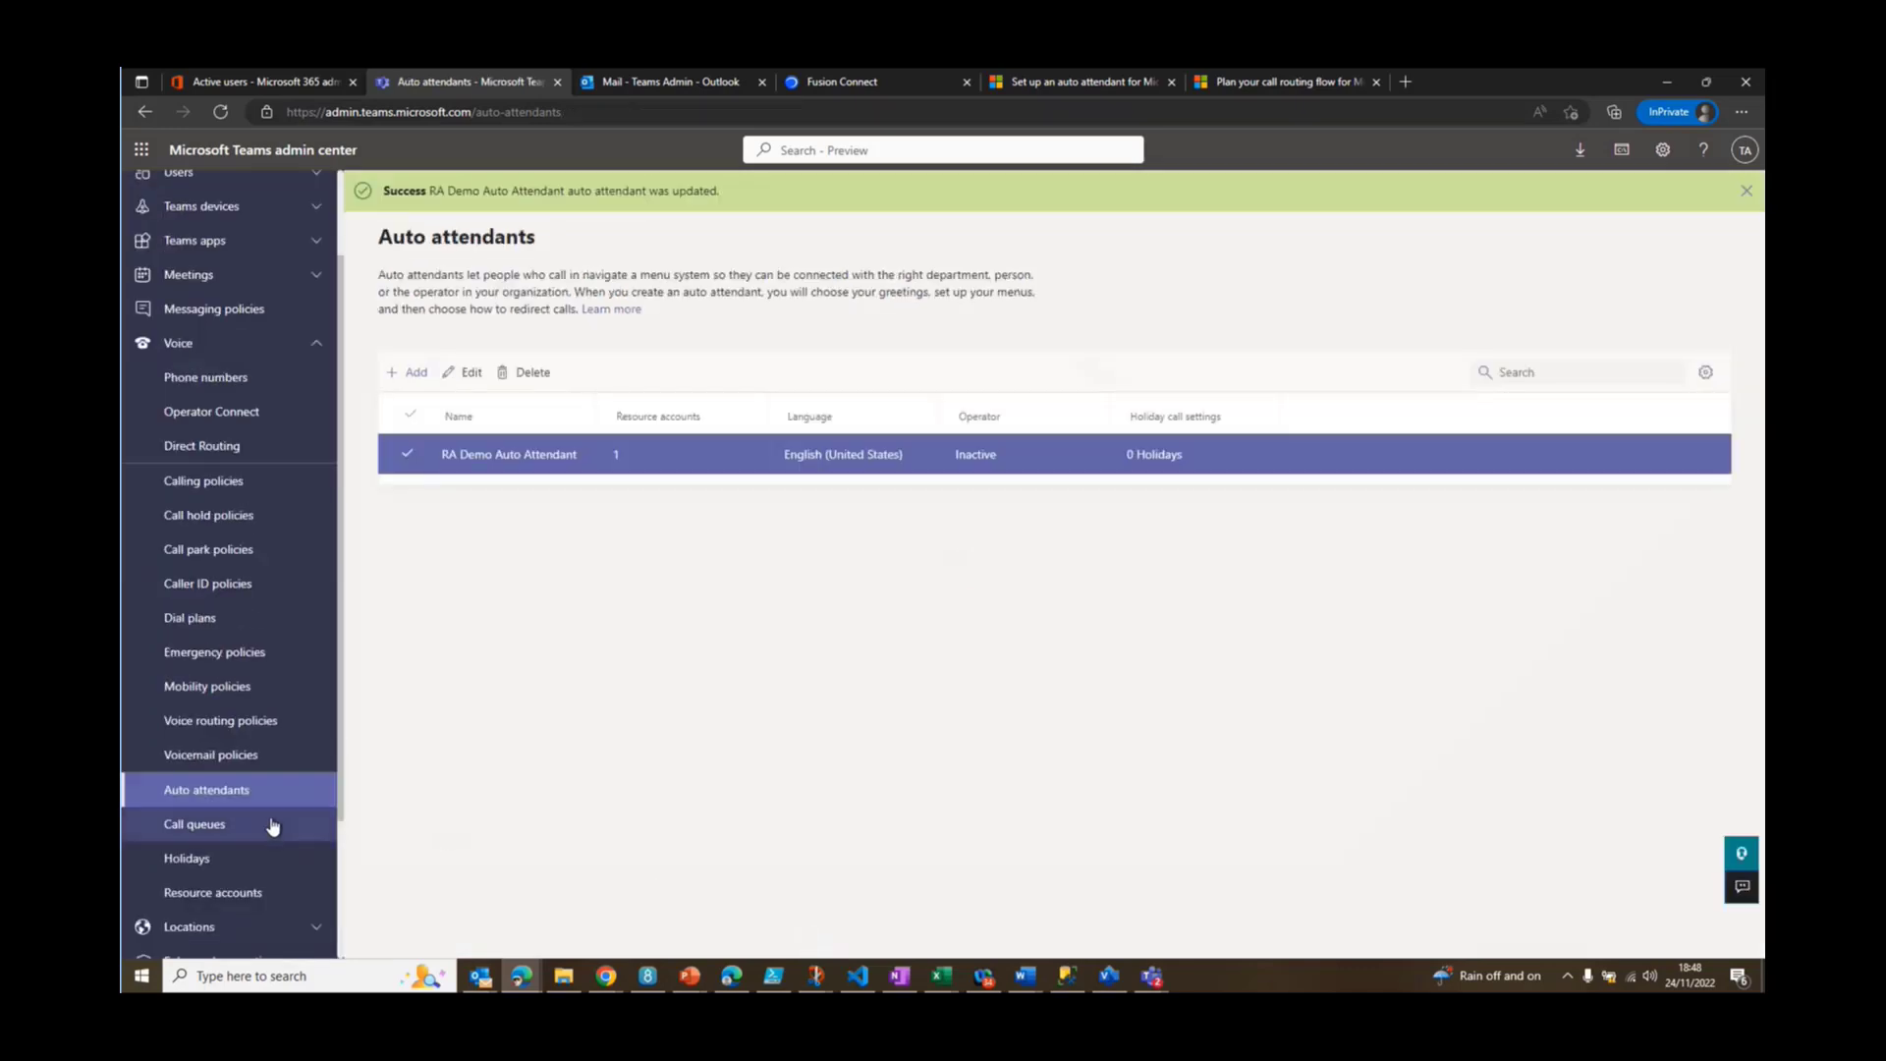
# Edit RA Demo Call Queue with No greeting, advancing through call answering to agent selection
pyautogui.click(202, 826)
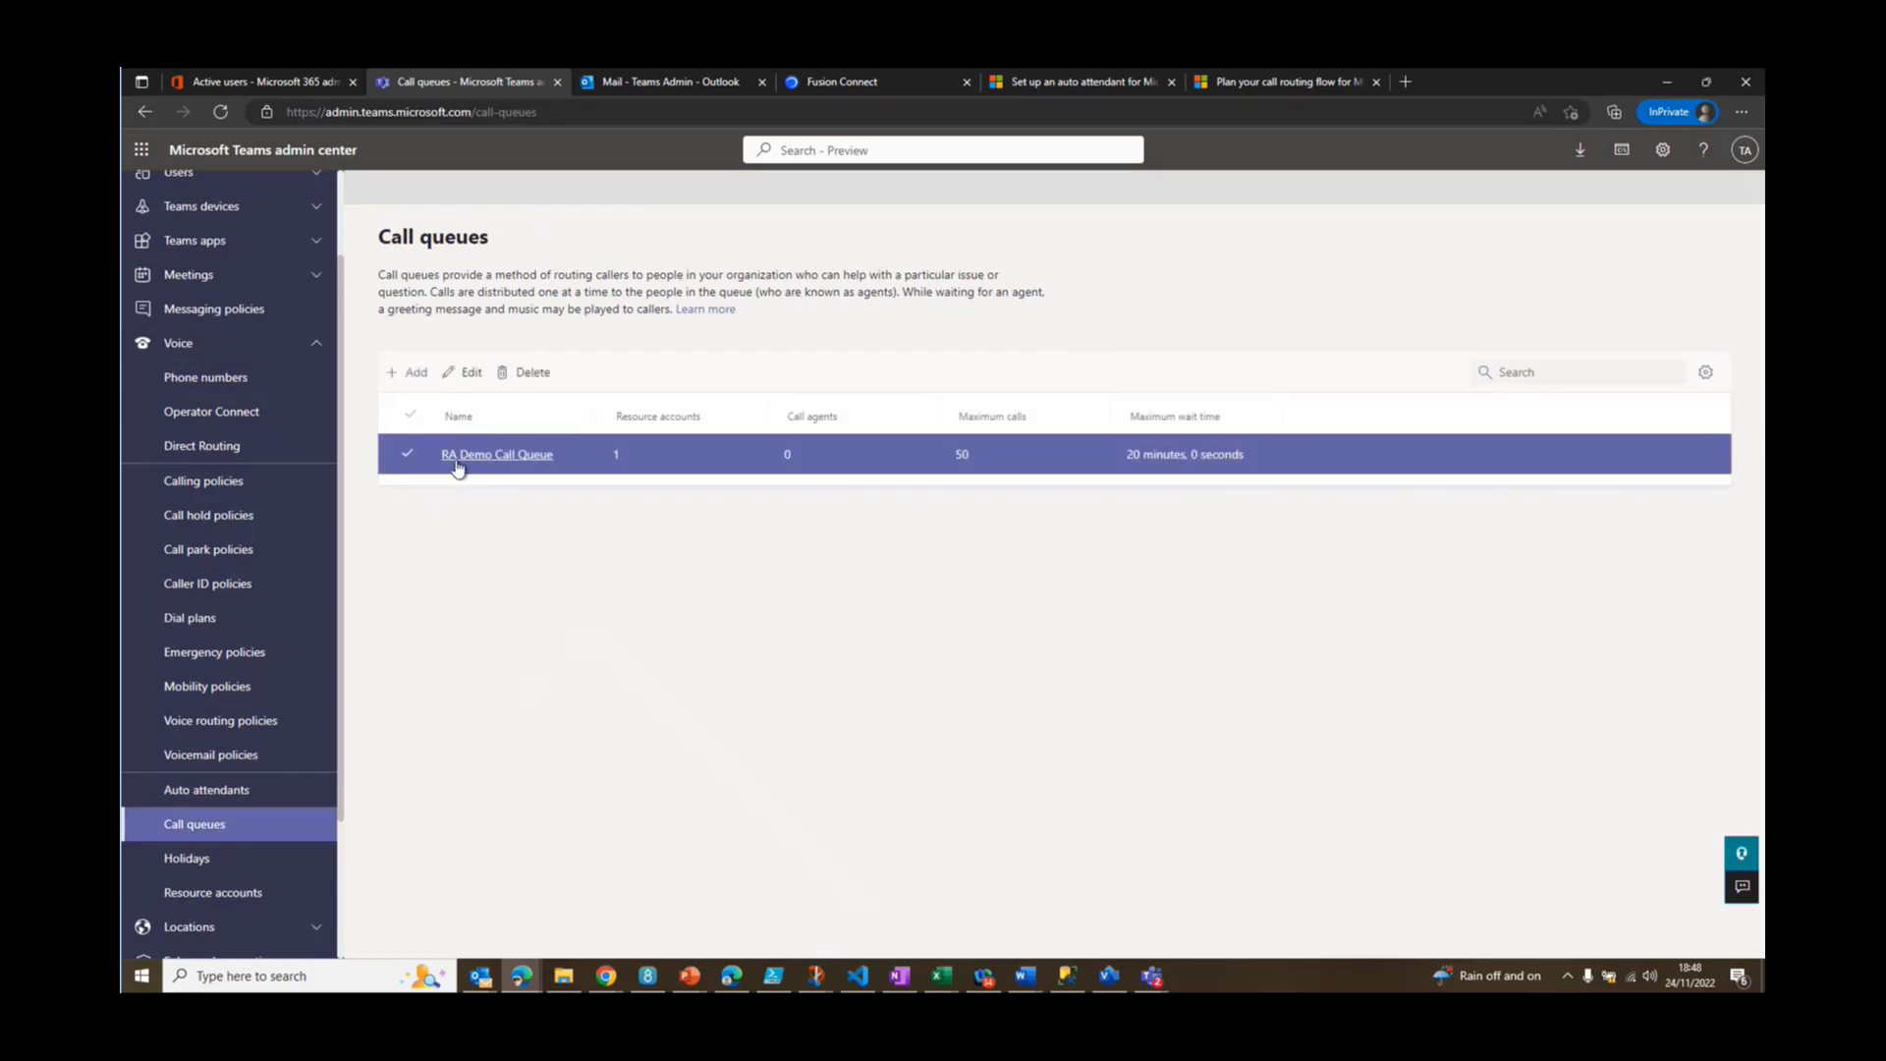
pyautogui.click(472, 373)
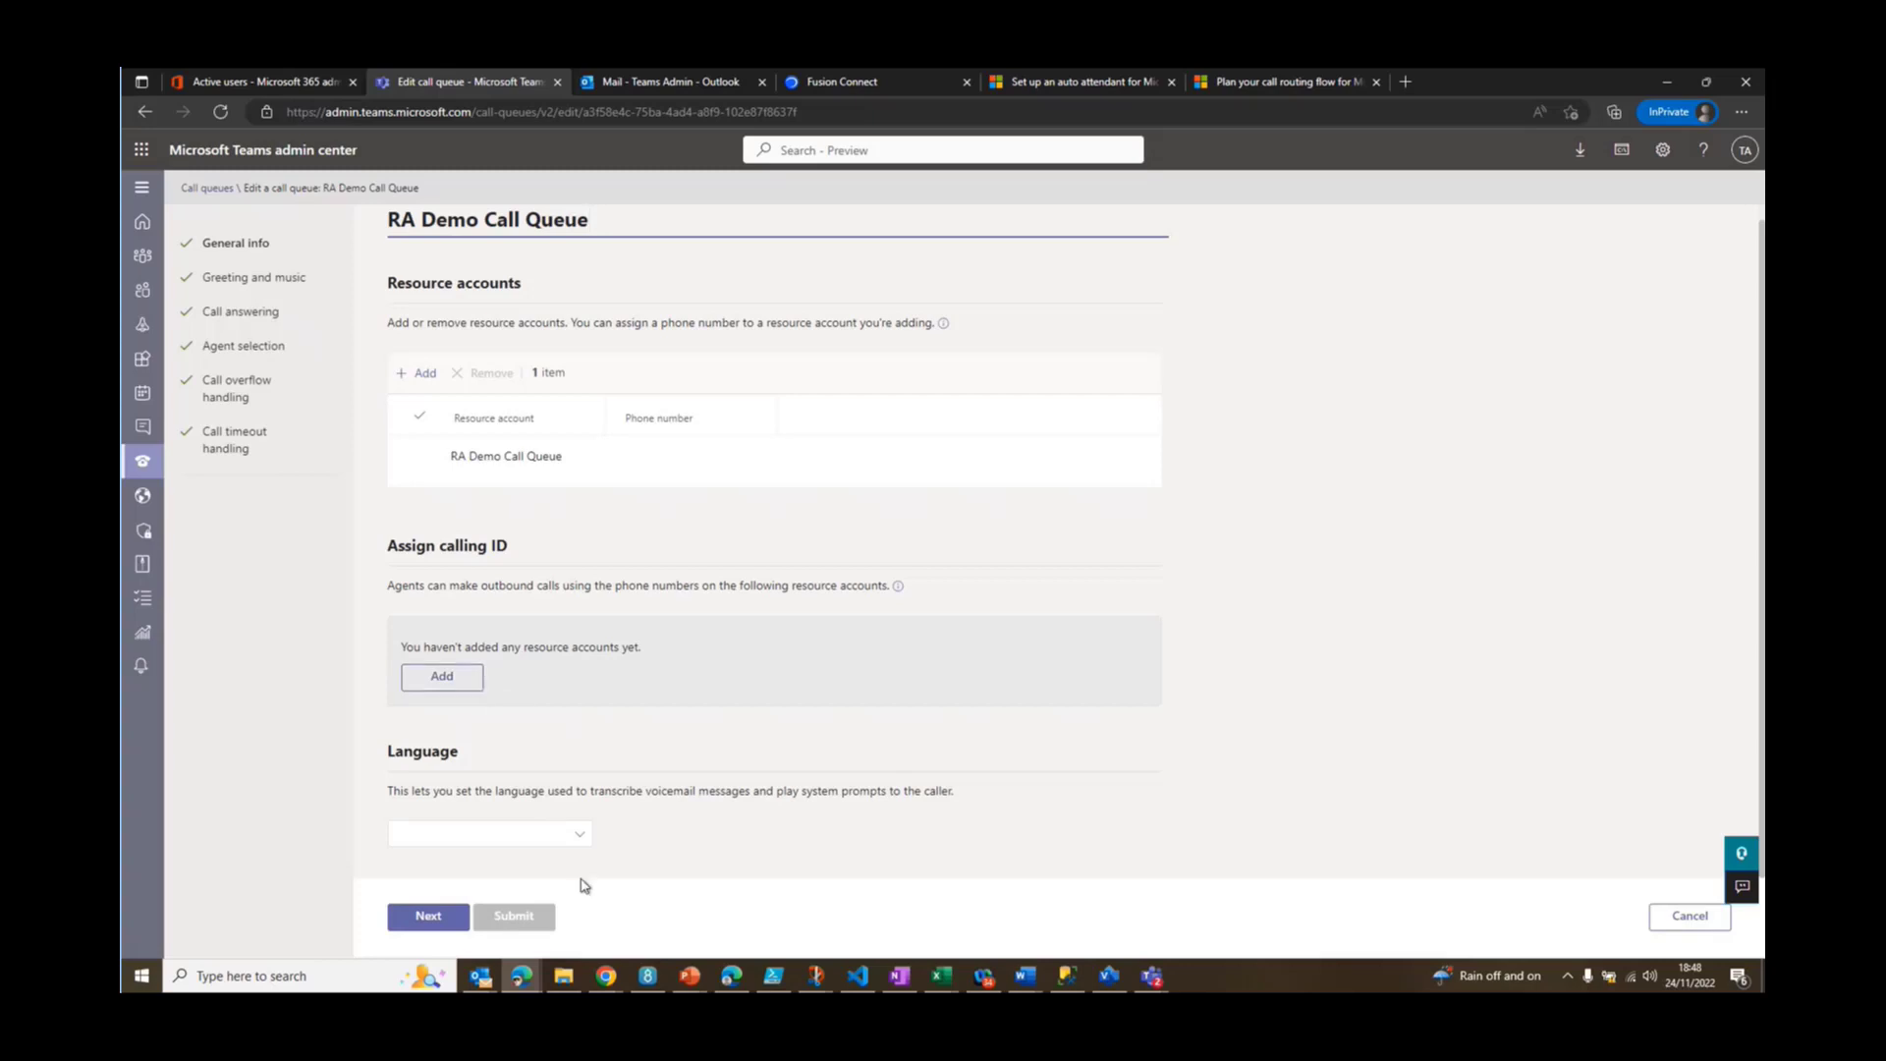
pyautogui.click(444, 926)
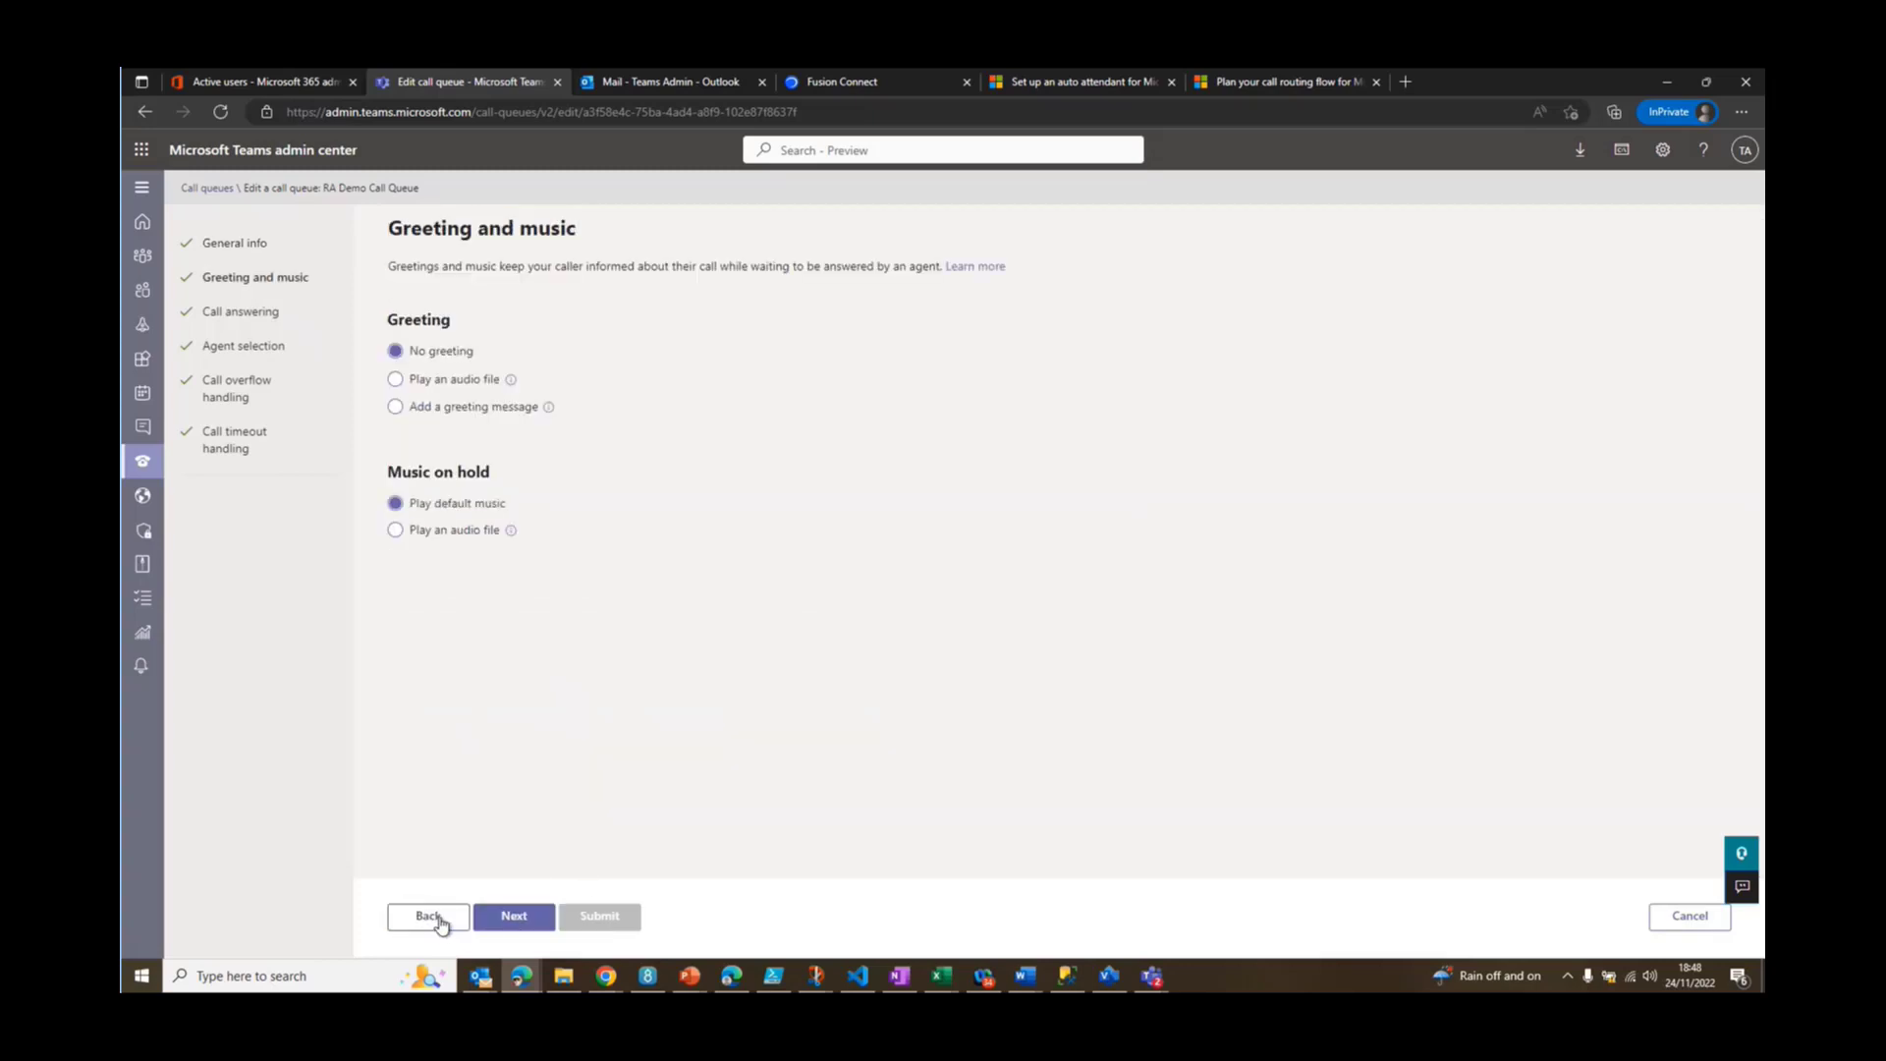
pyautogui.click(439, 408)
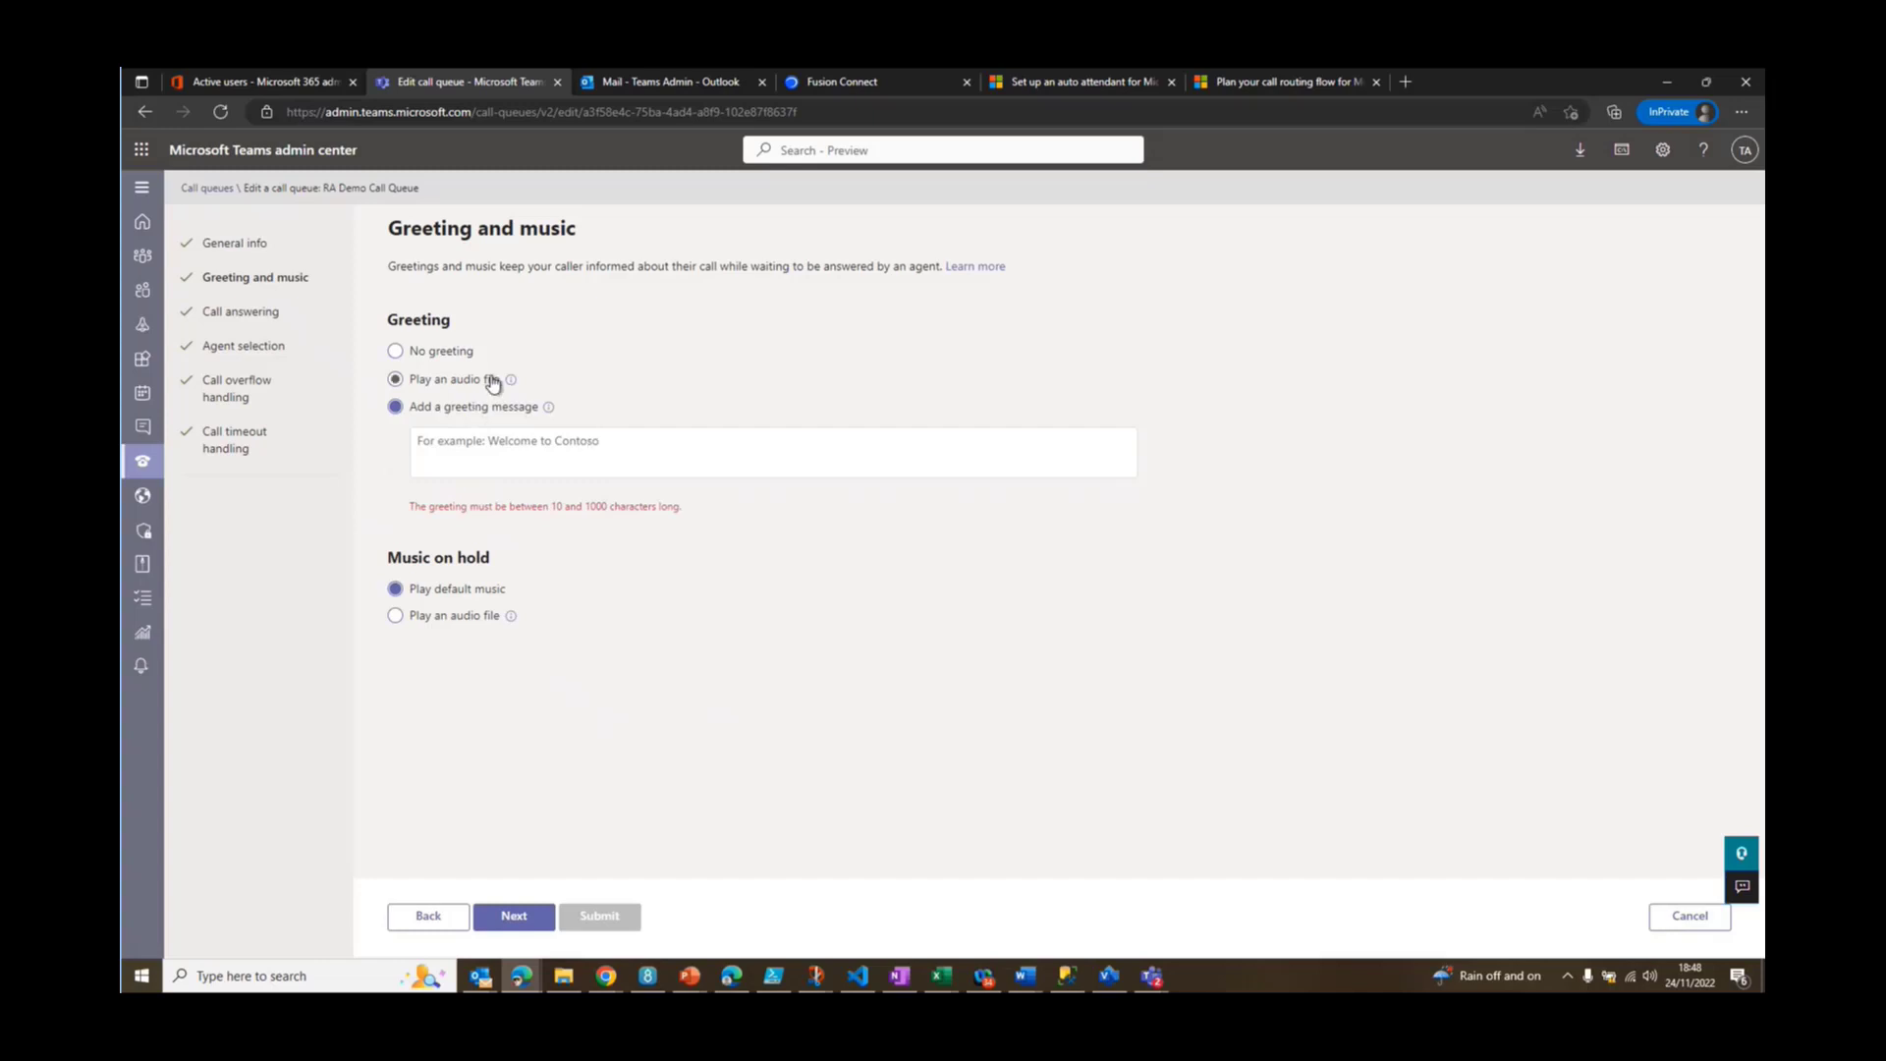
pyautogui.click(399, 352)
pyautogui.click(513, 918)
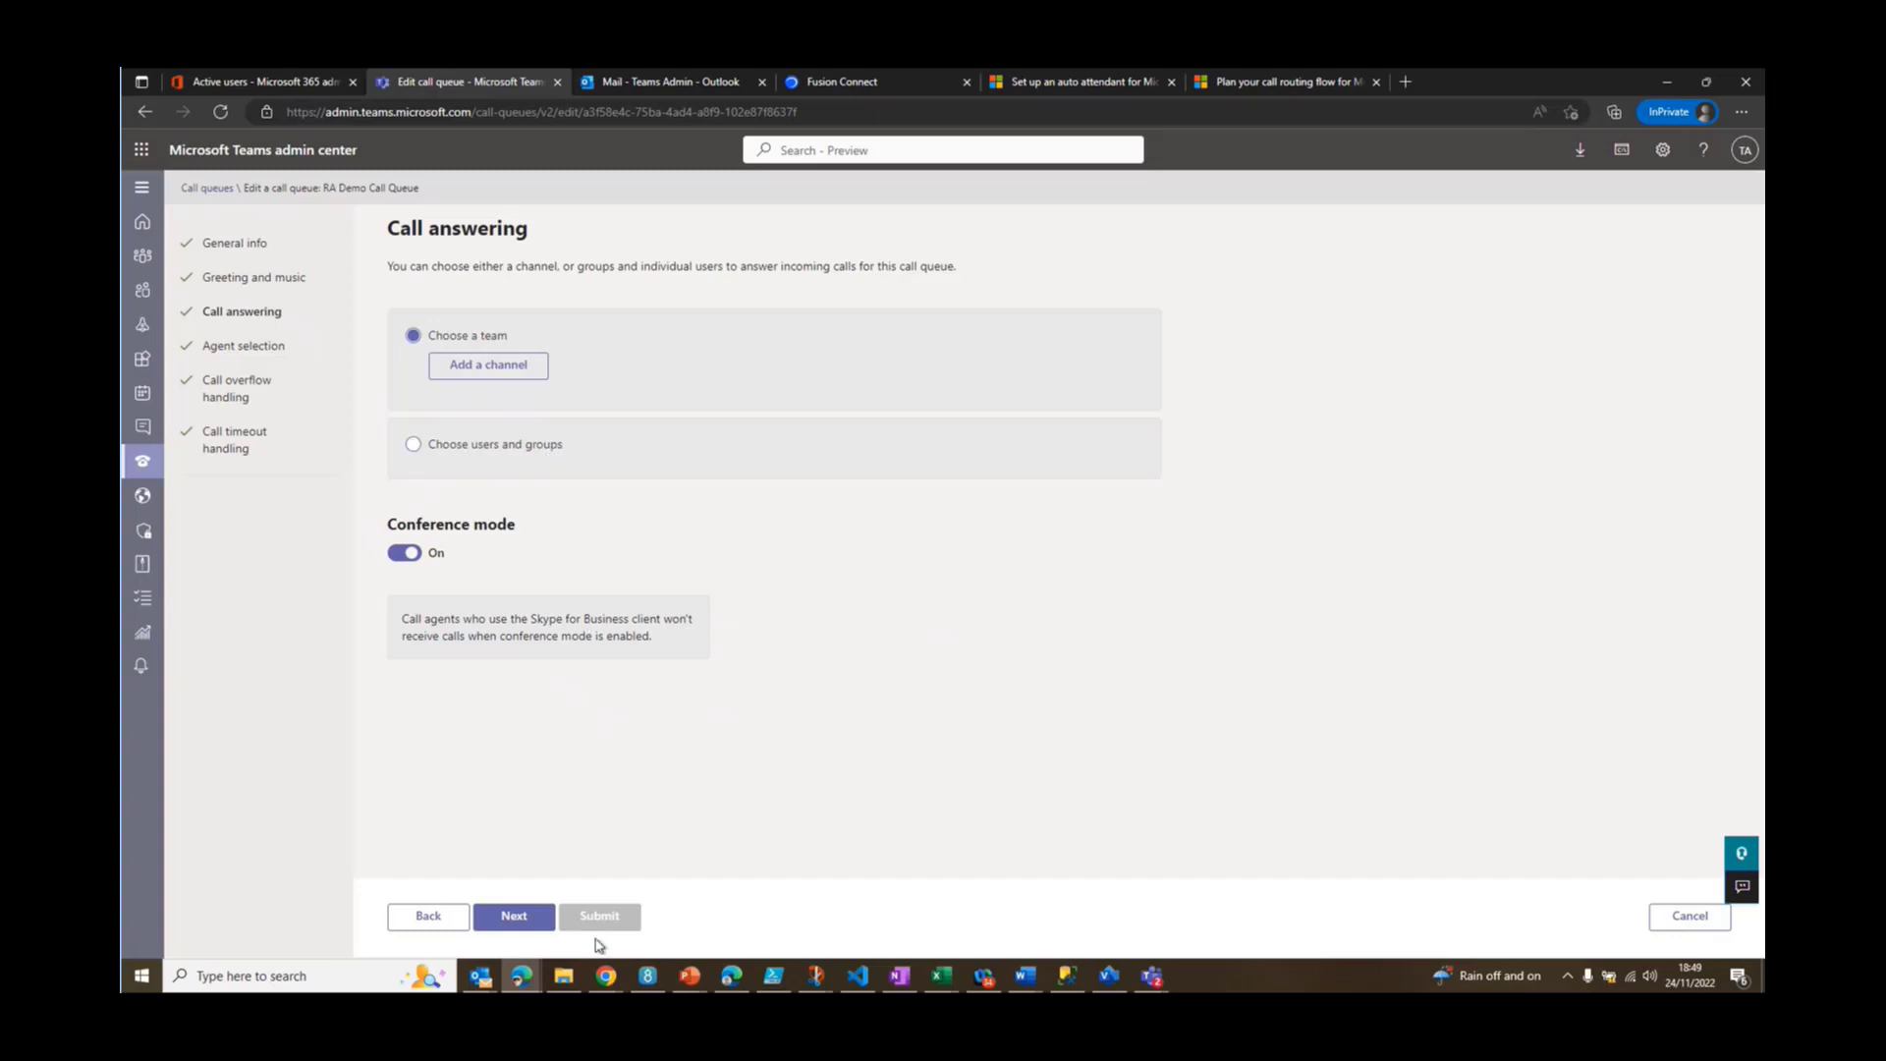
pyautogui.click(547, 924)
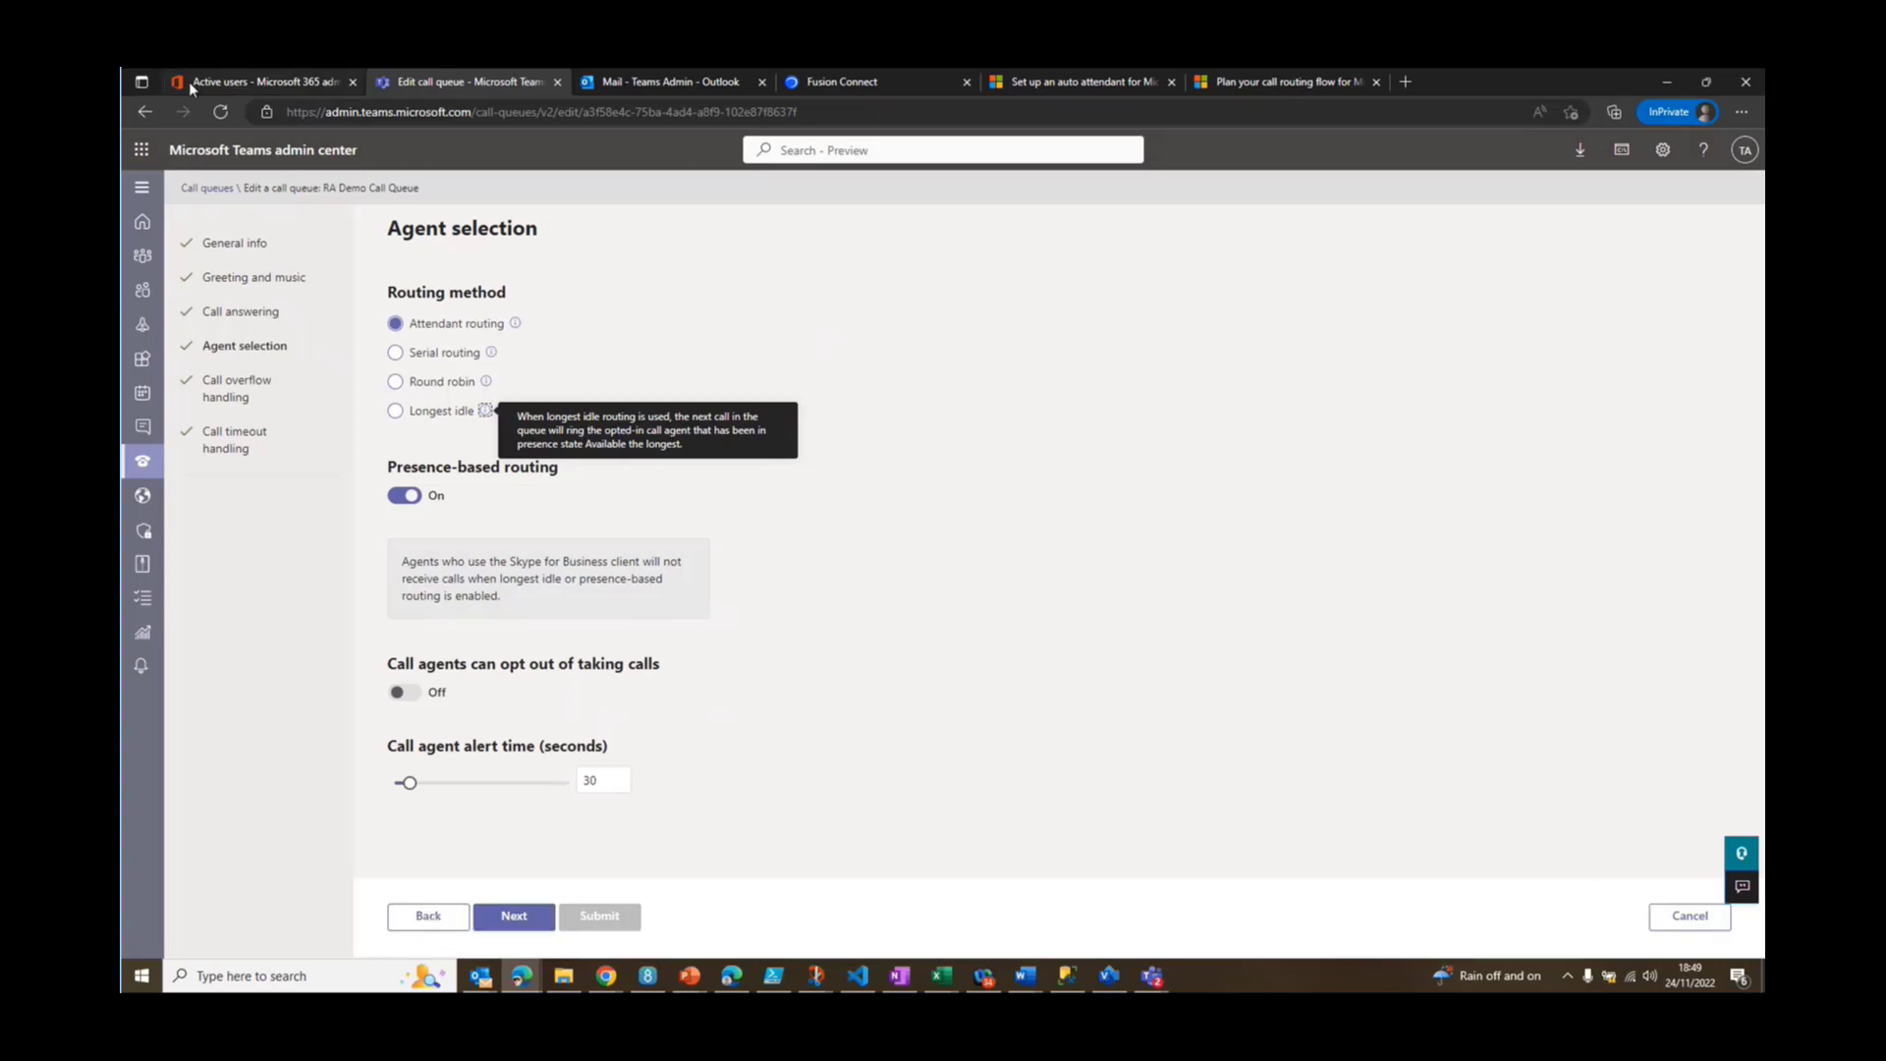
# Replace both RA Demo users' licenses with Microsoft Teams Phone Resource Account in Active users
pyautogui.click(236, 87)
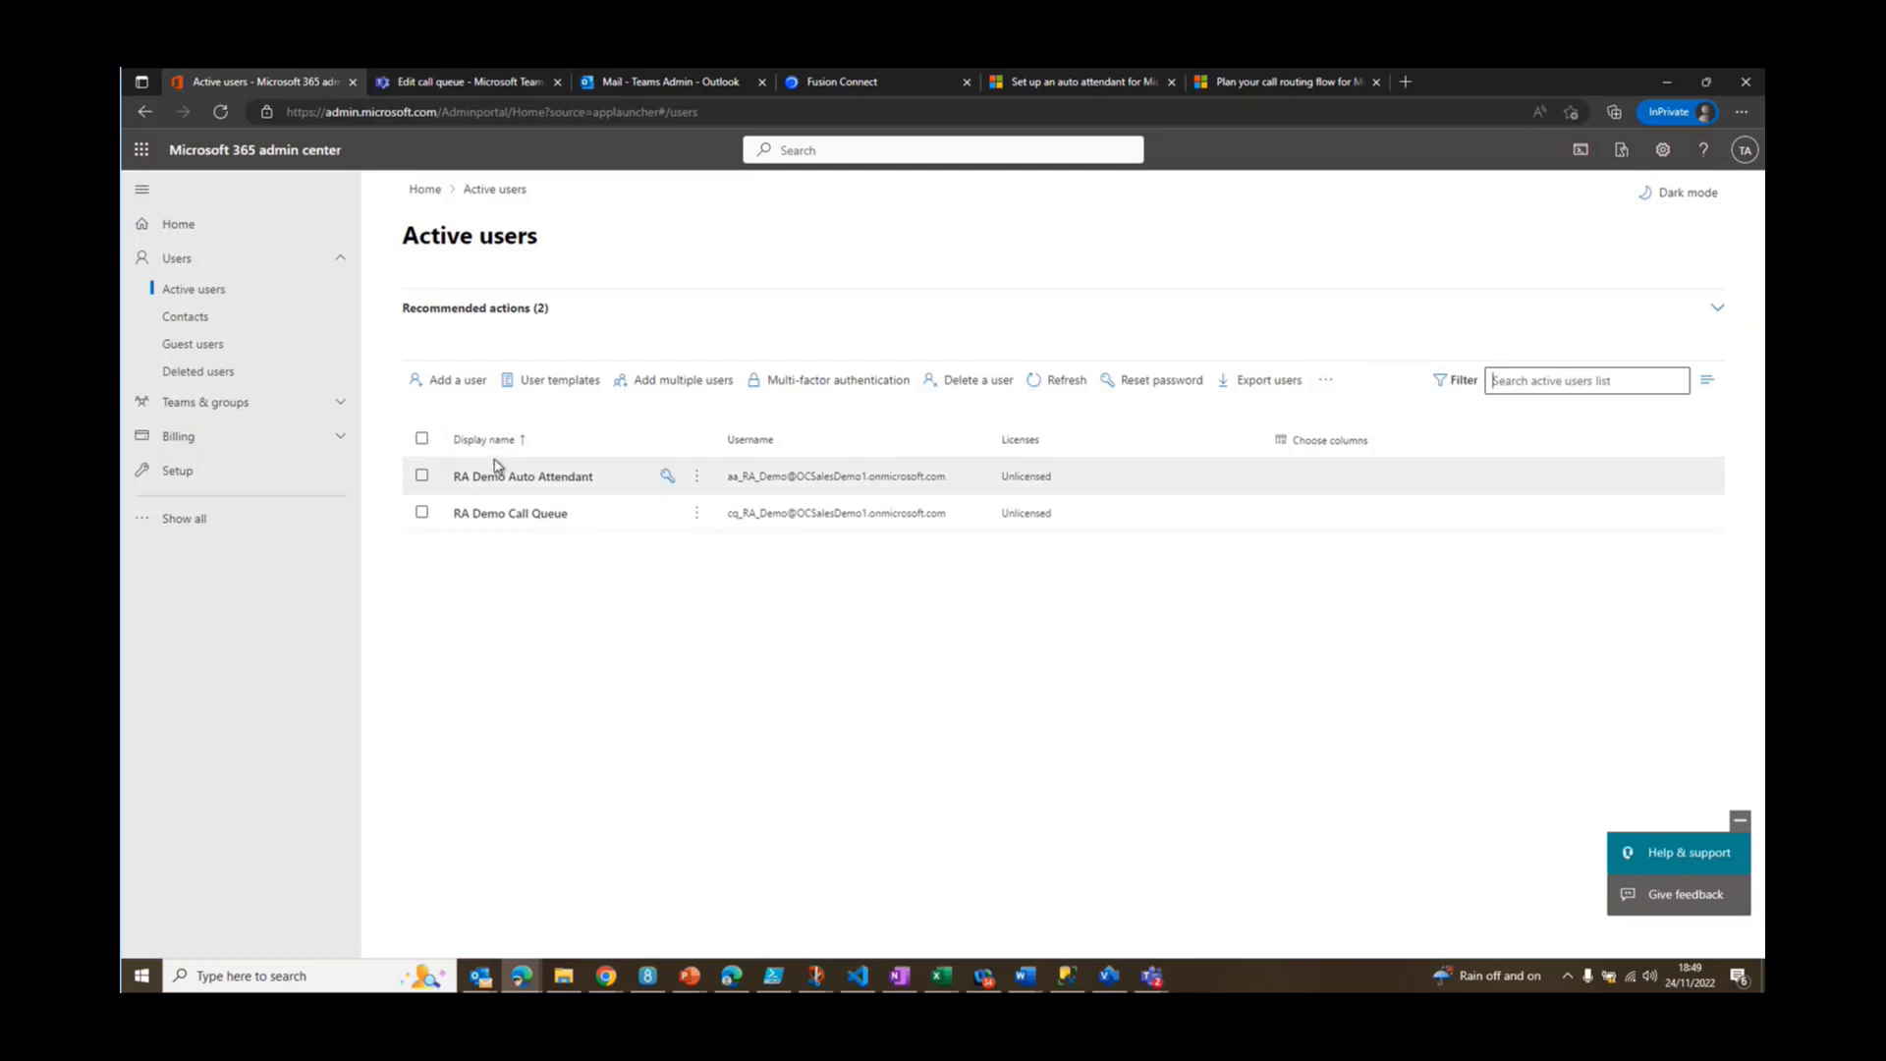
pyautogui.click(1550, 379)
pyautogui.click(422, 475)
pyautogui.click(423, 512)
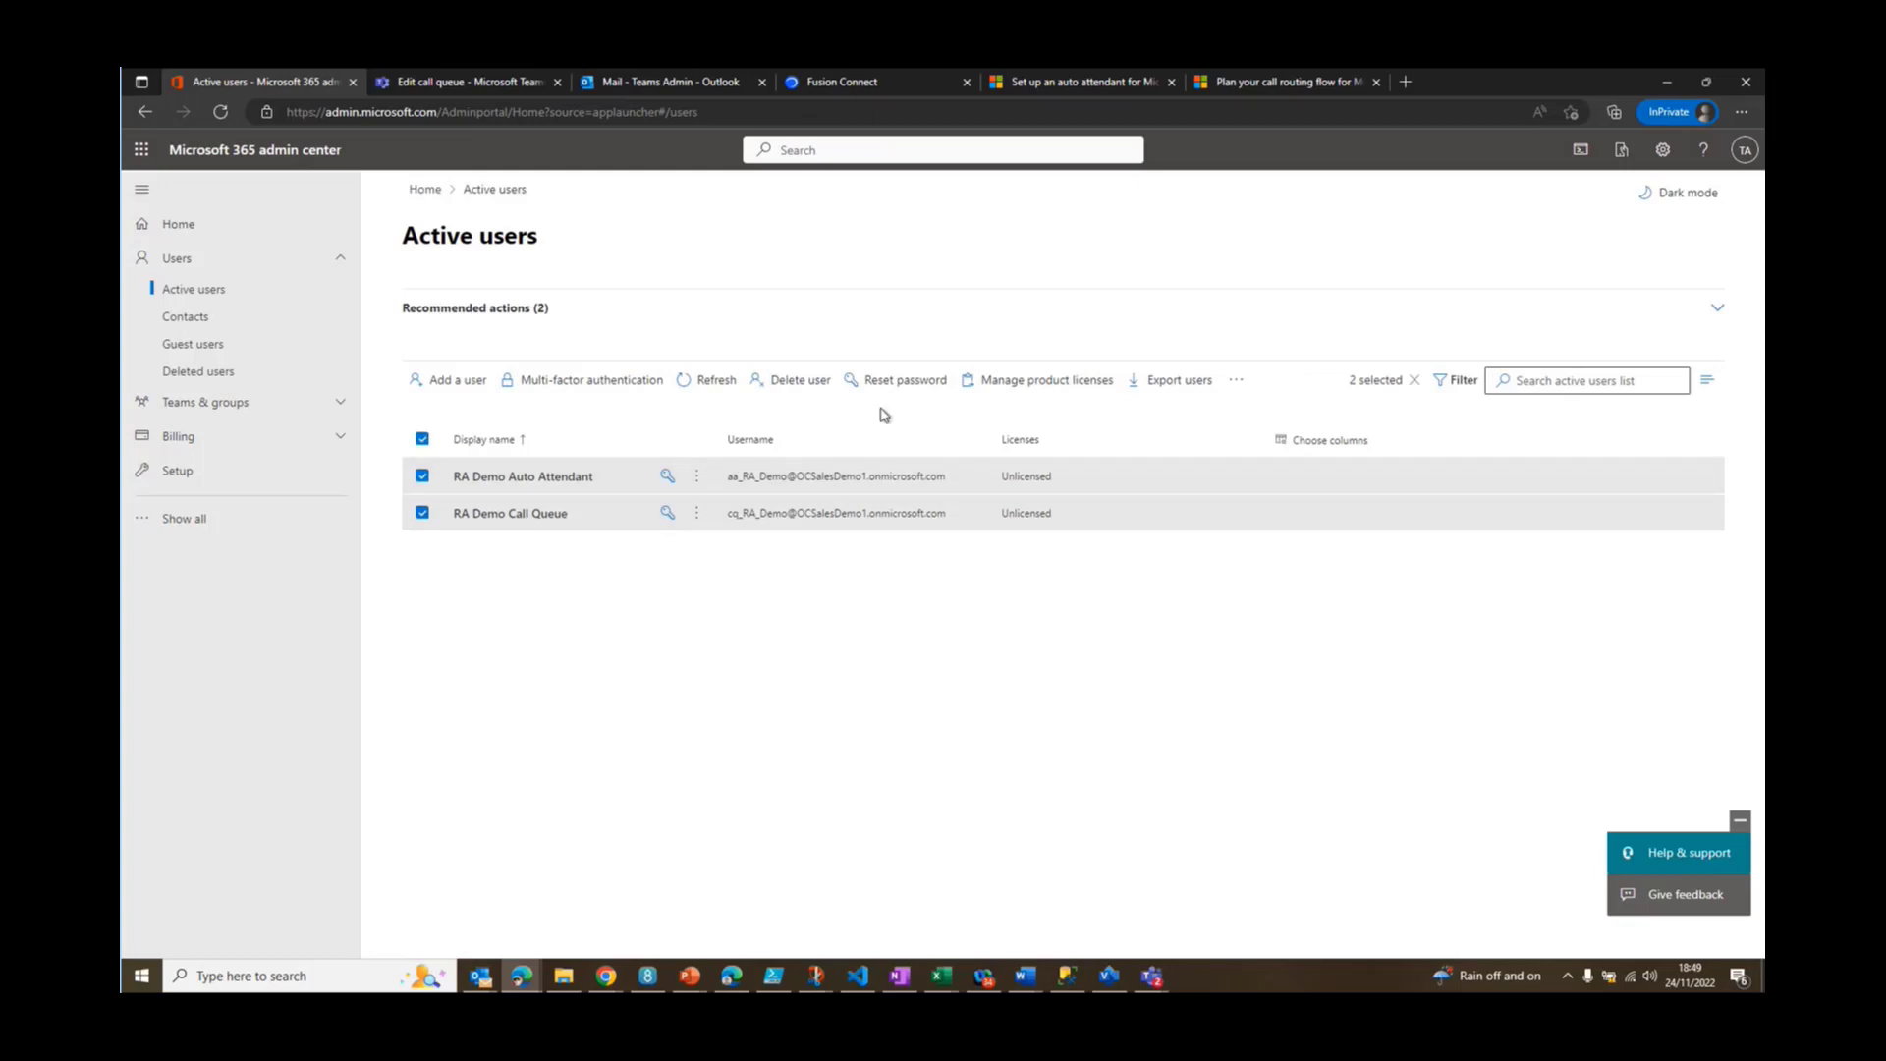
pyautogui.click(1027, 394)
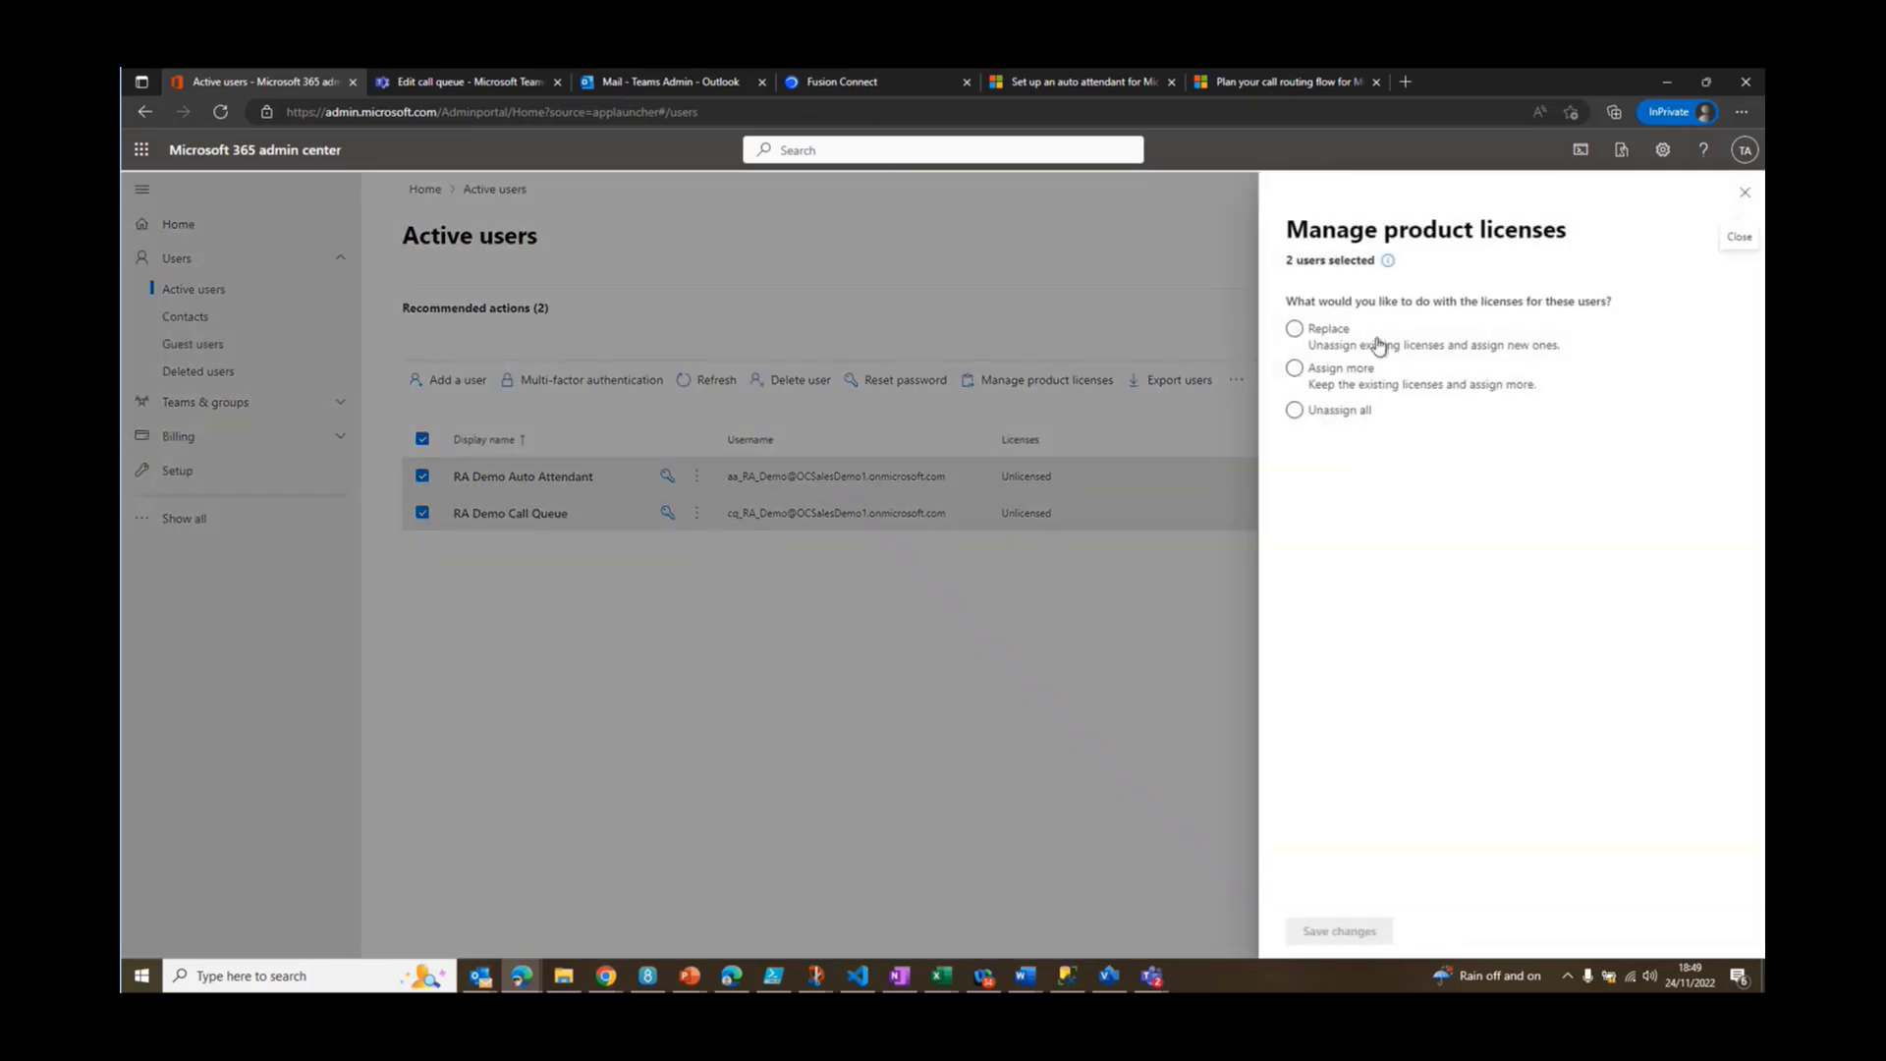
pyautogui.click(1386, 543)
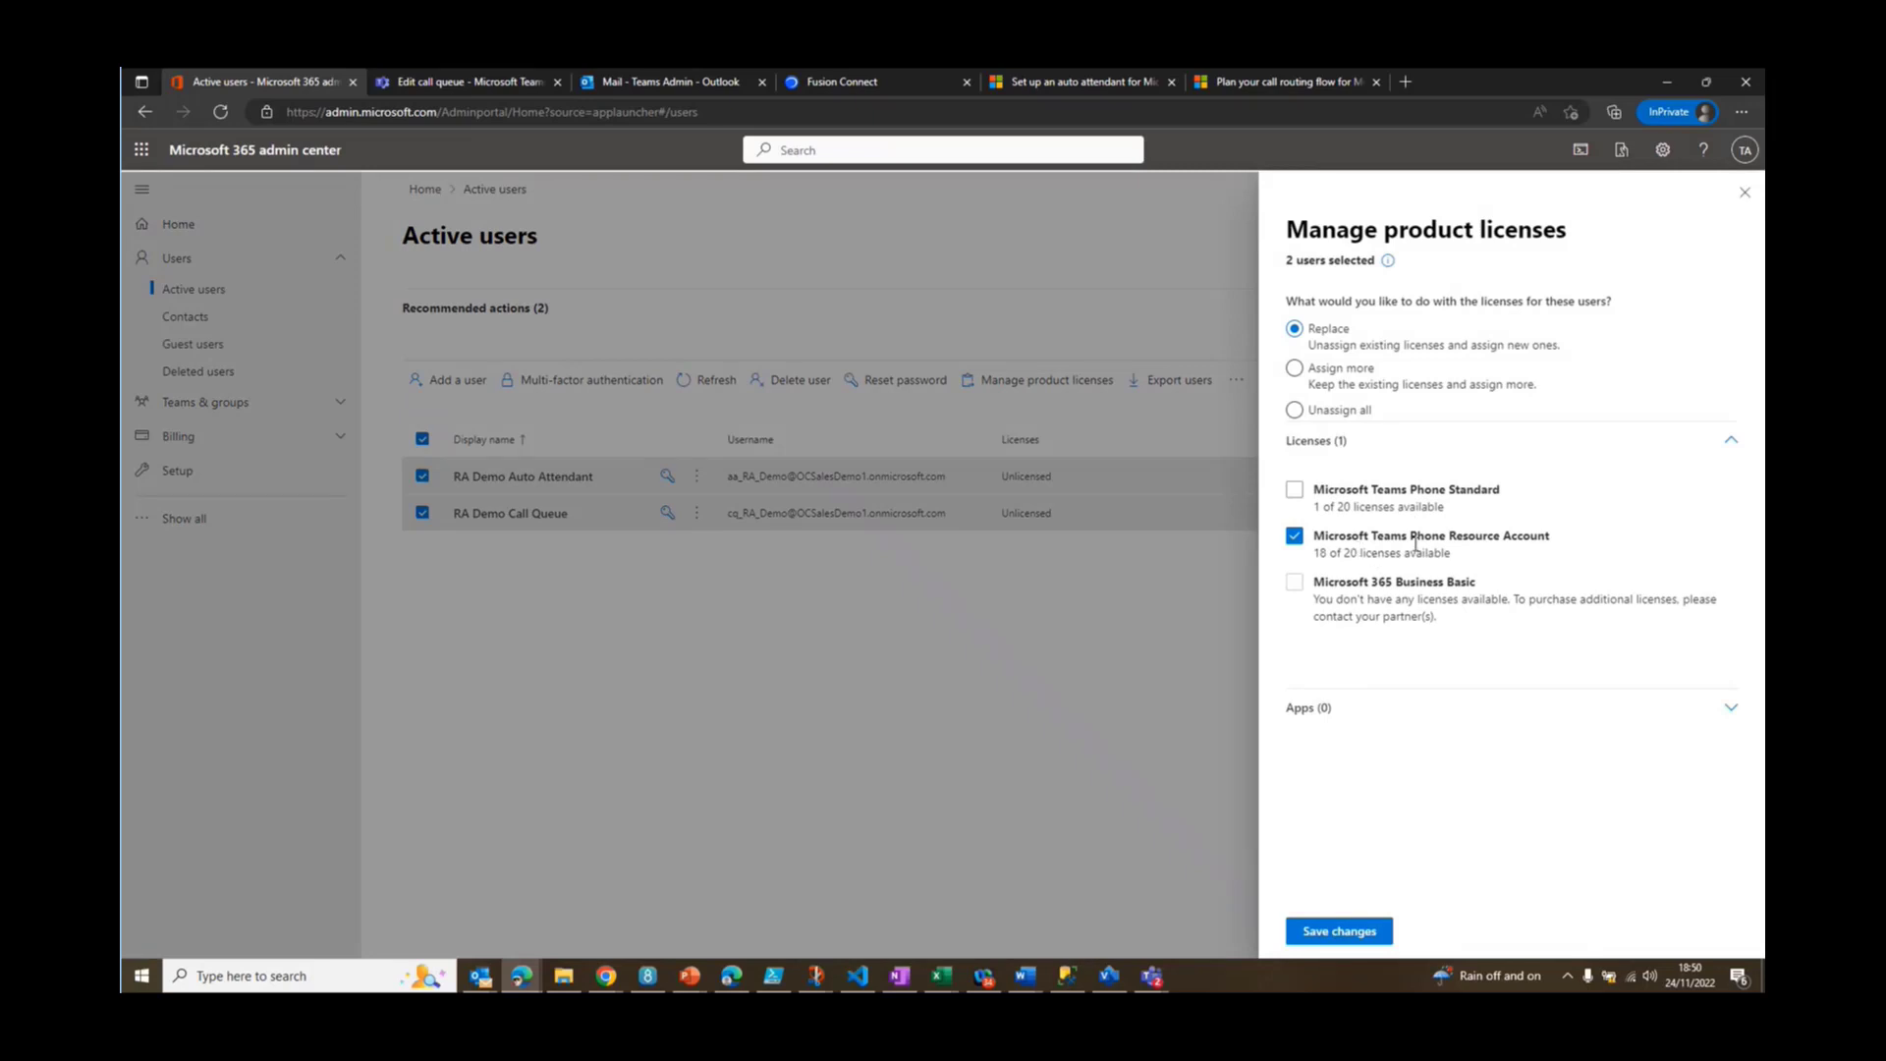
pyautogui.click(1366, 938)
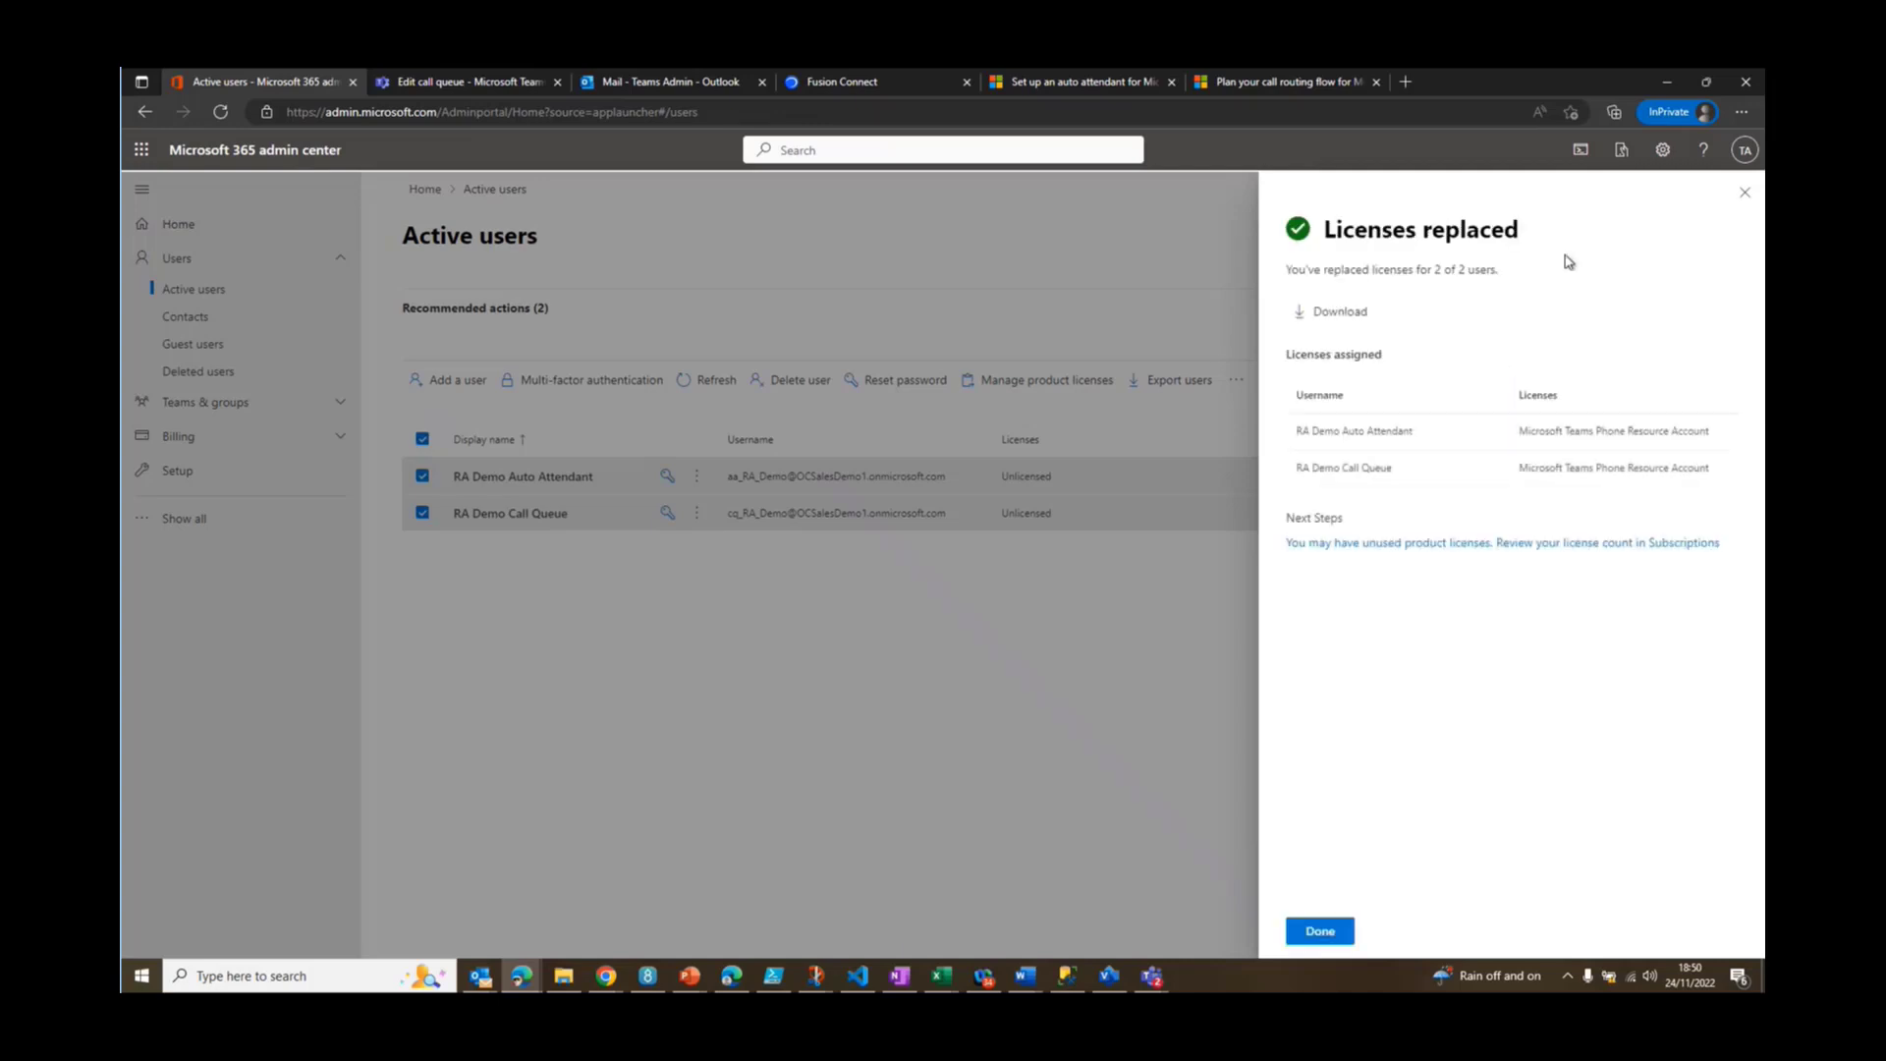
pyautogui.click(1745, 192)
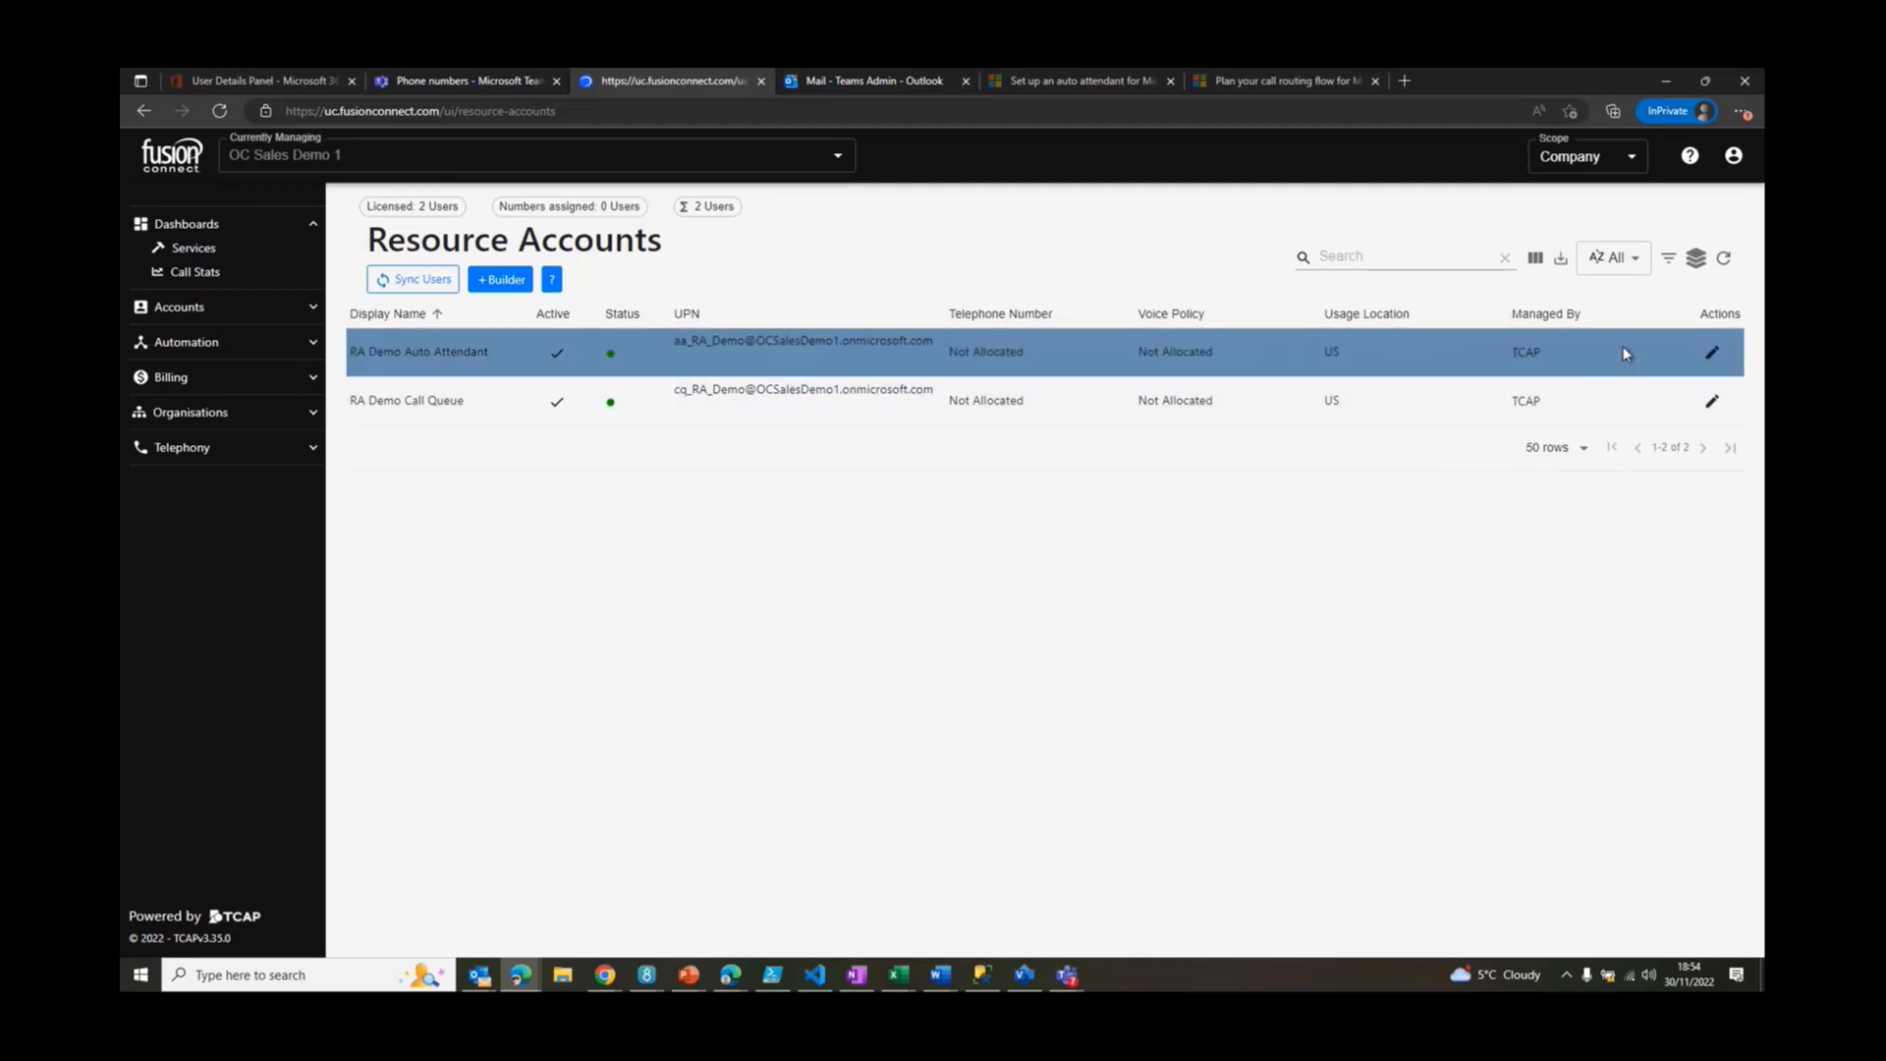
pyautogui.click(1714, 354)
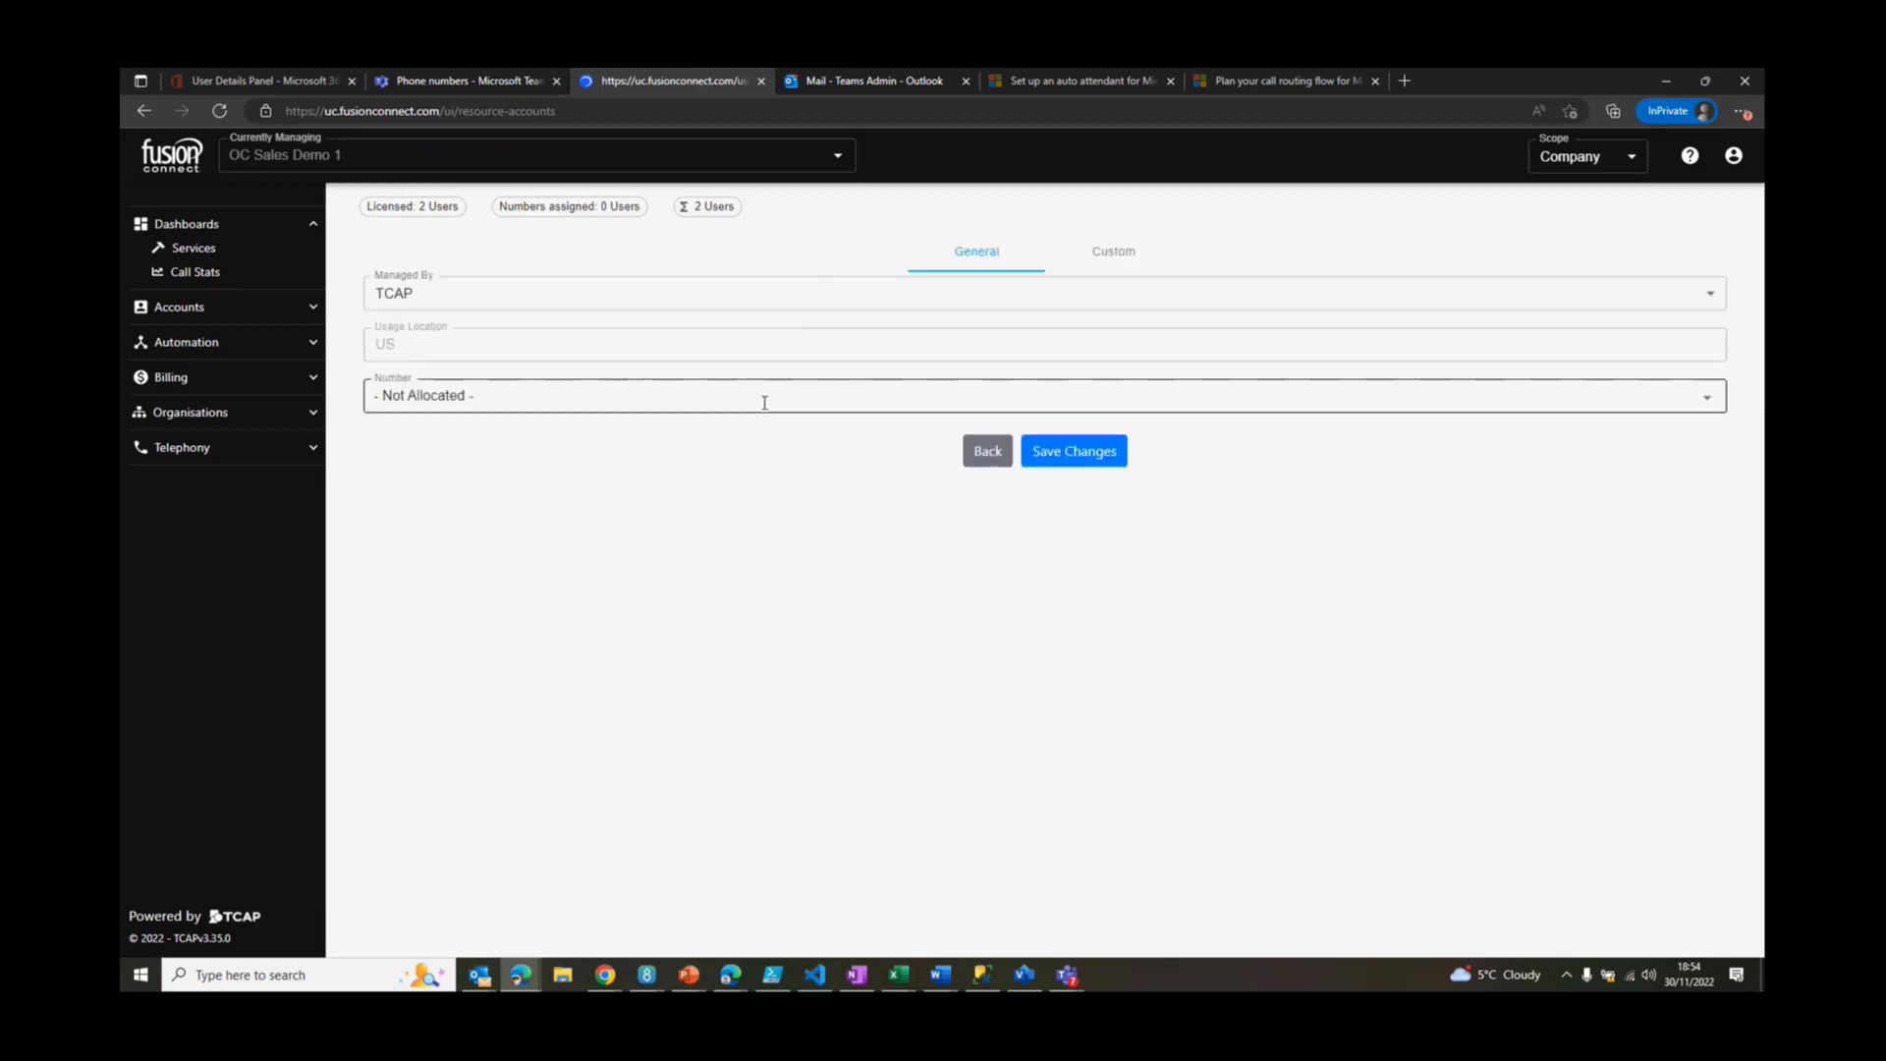
pyautogui.click(765, 403)
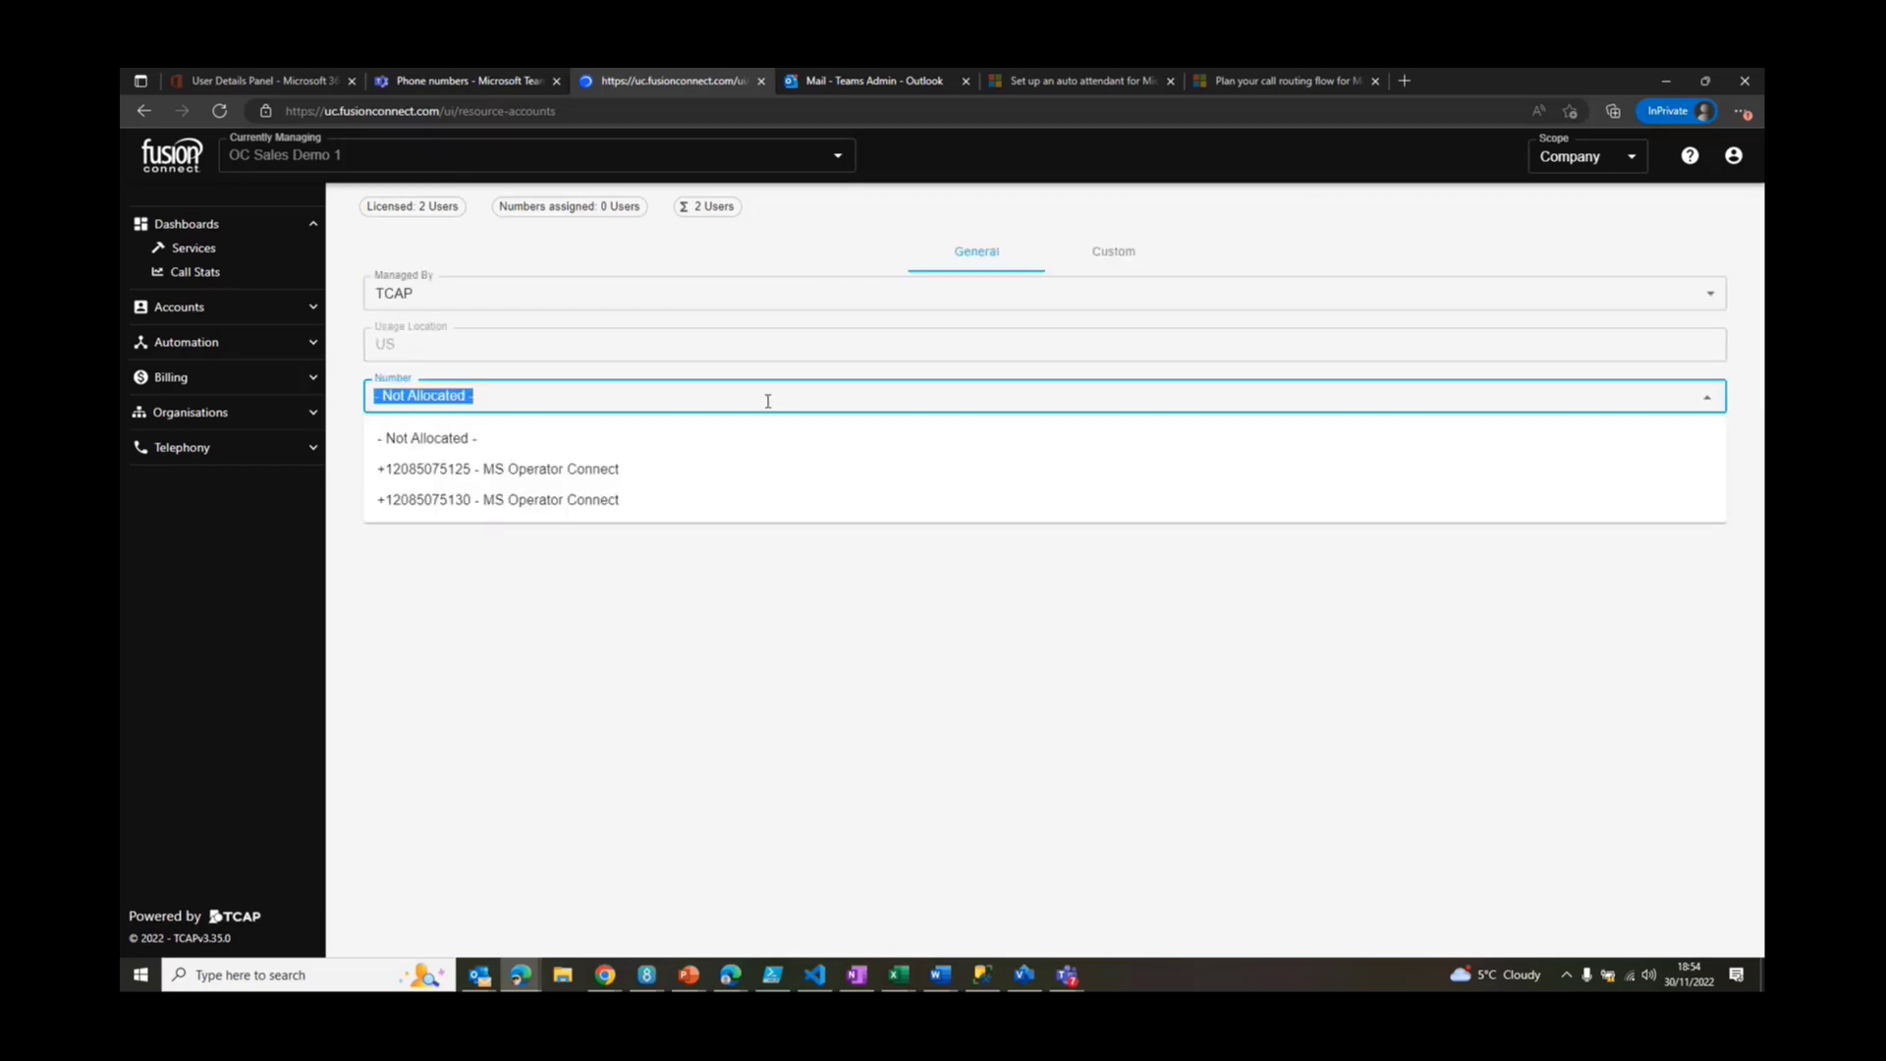
pyautogui.click(626, 471)
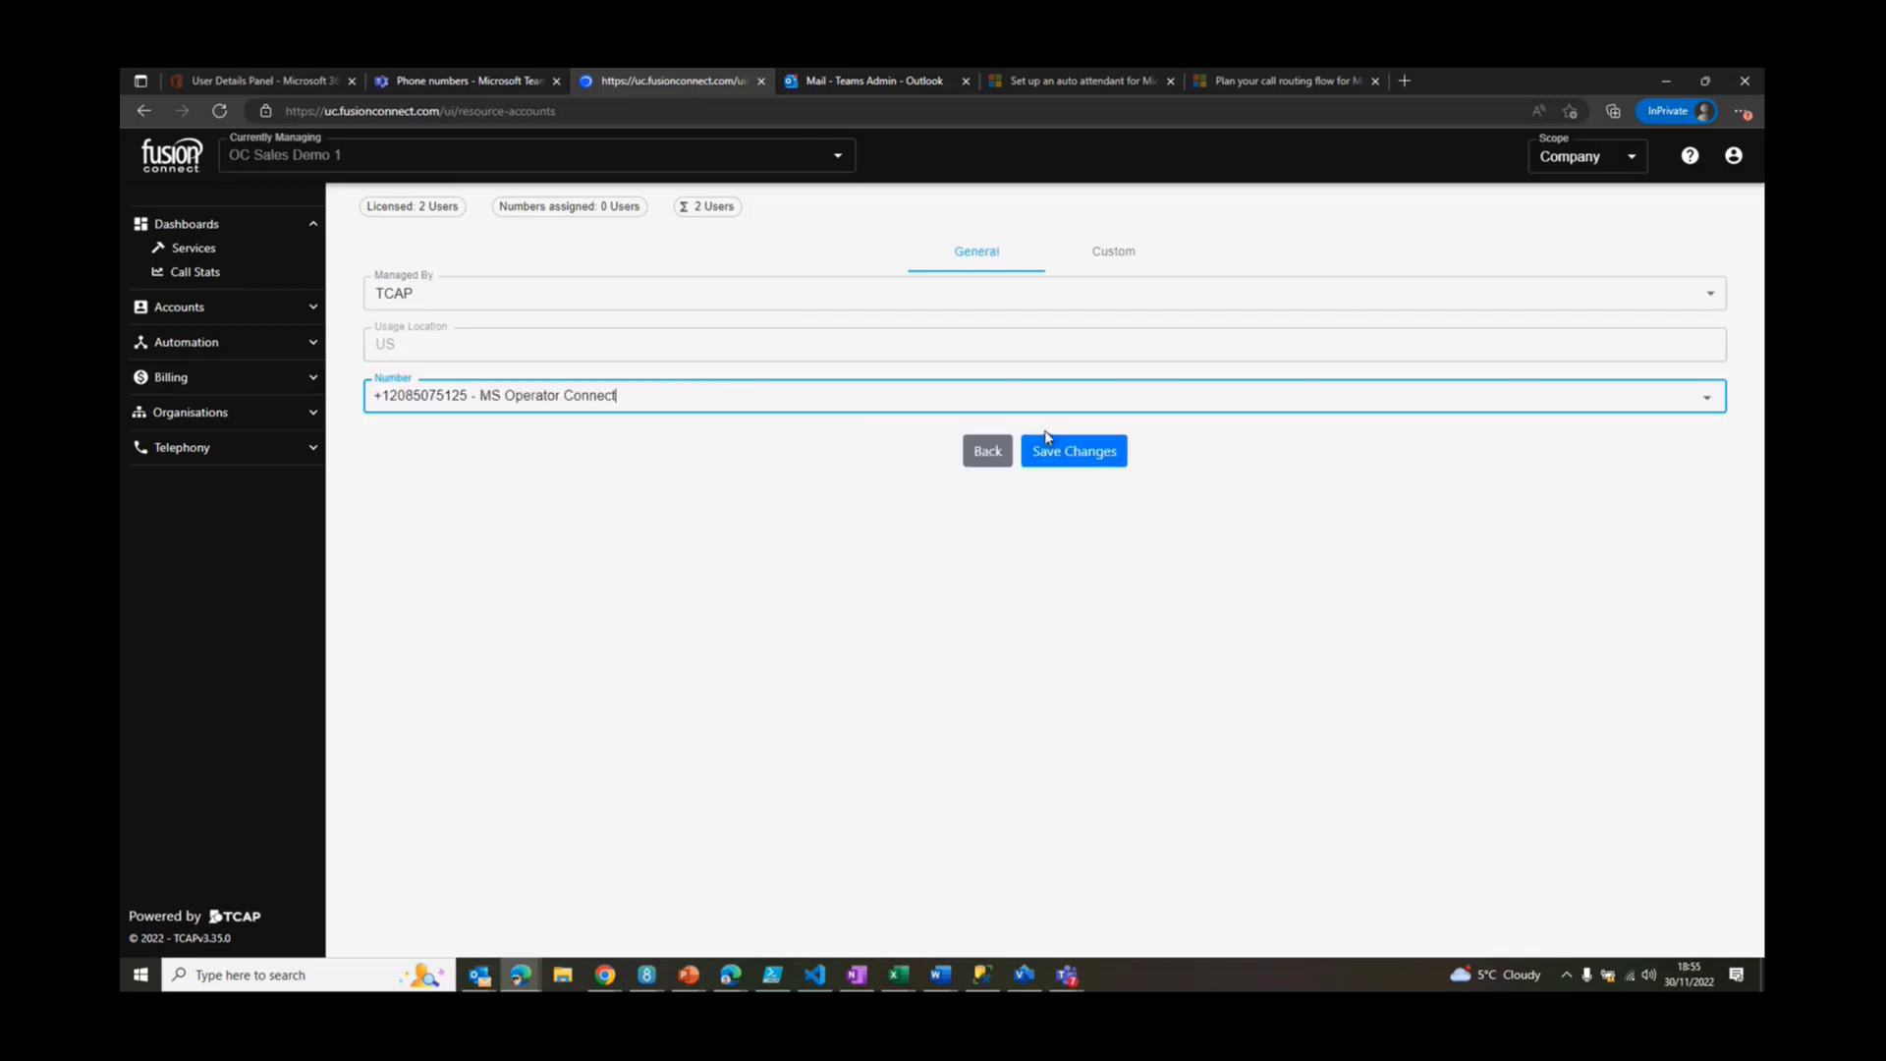
pyautogui.click(1093, 458)
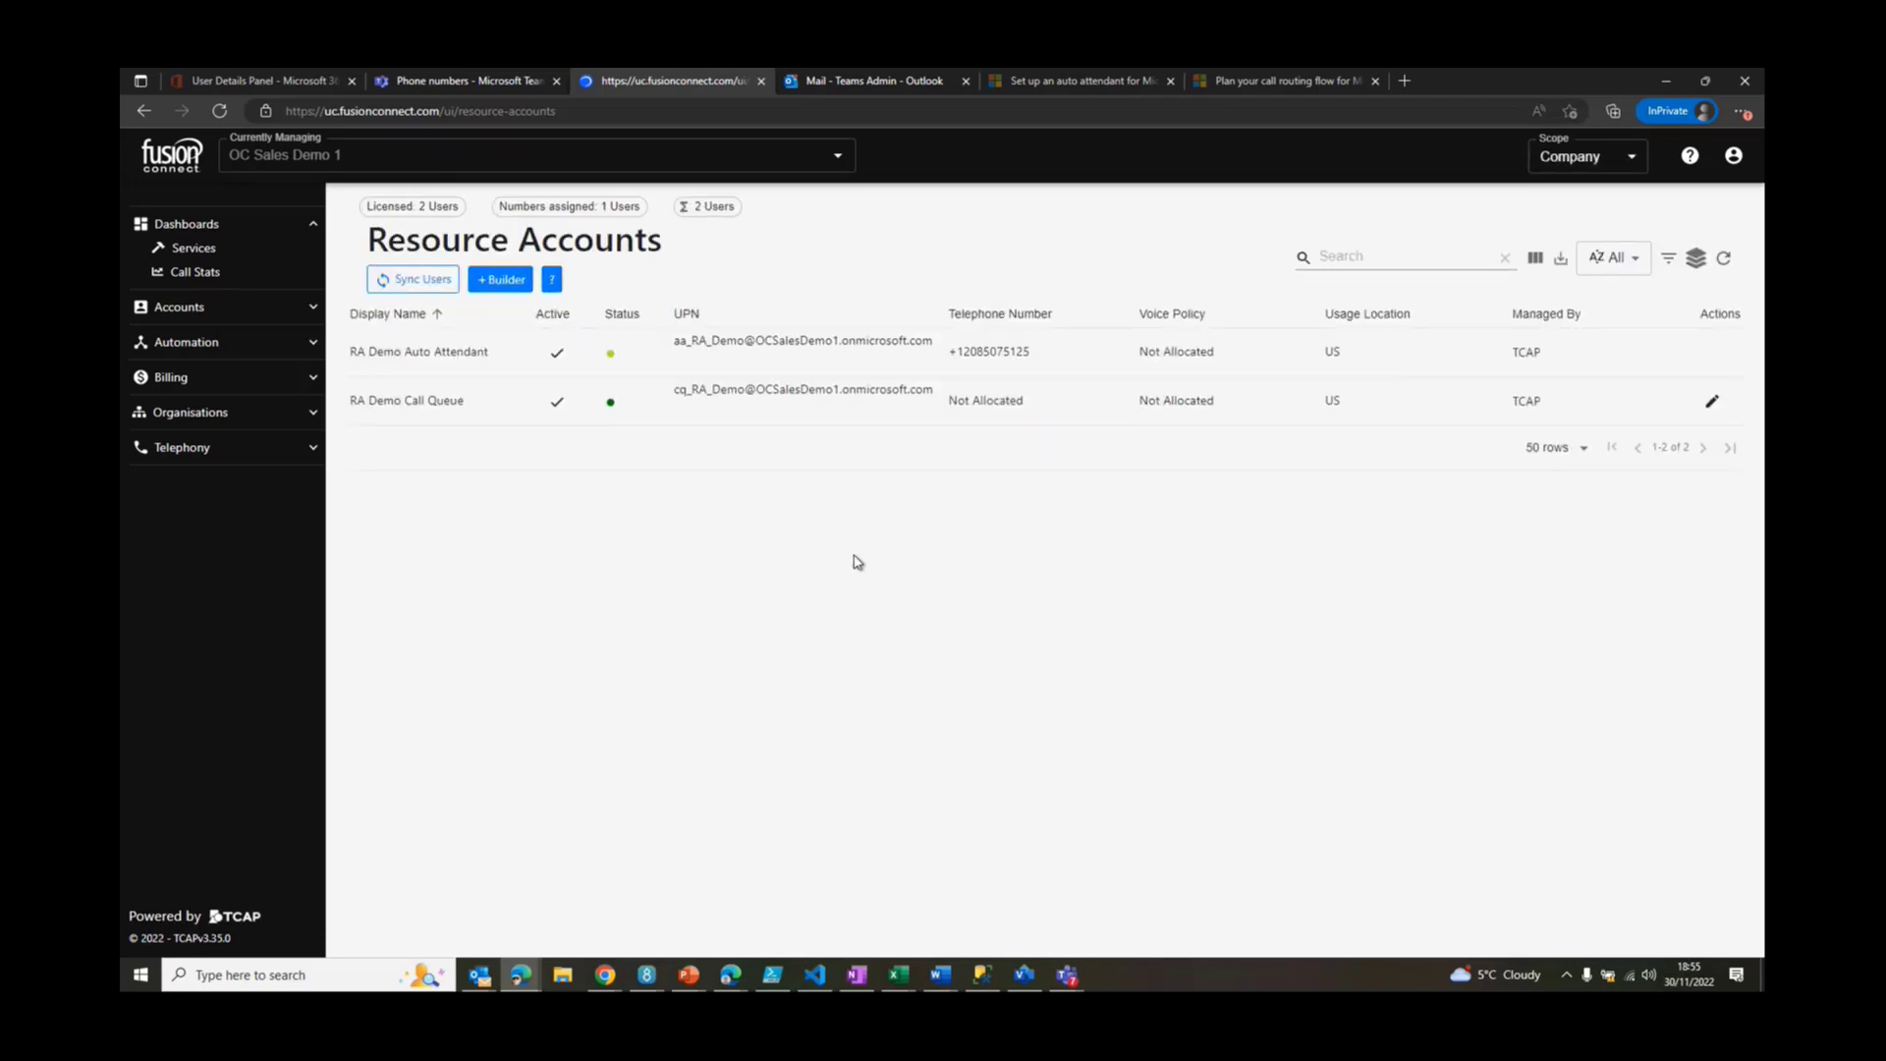
# Review the RA Demo Call Queue and Auto Attendant accounts, then go to the Teams phone numbers list
pyautogui.moveTo(609, 358)
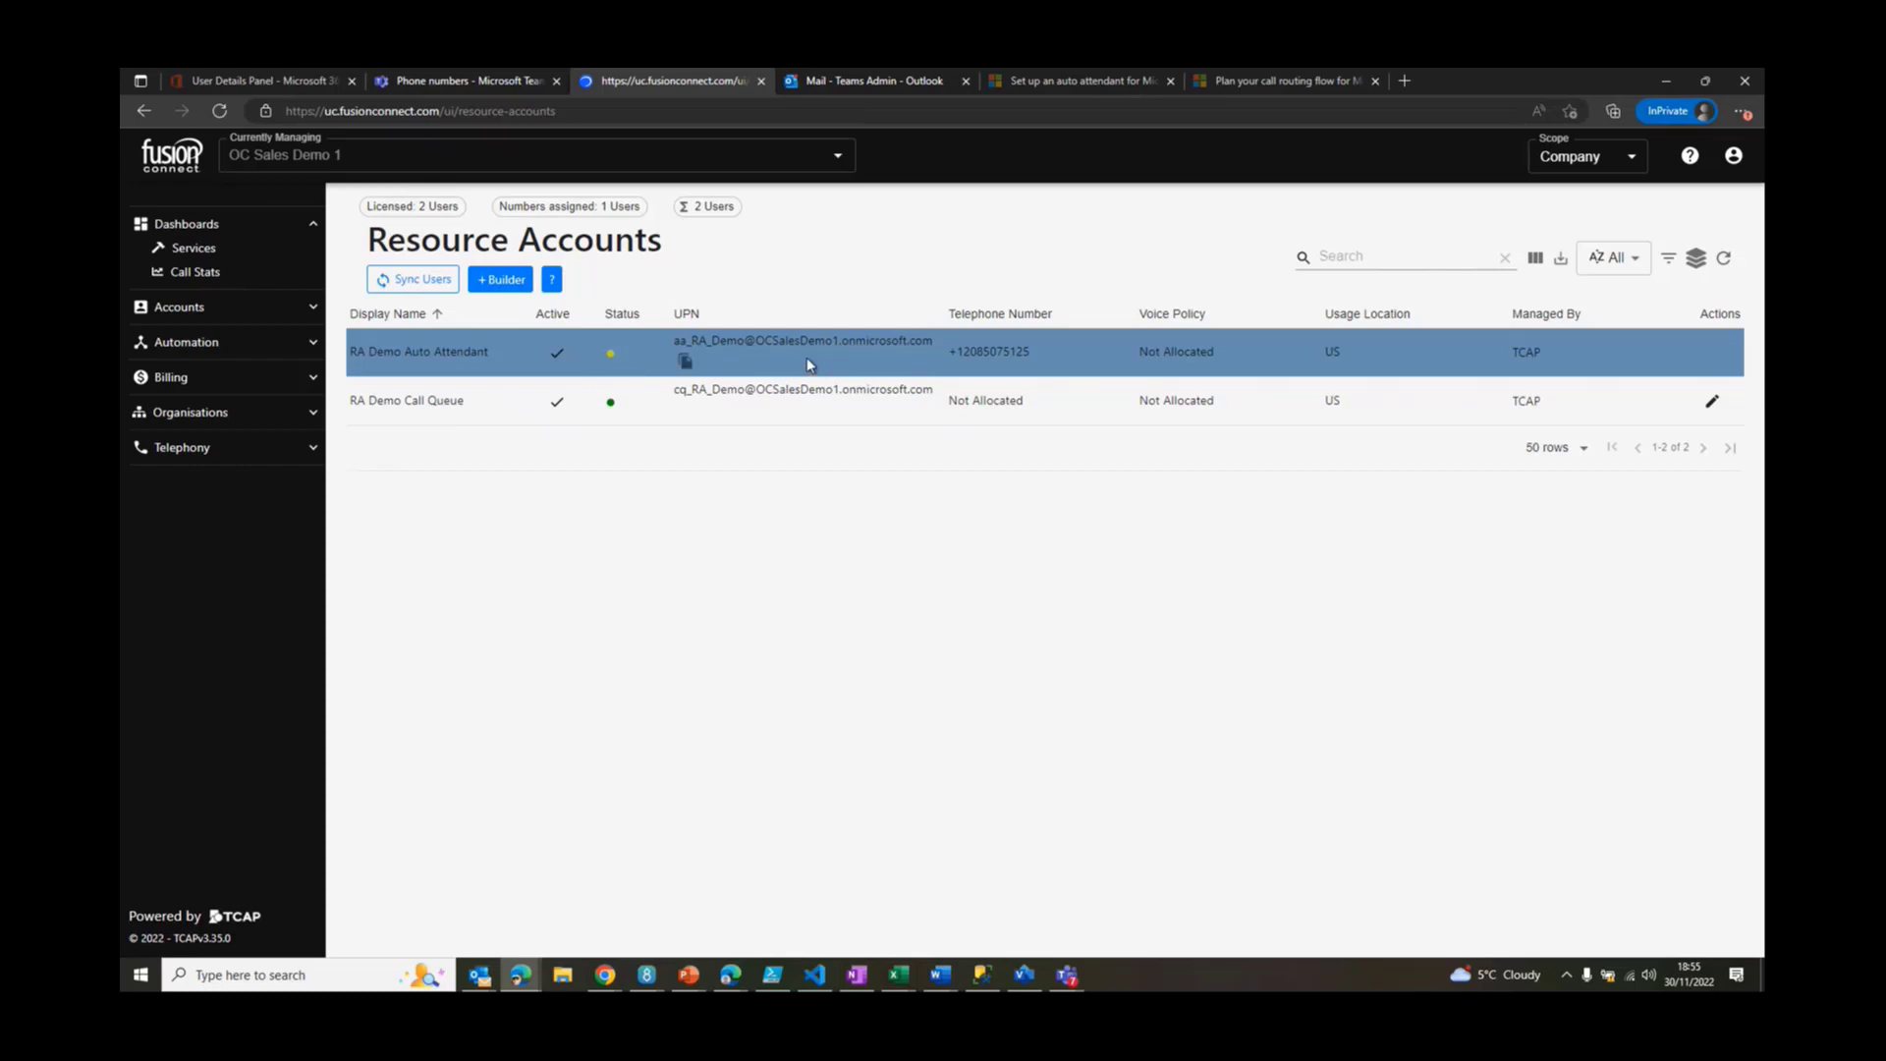
pyautogui.click(608, 400)
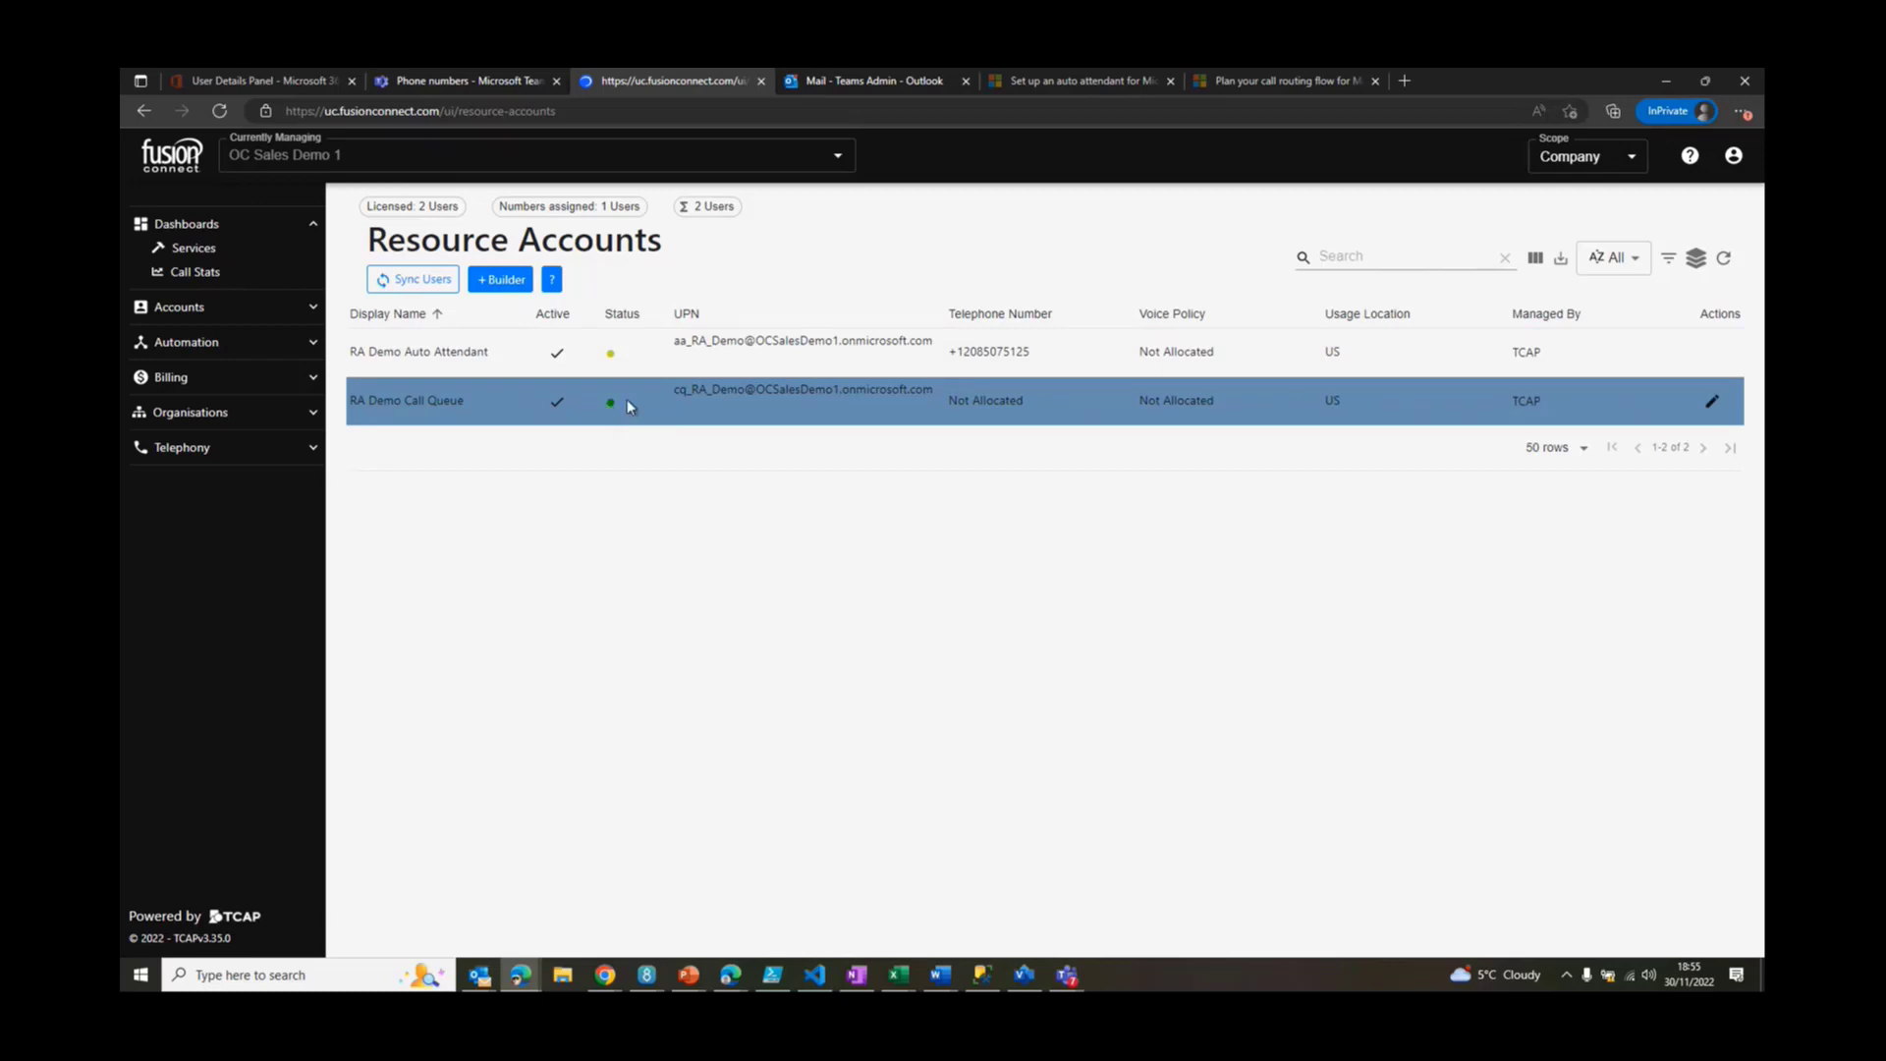
pyautogui.click(684, 359)
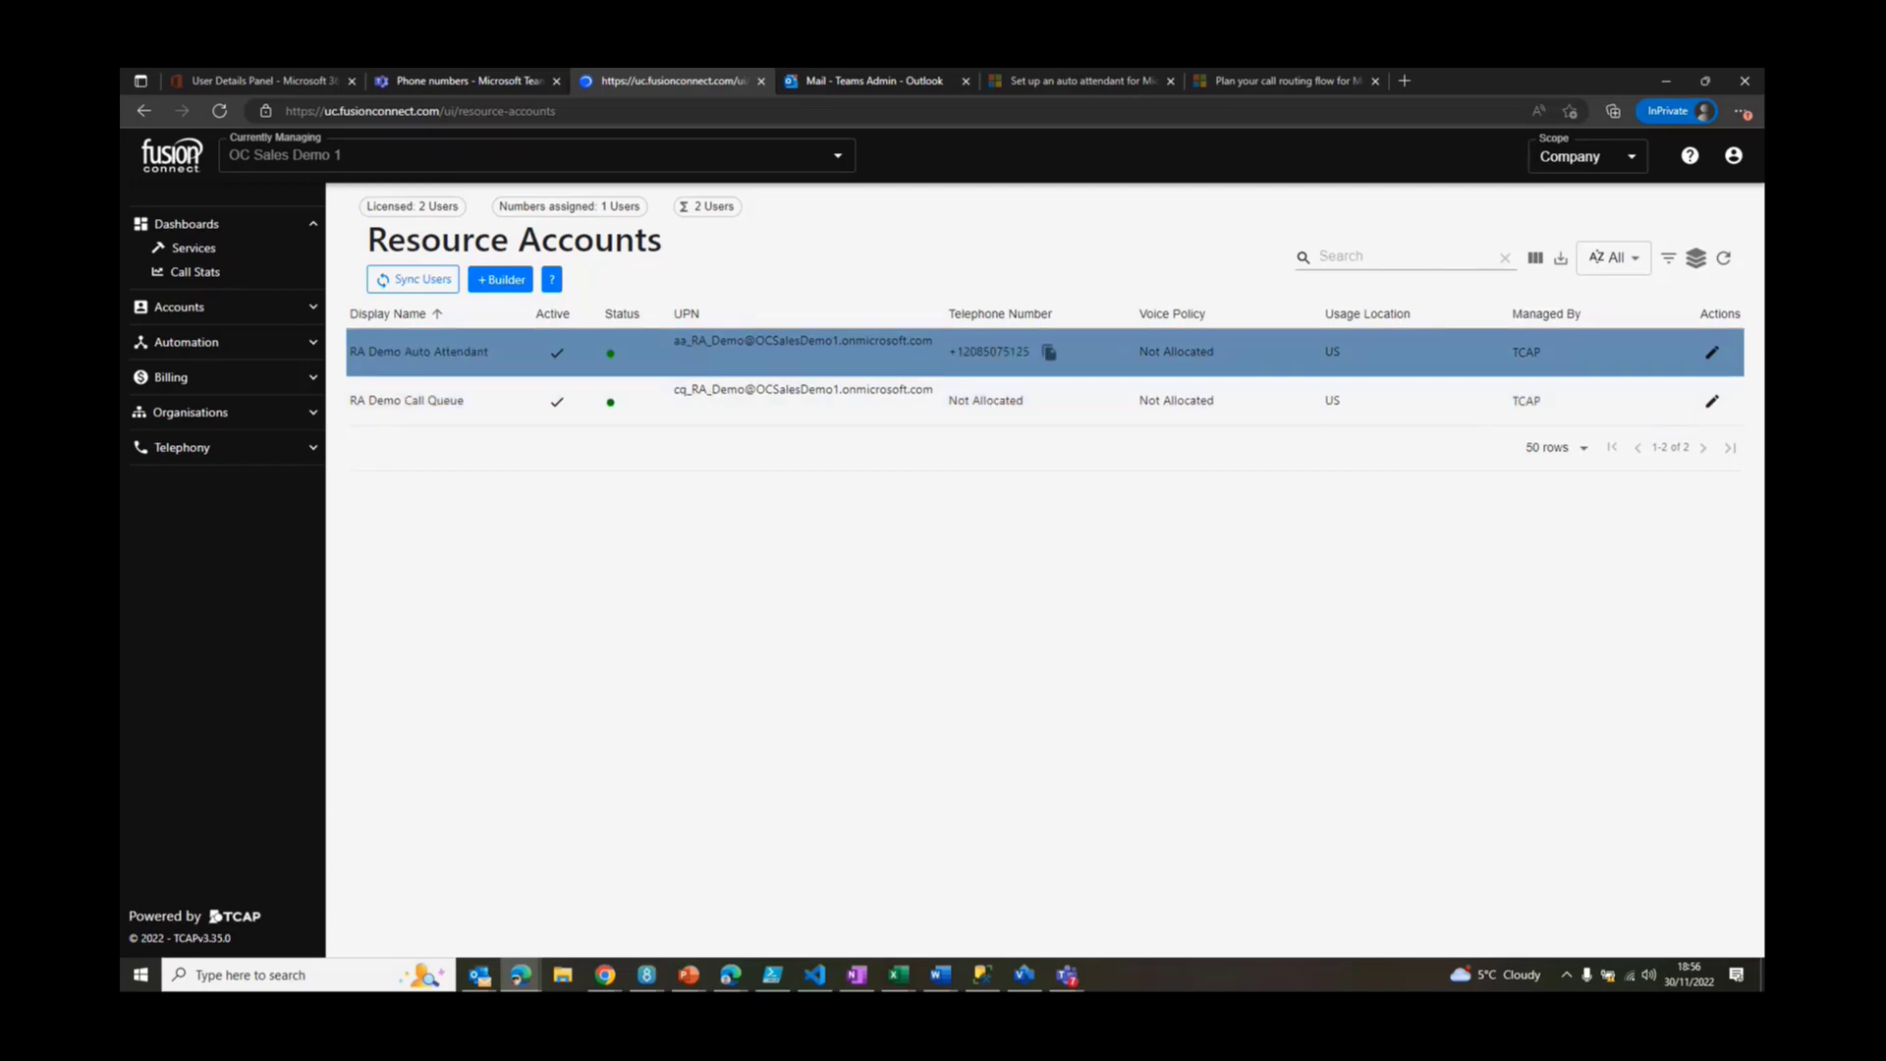
pyautogui.click(454, 87)
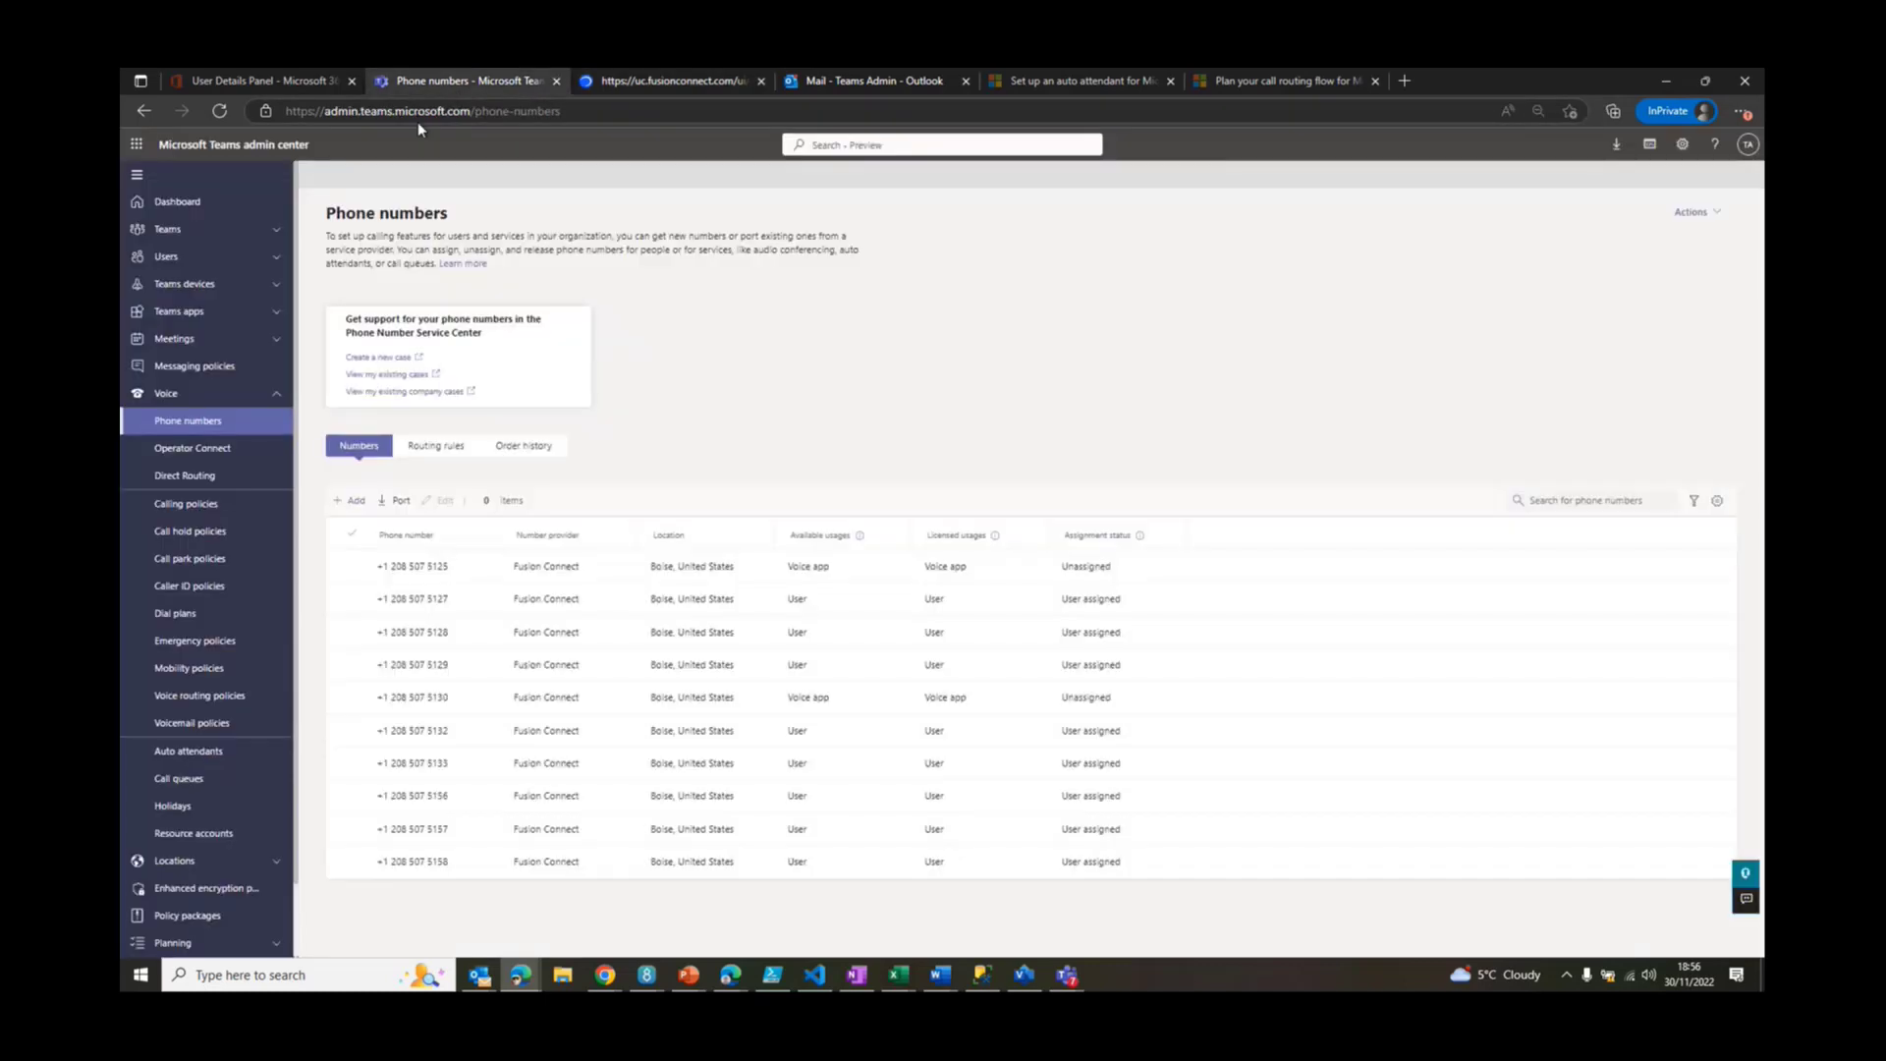
pyautogui.click(218, 111)
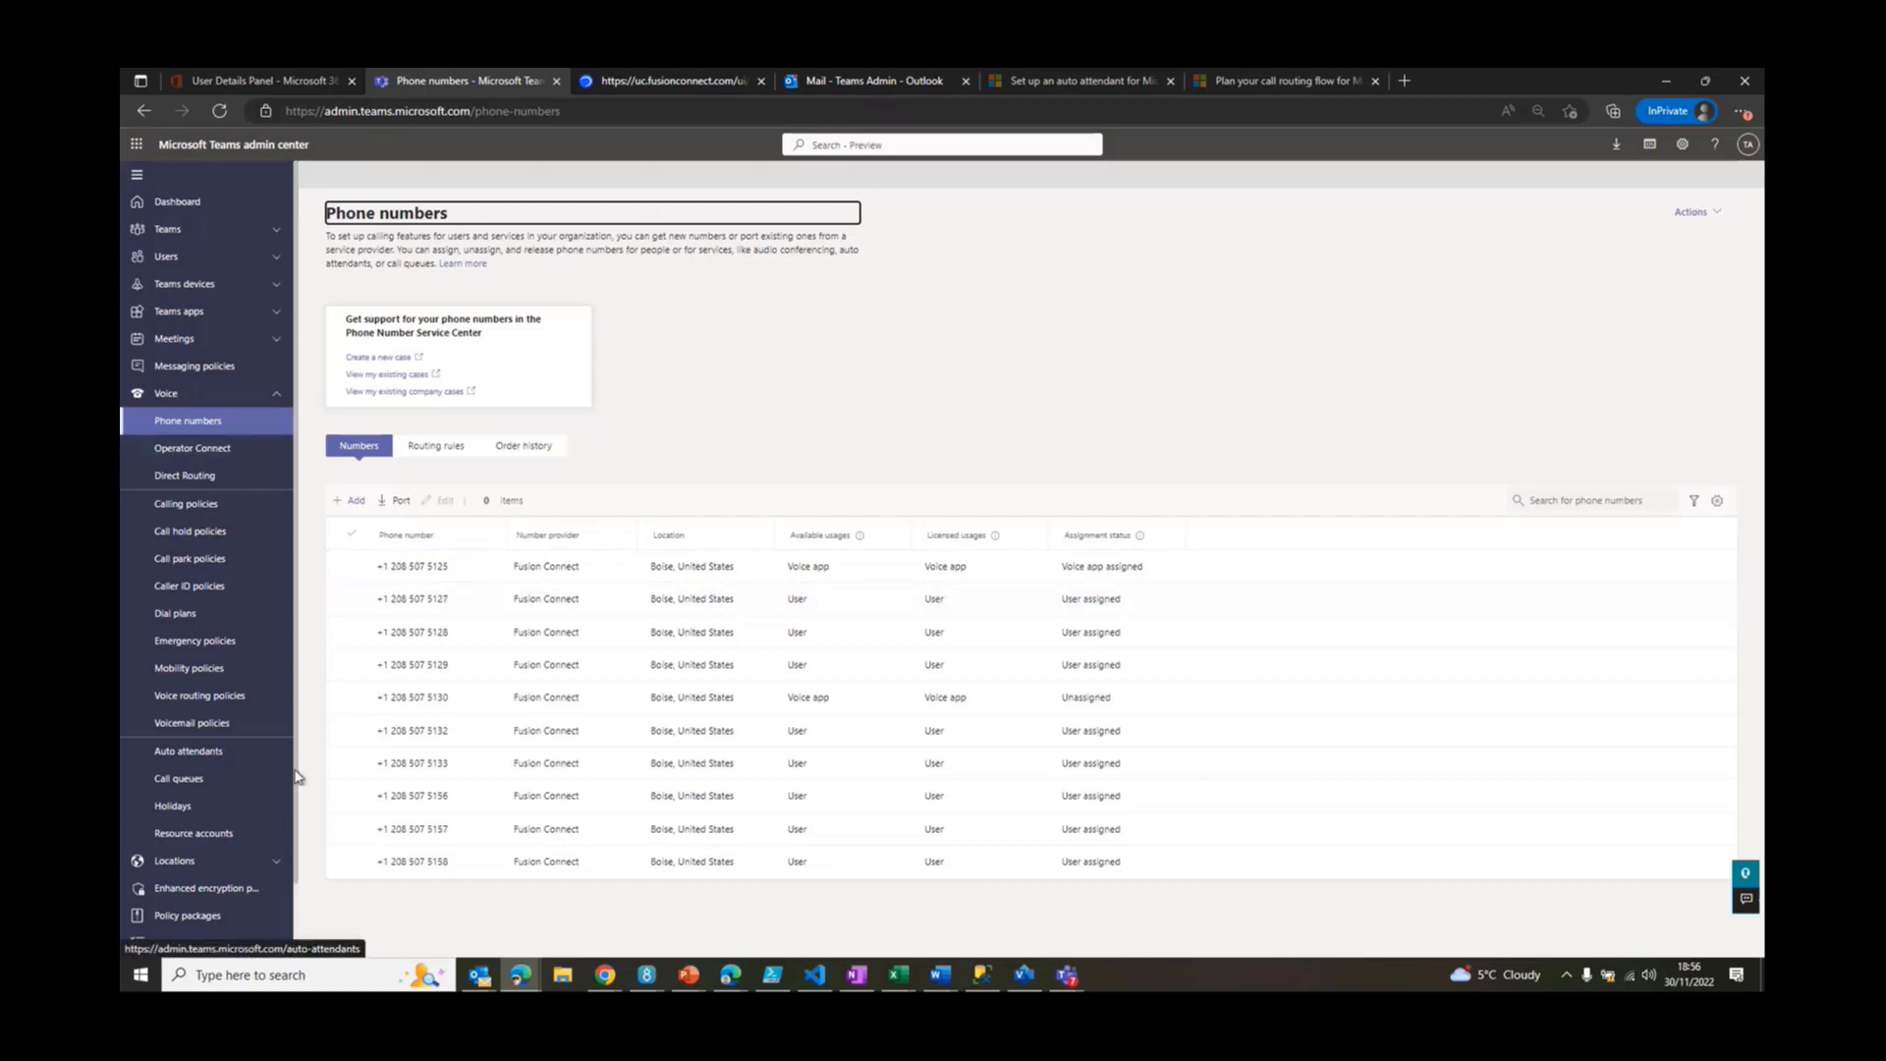
pyautogui.click(215, 833)
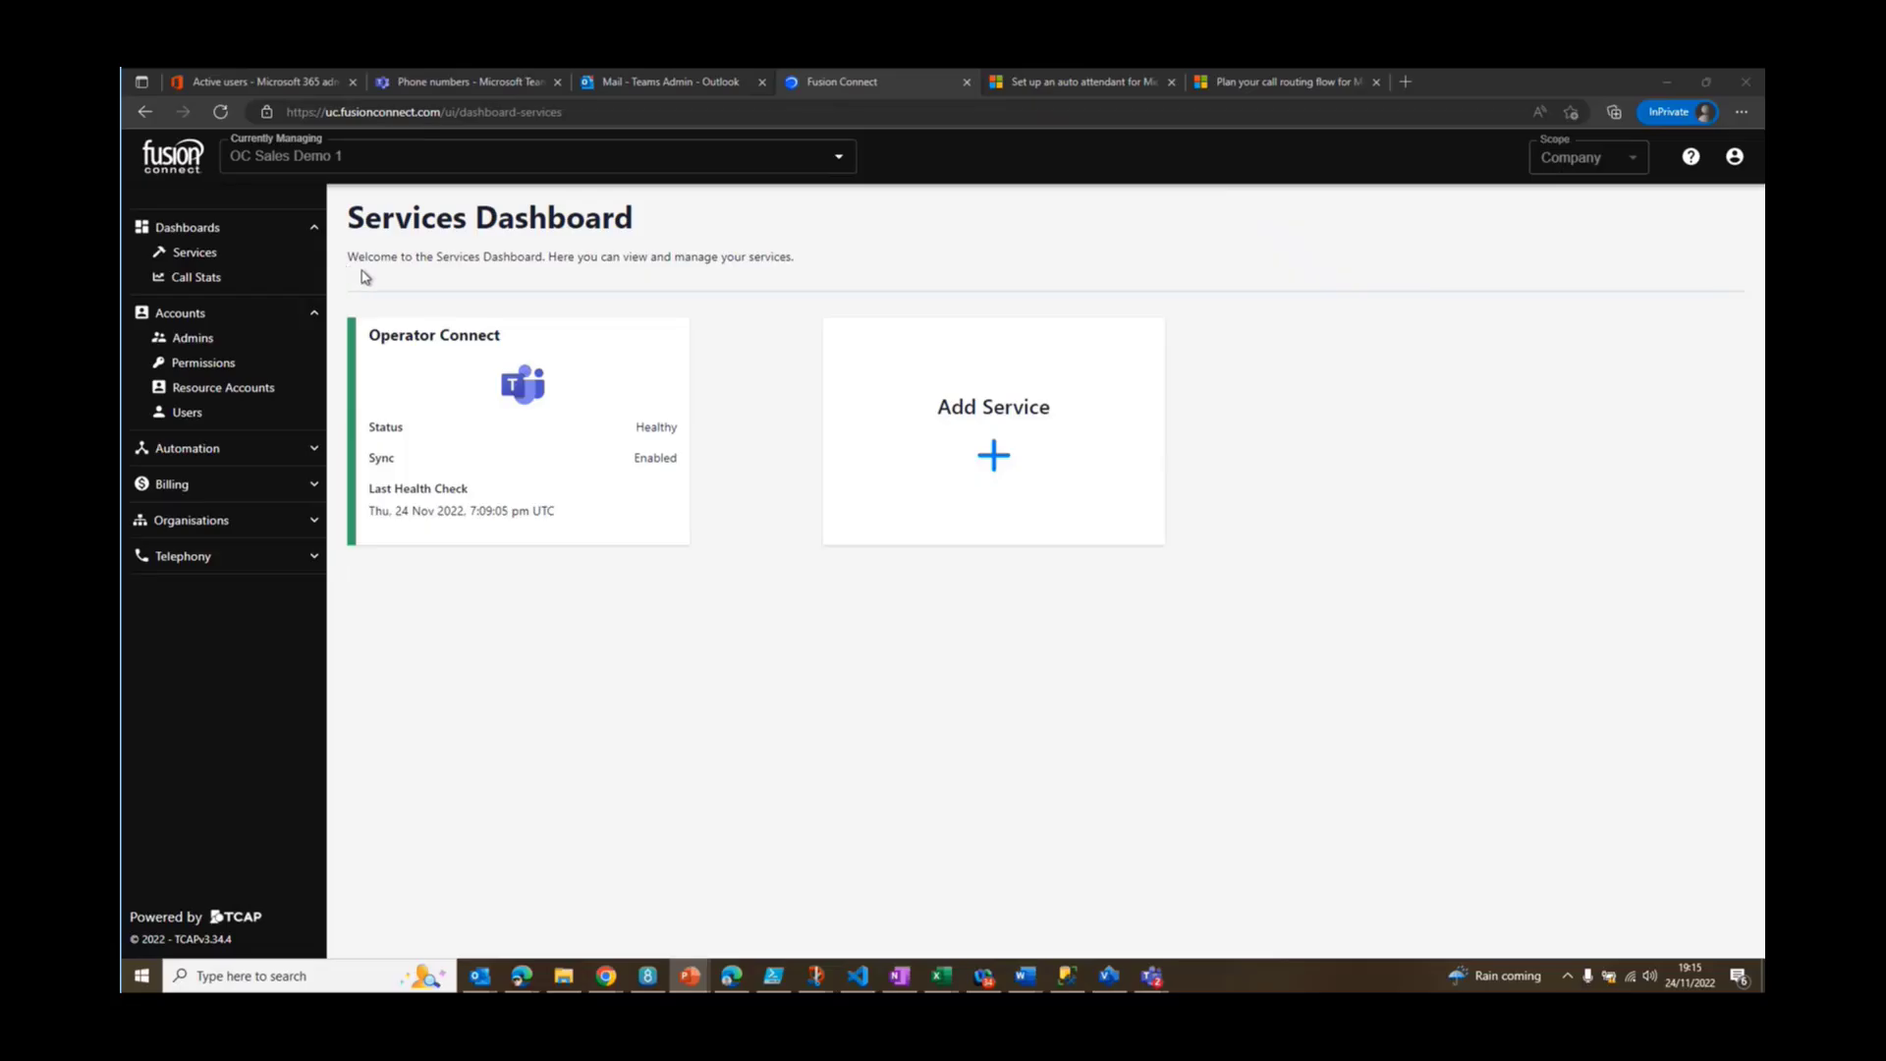
# Start a new admin user with first name Demo and last name Admin Test
pyautogui.click(192, 337)
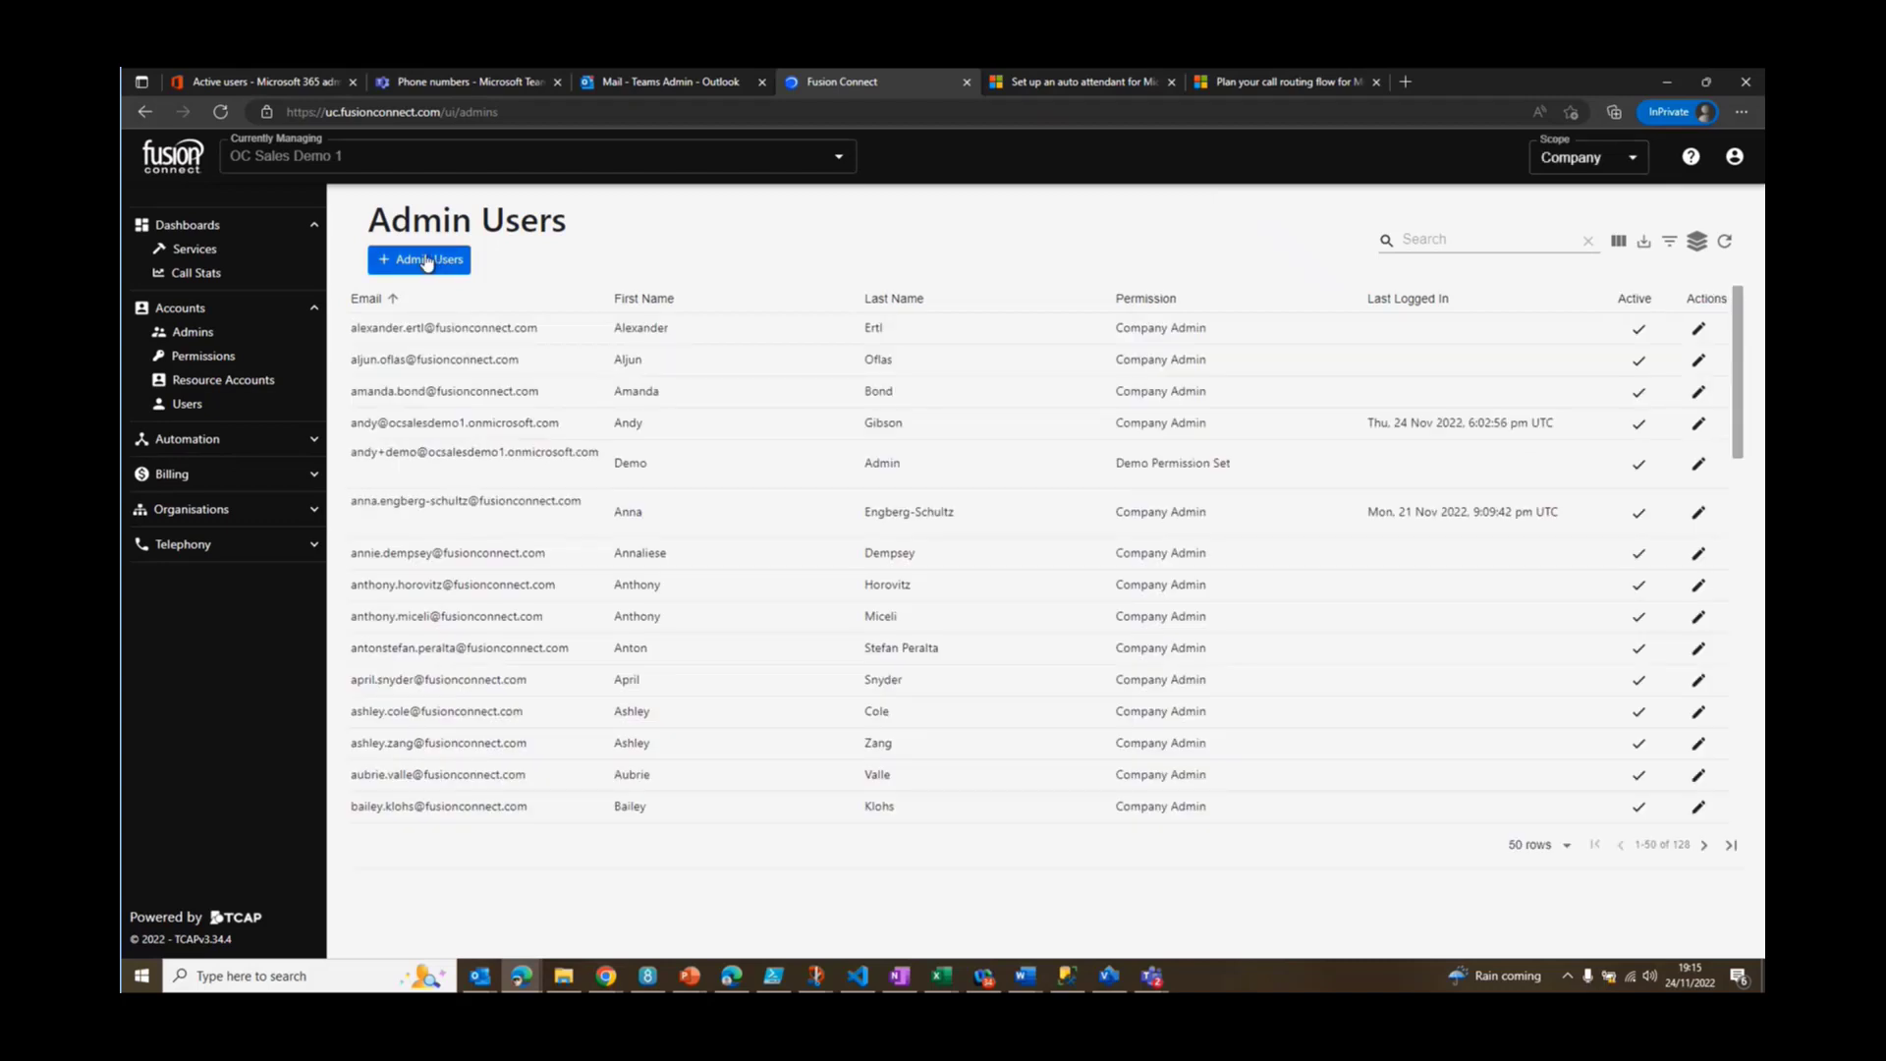
pyautogui.click(426, 261)
pyautogui.click(908, 306)
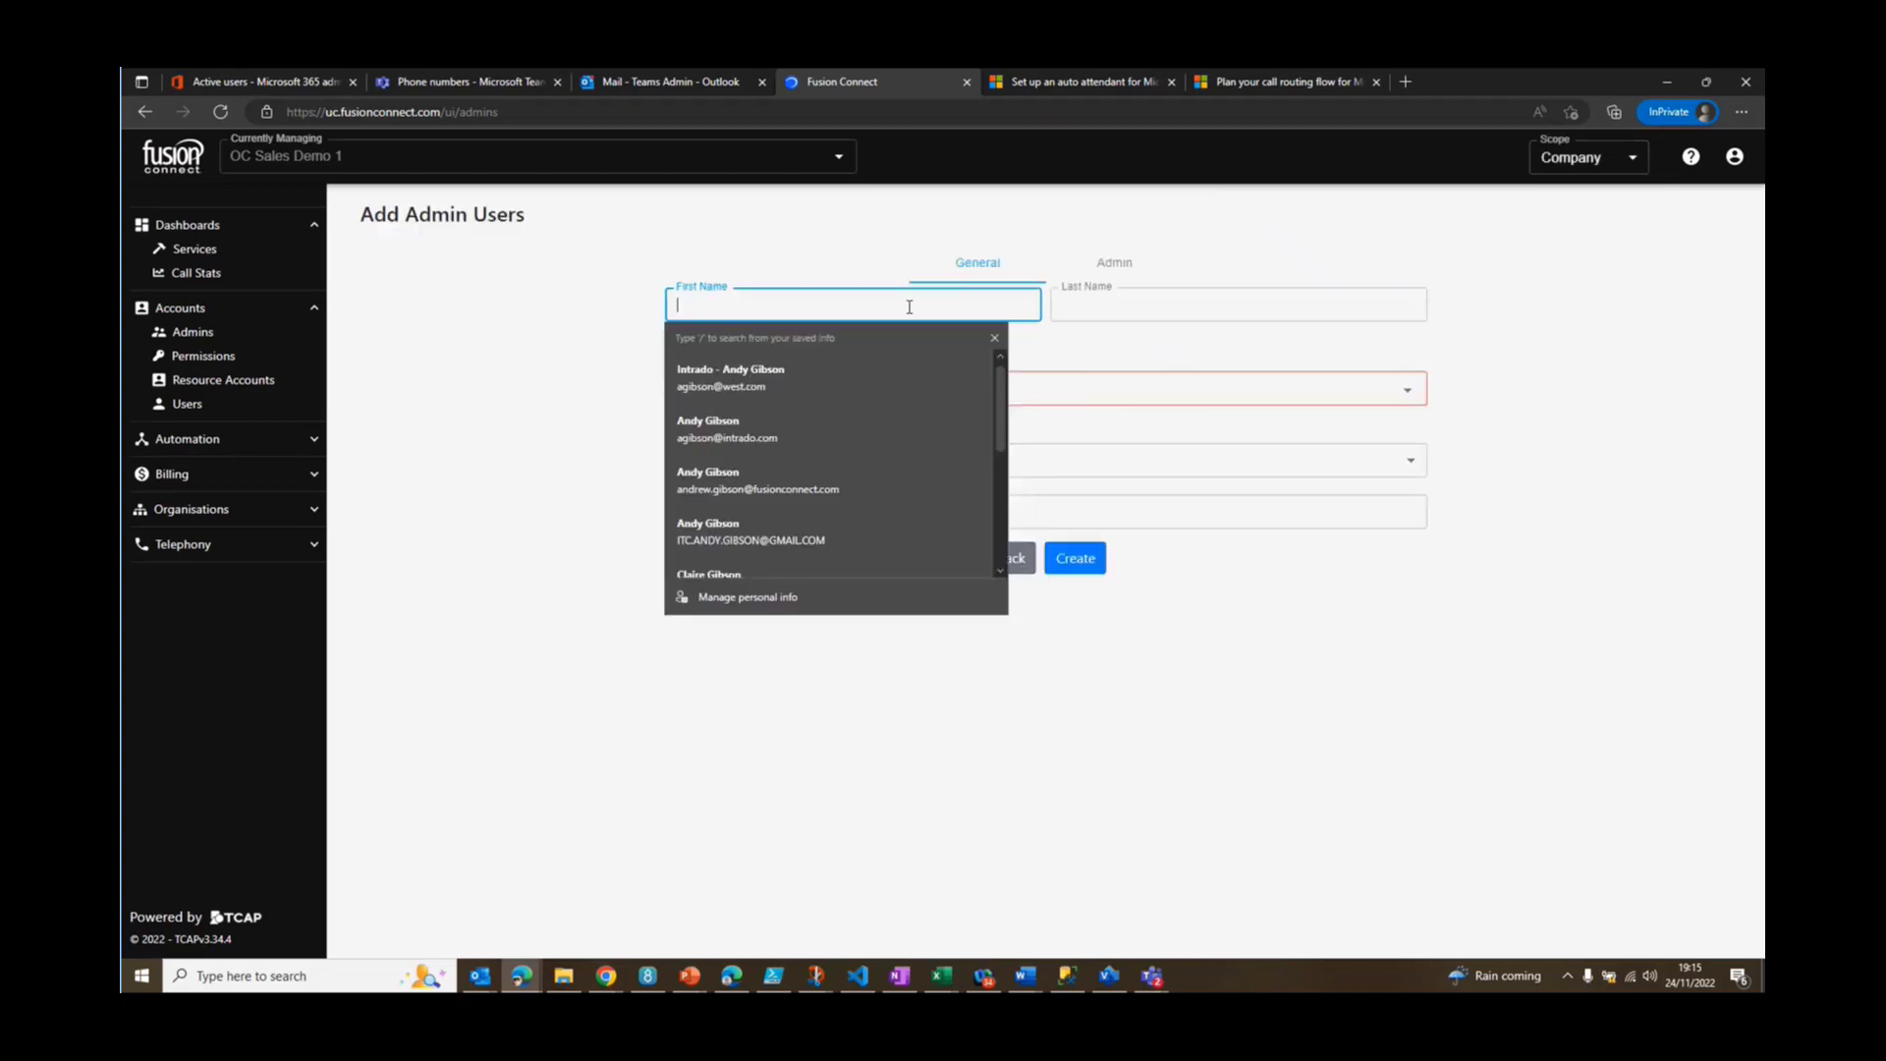
pyautogui.write('Demo')
pyautogui.press('Tab')
pyautogui.write('Admin Test')
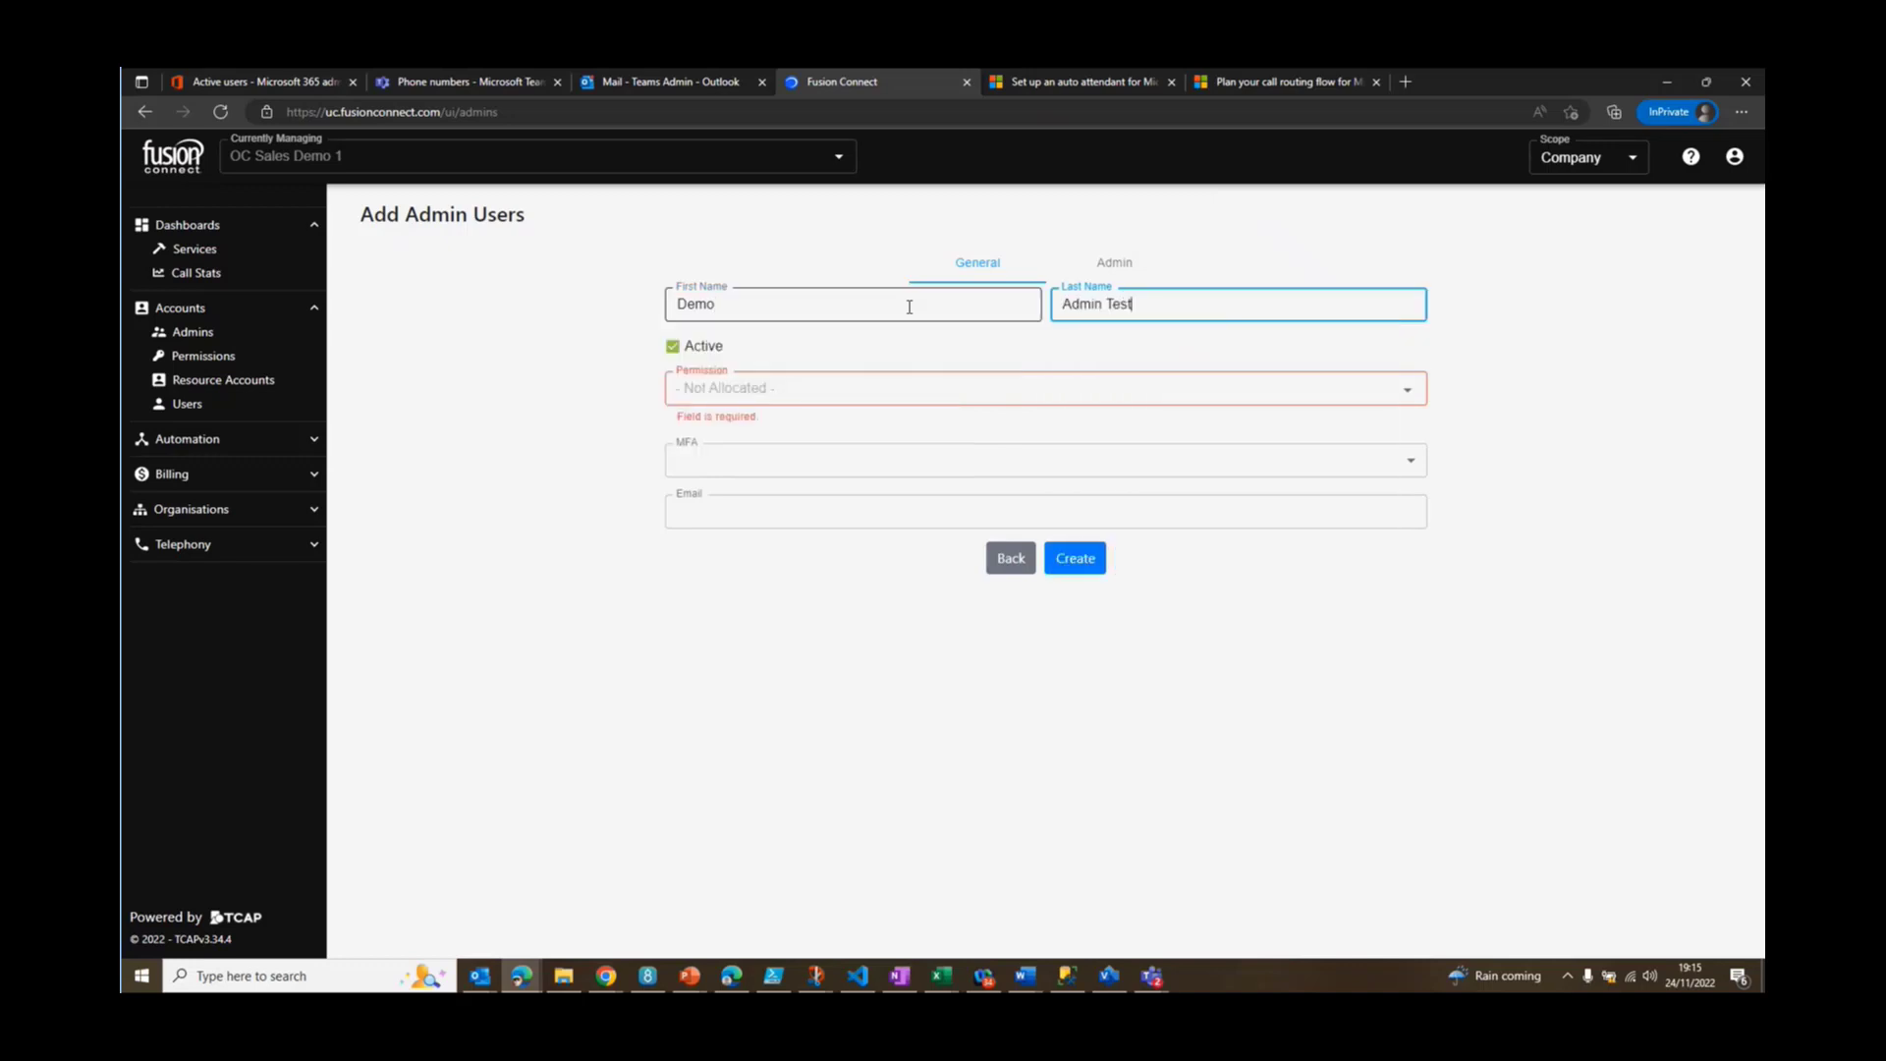
# Give the admin the Demo Permission Set, enable MFA, enter the email address and create the user
pyautogui.click(909, 383)
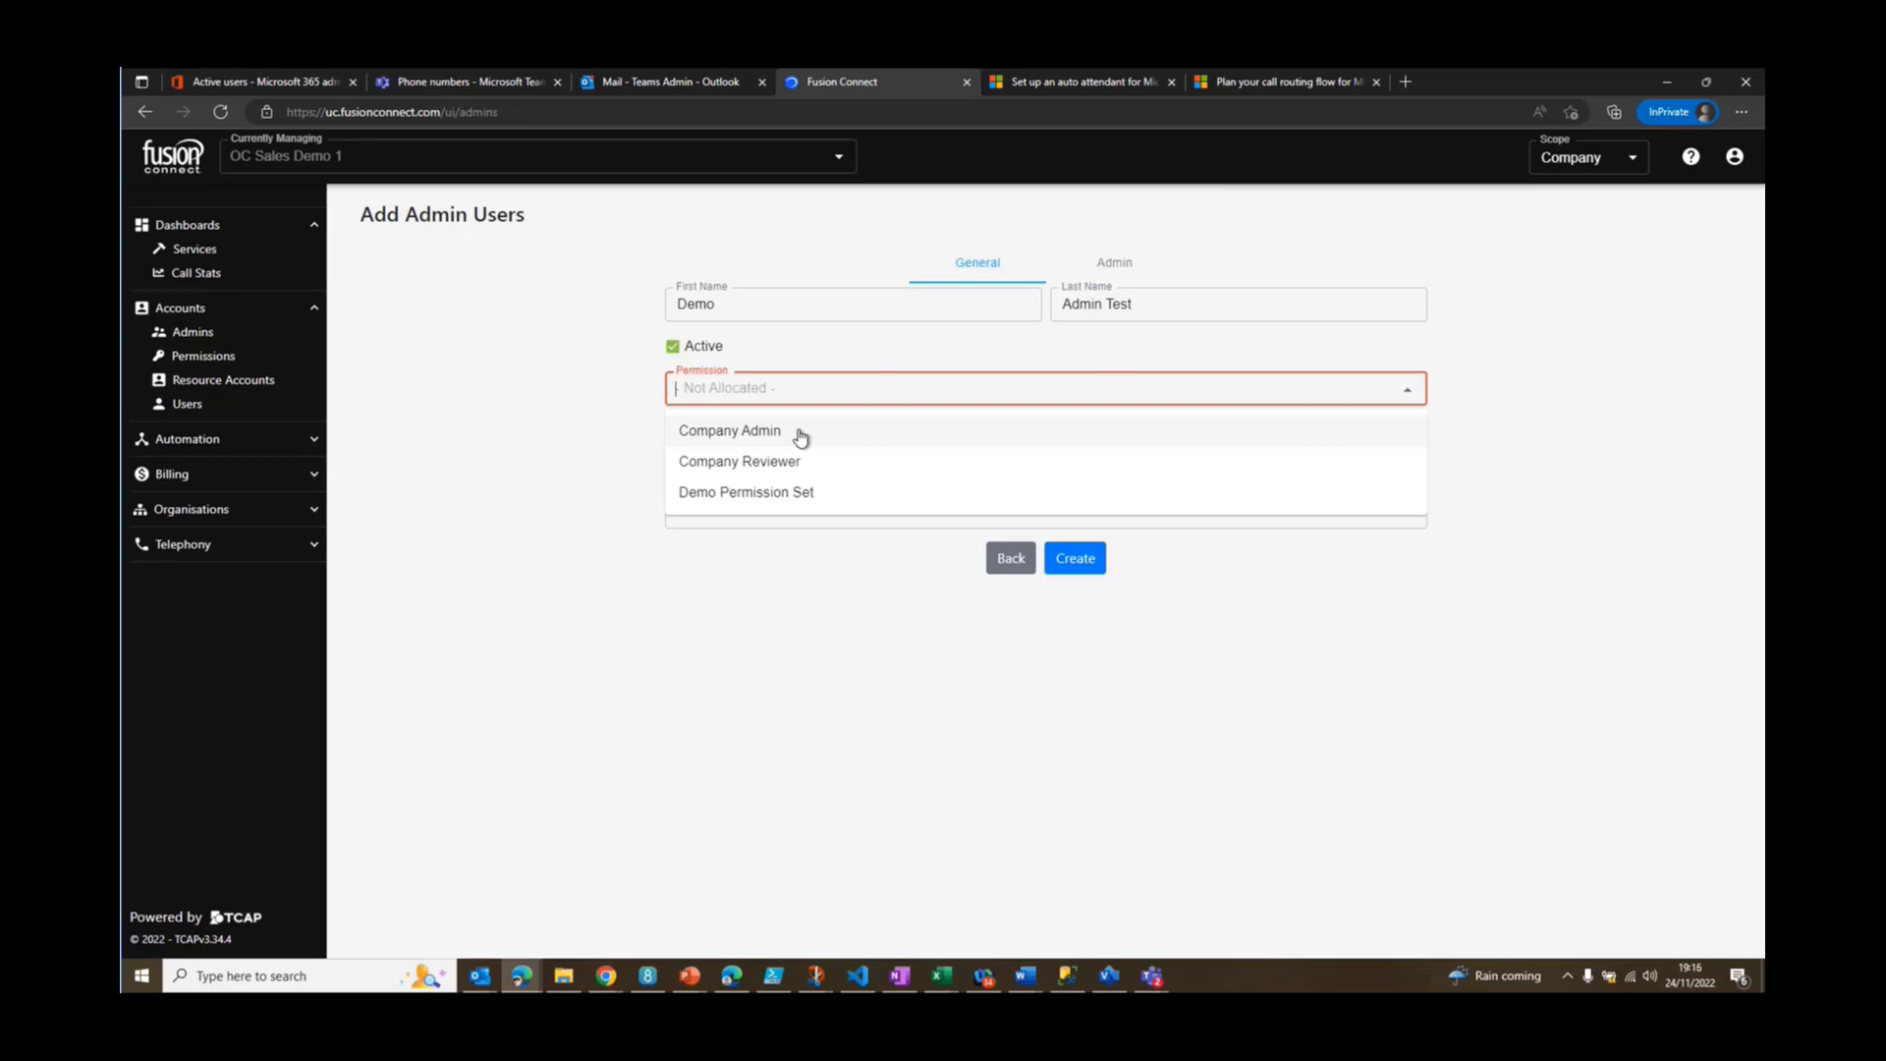
pyautogui.click(828, 494)
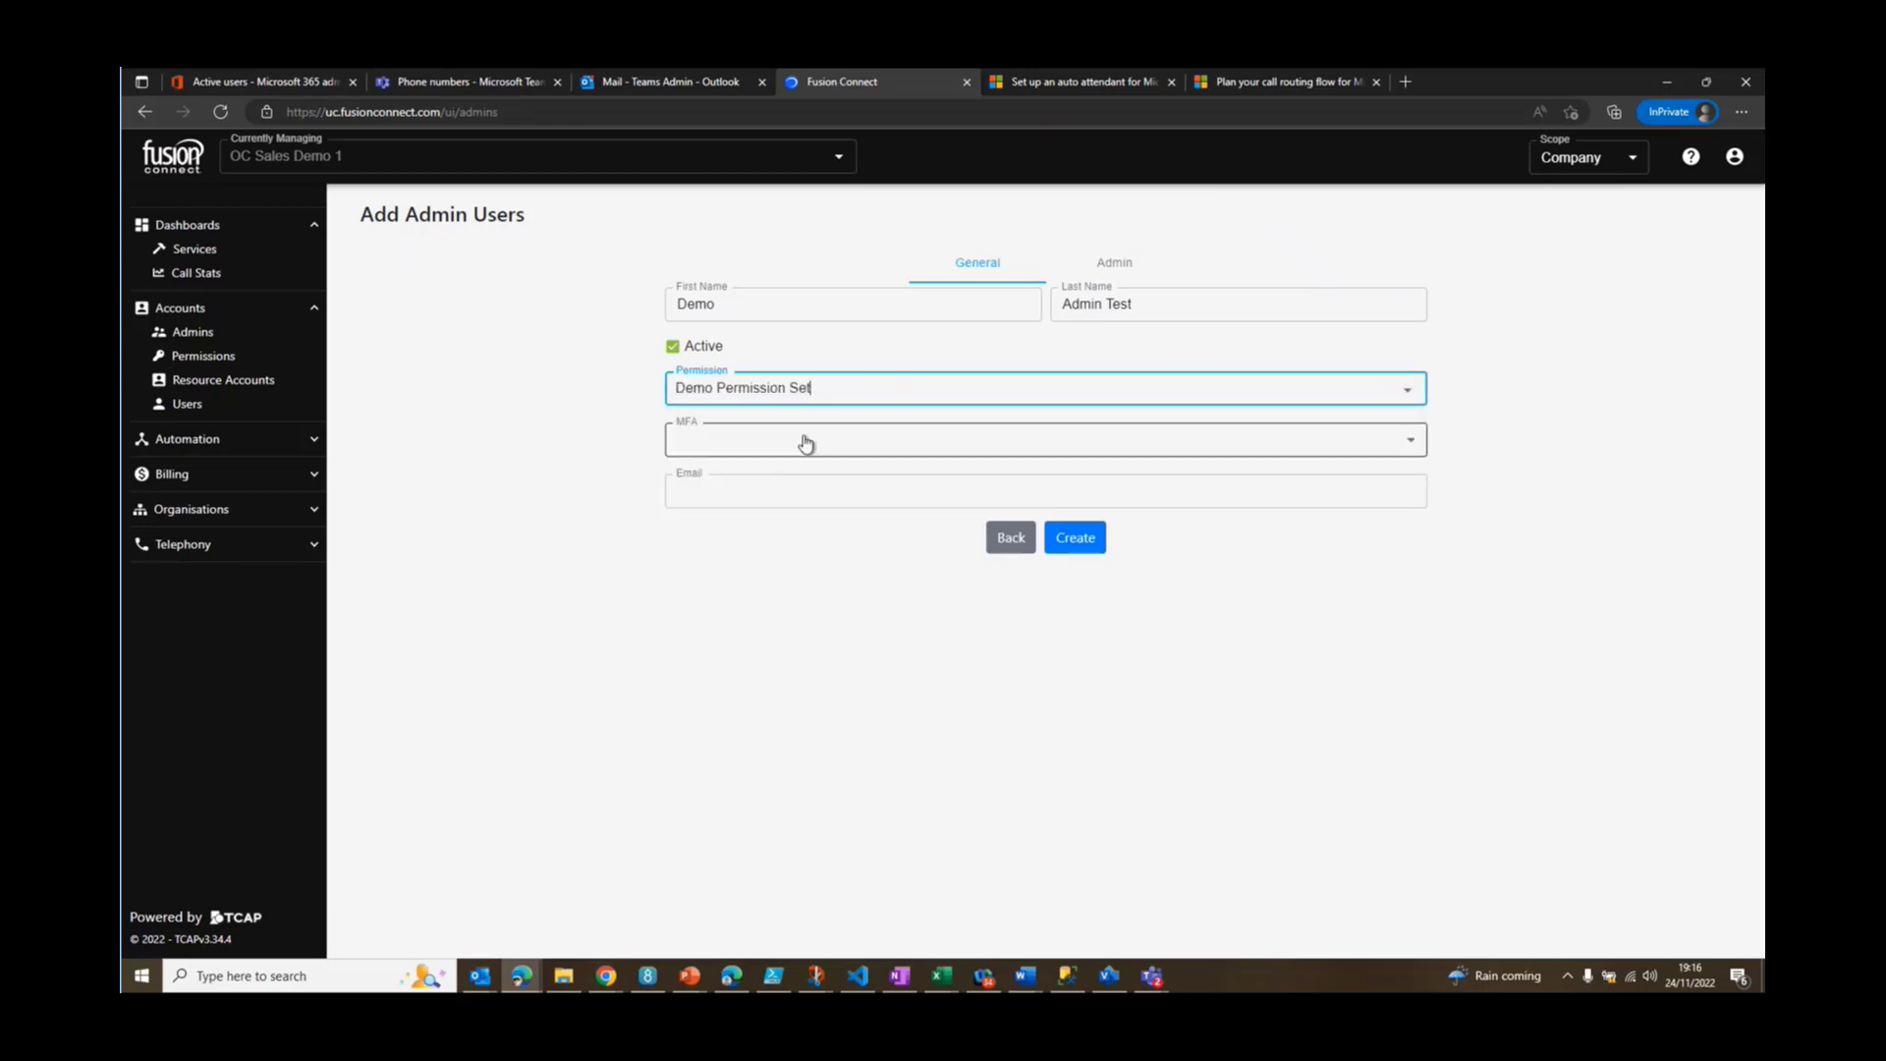
pyautogui.click(805, 444)
pyautogui.click(758, 438)
pyautogui.click(806, 491)
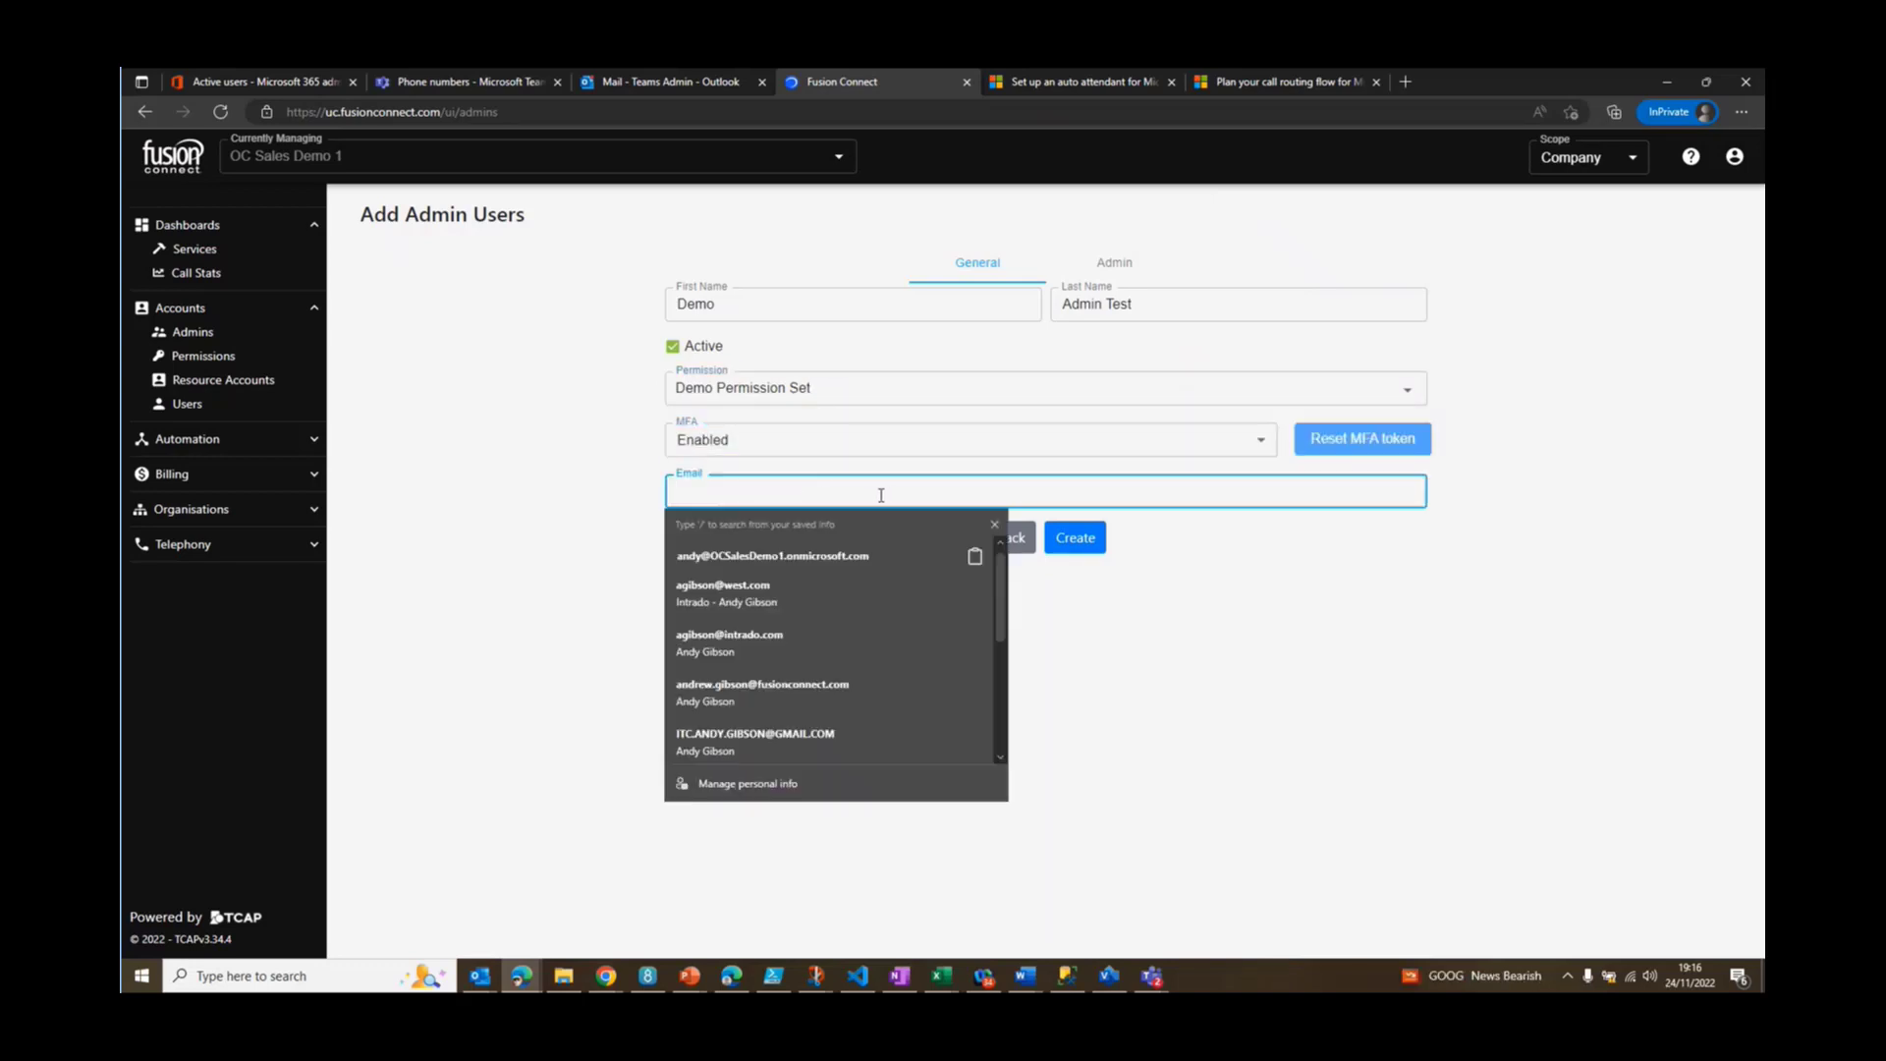
pyautogui.hotkey('ctrl', 'v')
pyautogui.click(702, 489)
pyautogui.write('-admindemo')
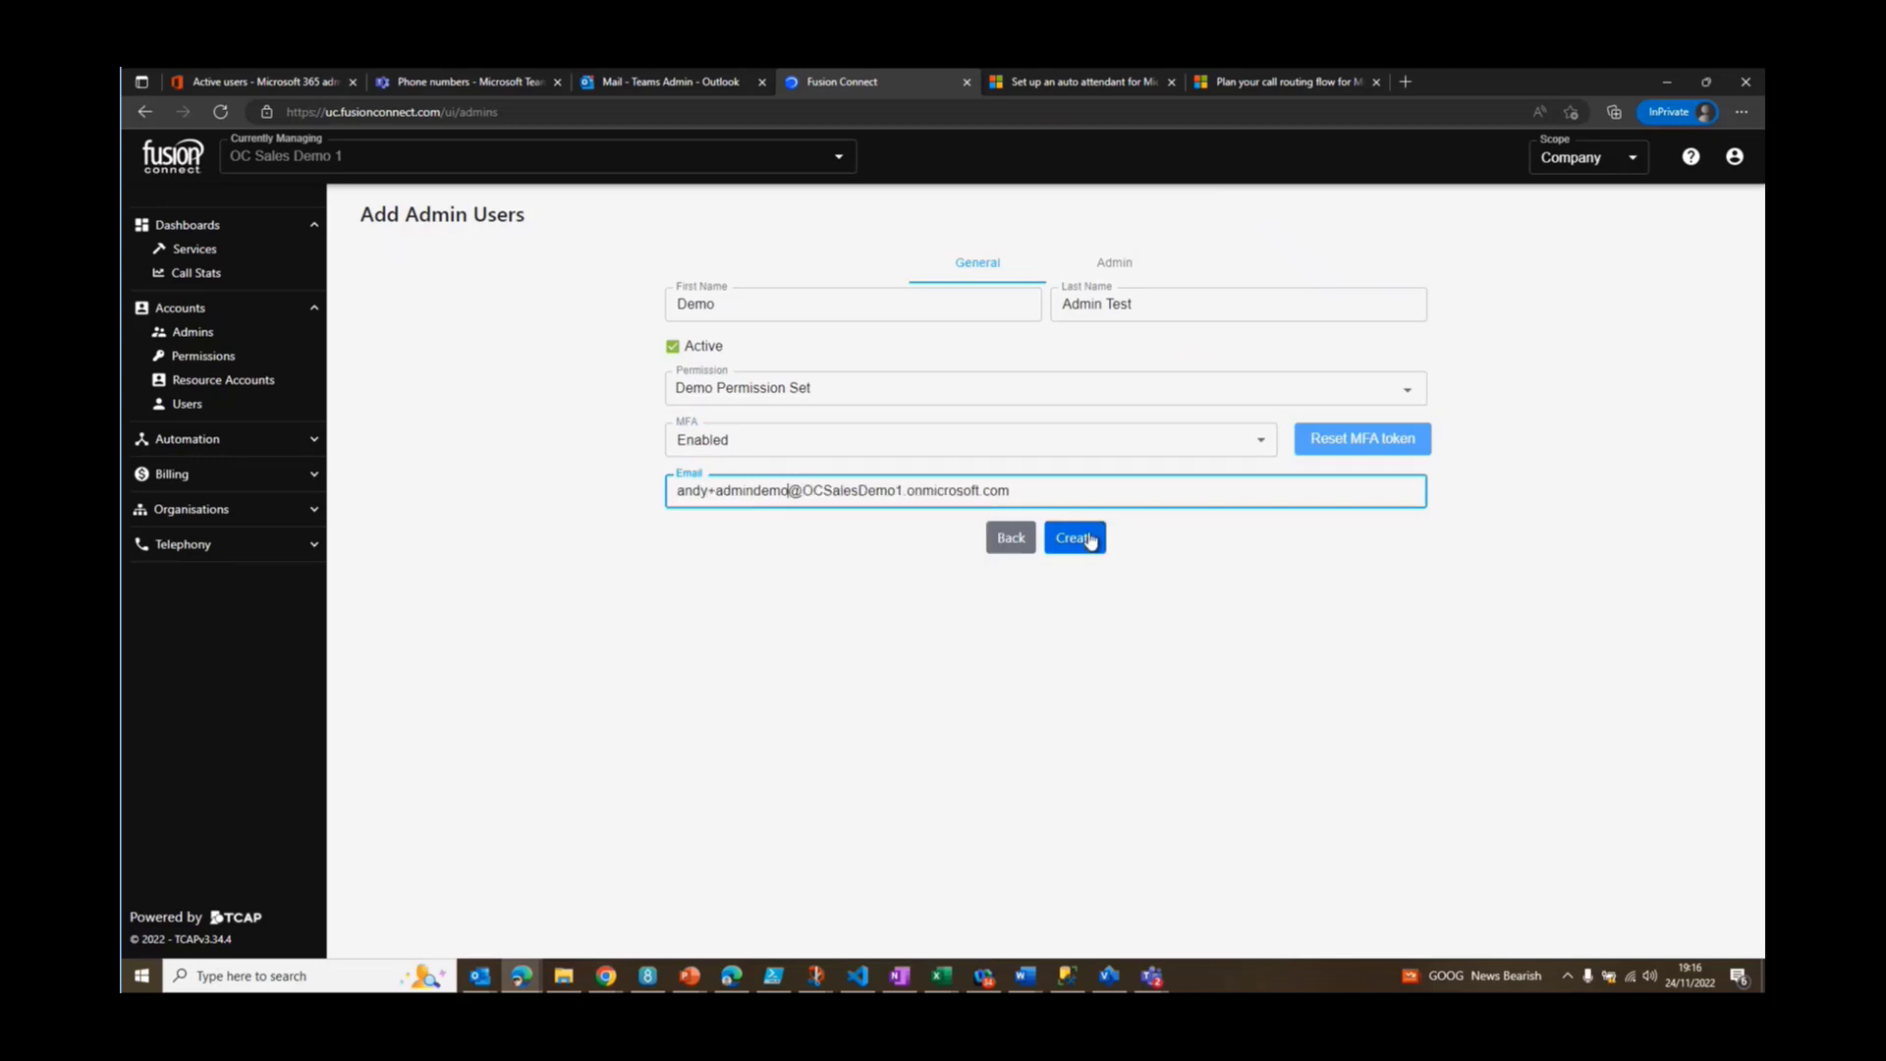
pyautogui.click(1090, 540)
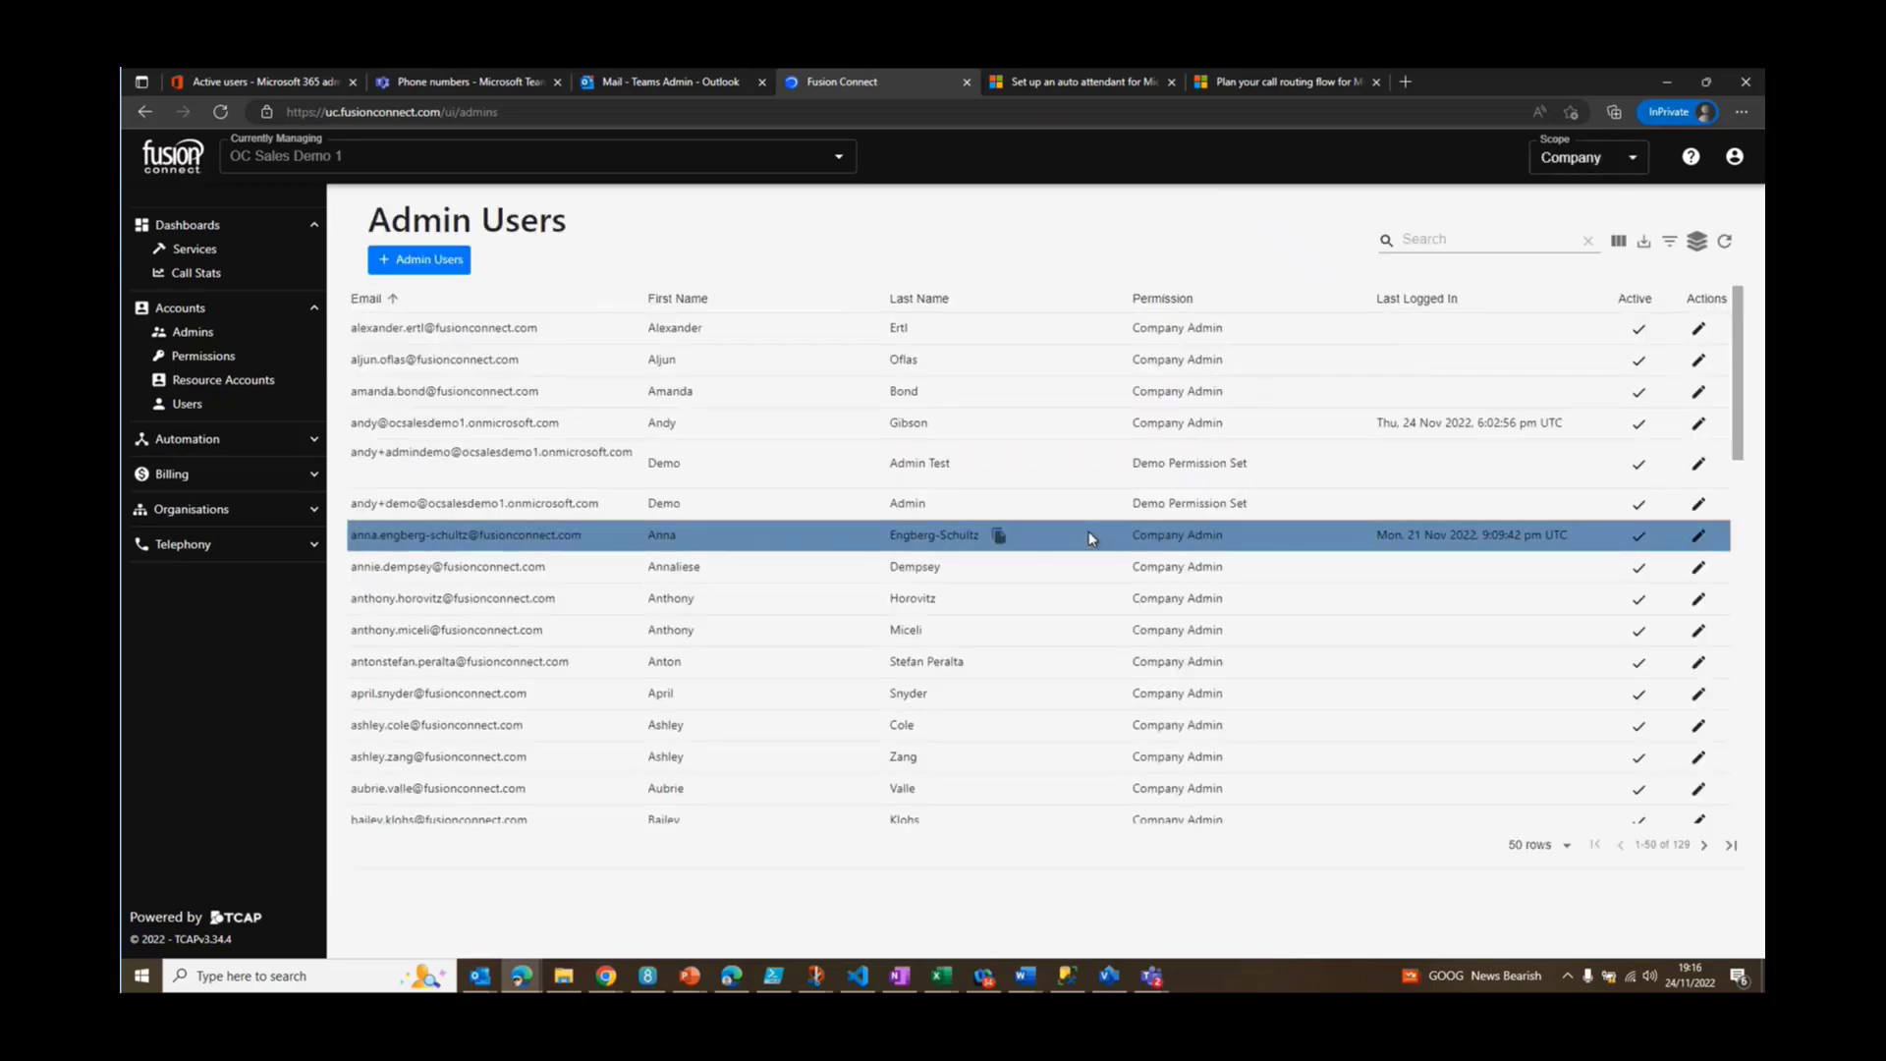
# Open the Permission Sets list, cancel a copy of Company Admin, and open Demo Permission Set
pyautogui.click(232, 363)
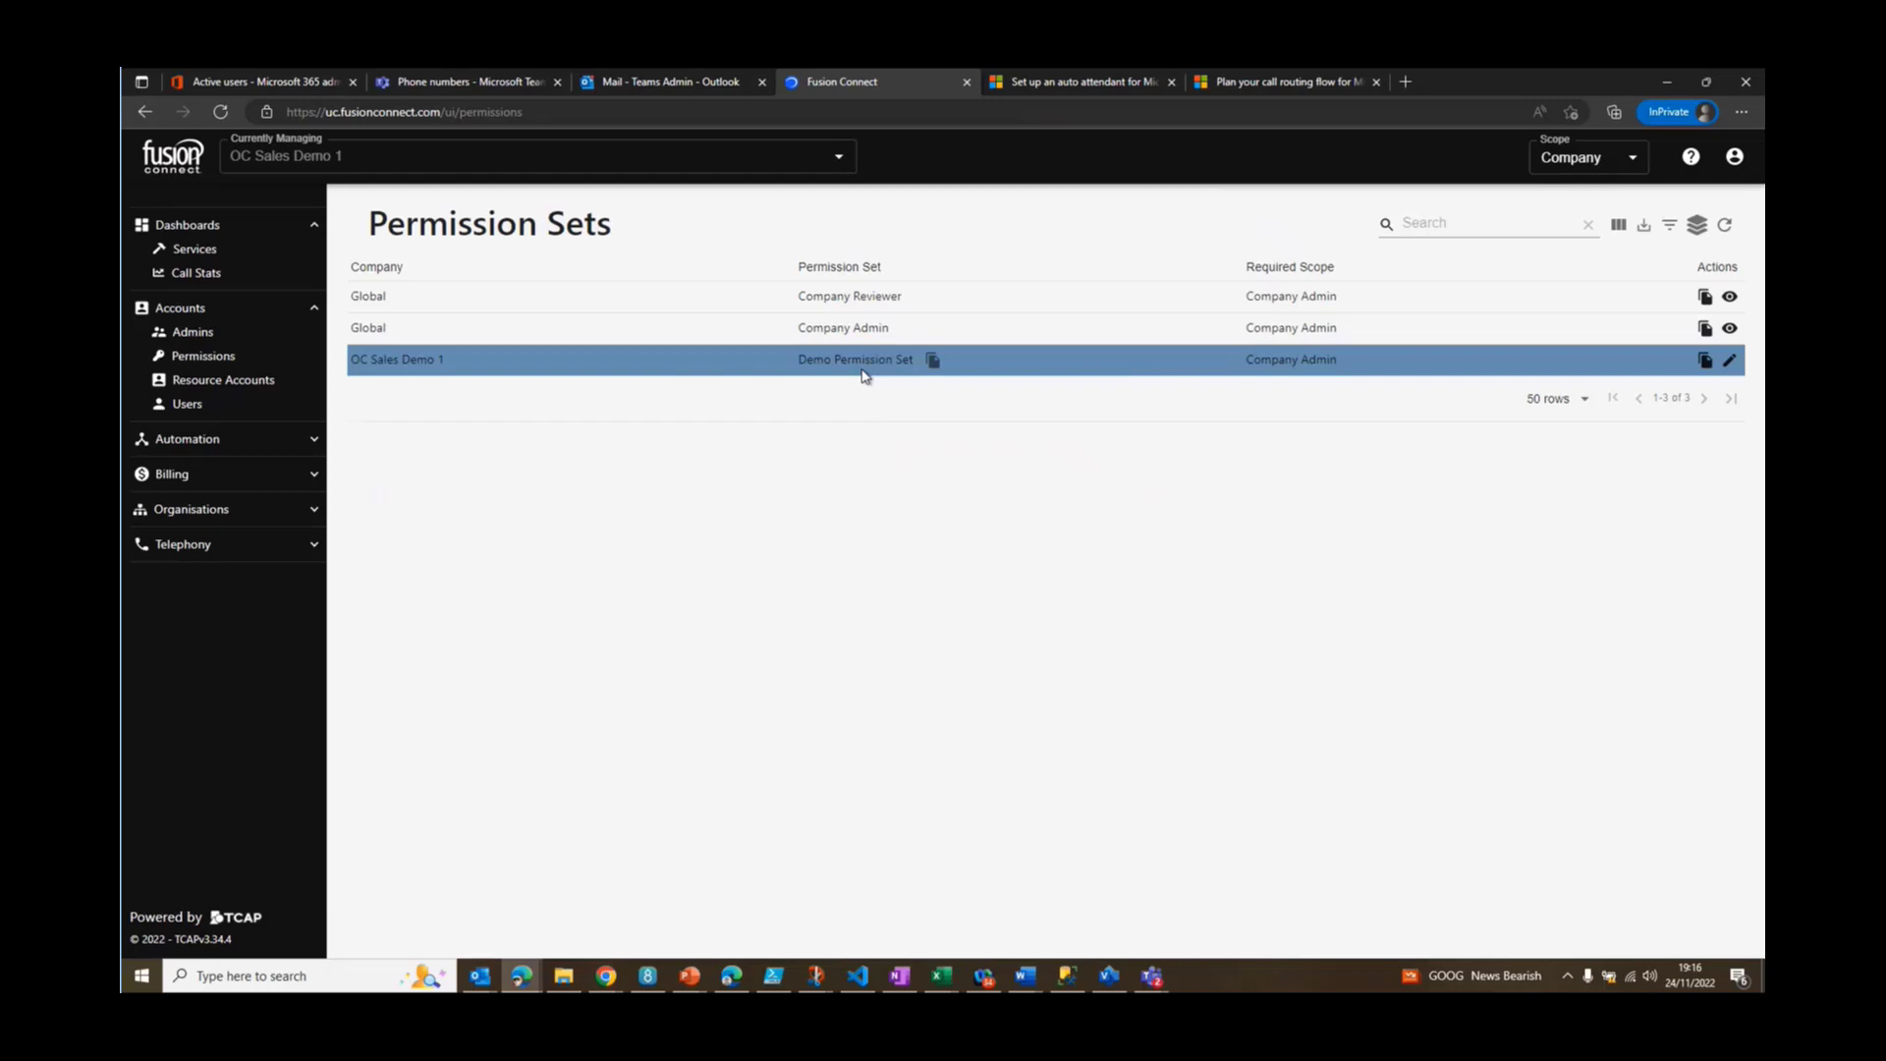
pyautogui.click(1703, 332)
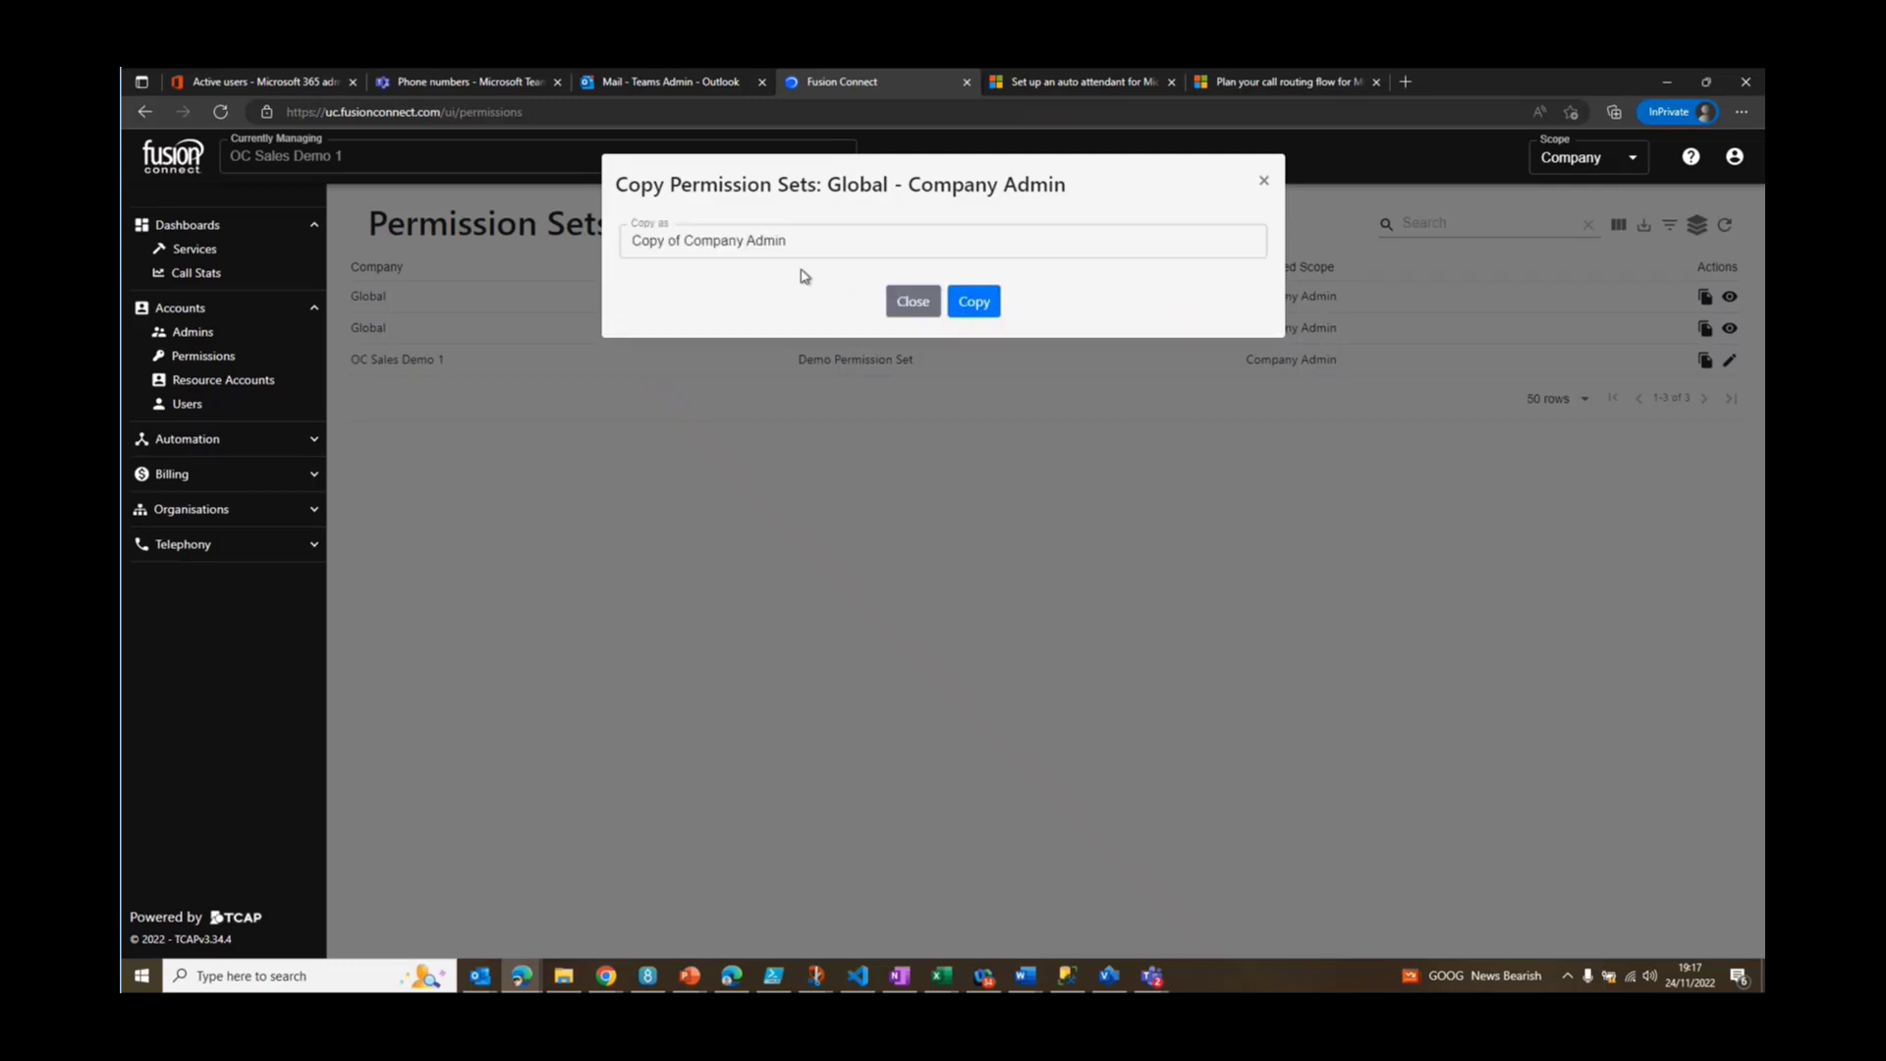
pyautogui.click(1264, 181)
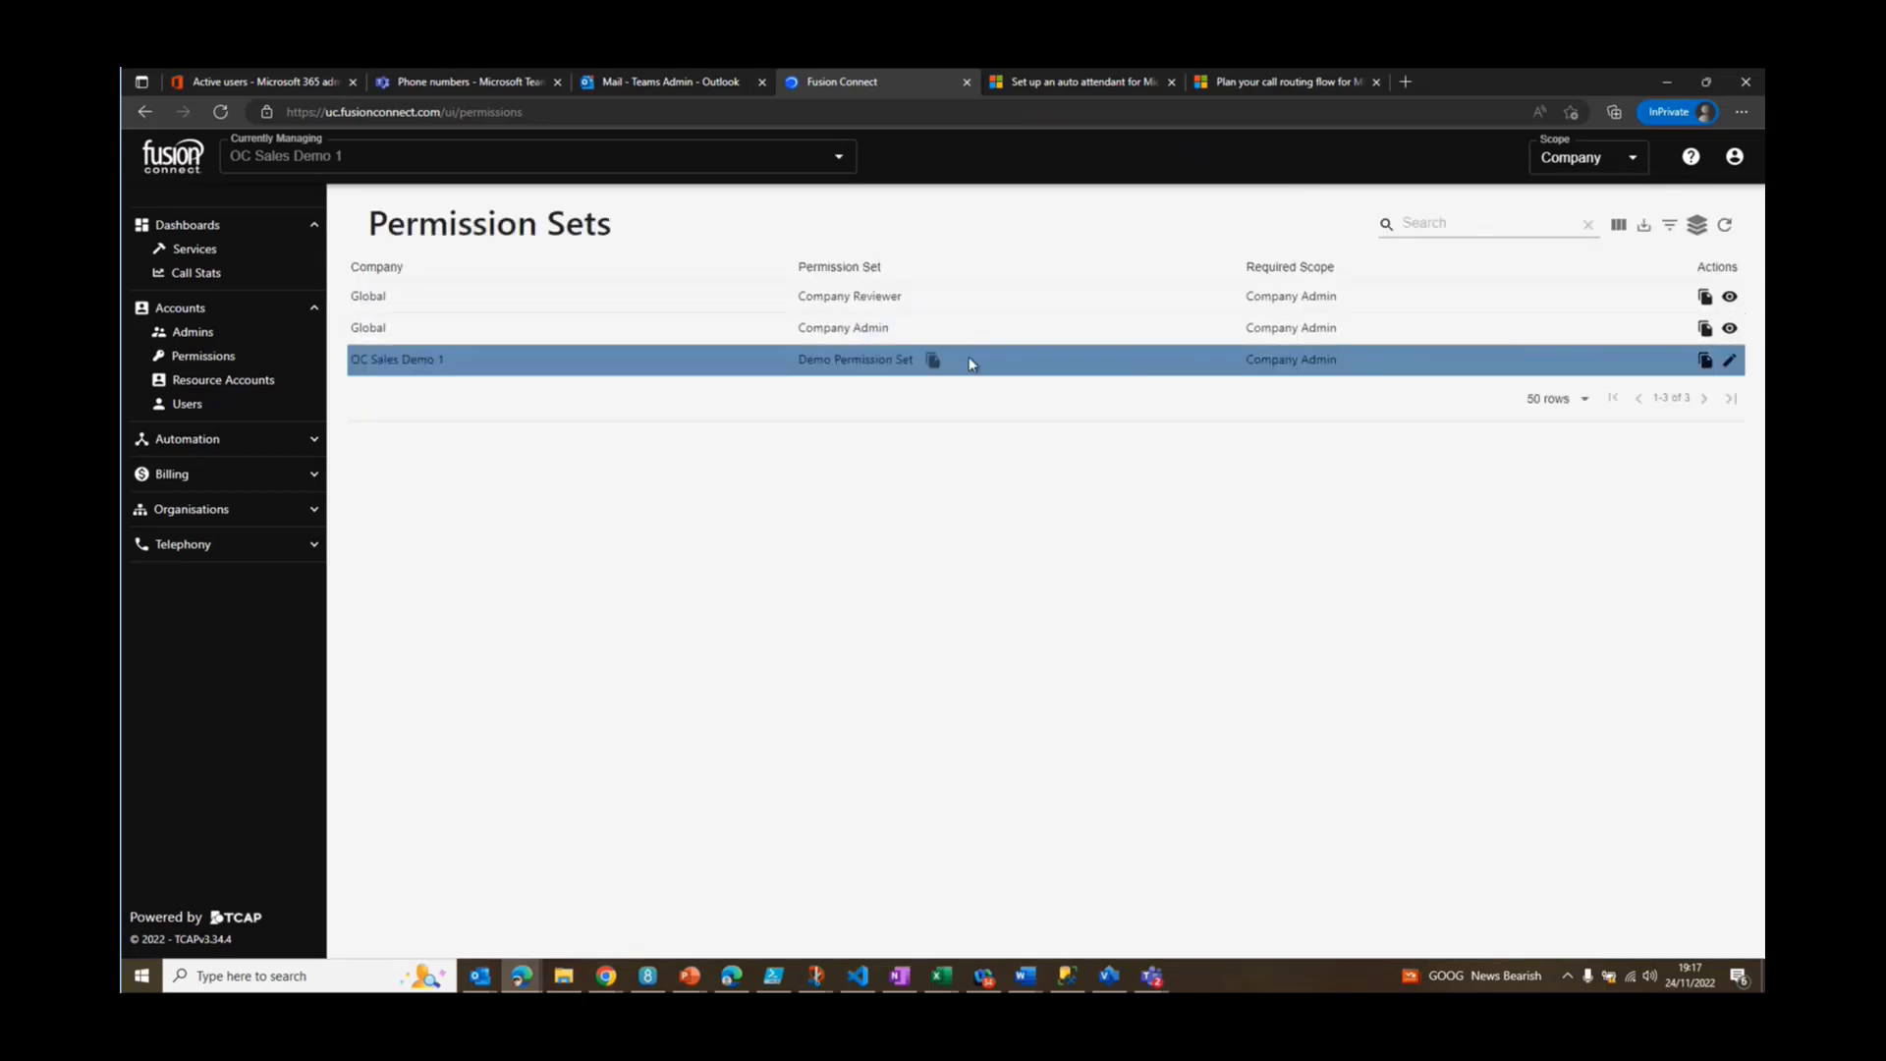
pyautogui.click(1732, 364)
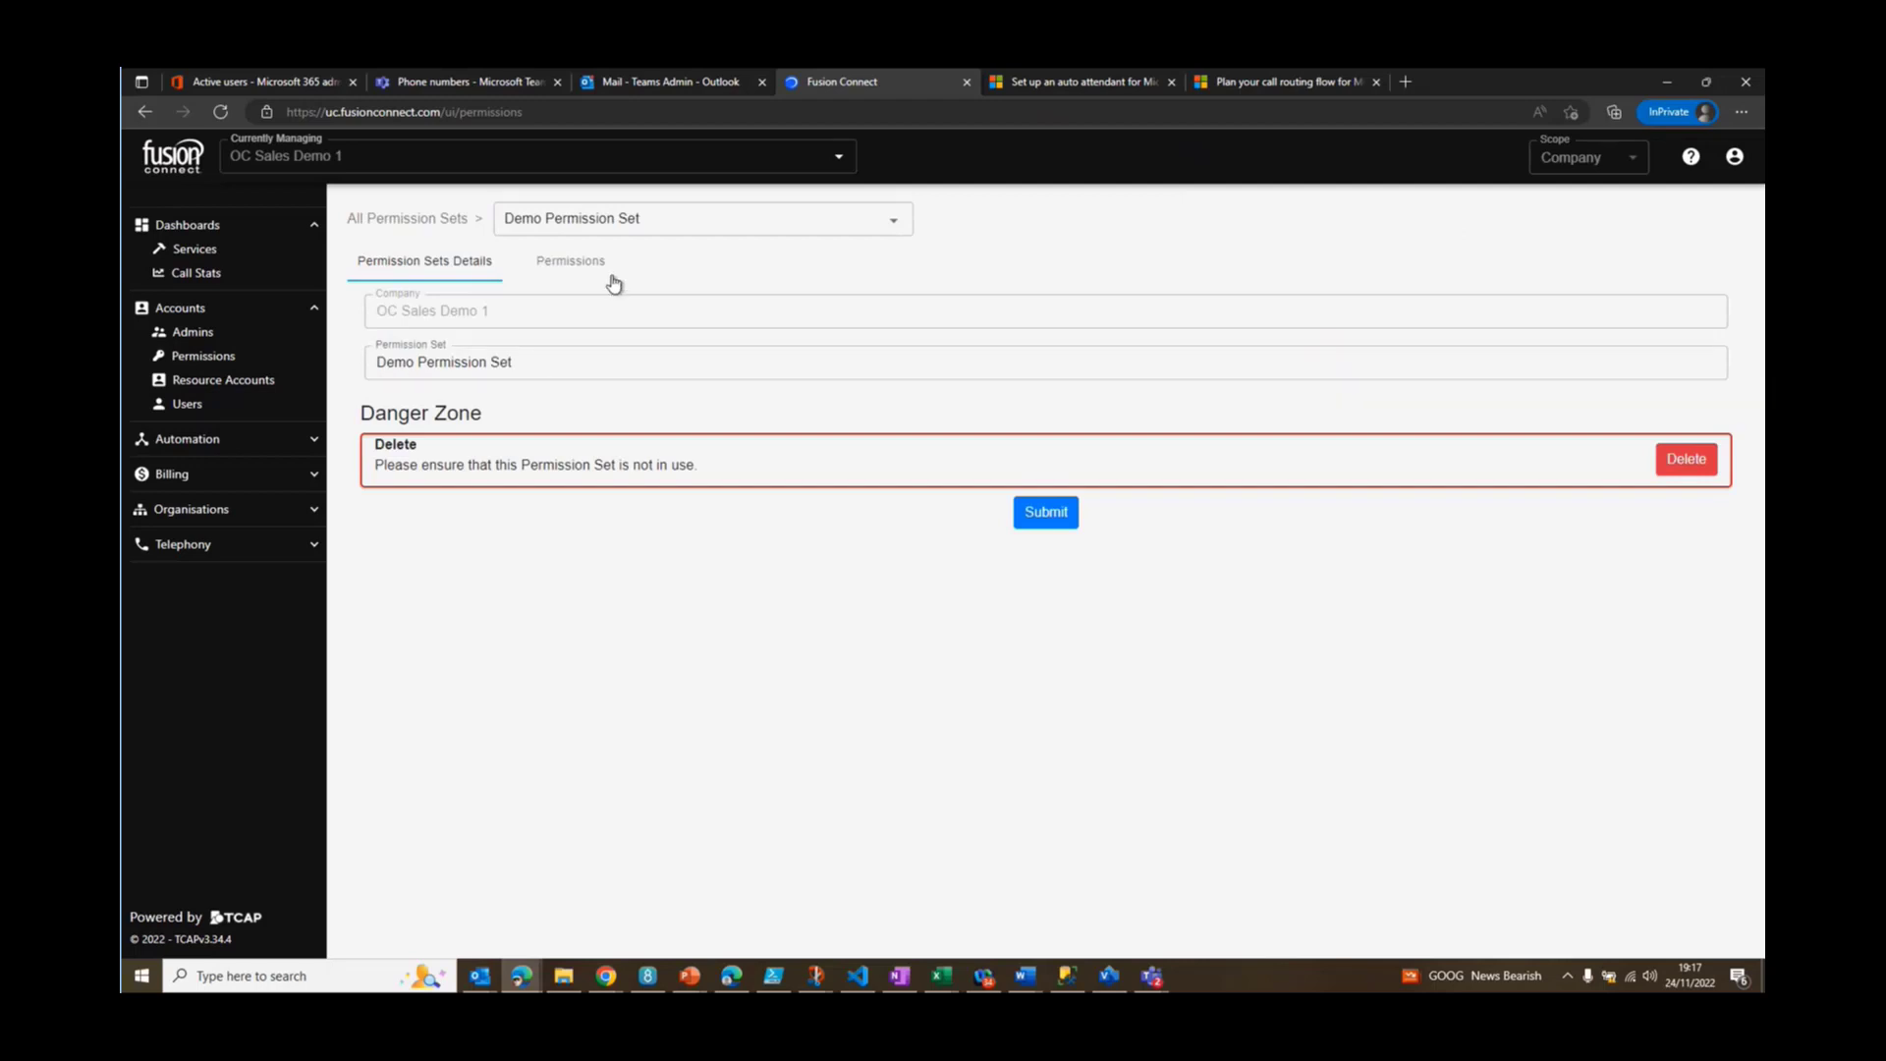
# Untick Create and Update under Resource Accounts in the Demo Permission Set and save it
pyautogui.click(571, 278)
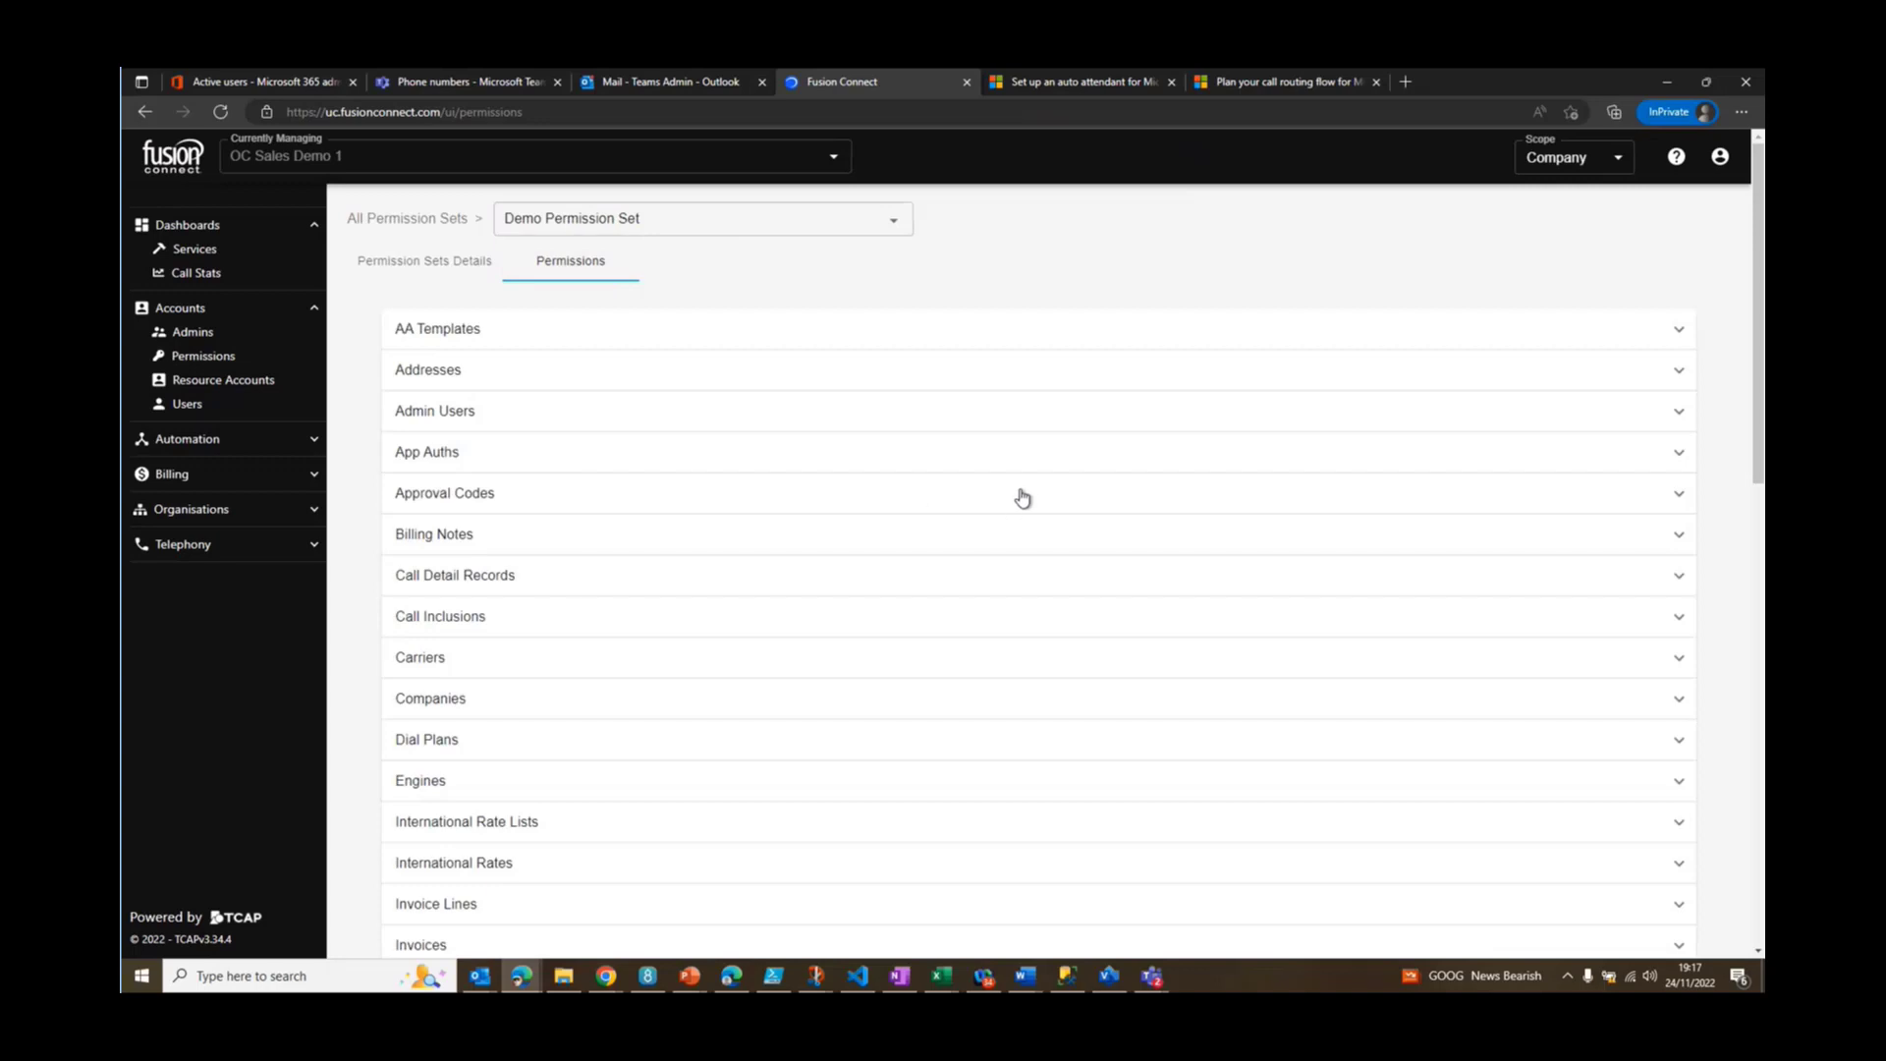
pyautogui.scroll(-9, 1022, 499)
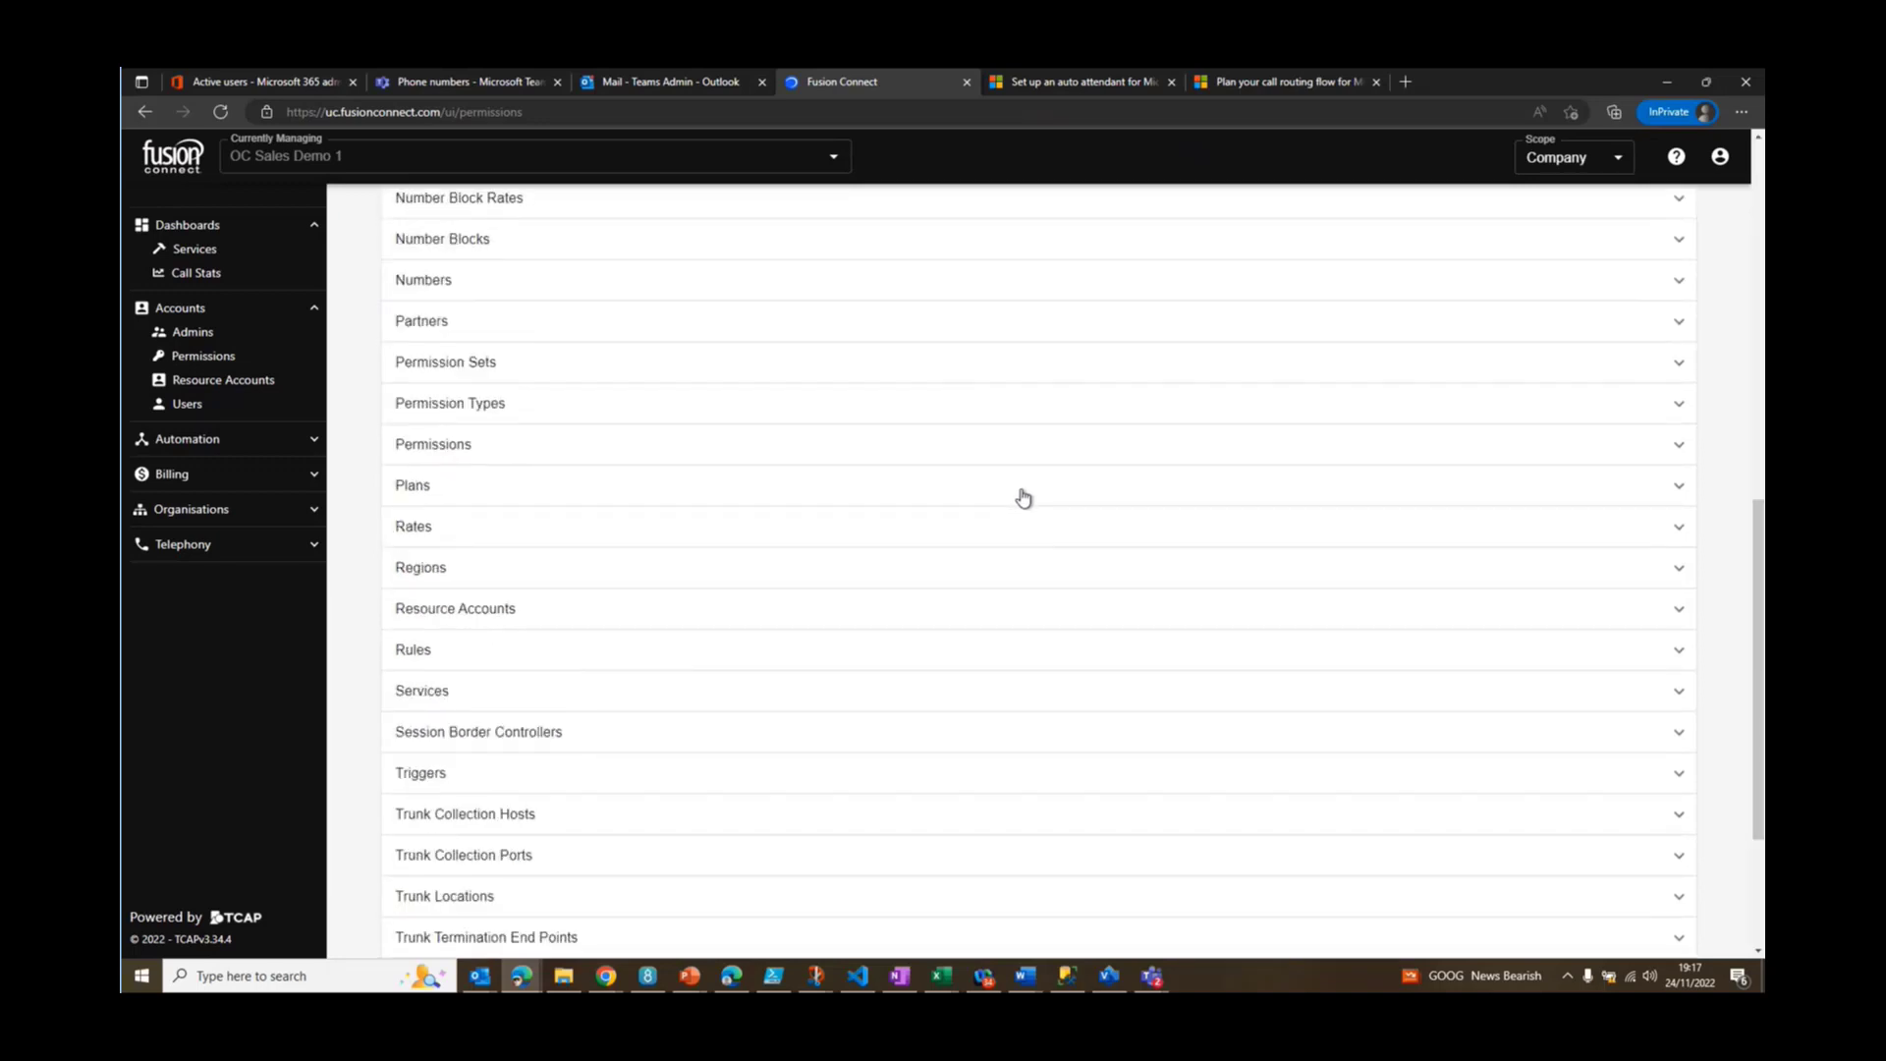
pyautogui.scroll(-2, 815, 503)
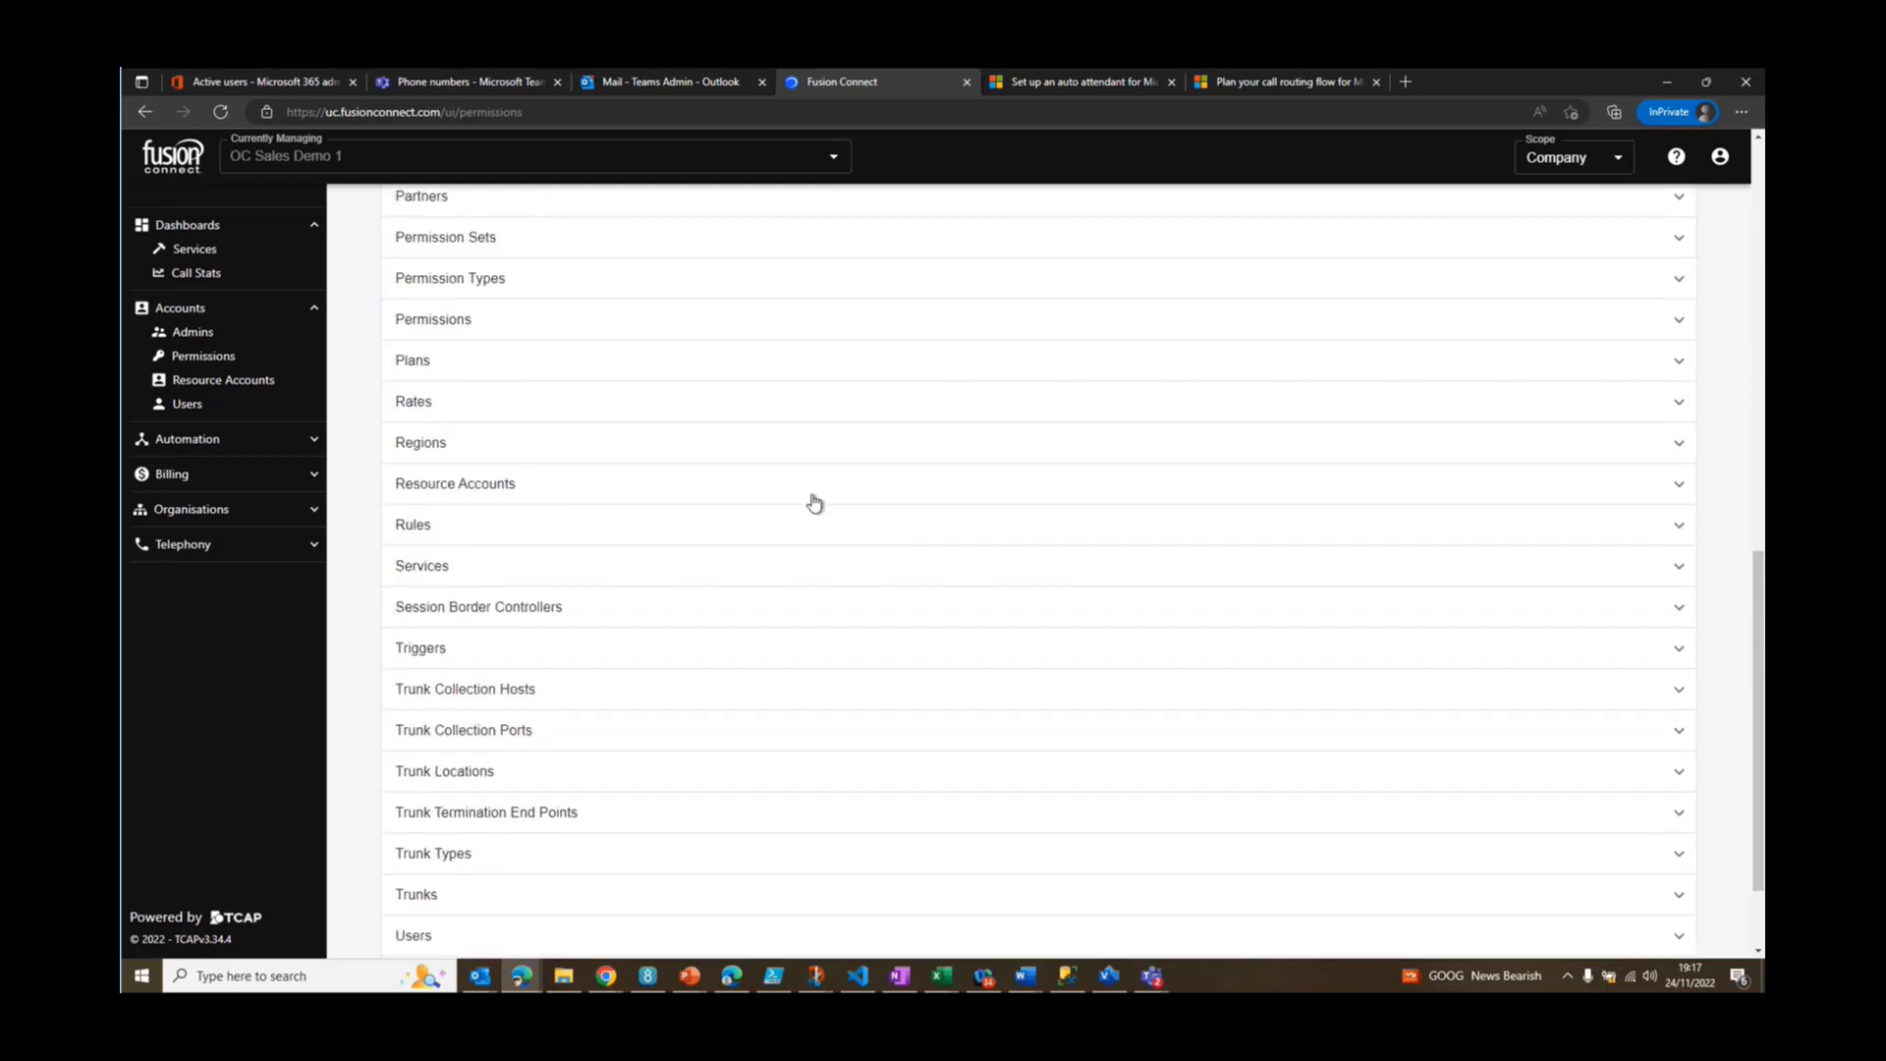
pyautogui.click(782, 500)
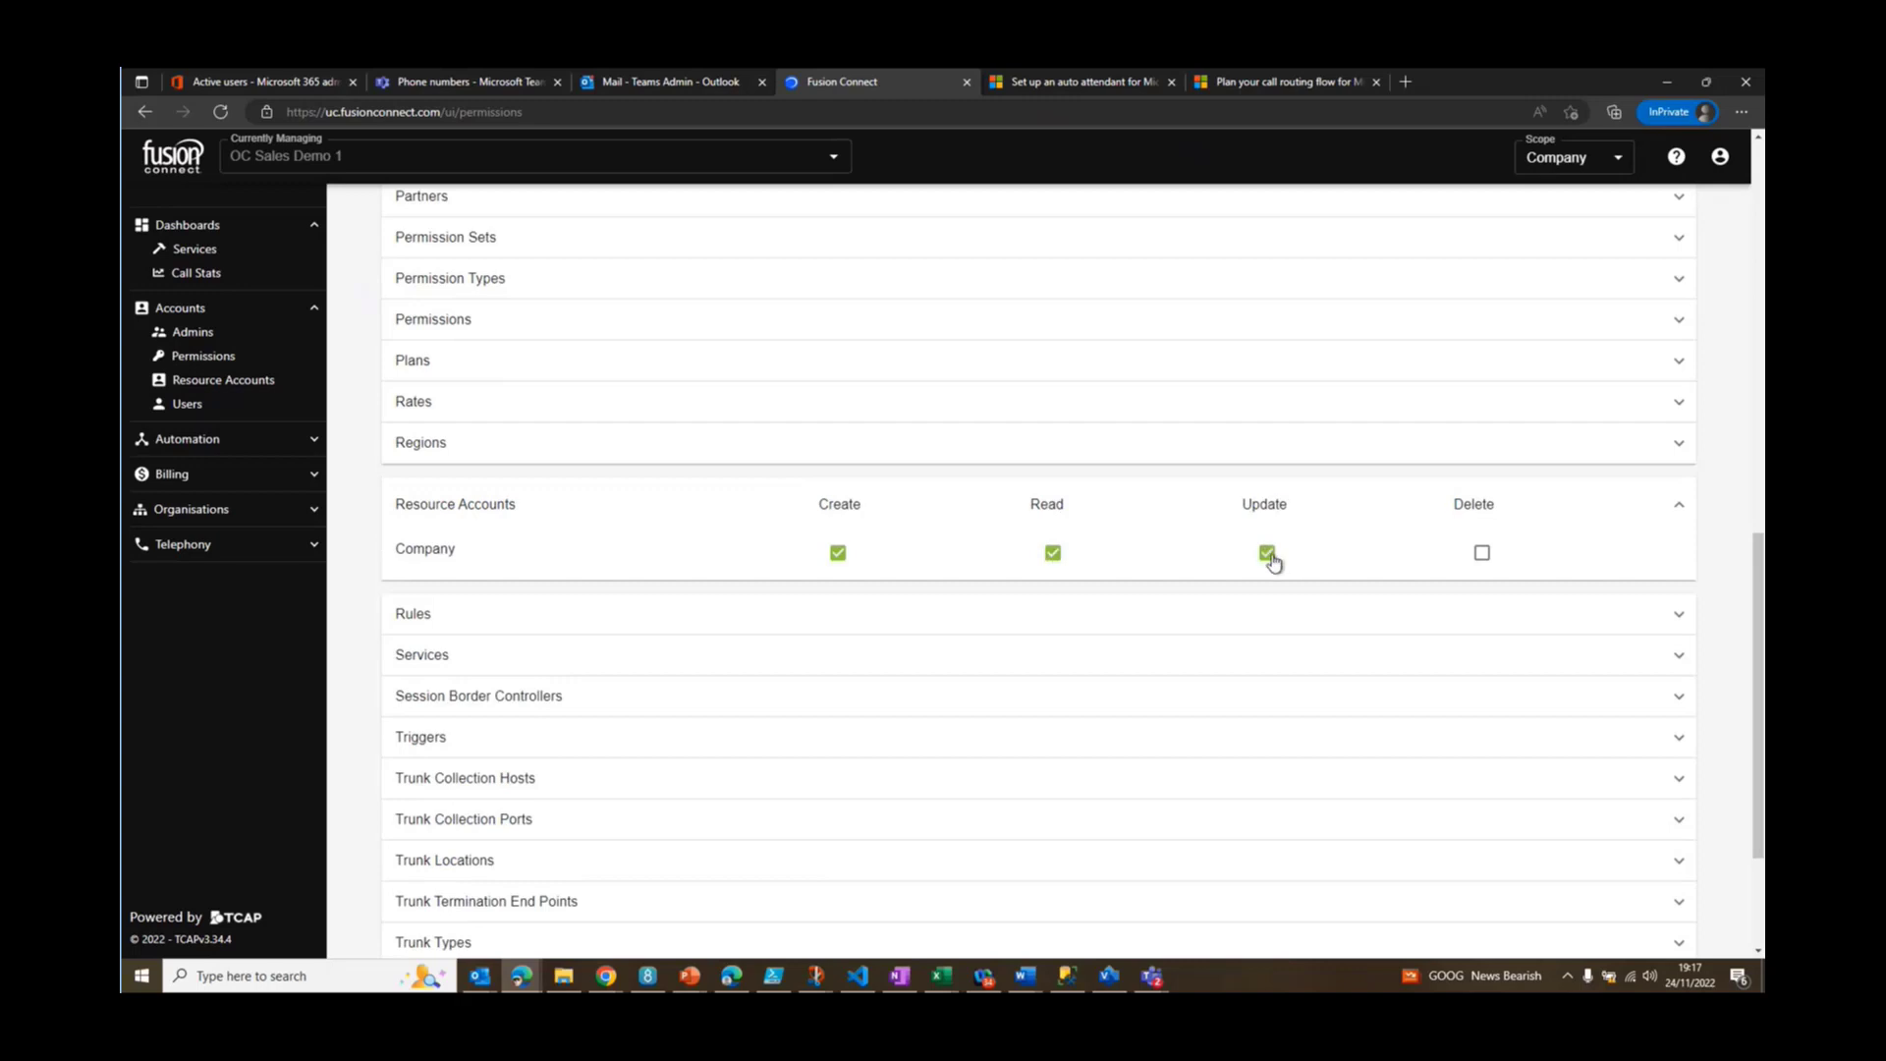
pyautogui.click(840, 555)
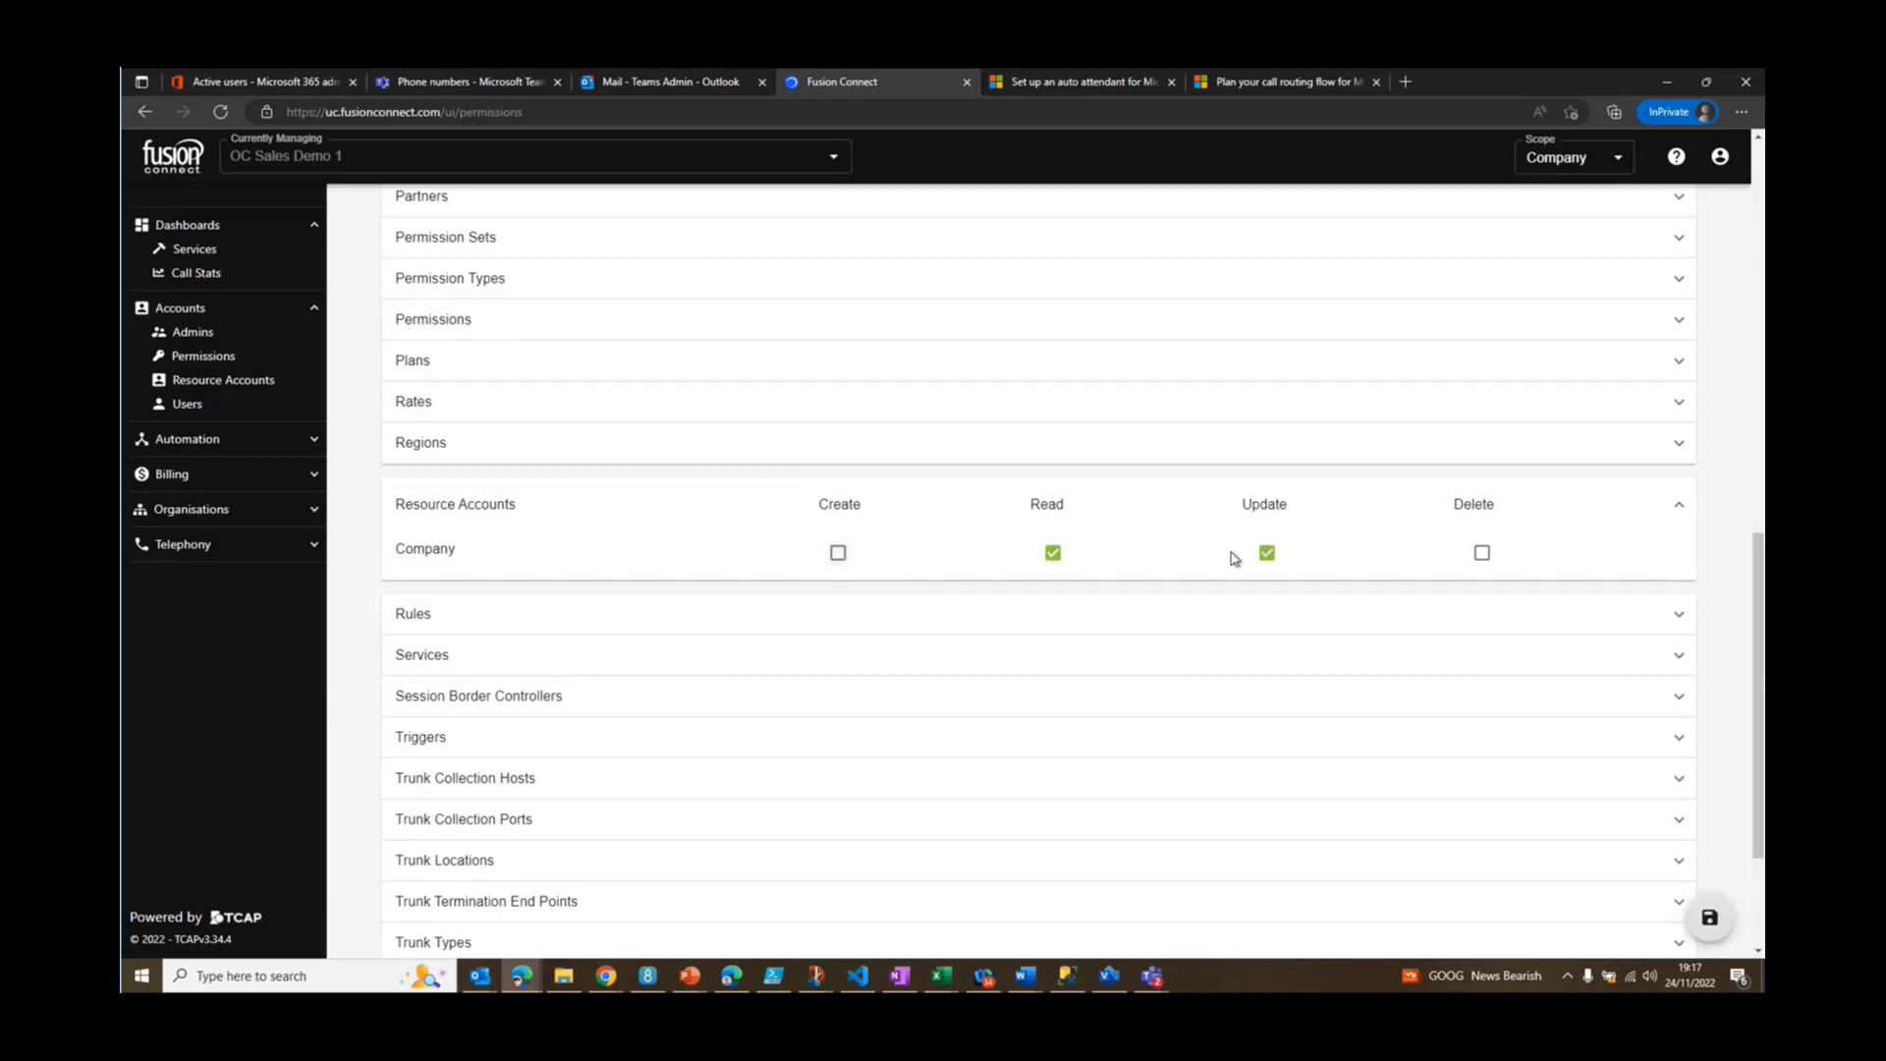
pyautogui.click(1267, 553)
pyautogui.click(1710, 921)
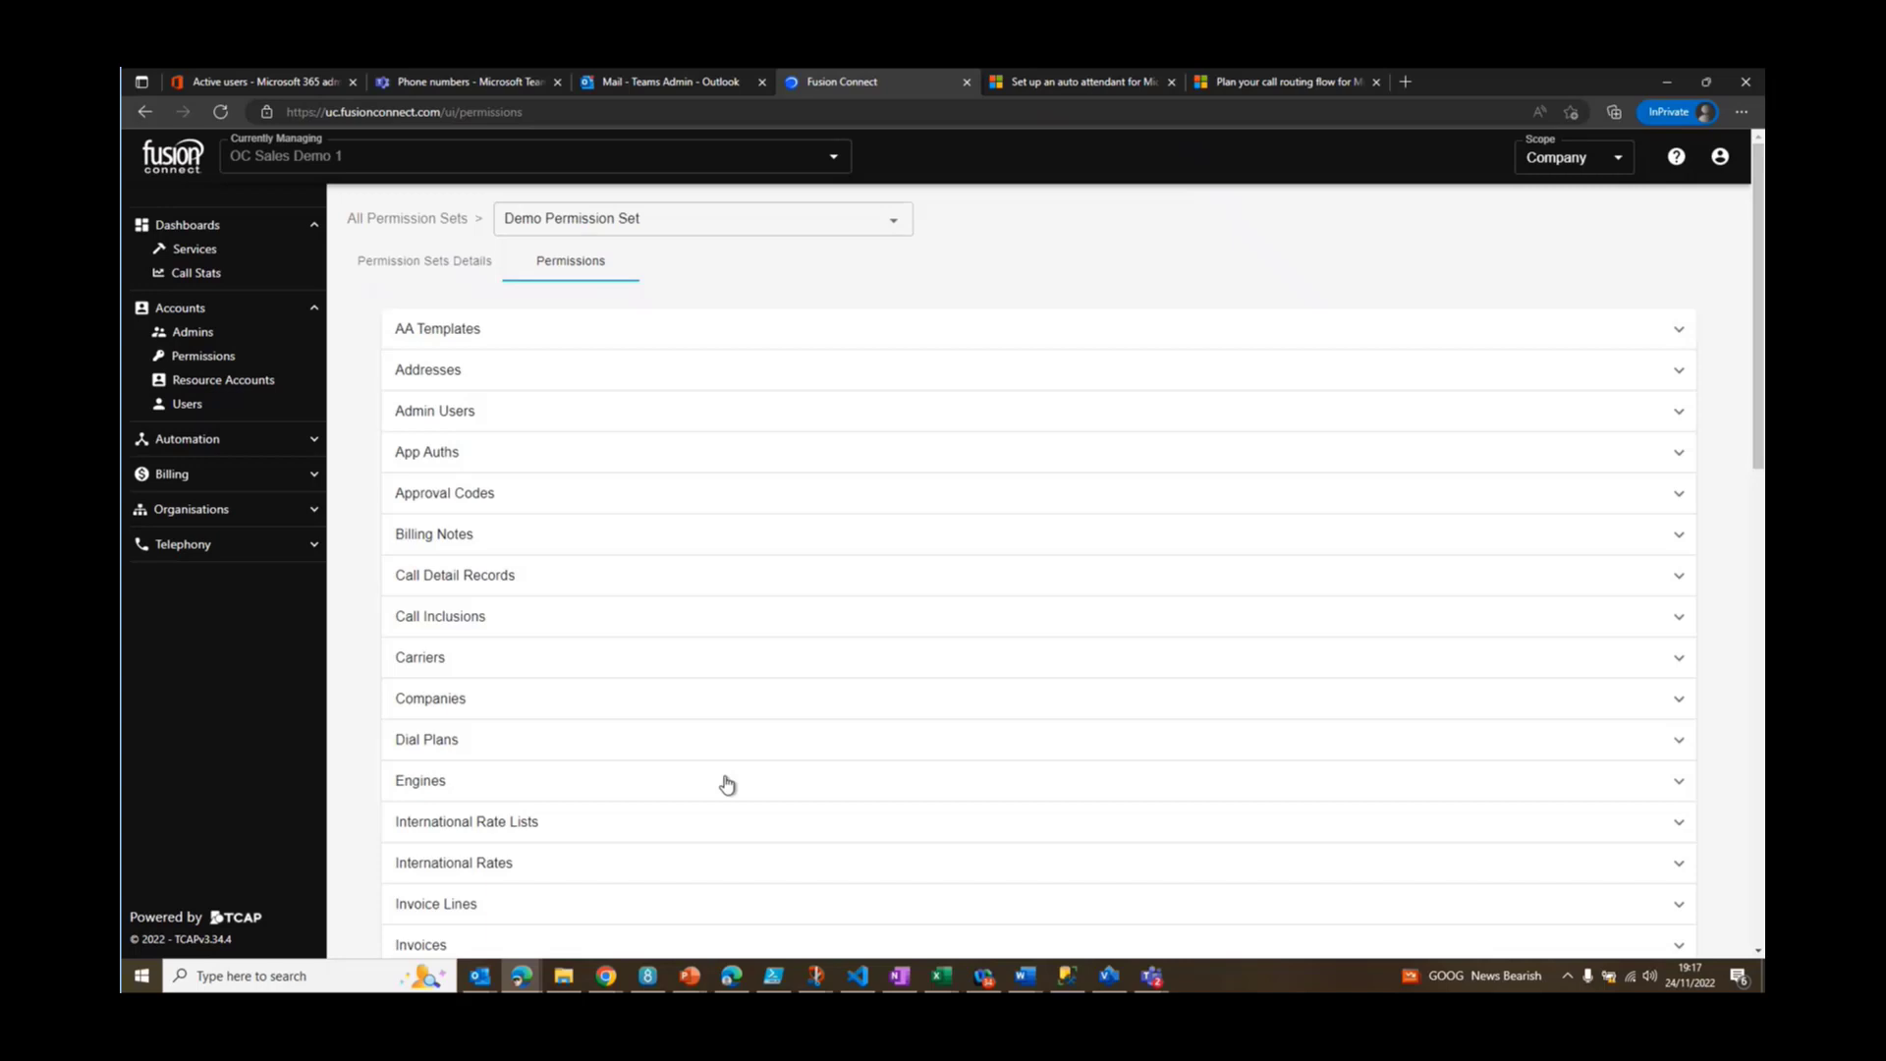
pyautogui.click(189, 406)
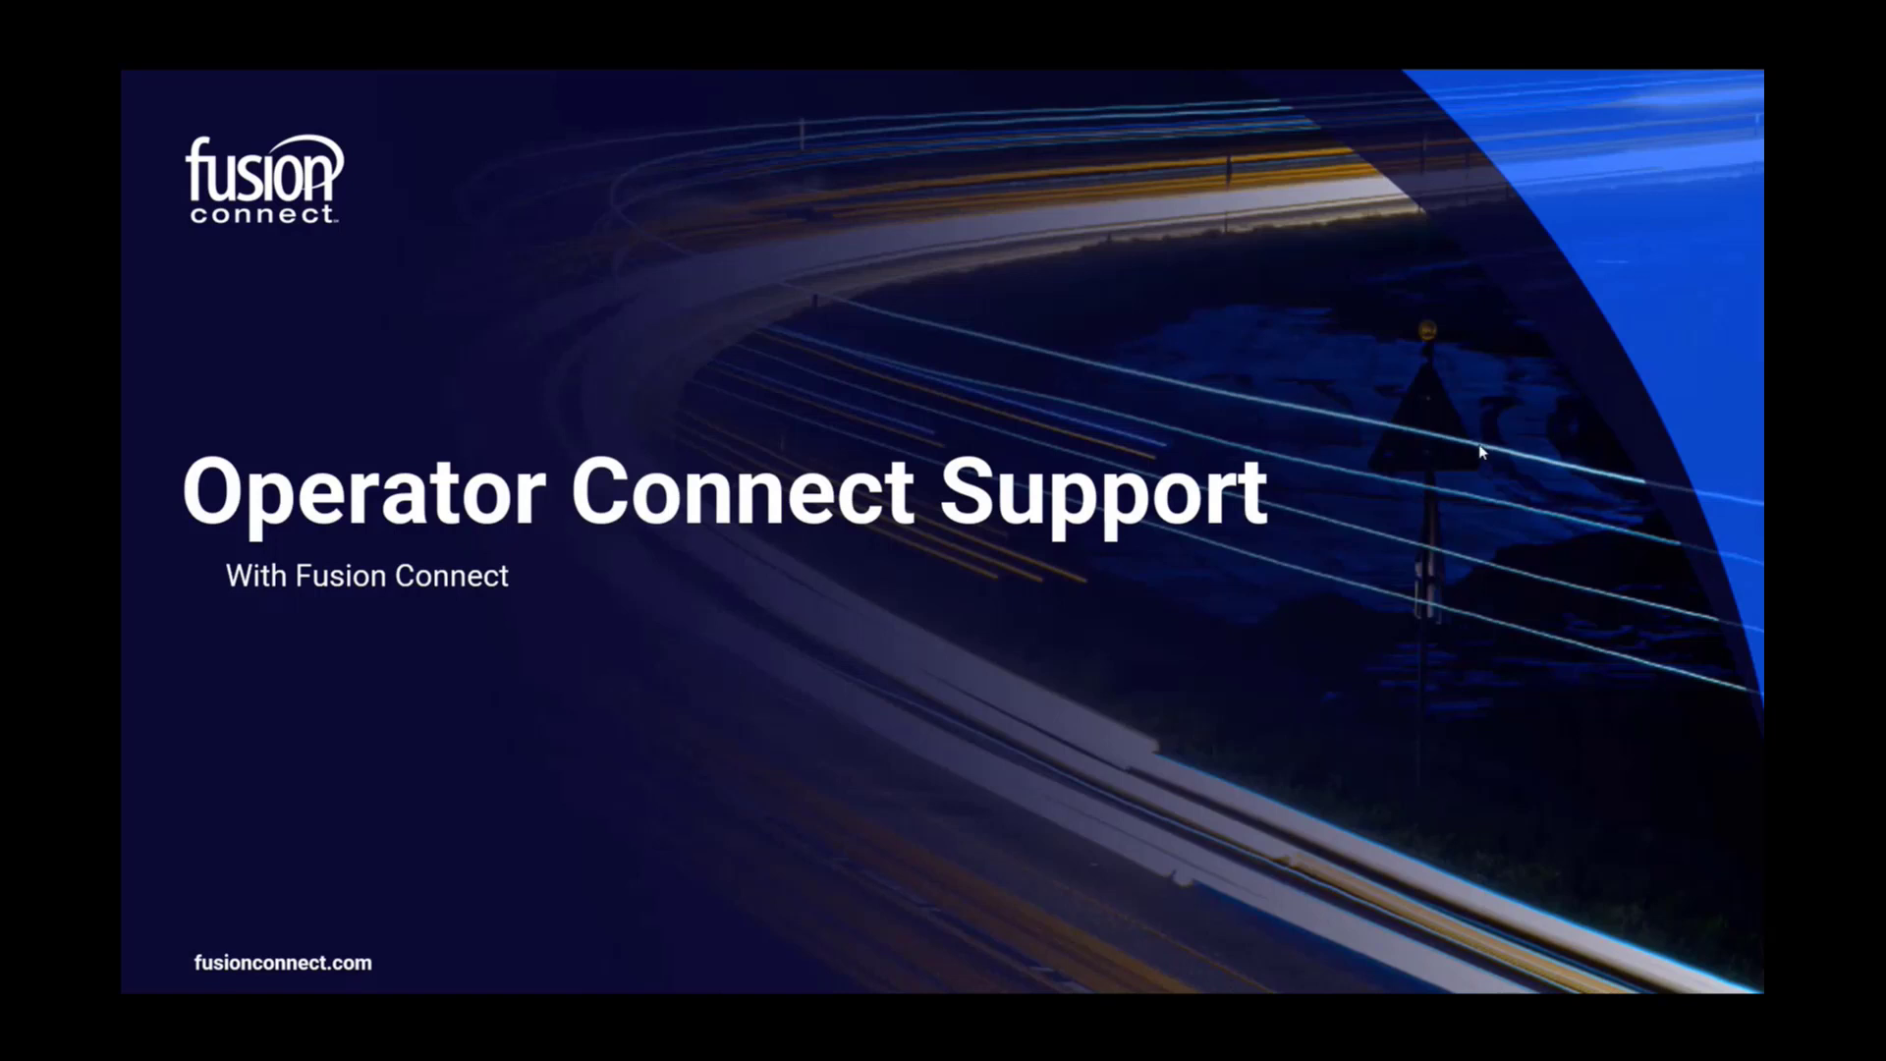
# Open the pre-addressed OC Support Request email from the portal's Support icon and review it
pyautogui.press('Escape')
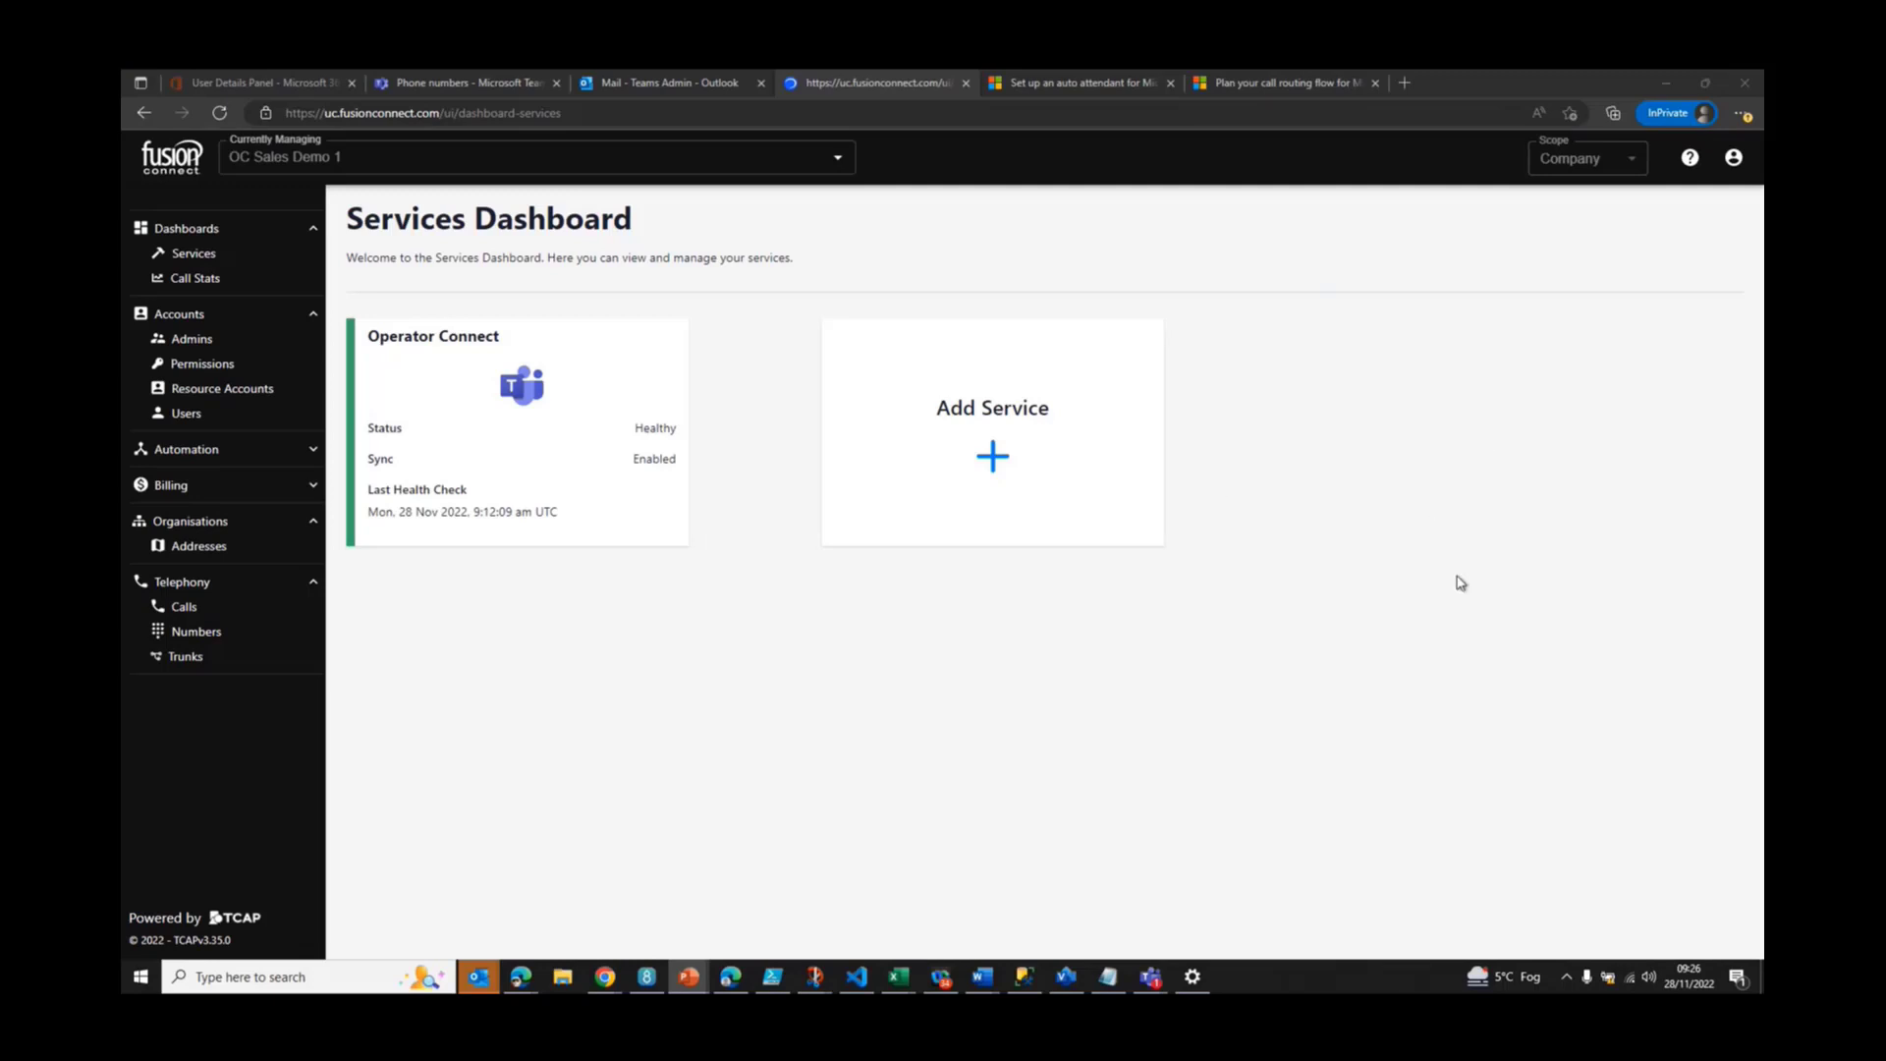
pyautogui.click(1691, 161)
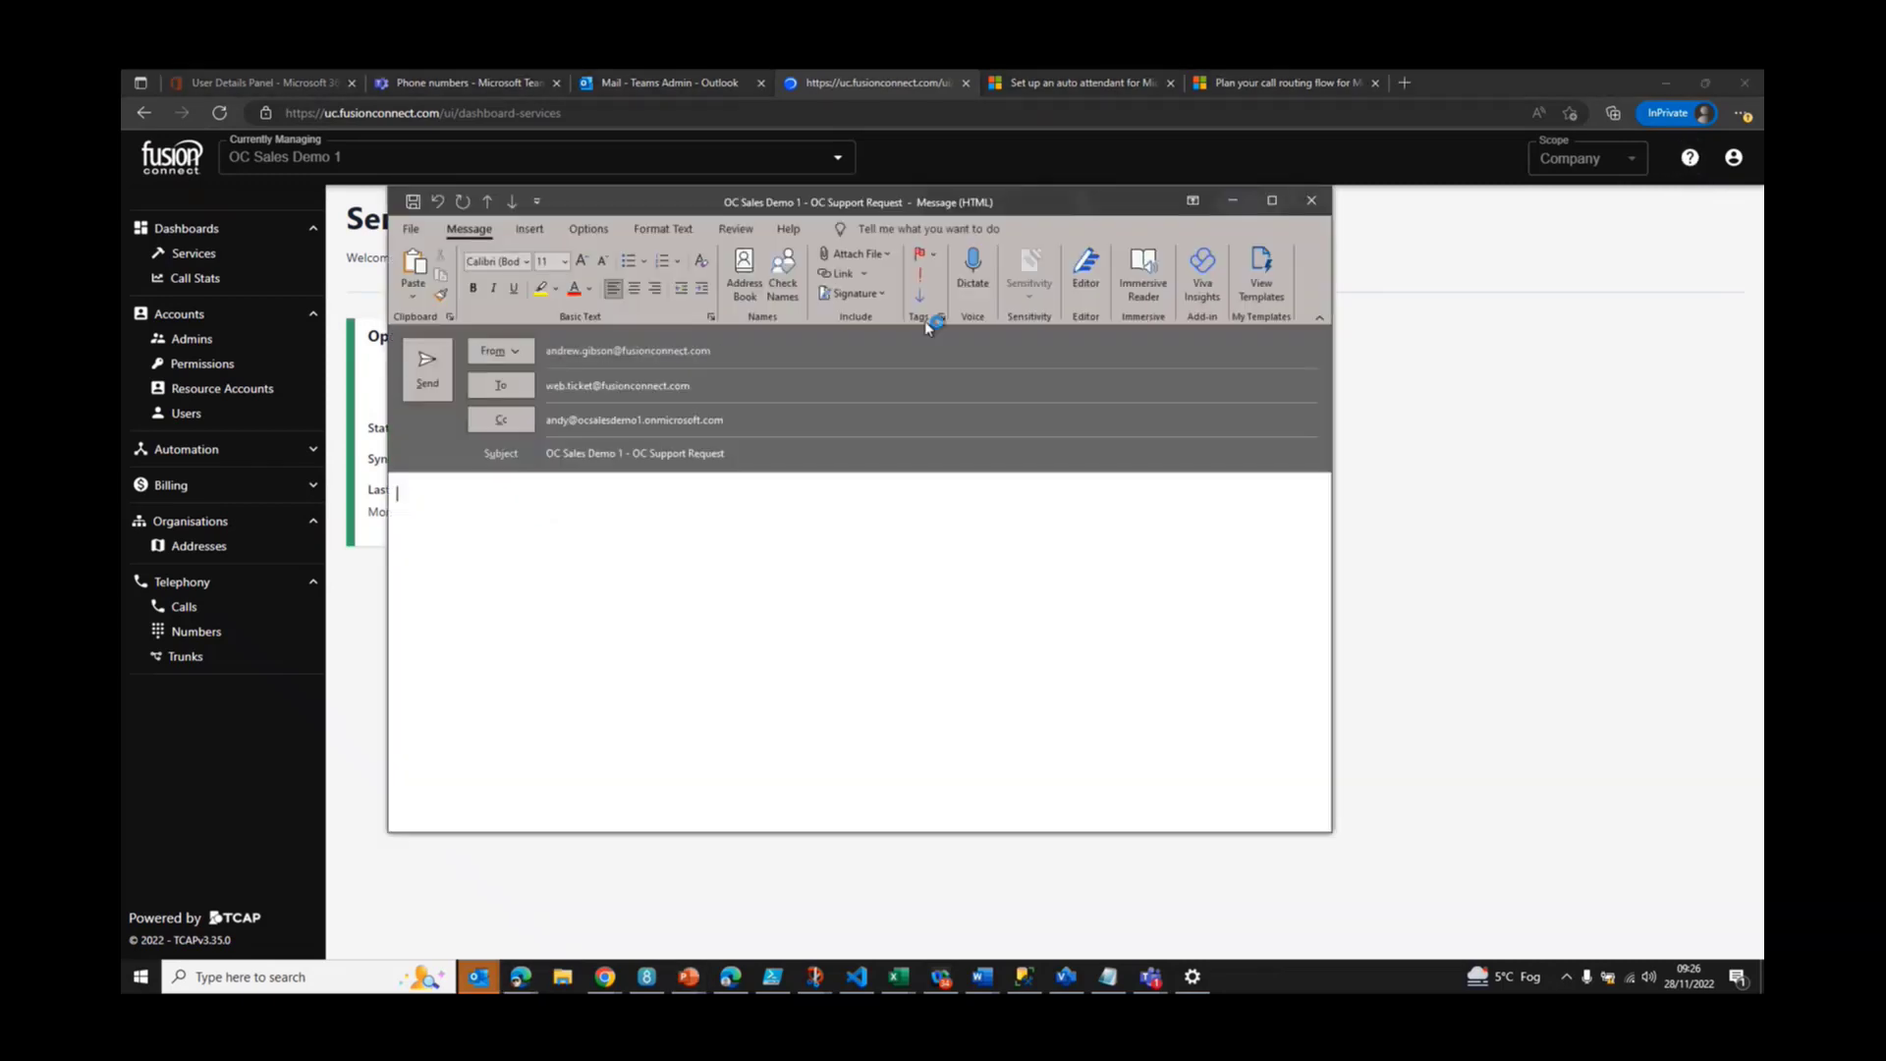
pyautogui.moveTo(1045, 209); pyautogui.dragTo(1091, 205)
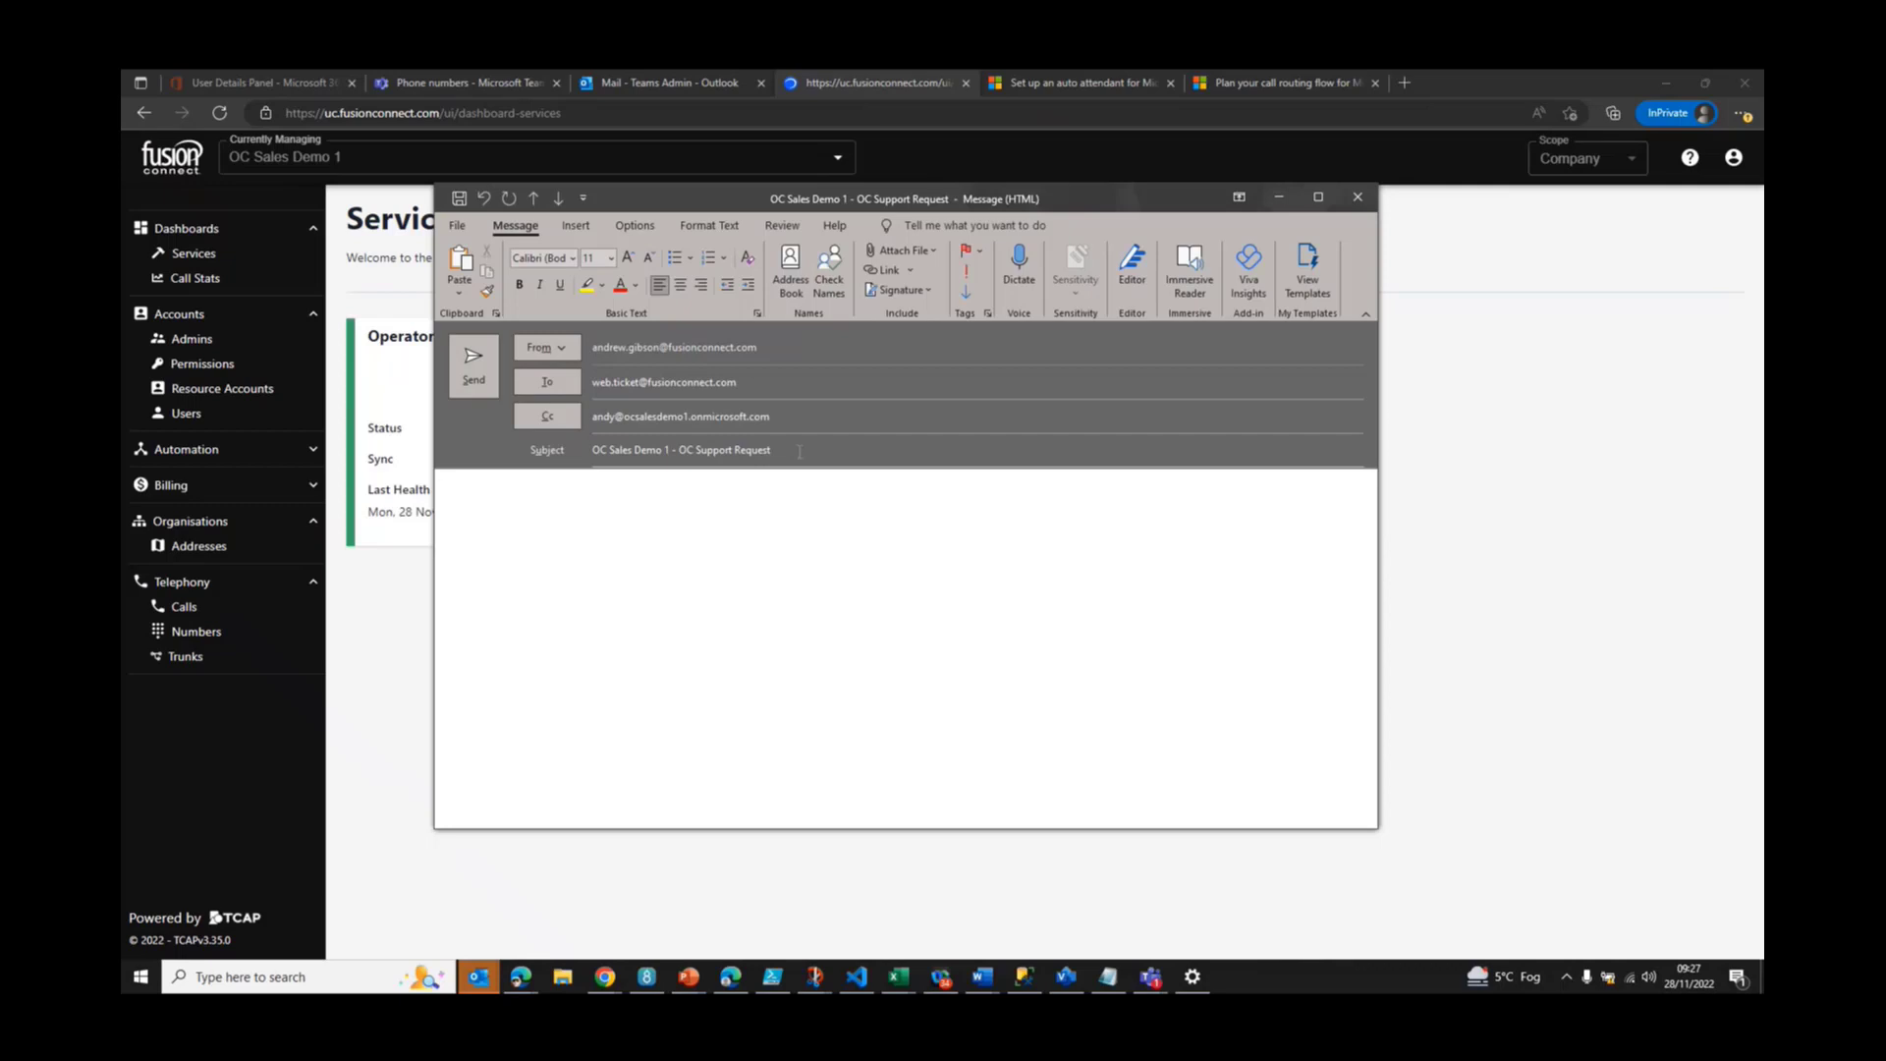
pyautogui.click(739, 531)
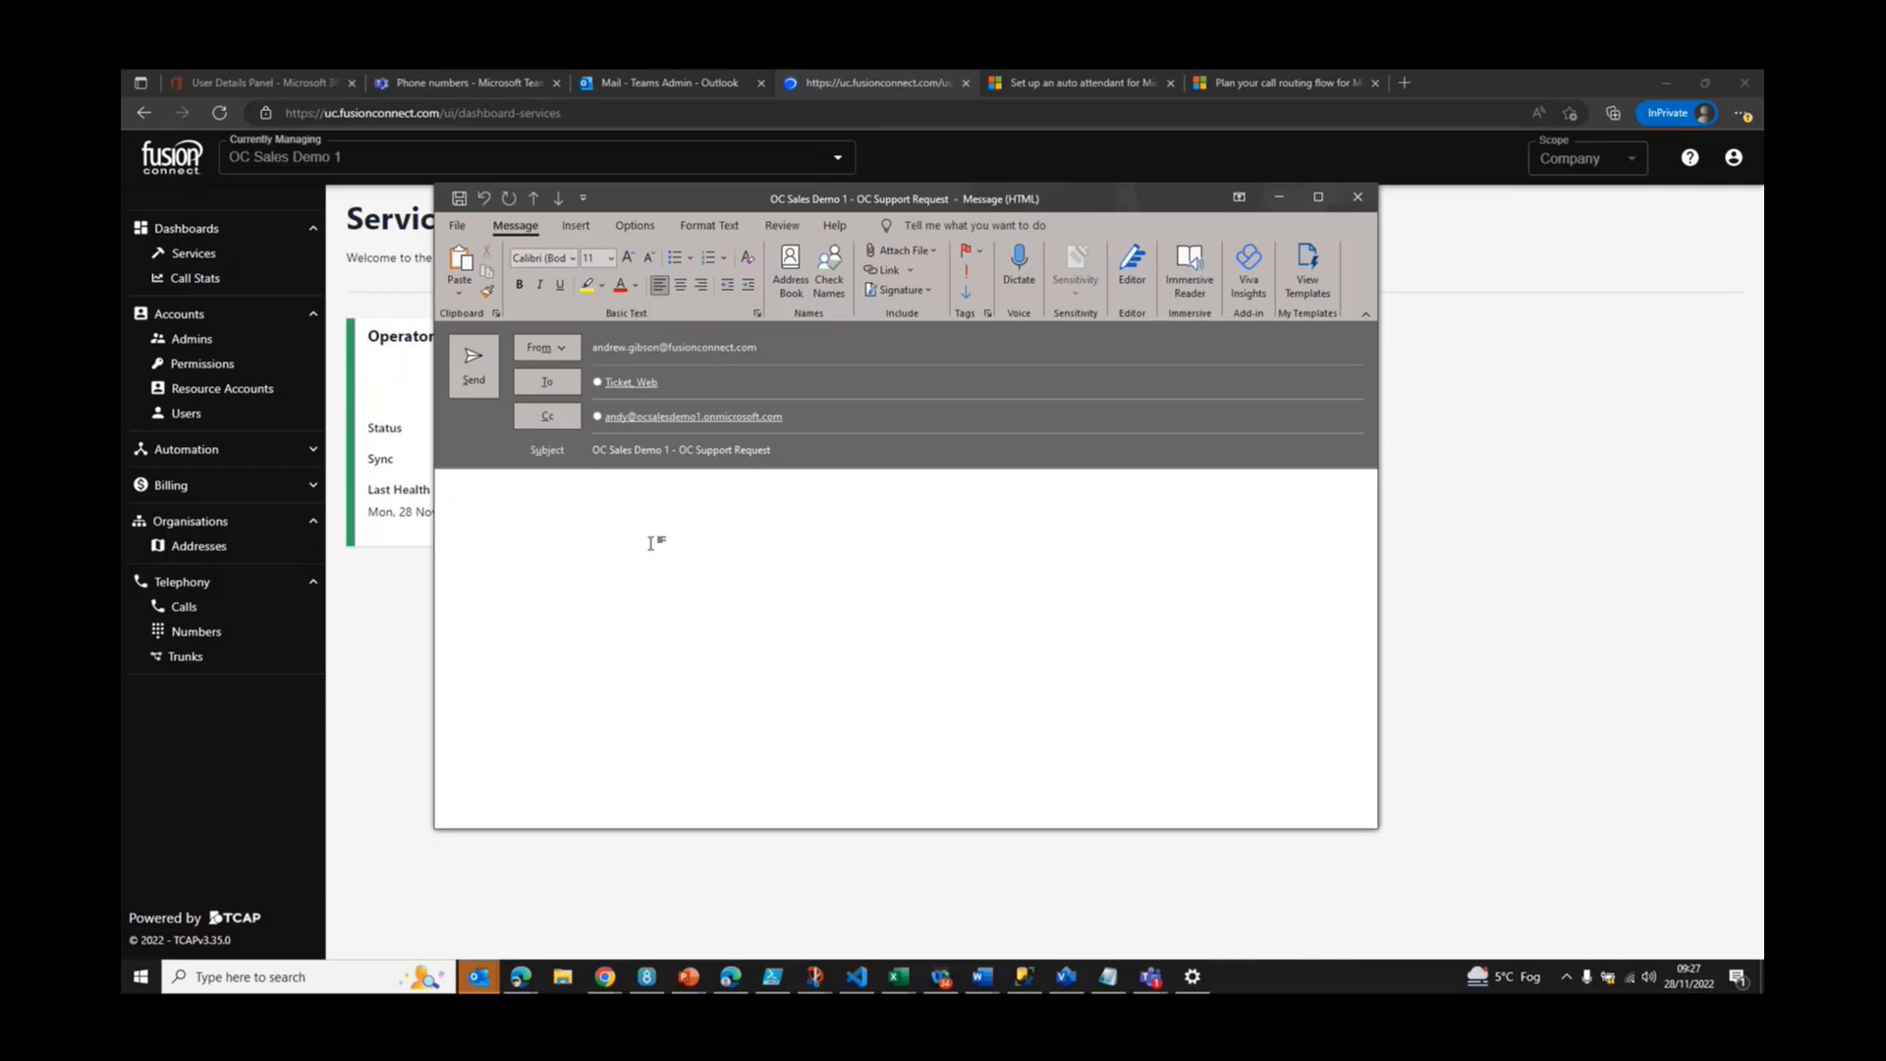
# Close the support email without saving, then paste the Fusion Connect support address into a new tab
pyautogui.click(1355, 198)
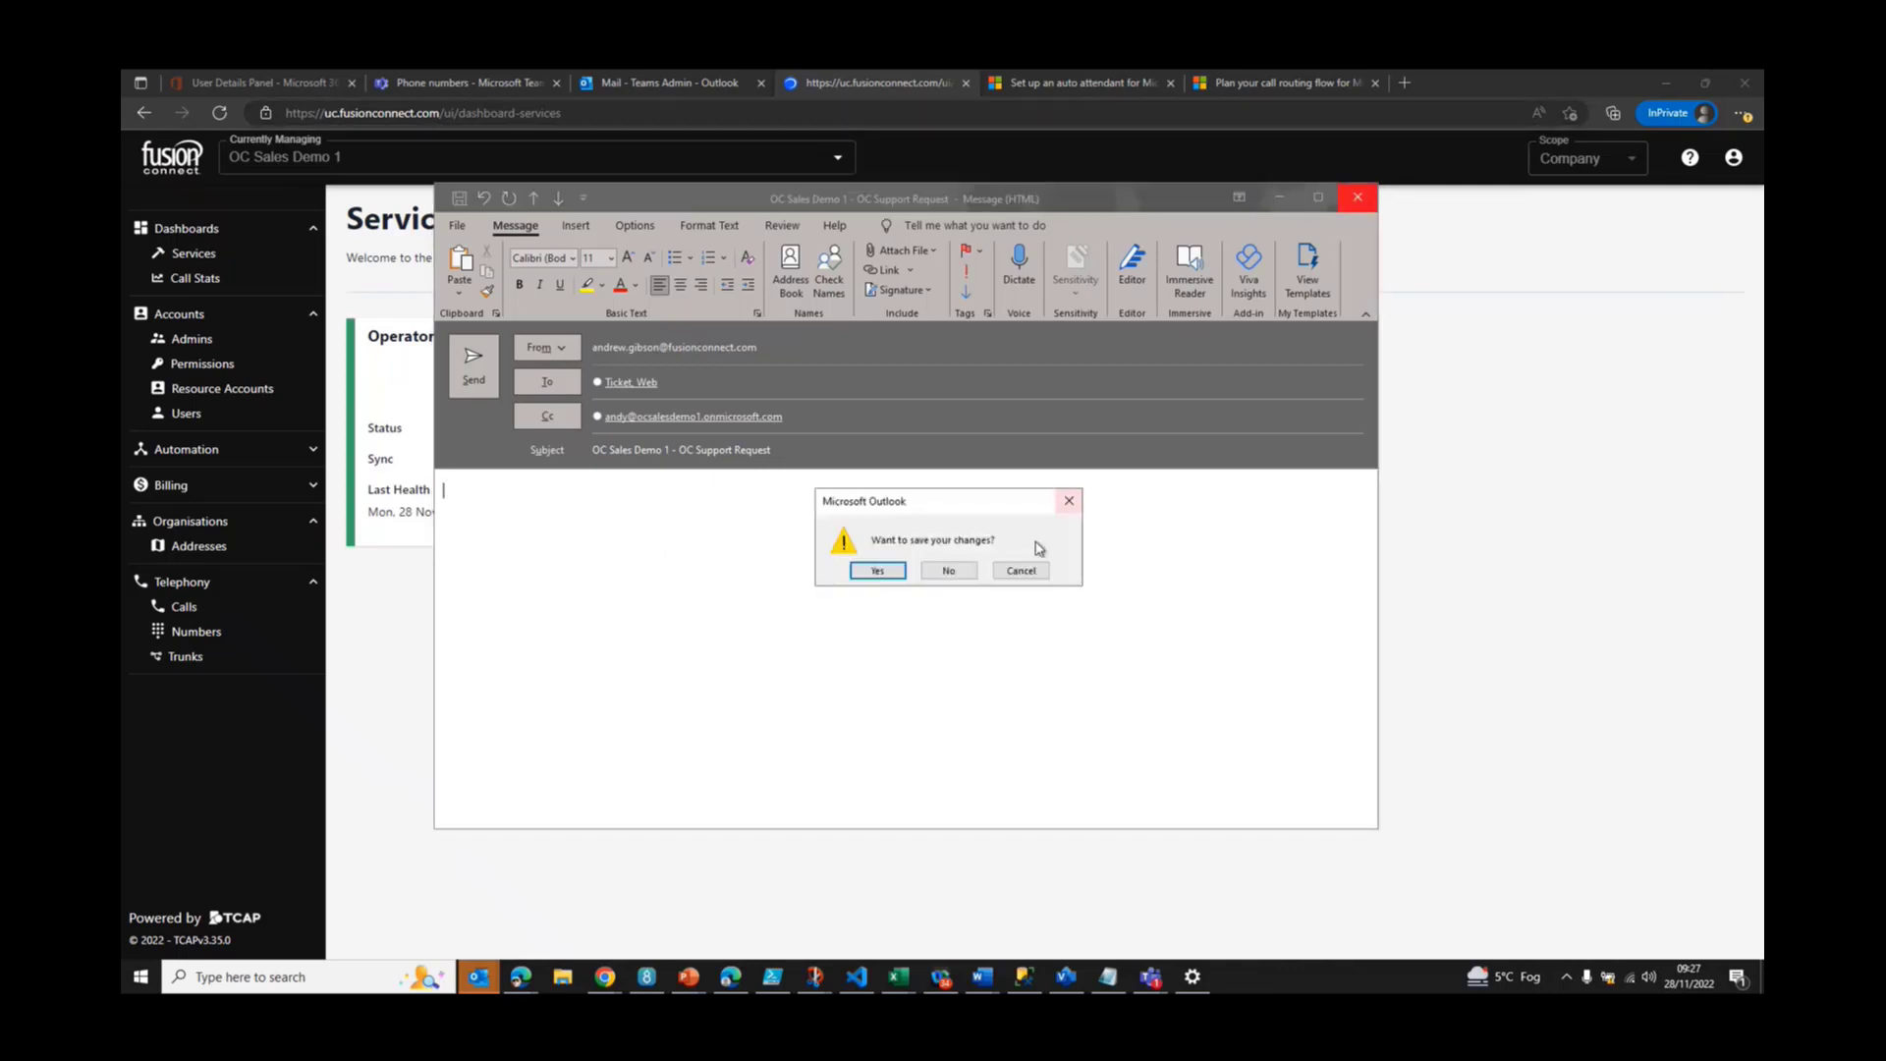
pyautogui.click(948, 570)
pyautogui.click(1403, 83)
pyautogui.write('https://www.fusionconnect.com/support')
# Load fusionconnect.com/support and scroll down to the Technical Support, Customer Request and Move, Add or Change options
pyautogui.press('Return')
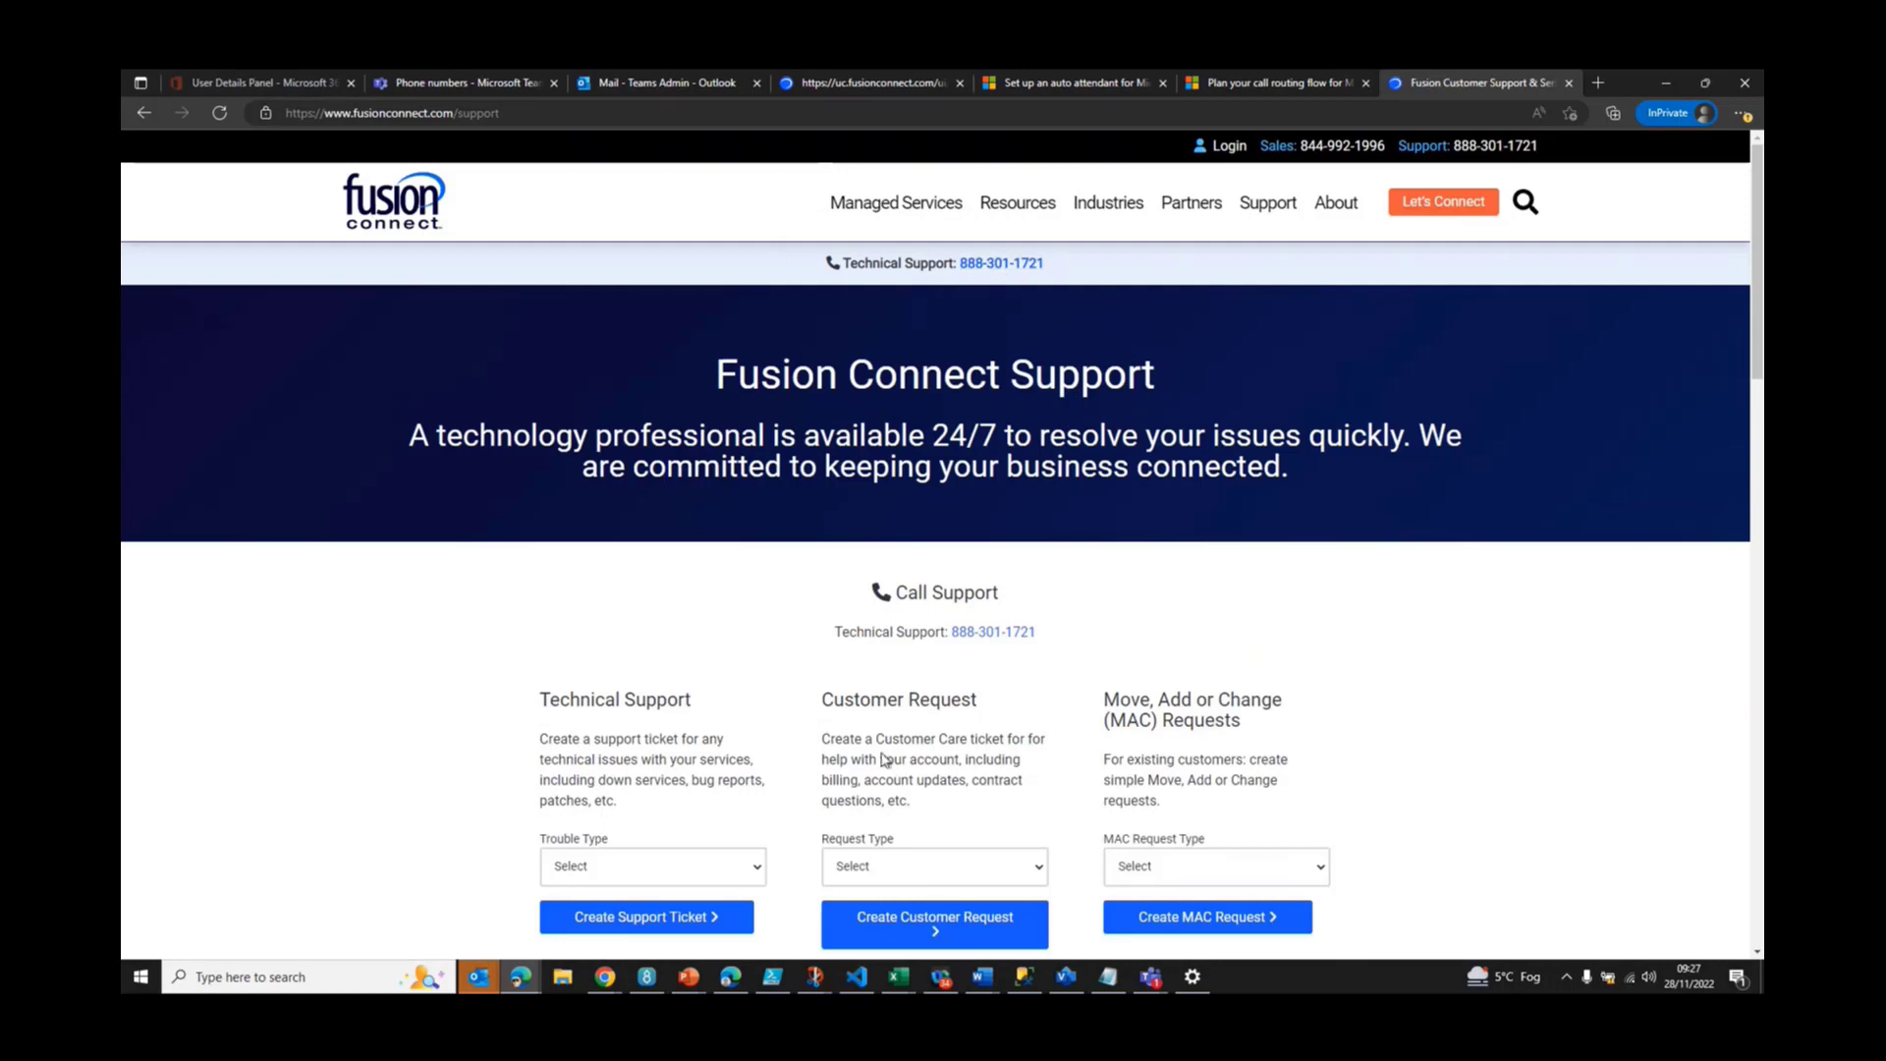
pyautogui.scroll(-1, 636, 781)
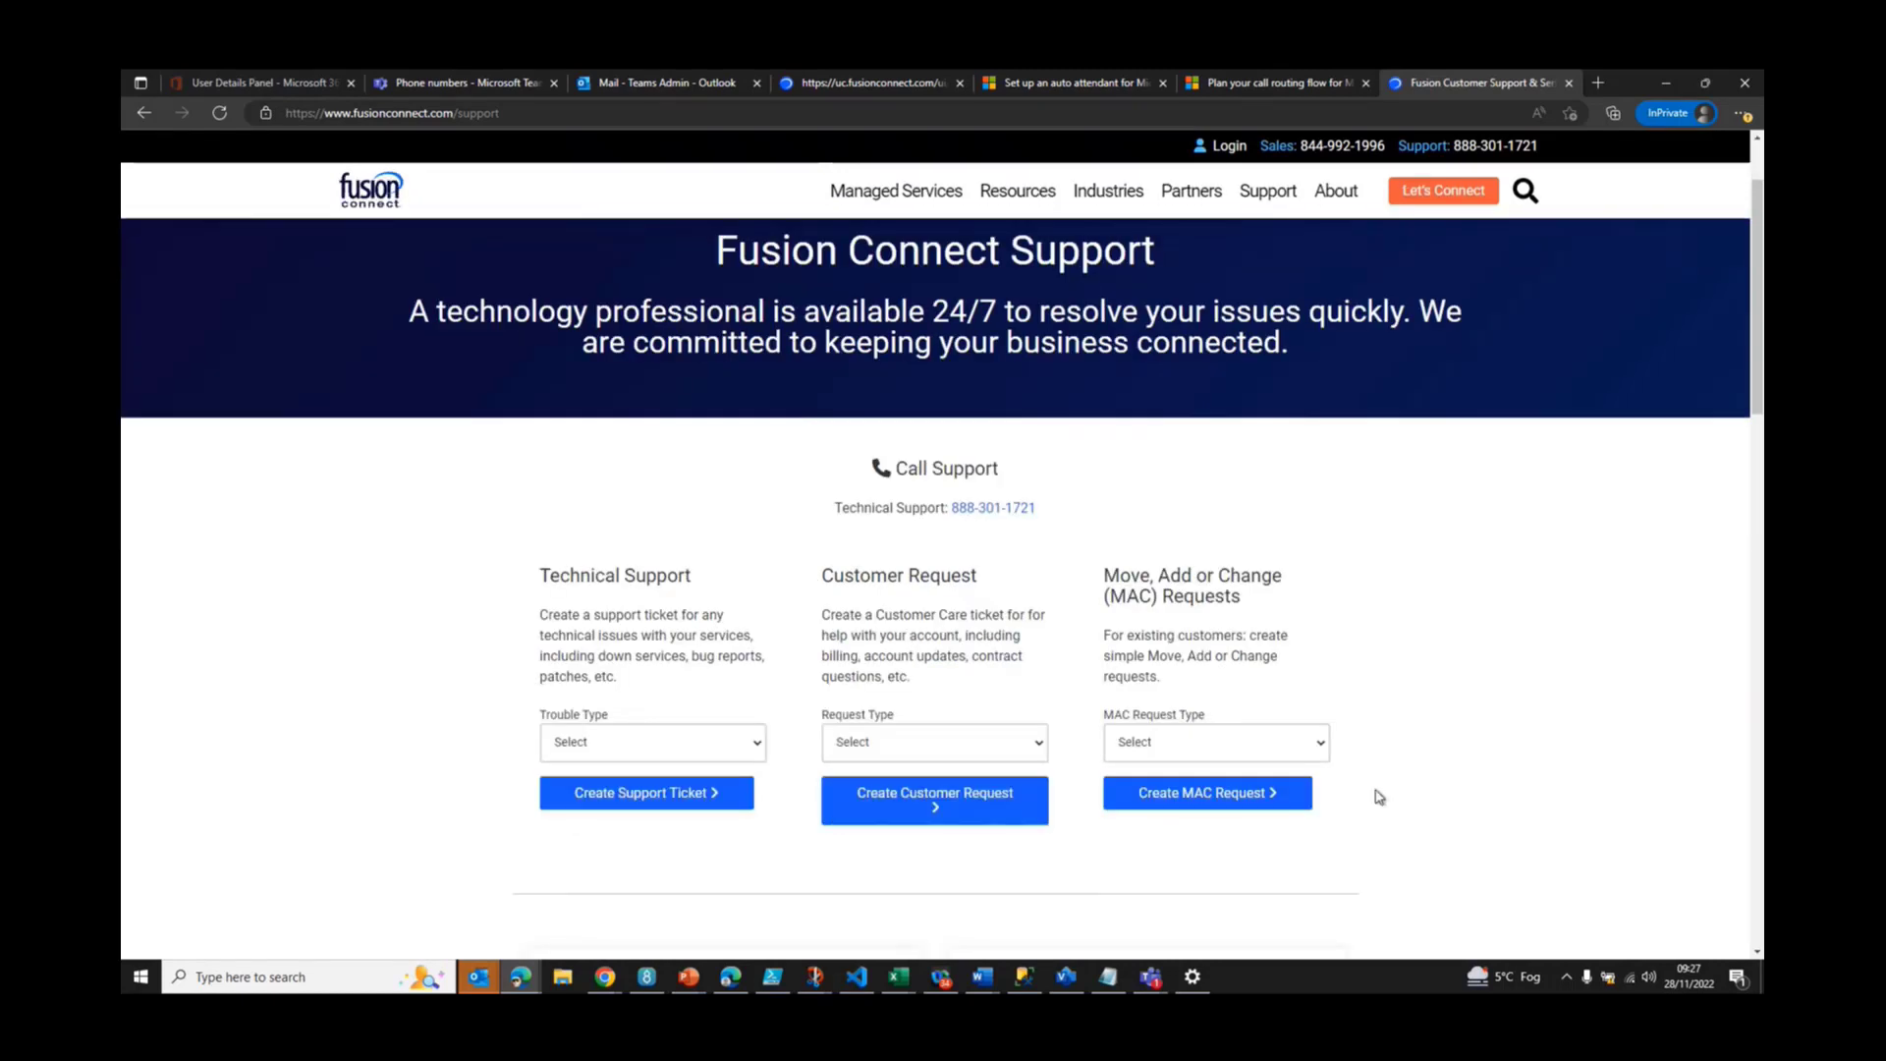